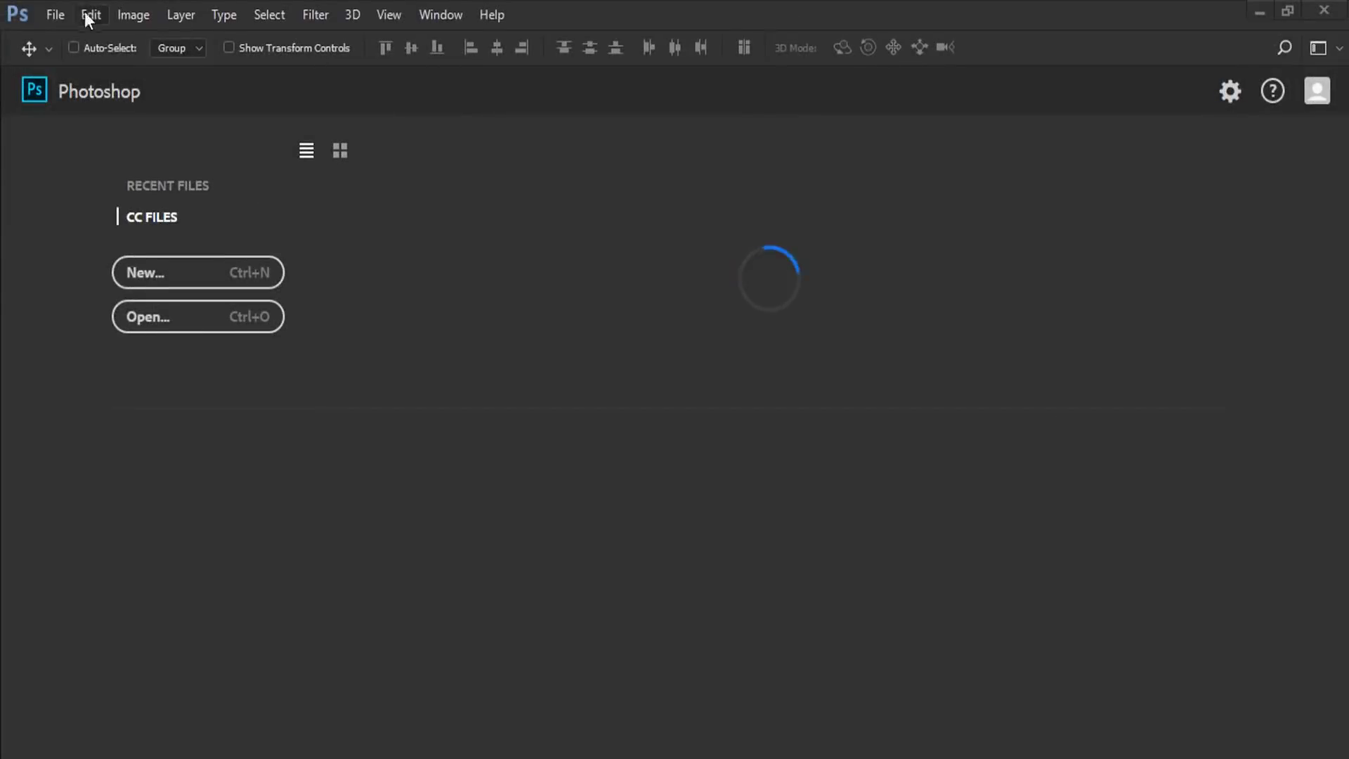
Open the File menu from the Photoshop start screen.
click(61, 15)
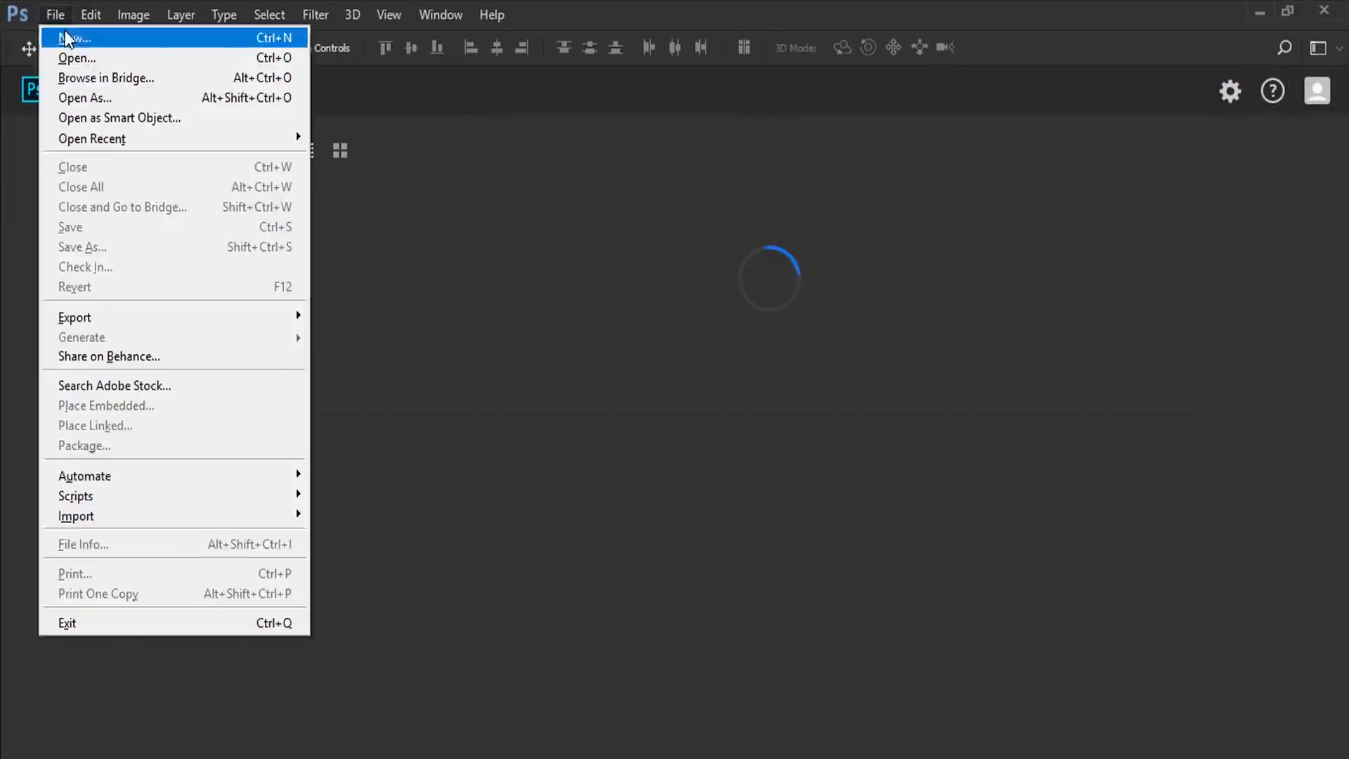
Create a new A4-based print document in centimetres, CMYK colour, 21 × 30 cm.
click(73, 38)
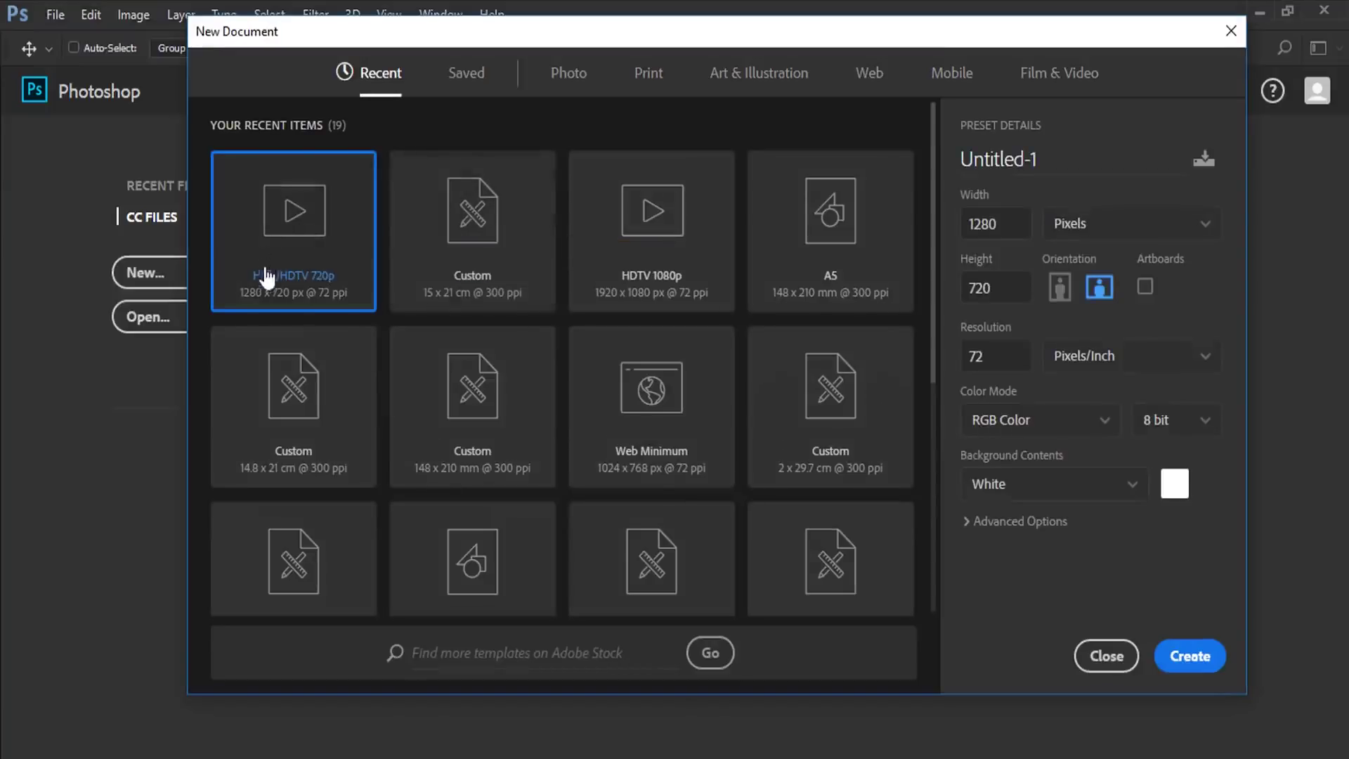
click(655, 75)
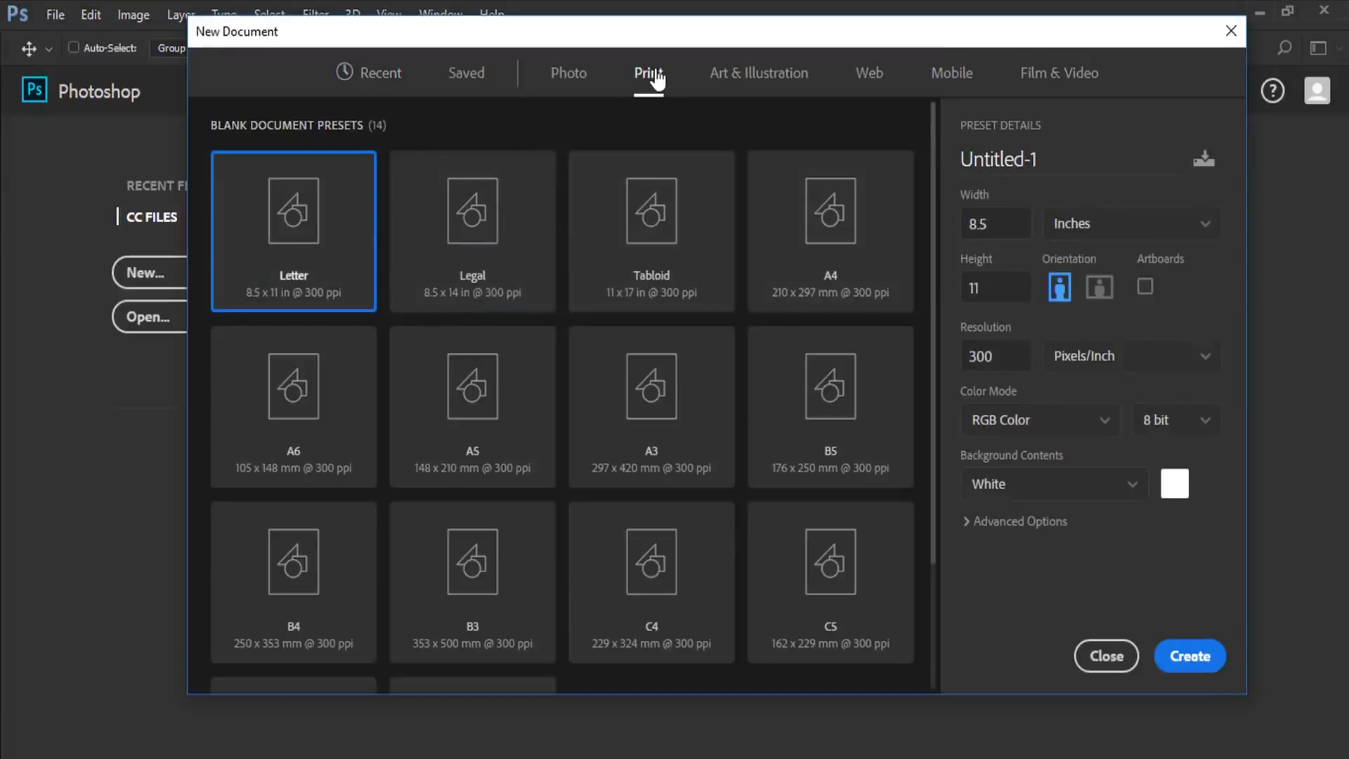
click(817, 254)
click(1100, 225)
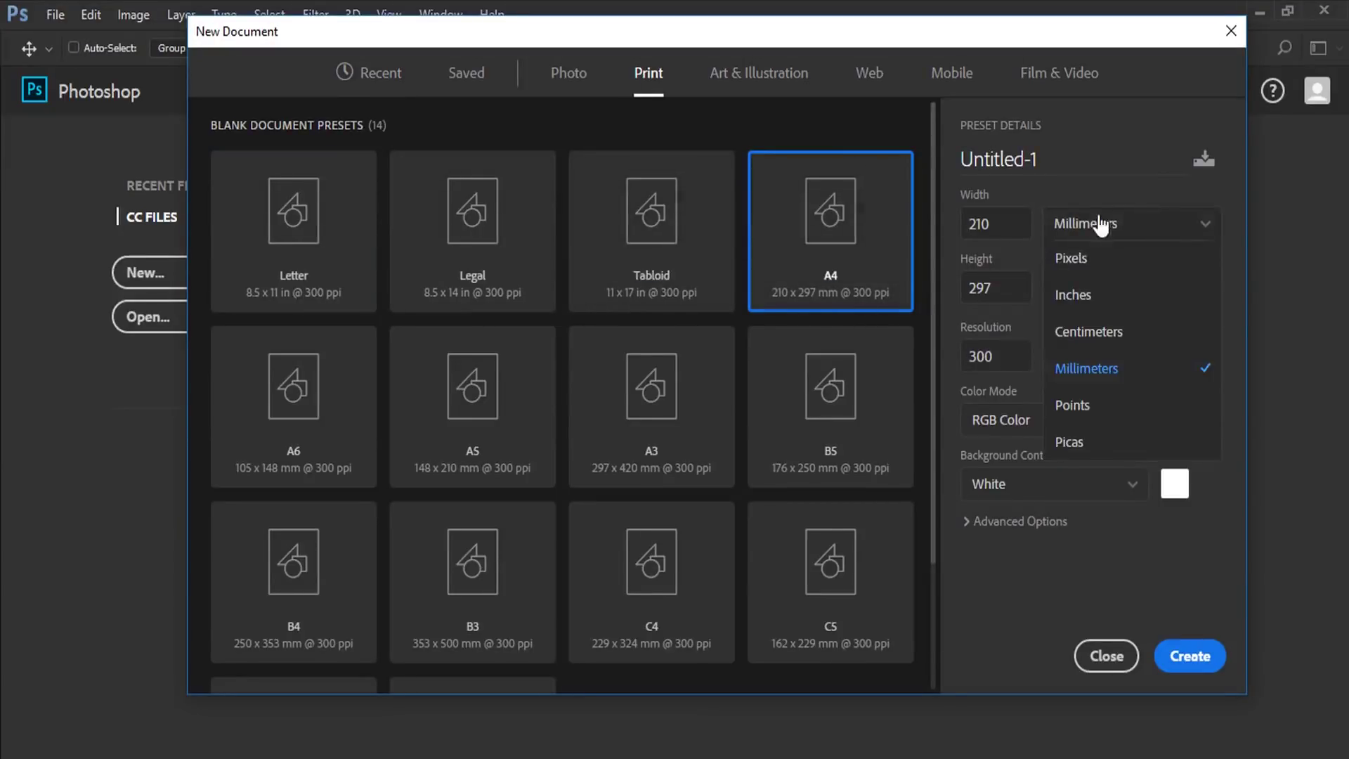
click(1094, 335)
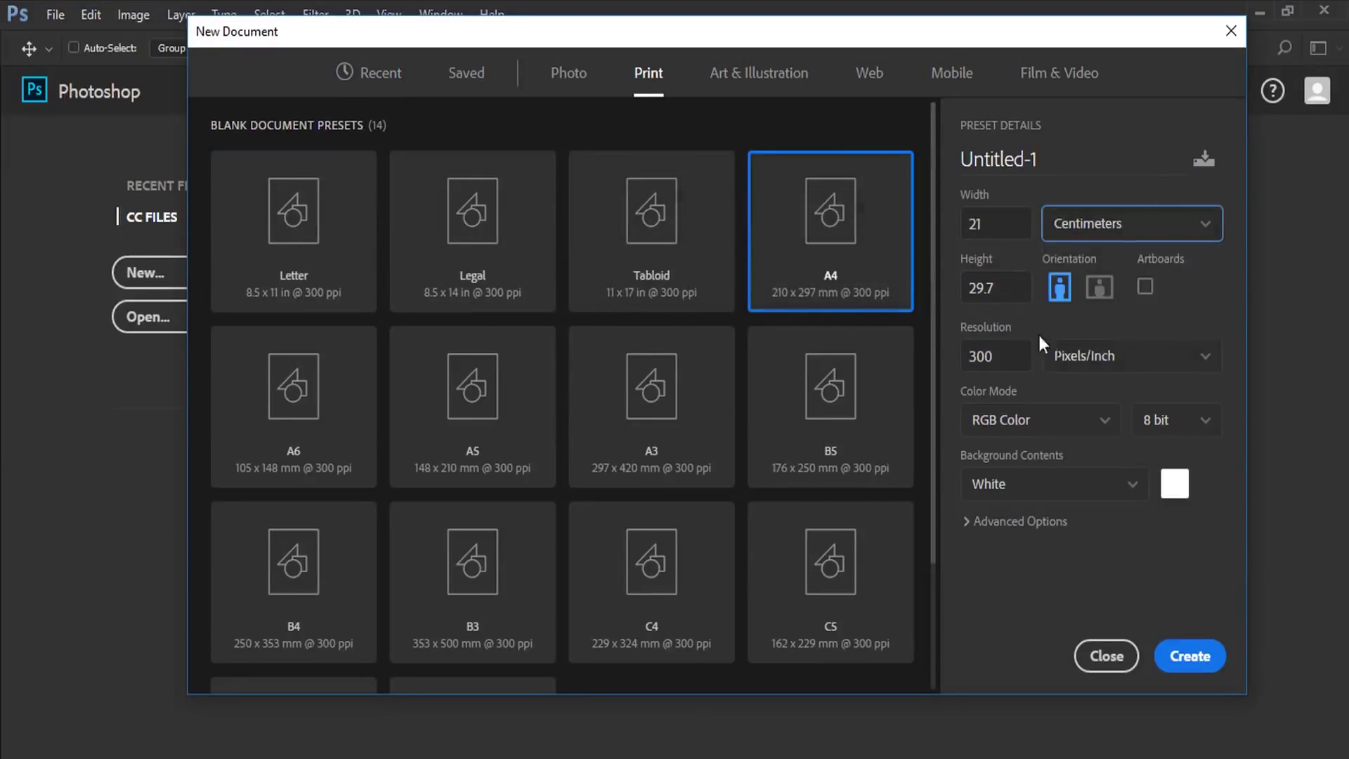
click(1062, 430)
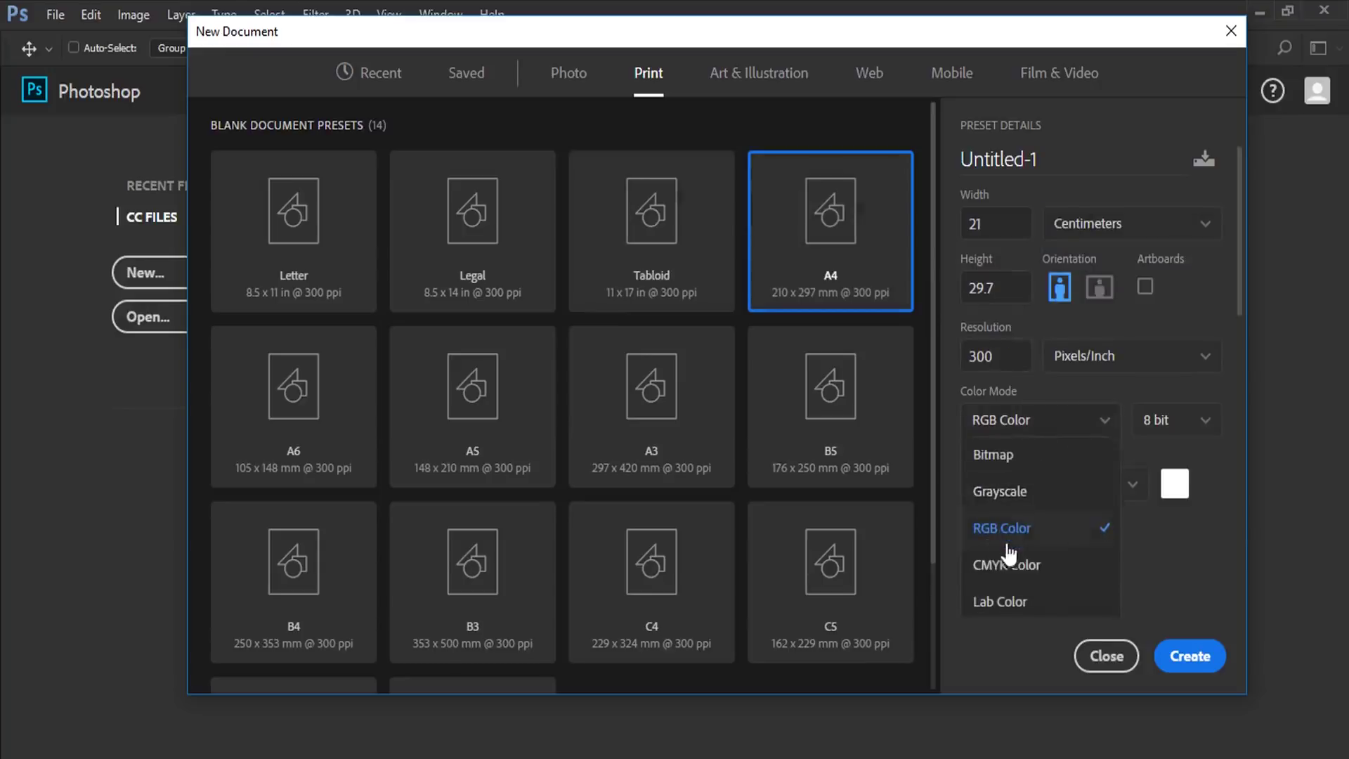
click(1079, 565)
drag(1012, 288, 932, 298)
text(30)
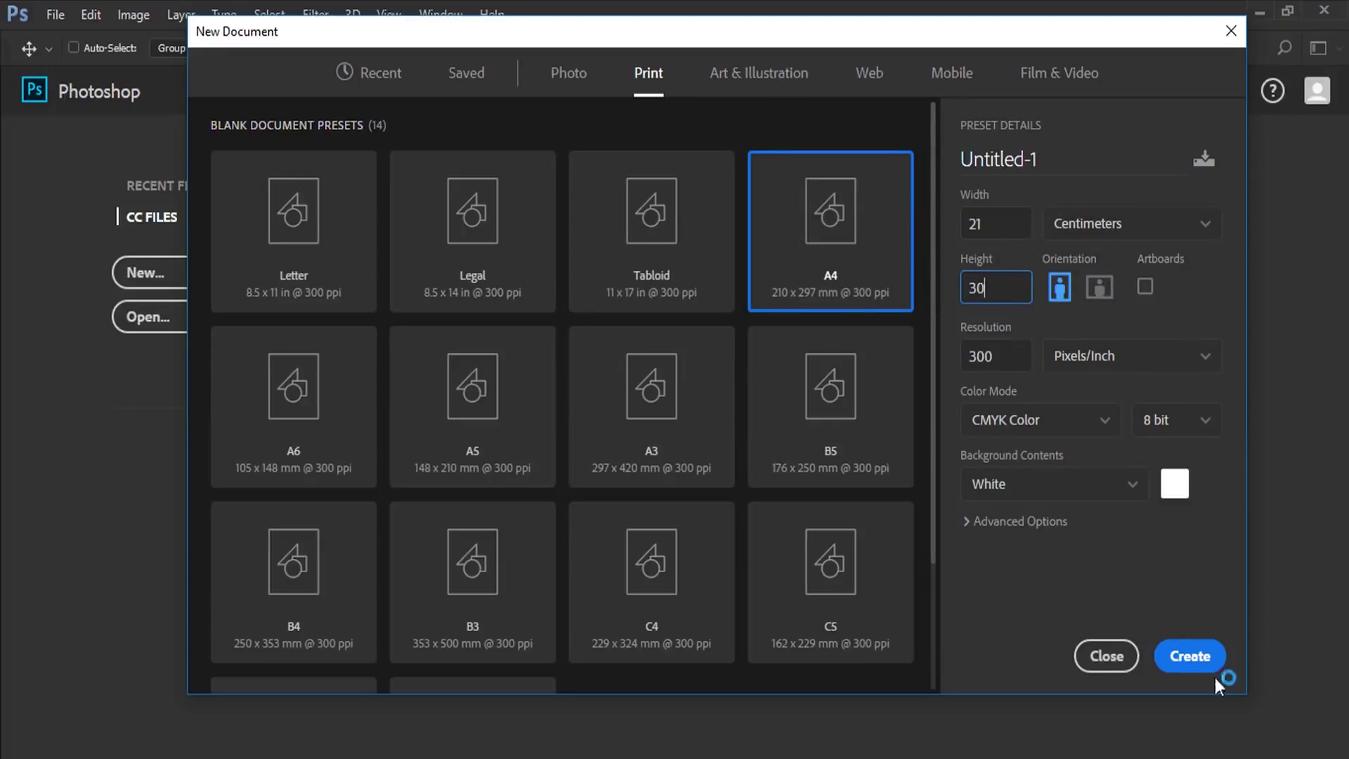
click(1205, 657)
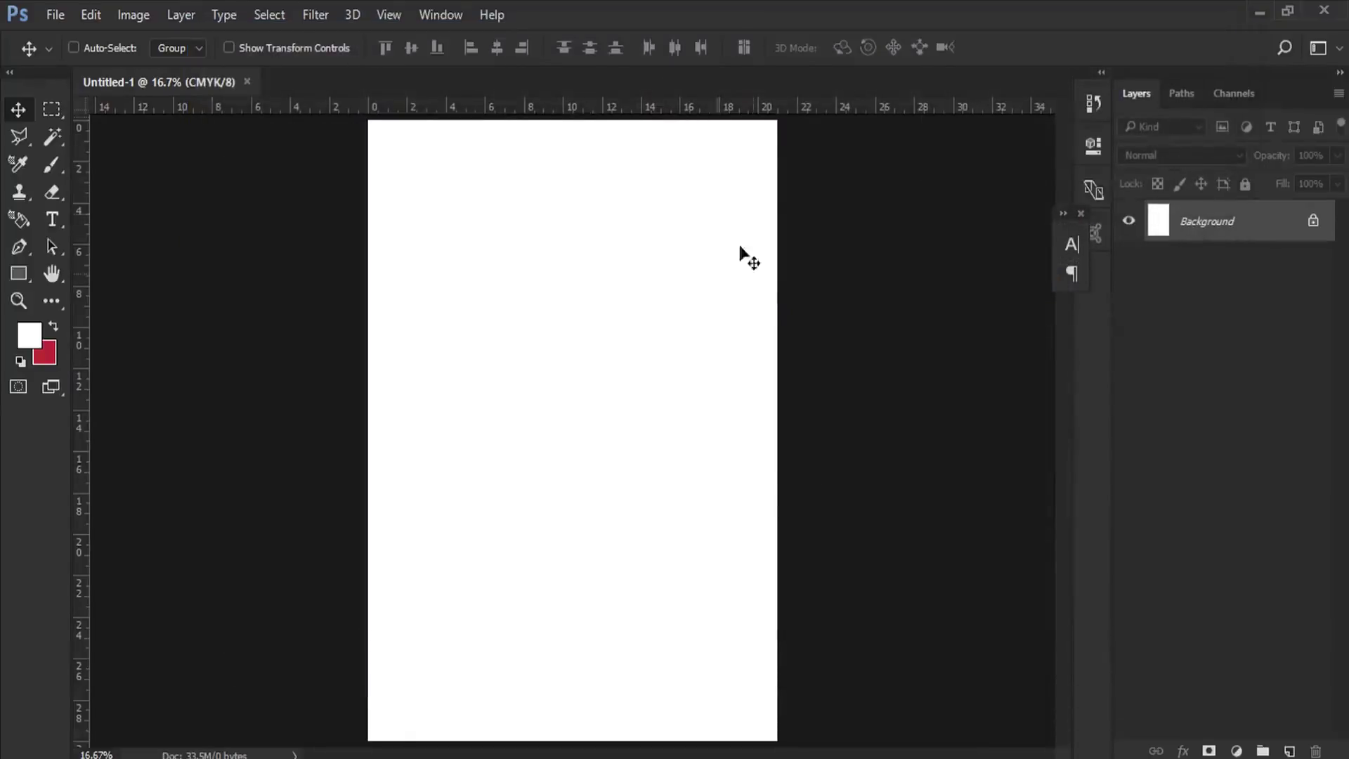
Rotate the canvas 90° clockwise to landscape and fit it on screen.
click(144, 14)
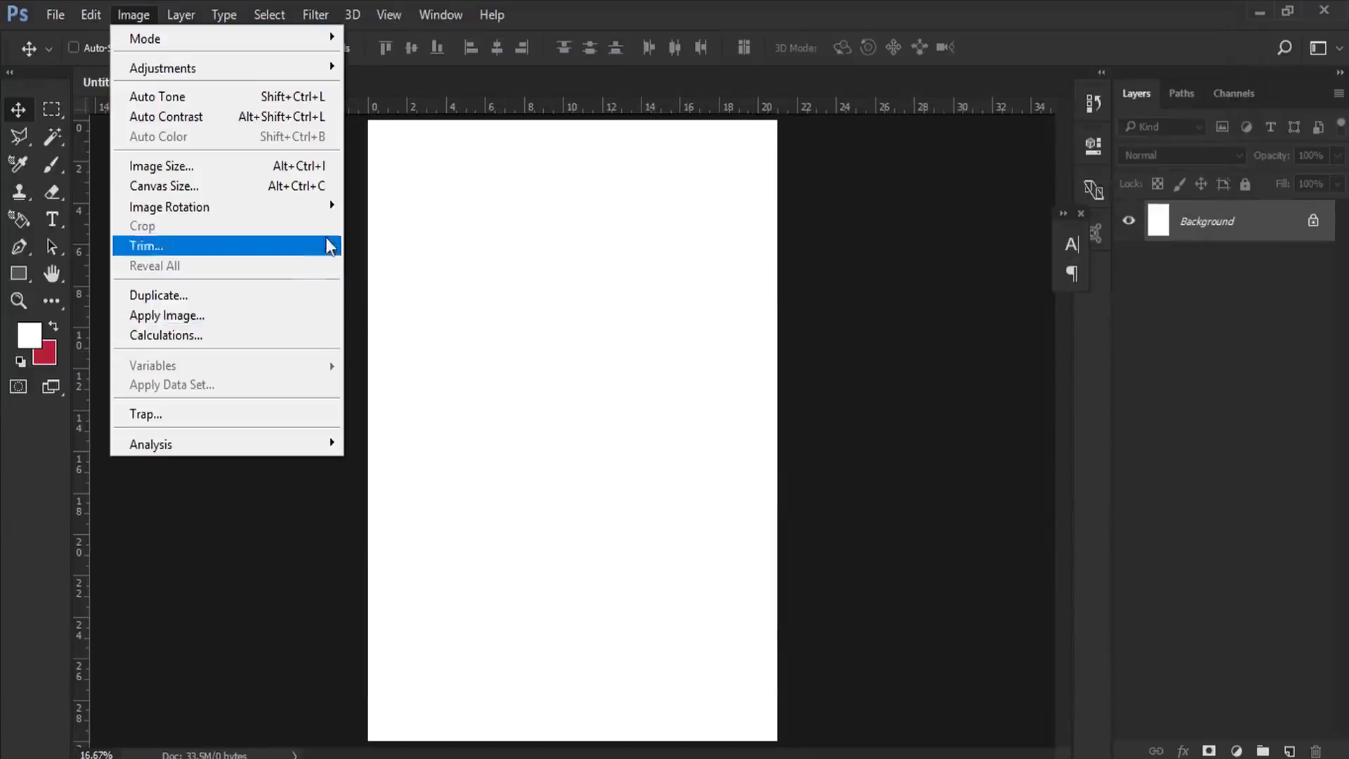
mouse_move(168, 206)
click(391, 228)
click(388, 15)
click(541, 209)
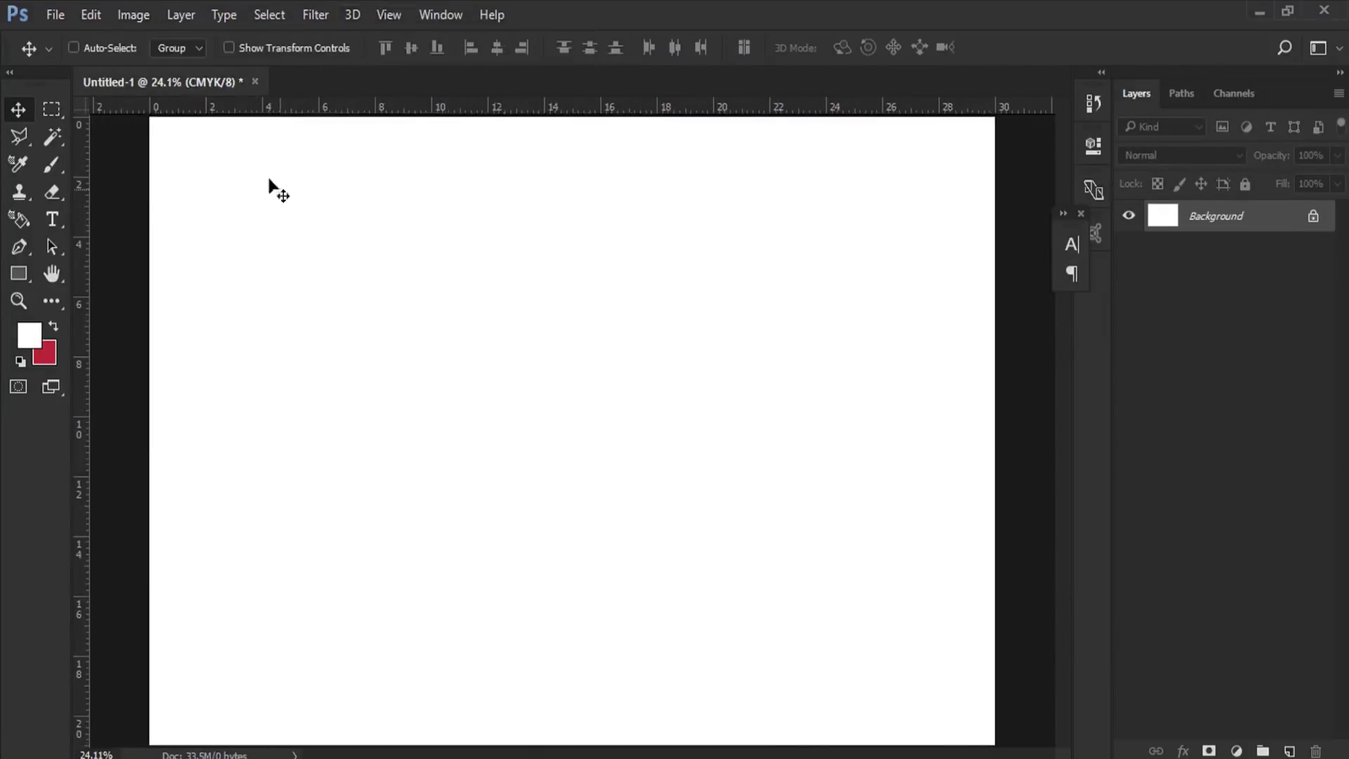
Add vertical guides at 10 cm and 20 cm to divide the page into three panels.
click(389, 15)
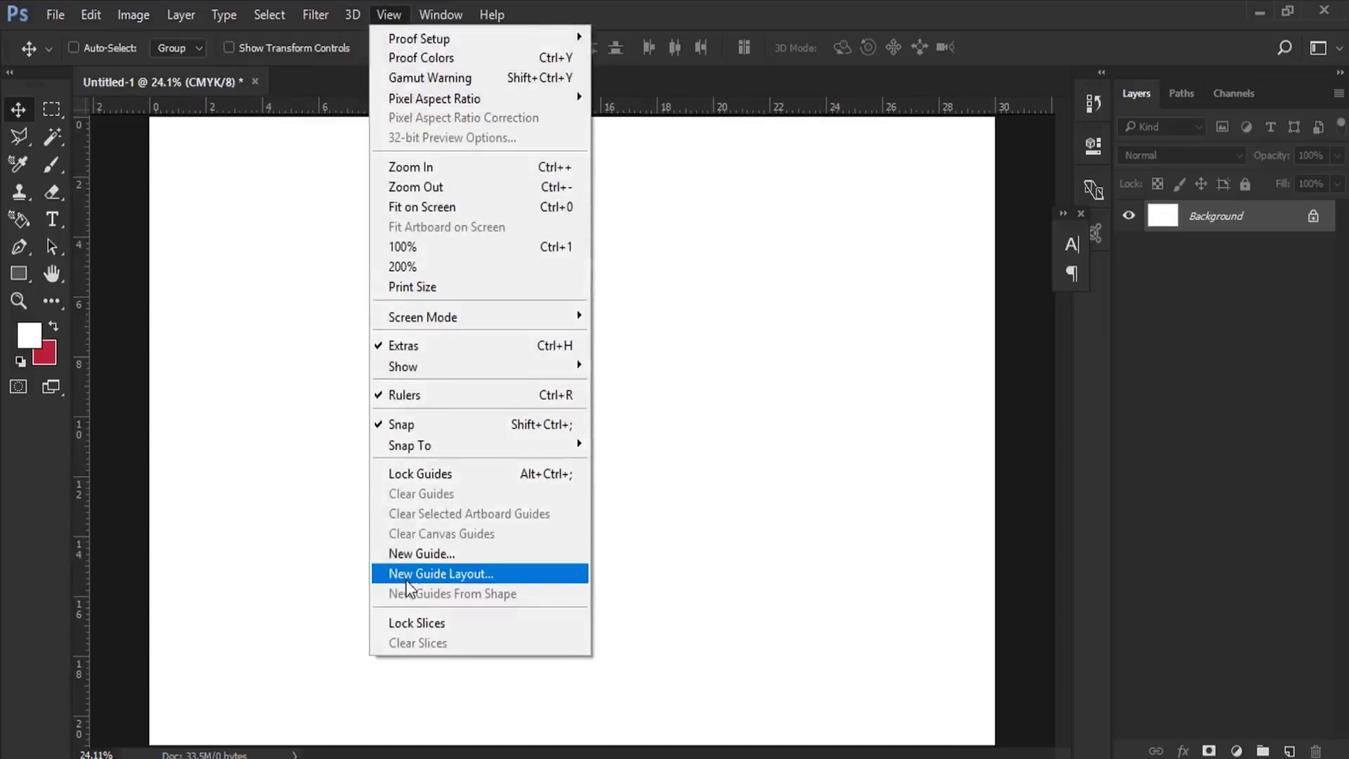
click(419, 555)
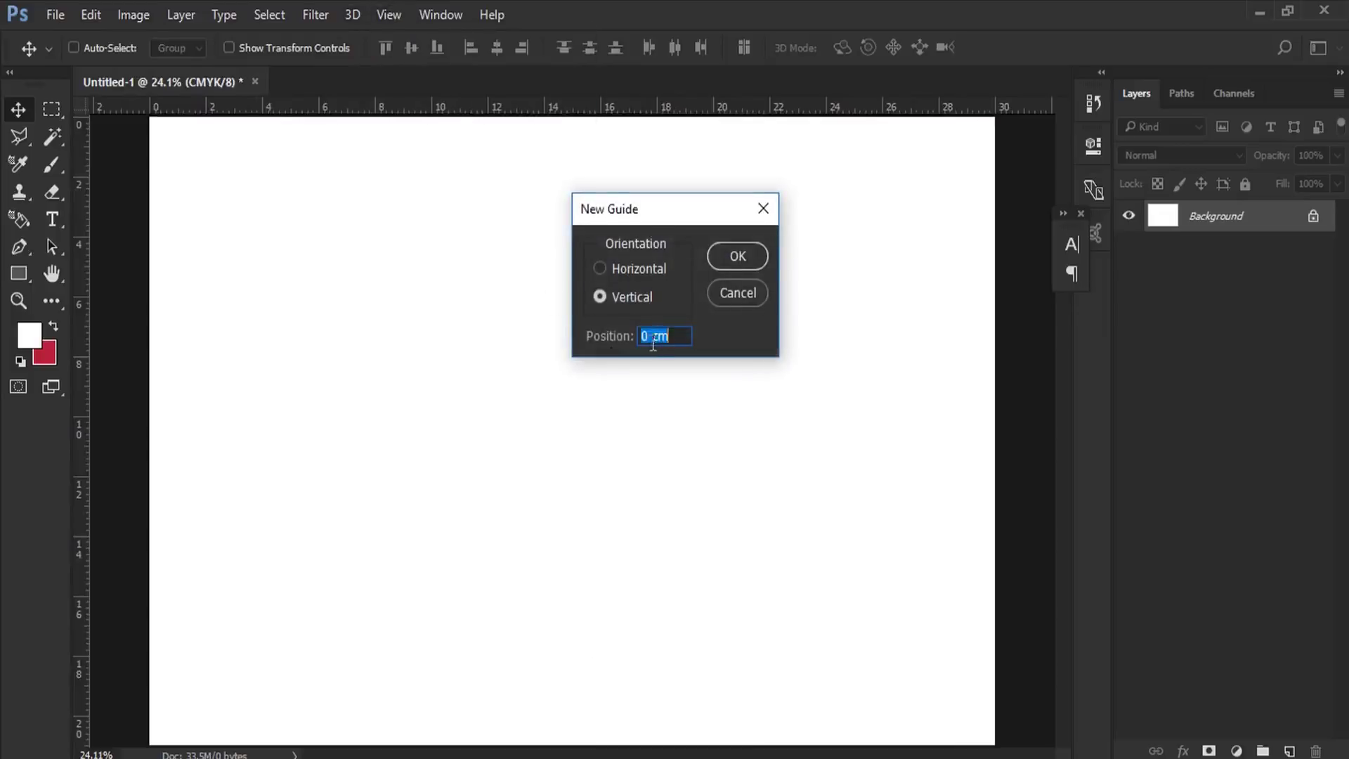
text(10)
key(Return)
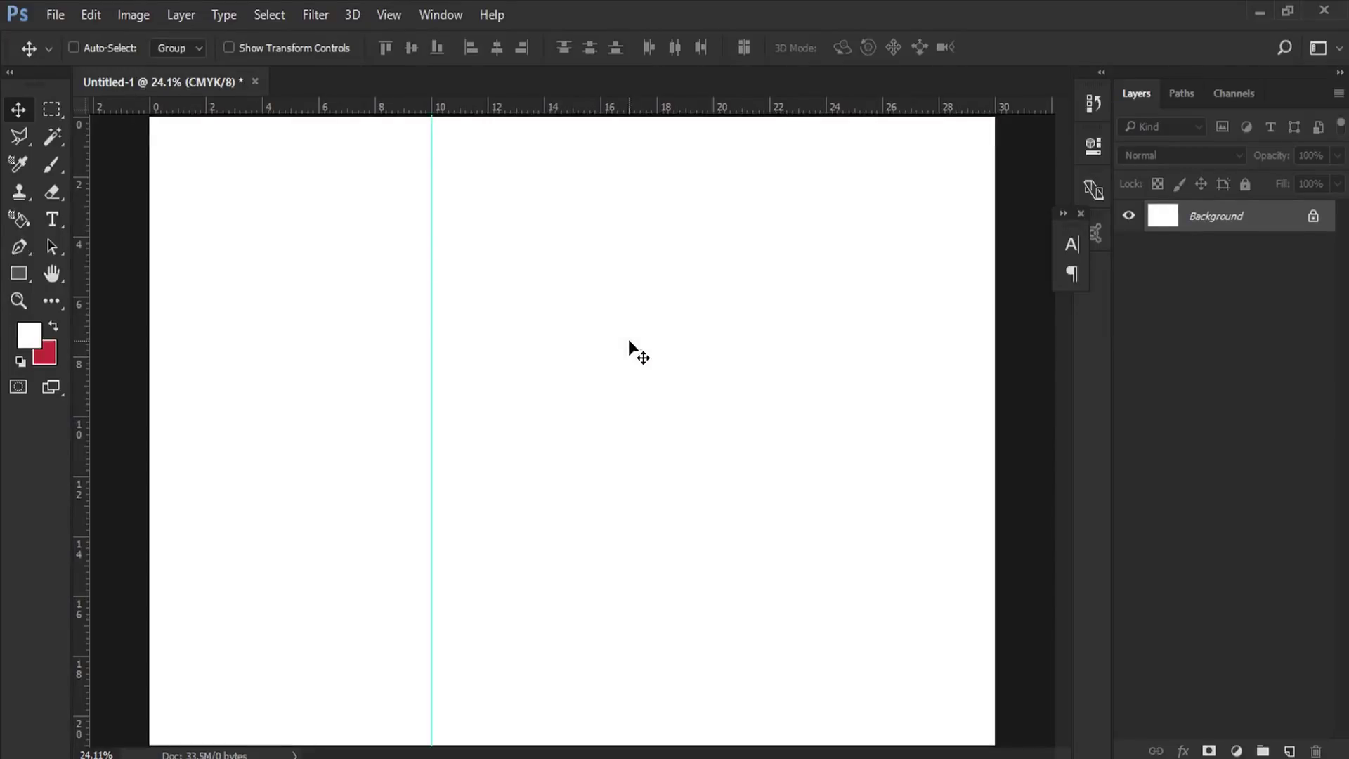
click(393, 12)
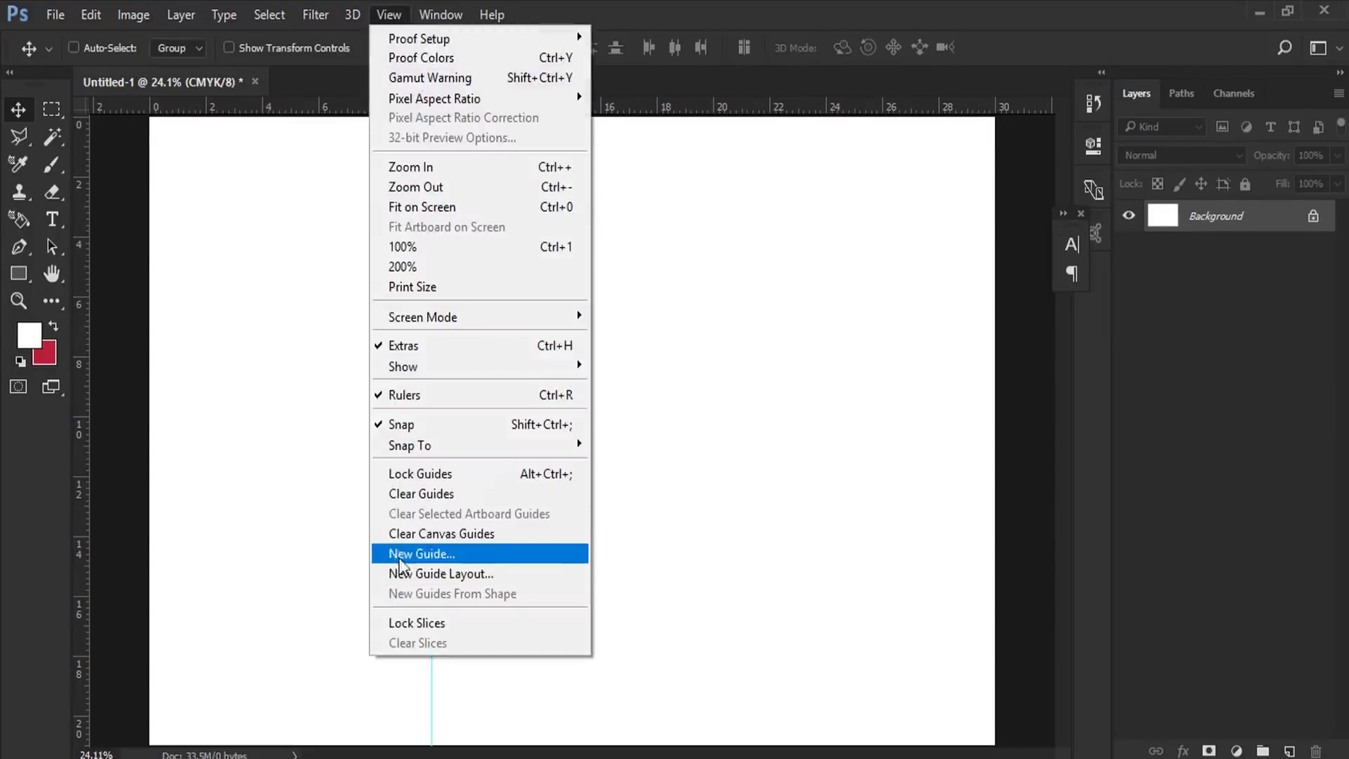
click(538, 552)
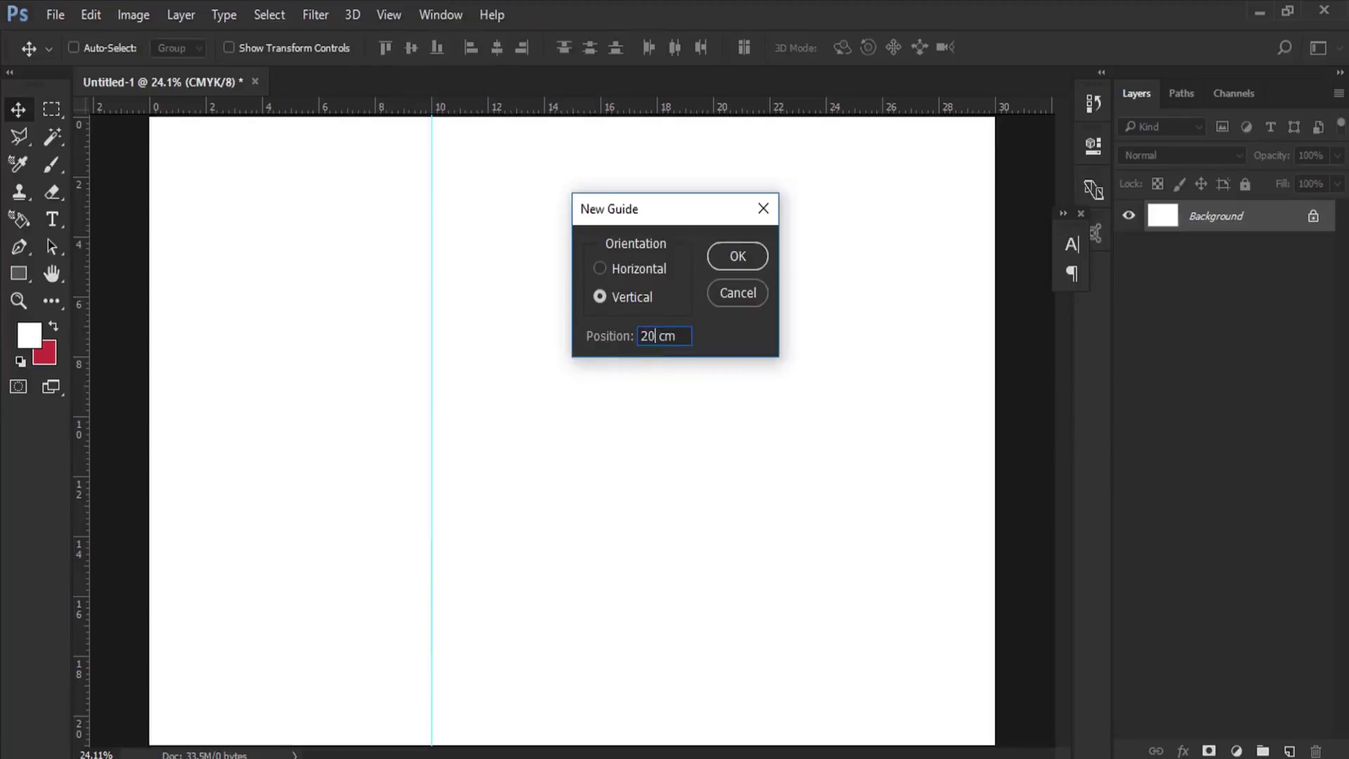
key(Return)
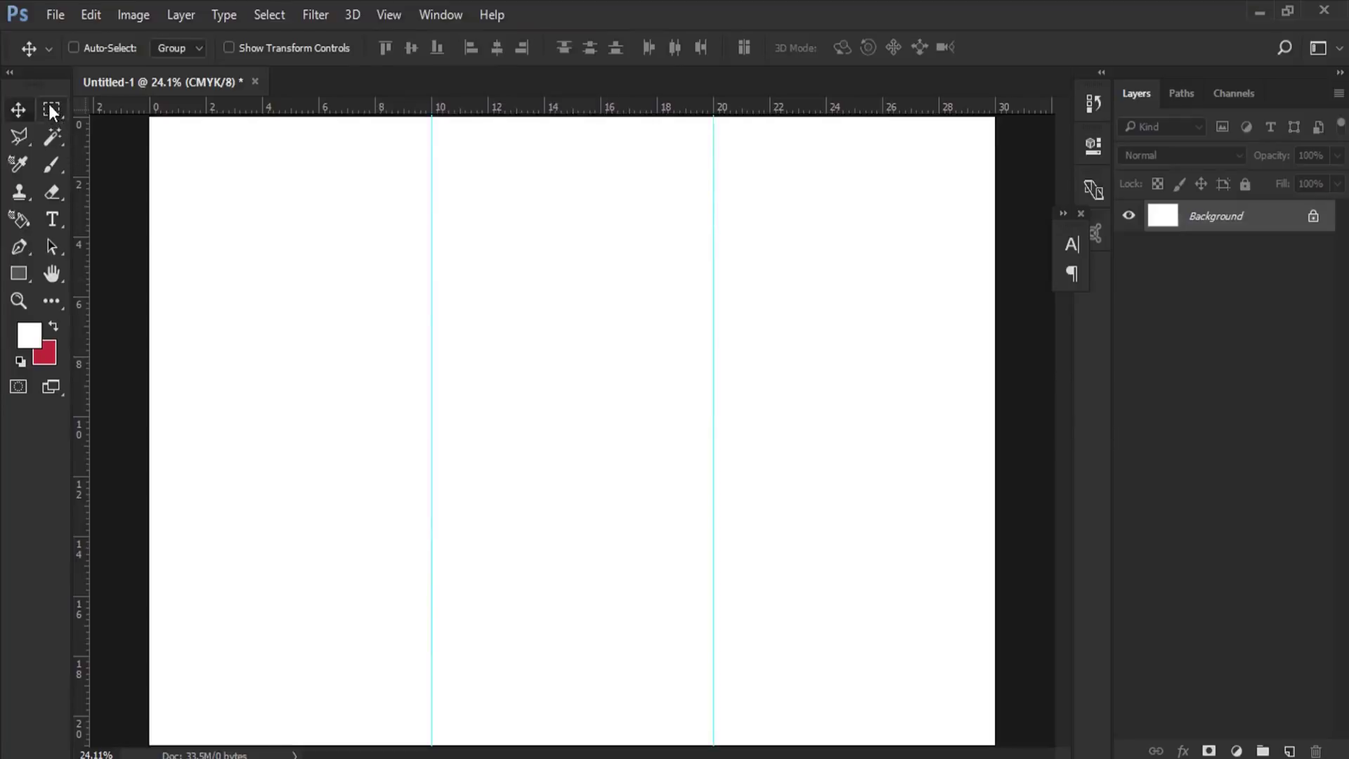
click(49, 105)
click(392, 15)
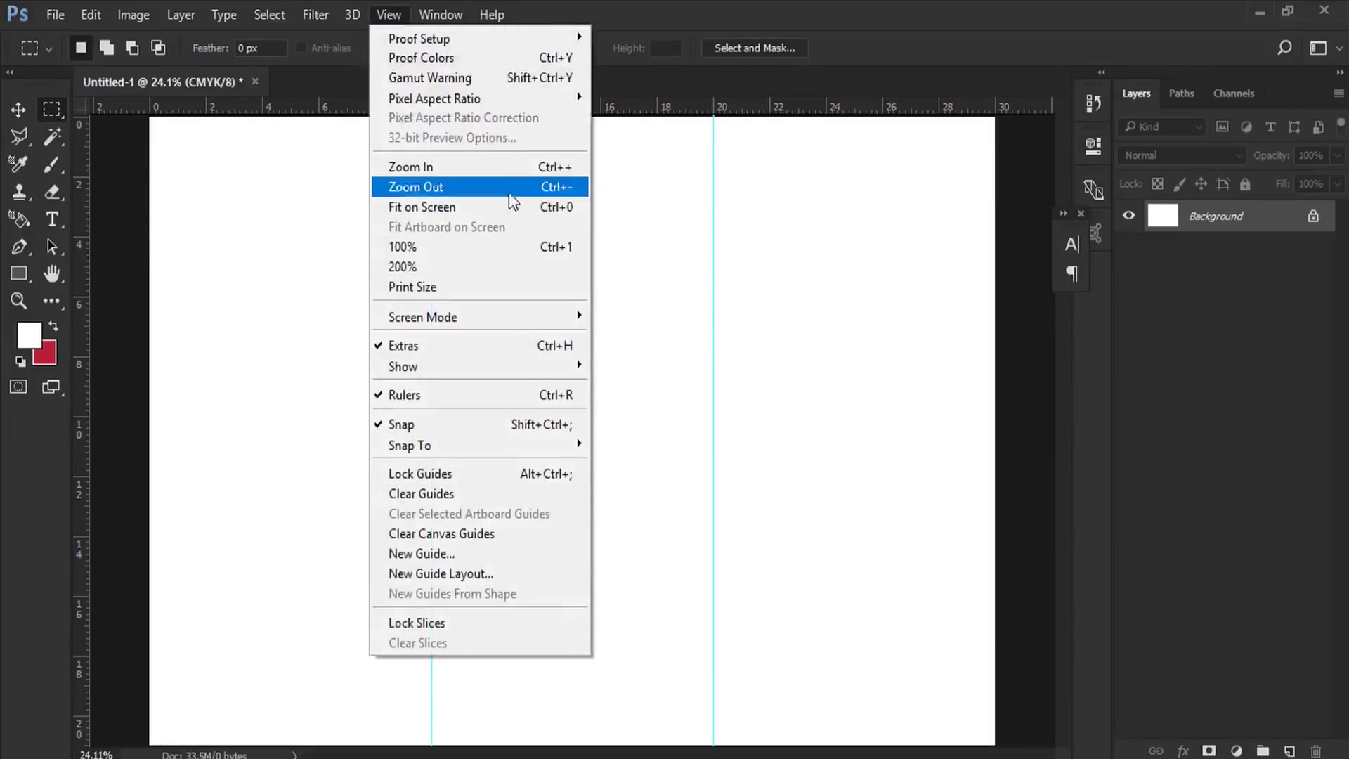
Draw a rectangular marquee, move it over the right panel, deselect it, then start duplicating the document.
click(421, 206)
mouse_move(151, 128)
mouse_down()
mouse_move(318, 433)
mouse_move(446, 543)
mouse_up()
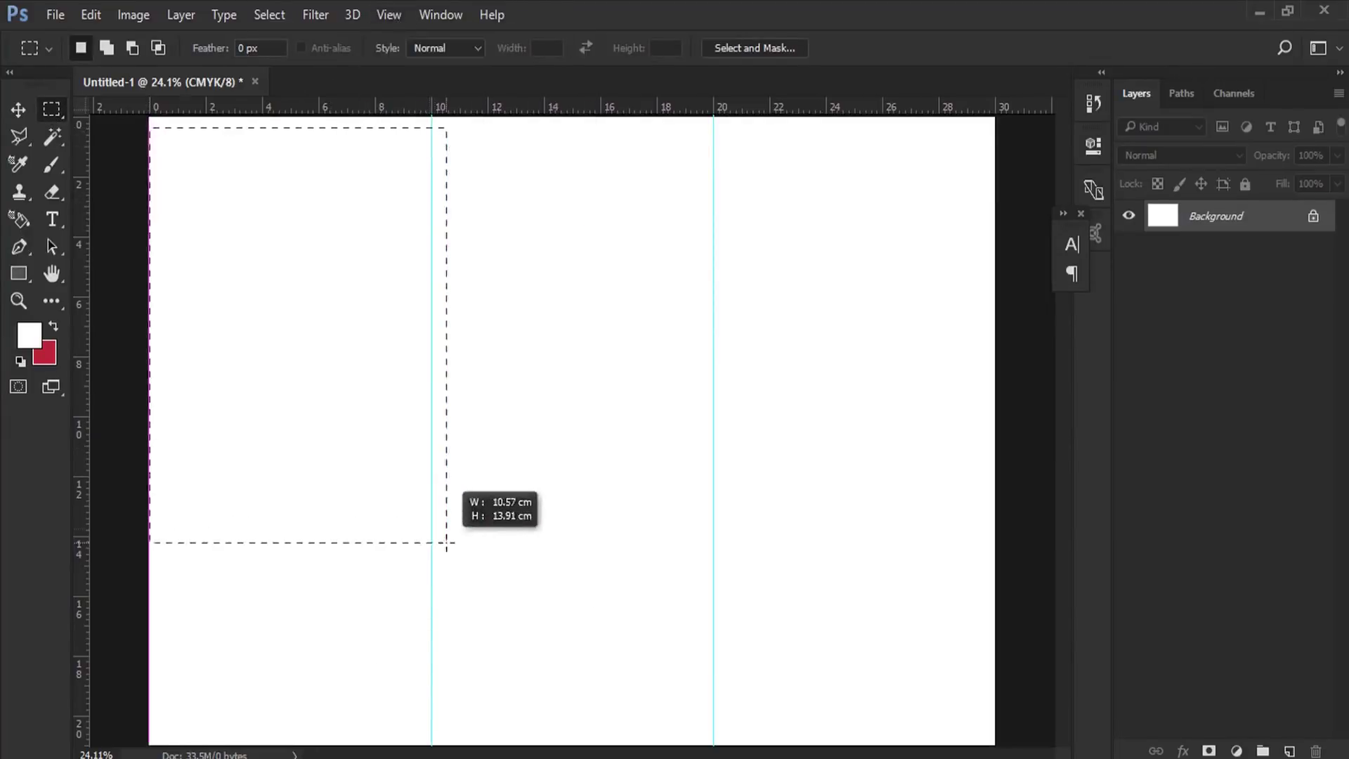
mouse_move(311, 337)
mouse_down()
mouse_move(871, 367)
mouse_move(841, 370)
mouse_up()
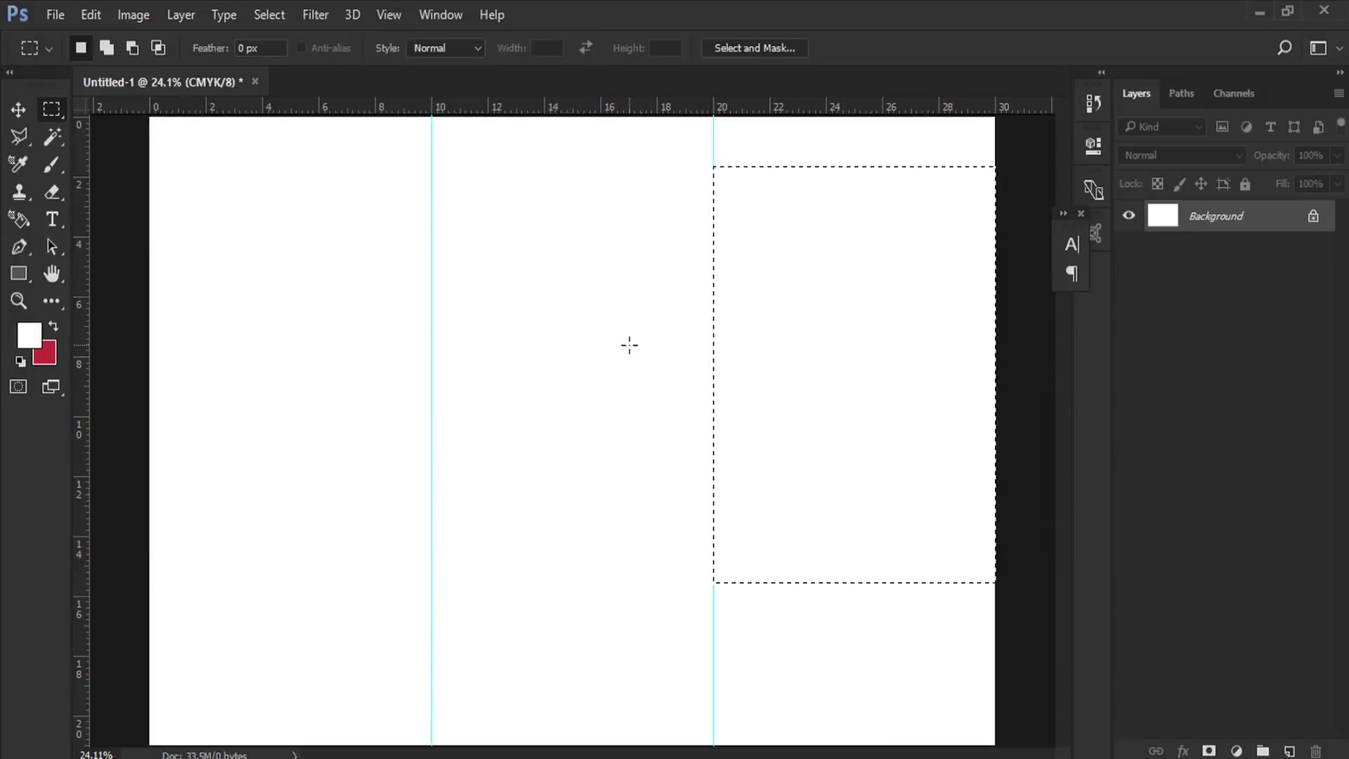
click(270, 14)
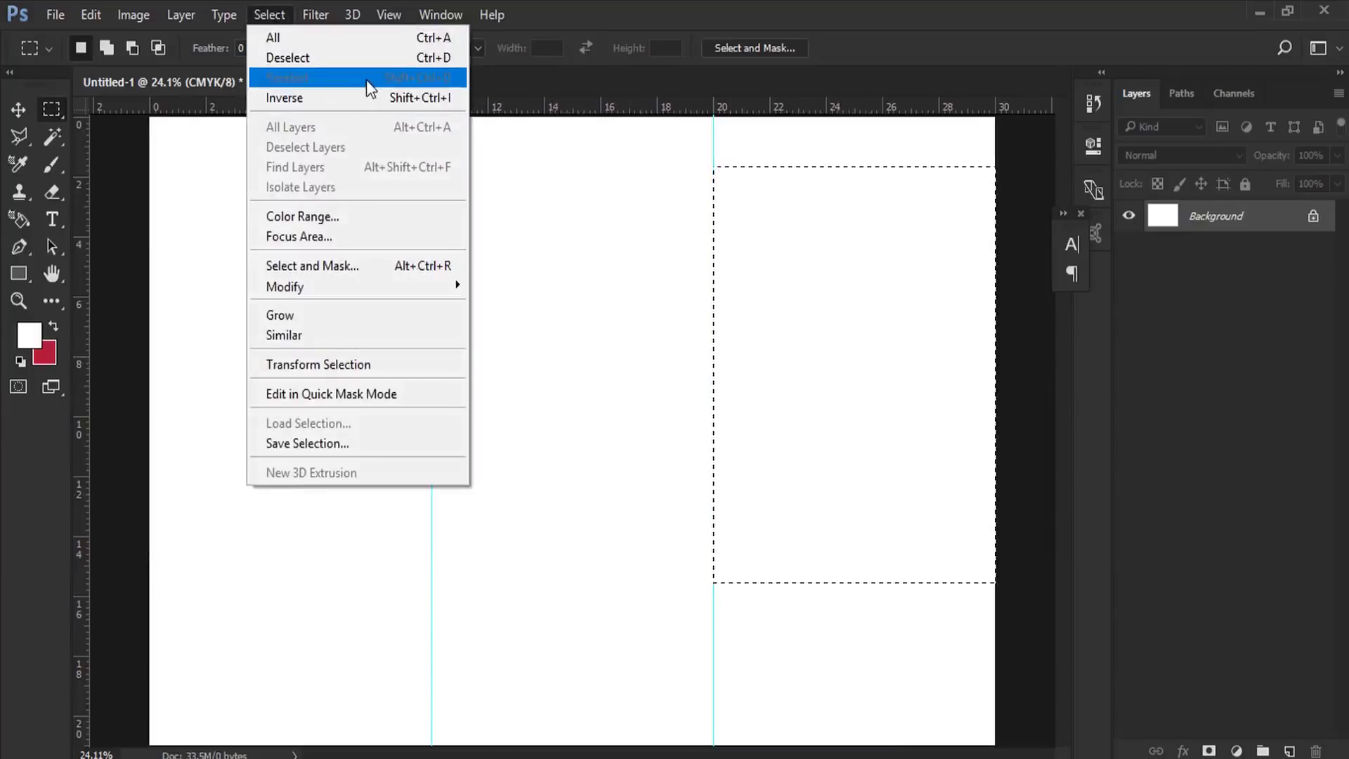
click(337, 58)
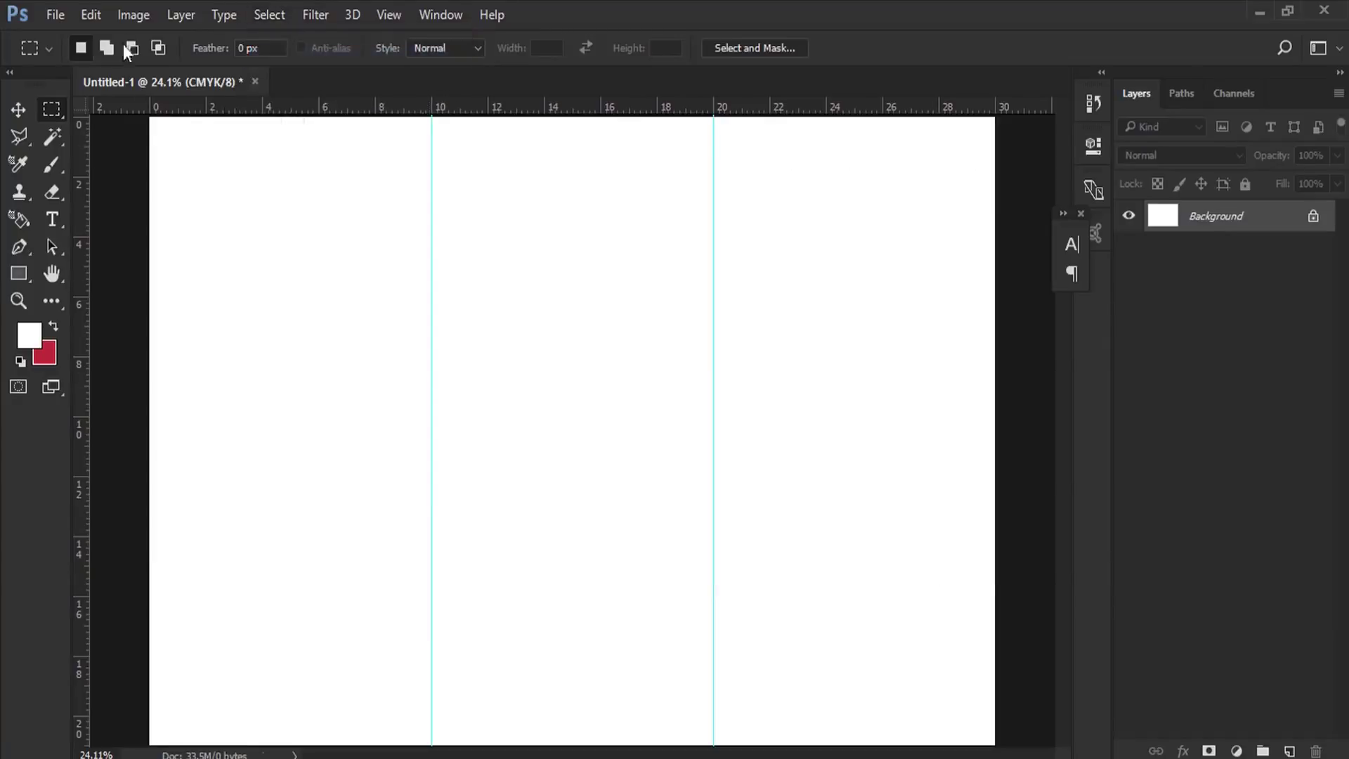
click(132, 14)
click(158, 295)
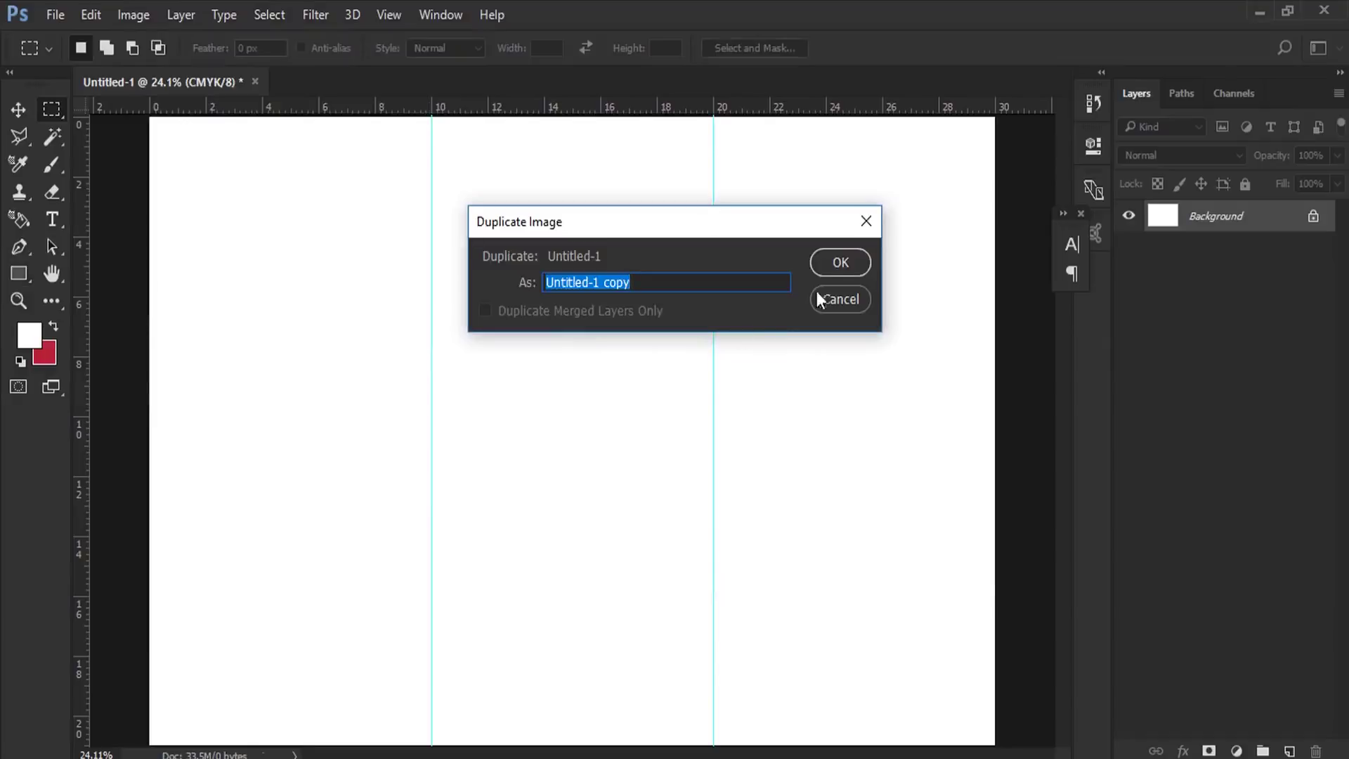
Create the Untitled-1 copy document and fit its page on screen.
click(829, 259)
click(388, 14)
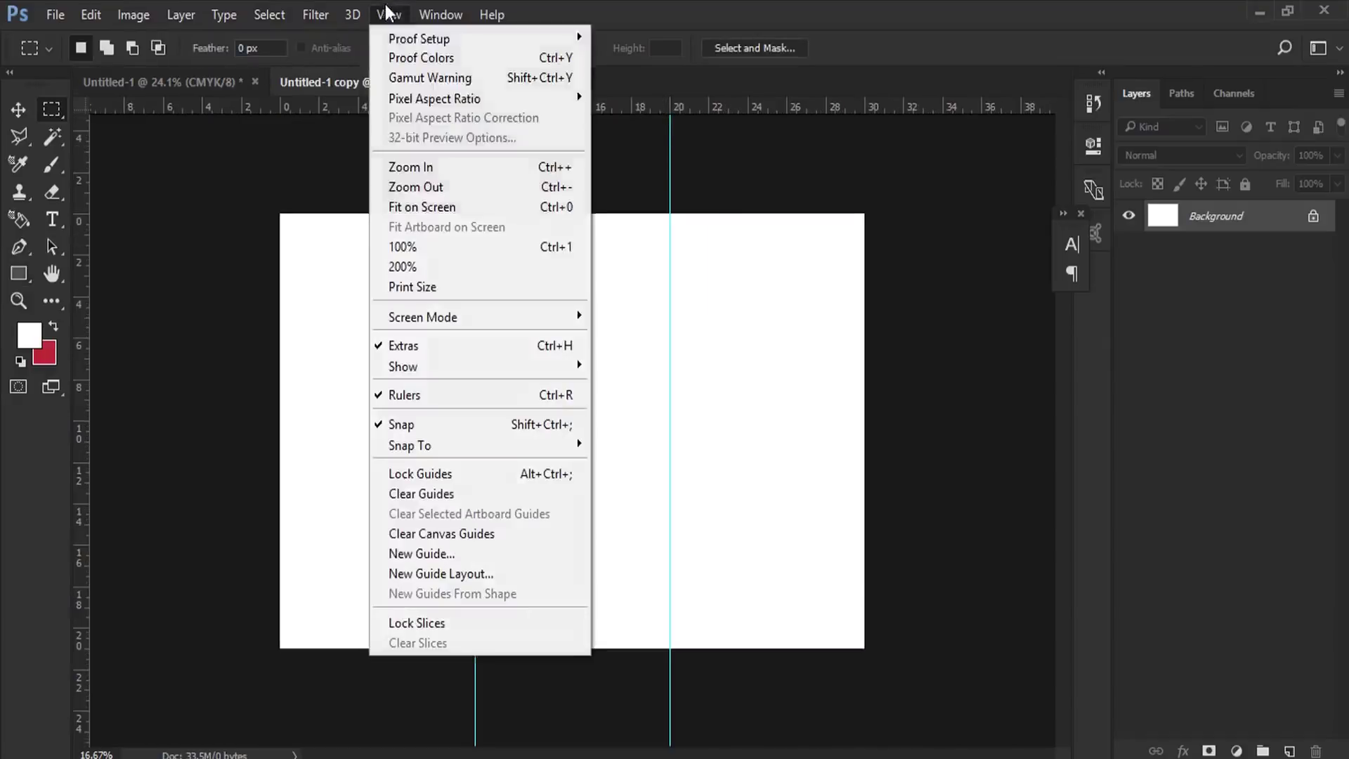
click(562, 205)
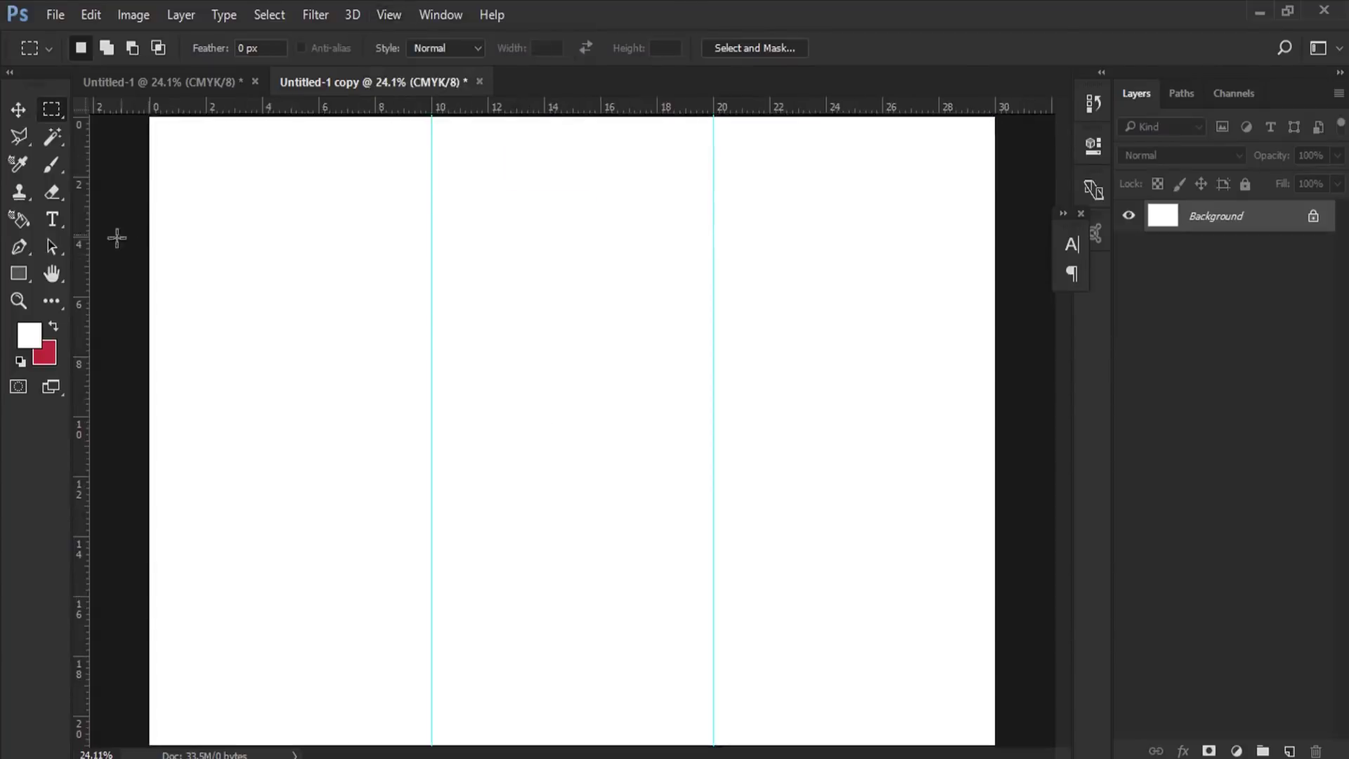
click(56, 220)
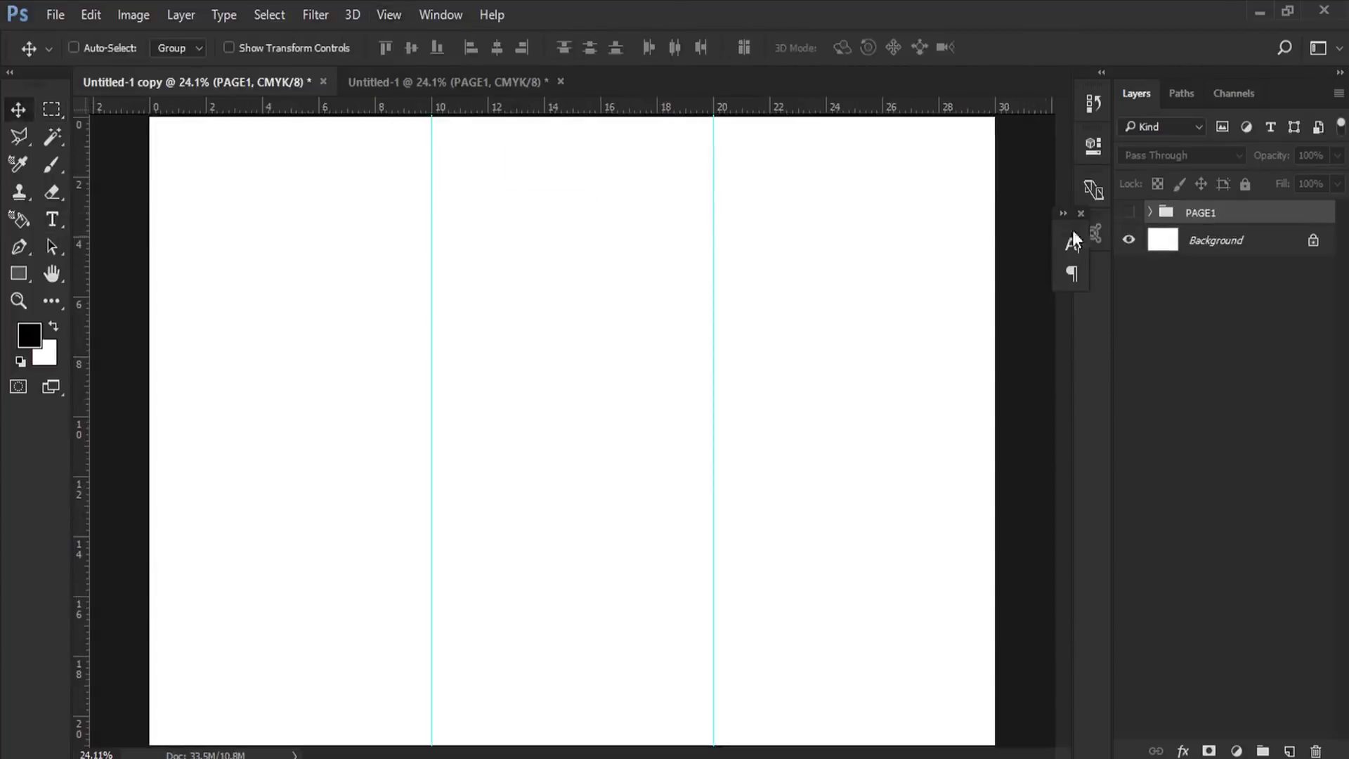
Hide the PAGE1 label group in the copy and drag in a black-and-white skyline photo.
click(1128, 213)
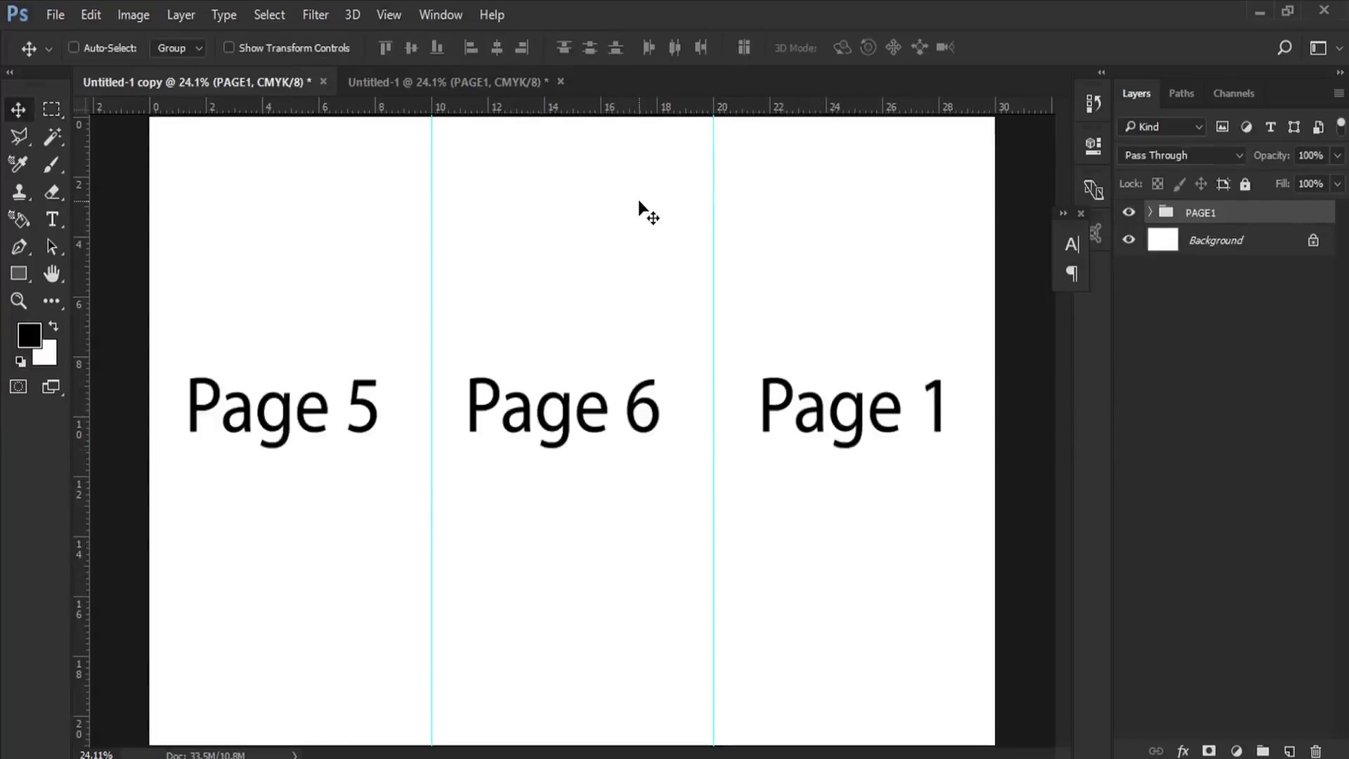
click(445, 78)
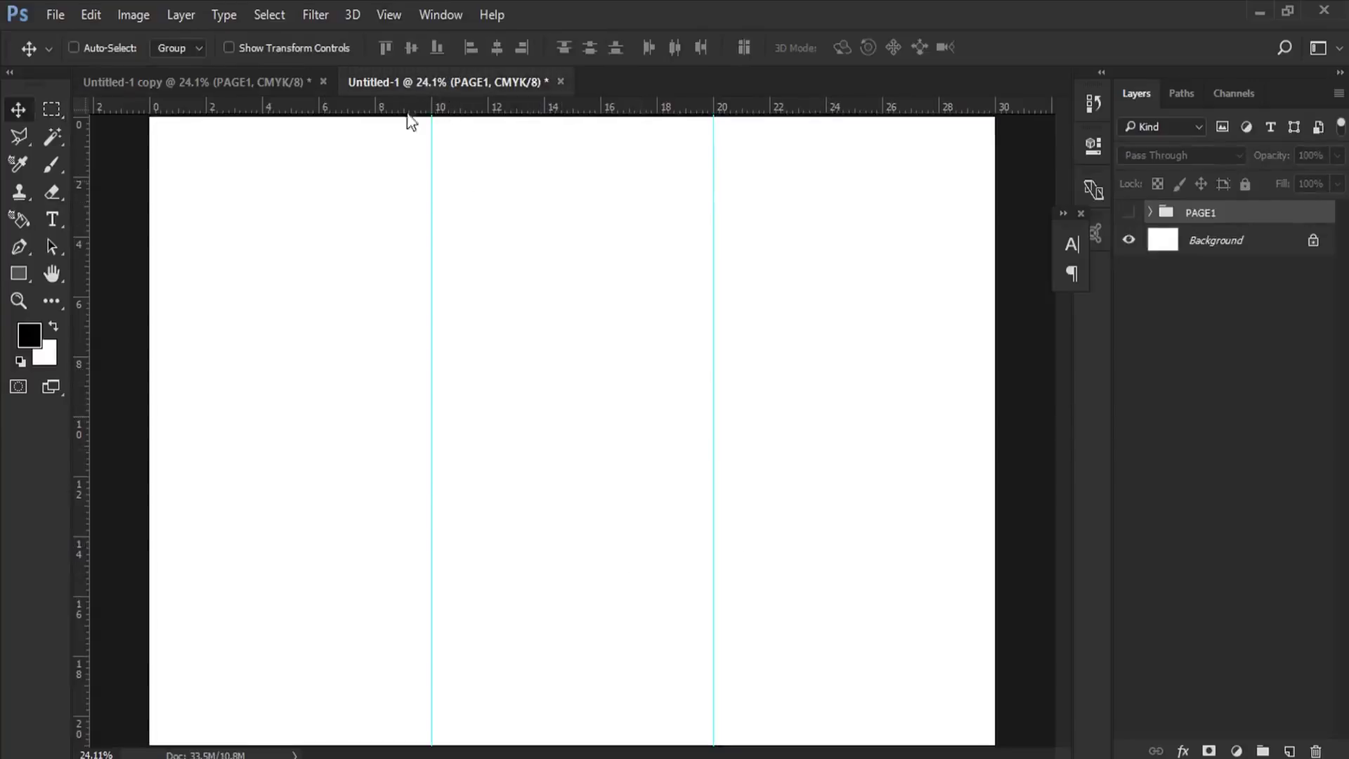
click(1129, 213)
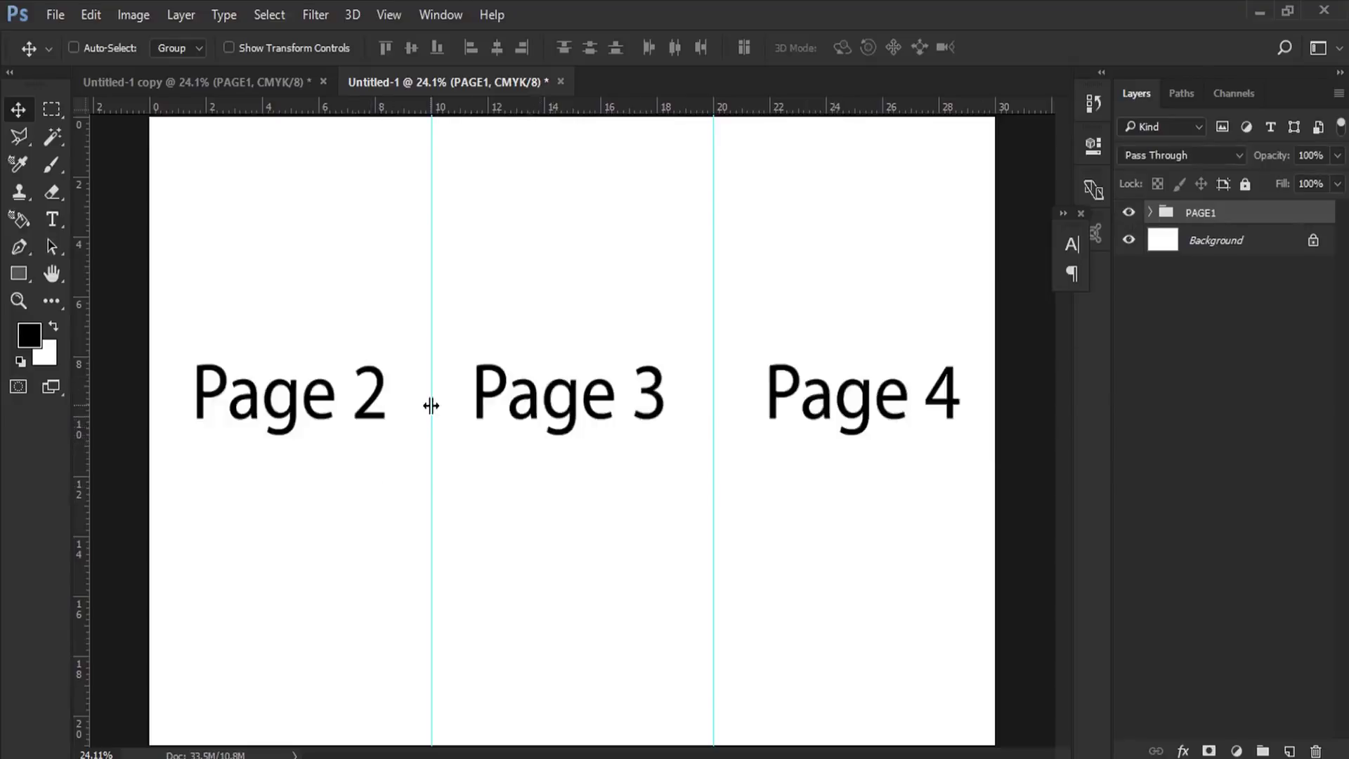
click(245, 85)
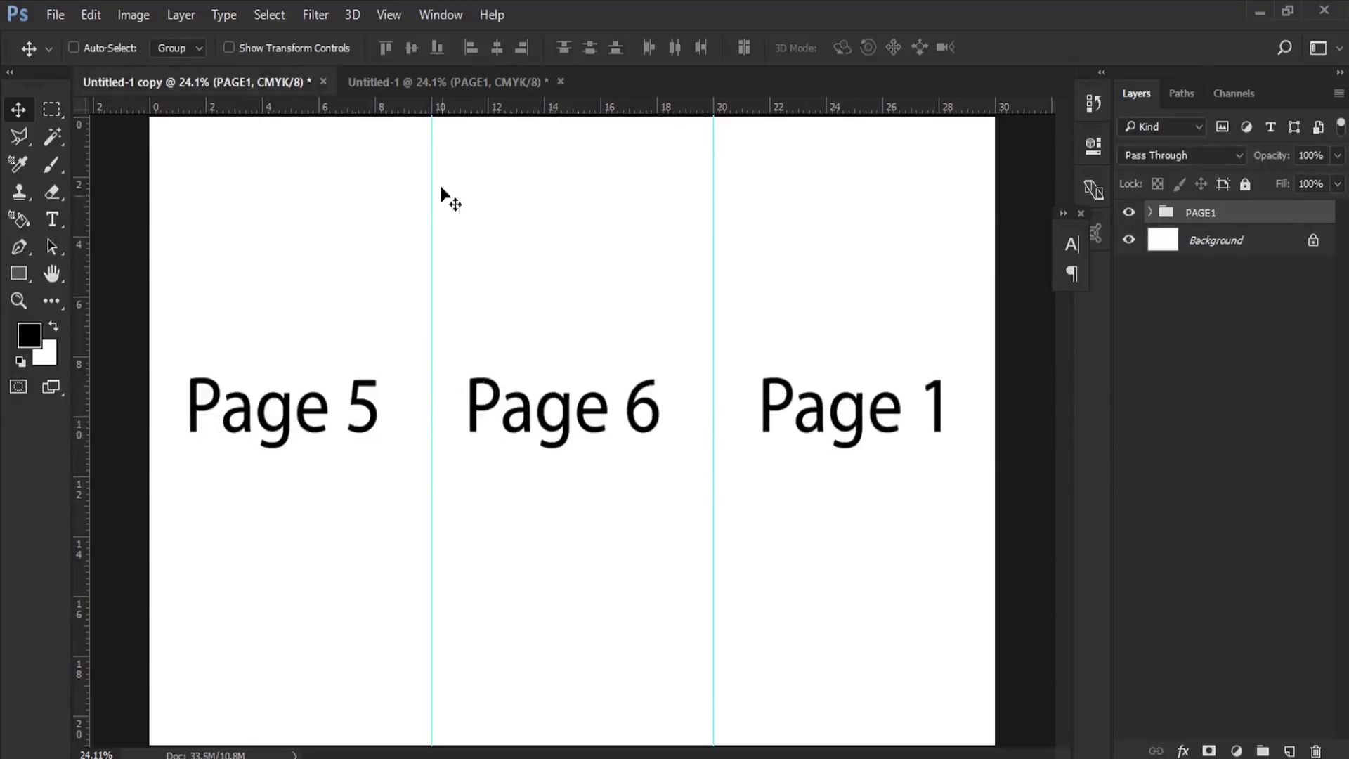
click(426, 87)
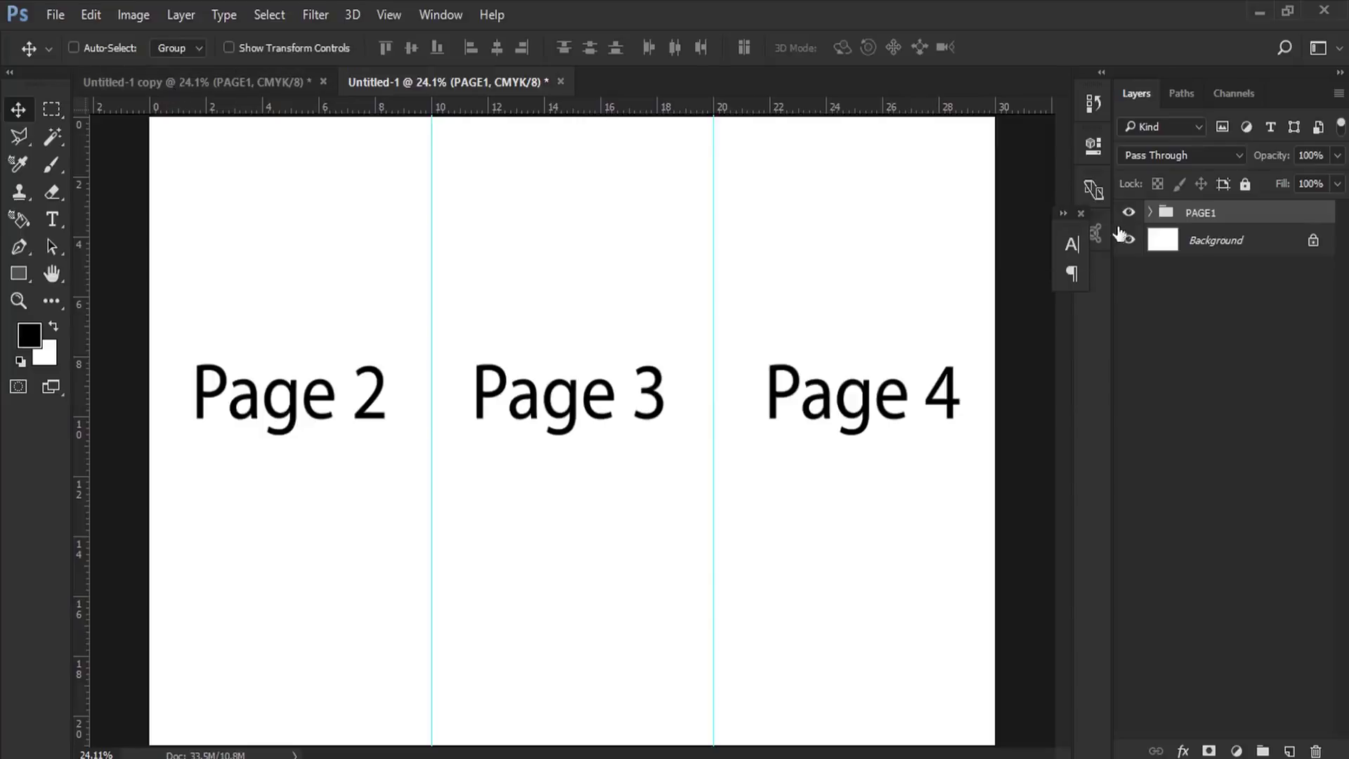
click(142, 82)
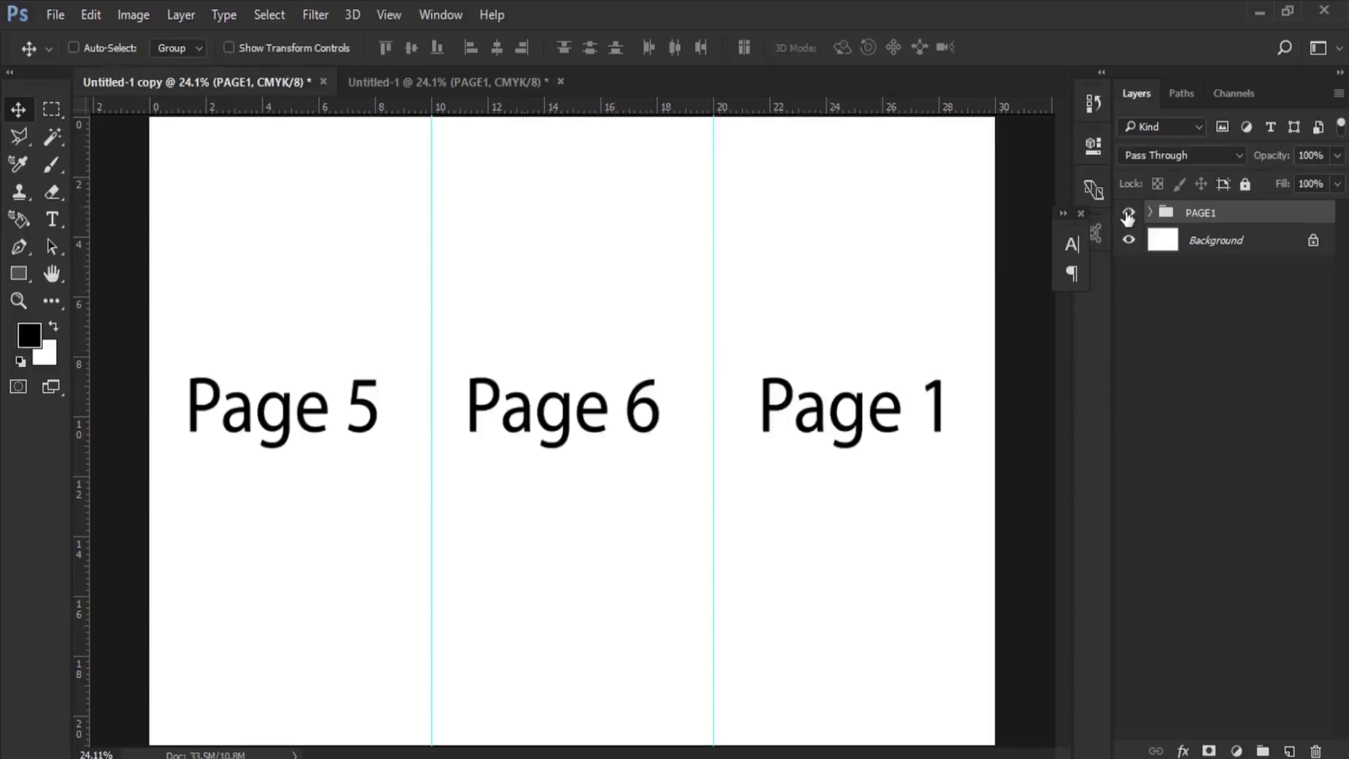
click(1127, 214)
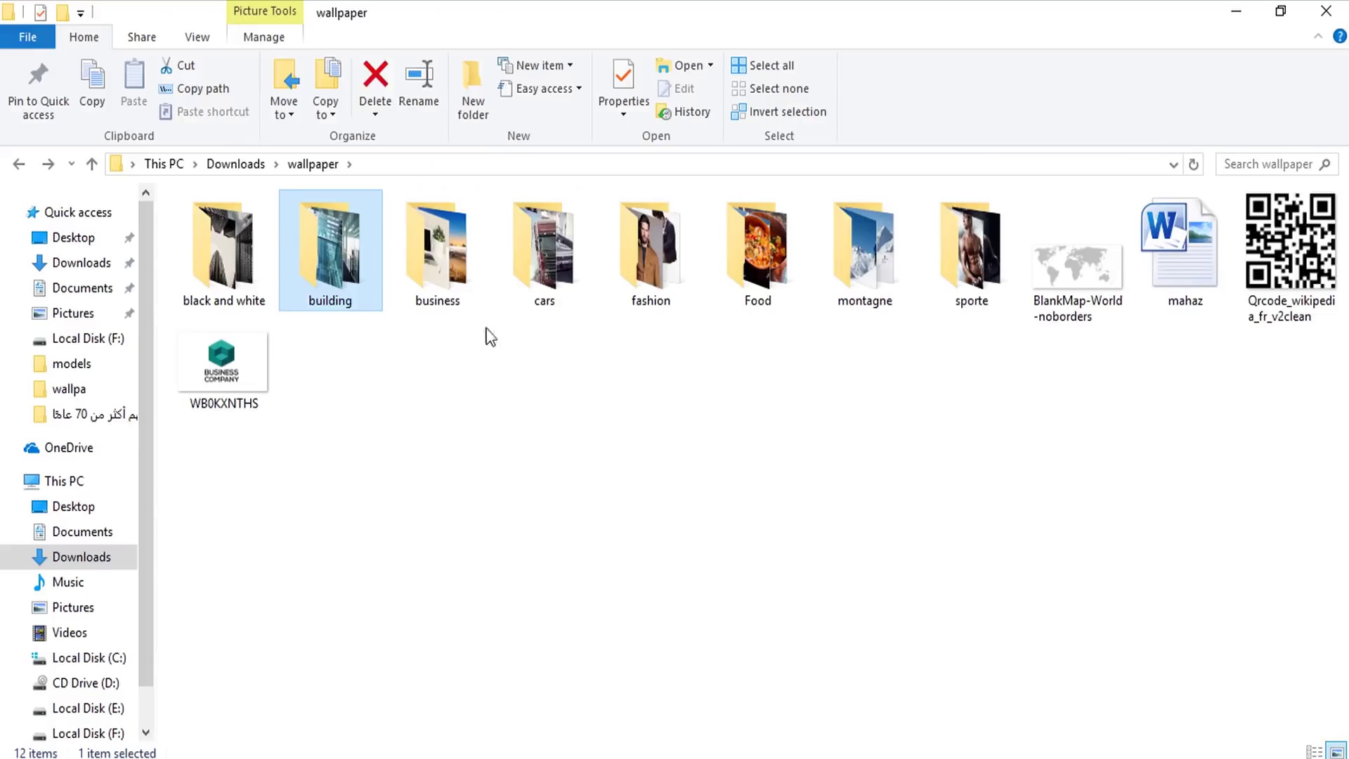
double_click(263, 252)
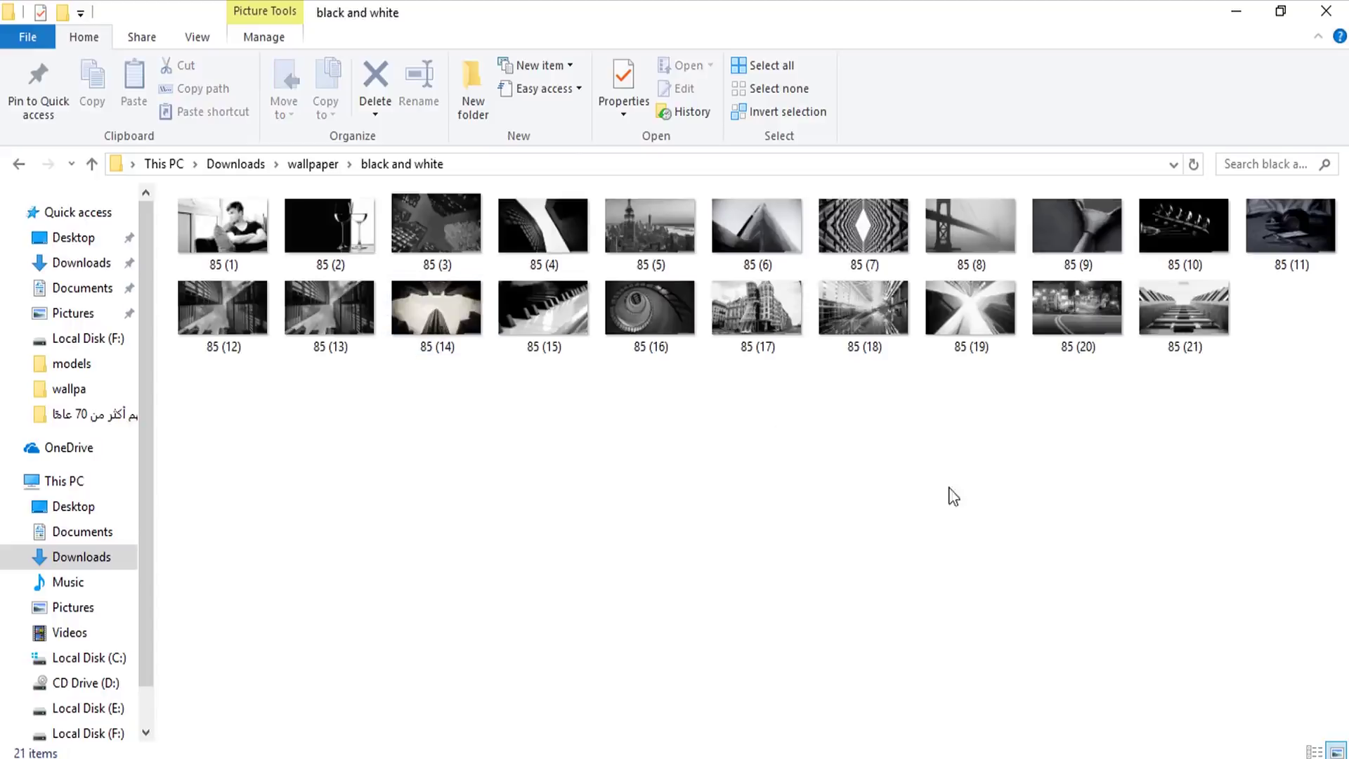
mouse_move(652, 240)
mouse_down()
mouse_move(275, 744)
mouse_move(588, 225)
mouse_up()
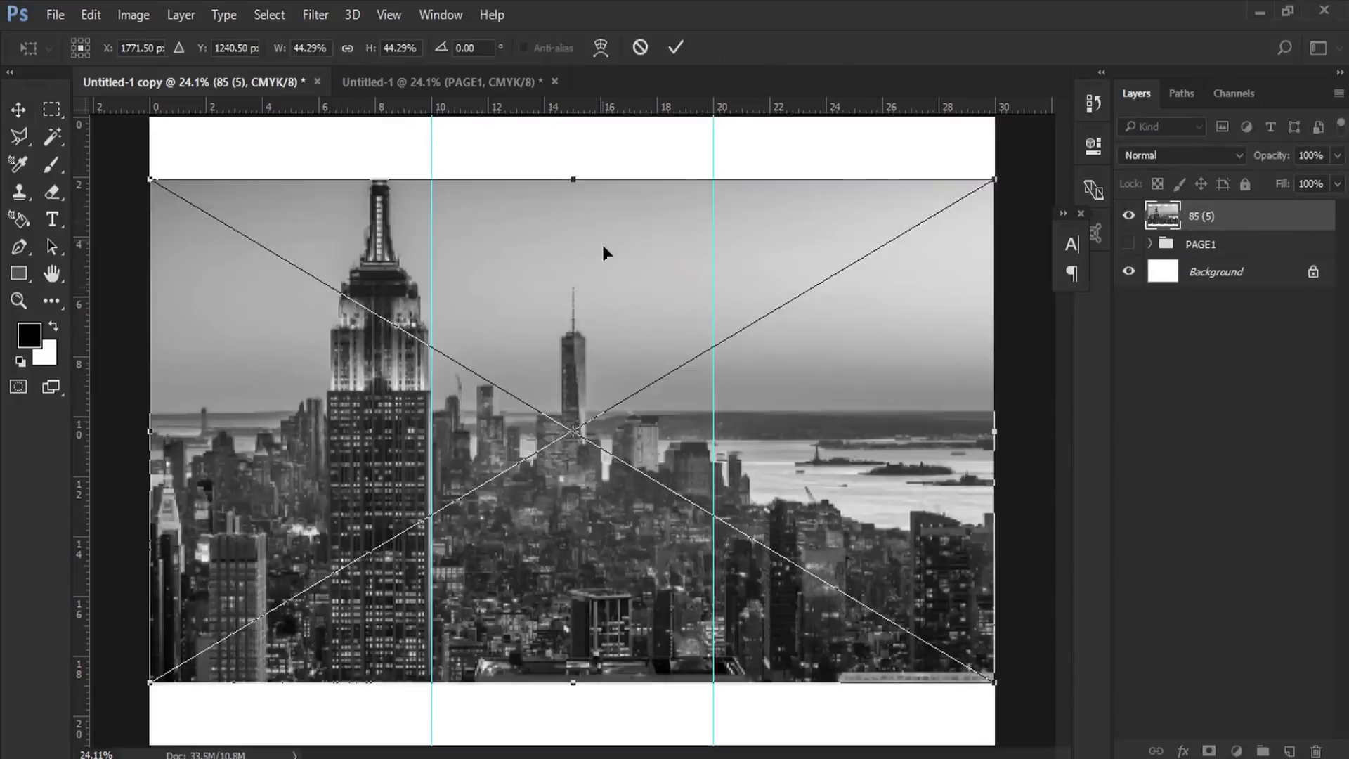
Position and scale the skyline photo across the upper panels and commit it.
right_click(637, 381)
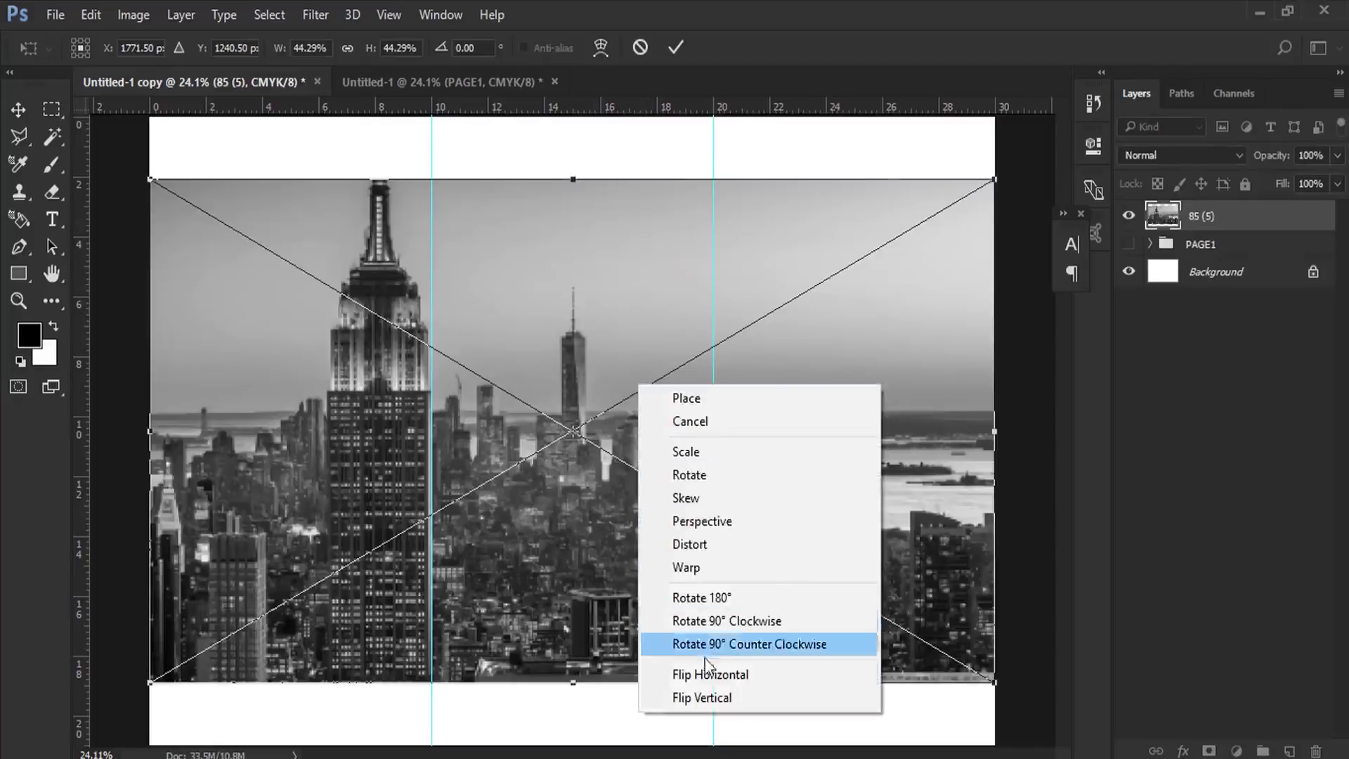
click(703, 671)
drag(709, 500, 764, 469)
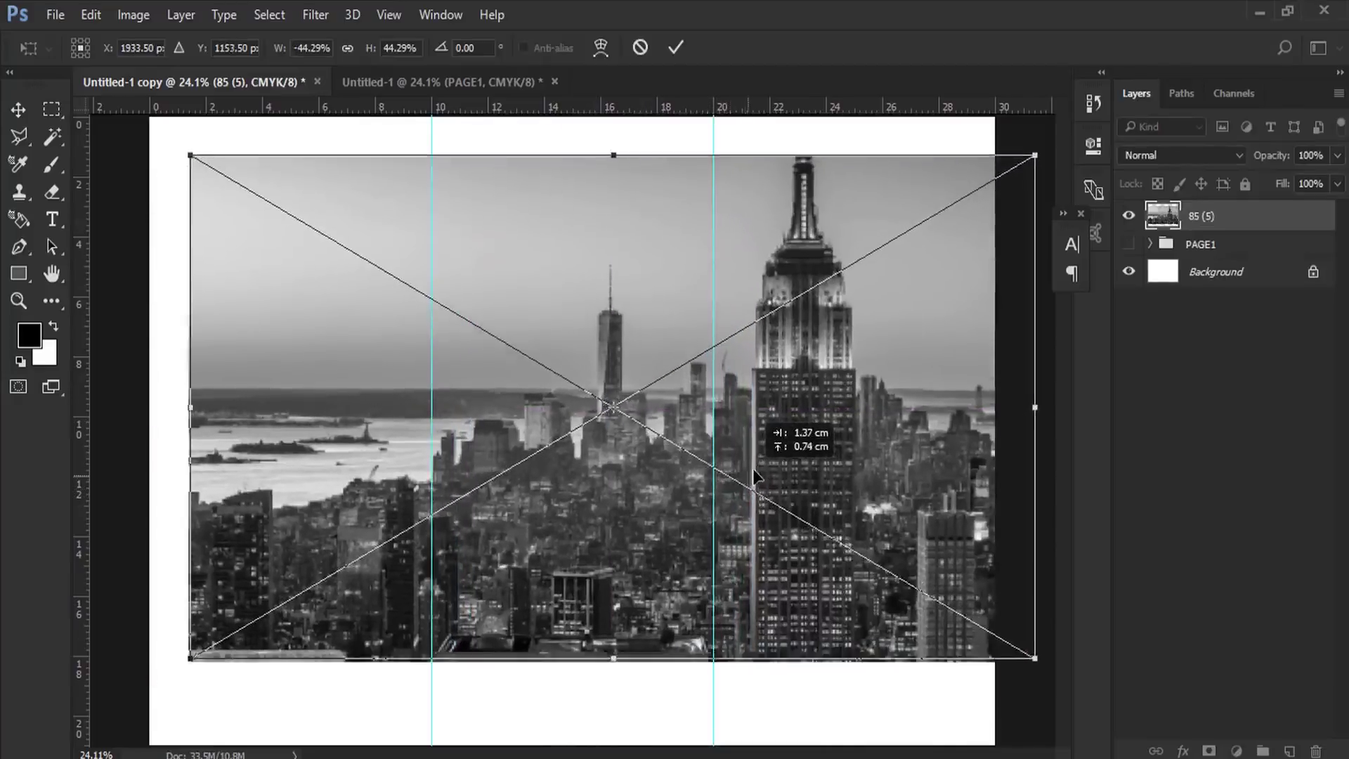
right_click(738, 479)
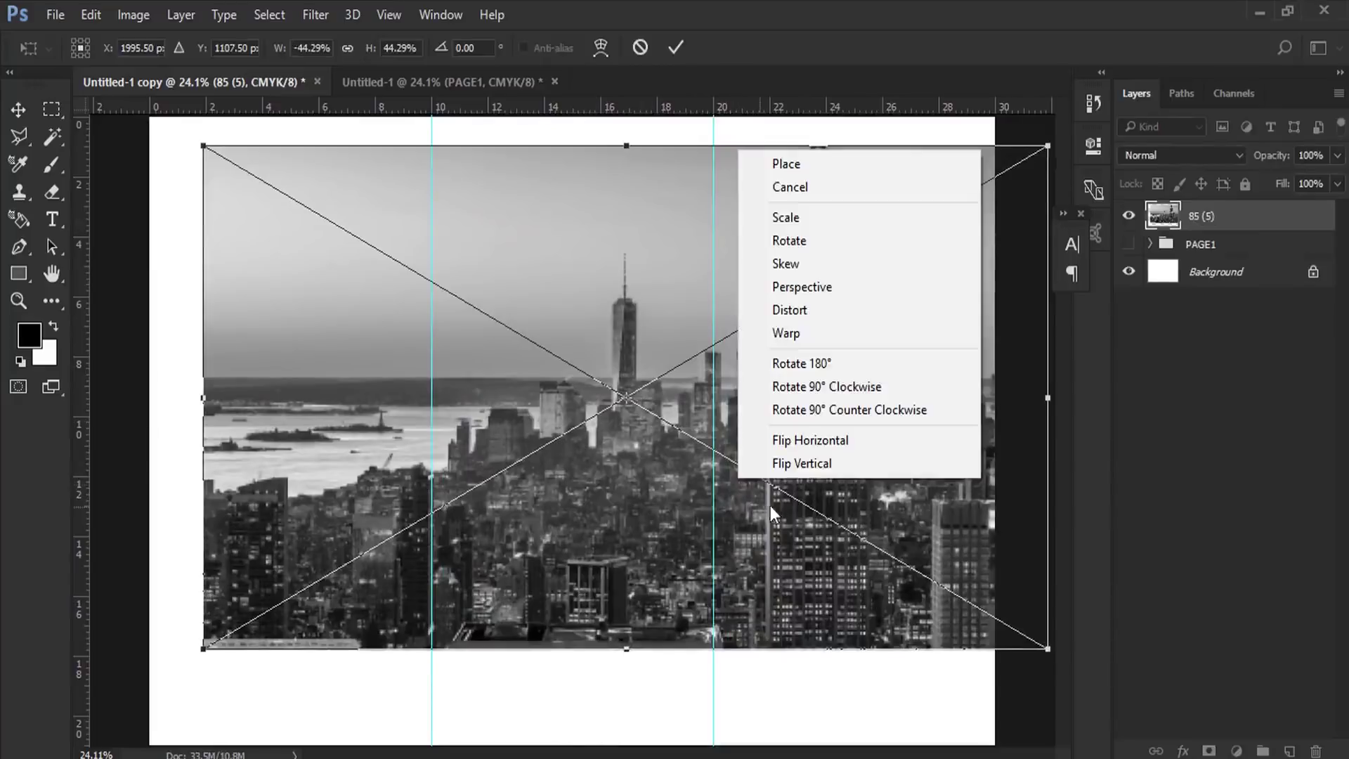
click(814, 437)
drag(746, 469, 758, 472)
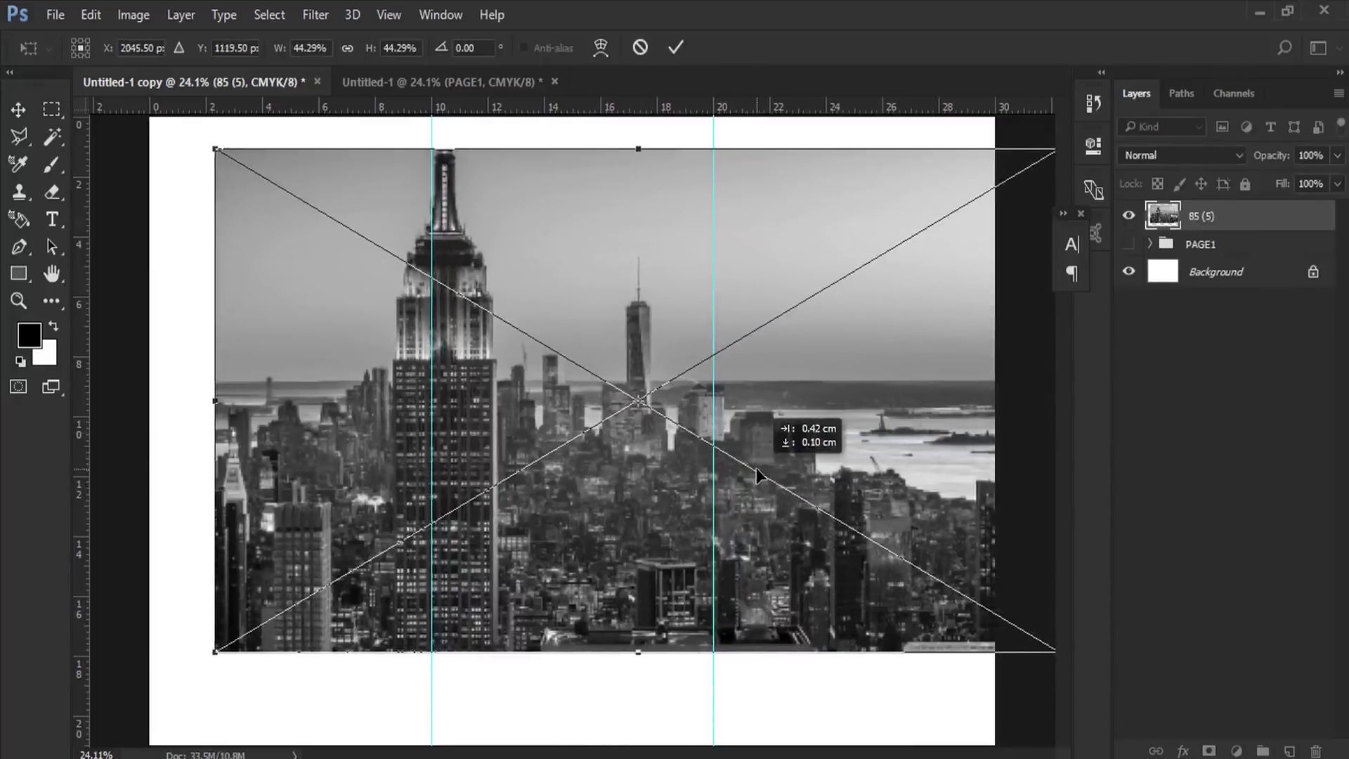
drag(217, 148, 130, 128)
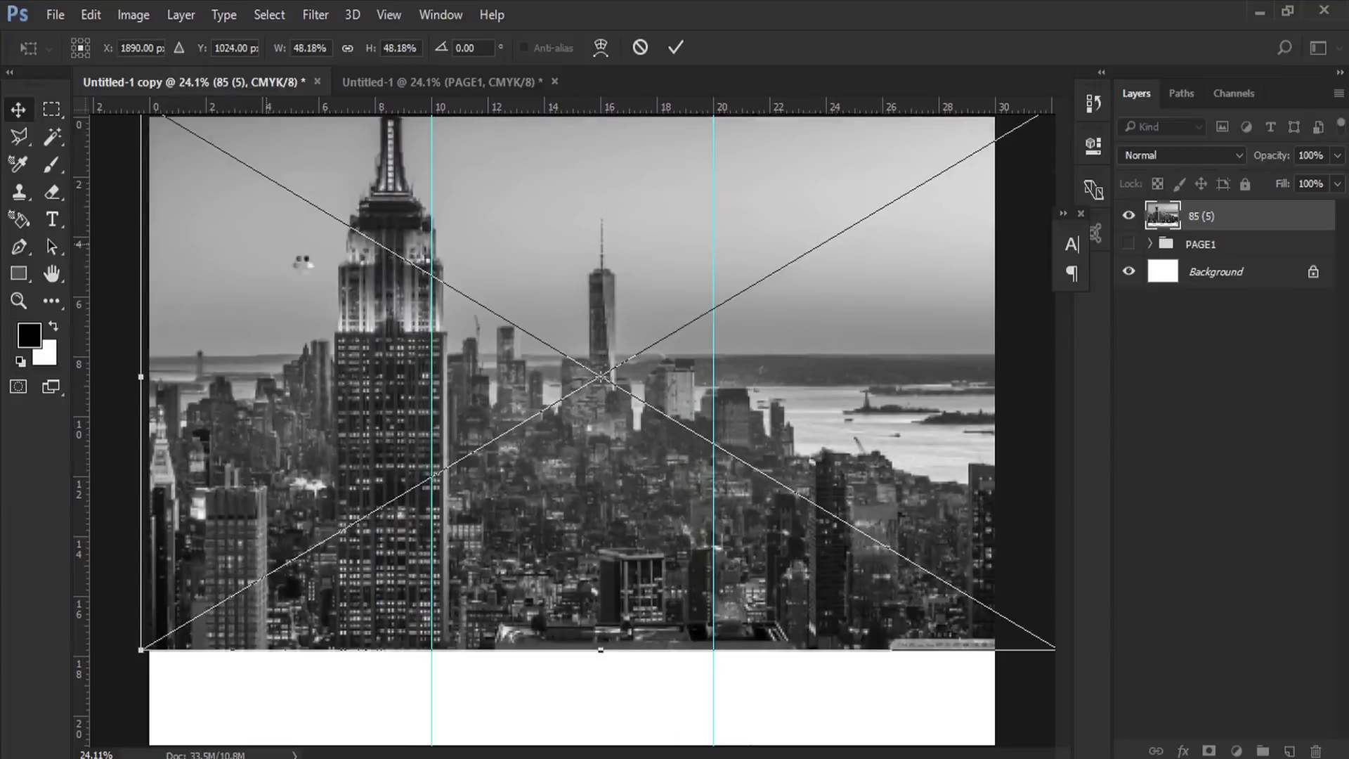
key(Return)
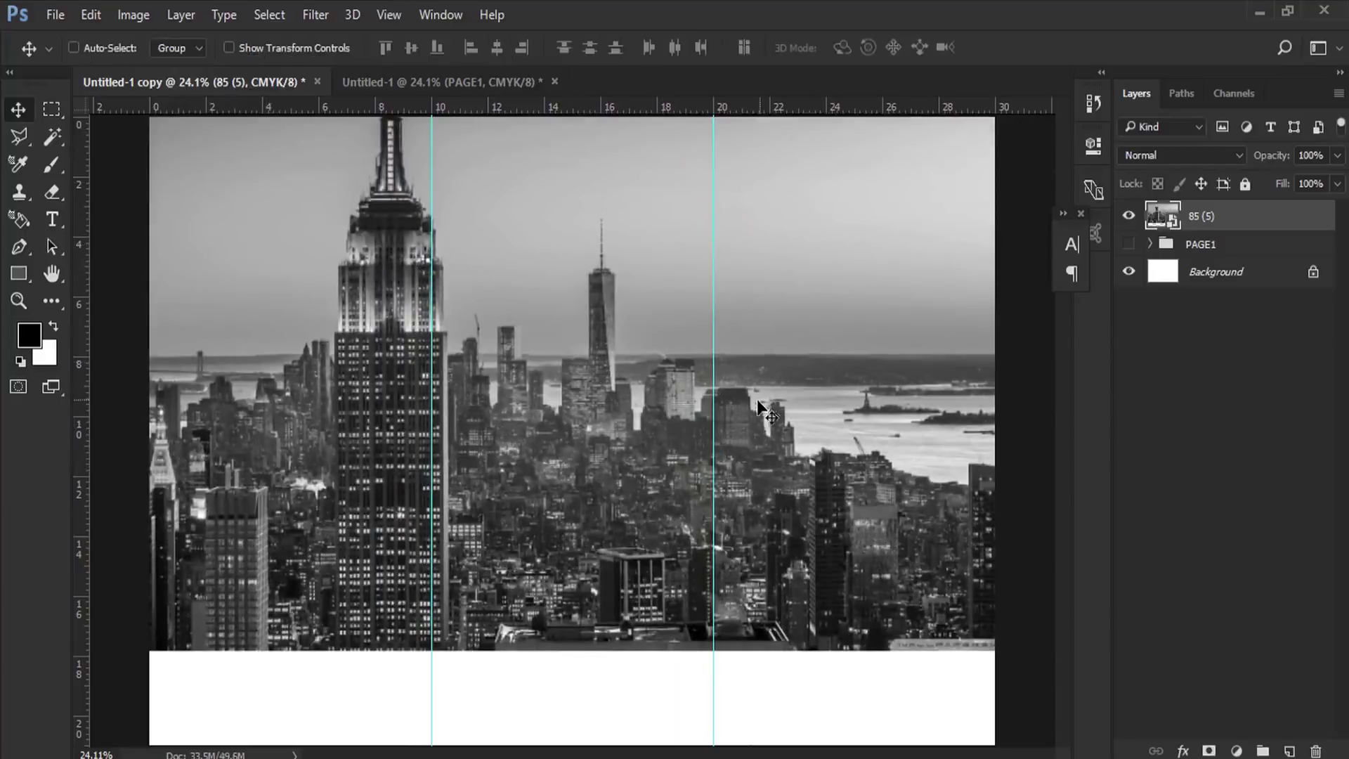
Fit the page on screen and show the colour swatch group.
click(389, 15)
click(524, 211)
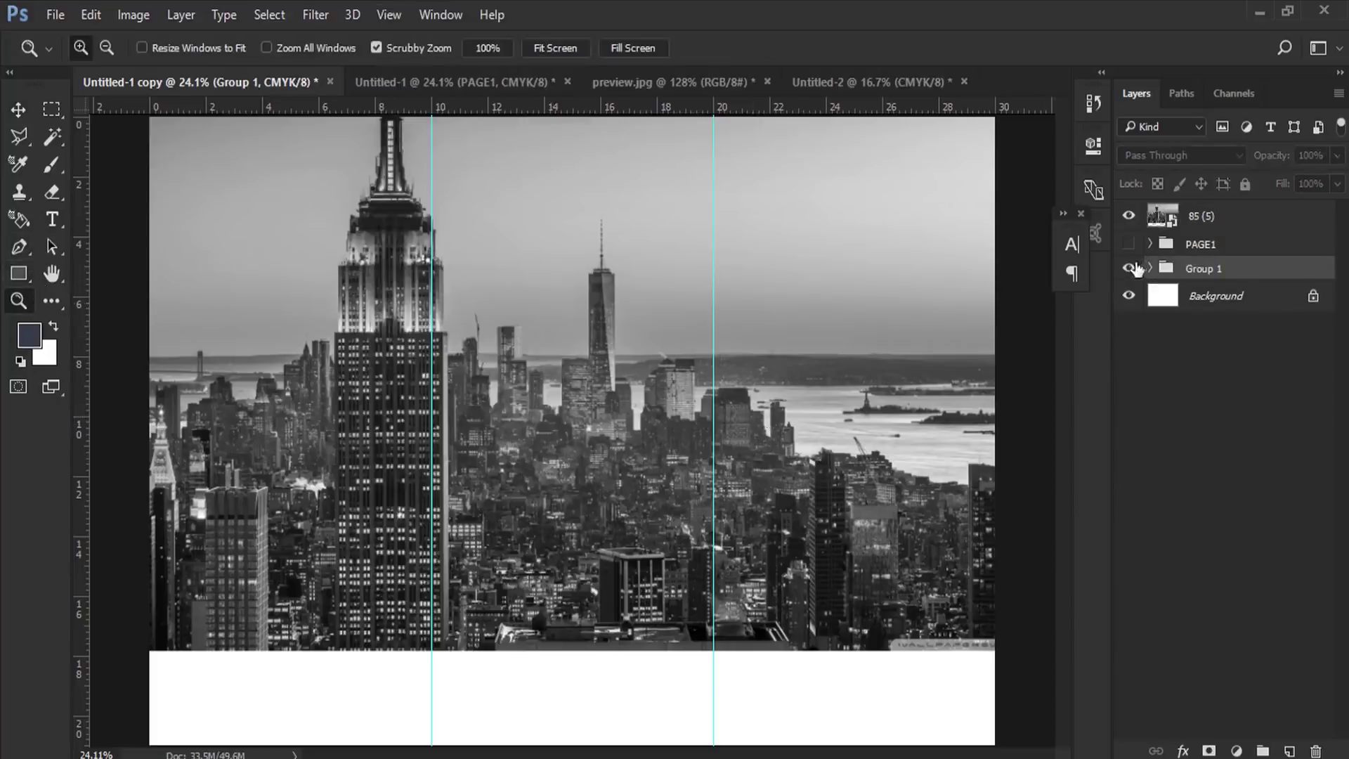
click(1130, 267)
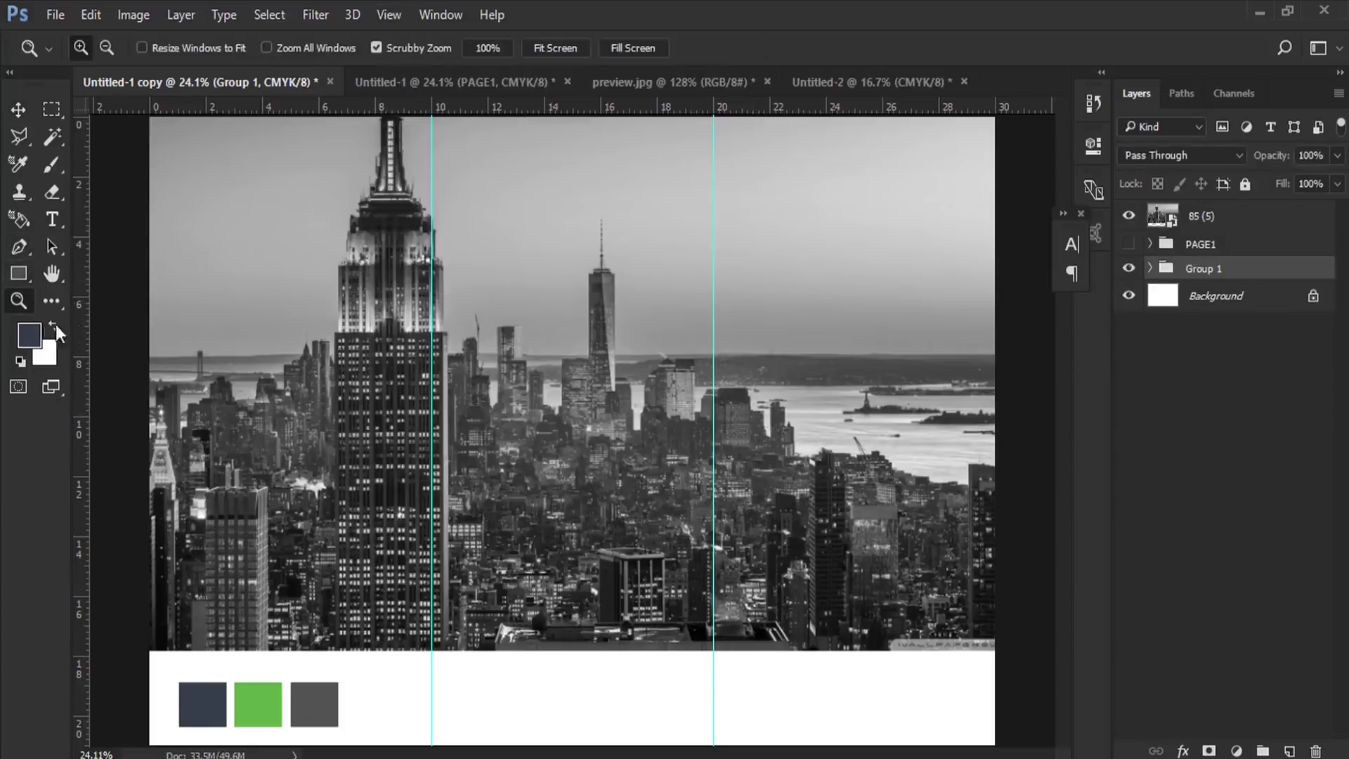
Set a dark blue foreground, choose the Pen tool, and add a new layer above the photo.
click(30, 335)
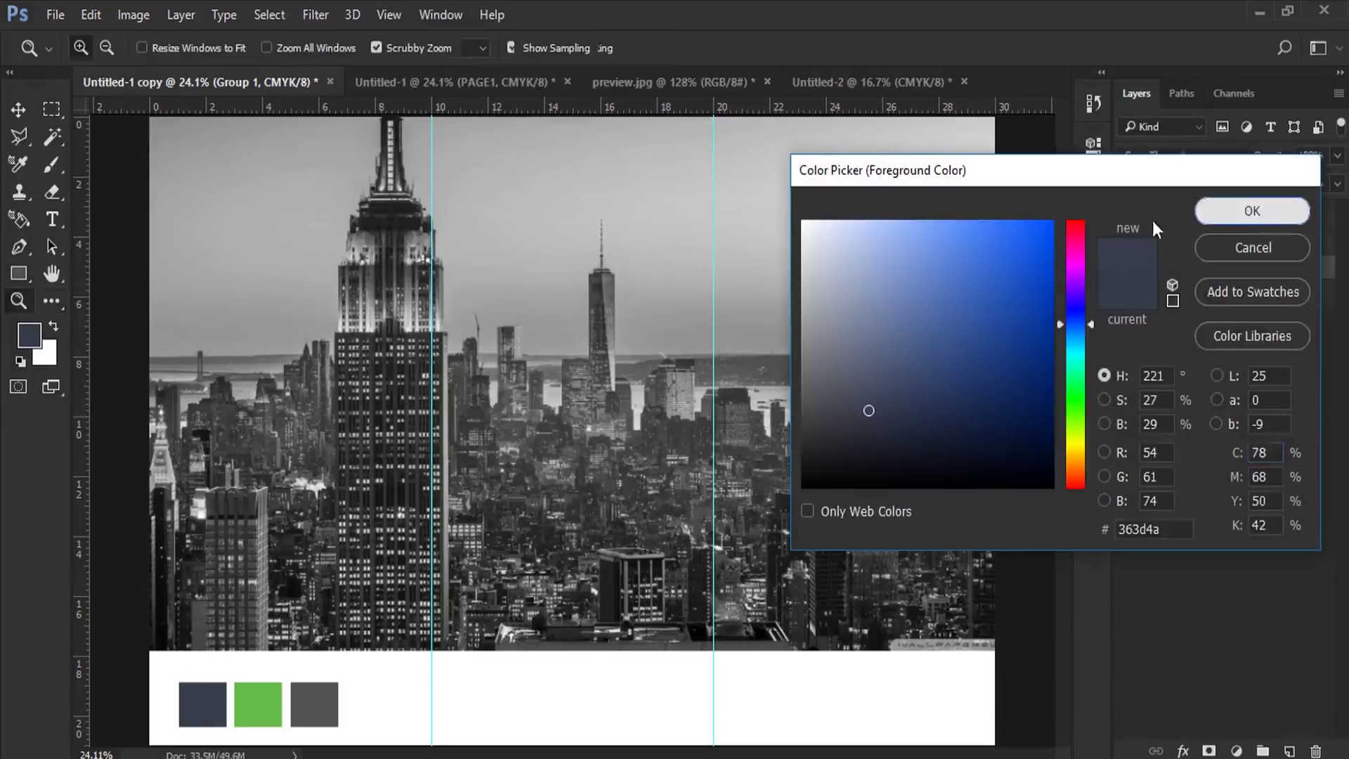
click(1229, 211)
click(19, 247)
right_click(21, 250)
click(82, 248)
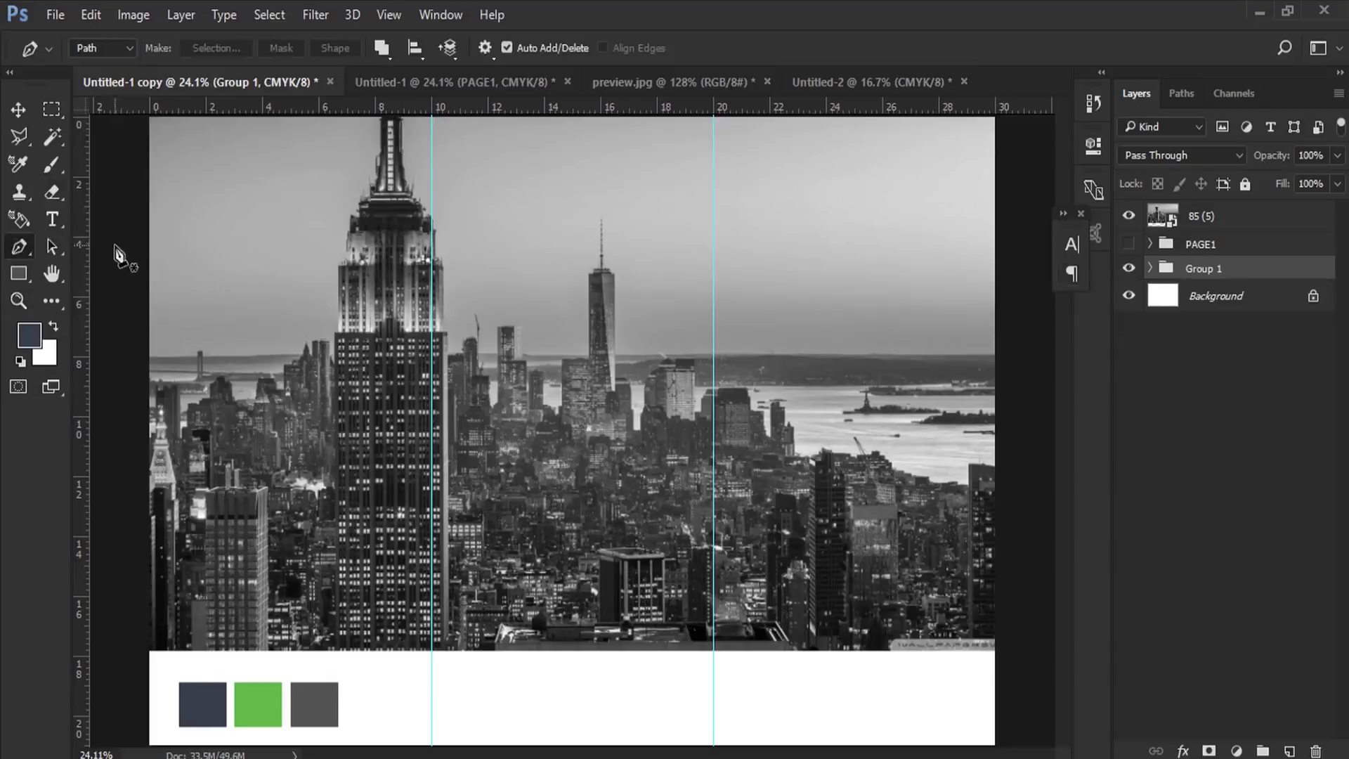
click(1229, 217)
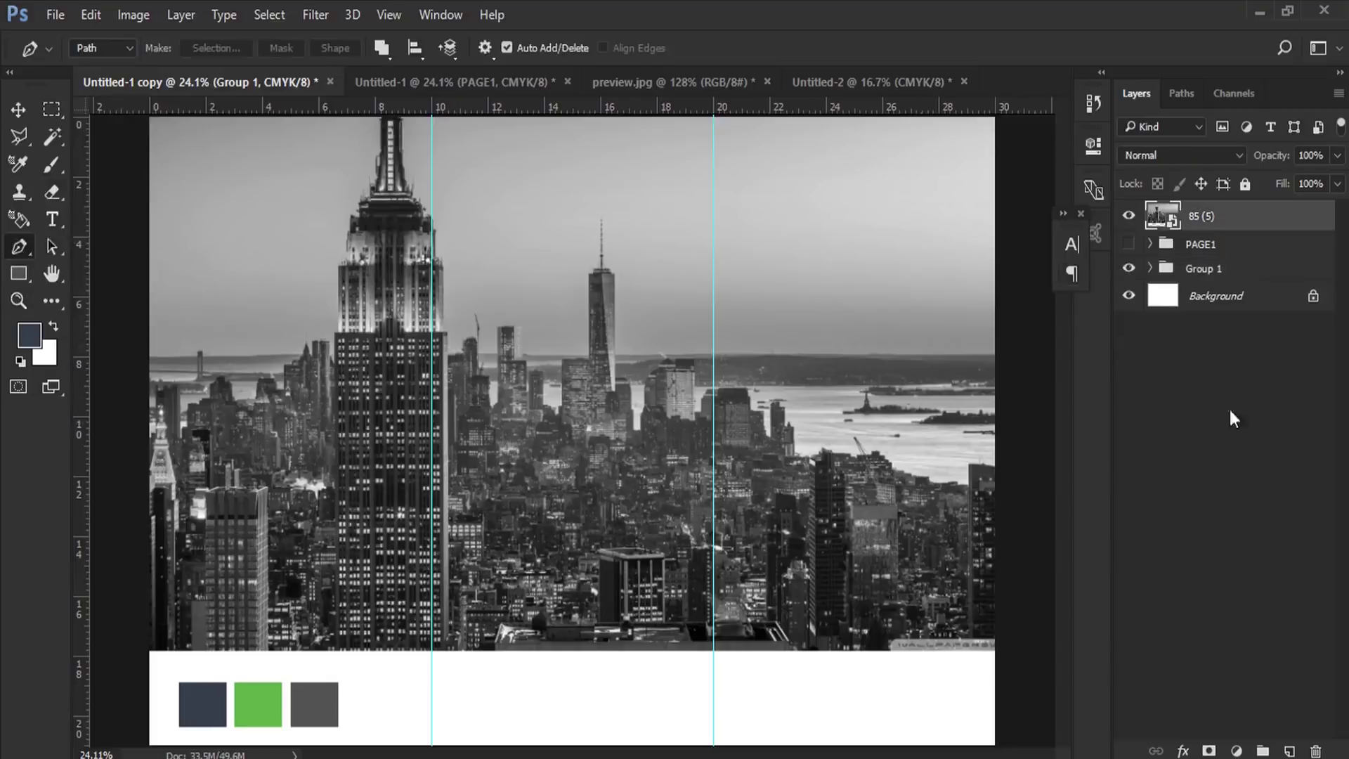
click(1288, 749)
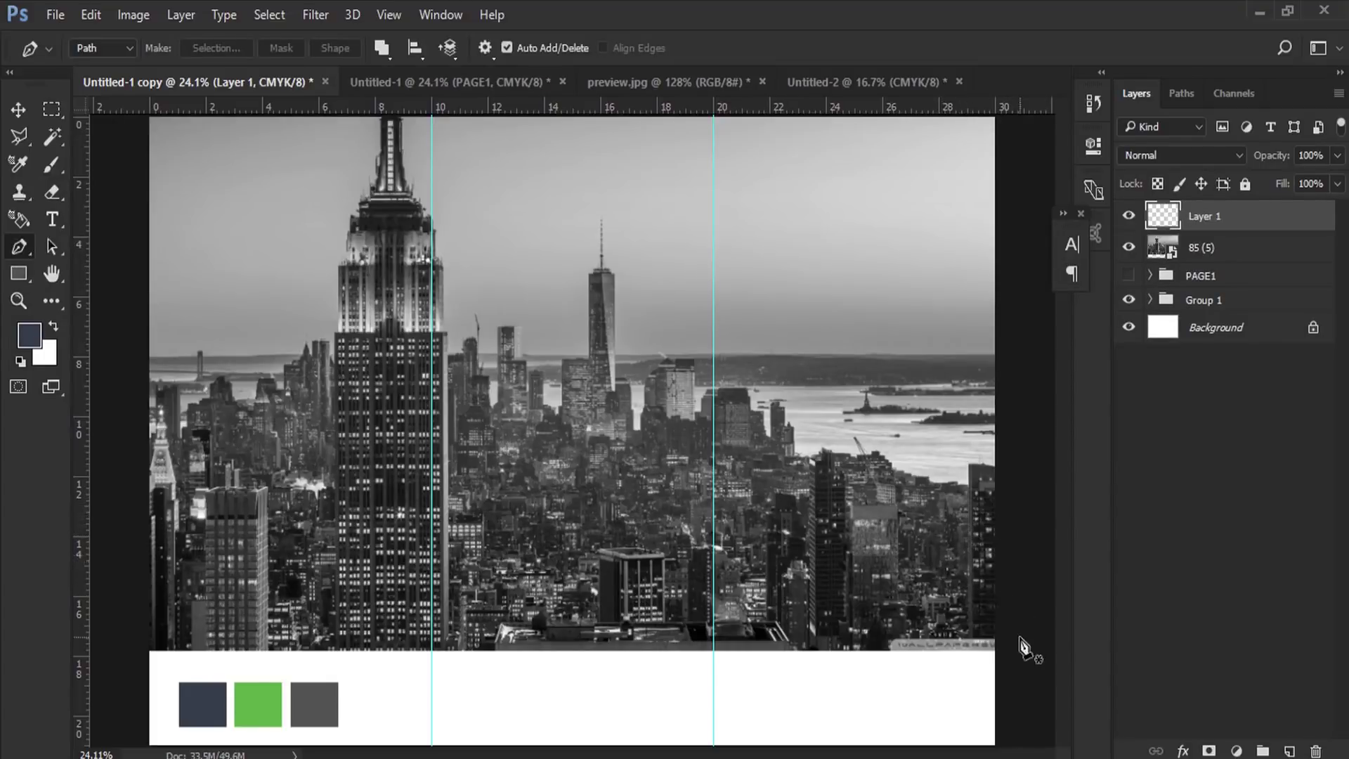
Draw a closed path from the right edge to the first fold and make it a dark blue shape.
click(1009, 562)
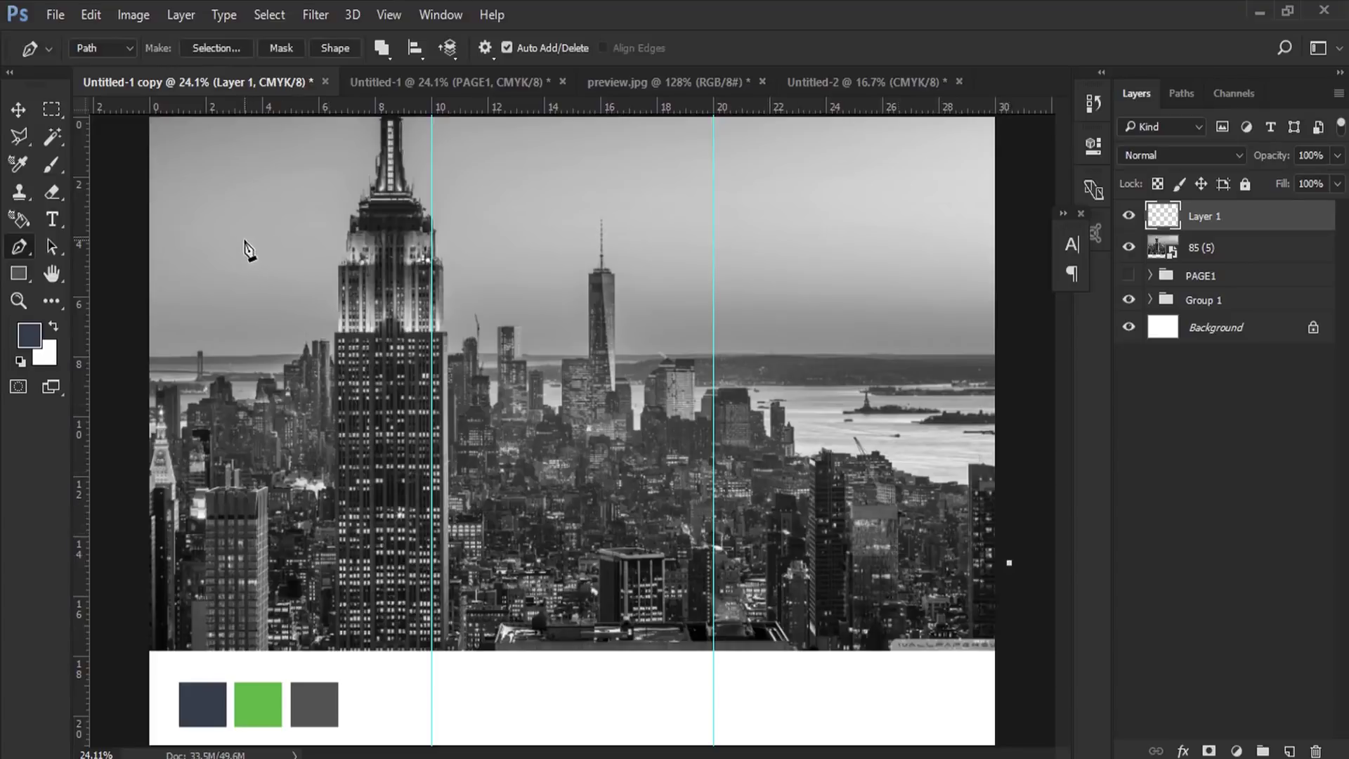
click(430, 219)
click(432, 745)
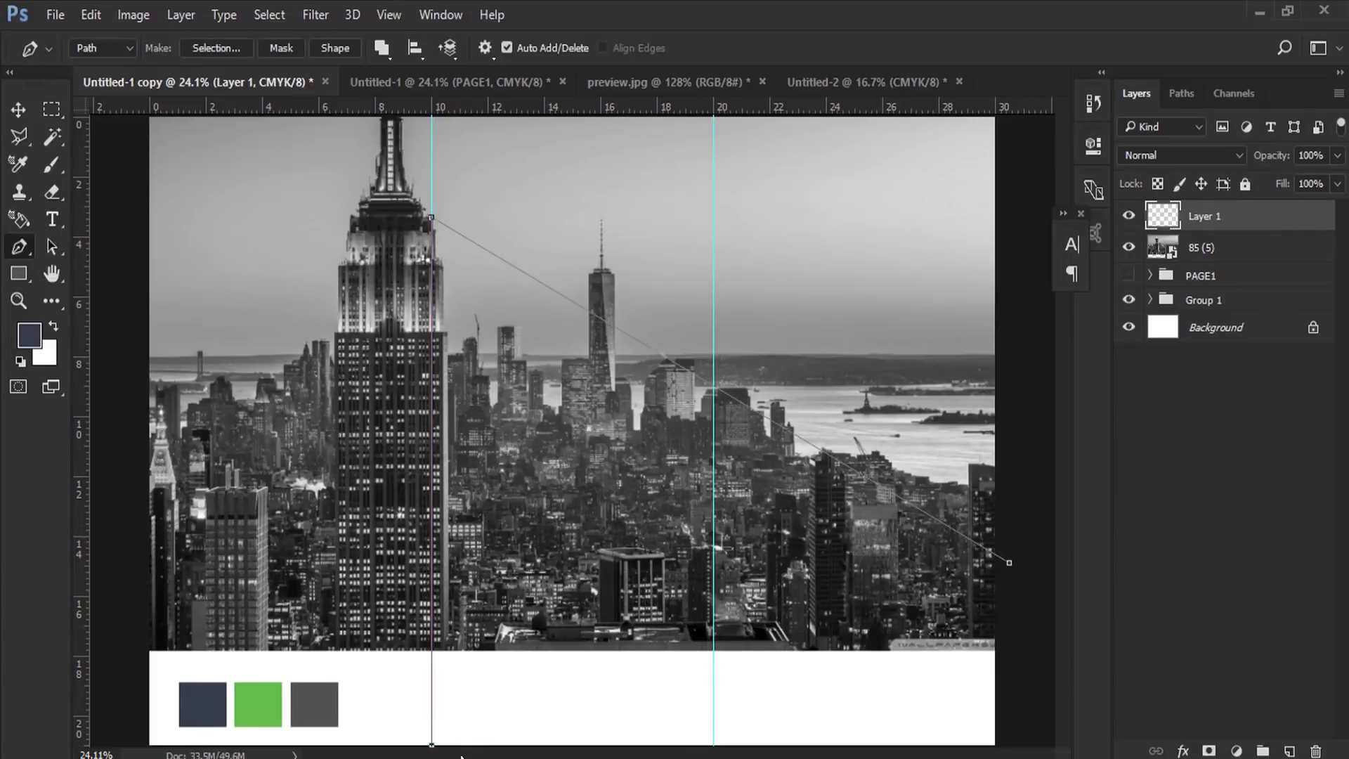
click(19, 298)
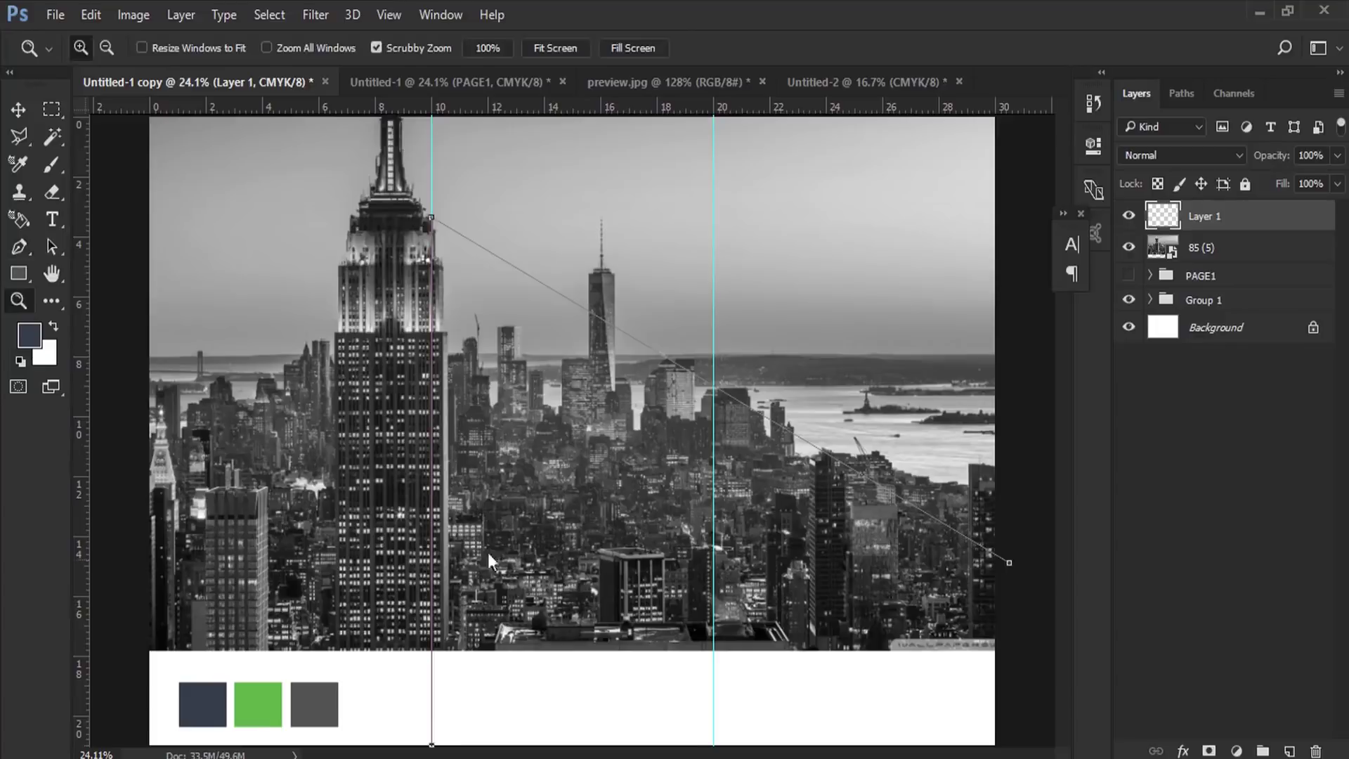
drag(767, 602, 673, 437)
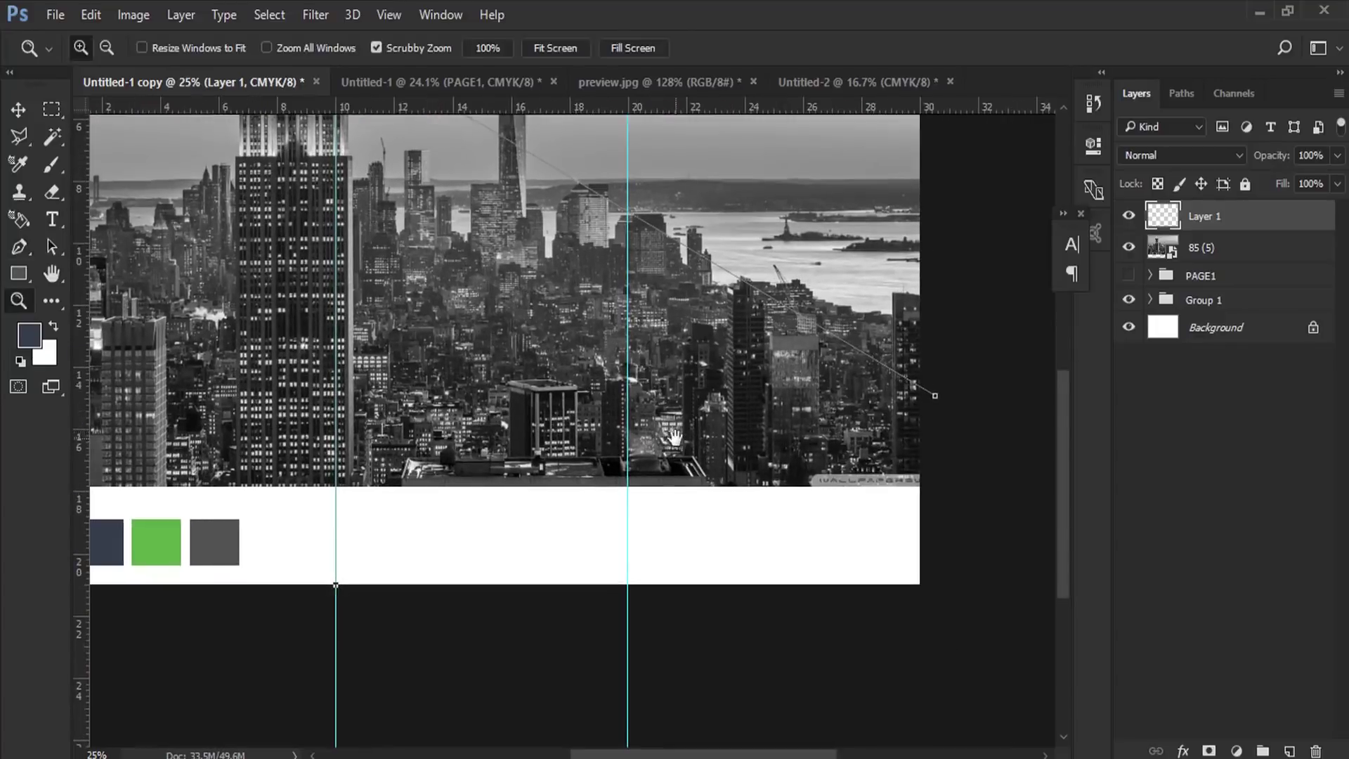
click(11, 254)
click(406, 620)
click(952, 597)
click(934, 396)
click(336, 48)
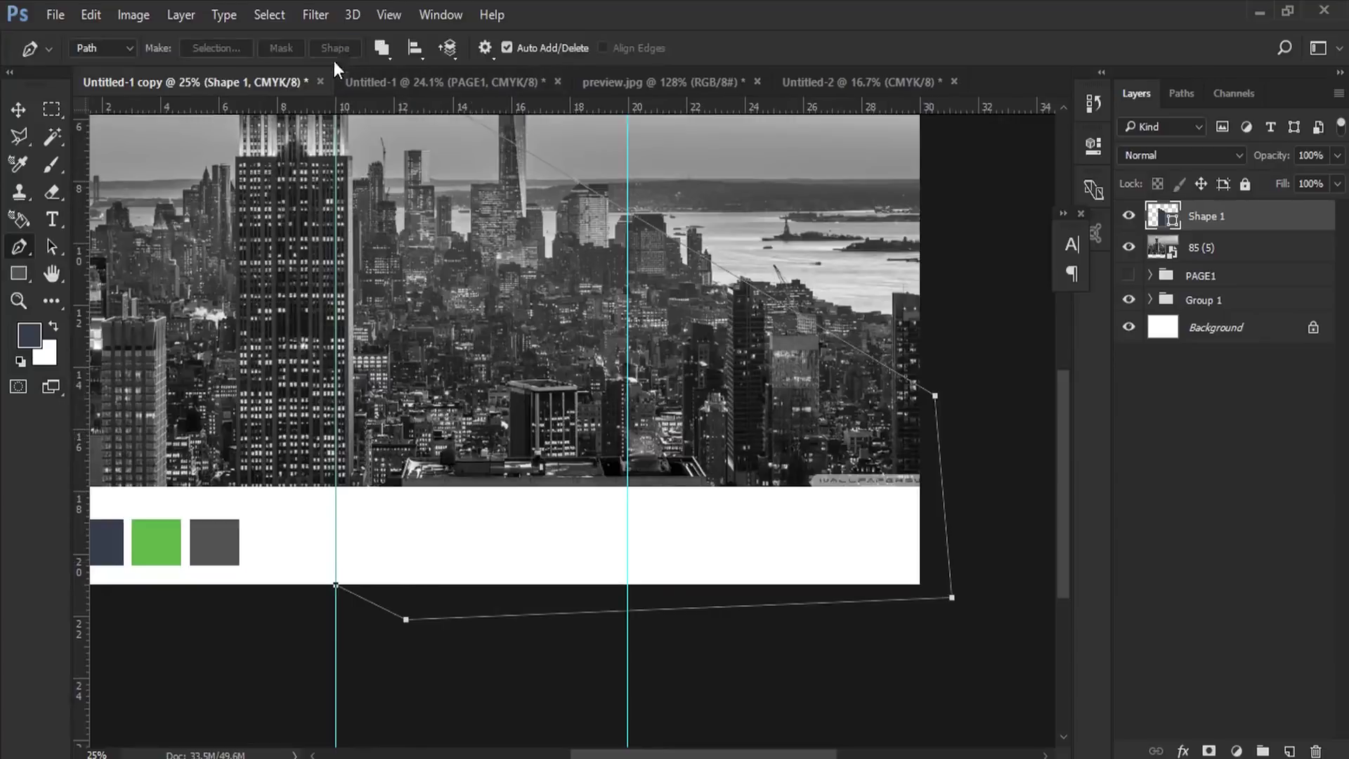
Fit the page on screen and select the skyline photo layer.
scroll(456, 327, up, 2)
scroll(455, 326, up, 3)
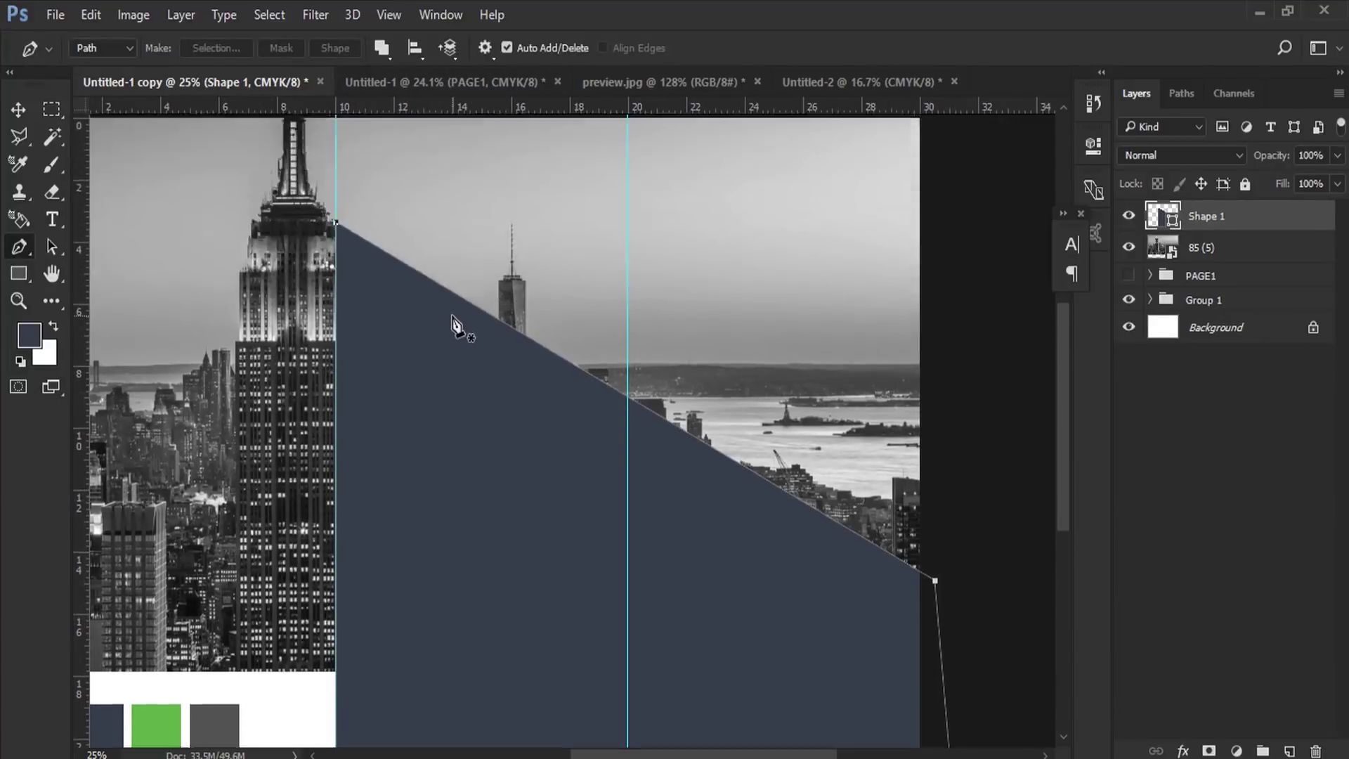
scroll(455, 327, down, 1)
click(388, 14)
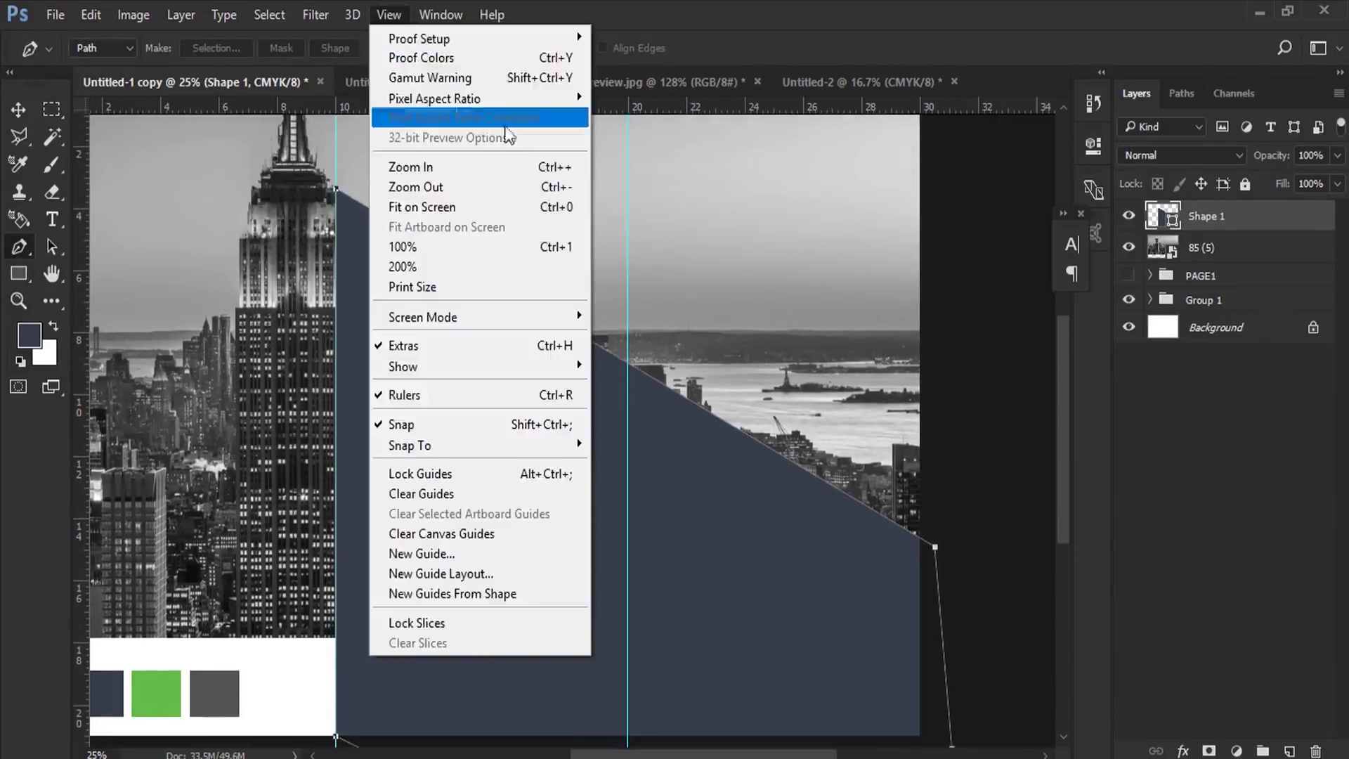
click(485, 208)
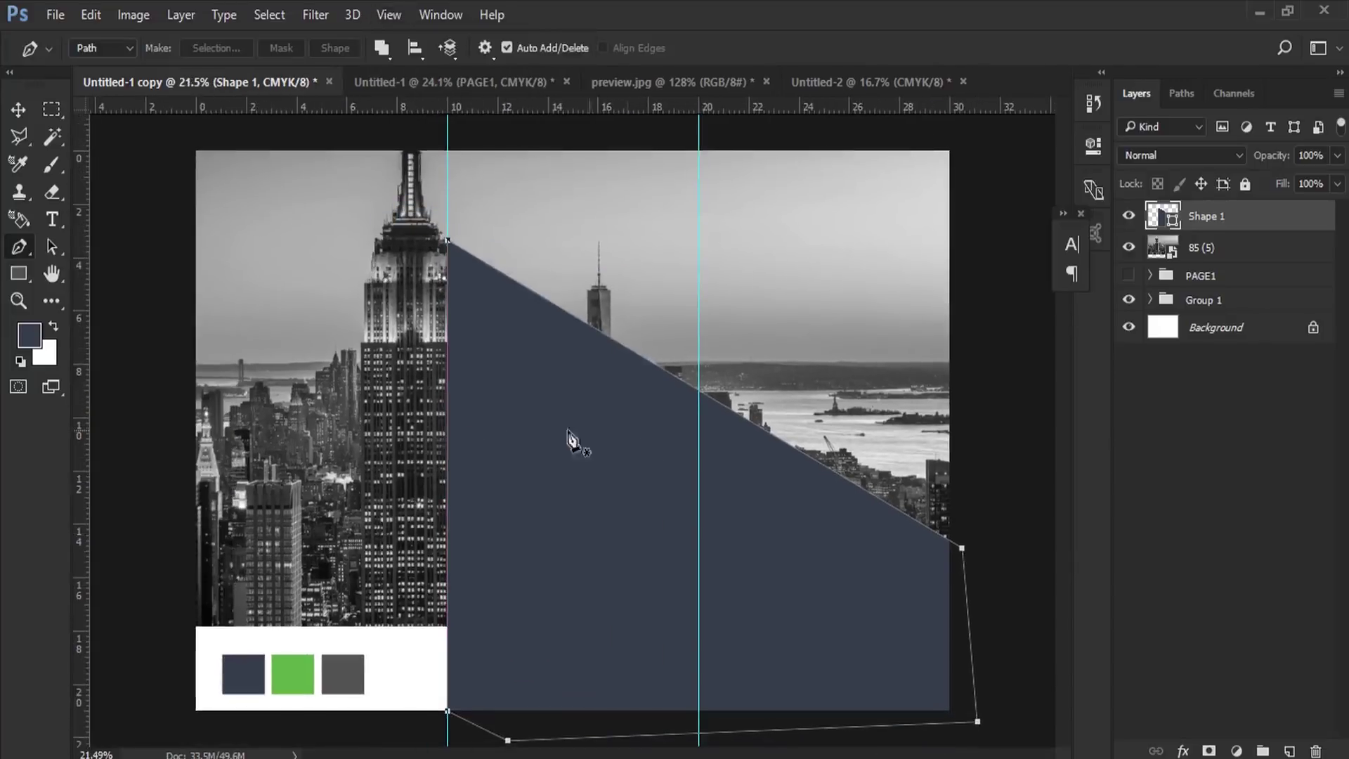
click(1221, 249)
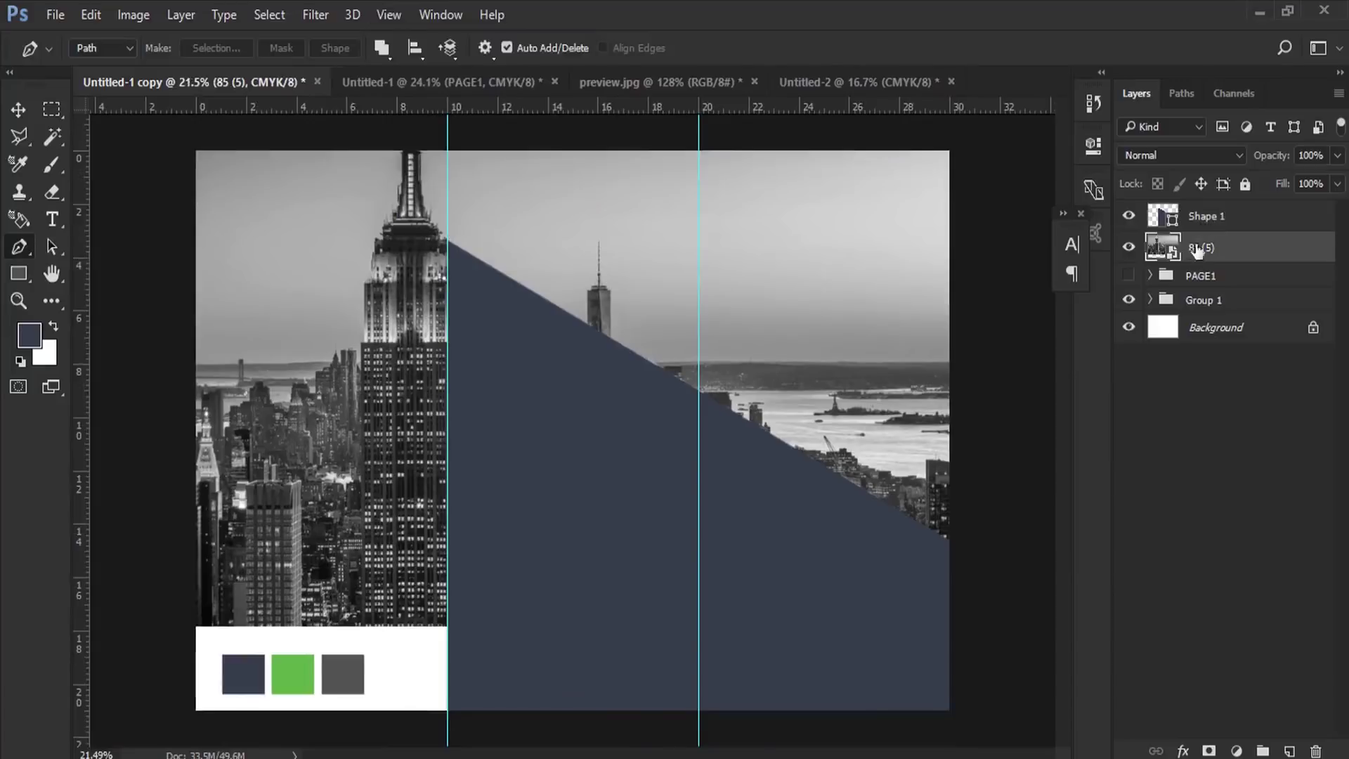
Add a new empty layer above the skyline photo.
key(alt+bracketright)
click(1211, 250)
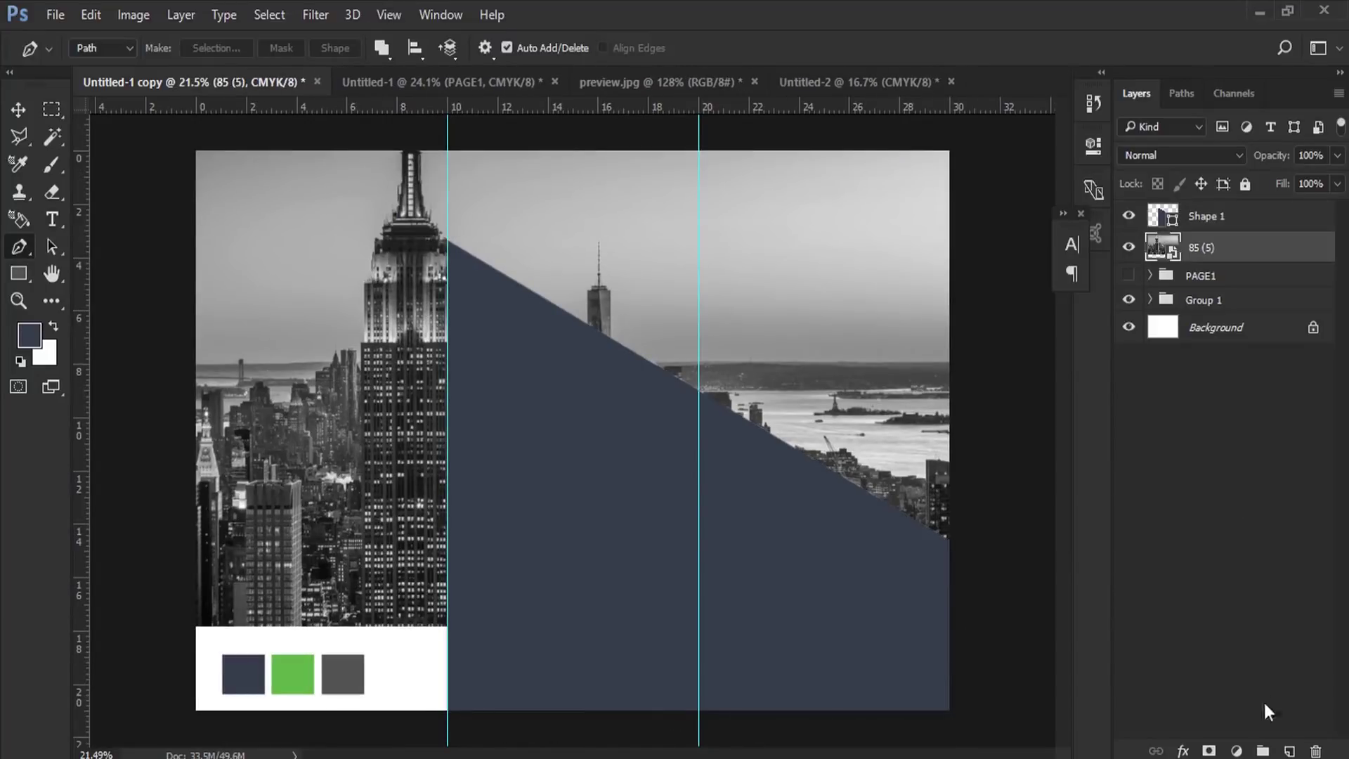
click(1289, 751)
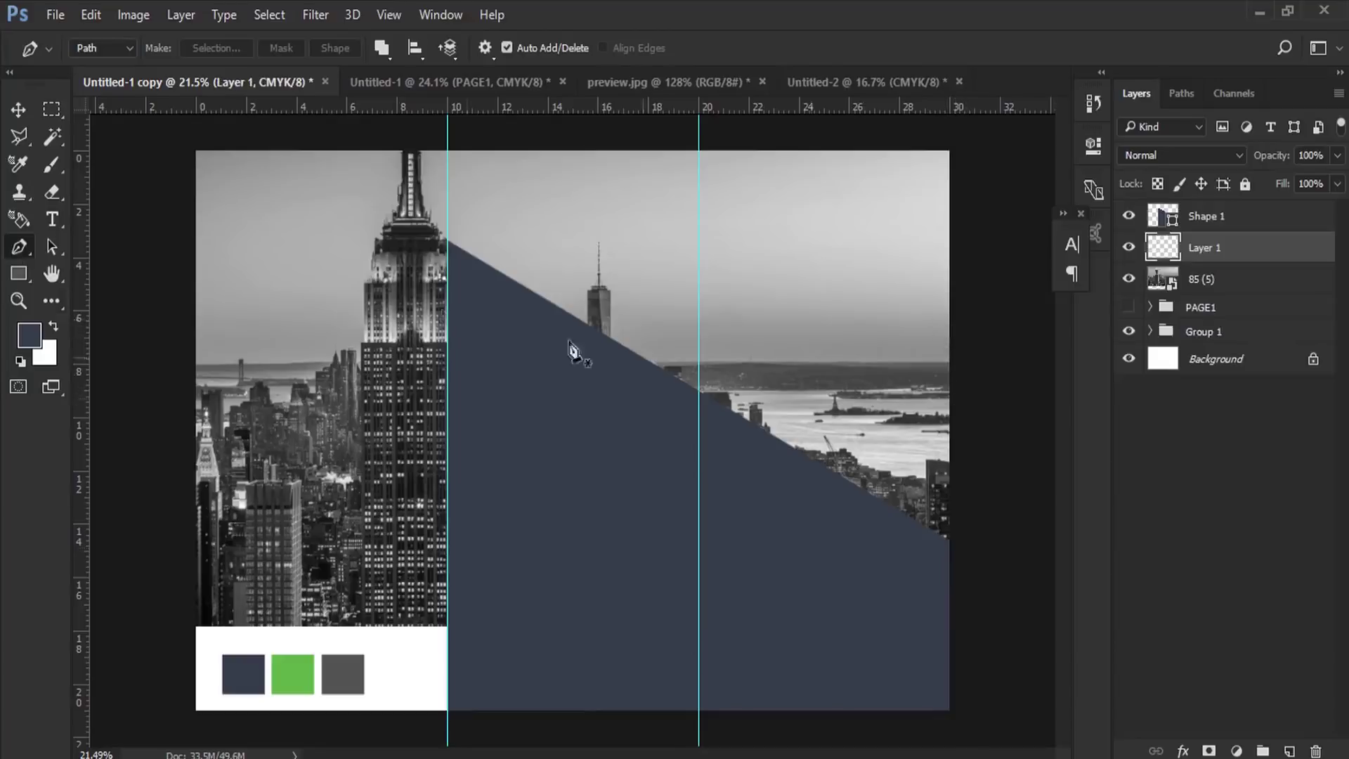
Move the skyline photo up toward the page top, leaving a white band beneath it.
click(18, 111)
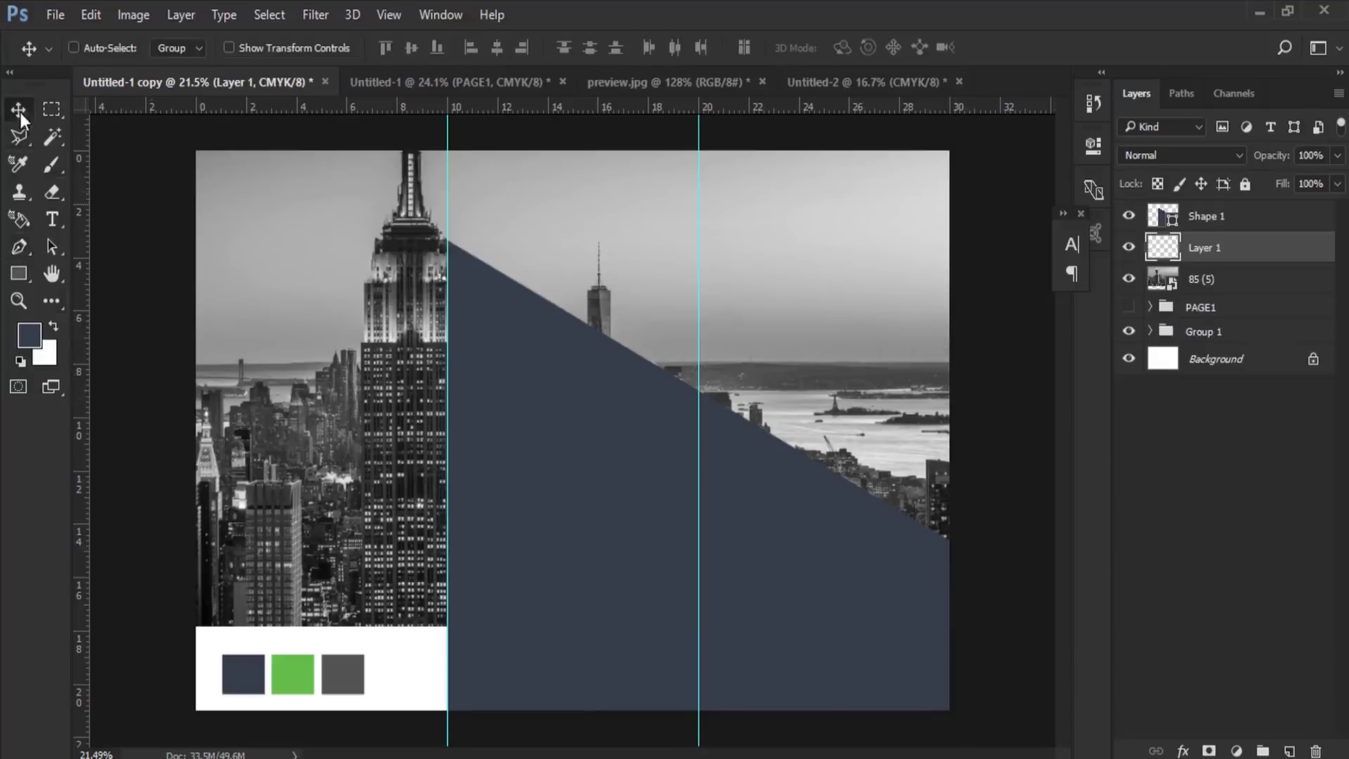
right_click(812, 348)
click(827, 360)
drag(826, 360, 826, 285)
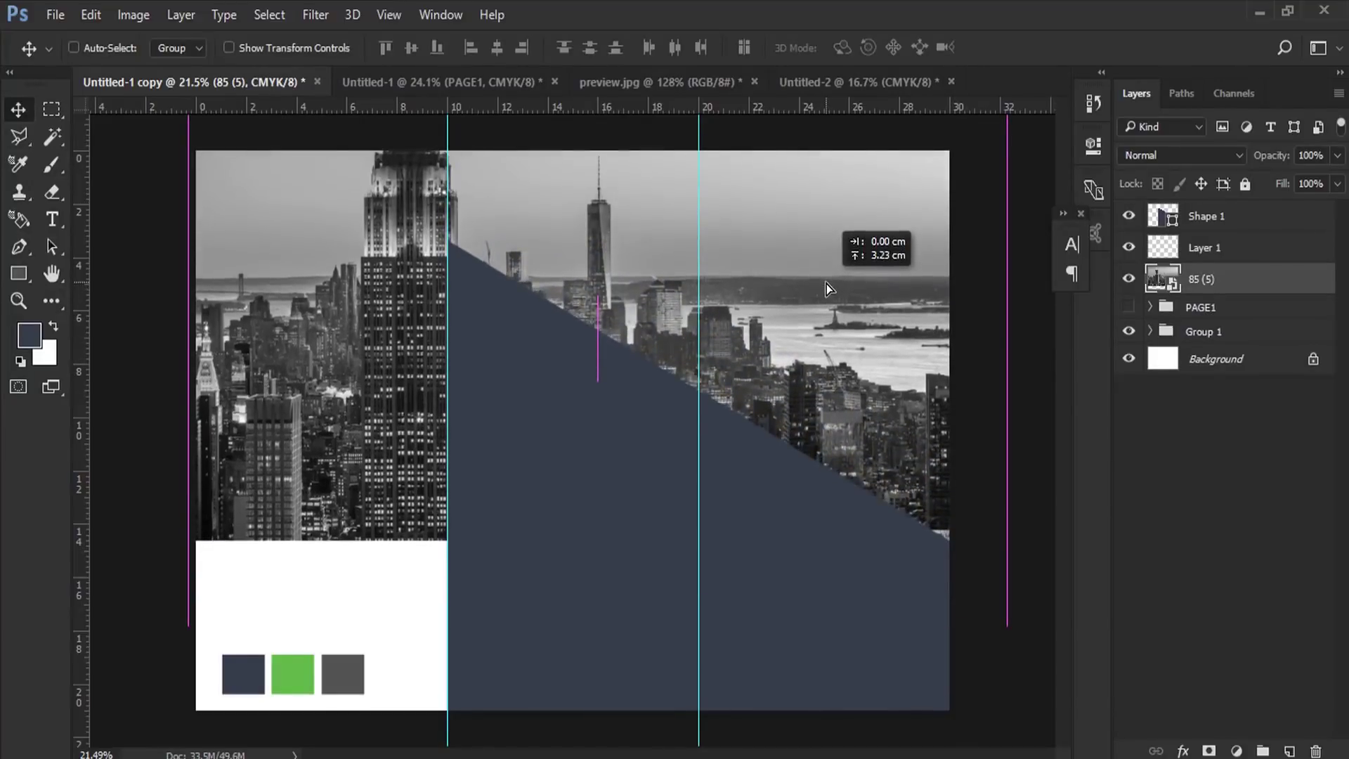
mouse_move(826, 284)
mouse_down()
mouse_move(826, 273)
mouse_move(827, 285)
mouse_up()
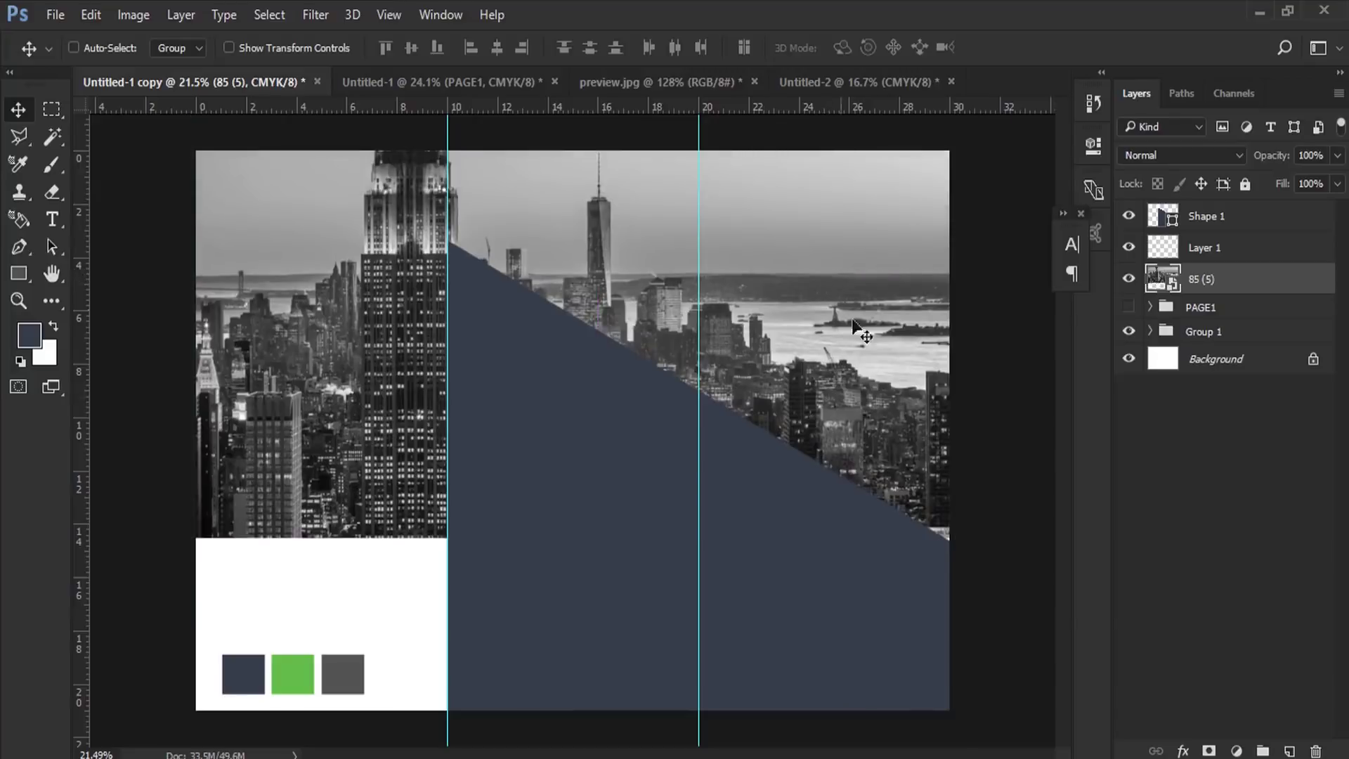
drag(848, 453, 855, 406)
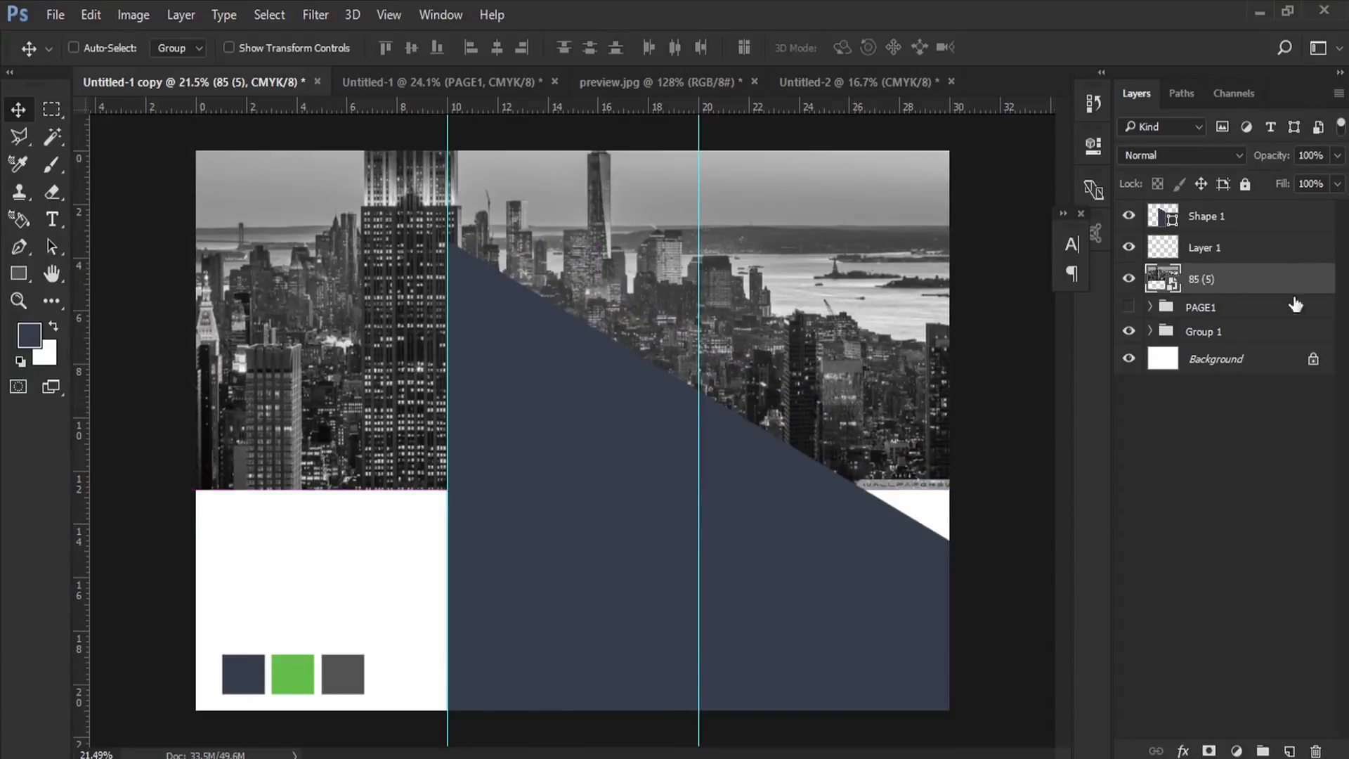
click(1202, 258)
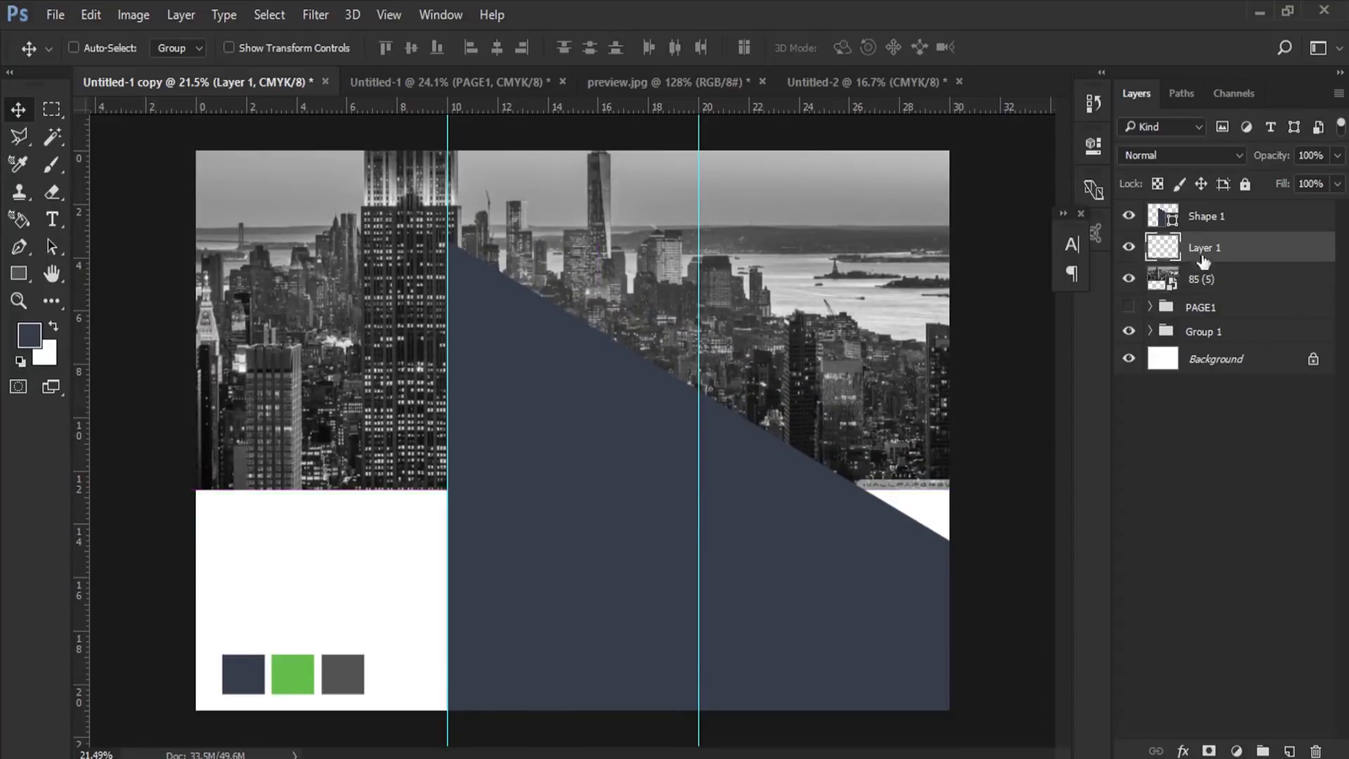
click(28, 256)
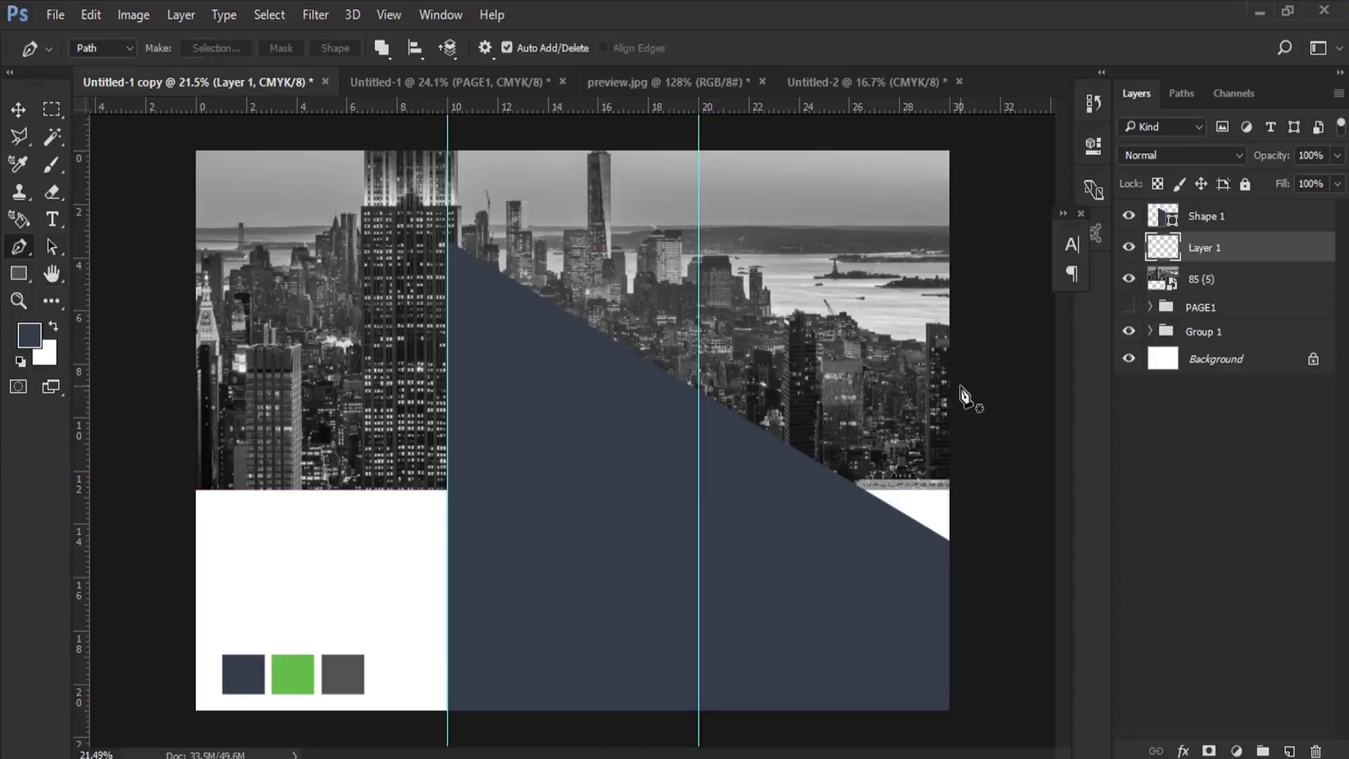
Draw a rectangle across the diagonal edge at right and fill it with the green swatch.
click(19, 274)
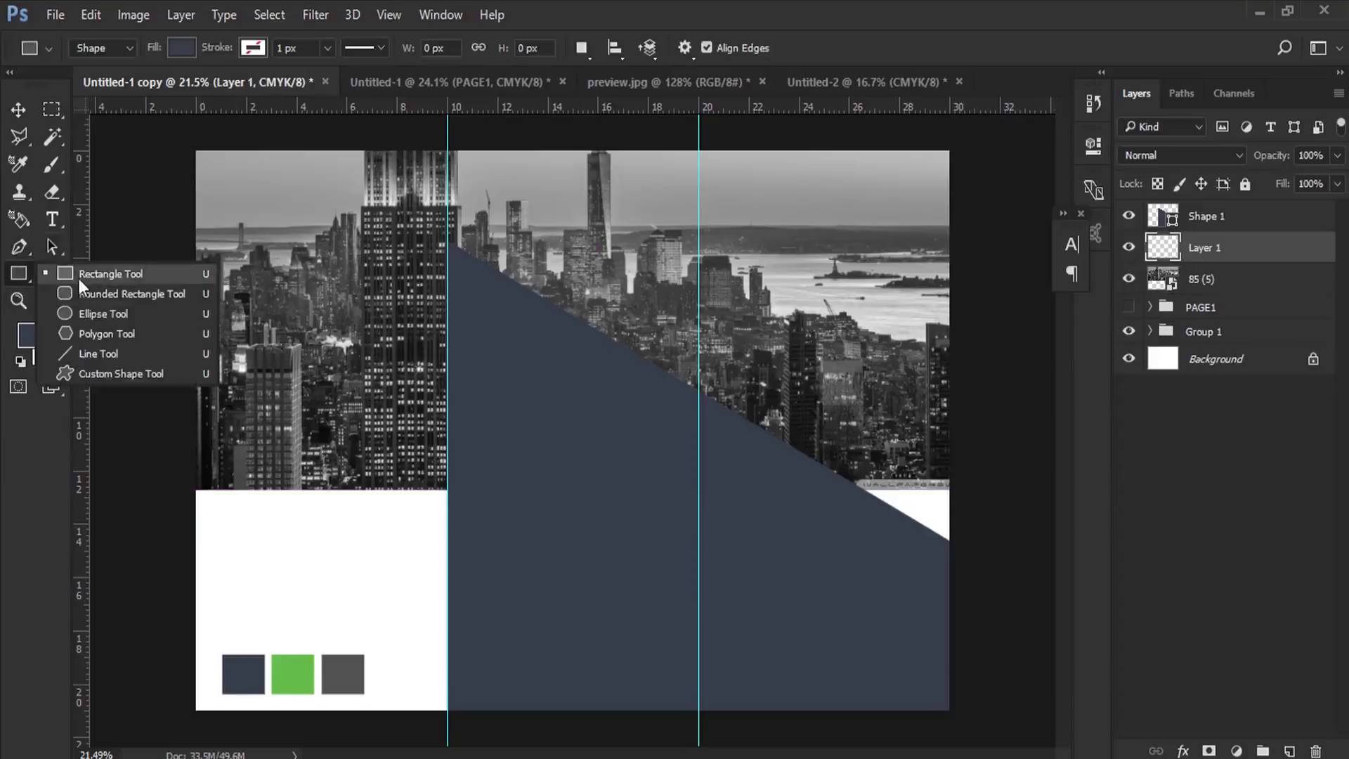
click(79, 275)
drag(616, 383, 1014, 506)
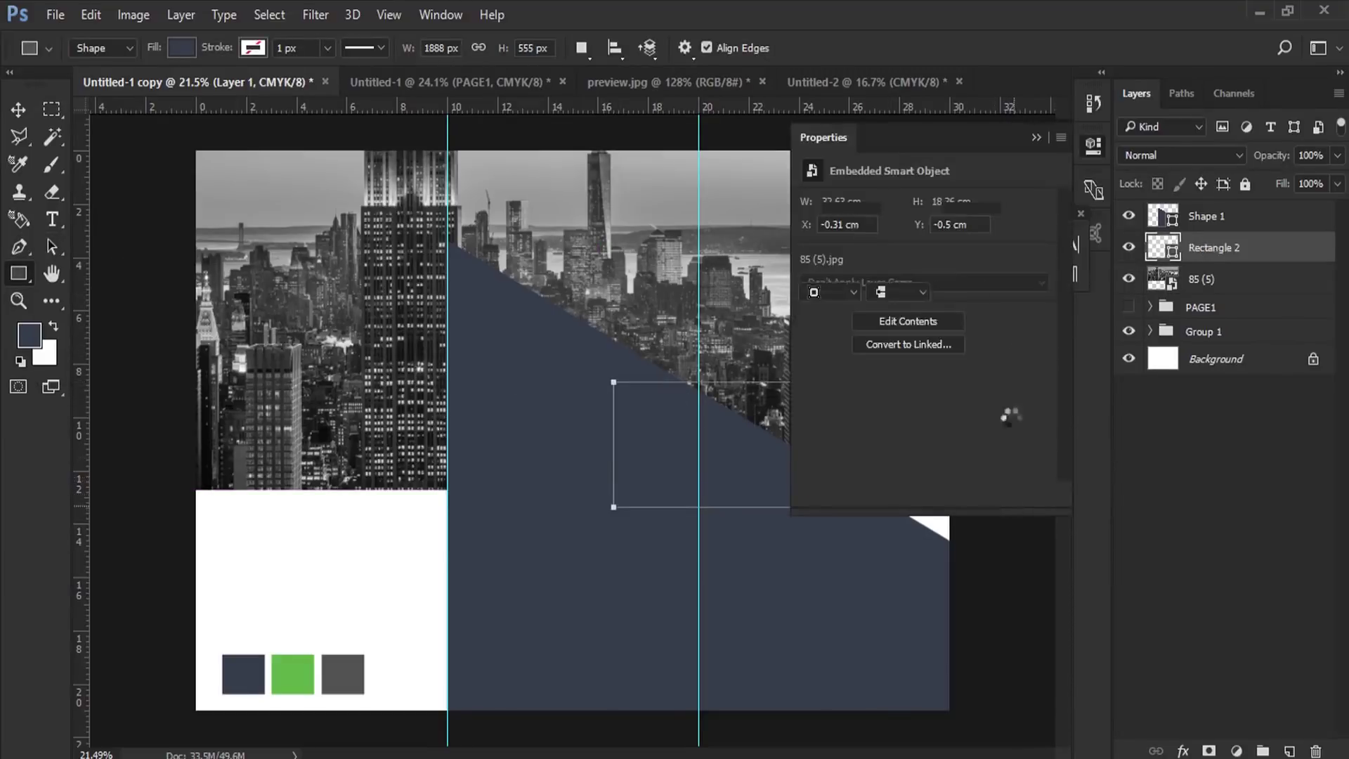
click(1036, 137)
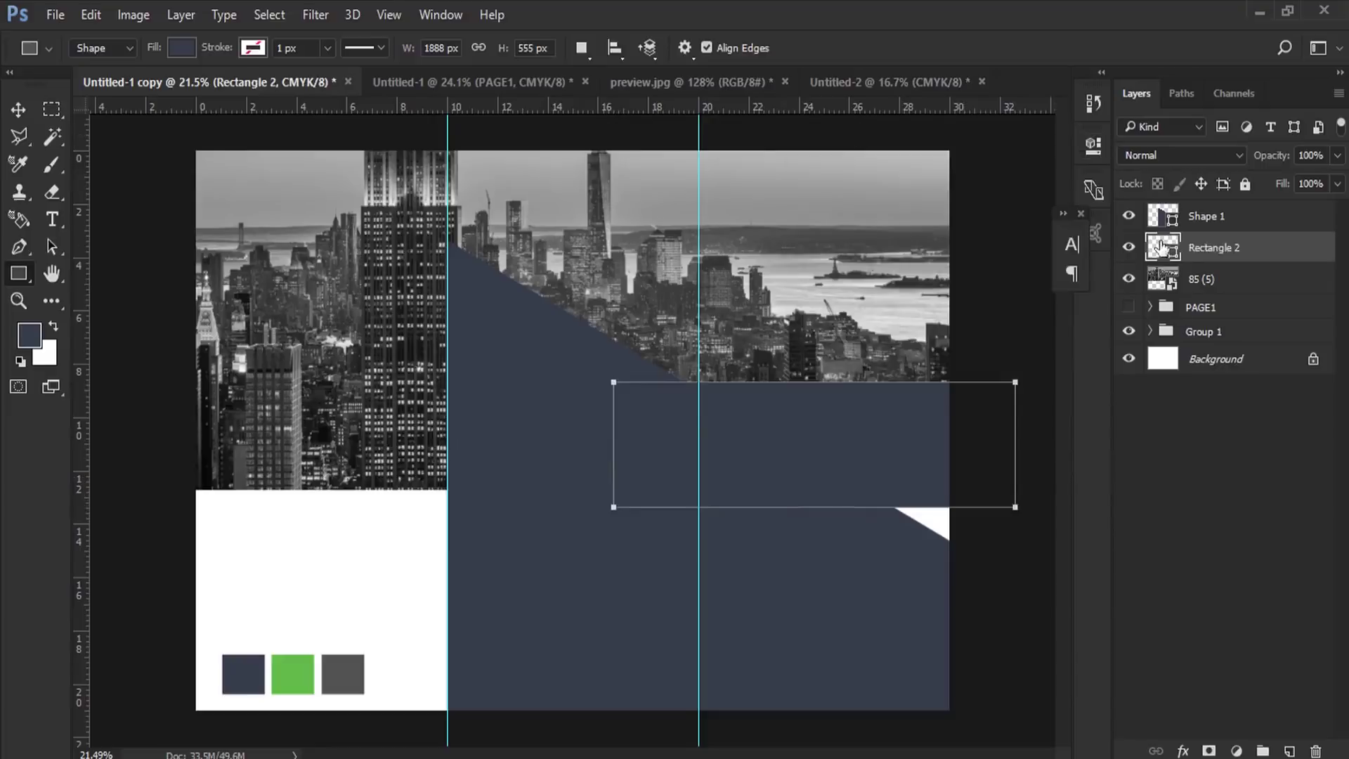
double_click(1161, 247)
click(291, 669)
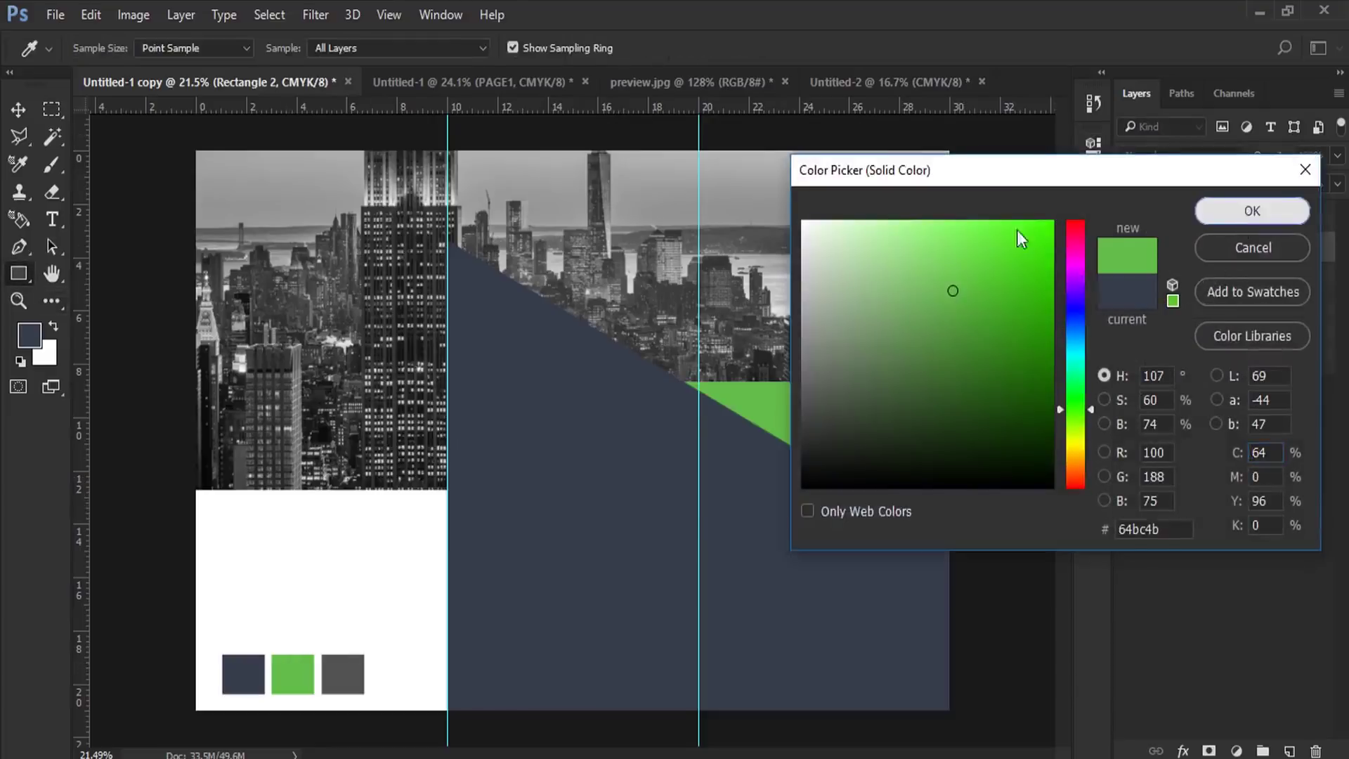
key(Return)
Rotate and stretch the green rectangle into a wedge along the right edge, then duplicate its layer.
click(91, 15)
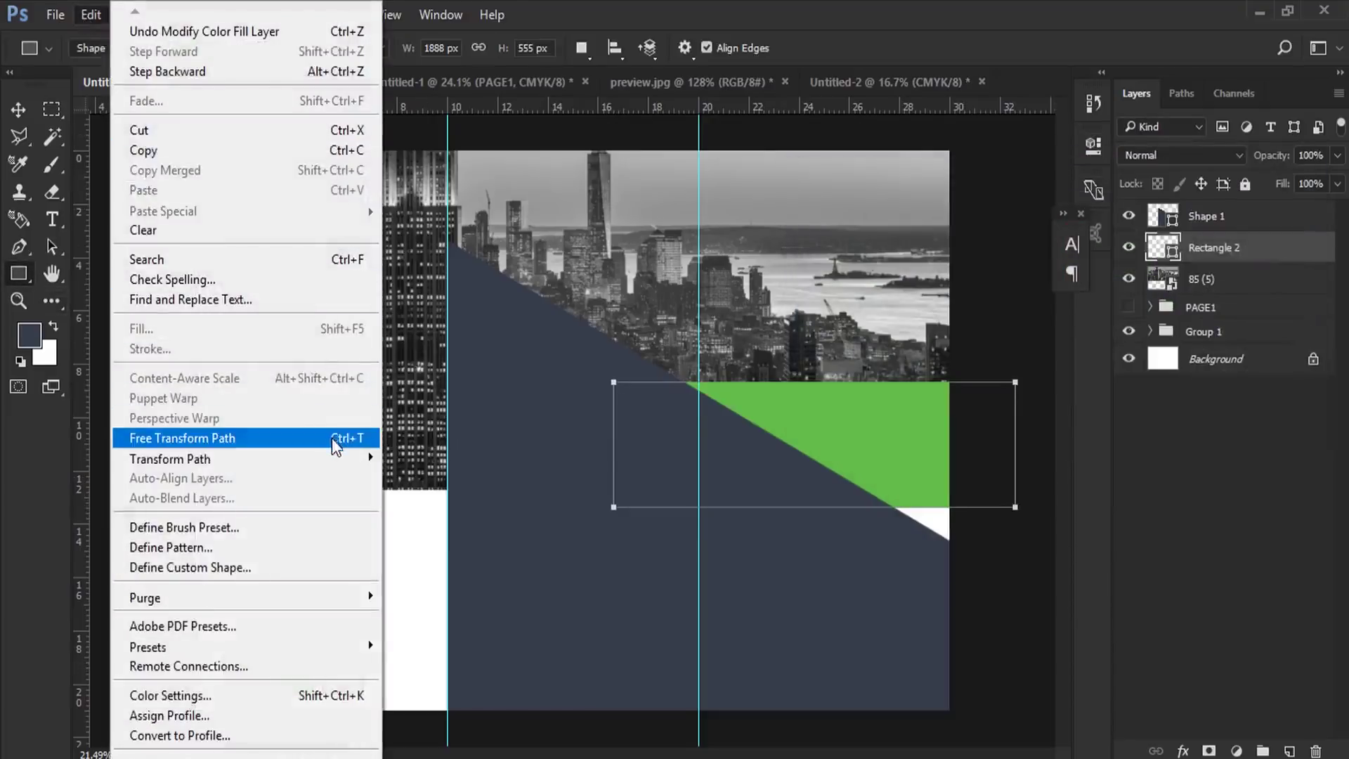
click(140, 439)
mouse_move(862, 610)
mouse_down()
mouse_move(926, 586)
mouse_move(956, 555)
mouse_up()
drag(868, 407, 919, 490)
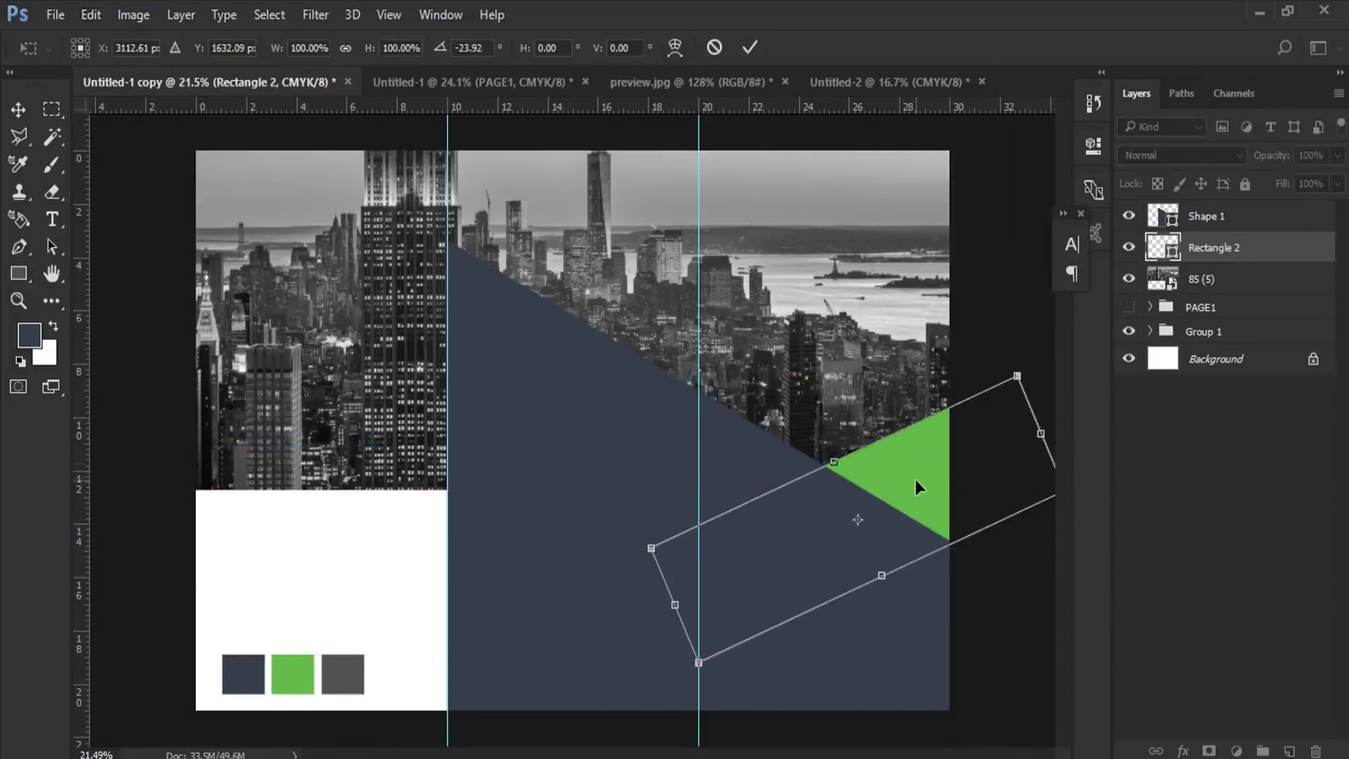
drag(834, 462, 824, 444)
key(Return)
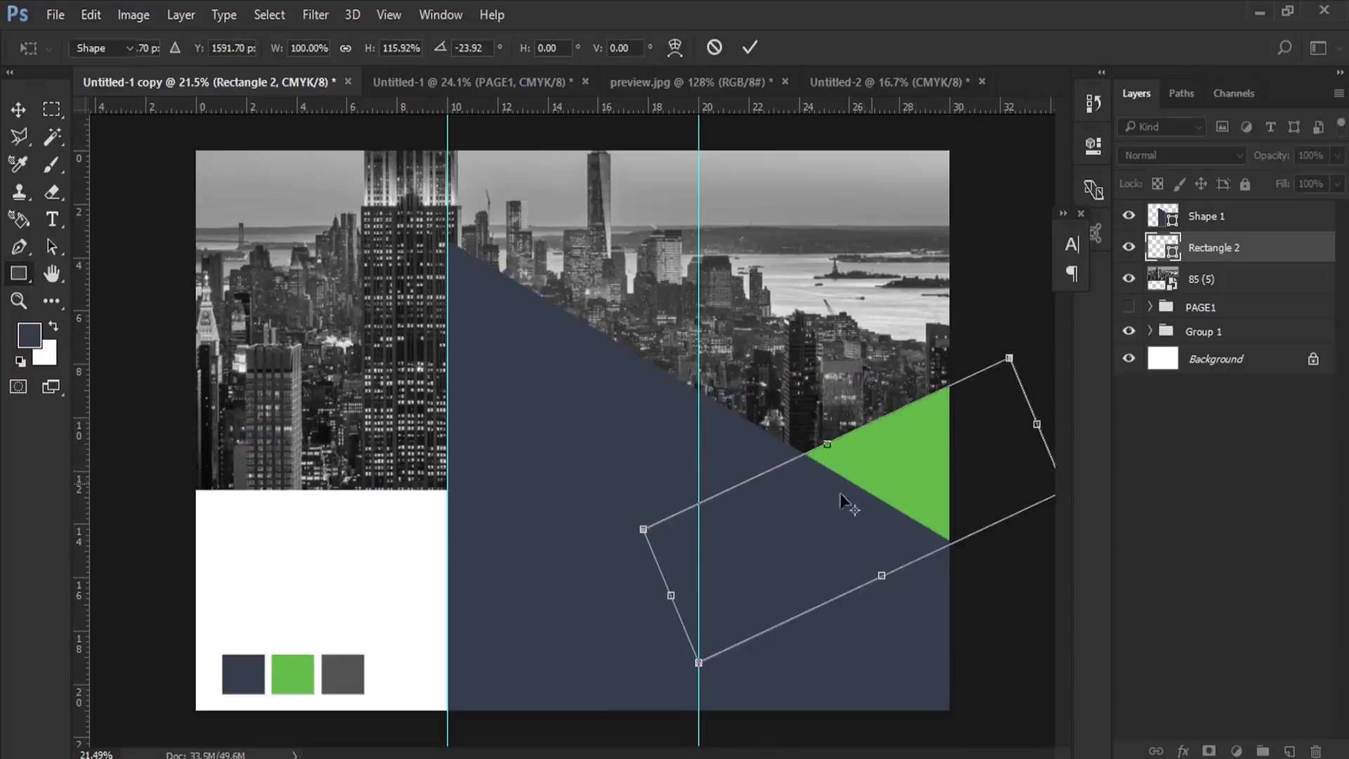
drag(1223, 256, 1289, 750)
click(18, 110)
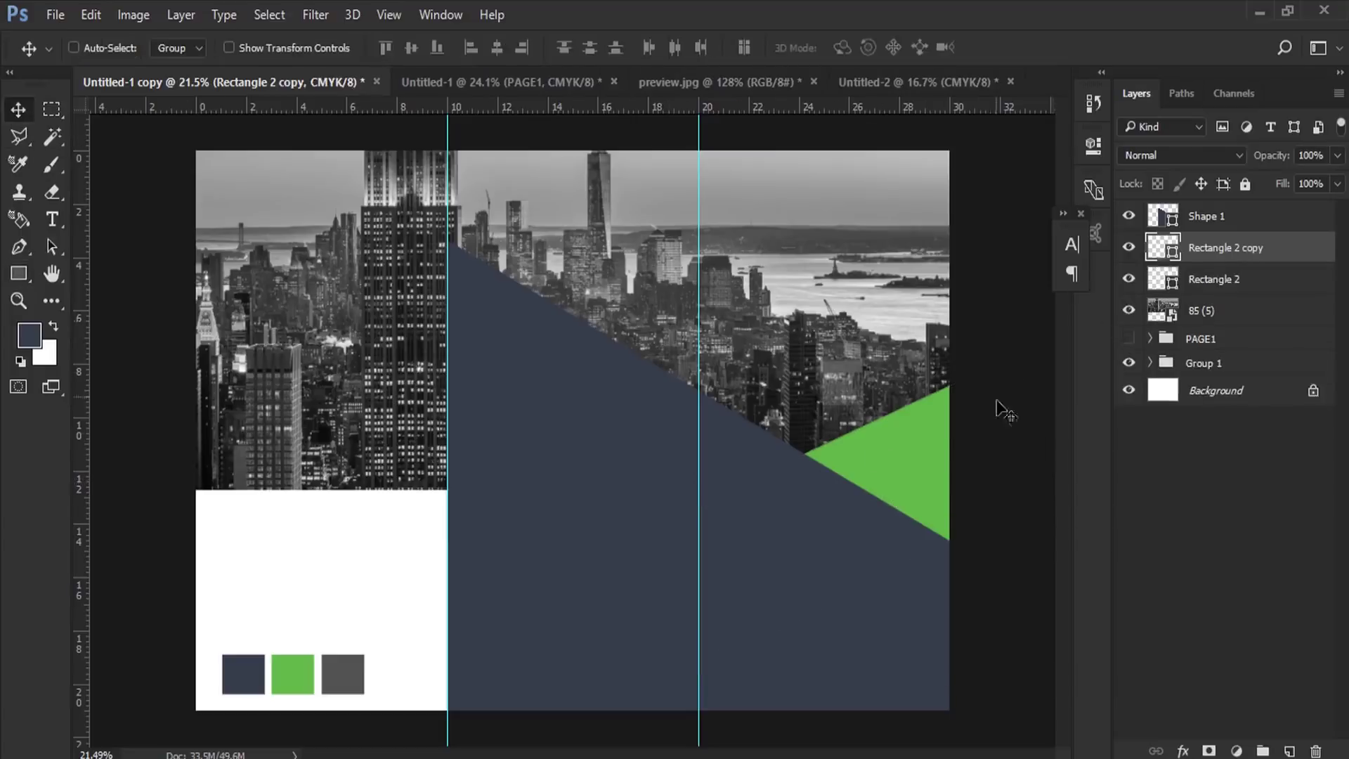
Put Rectangle 2 copy below the original, shift it up over the photo, and set it to Multiply.
drag(1219, 250, 1213, 281)
drag(926, 483, 896, 416)
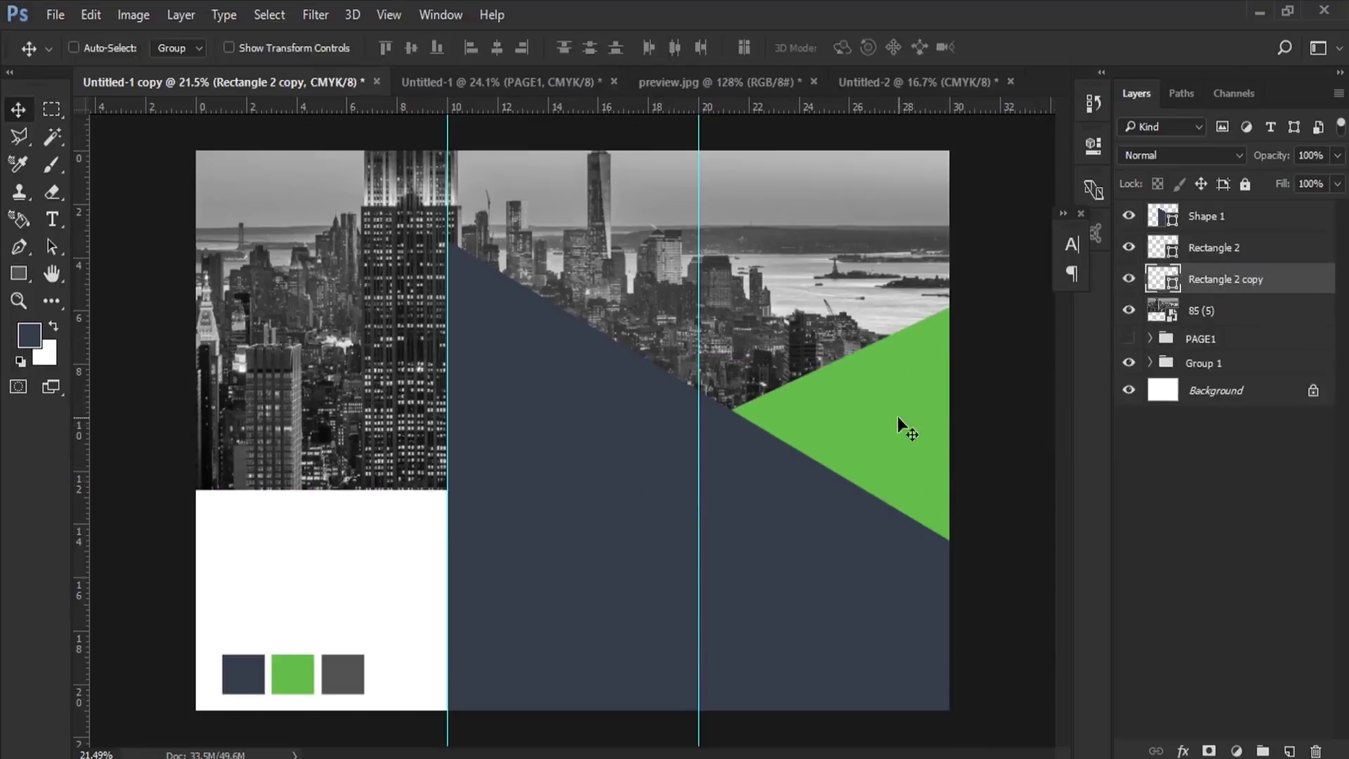
click(1216, 152)
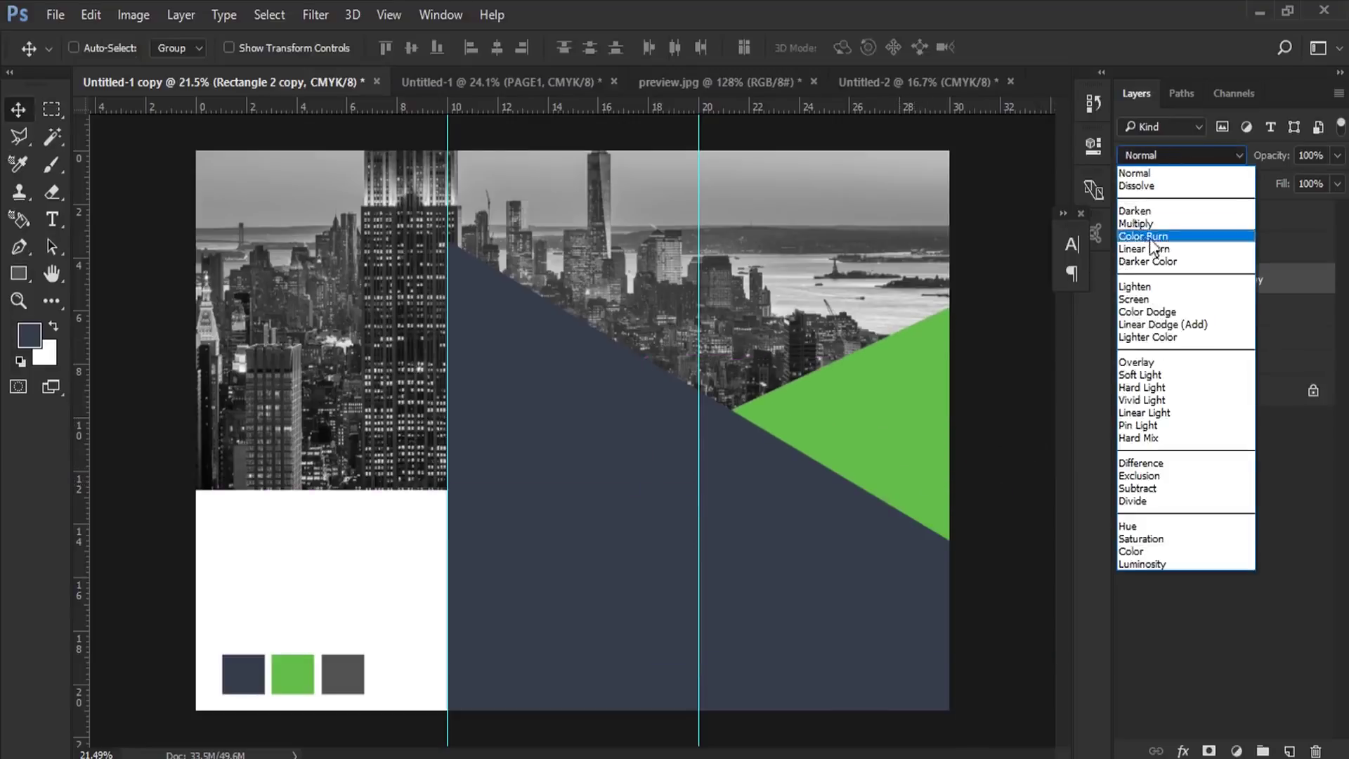
click(1133, 223)
drag(888, 367, 887, 357)
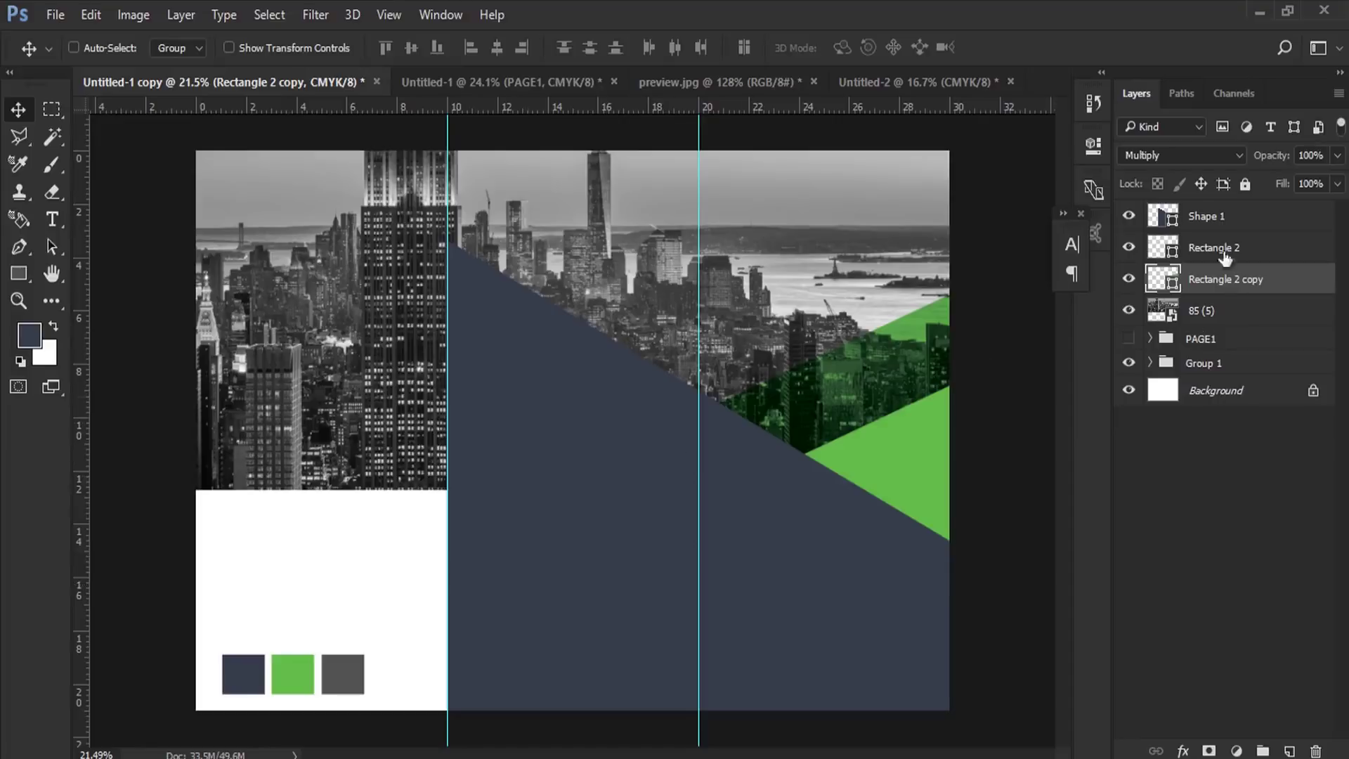
click(1217, 225)
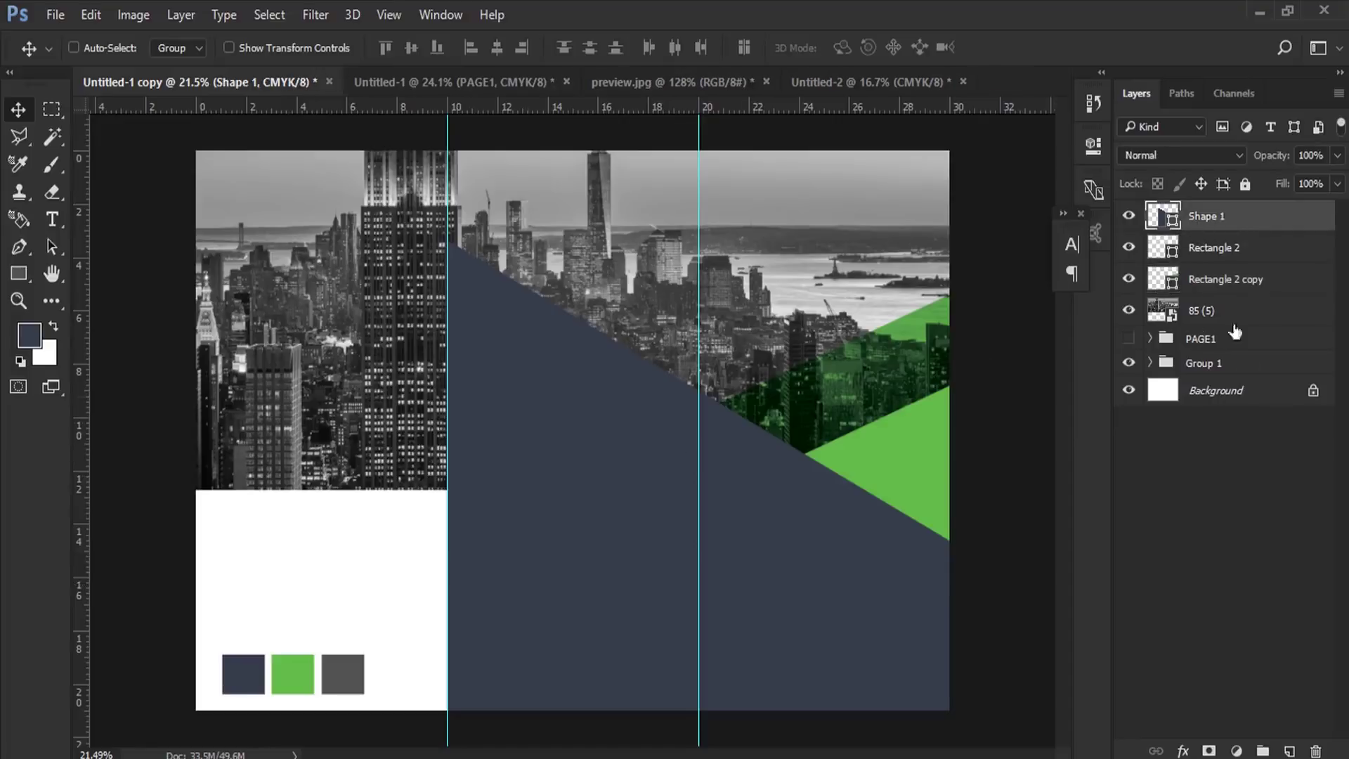
Draw a grey rectangle over the middle panel between the guides and clip it to Shape 1.
click(1289, 750)
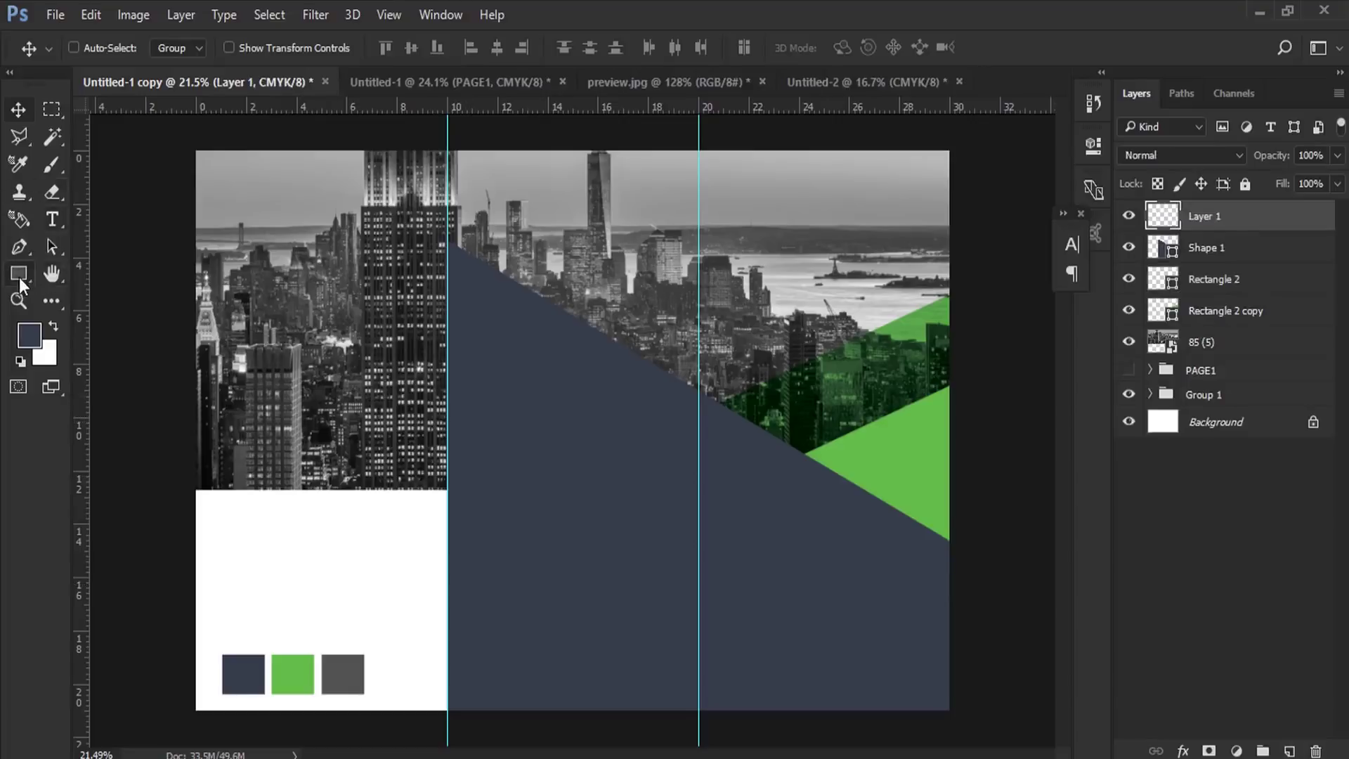
drag(21, 278, 58, 276)
drag(446, 227, 708, 703)
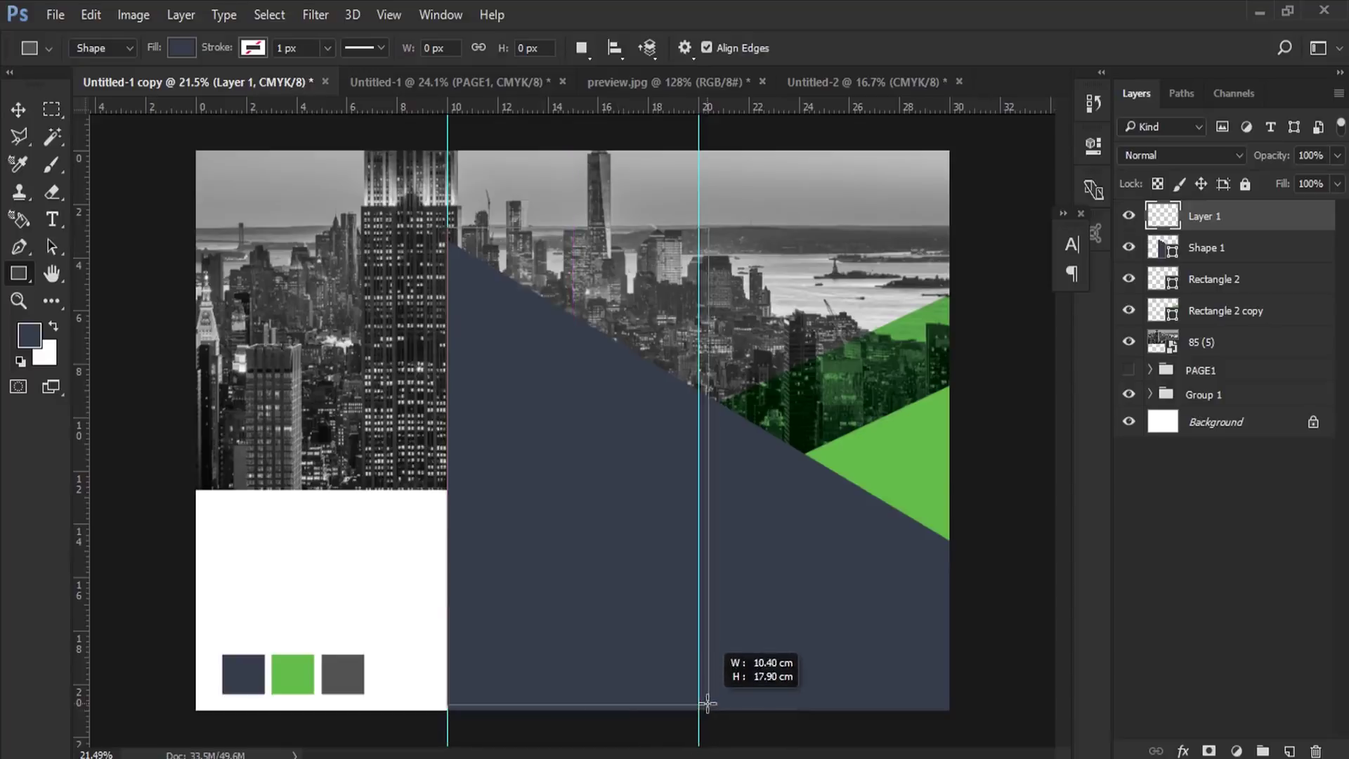
drag(707, 703, 698, 720)
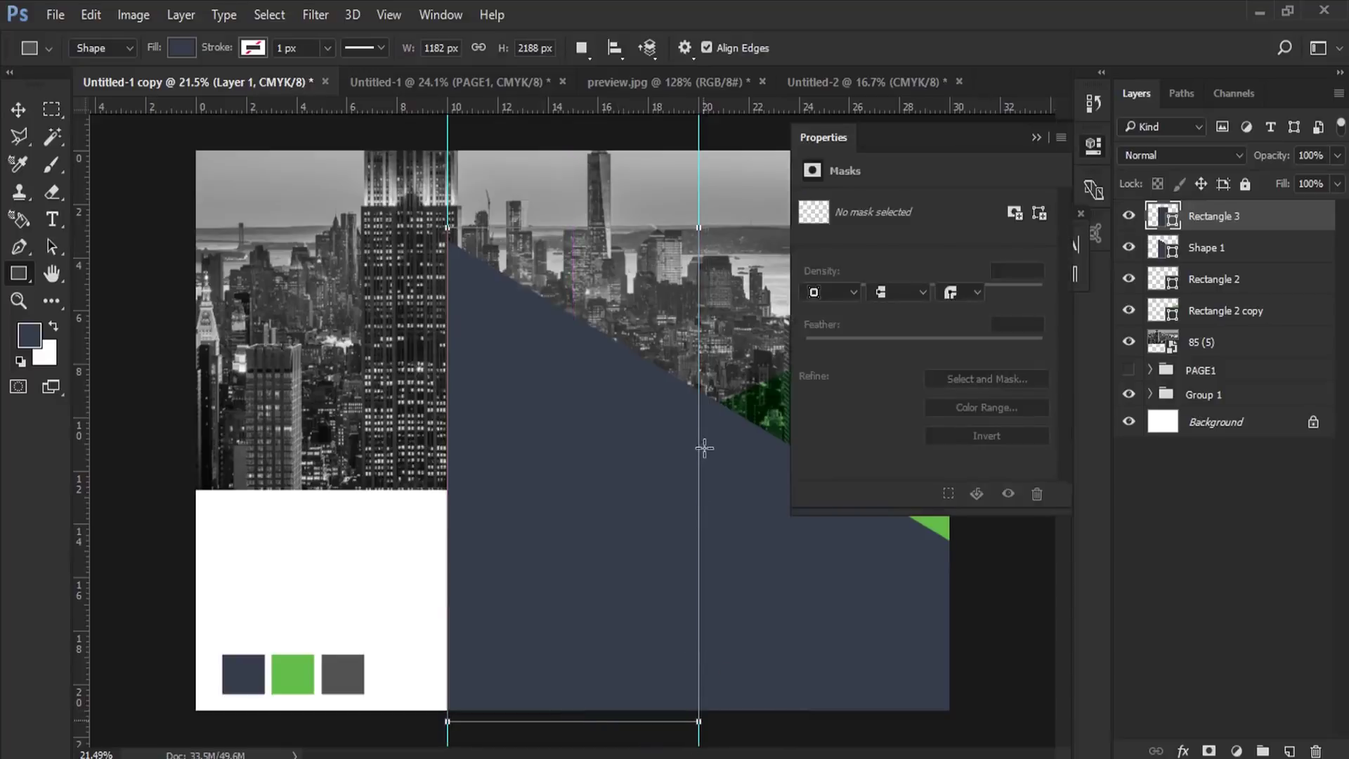
click(1035, 136)
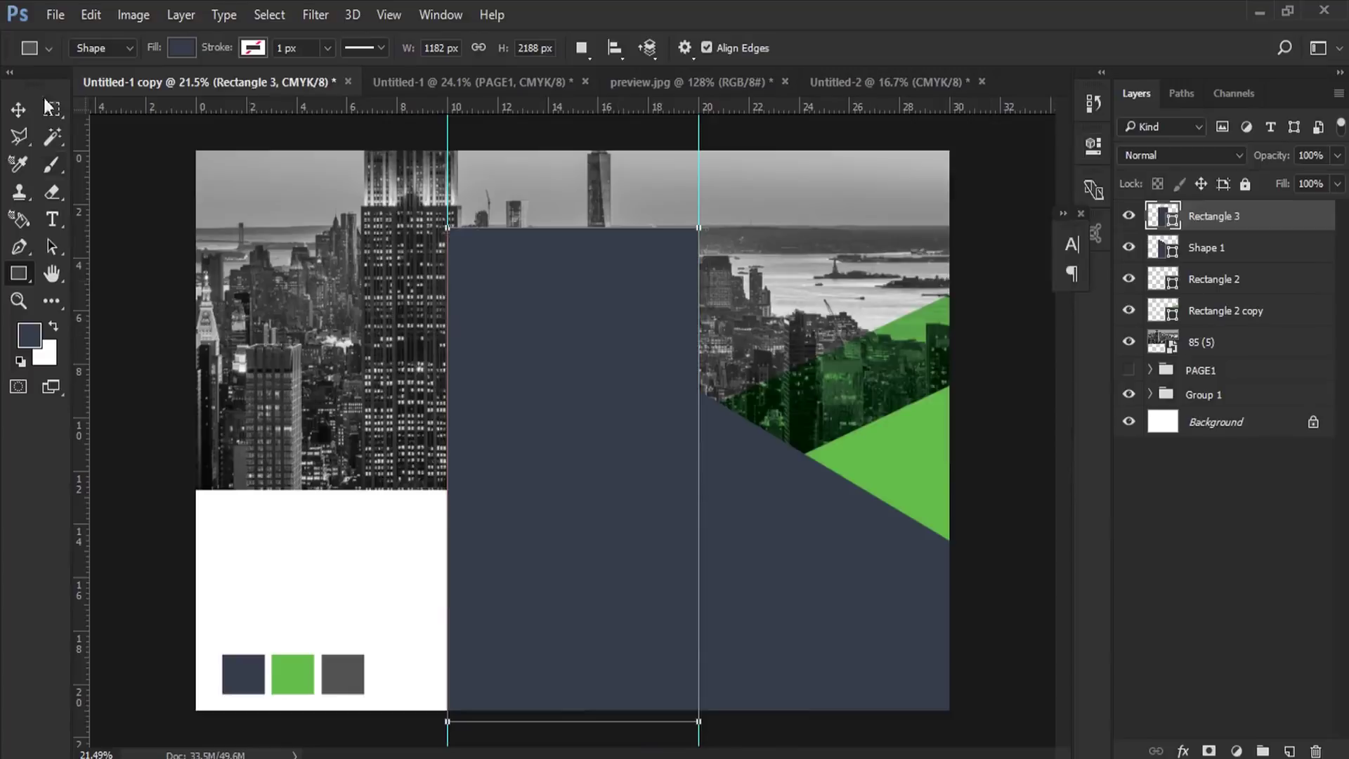
double_click(1160, 217)
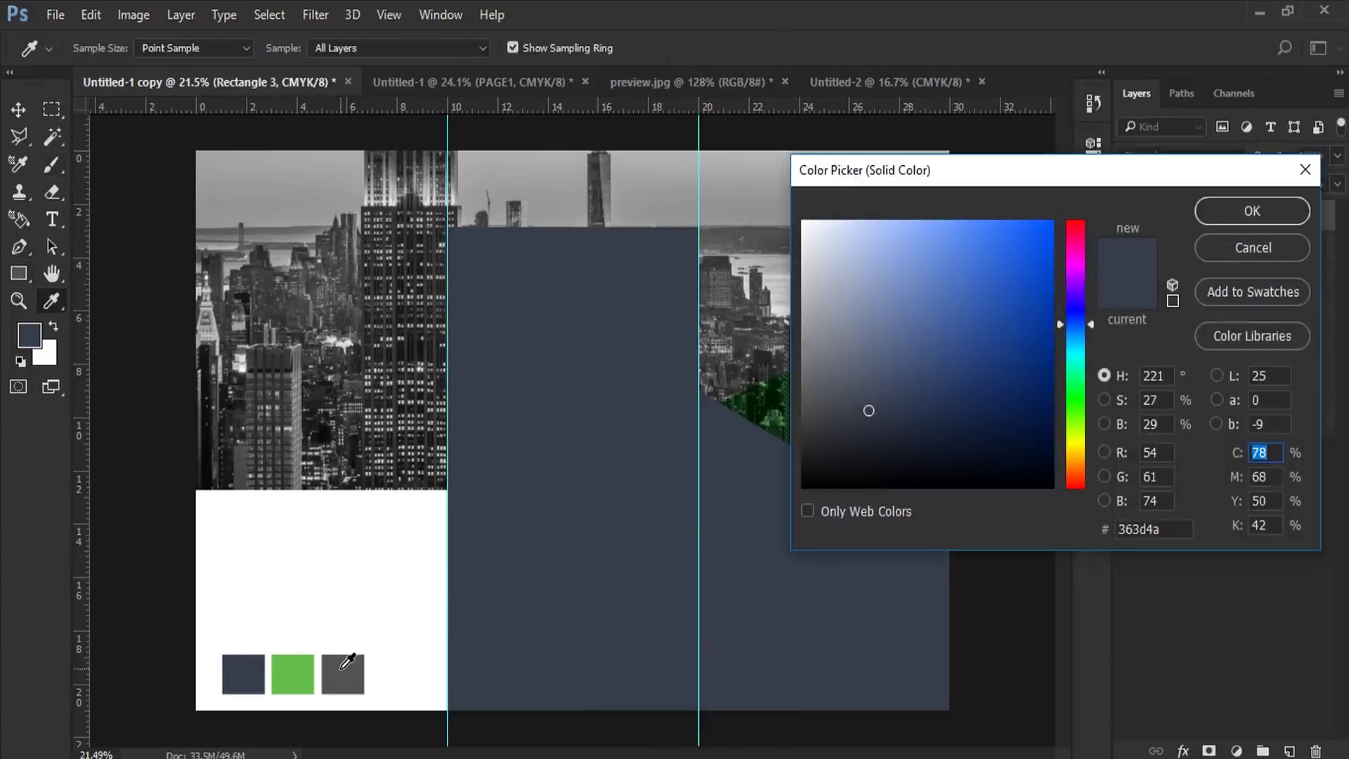
click(343, 667)
click(1249, 213)
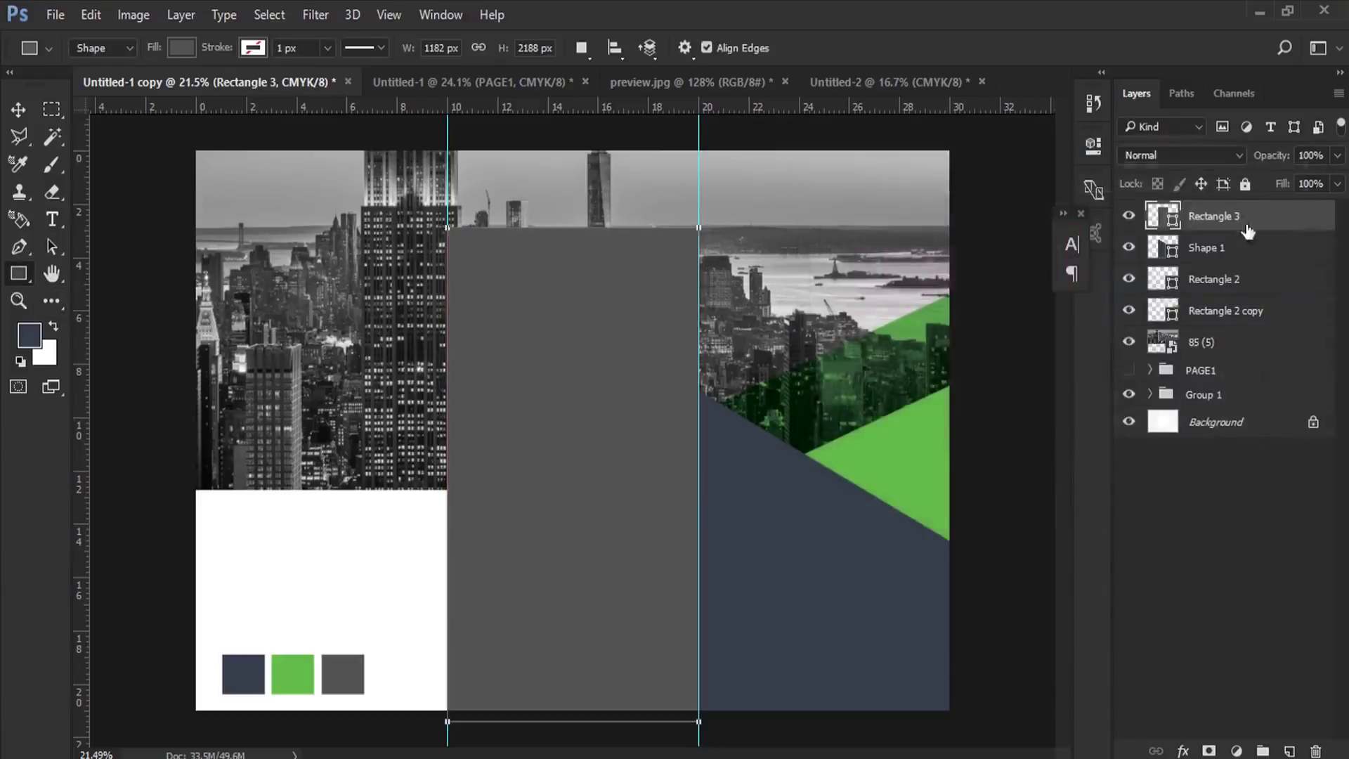
right_click(1236, 224)
click(906, 485)
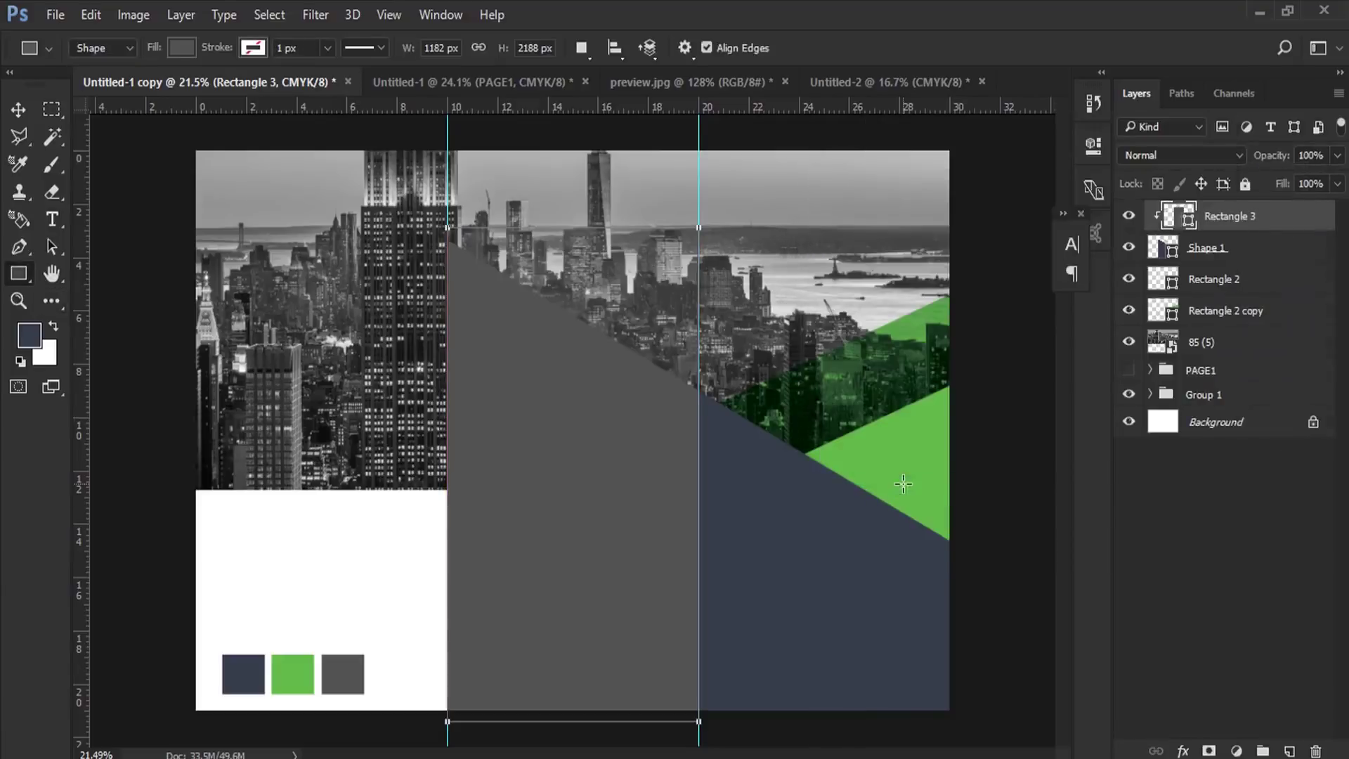
Delete Group 1, the colour swatch group, and reselect the grey rectangle layer.
click(19, 109)
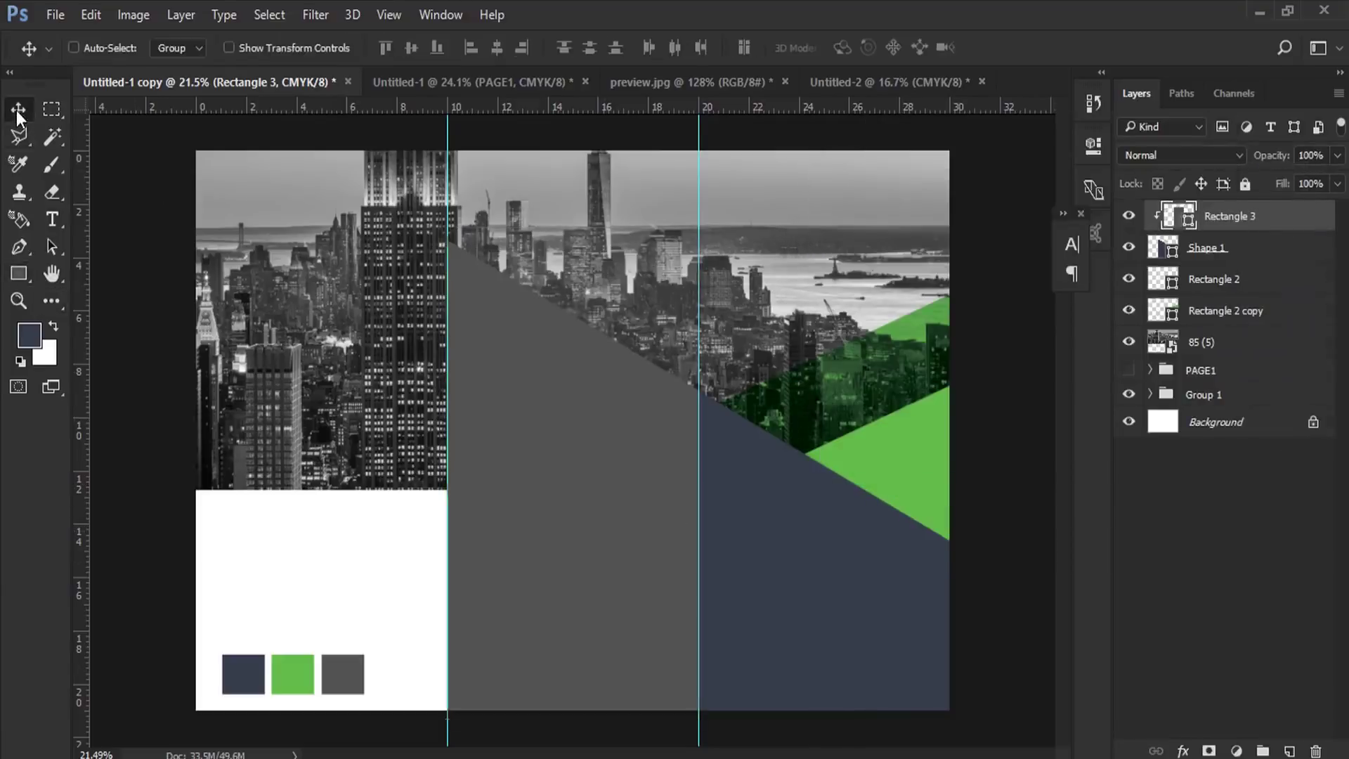
click(1219, 394)
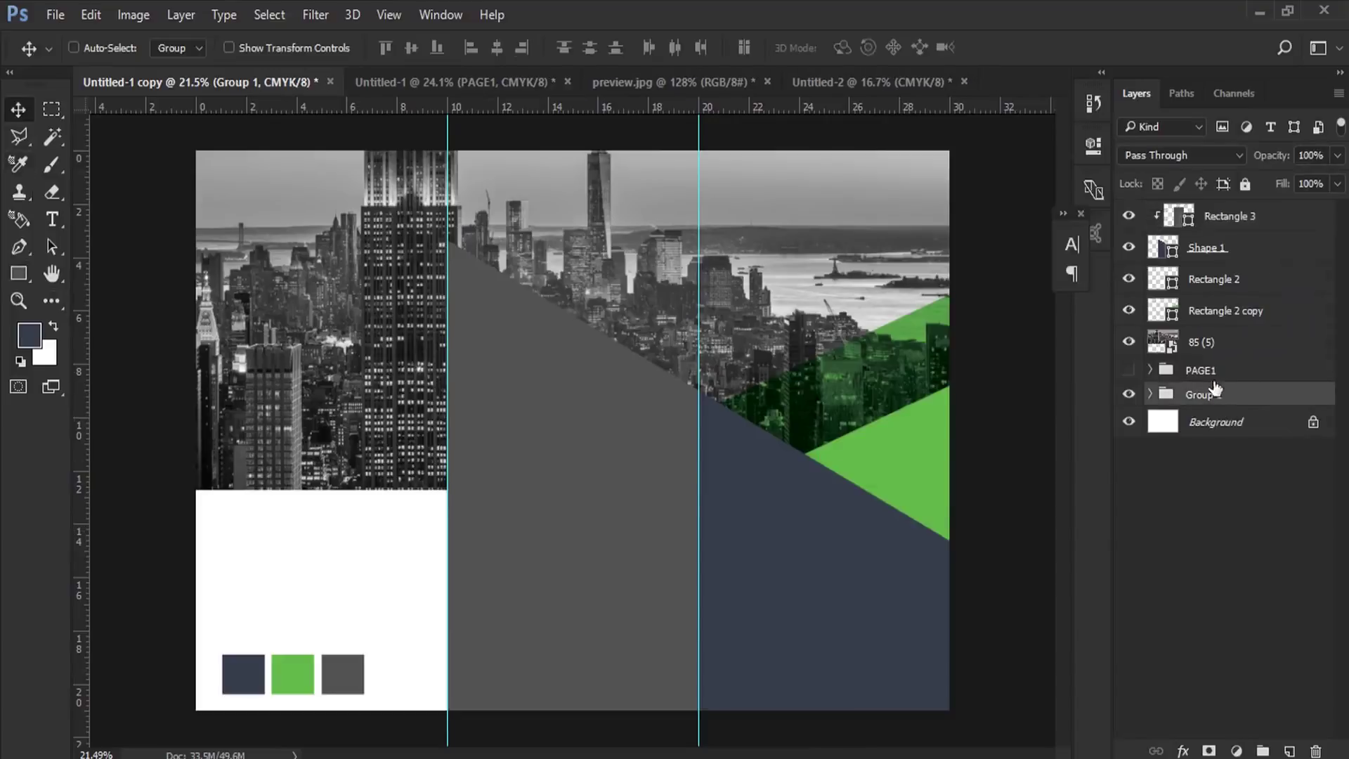
click(1128, 394)
drag(1235, 394, 1314, 742)
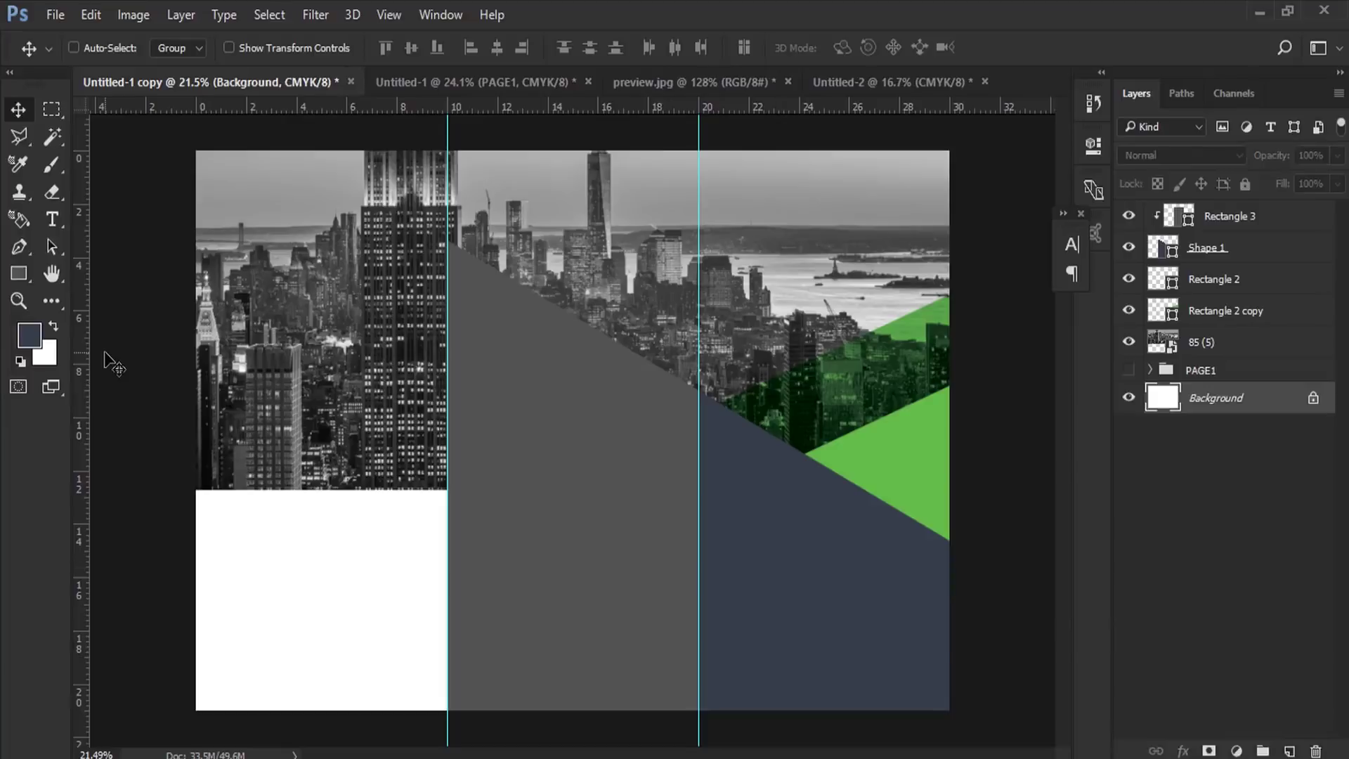
click(18, 300)
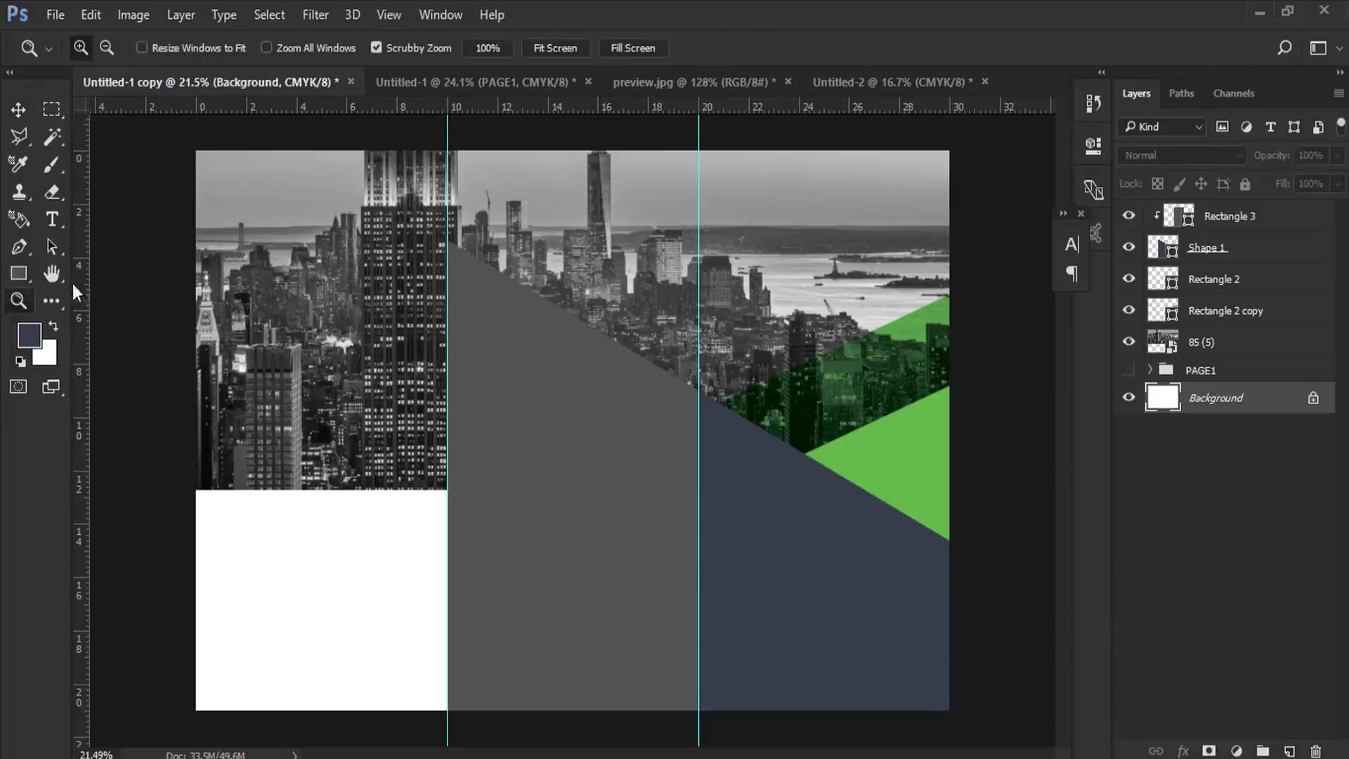
click(1255, 220)
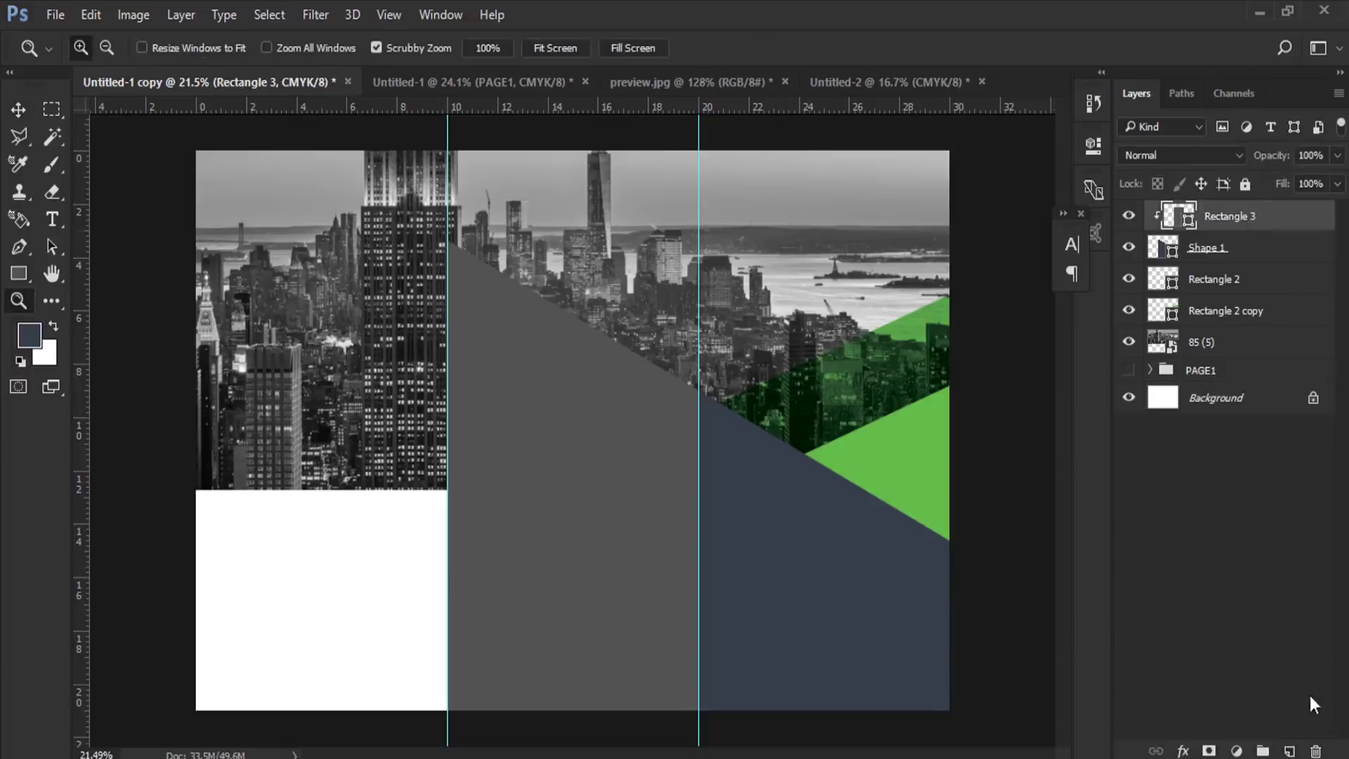
Add a new layer above the grey rectangle and start a pen path at the diagonal's top corner.
click(1290, 750)
drag(441, 244, 443, 242)
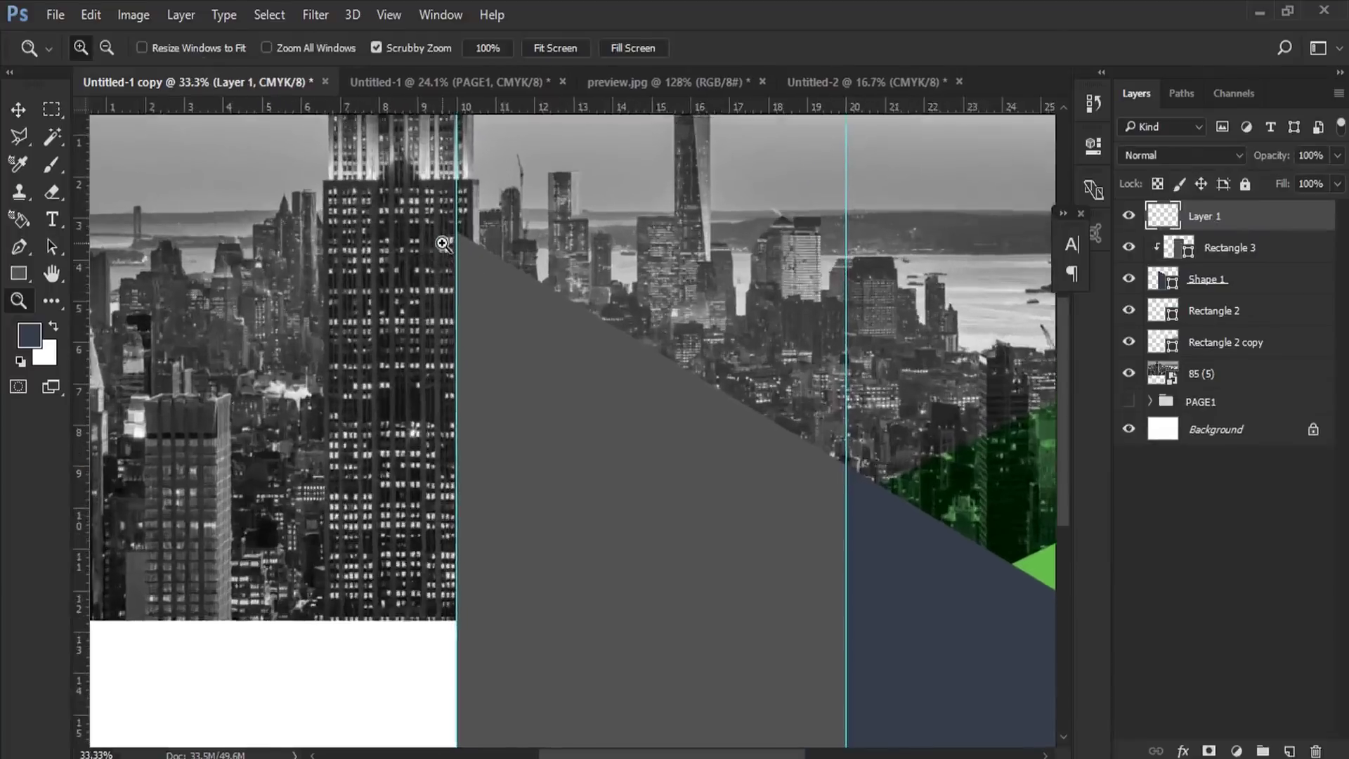
click(442, 242)
scroll(439, 288, left, 3)
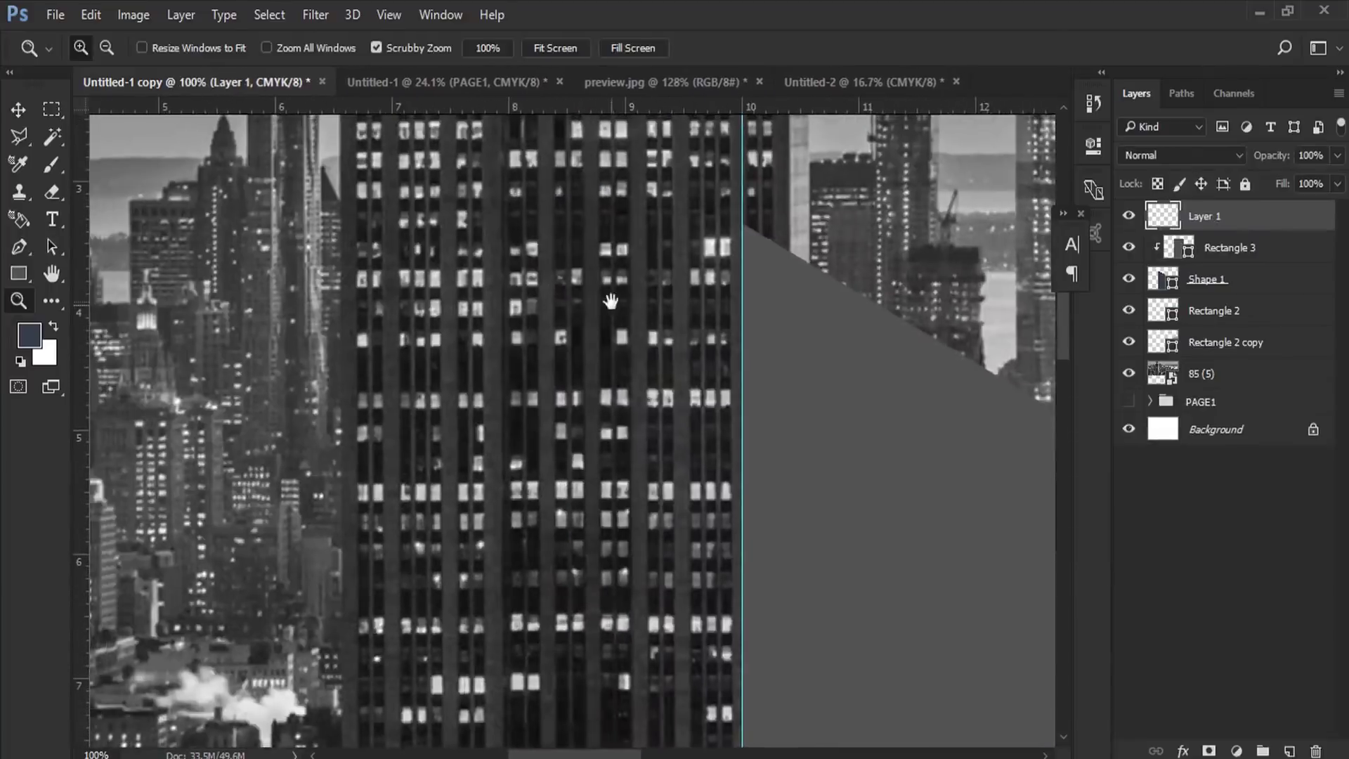
click(14, 253)
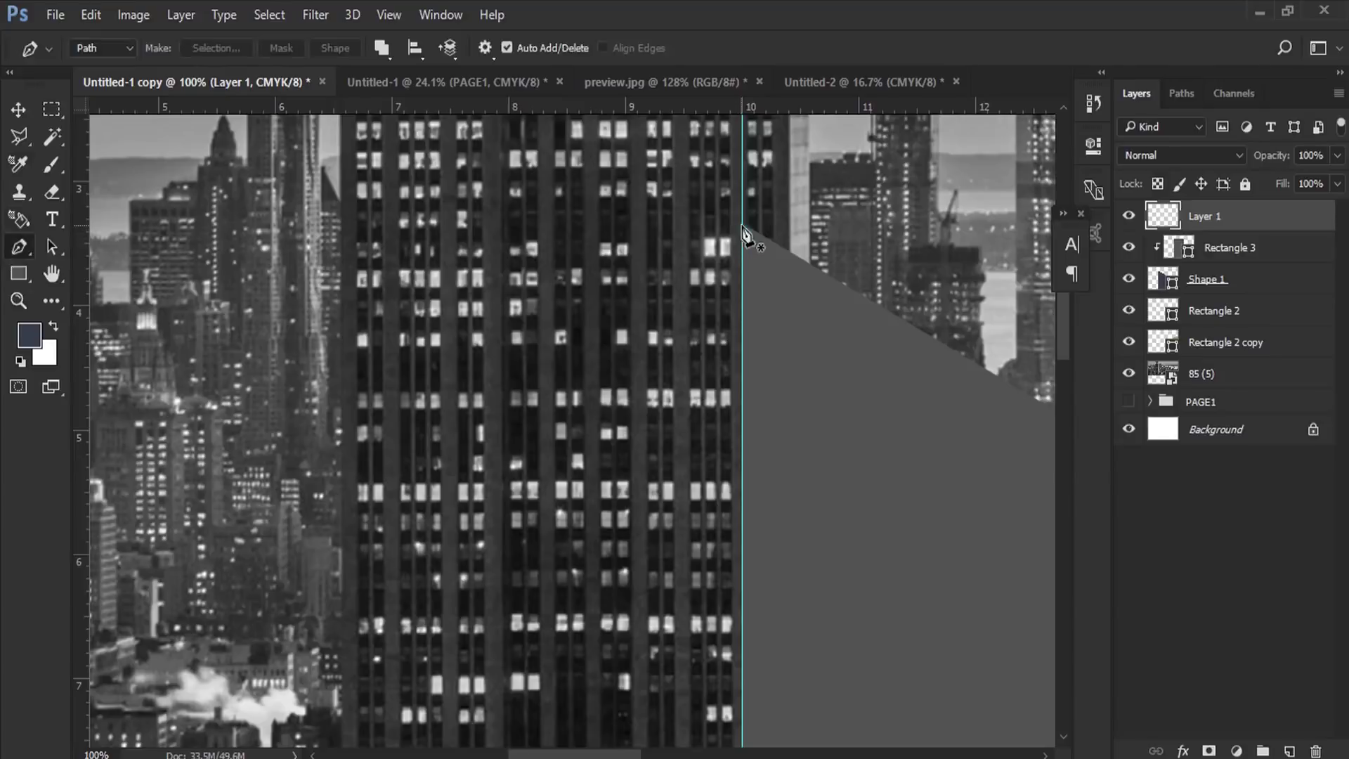
click(19, 300)
alt+click(378, 366)
alt+click(479, 384)
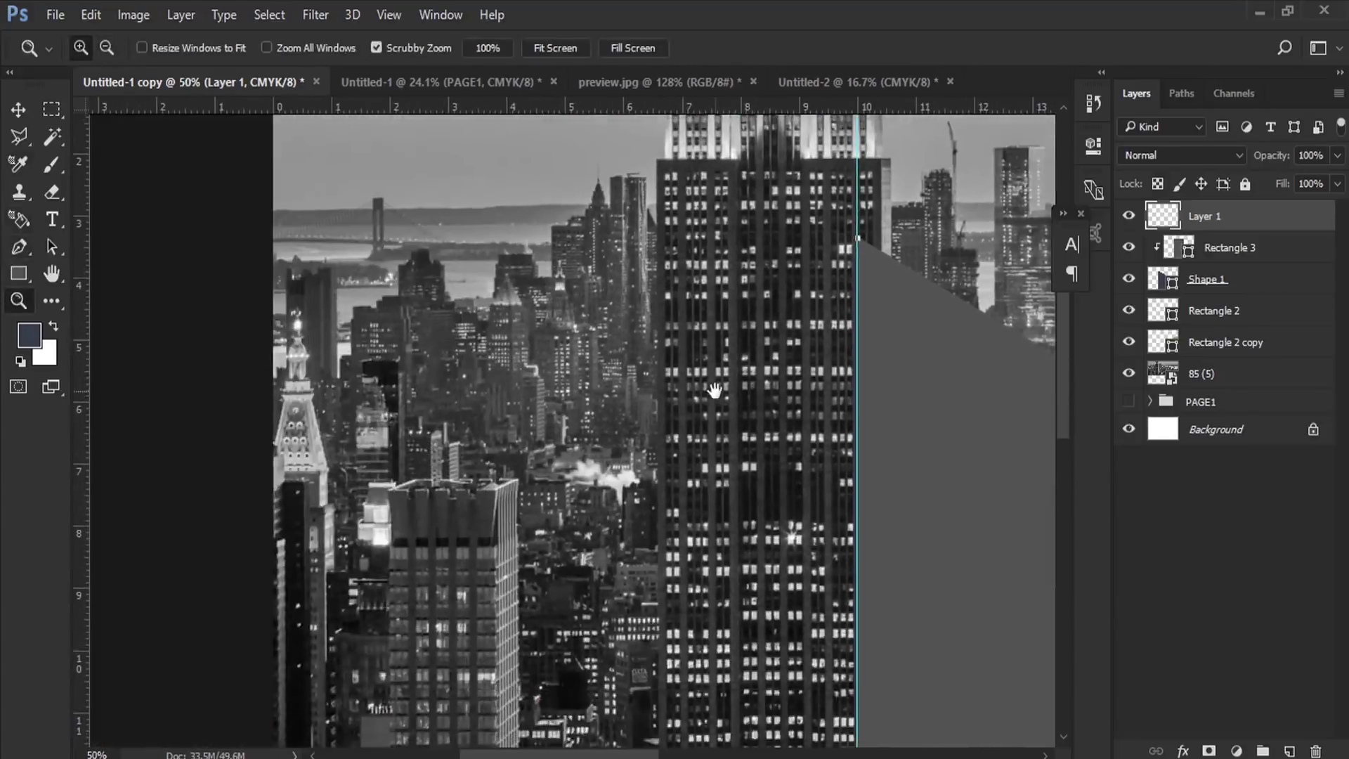
click(20, 247)
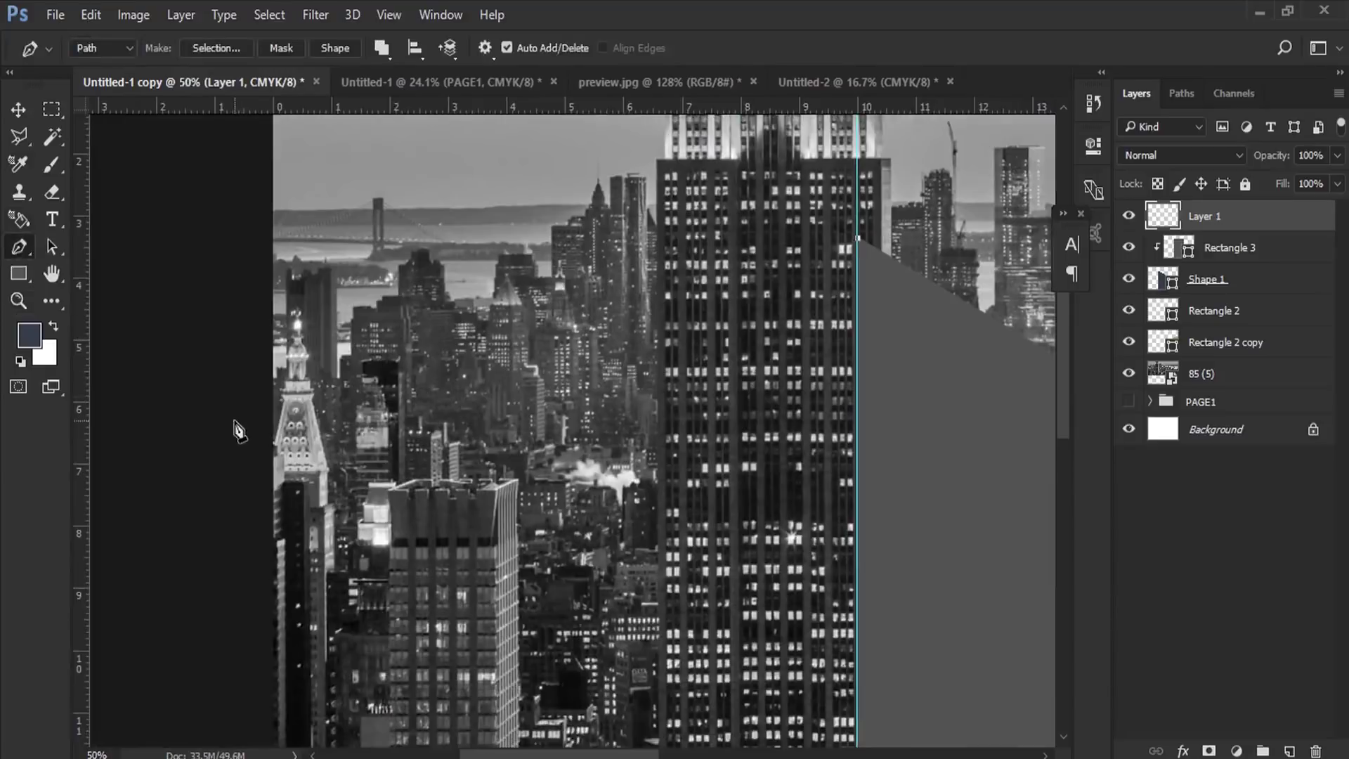
click(210, 521)
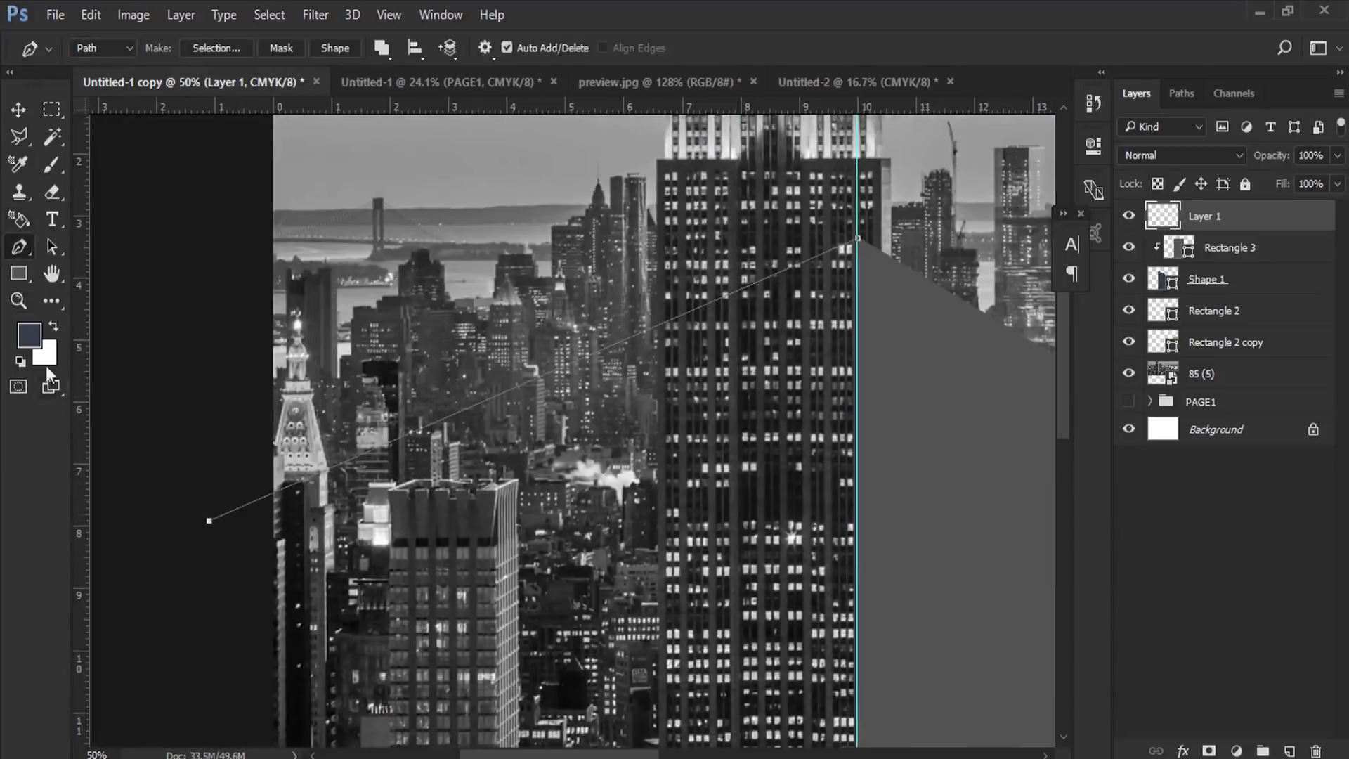
click(18, 301)
alt+click(375, 392)
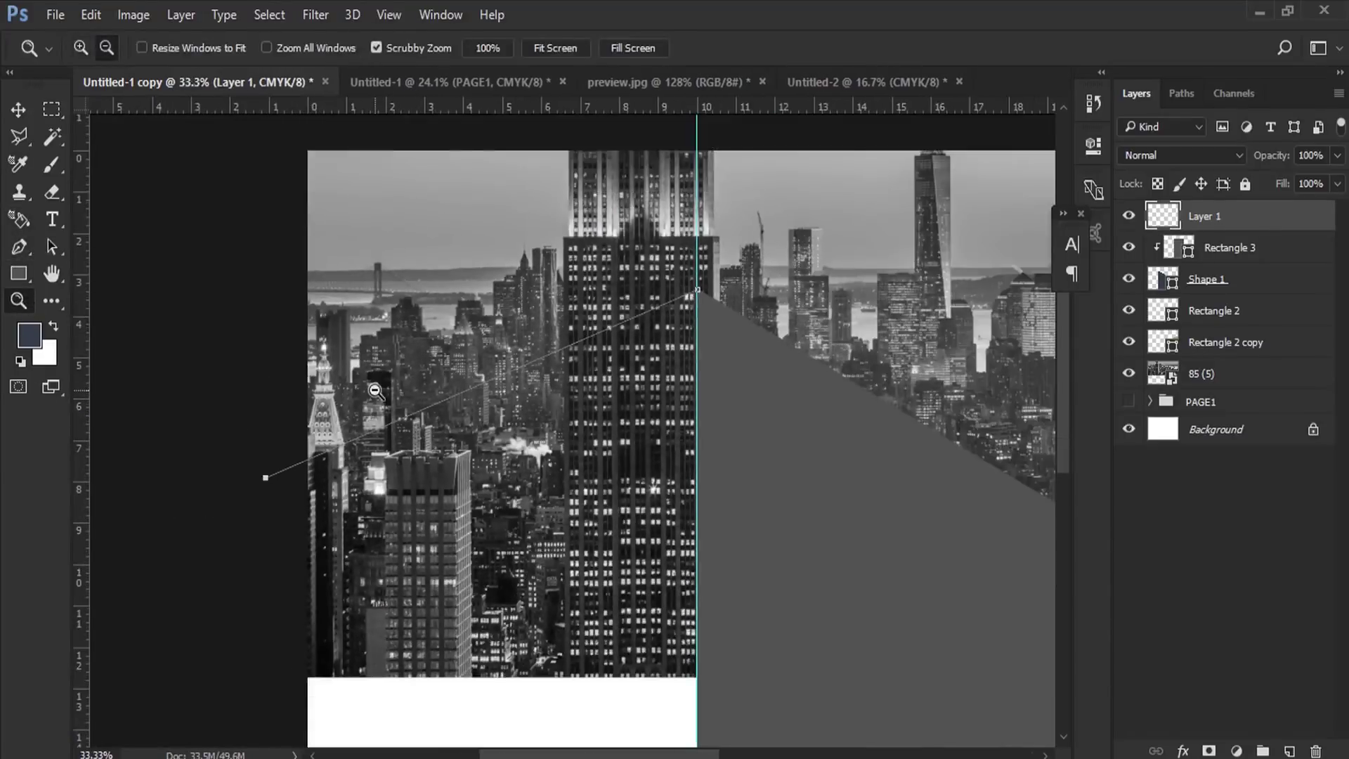
Close the path through the page's bottom-left corner and the left fold's bottom, making a navy shape.
click(18, 109)
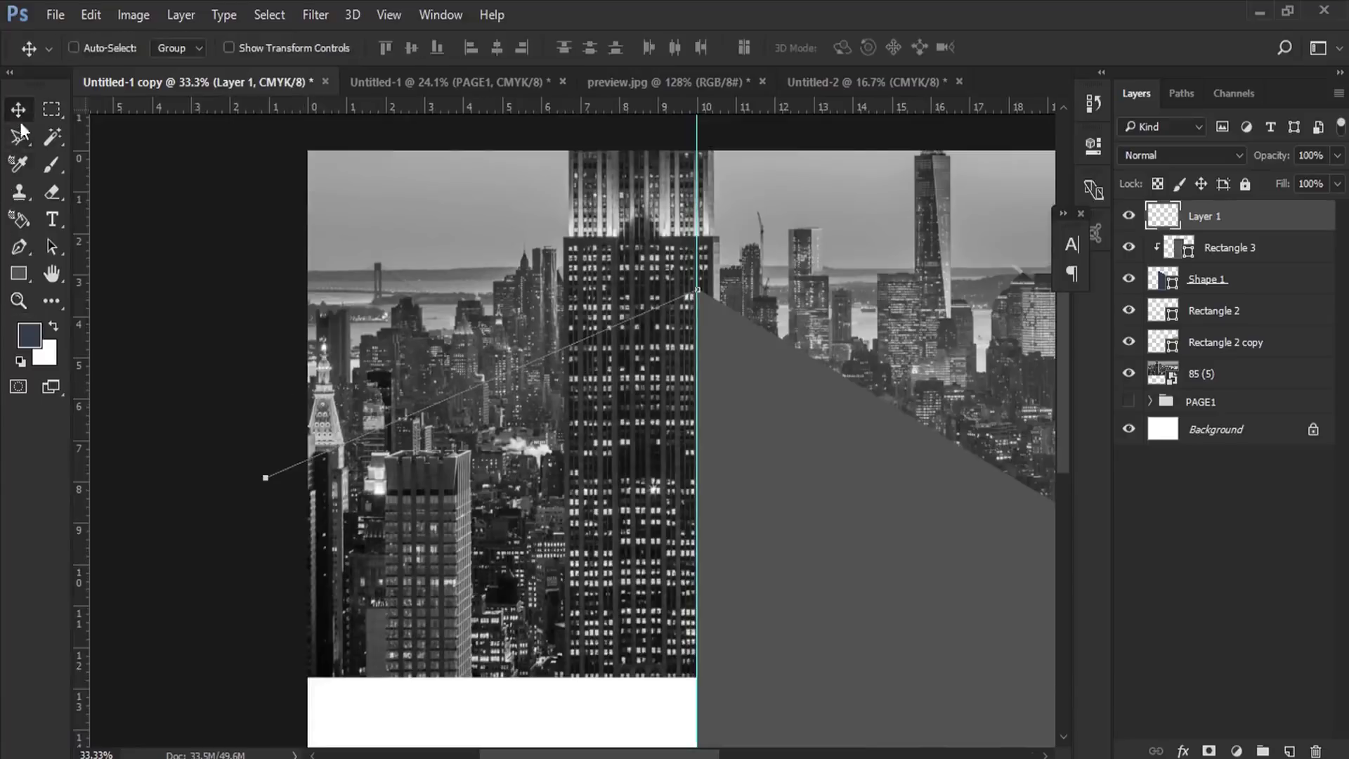
drag(266, 480, 246, 634)
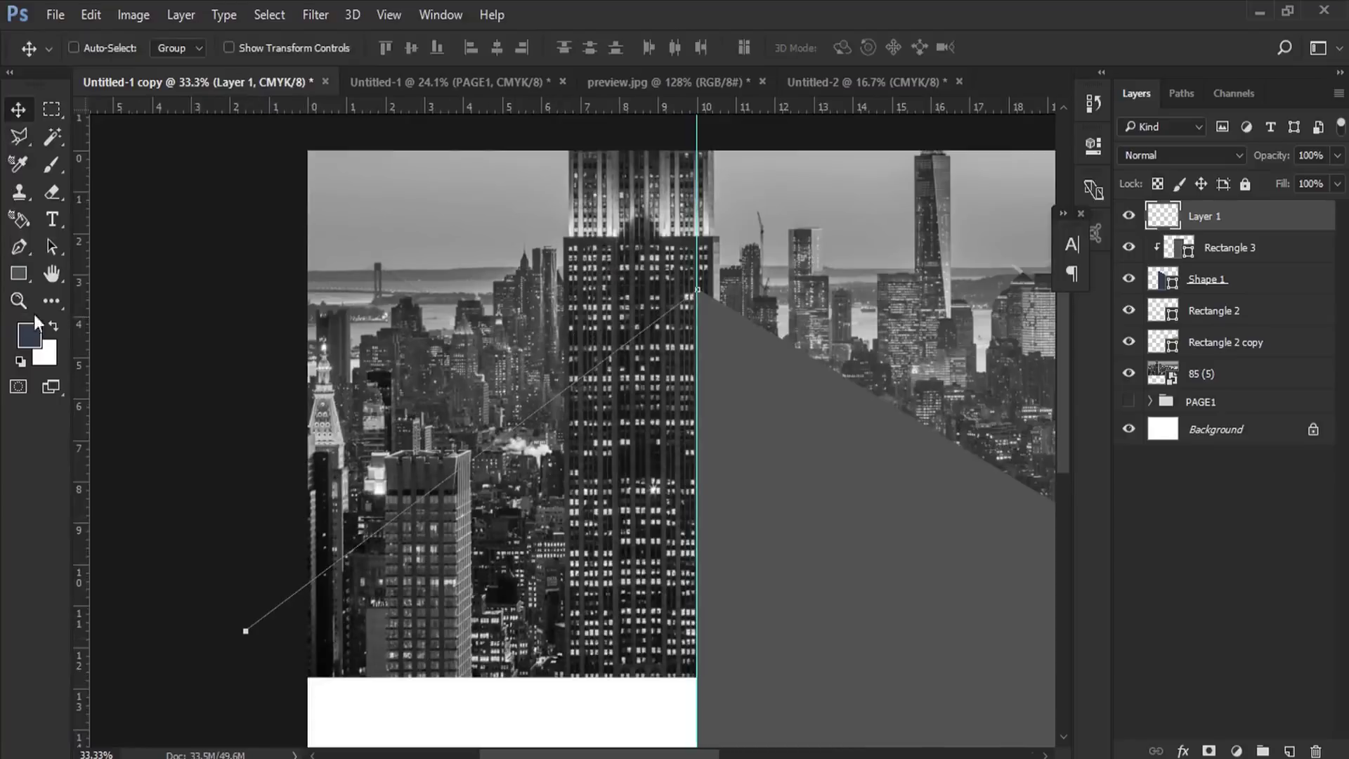
click(18, 301)
alt+click(446, 391)
drag(493, 309, 469, 275)
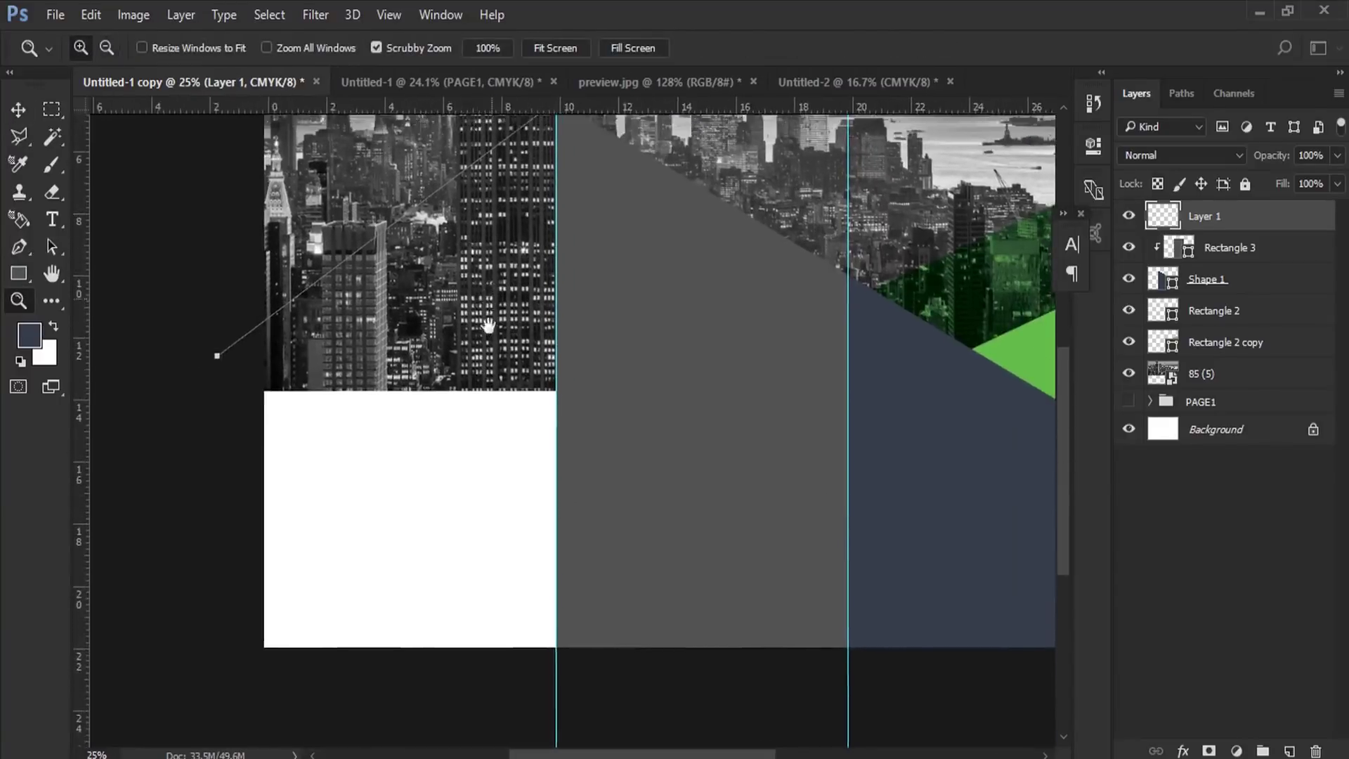
click(19, 247)
click(243, 695)
click(553, 696)
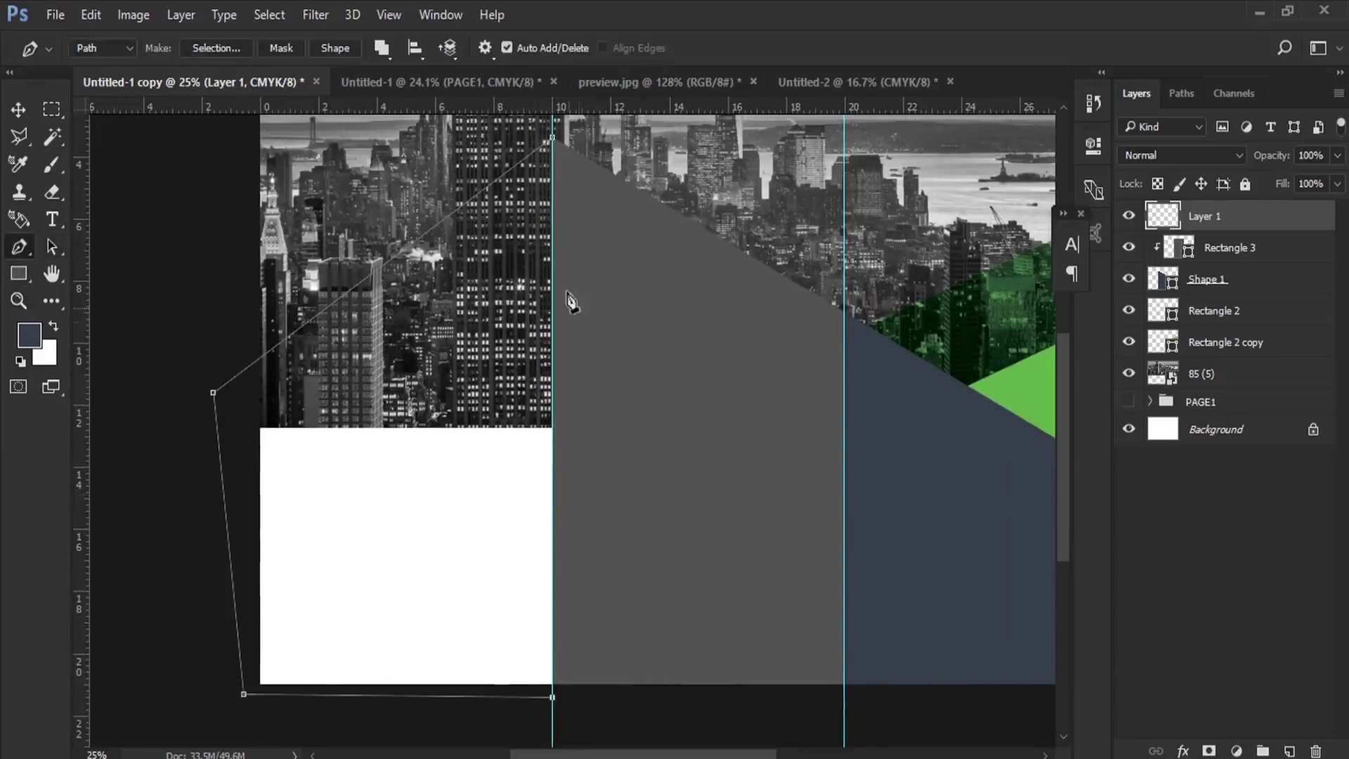
click(552, 140)
click(335, 48)
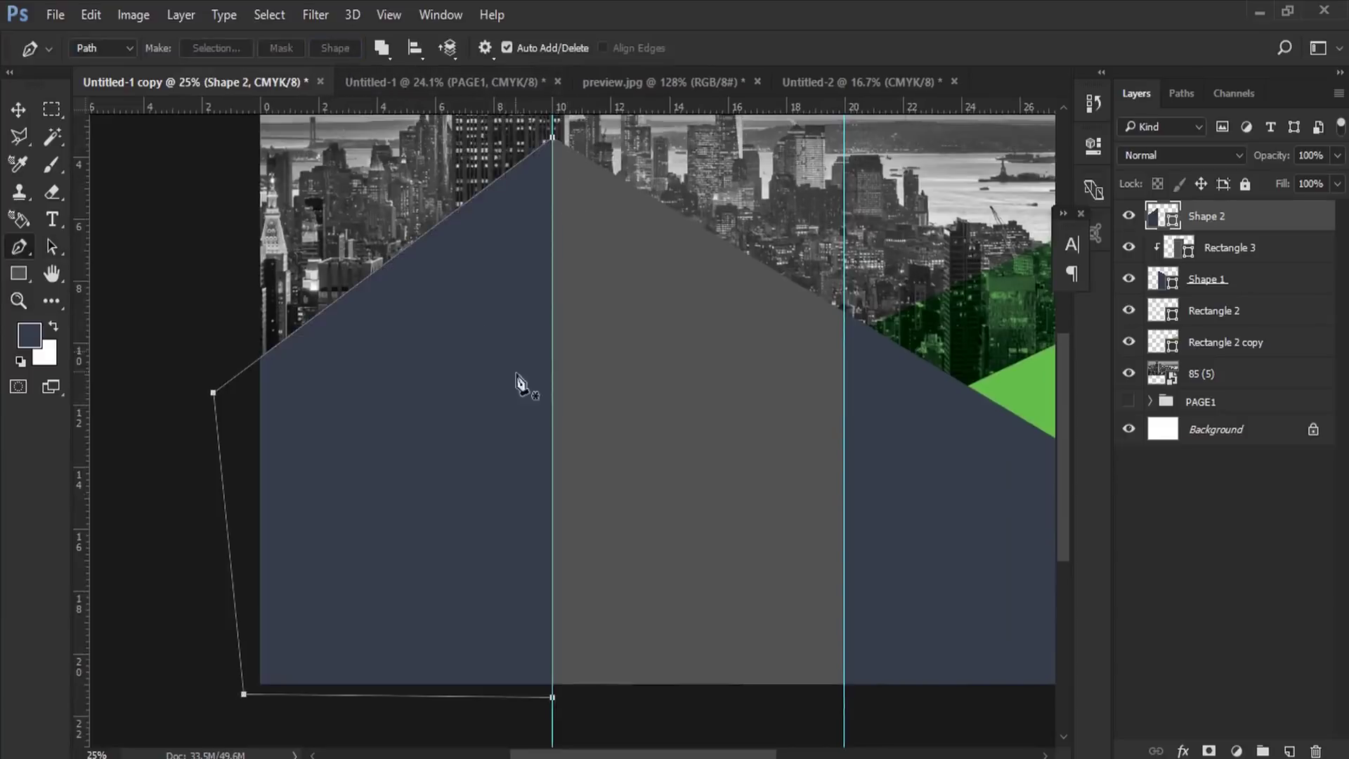
drag(580, 344, 530, 477)
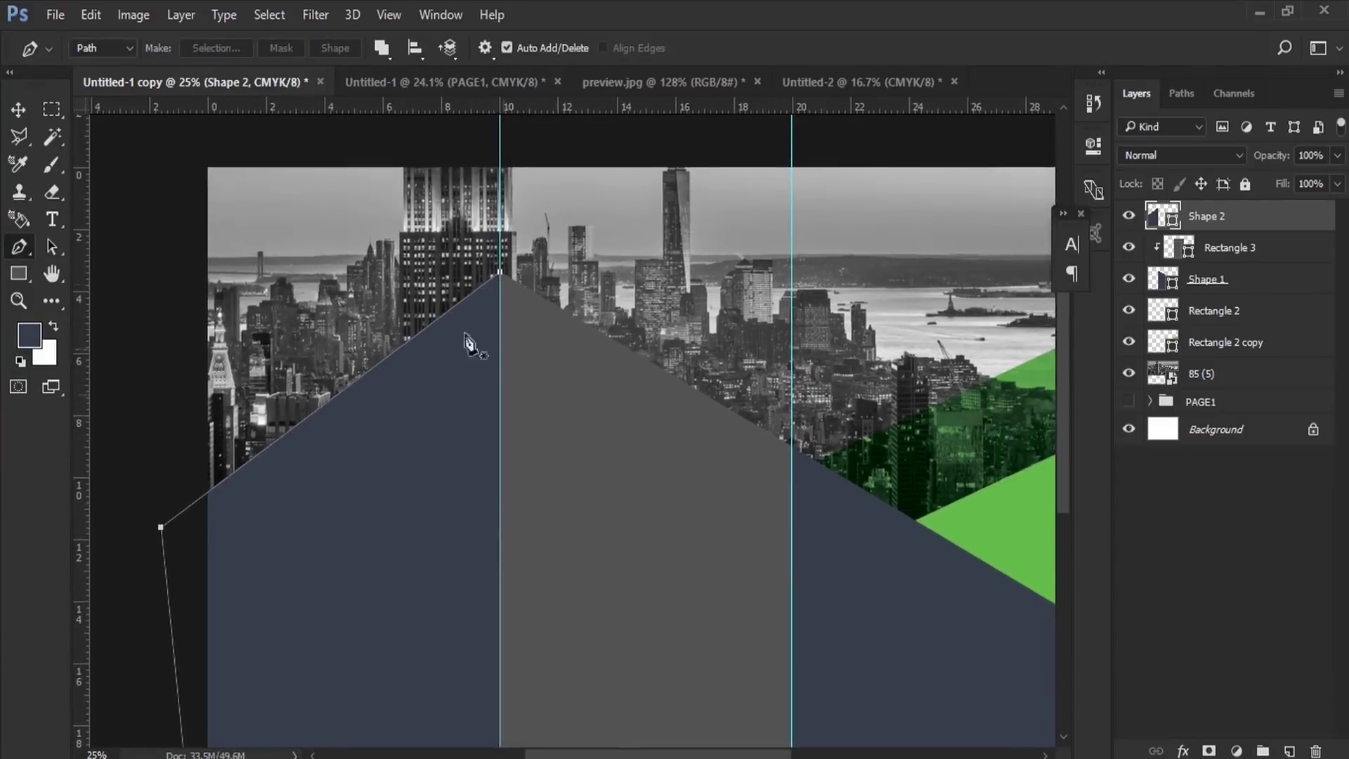
click(20, 110)
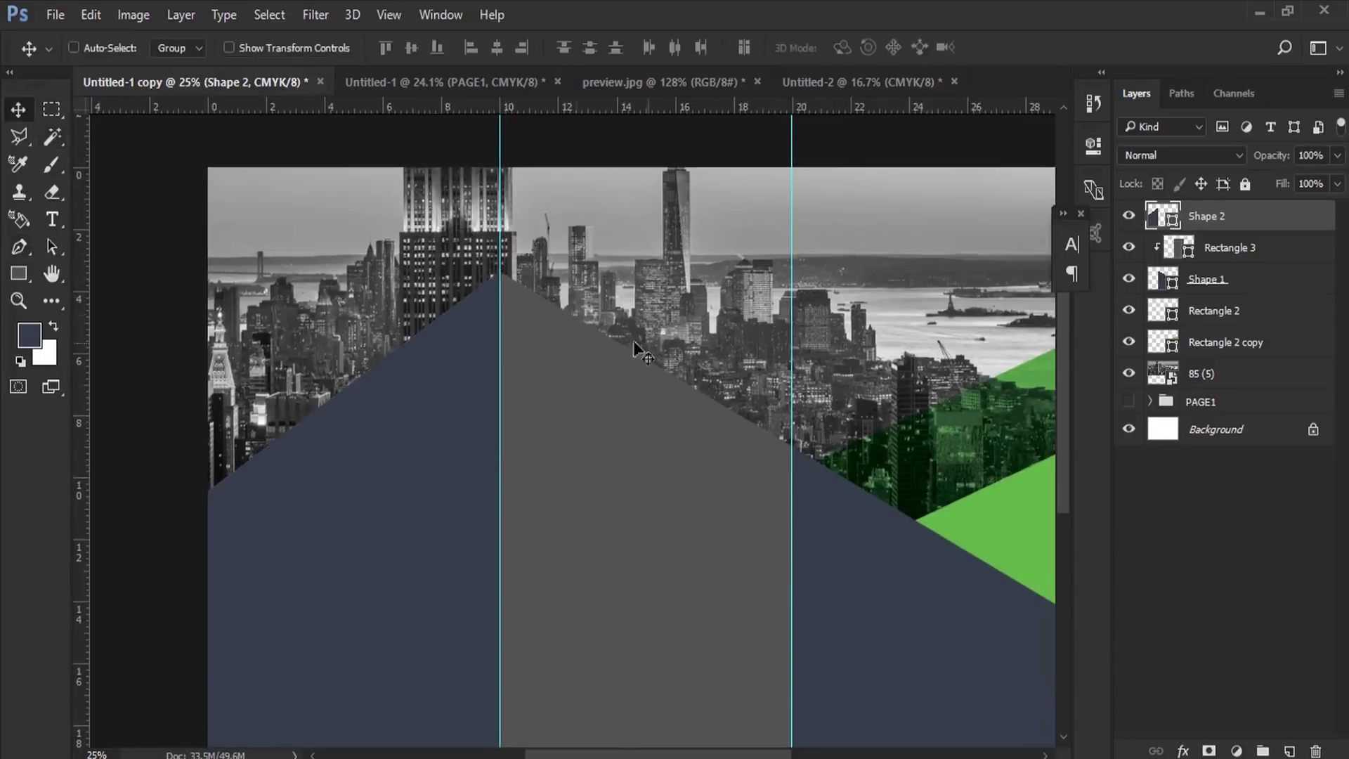
click(20, 247)
Add a layer above Rectangle 3 and make a triangle shape in the page's top-left corner.
click(1283, 251)
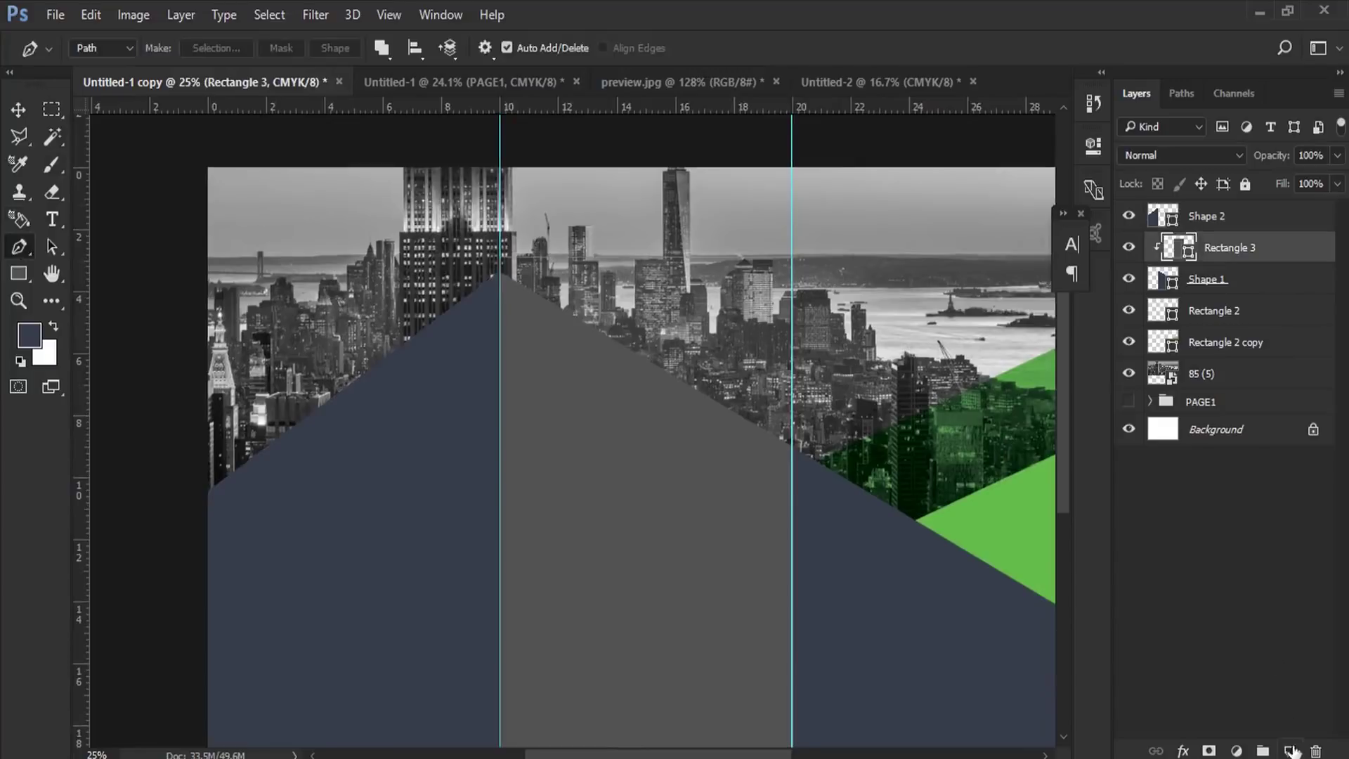
click(1289, 750)
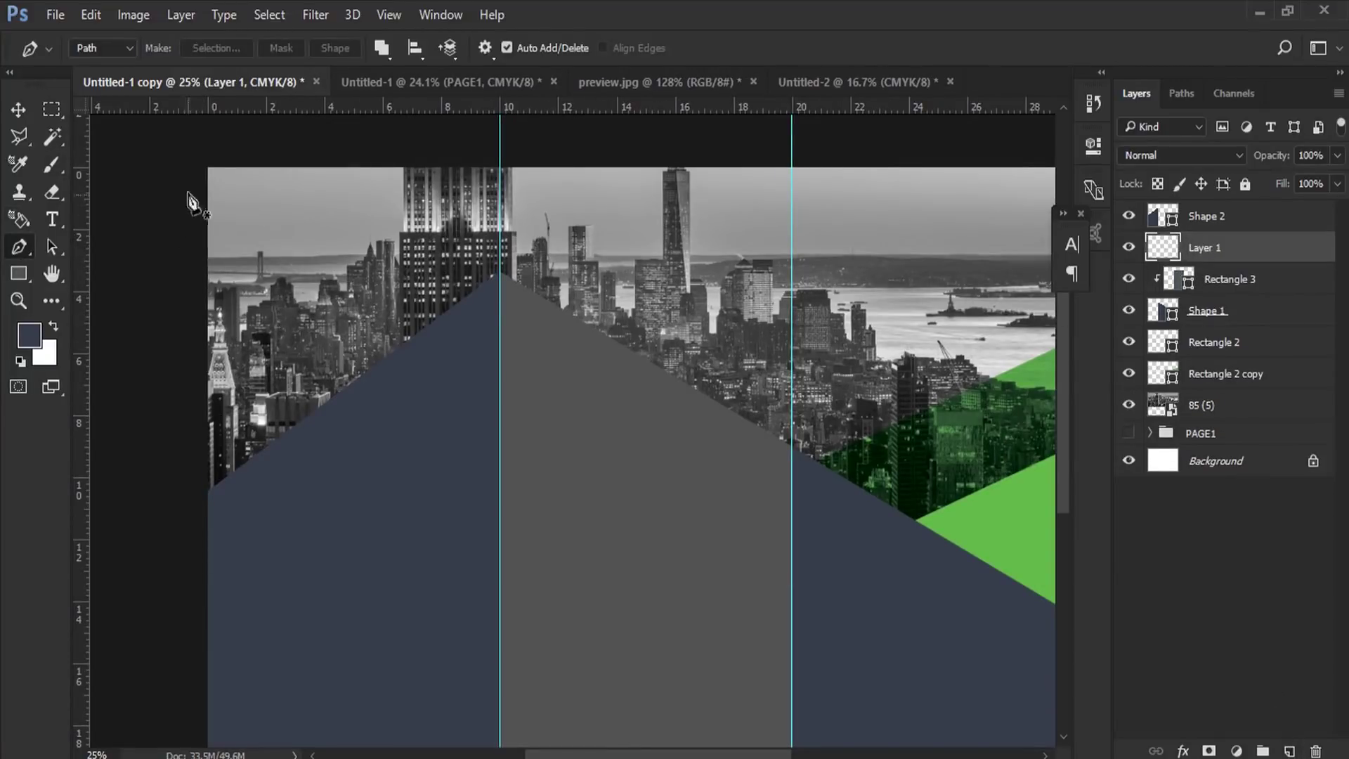
click(202, 166)
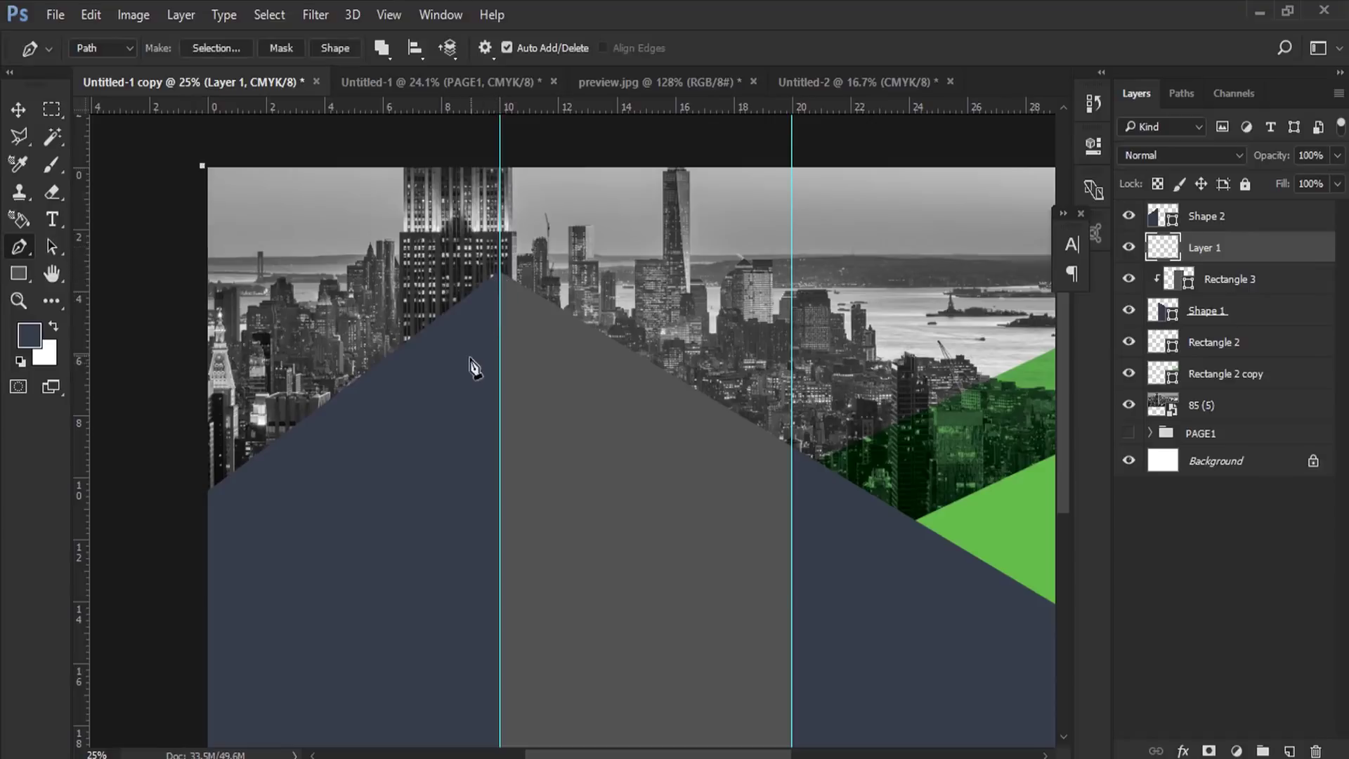
click(184, 534)
click(203, 167)
scroll(463, 380, right, 3)
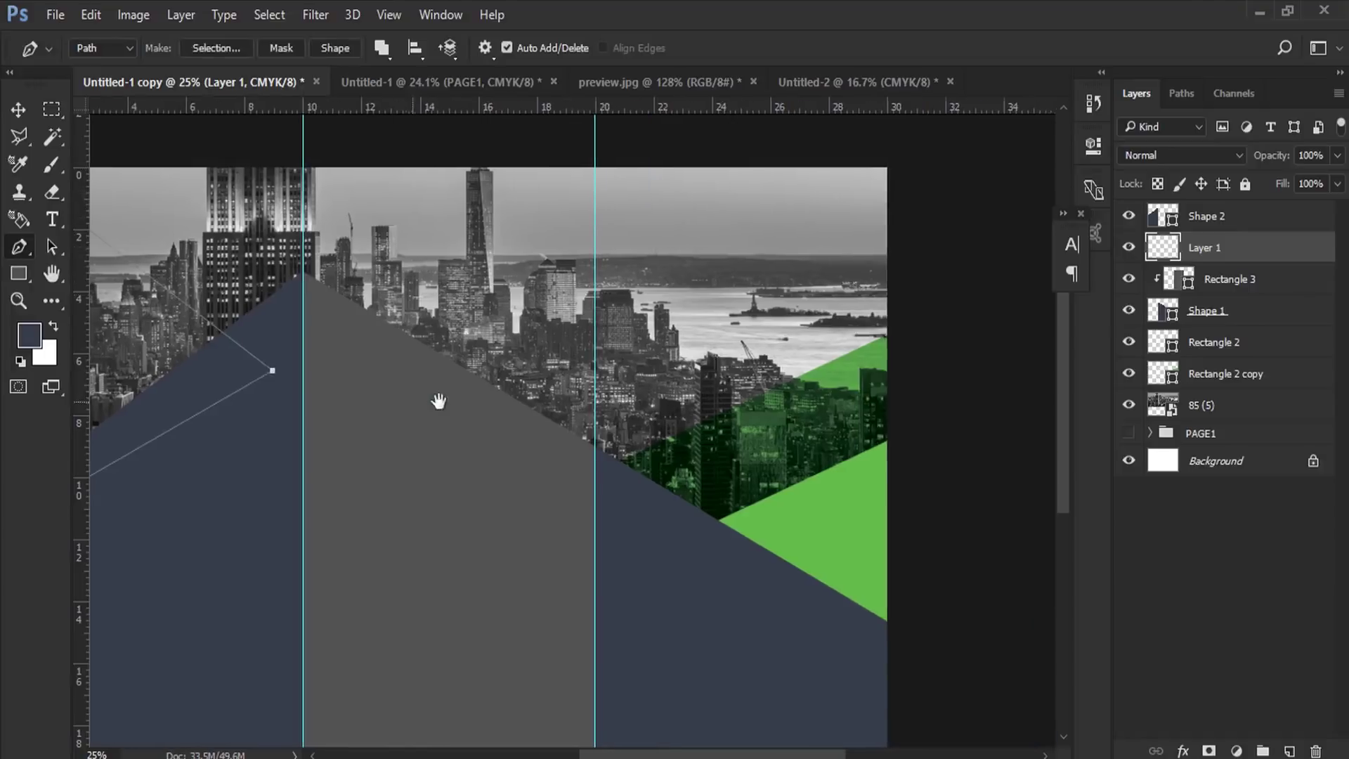
click(325, 48)
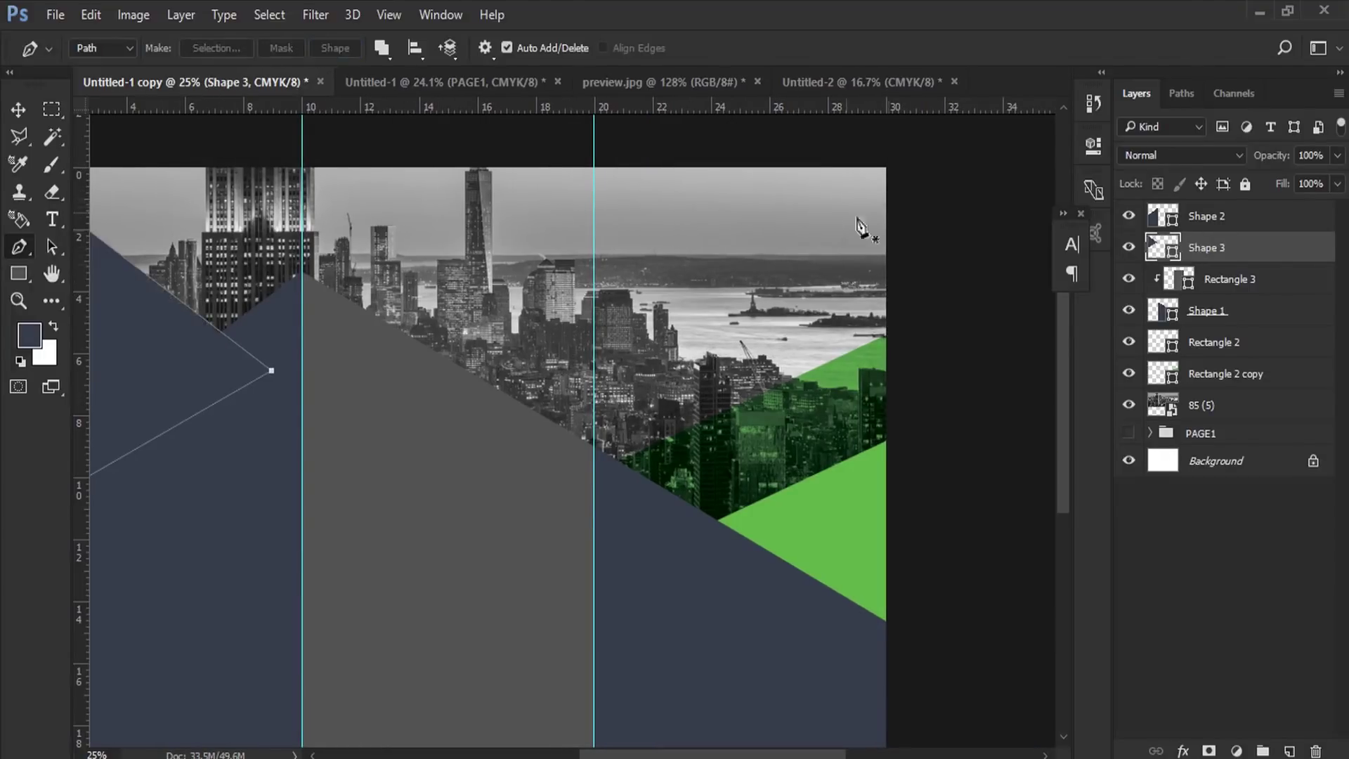
Fill the triangle with the sampled green and set its blend mode to Multiply.
double_click(1163, 247)
click(785, 513)
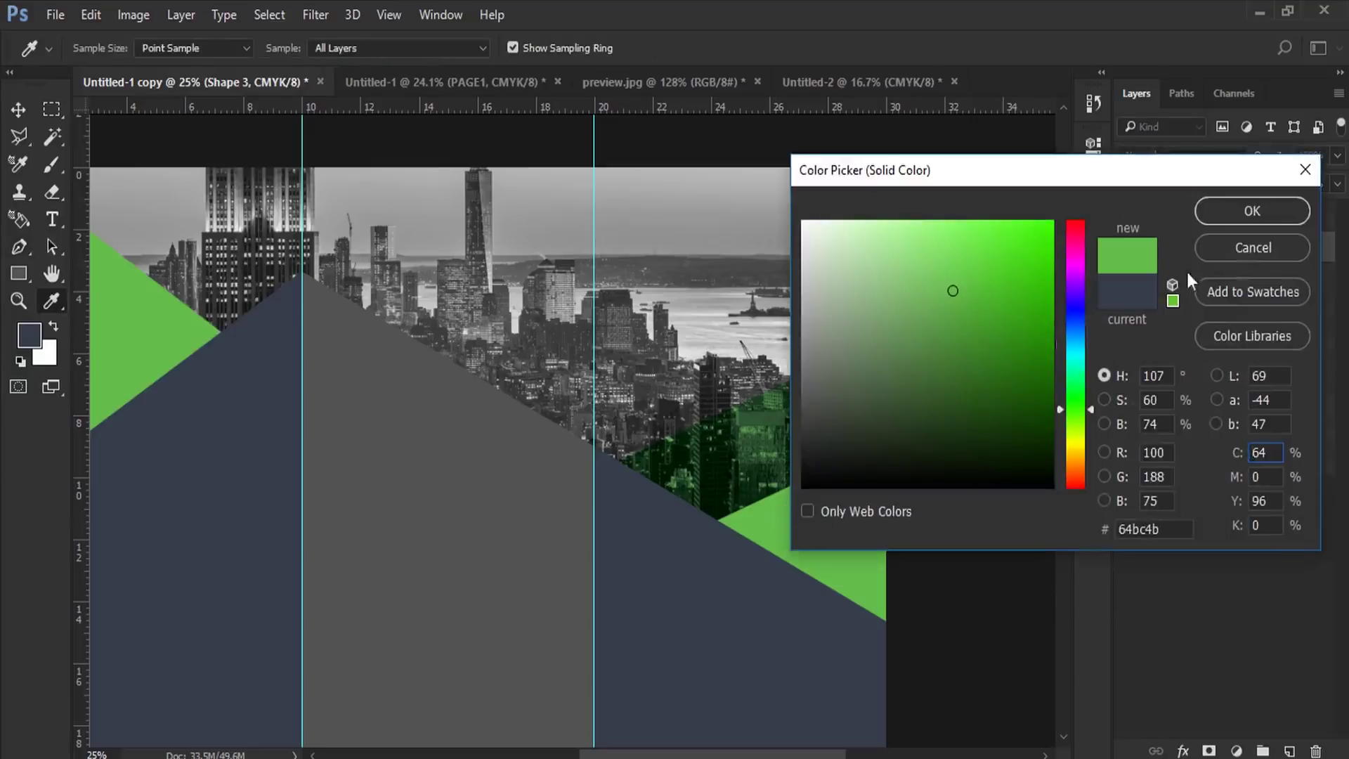
click(1262, 219)
scroll(391, 400, left, 3)
scroll(391, 400, left, 1)
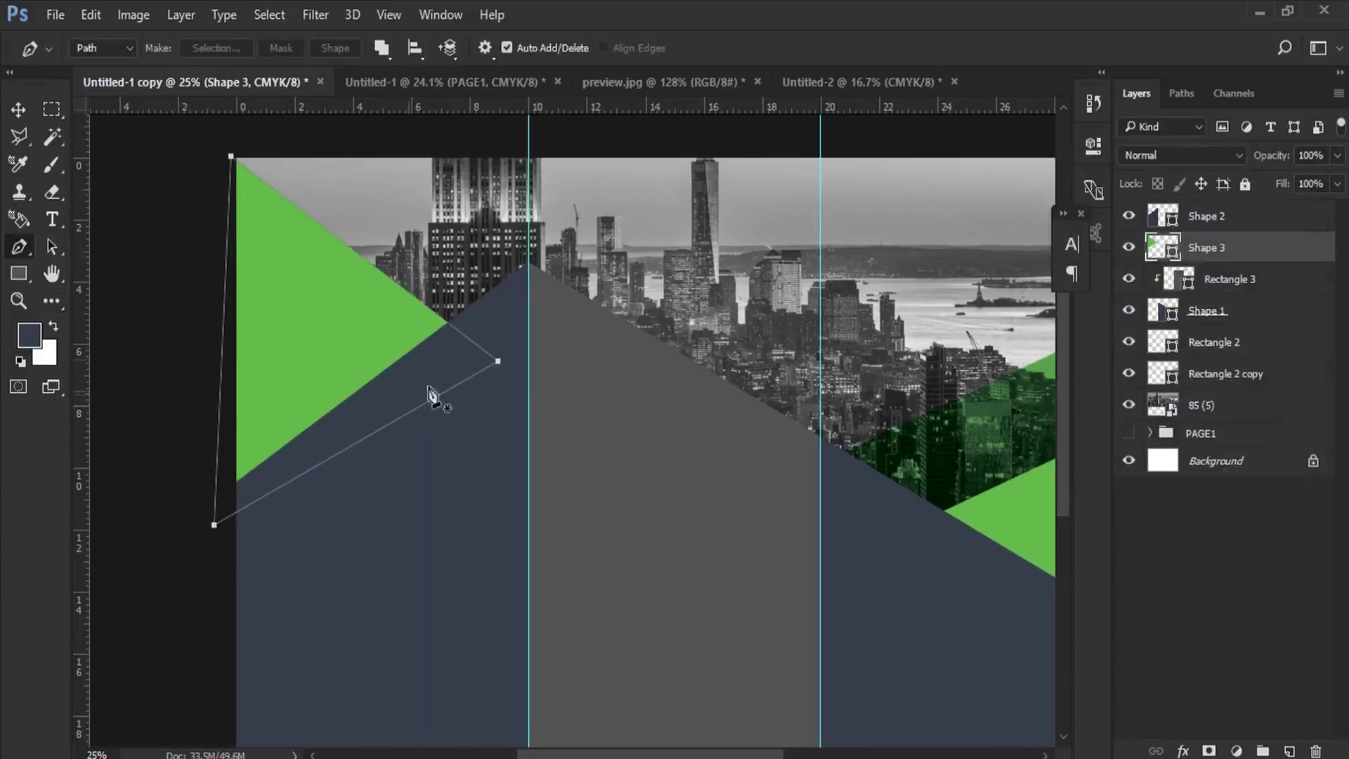
click(1180, 155)
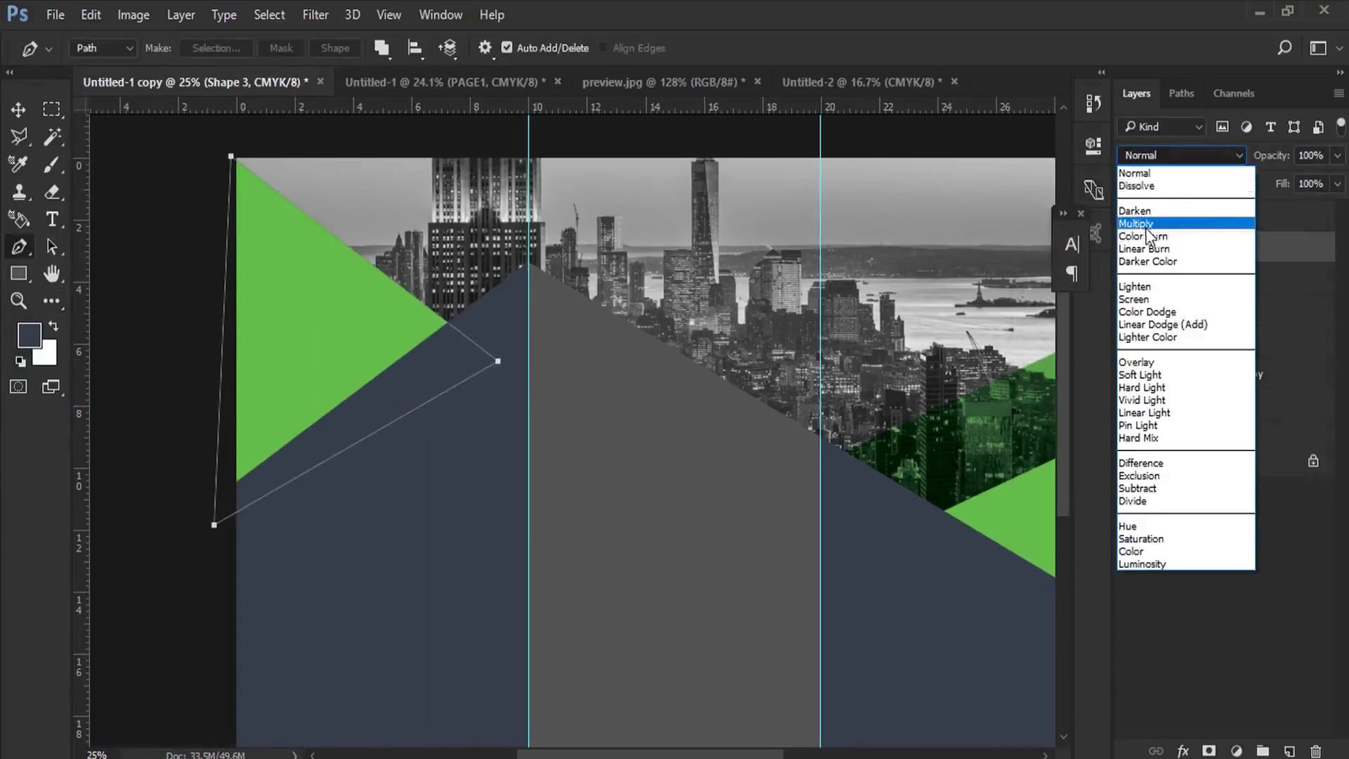
click(1166, 222)
click(18, 109)
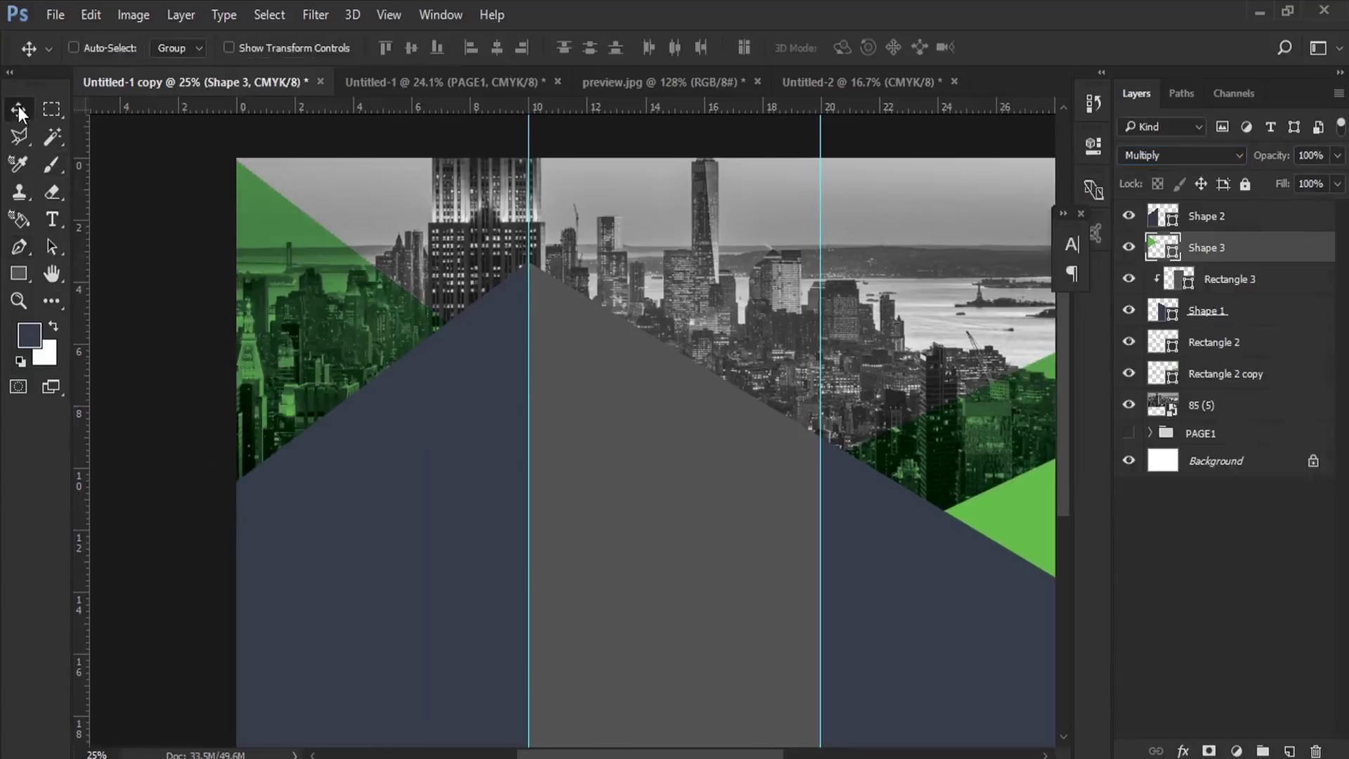
scroll(597, 344, right, 3)
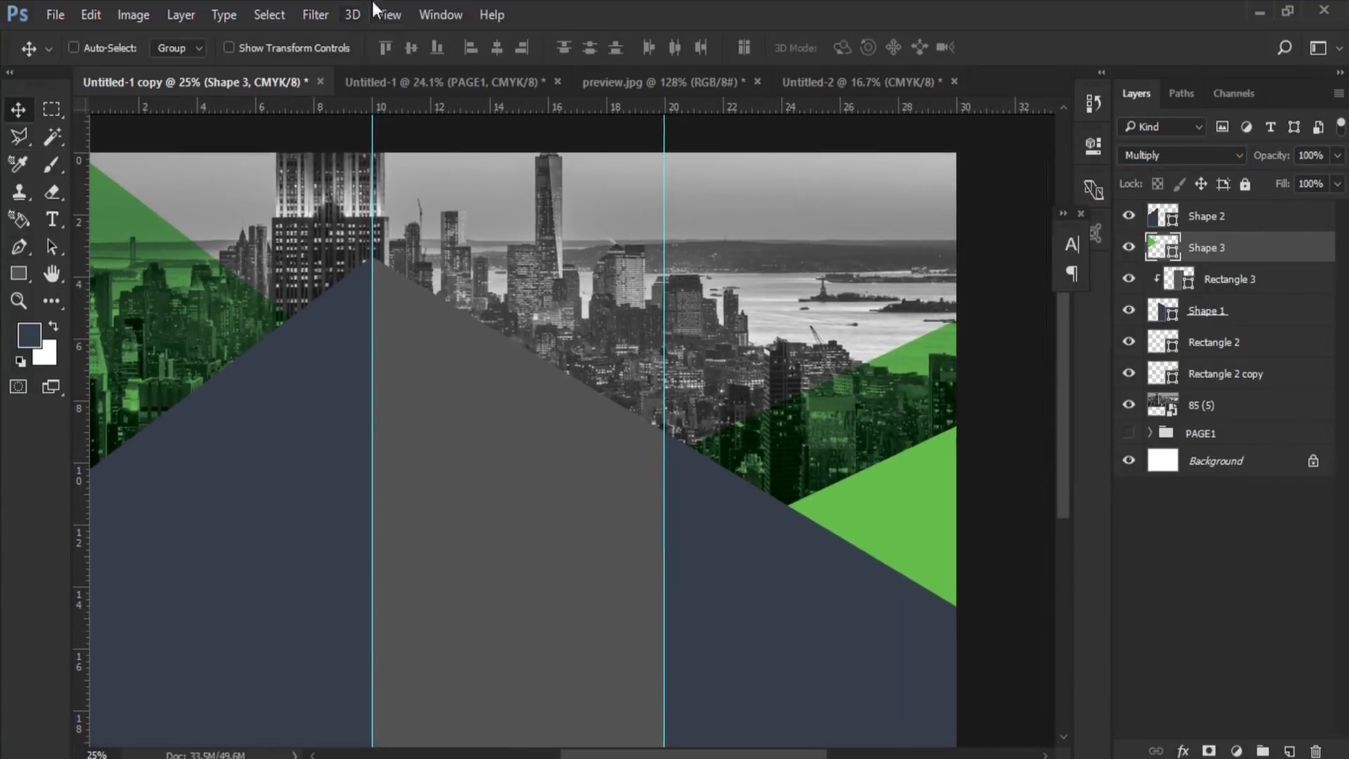
click(389, 14)
Fit the page on screen, add an empty layer above 85 (5), and select a strip across the top.
click(510, 207)
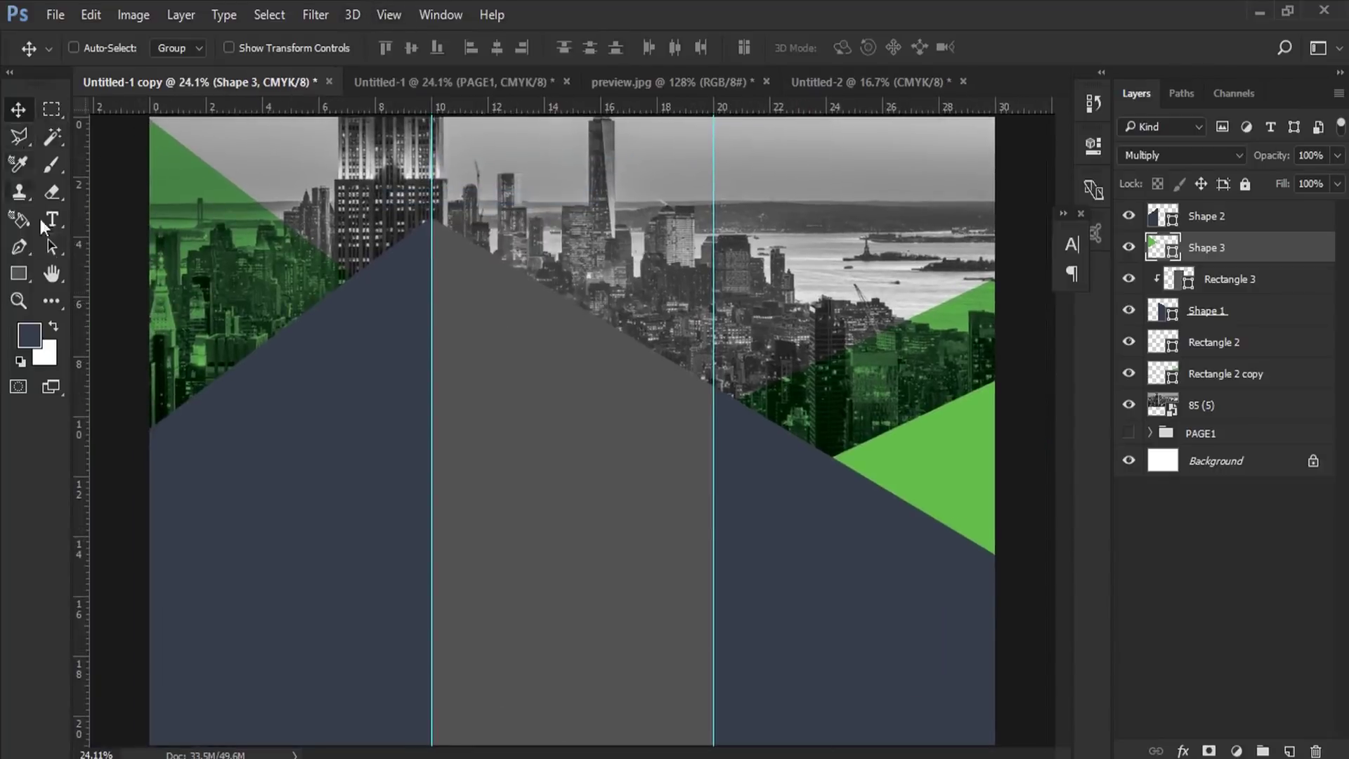
click(18, 277)
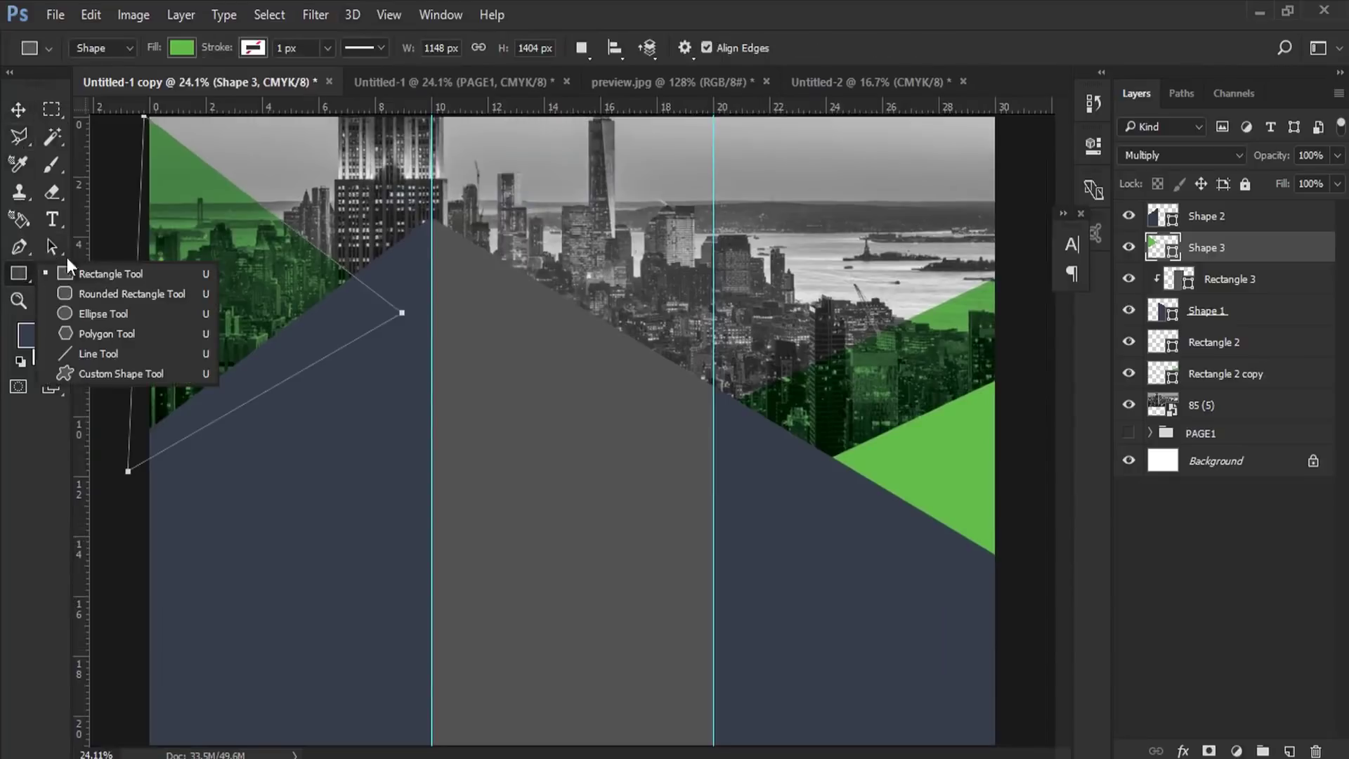
click(947, 10)
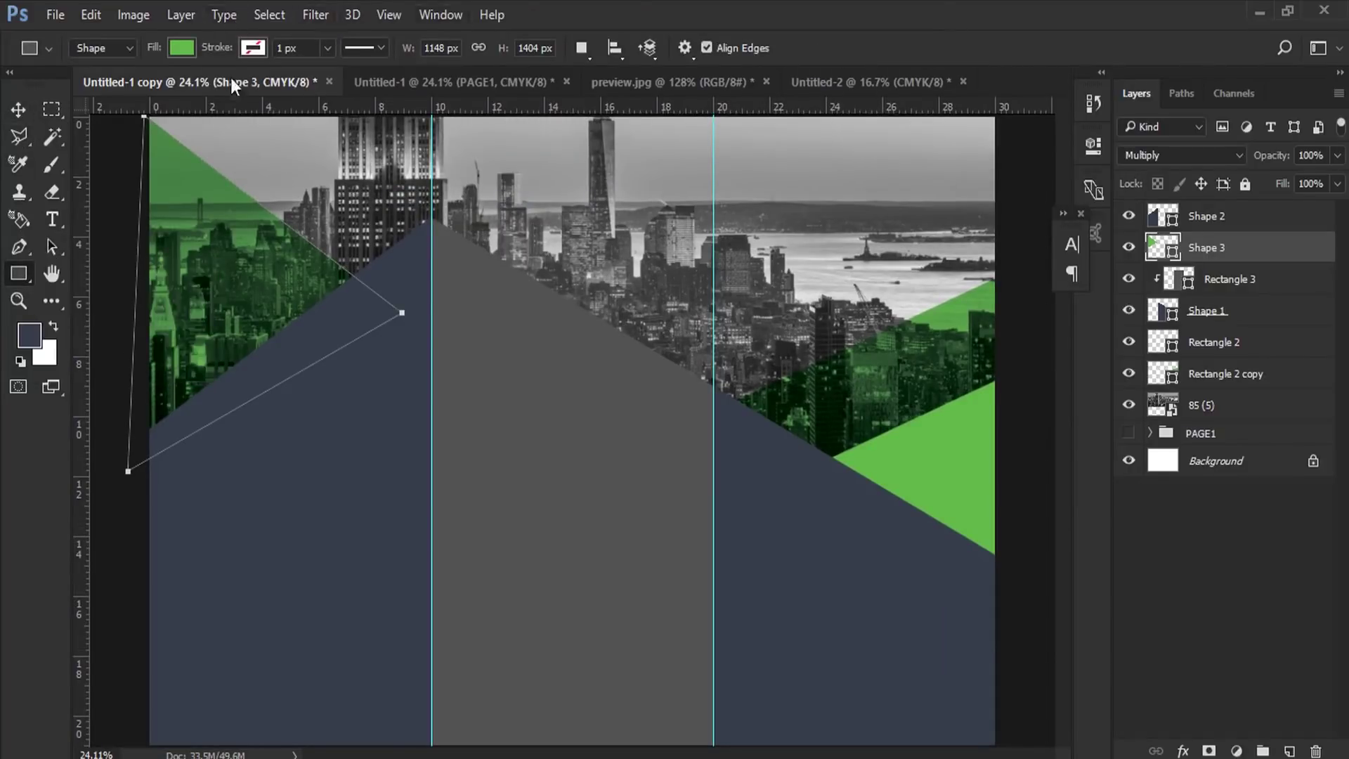
click(51, 108)
click(1223, 218)
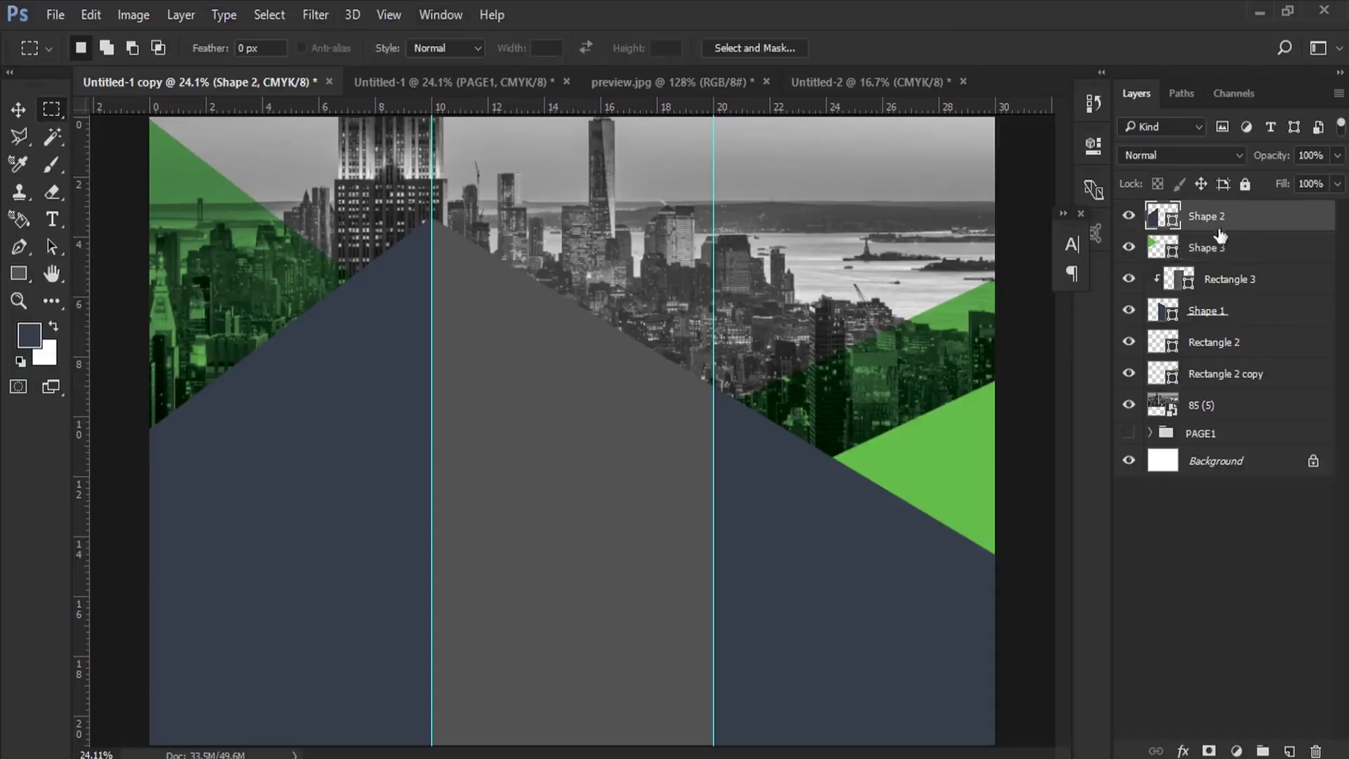
click(1289, 751)
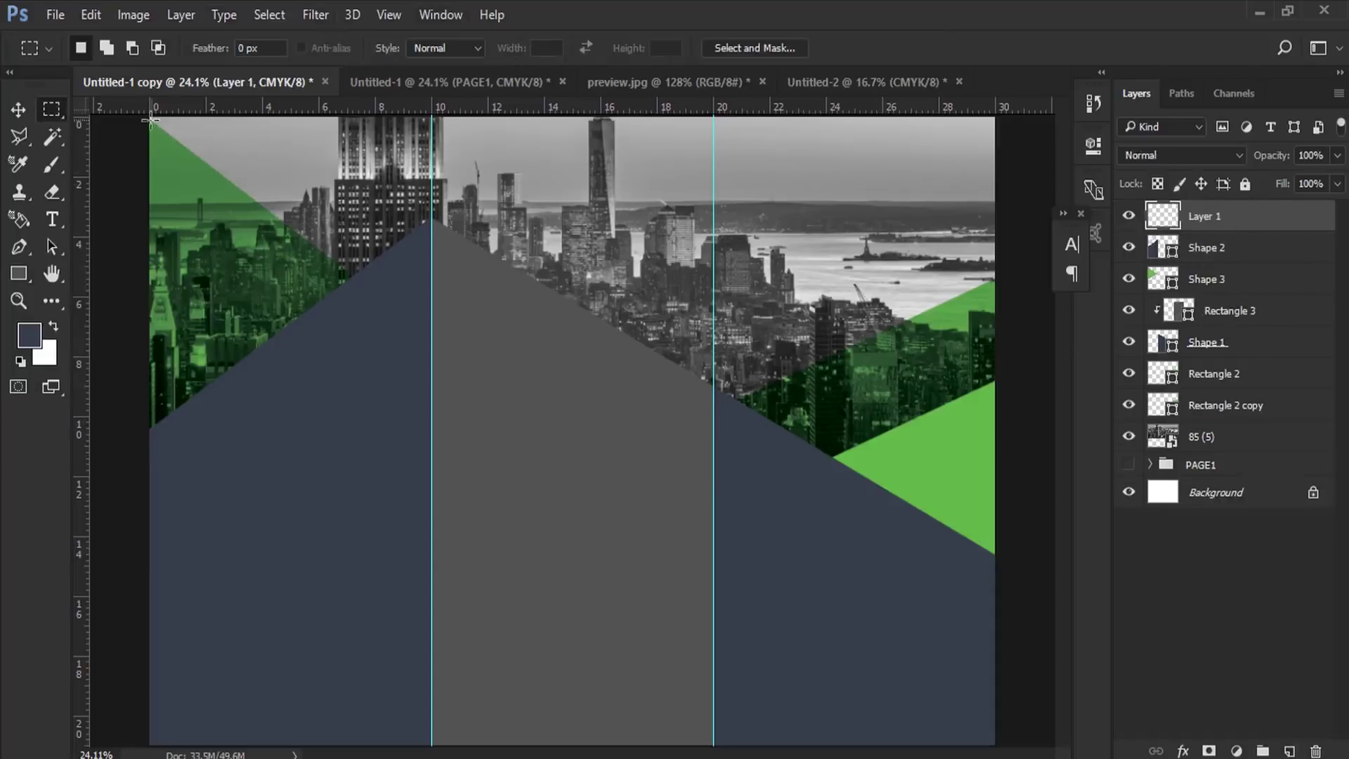
drag(161, 123, 1006, 233)
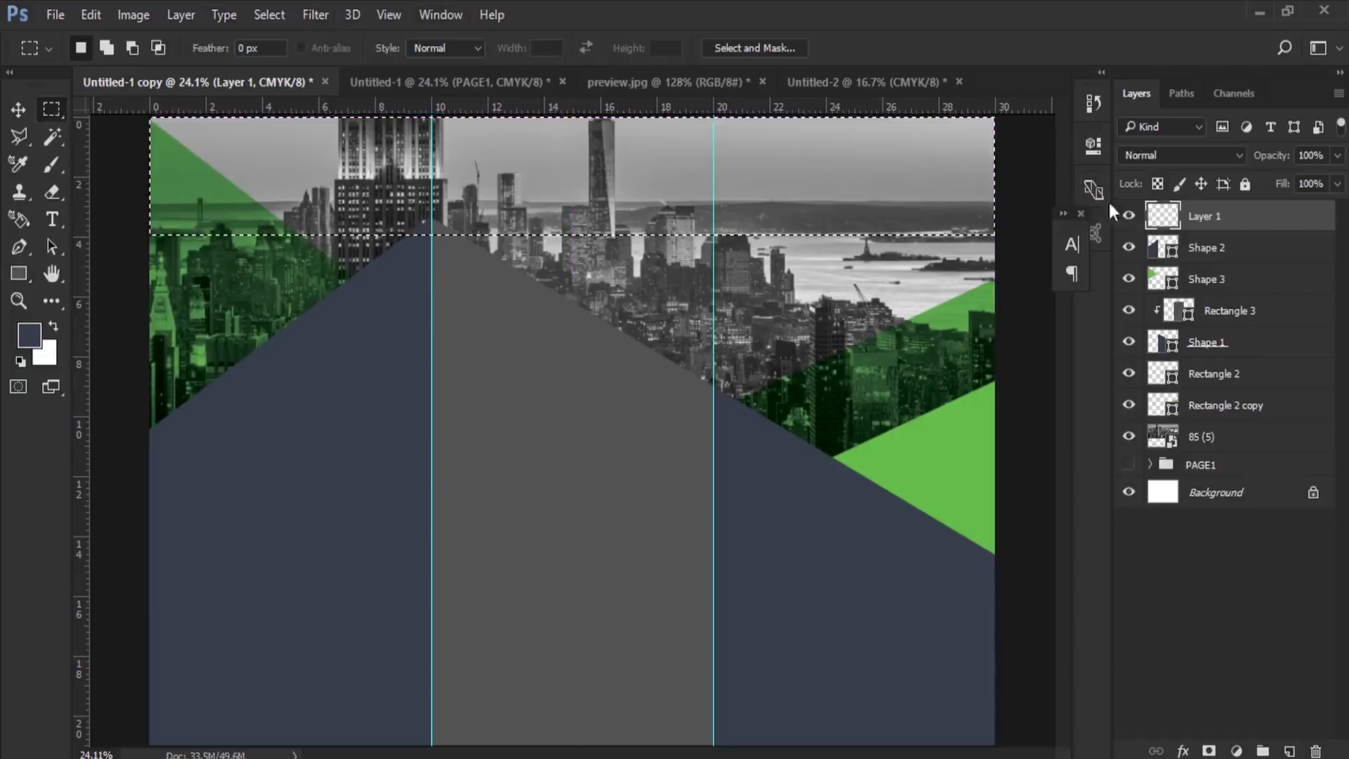
drag(1236, 229, 1230, 420)
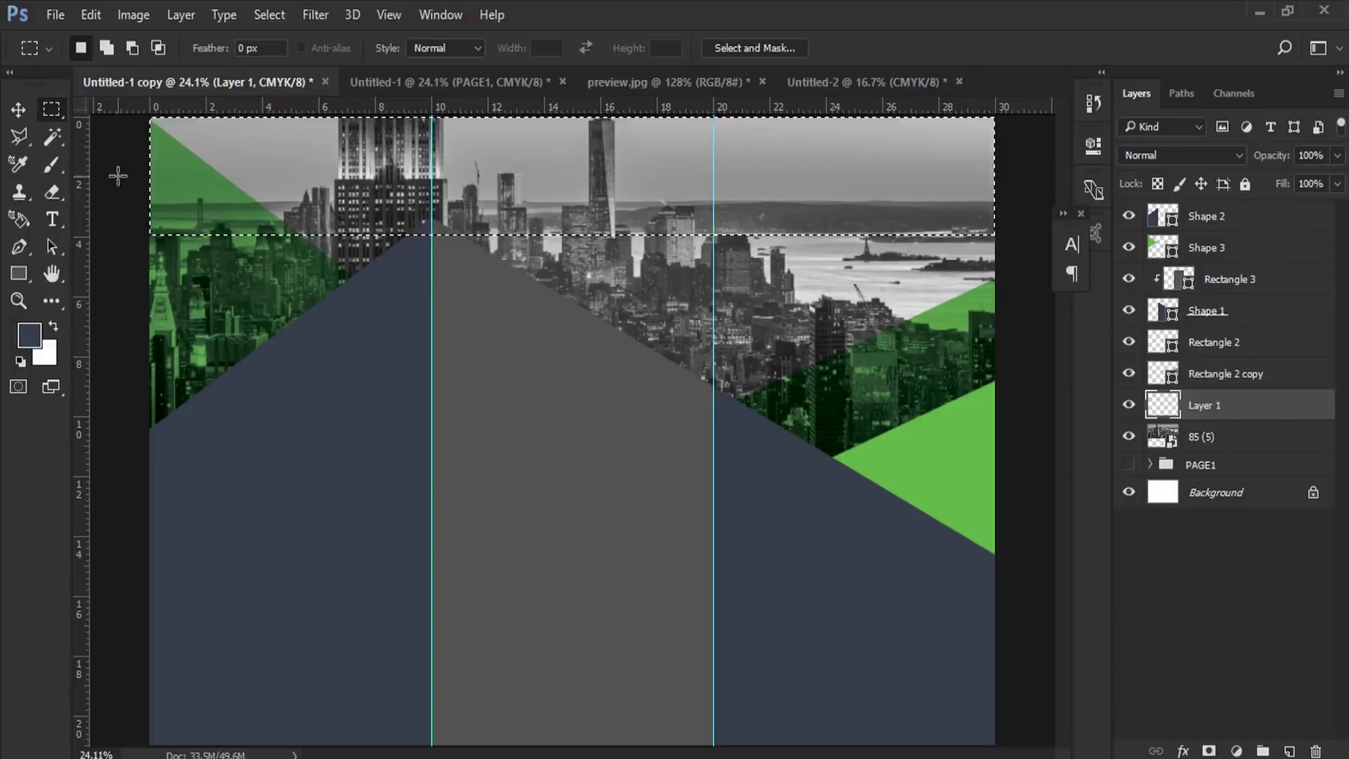
Pick the Gradient tool and swap the foreground and background colours.
click(50, 300)
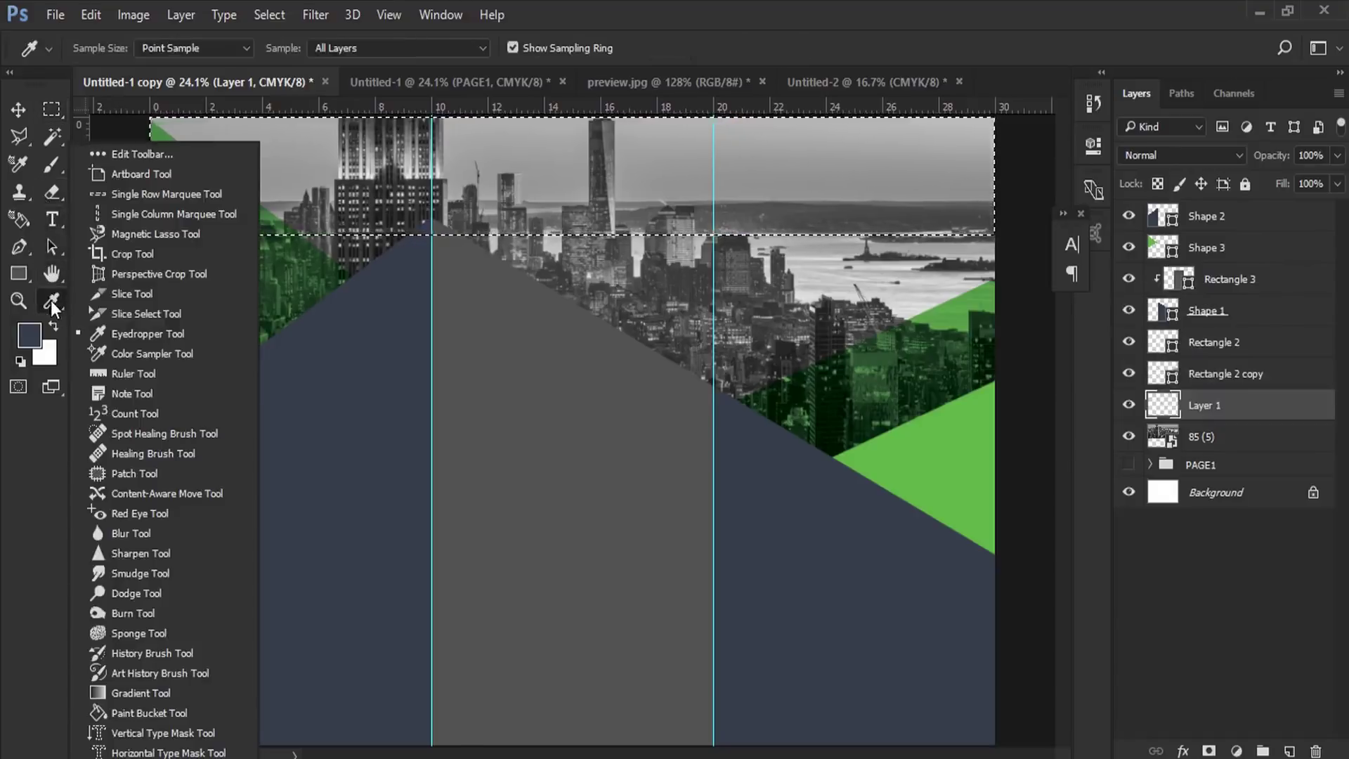
click(116, 695)
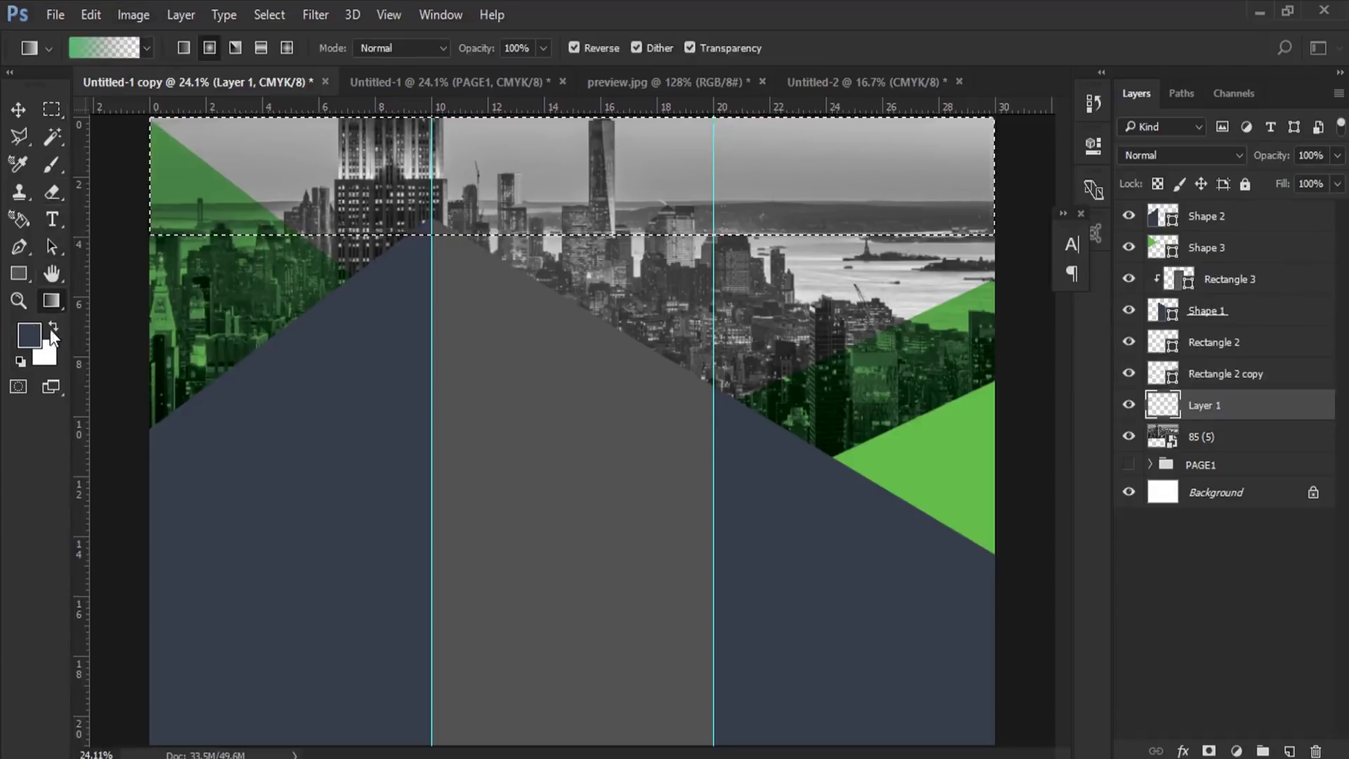
click(50, 327)
Set the gradient's left stop to white for a white-to-transparent gradient.
click(132, 48)
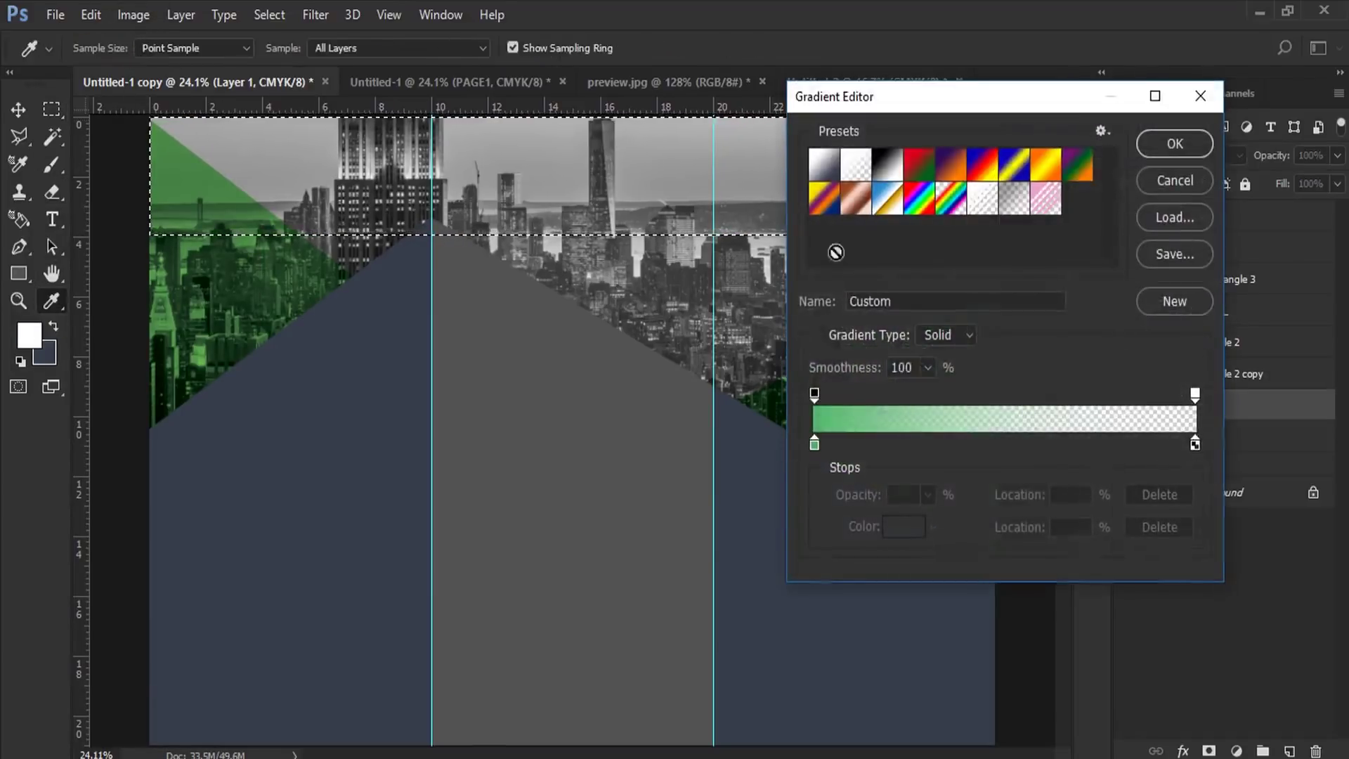
click(815, 442)
double_click(815, 443)
click(805, 232)
click(1236, 210)
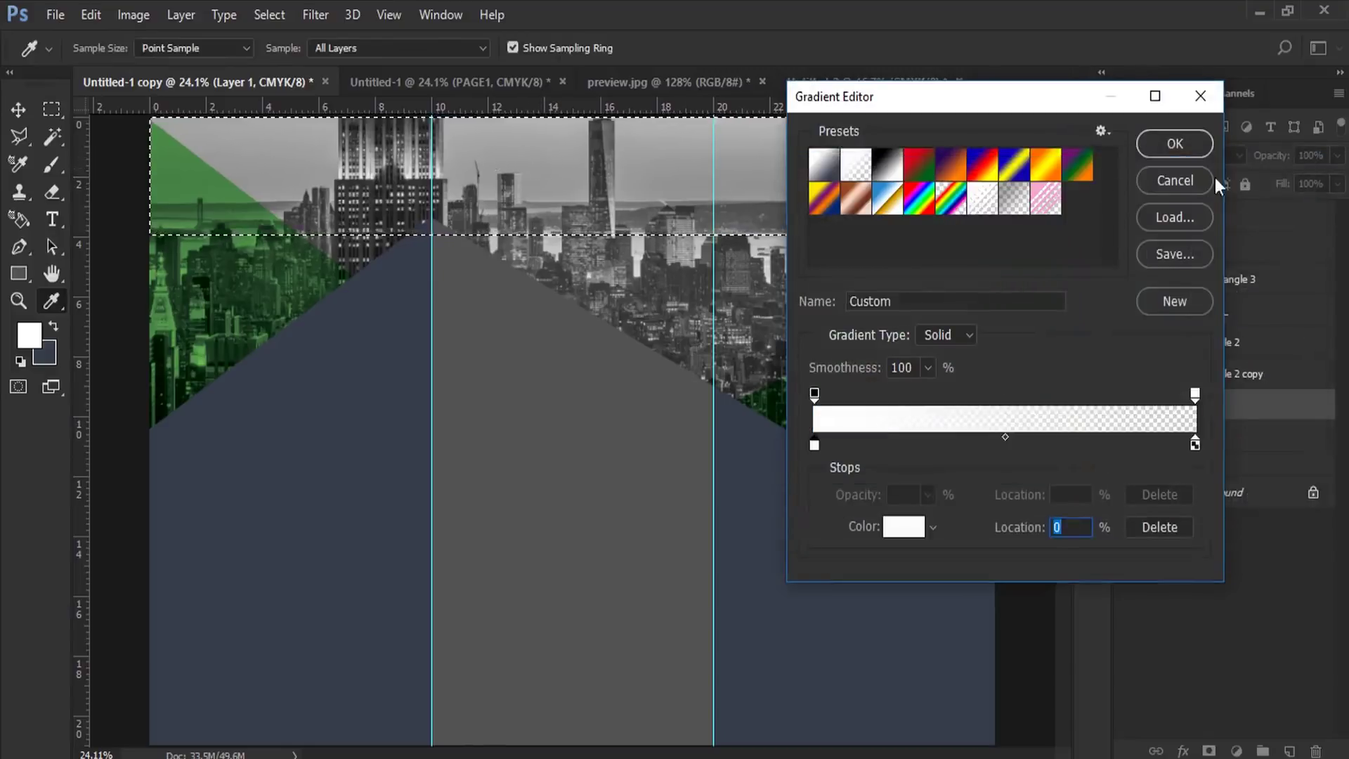
click(1174, 143)
Extend the top selection down to mid-photo with Transform Selection.
click(269, 14)
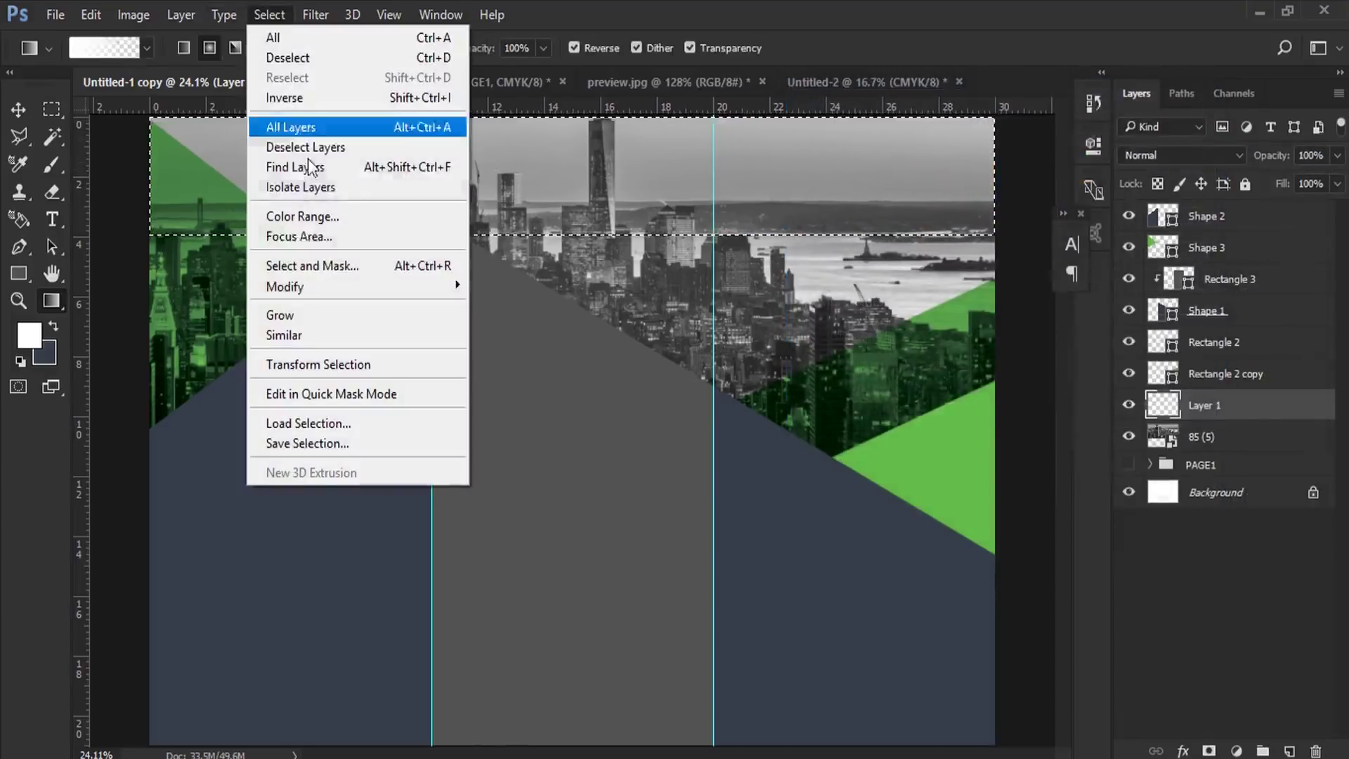
click(346, 363)
drag(573, 234, 572, 371)
key(Return)
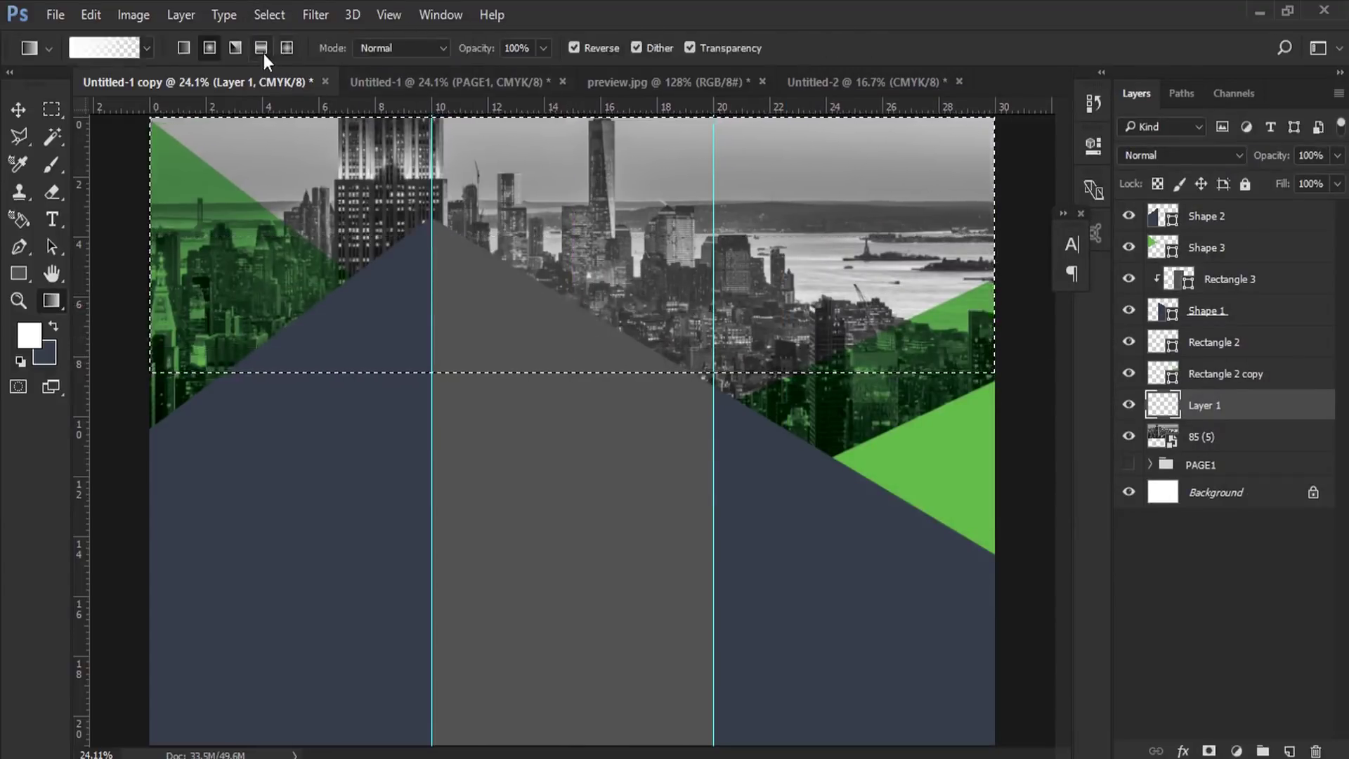
Draw a linear white fade down from the top edge with Reverse unchecked, then deselect.
click(183, 48)
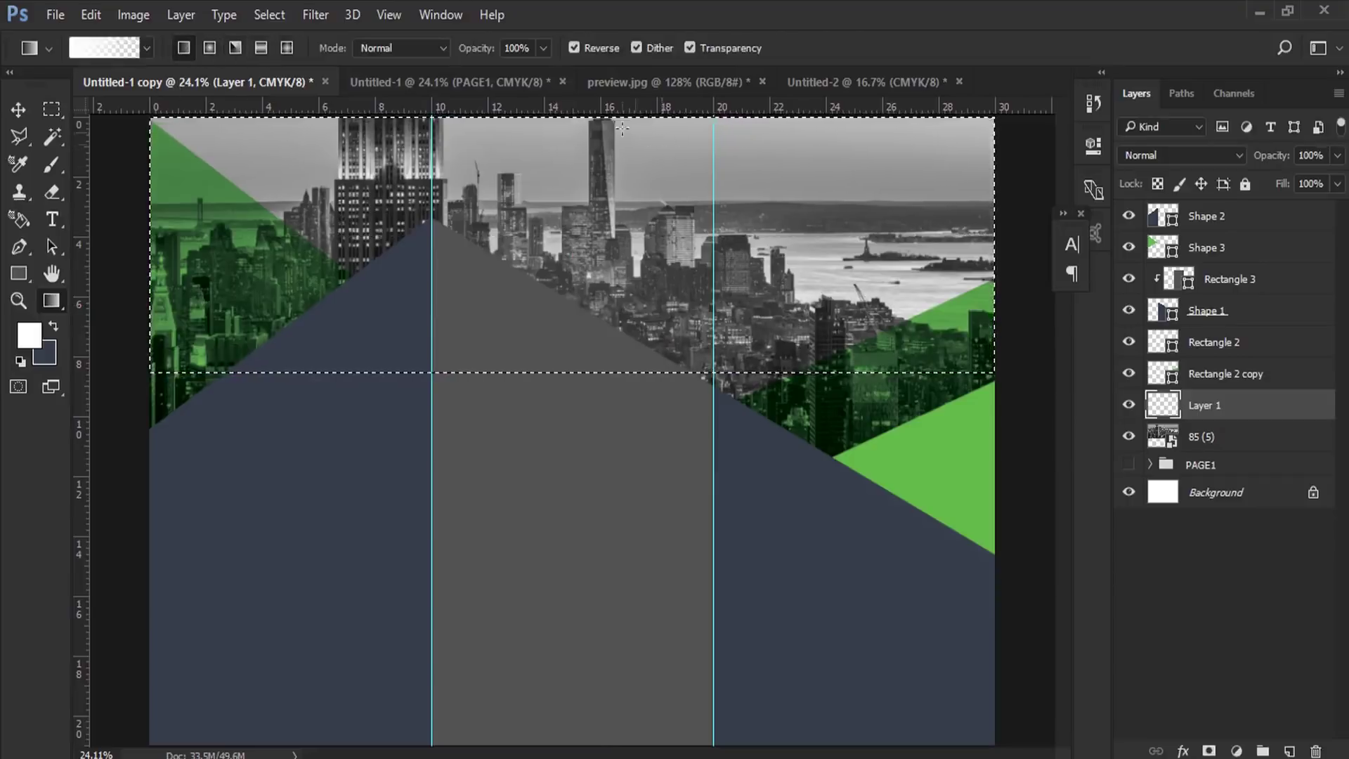
drag(545, 114, 545, 165)
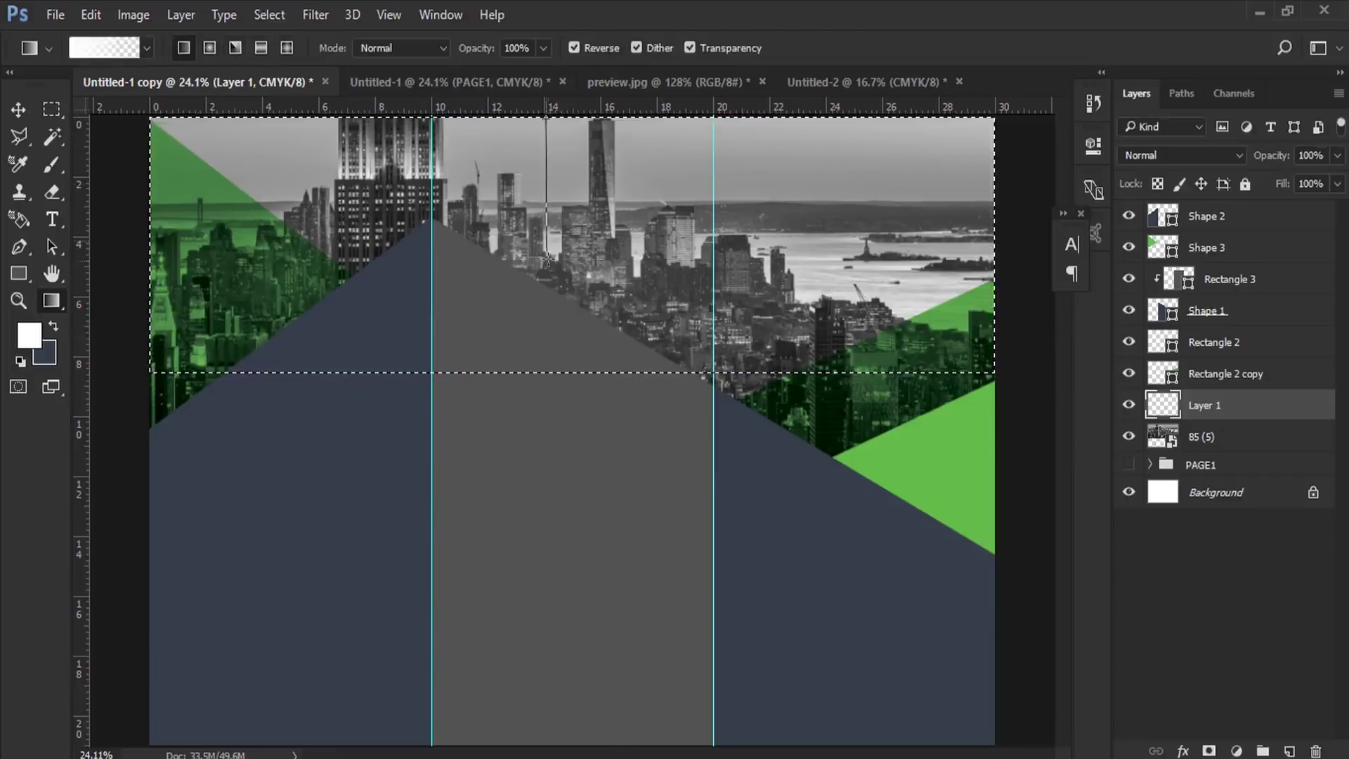
drag(546, 257, 546, 260)
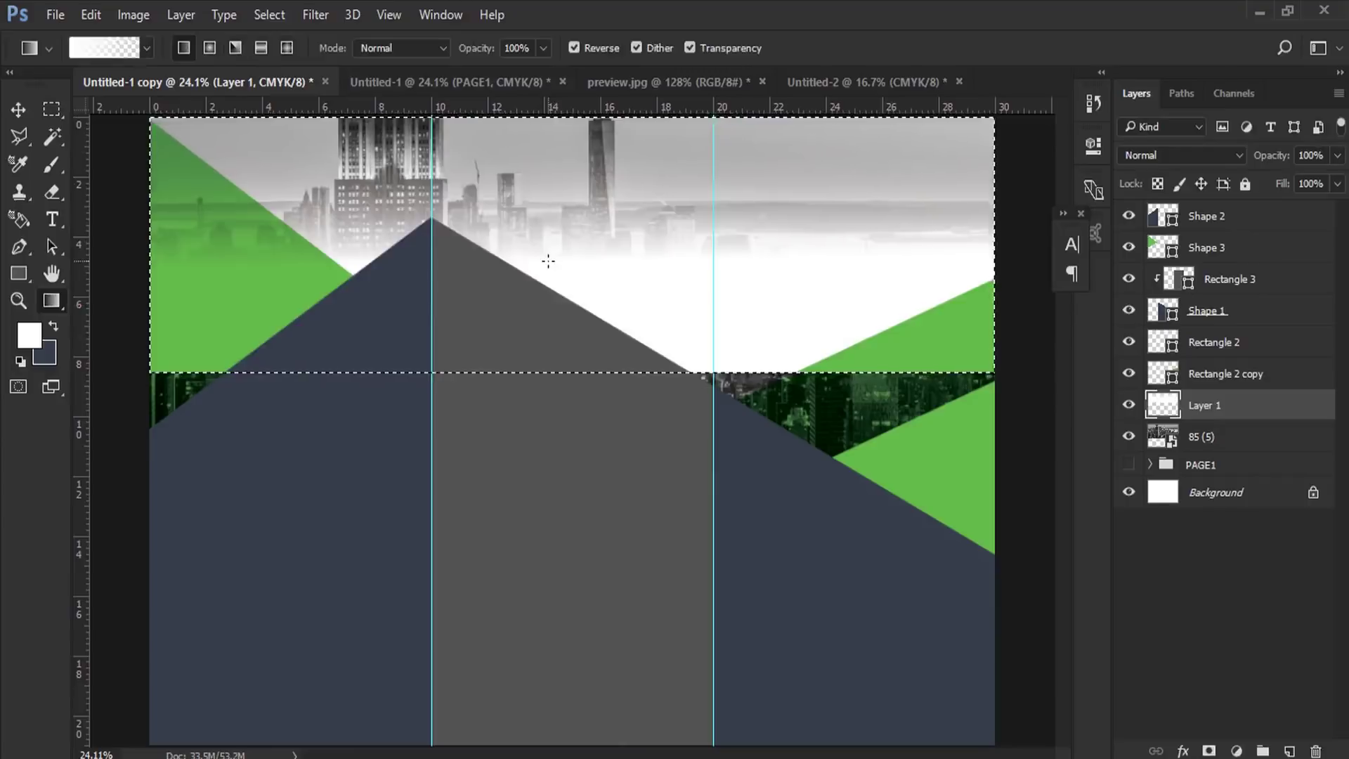
key(ctrl+z)
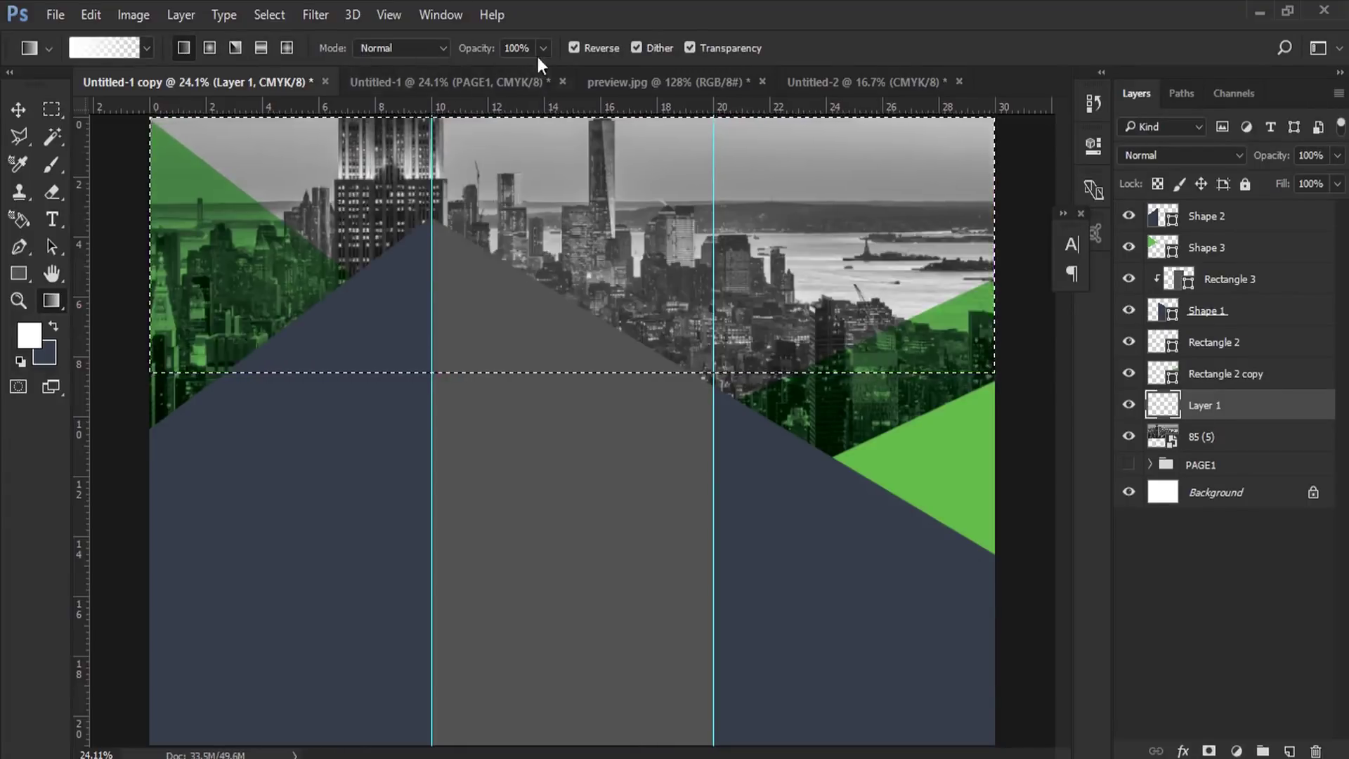
click(574, 48)
drag(535, 117, 539, 202)
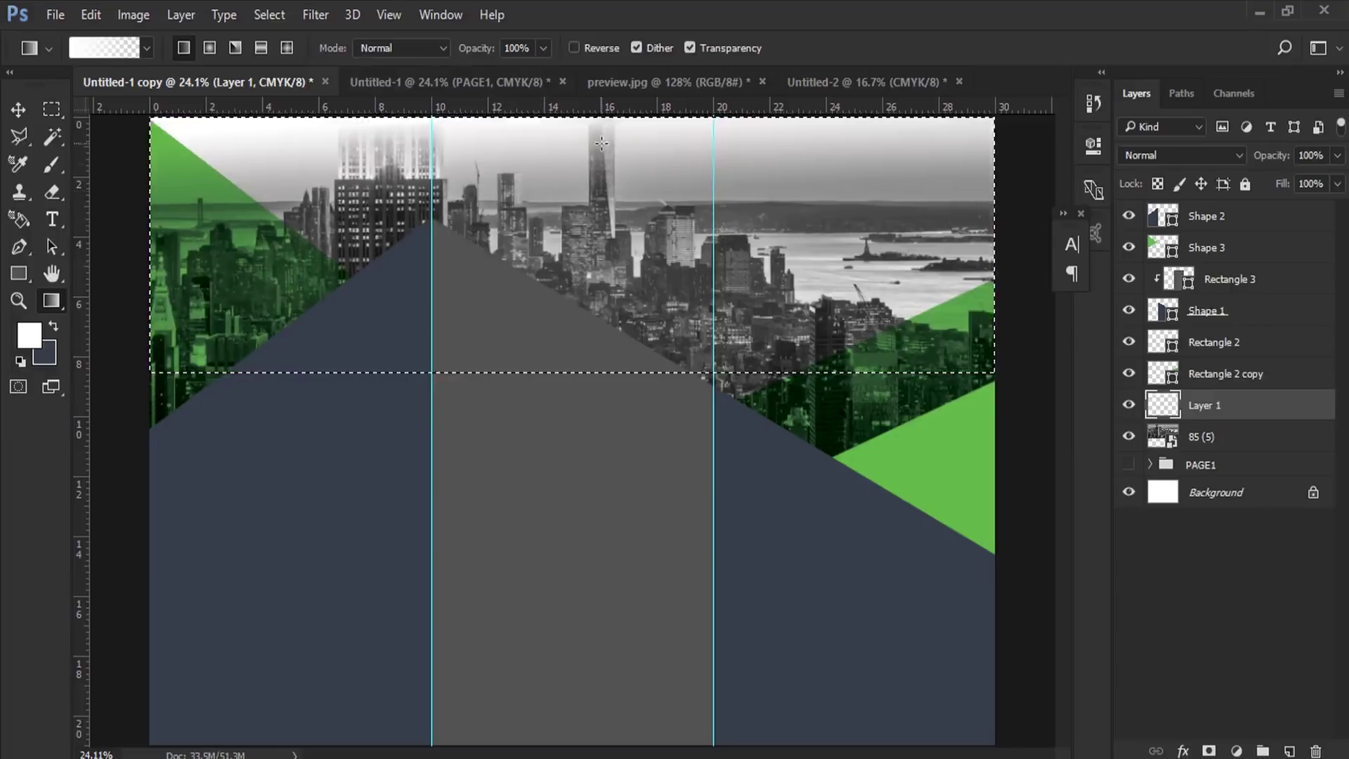
drag(602, 120, 599, 250)
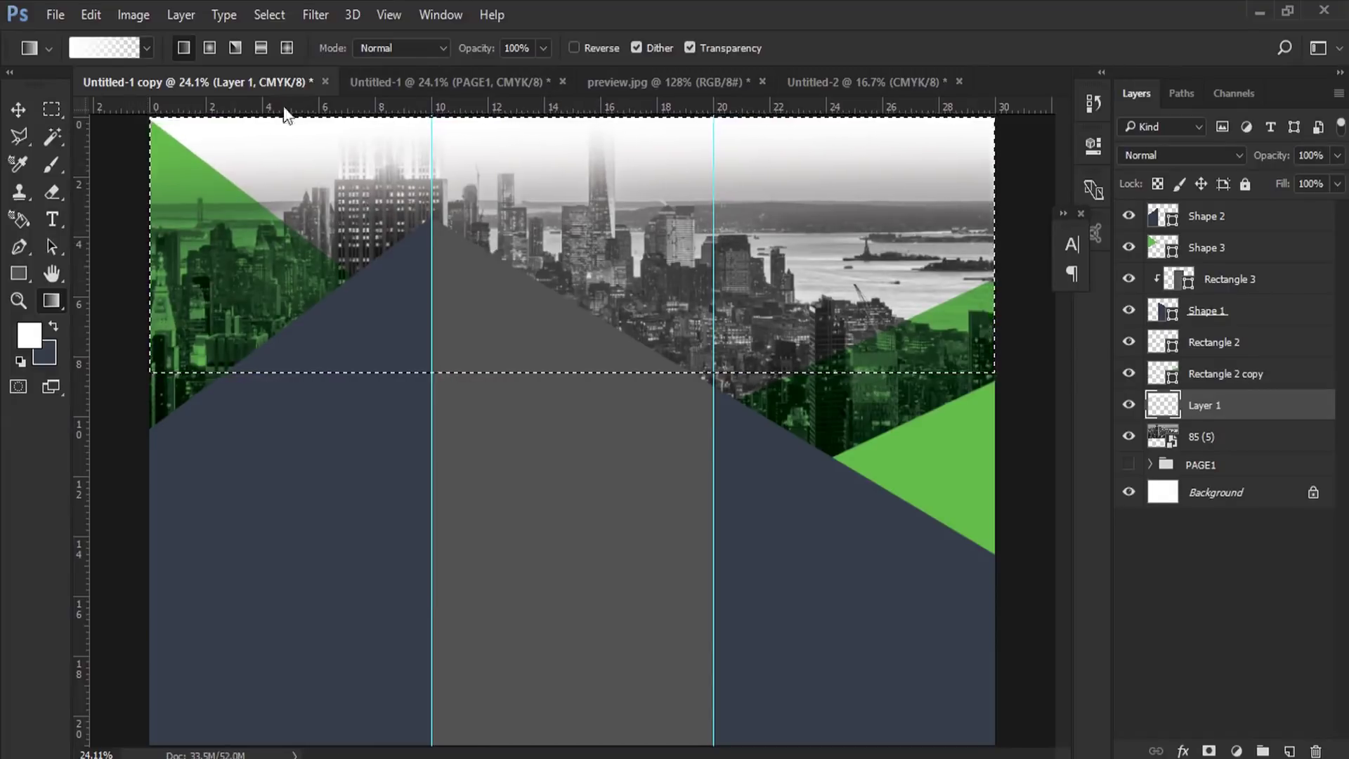
drag(556, 118, 557, 214)
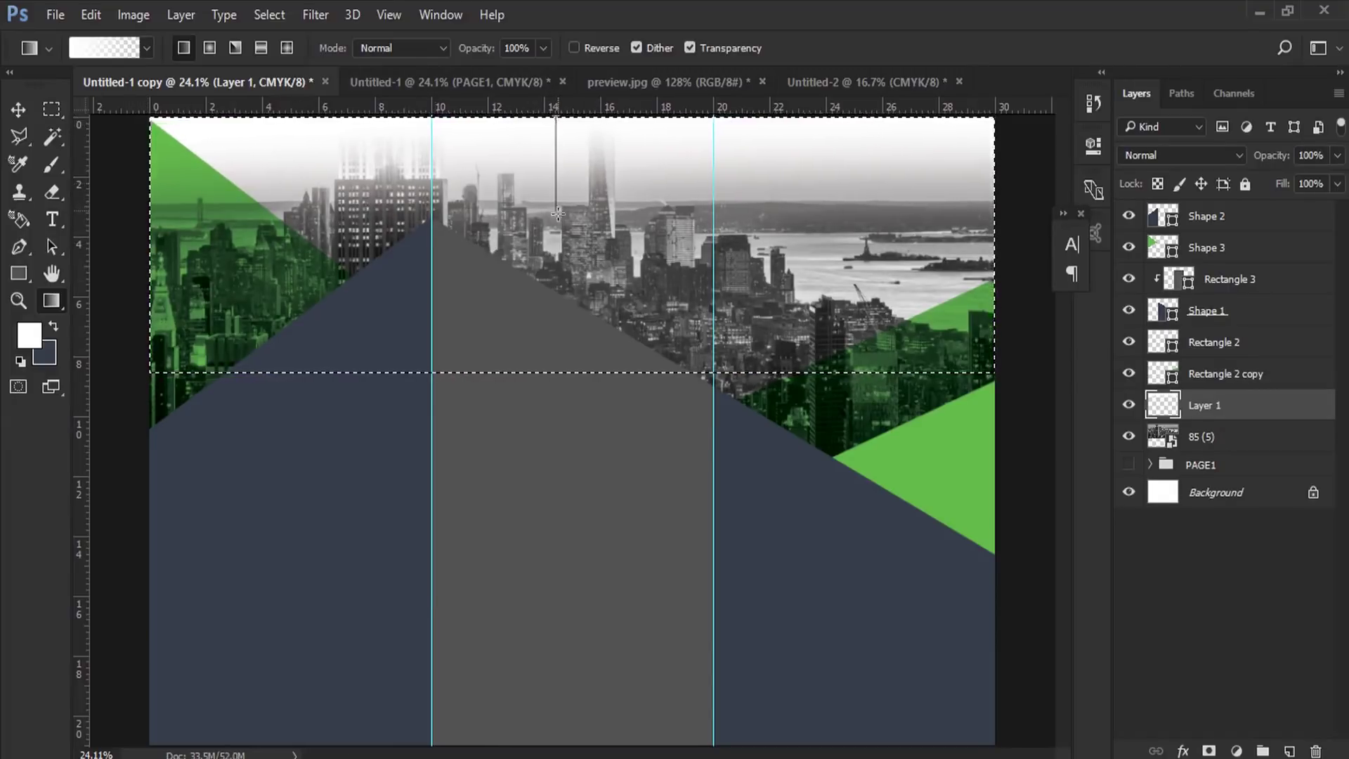
drag(560, 320, 560, 320)
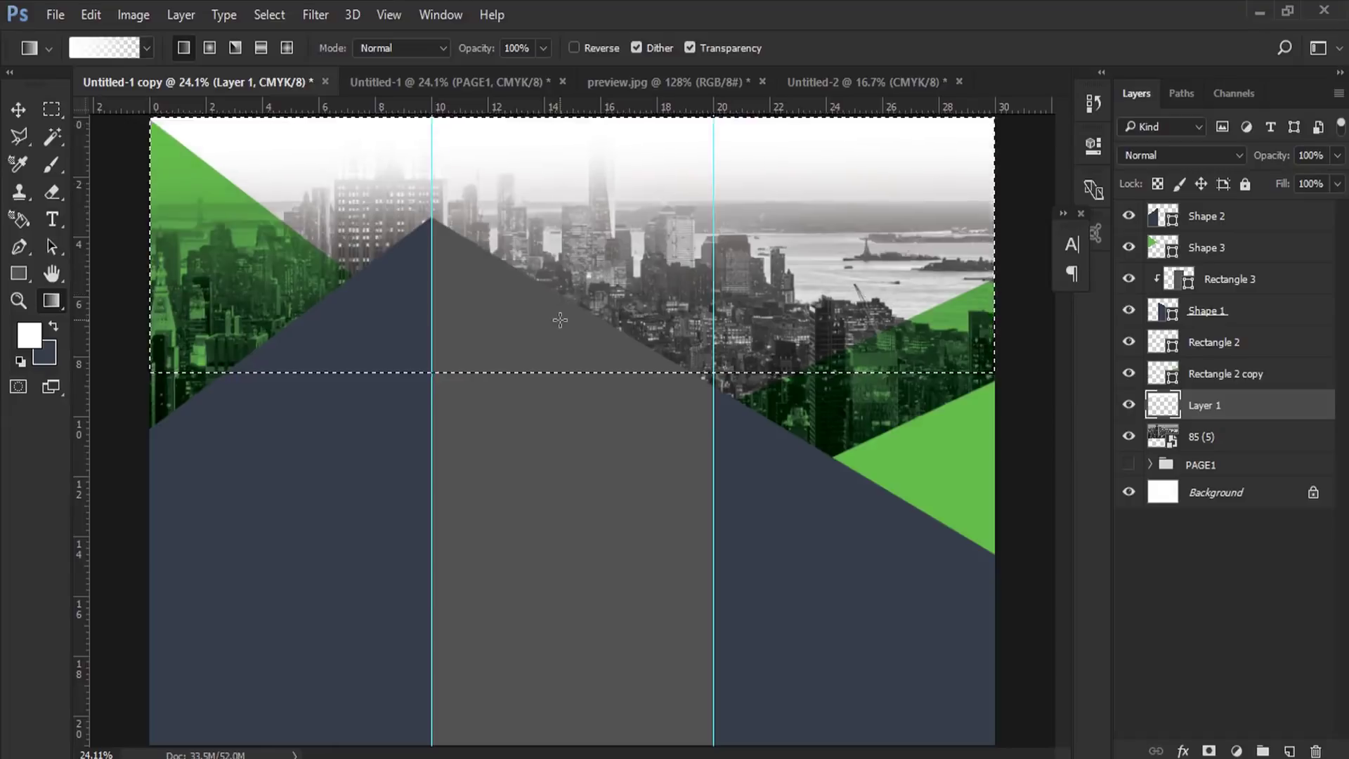
key(ctrl+d)
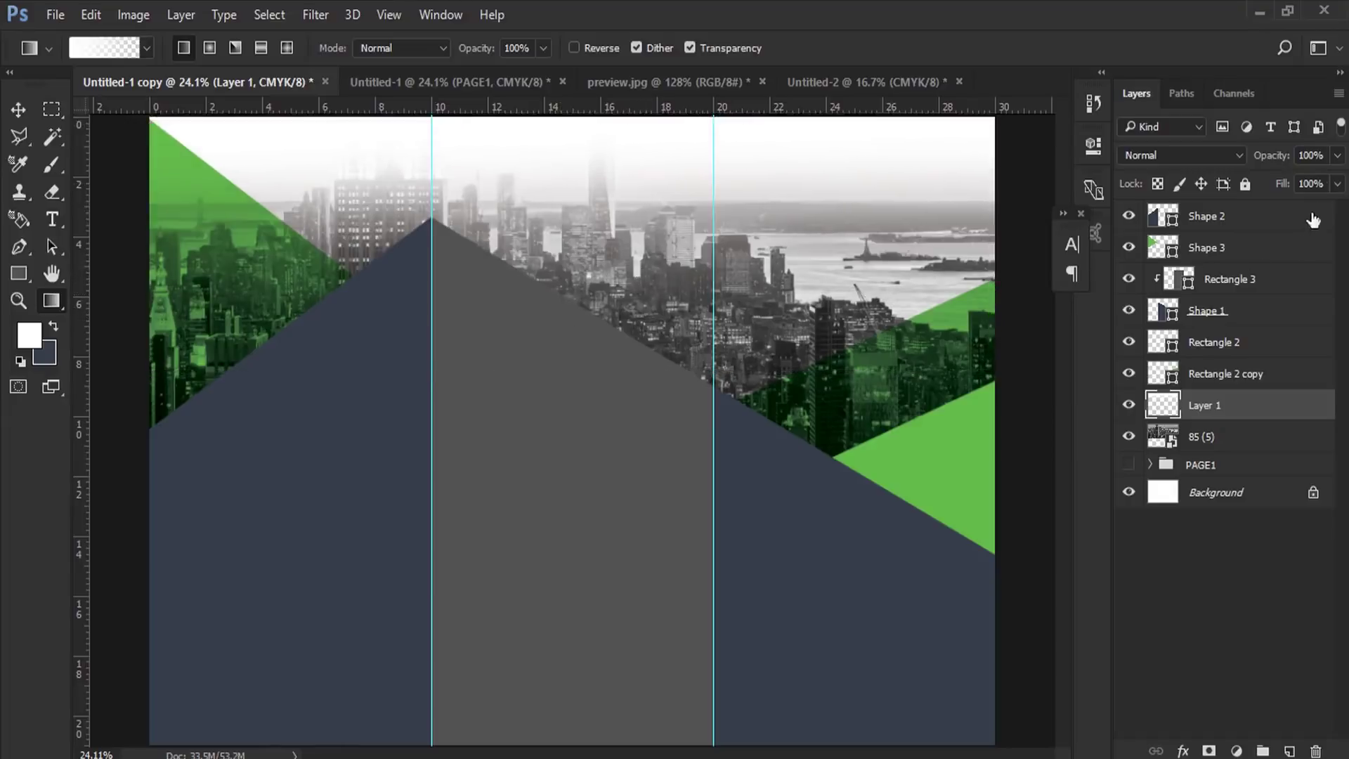
click(1339, 156)
drag(1295, 178, 1332, 186)
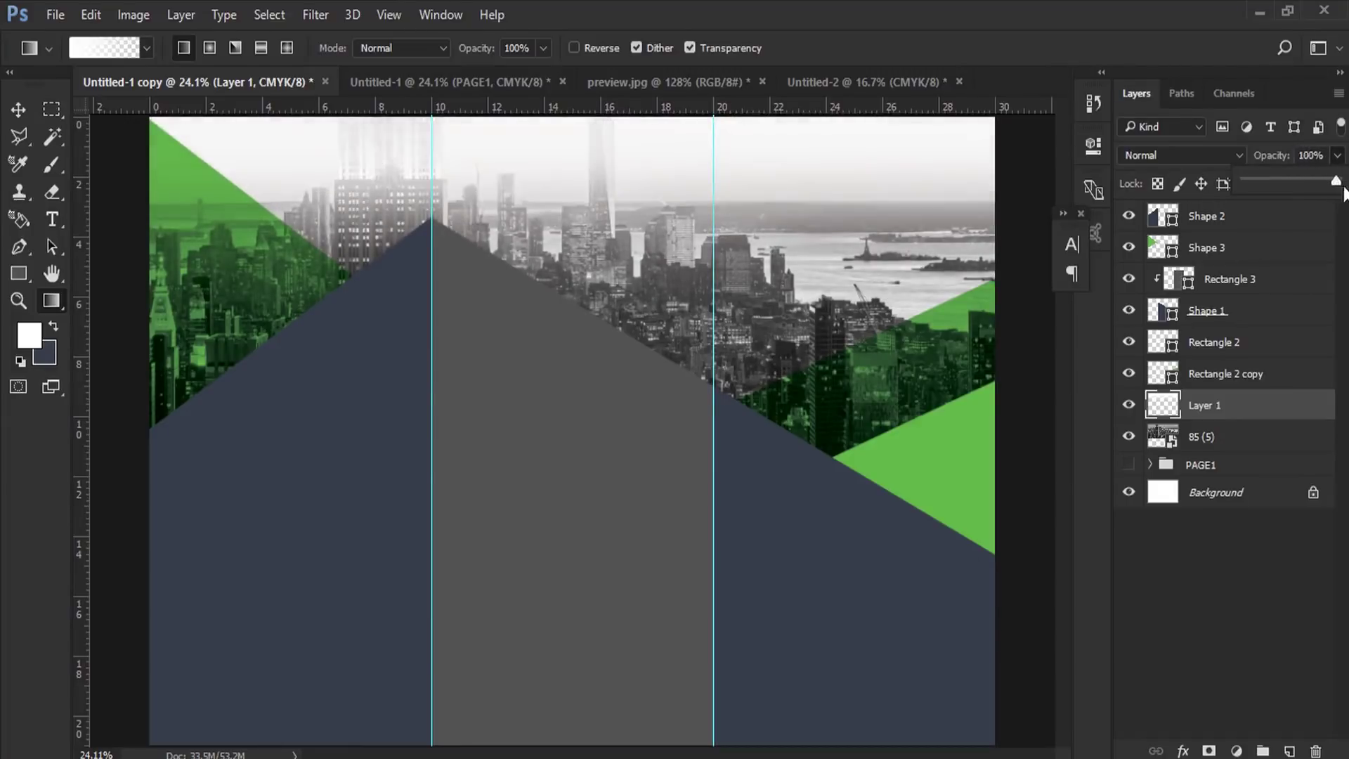
Add a layer mask to Layer 1 and set the Brush tool to 23% opacity.
click(1210, 410)
click(1209, 750)
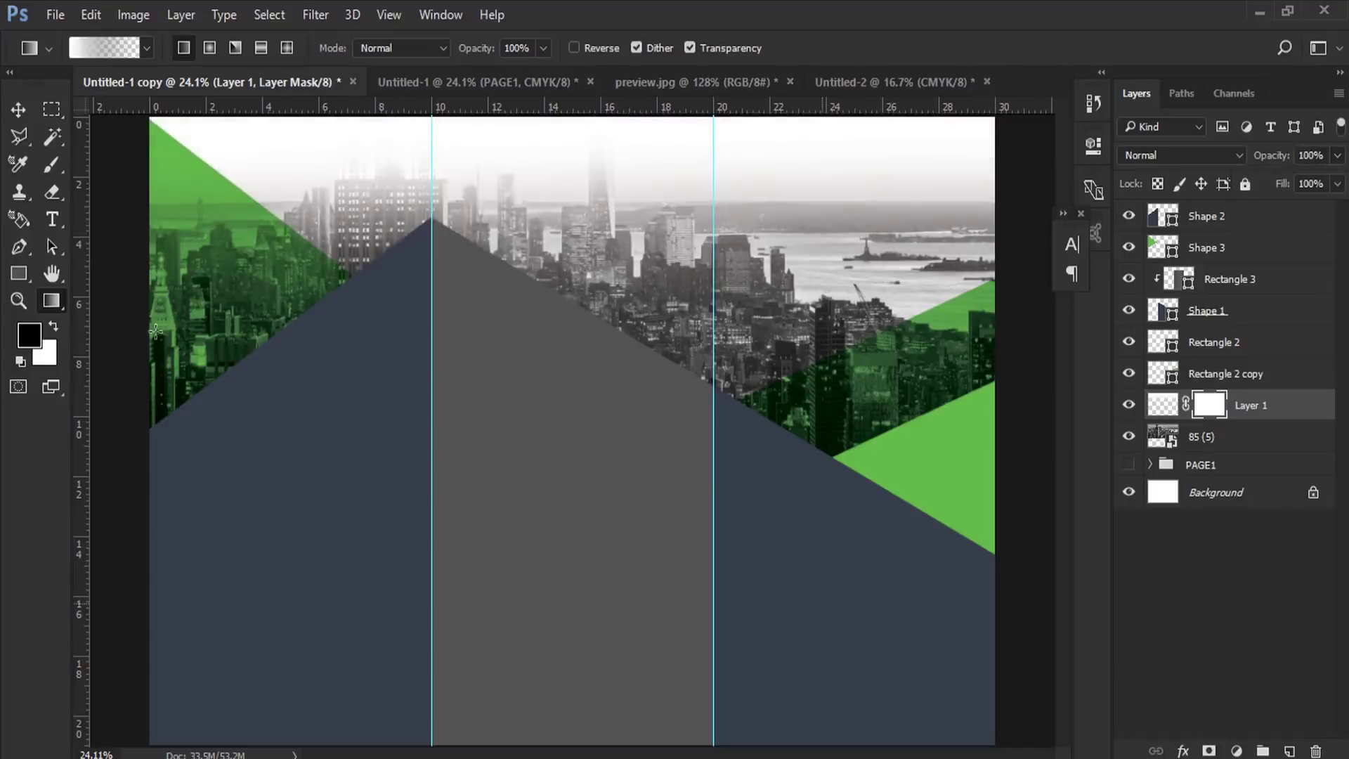
right_click(51, 163)
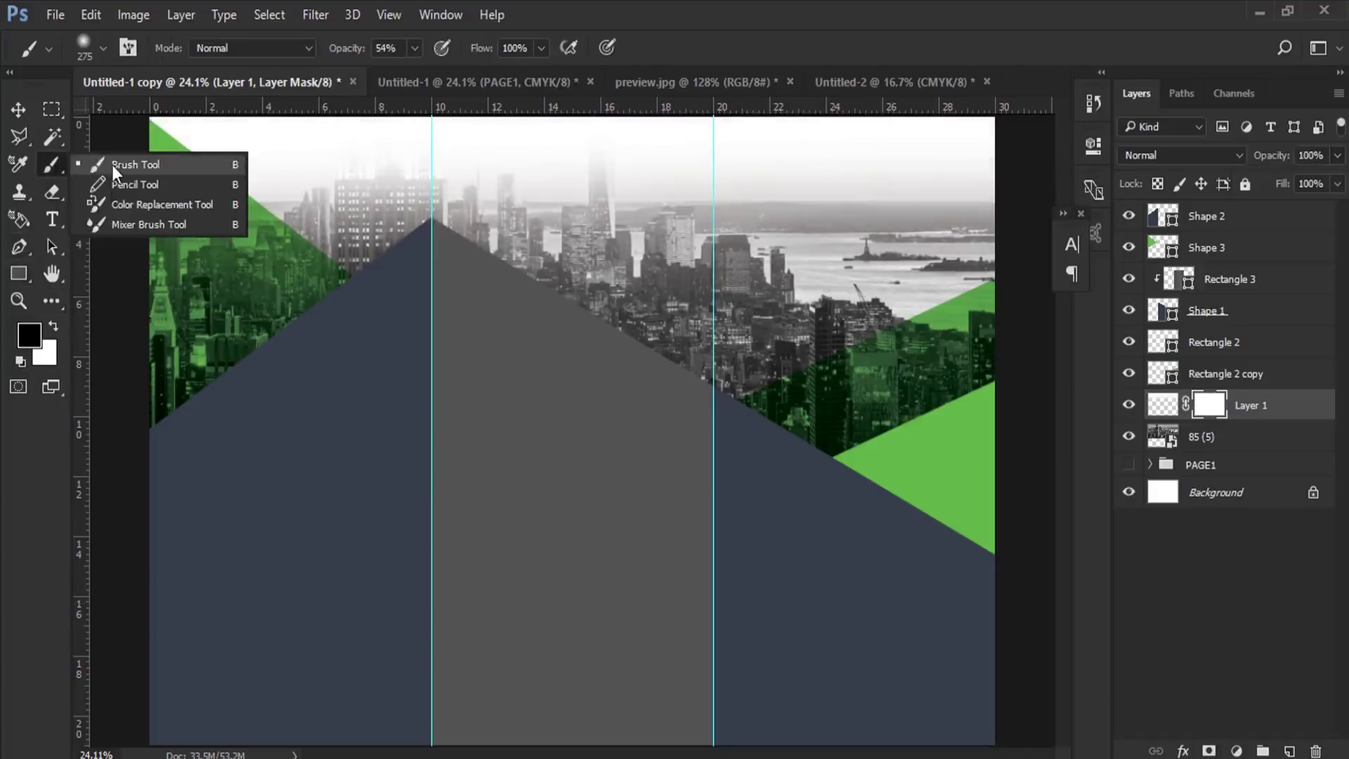
click(112, 165)
click(413, 48)
drag(411, 53, 386, 75)
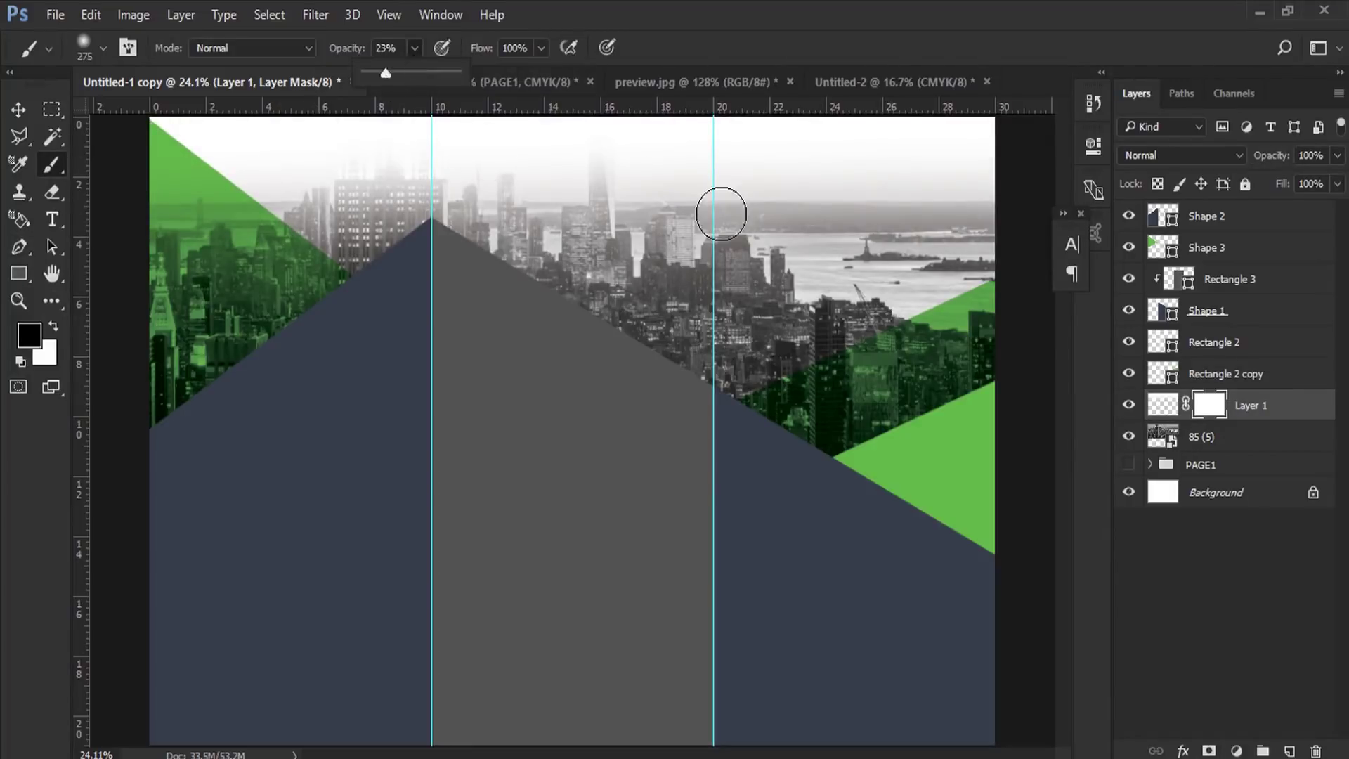
Enlarge the soft brush to 1811 px and paint the mask to restore faded buildings.
right_click(733, 222)
click(933, 191)
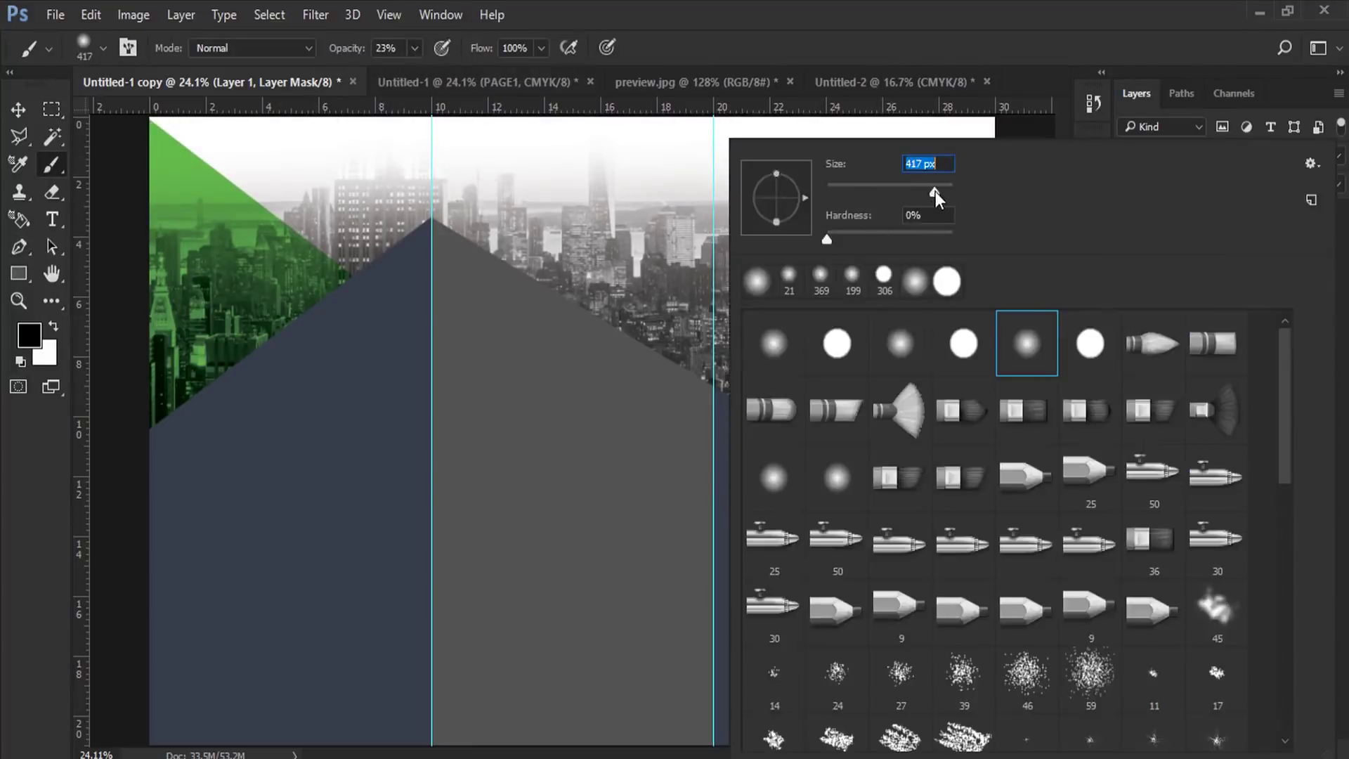
key(Return)
right_click(726, 251)
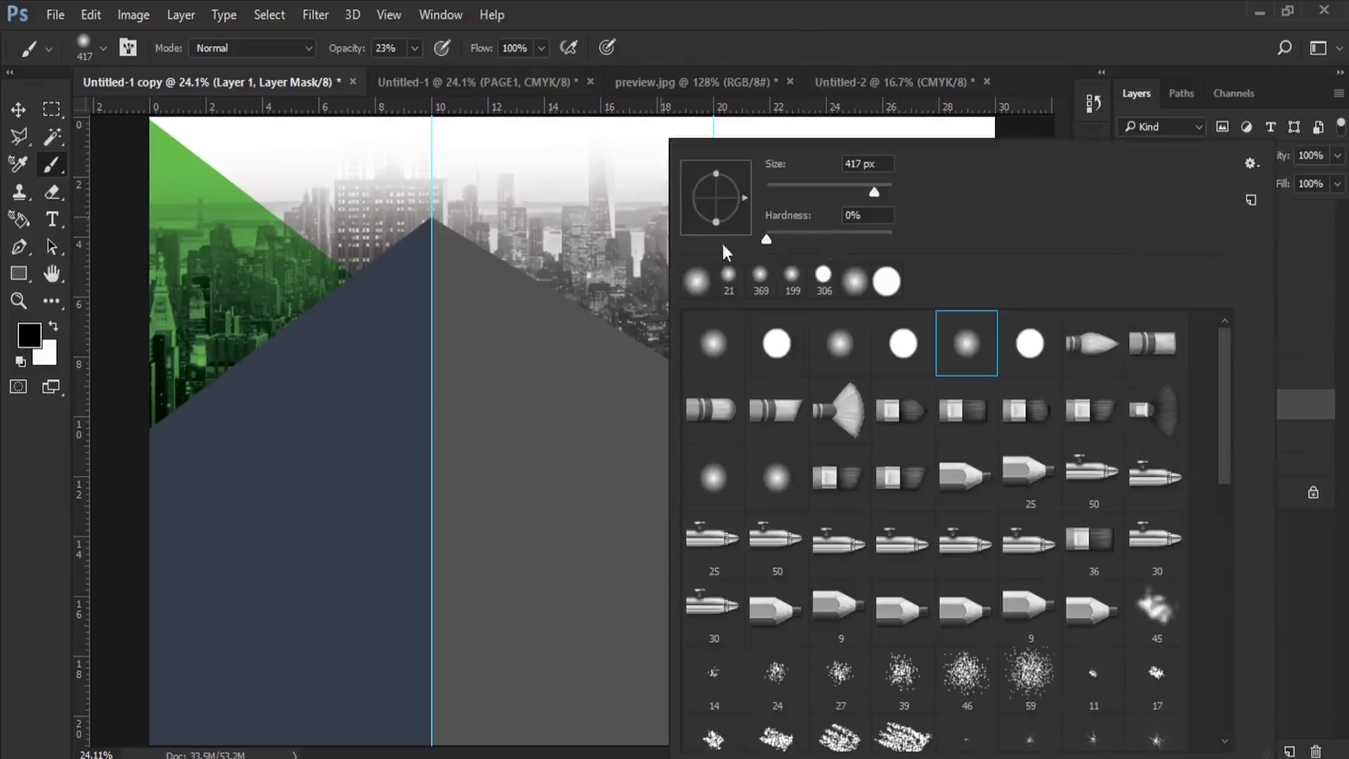
key(Return)
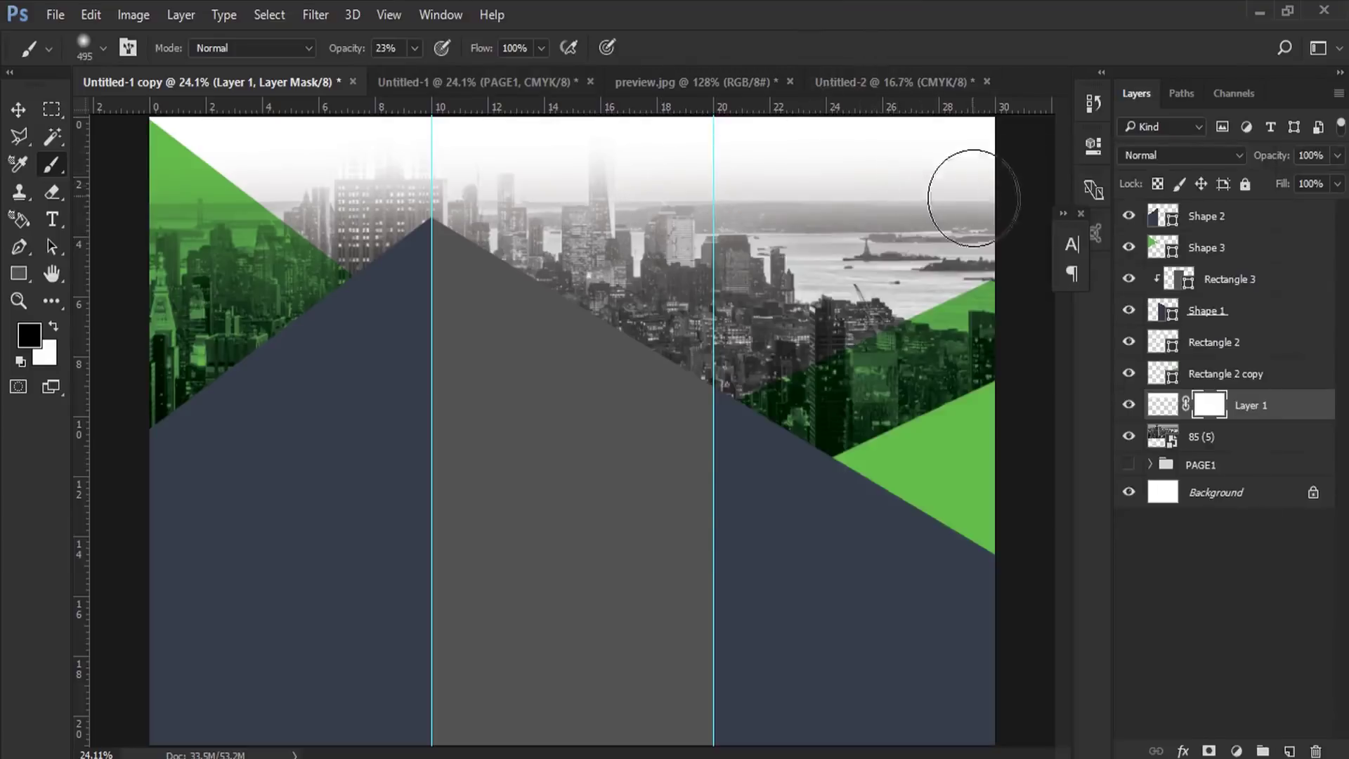
right_click(688, 186)
drag(912, 194, 914, 132)
key(Return)
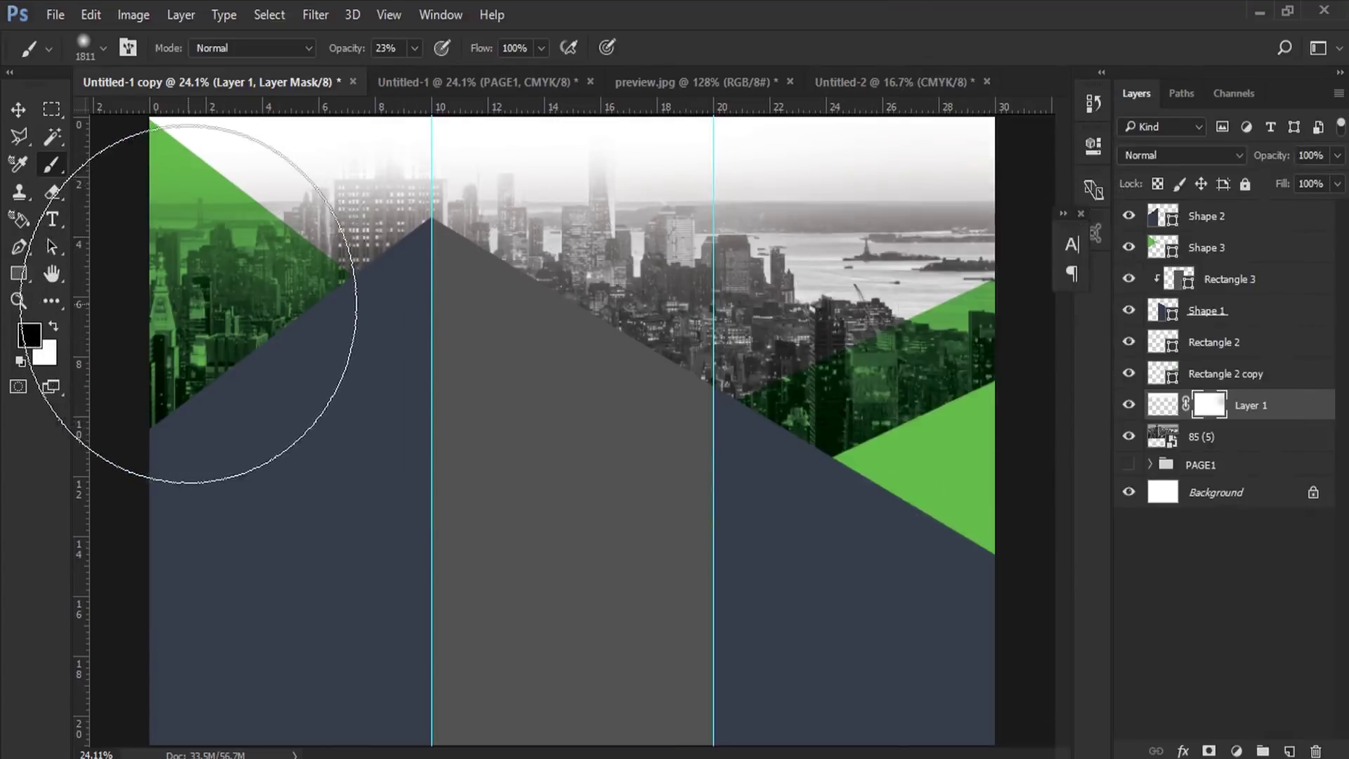
drag(365, 148, 618, 148)
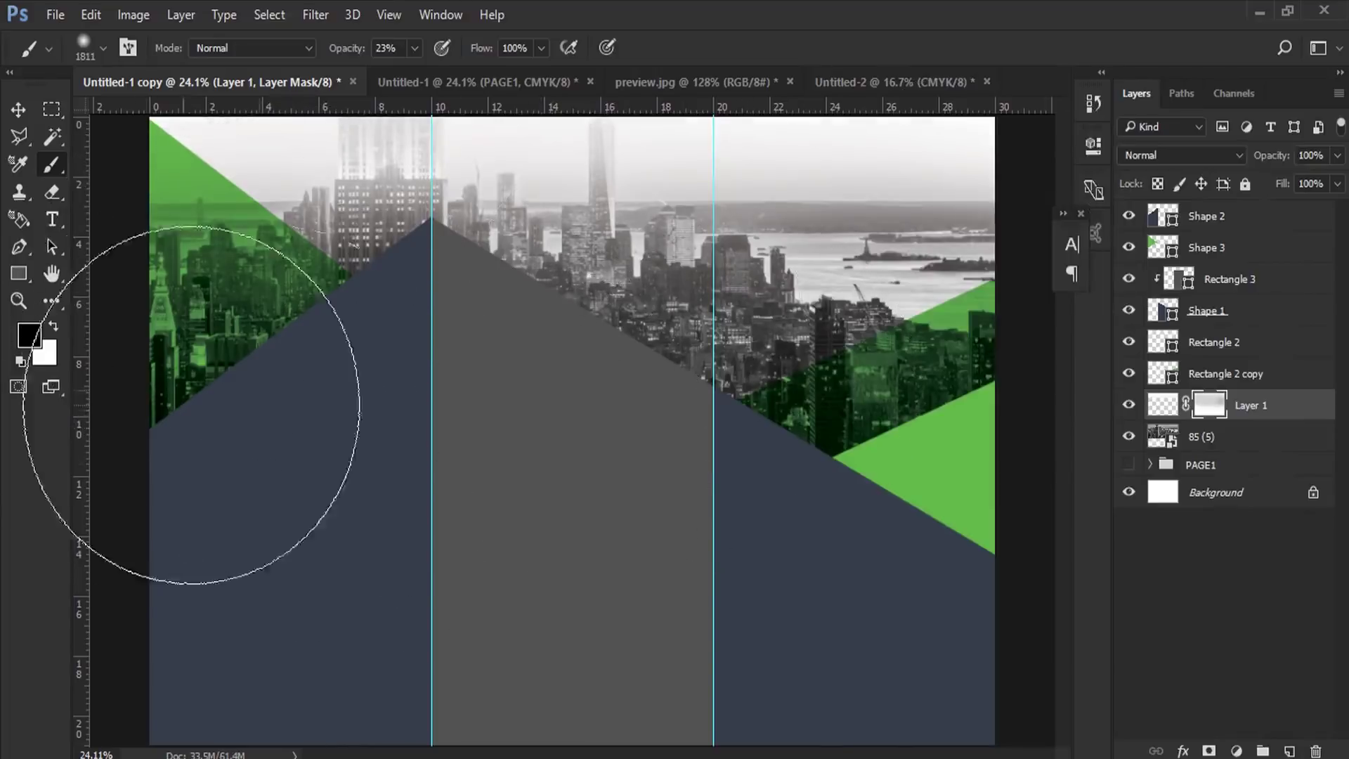
click(1162, 404)
click(1128, 405)
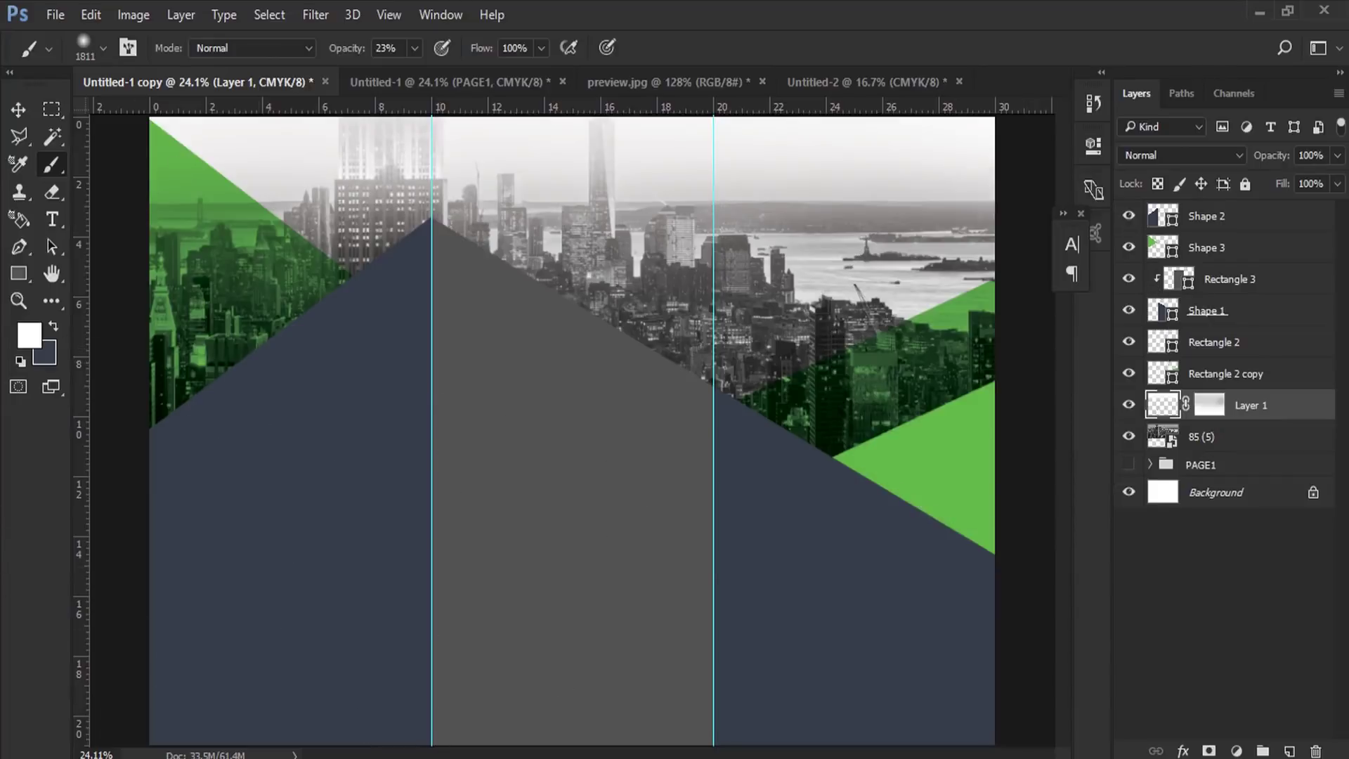
Copy the line 'Creative corporate business' from the Word document.
click(660, 703)
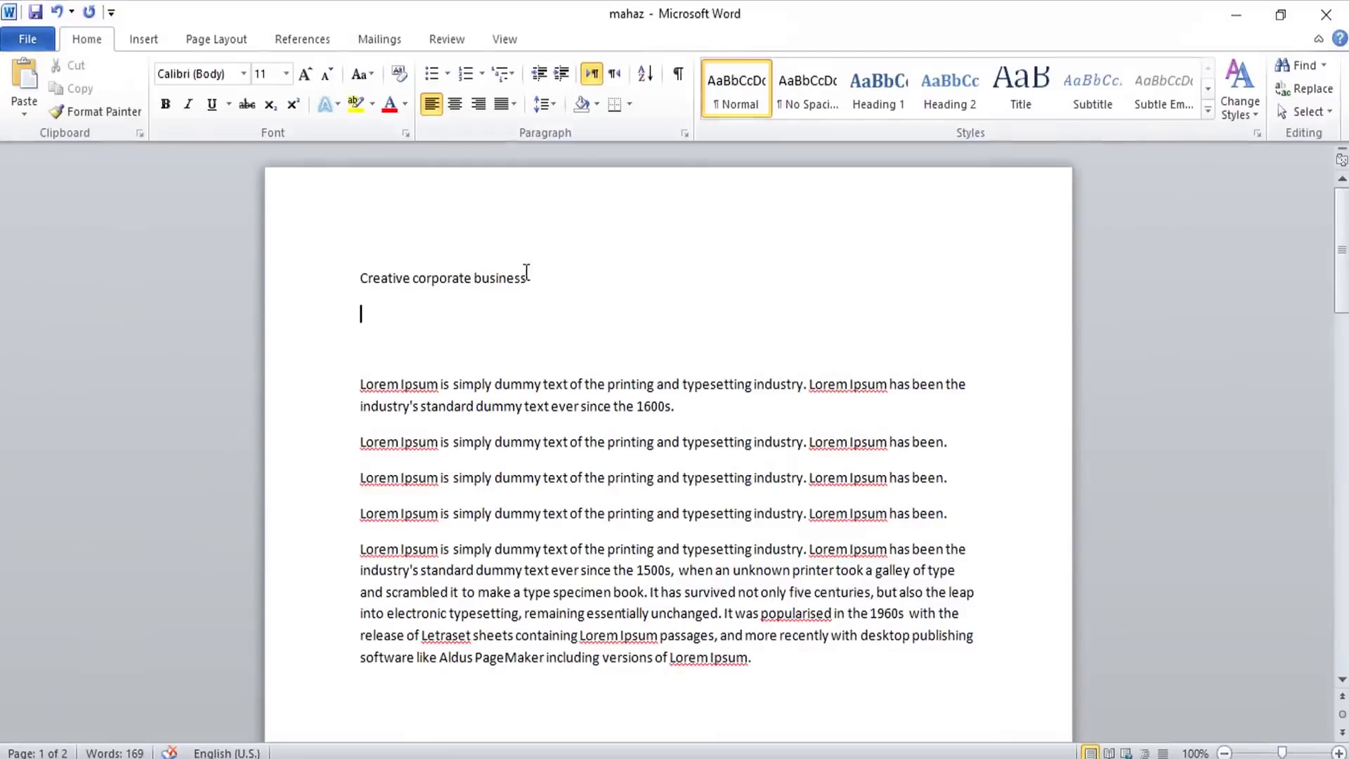
drag(526, 271, 361, 278)
right_click(361, 280)
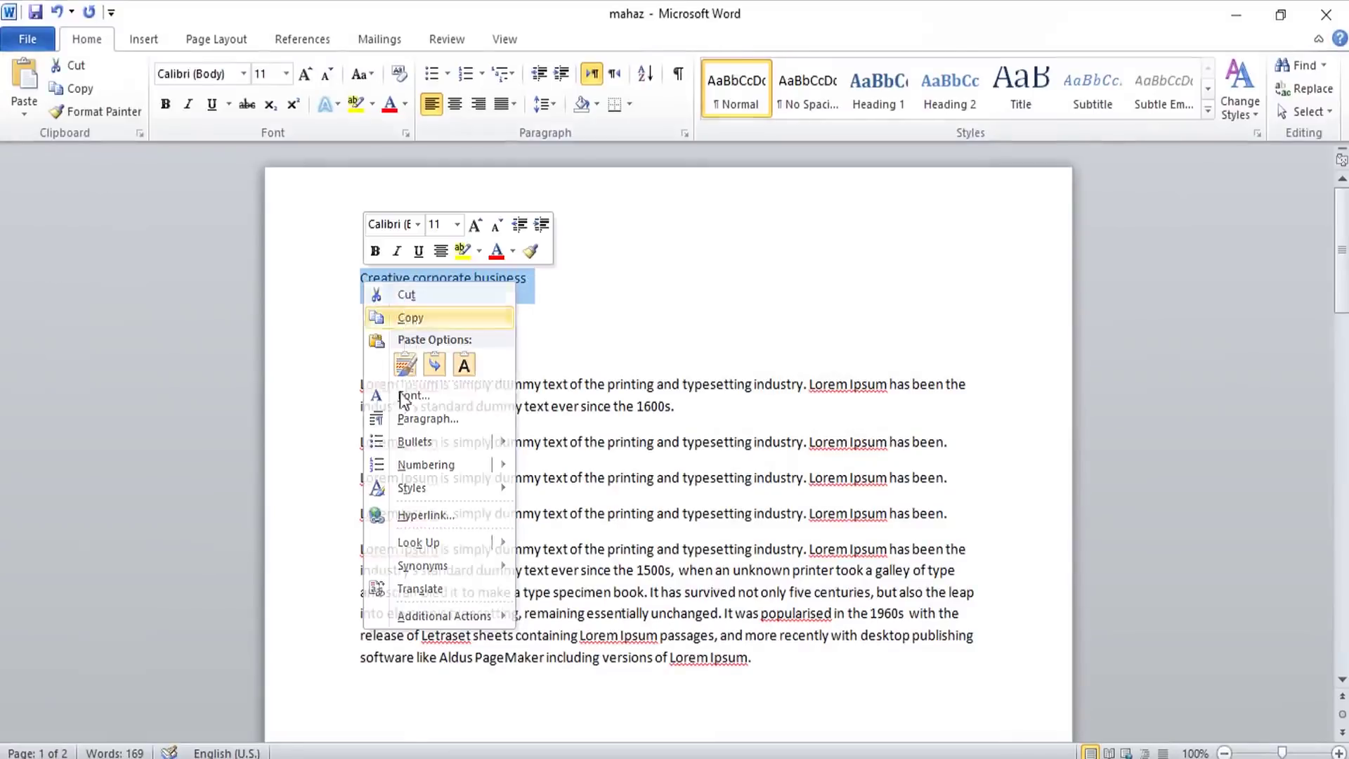
click(410, 317)
key(alt+Tab)
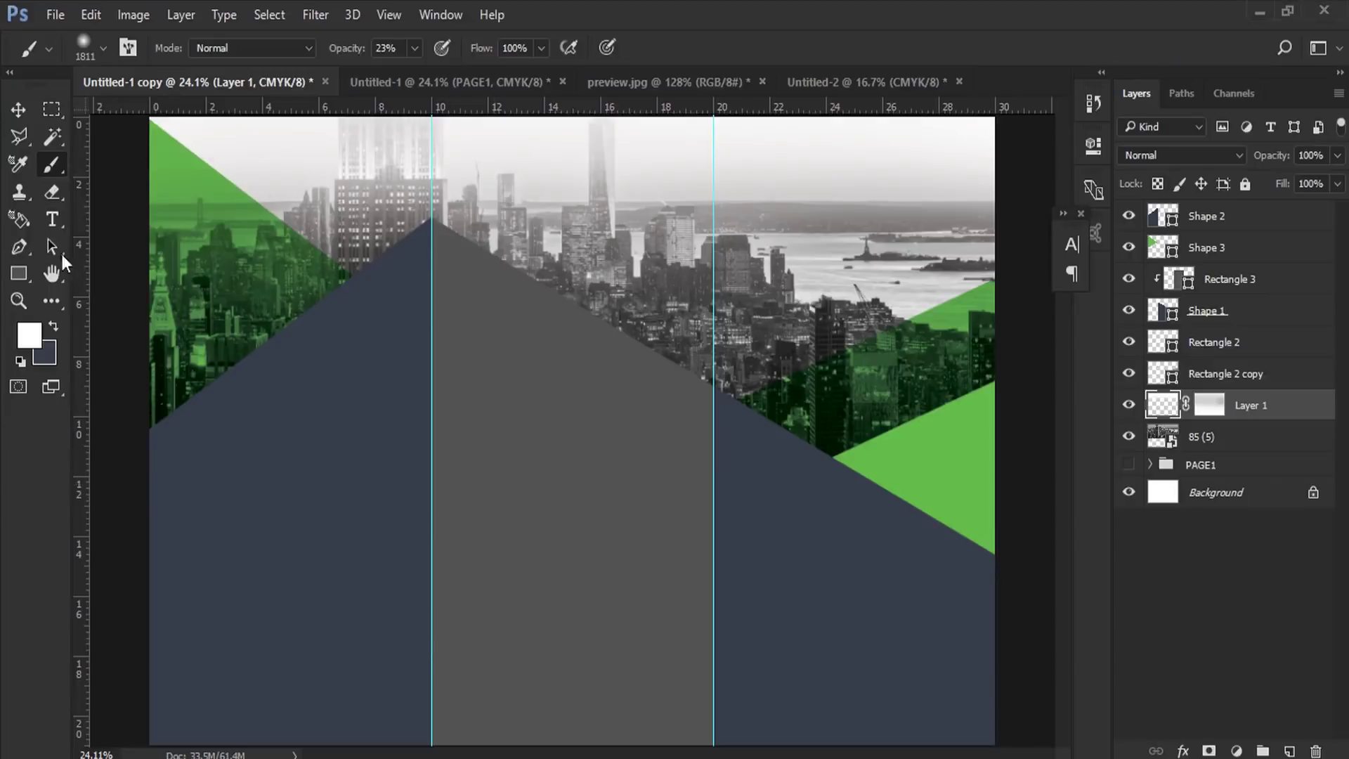
Paste 'Creative corporate business' as 28 pt text and move it onto the dark lower-right panel.
click(53, 231)
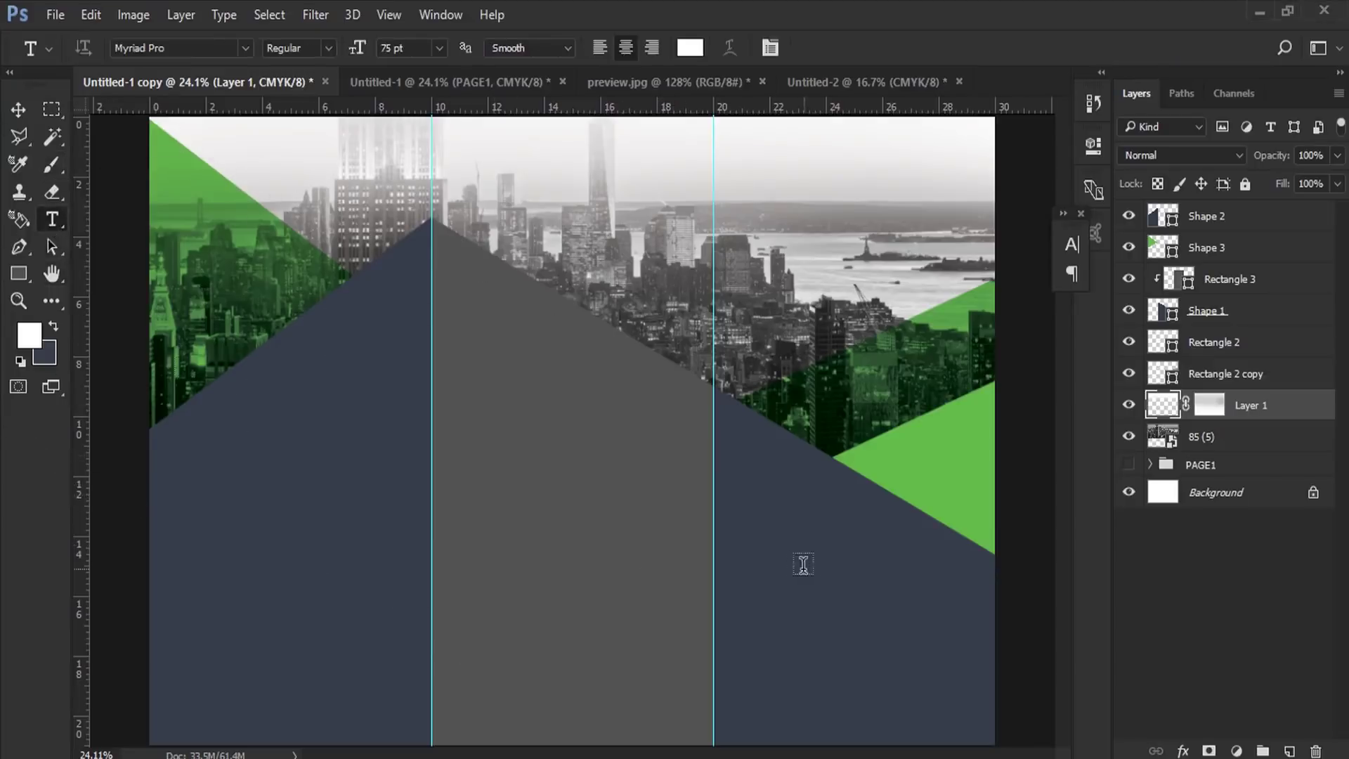
click(1238, 220)
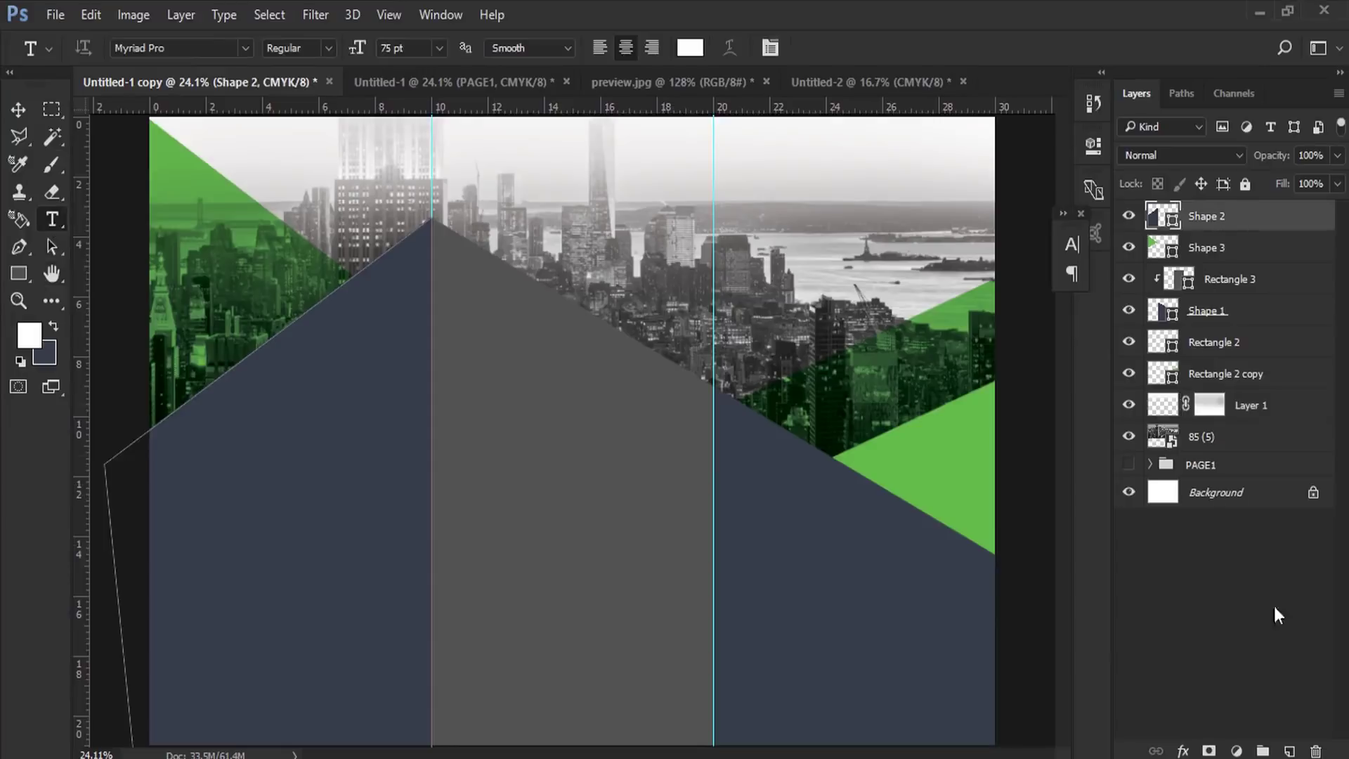
click(778, 557)
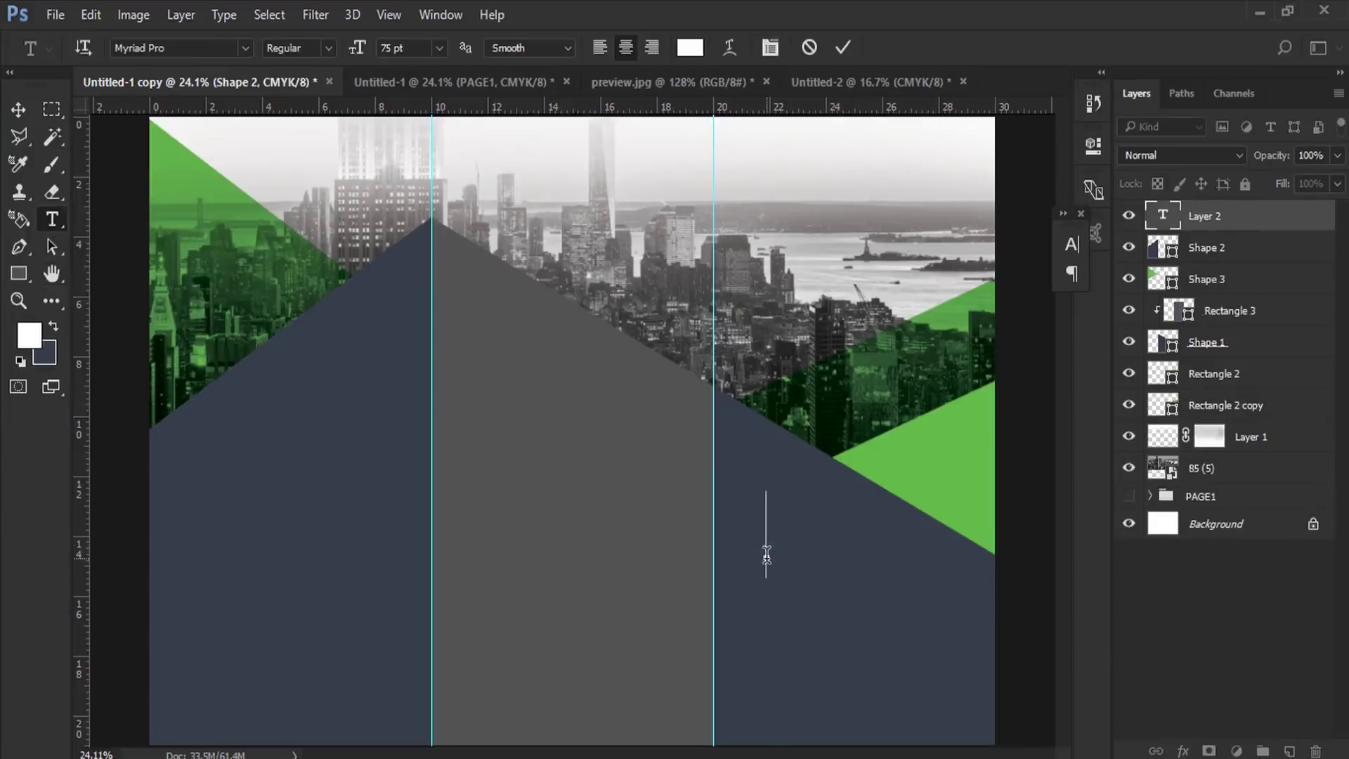
right_click(819, 411)
click(861, 184)
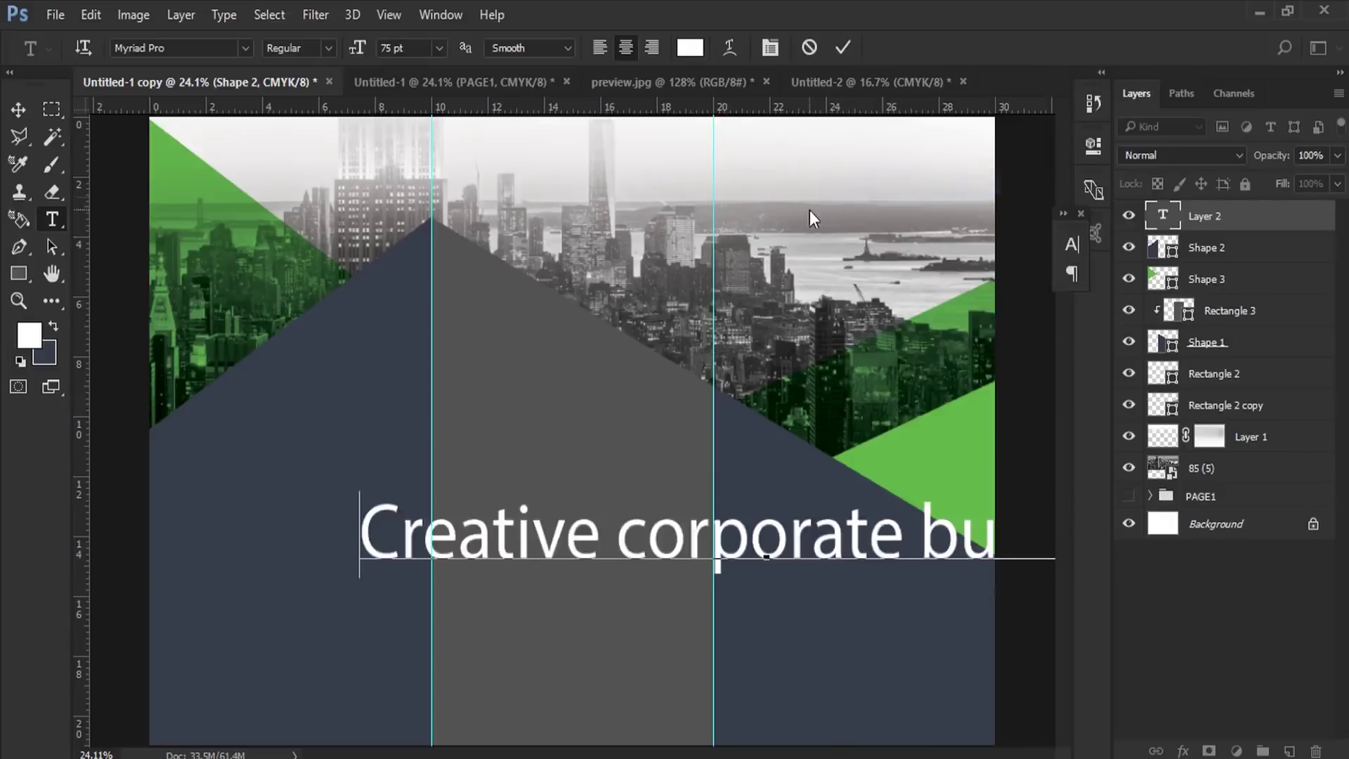
key(ctrl+a)
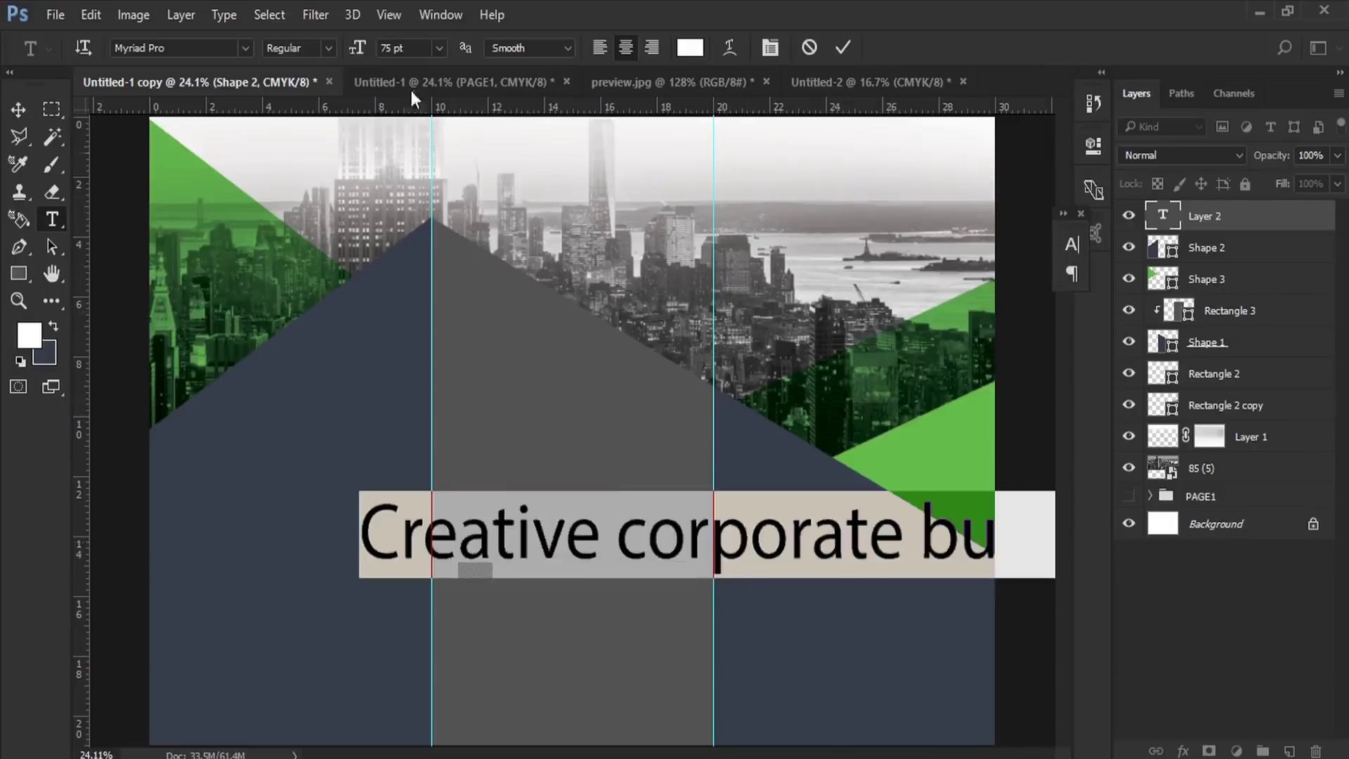
drag(358, 47, 312, 56)
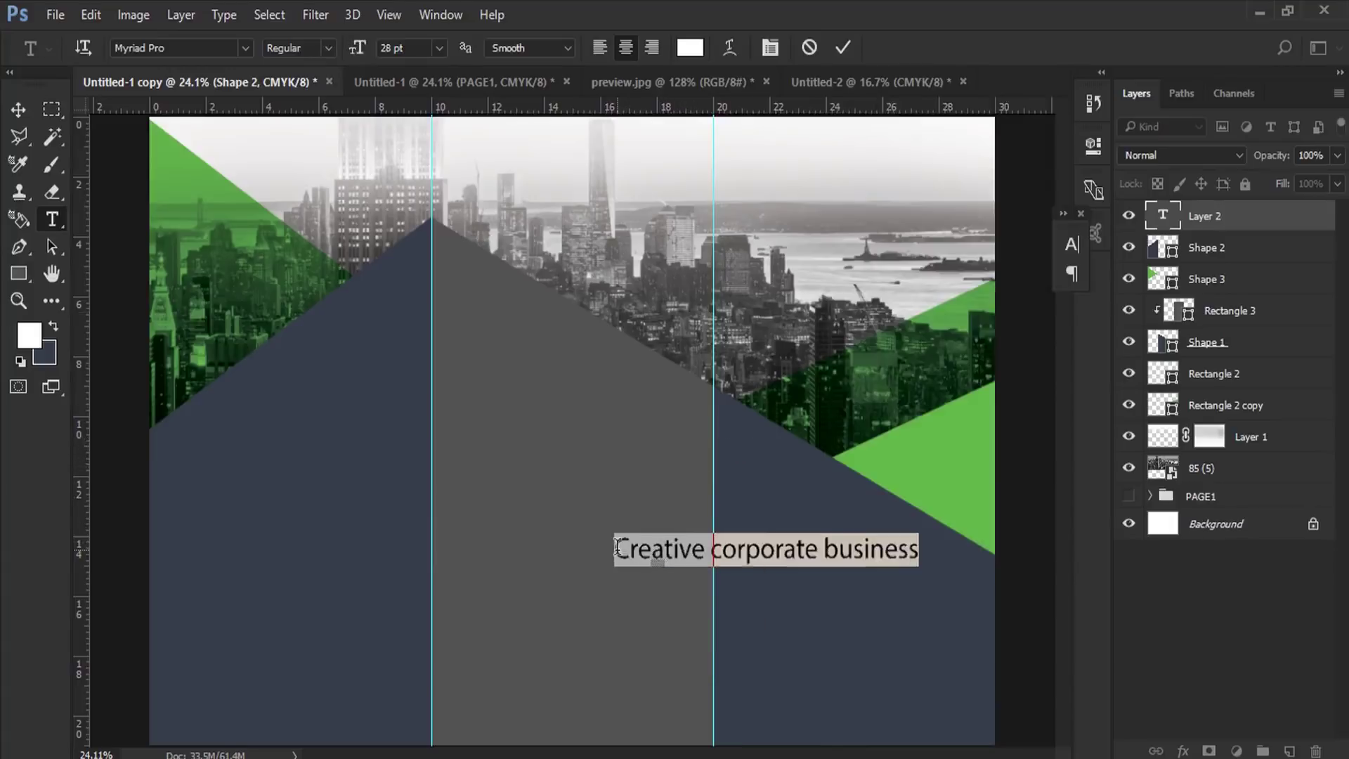
click(19, 109)
mouse_move(813, 543)
mouse_down()
mouse_move(891, 529)
mouse_move(921, 542)
mouse_up()
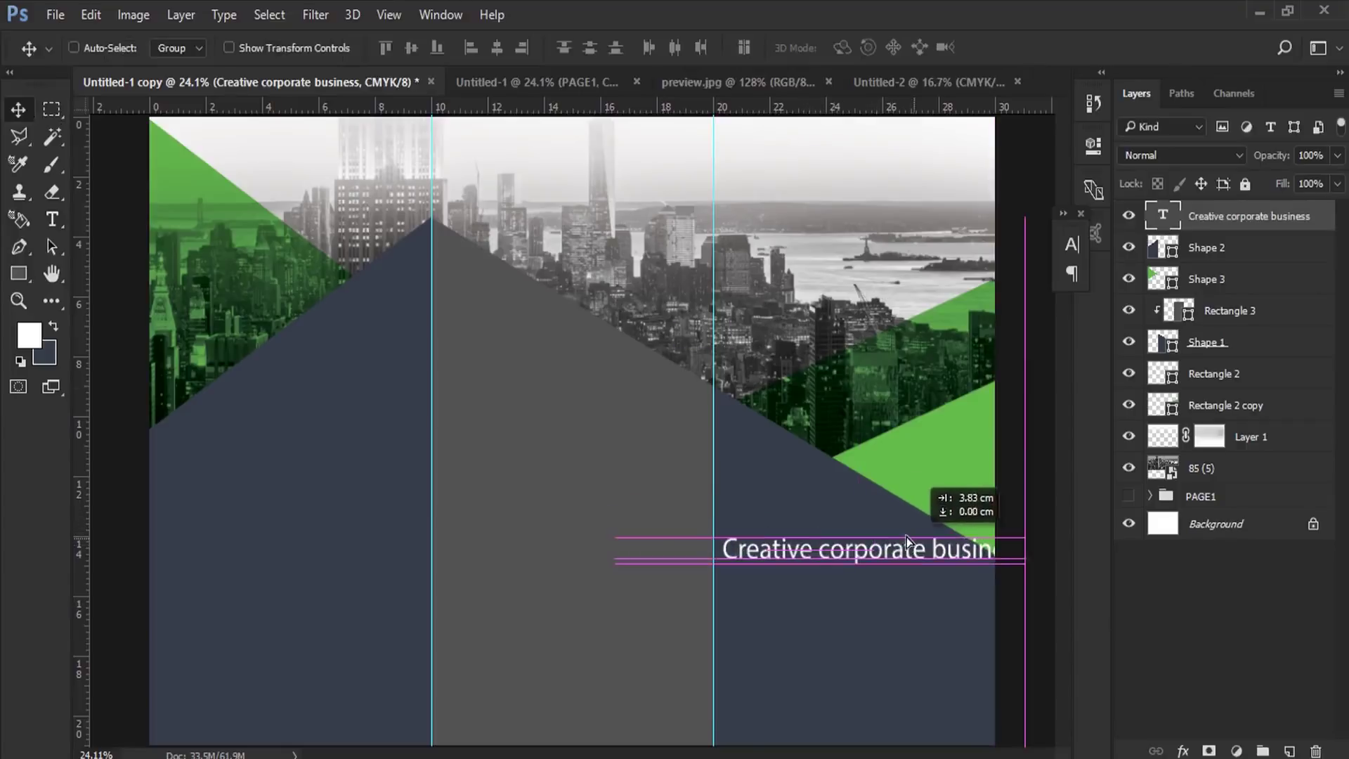
Zoom in on the title and set it to All Caps in the Character panel.
key(z)
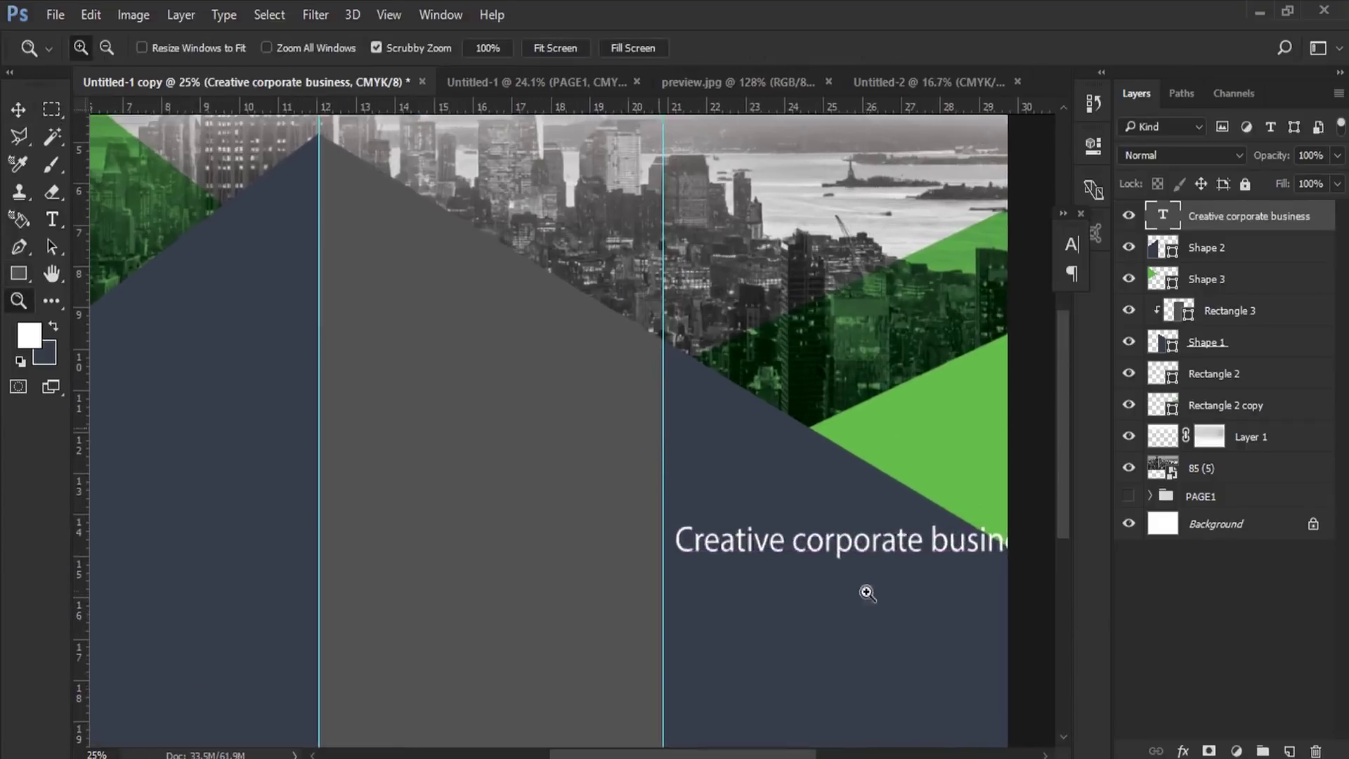
click(864, 590)
click(51, 223)
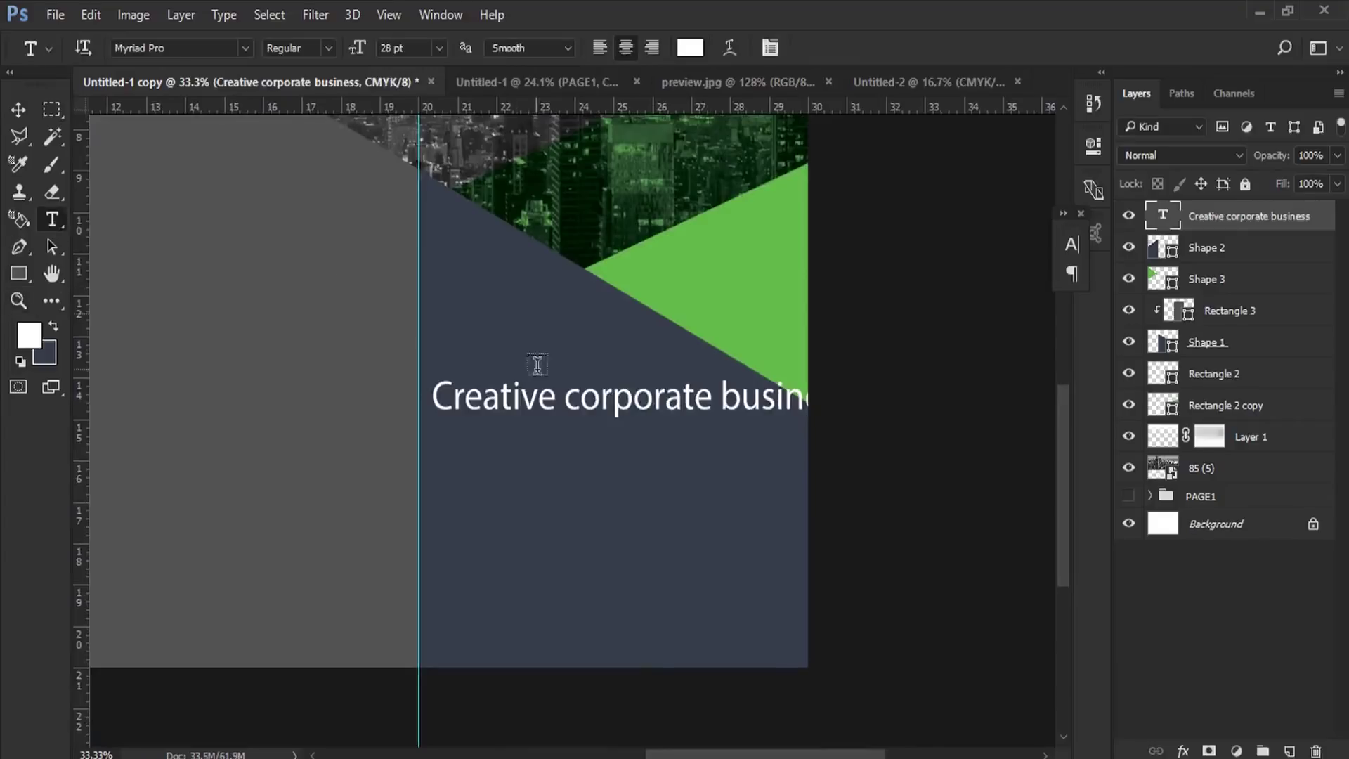
triple_click(564, 398)
click(770, 48)
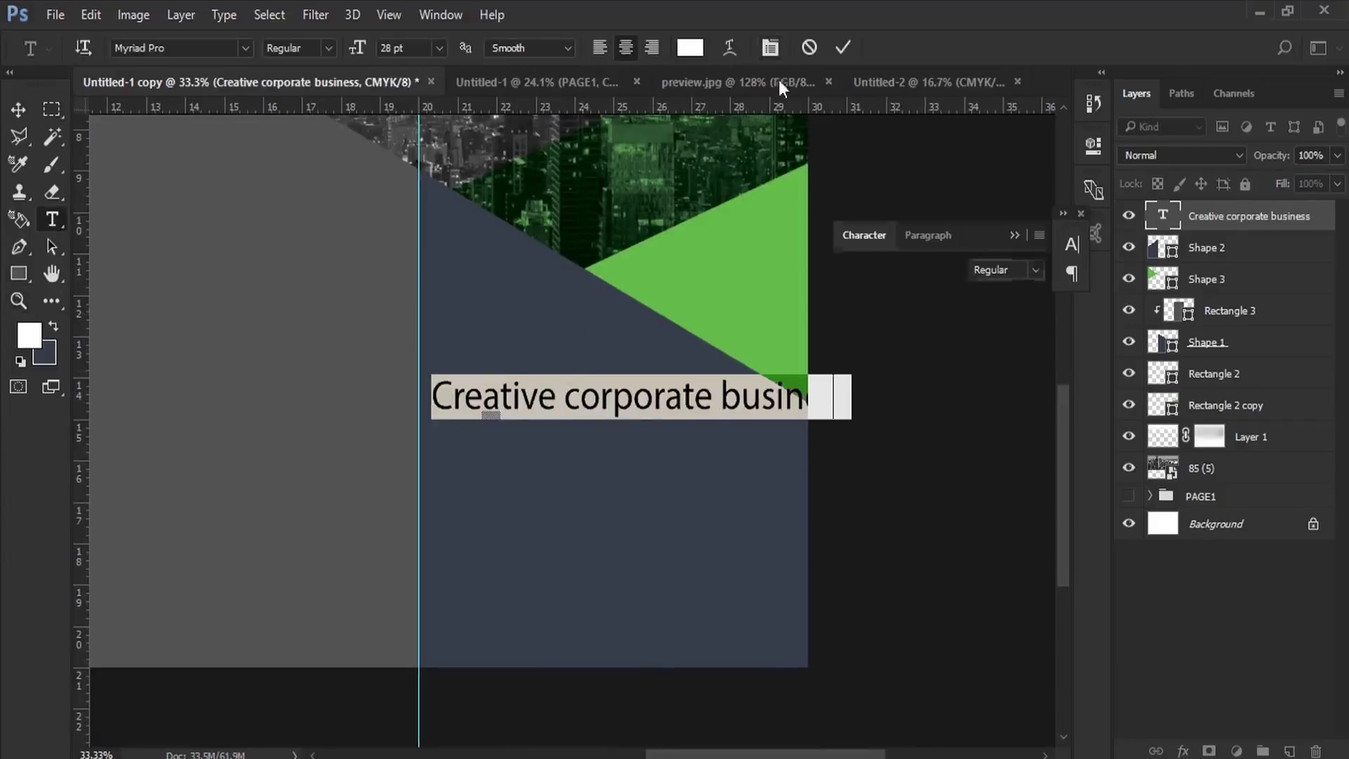
click(1014, 235)
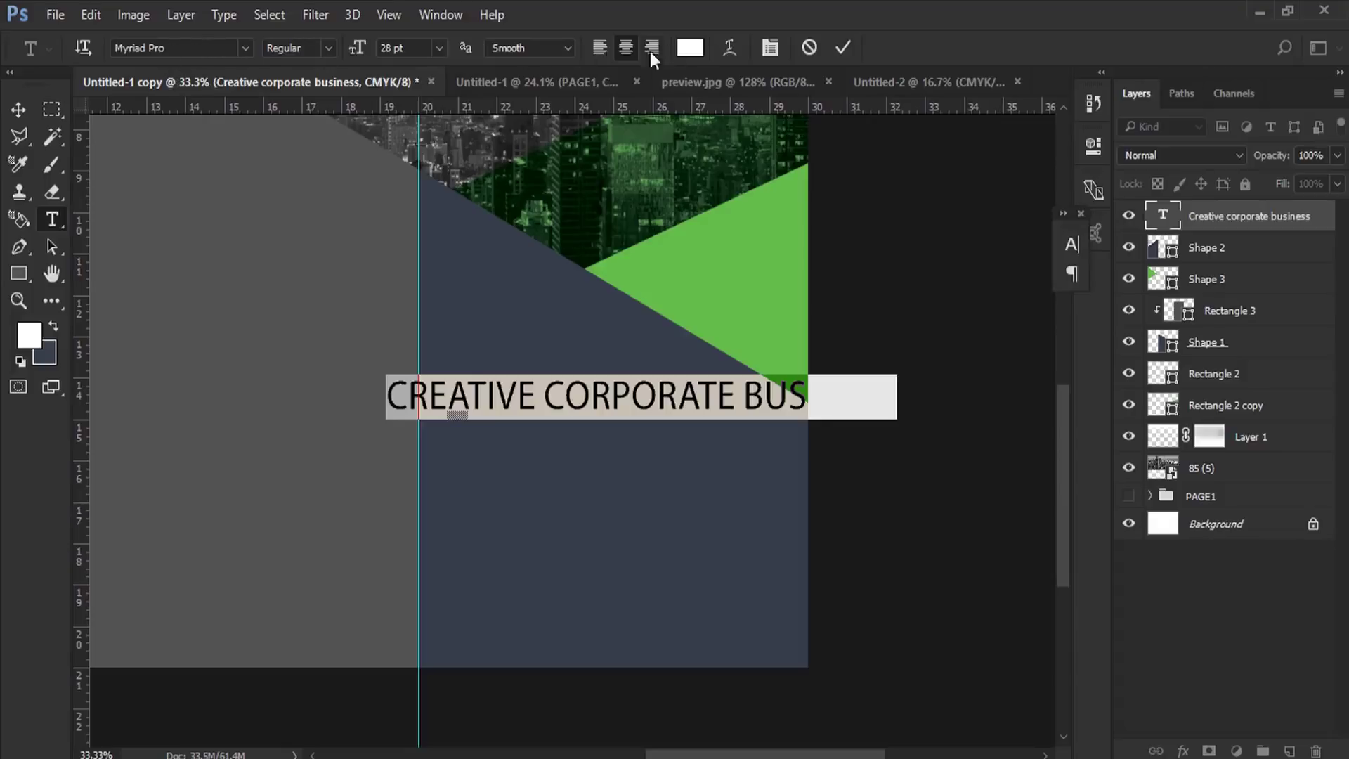
click(770, 48)
click(1005, 270)
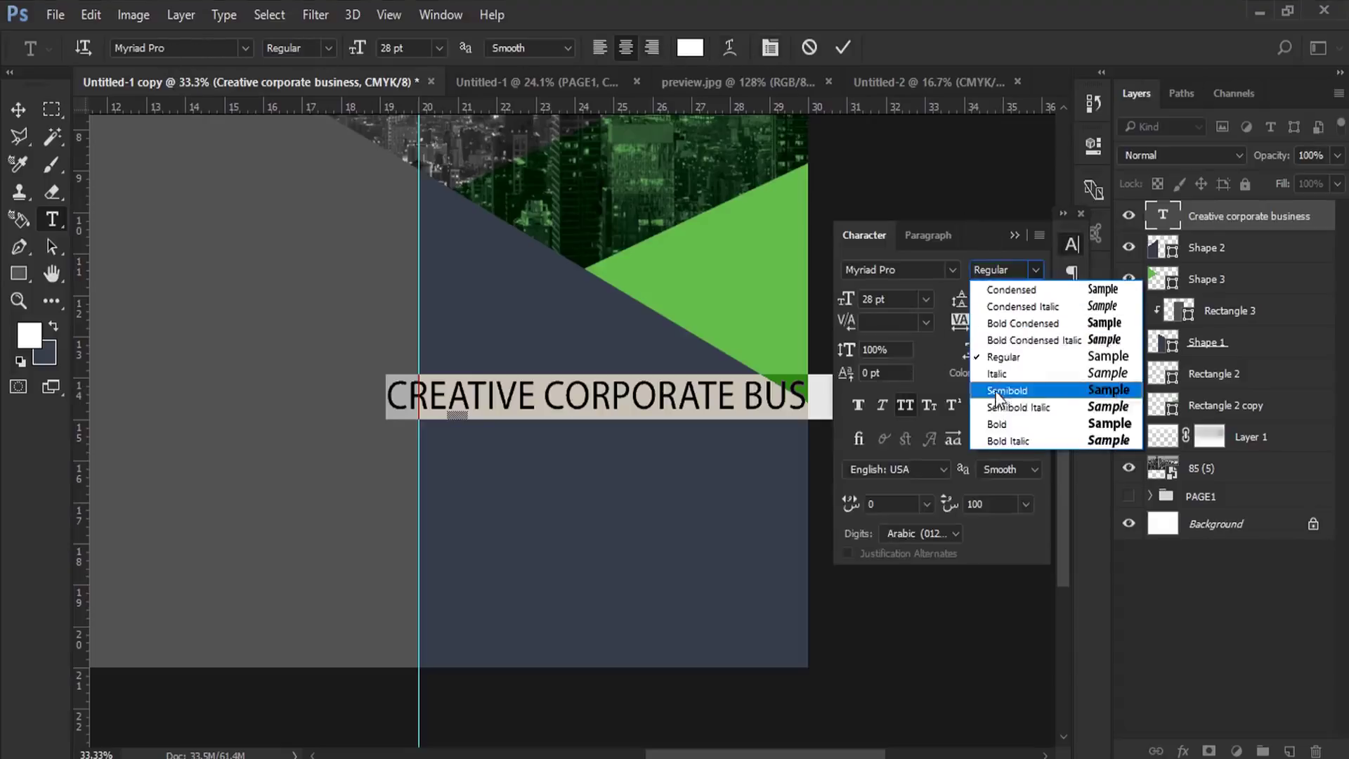
click(997, 423)
click(1030, 280)
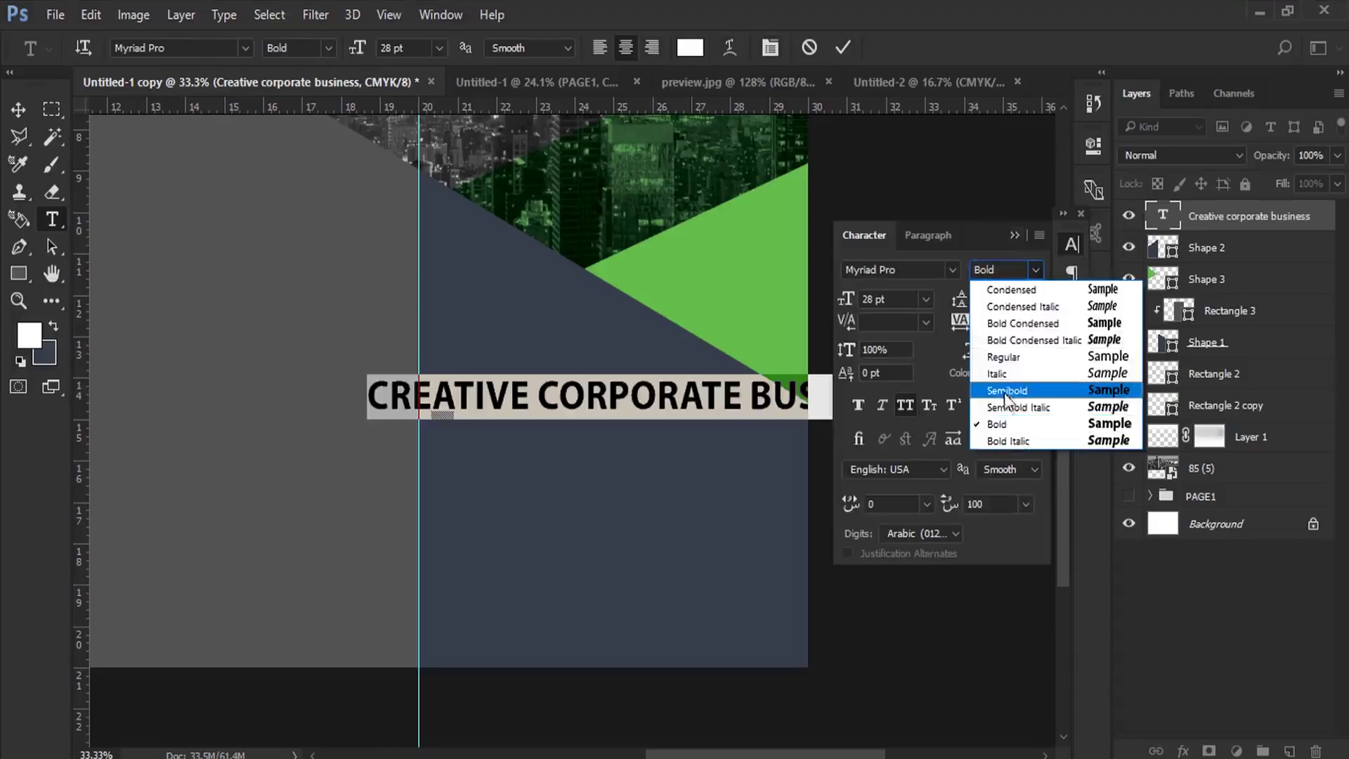
click(1002, 389)
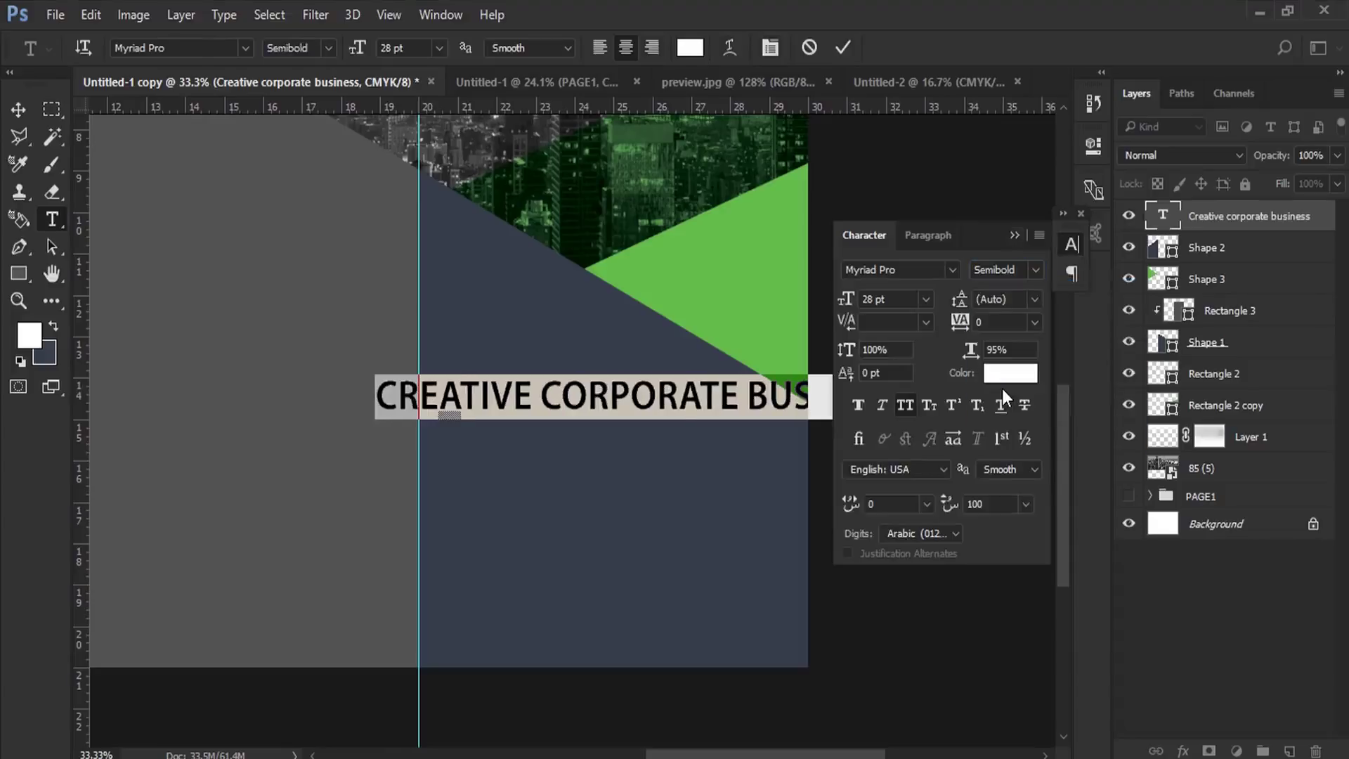
click(1014, 235)
Change the title font to Arial Bold, commit it, and slide it right onto the dark panel.
text(ari)
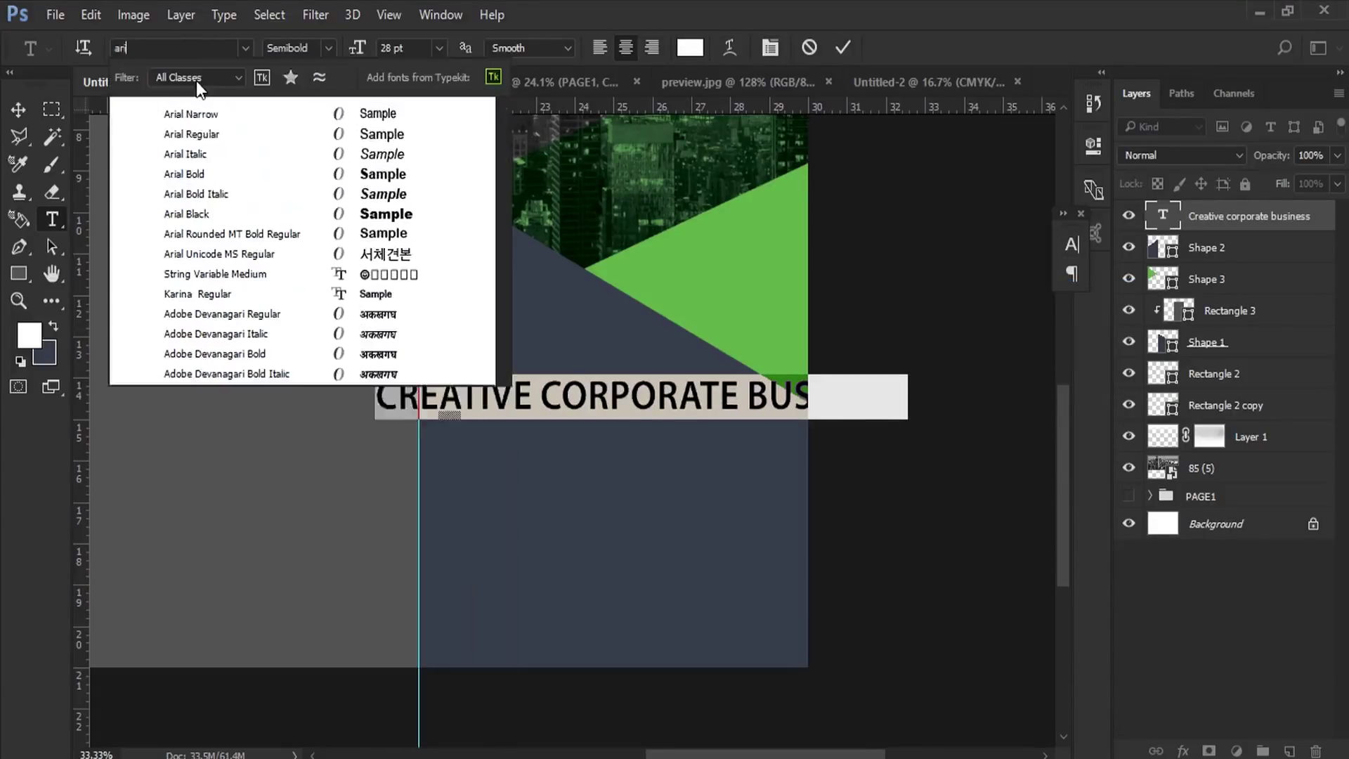
click(205, 175)
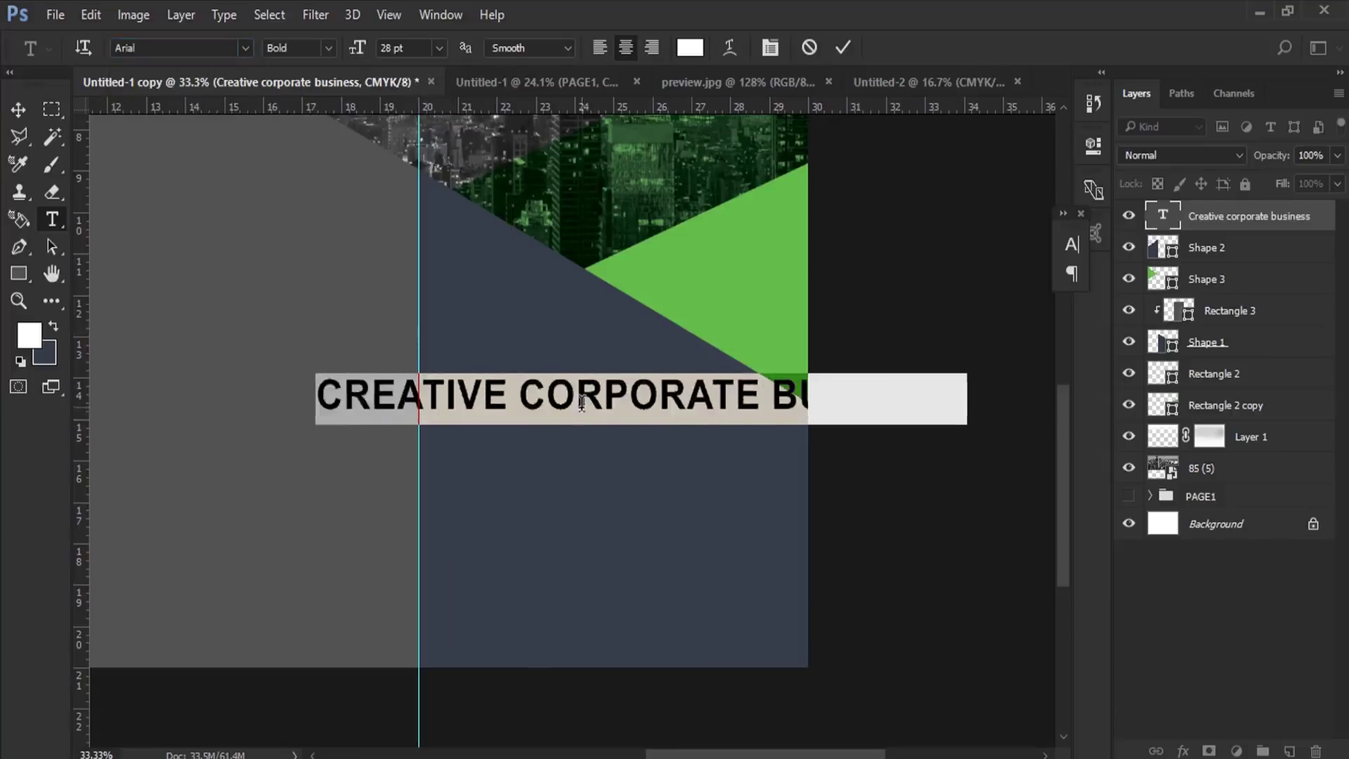
key(ctrl+Return)
click(17, 110)
drag(548, 390, 662, 390)
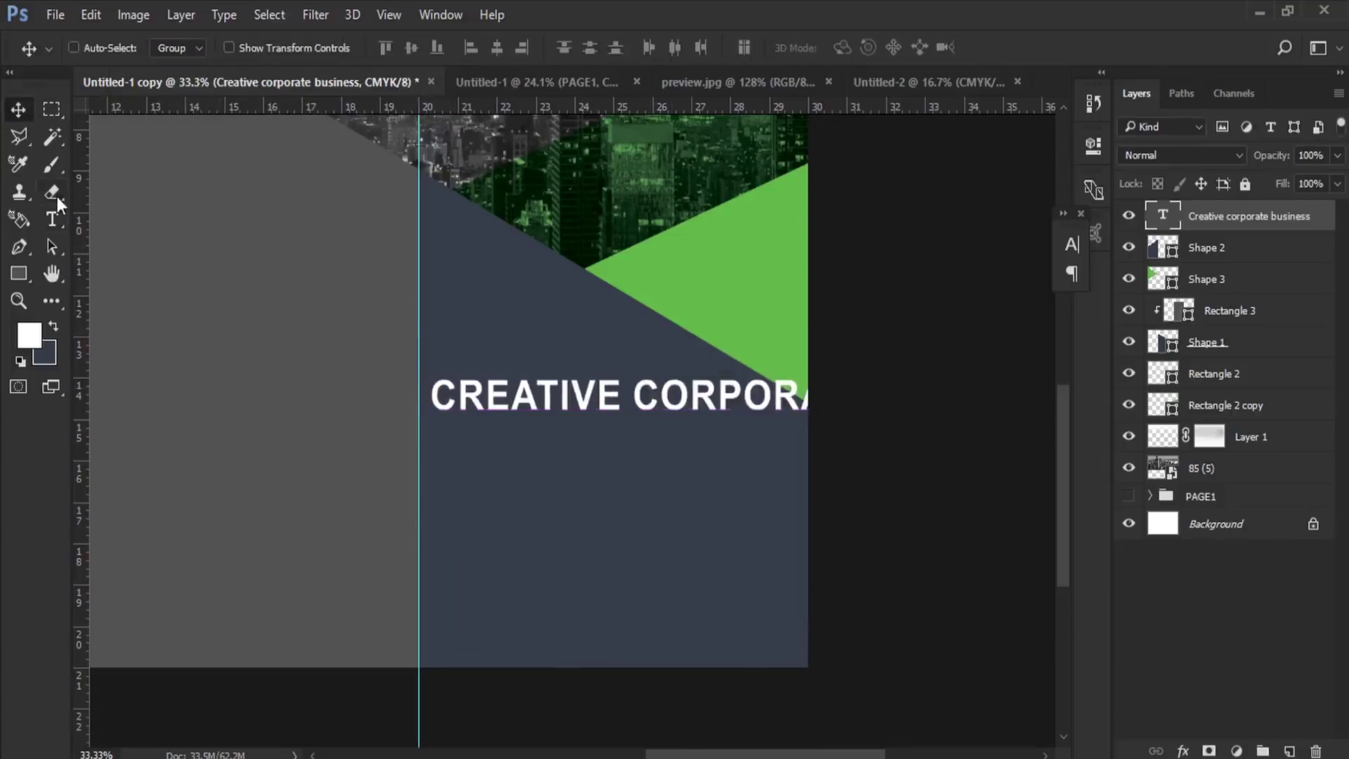
Break the title before CORPORATE, left-align it, and move it onto the dark panel.
key(t)
click(640, 401)
key(Return)
key(ctrl+a)
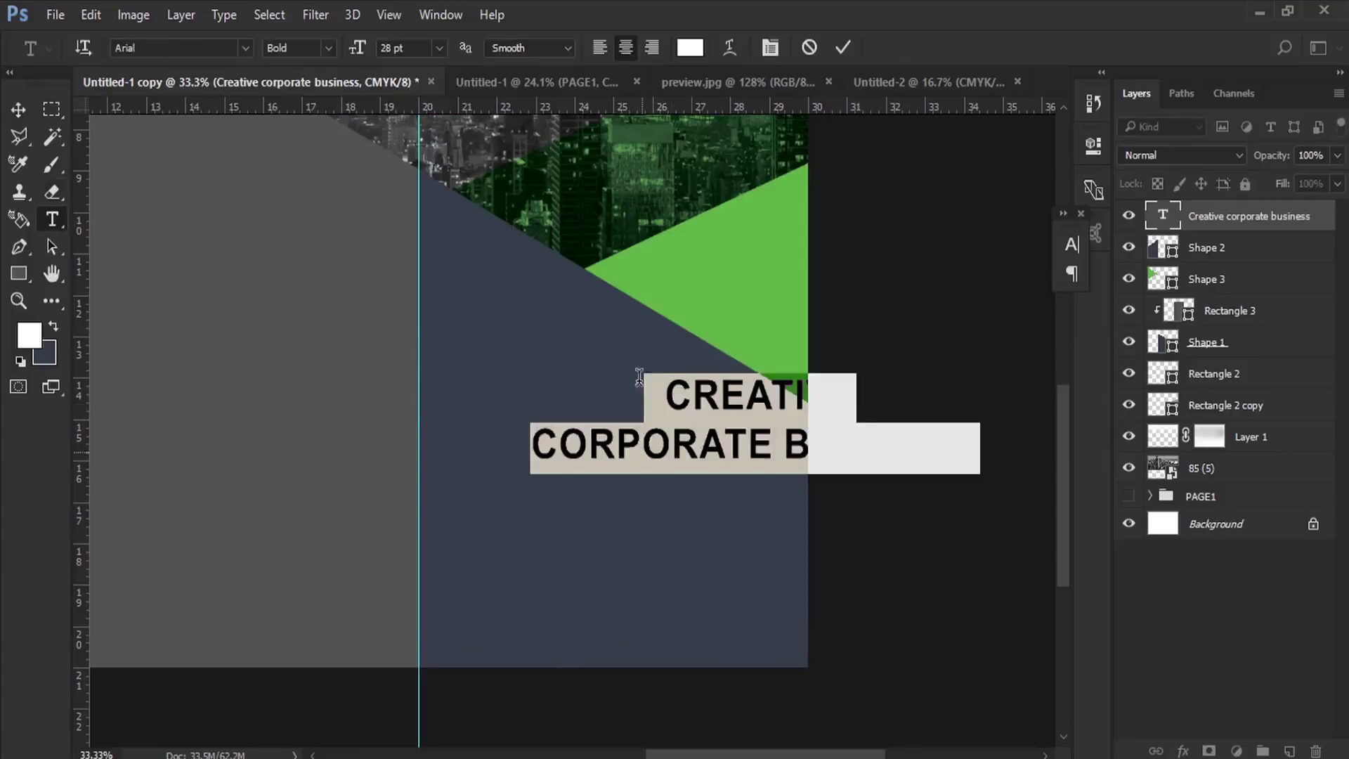
click(599, 48)
click(18, 110)
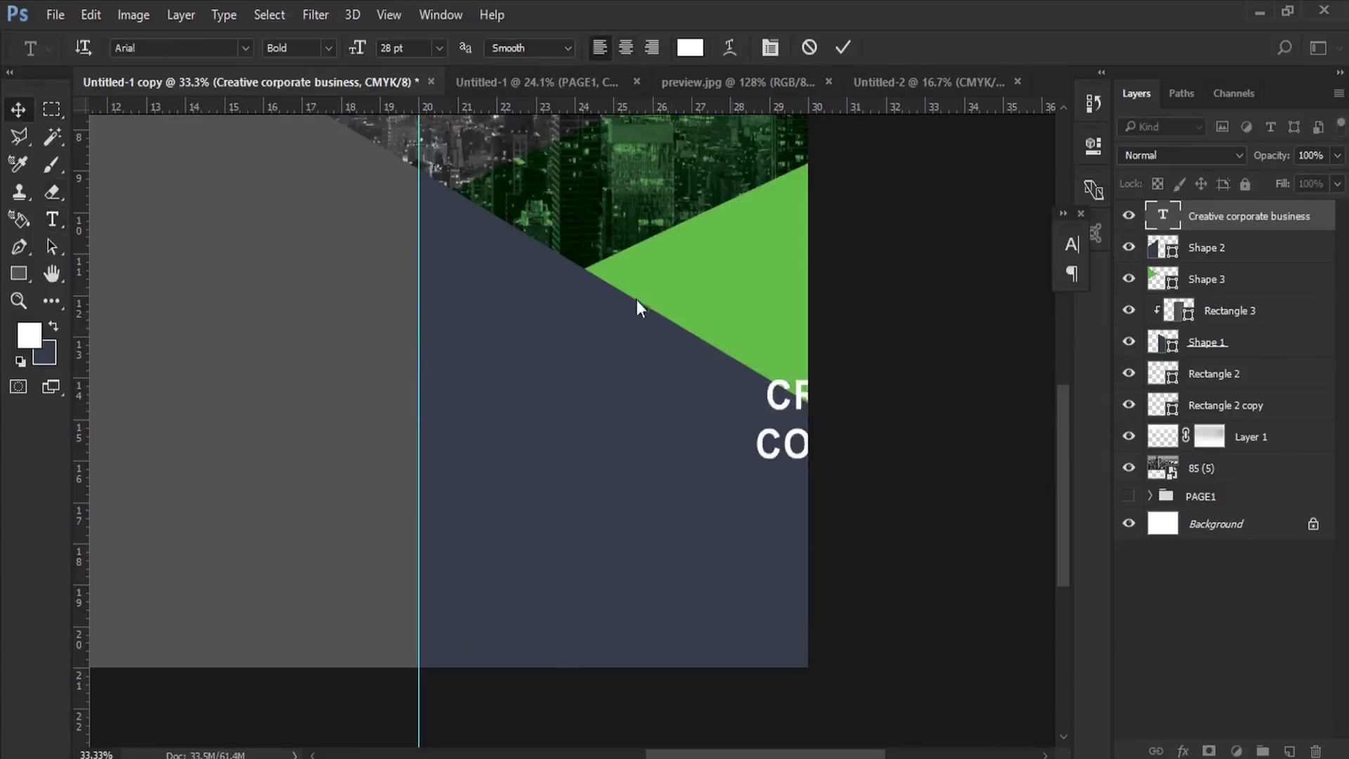
drag(759, 383, 434, 369)
Shrink CORPORATE BUSINESS to 18 pt, keep the block left-aligned, and lower it on the panel.
drag(431, 429, 878, 430)
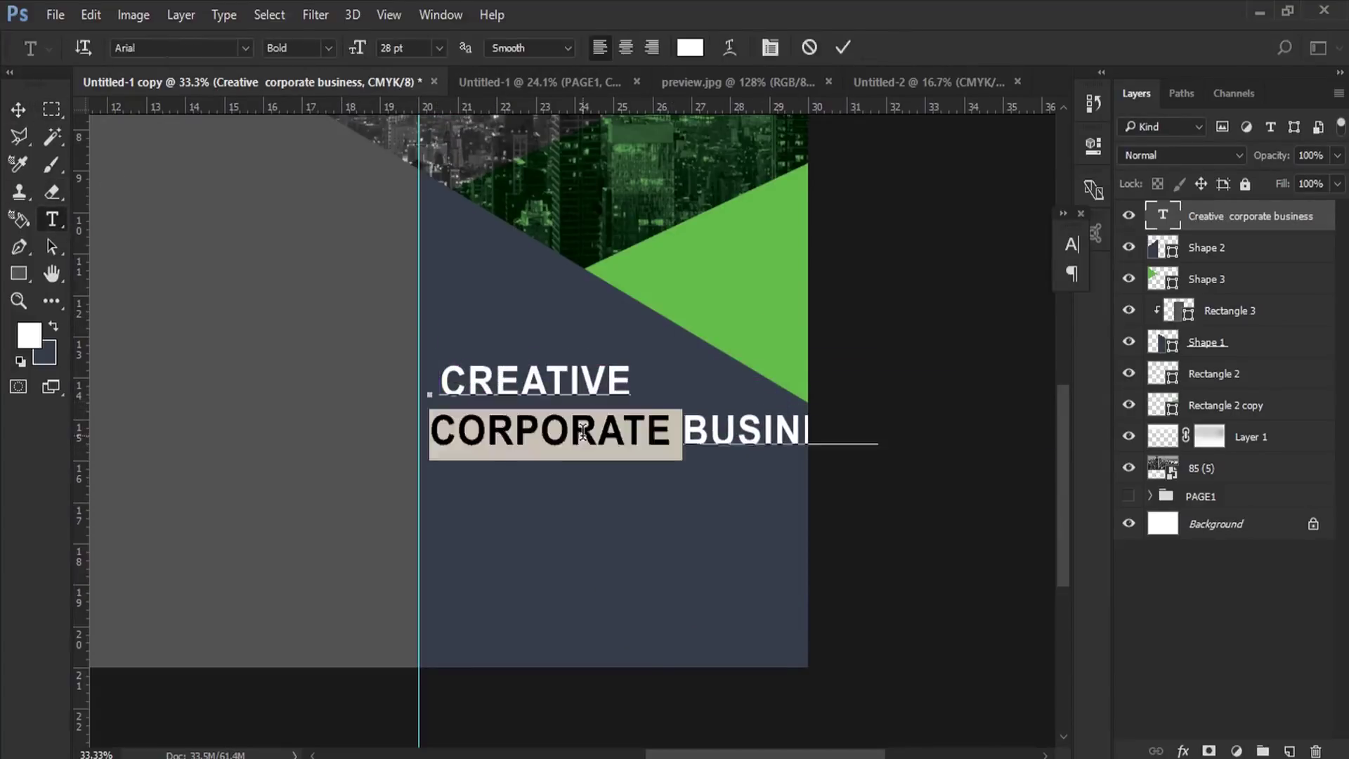
mouse_move(354, 50)
mouse_down()
mouse_move(347, 60)
mouse_move(367, 56)
mouse_up()
key(ctrl+a)
click(770, 47)
click(932, 235)
key(ctrl+shift+r)
key(ctrl+shift+l)
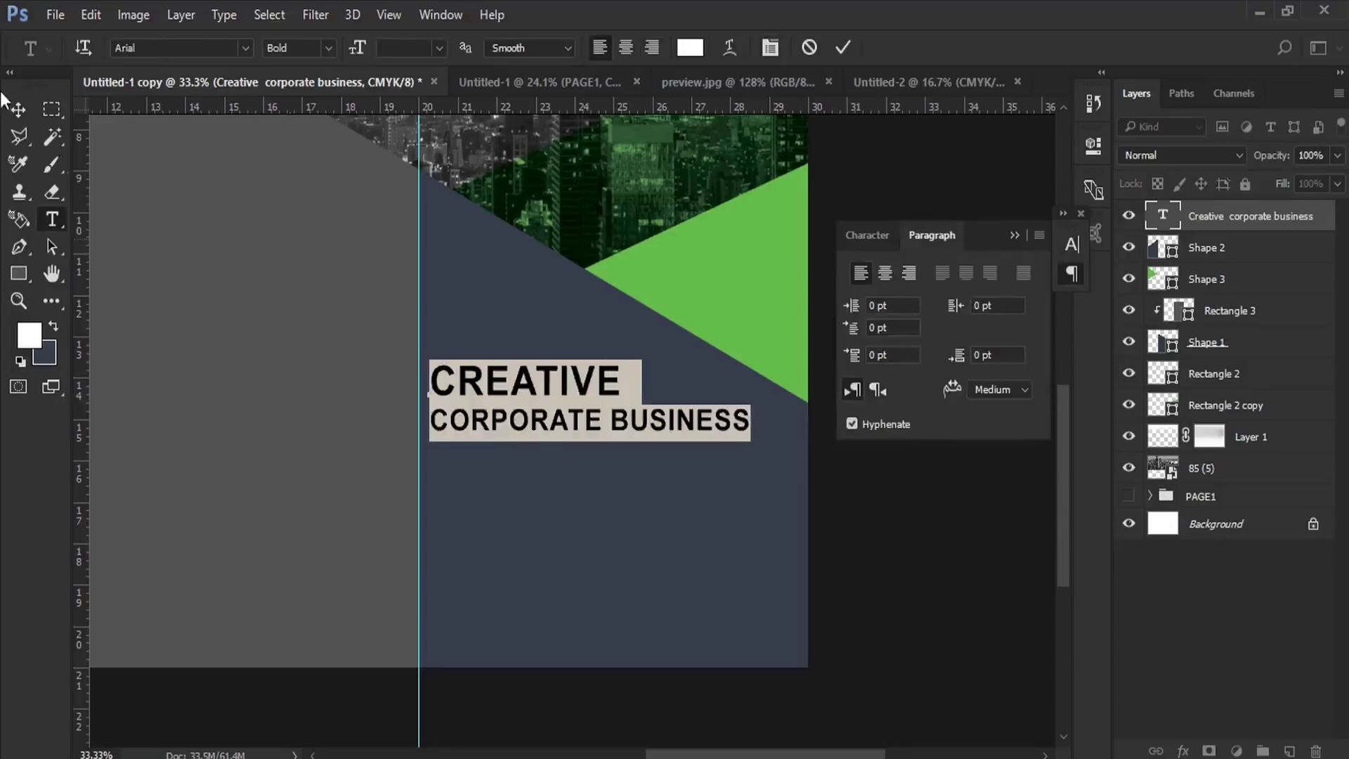
key(ctrl+Return)
key(v)
drag(527, 383, 541, 420)
click(1014, 234)
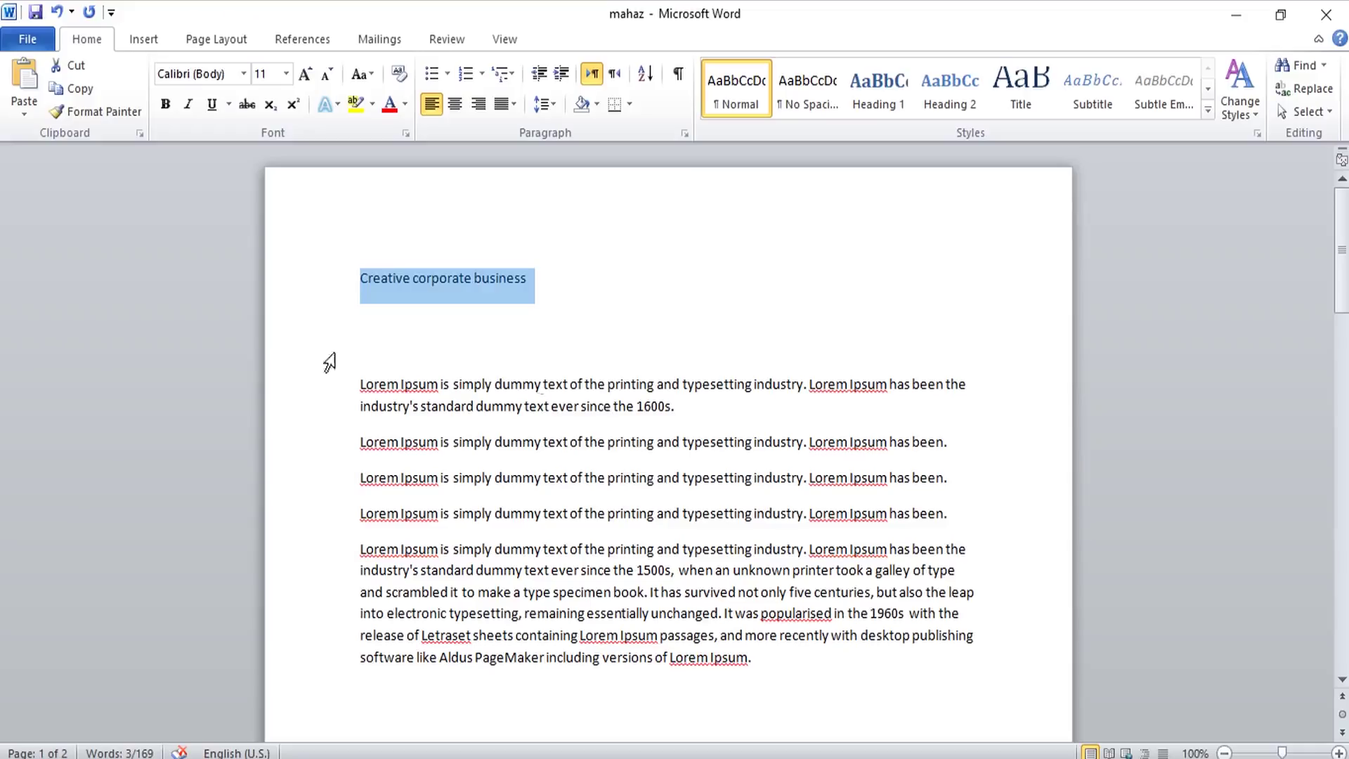
Copy 'industry's standard dummy text ever since' from the first Lorem Ipsum paragraph in Word.
mouse_move(361, 406)
mouse_down()
mouse_move(612, 411)
mouse_move(360, 411)
mouse_up()
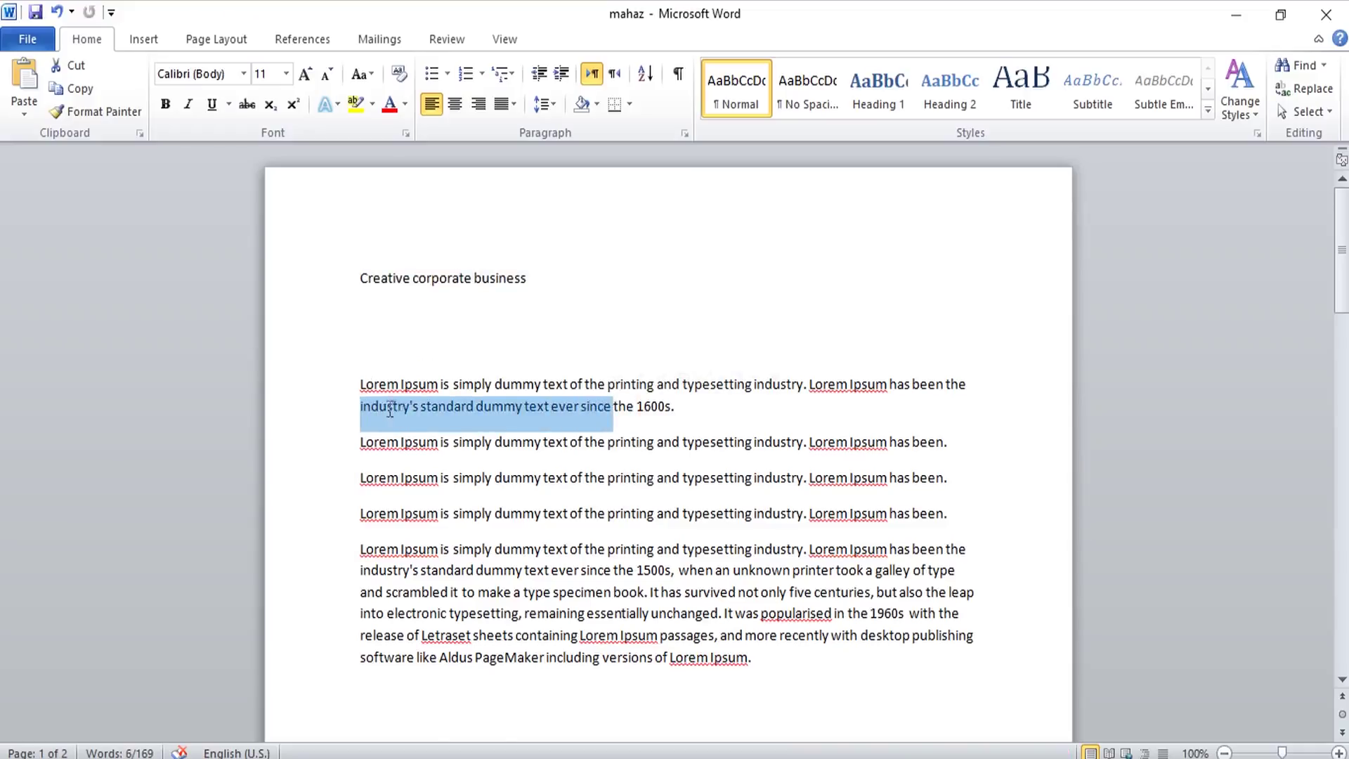
right_click(389, 411)
click(444, 453)
Draw a 12 pt text box under CORPORATE BUSINESS and paste the copied phrase.
click(52, 220)
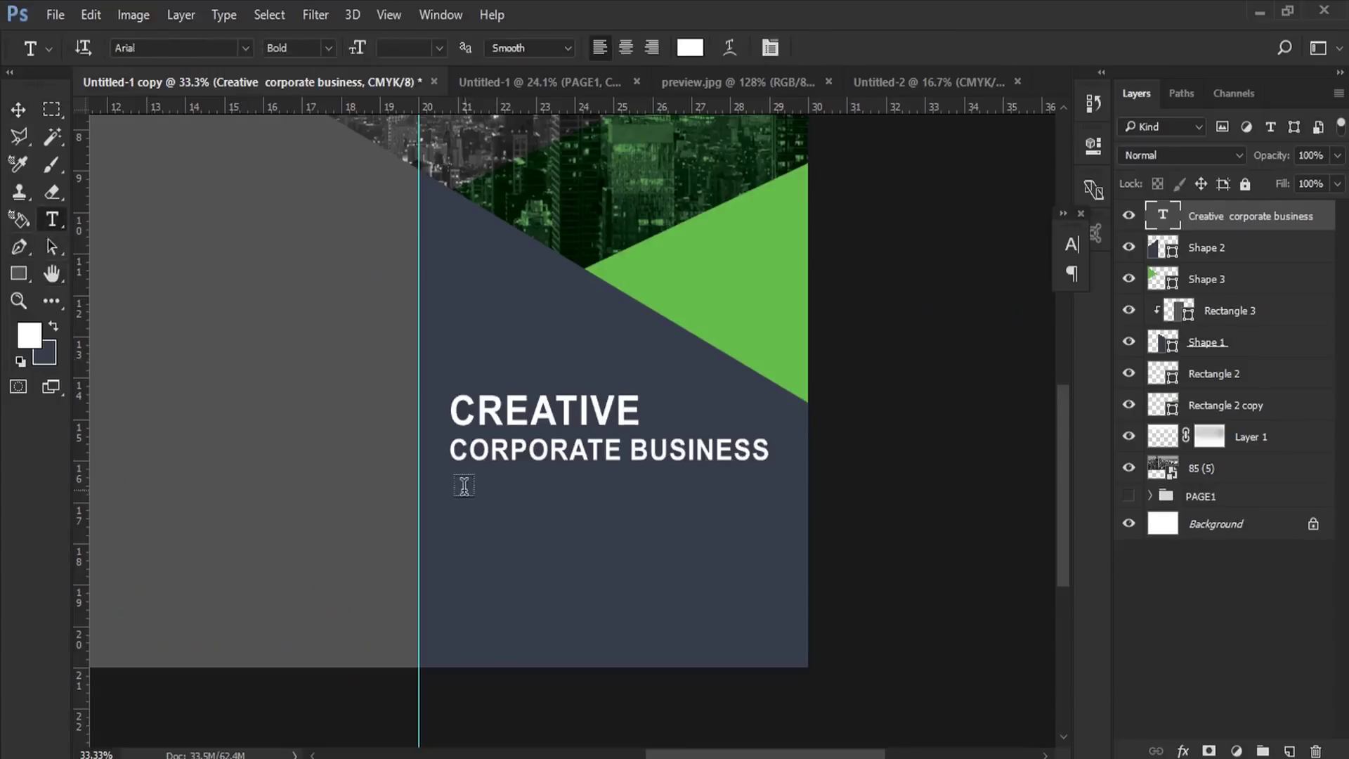
drag(456, 478, 769, 543)
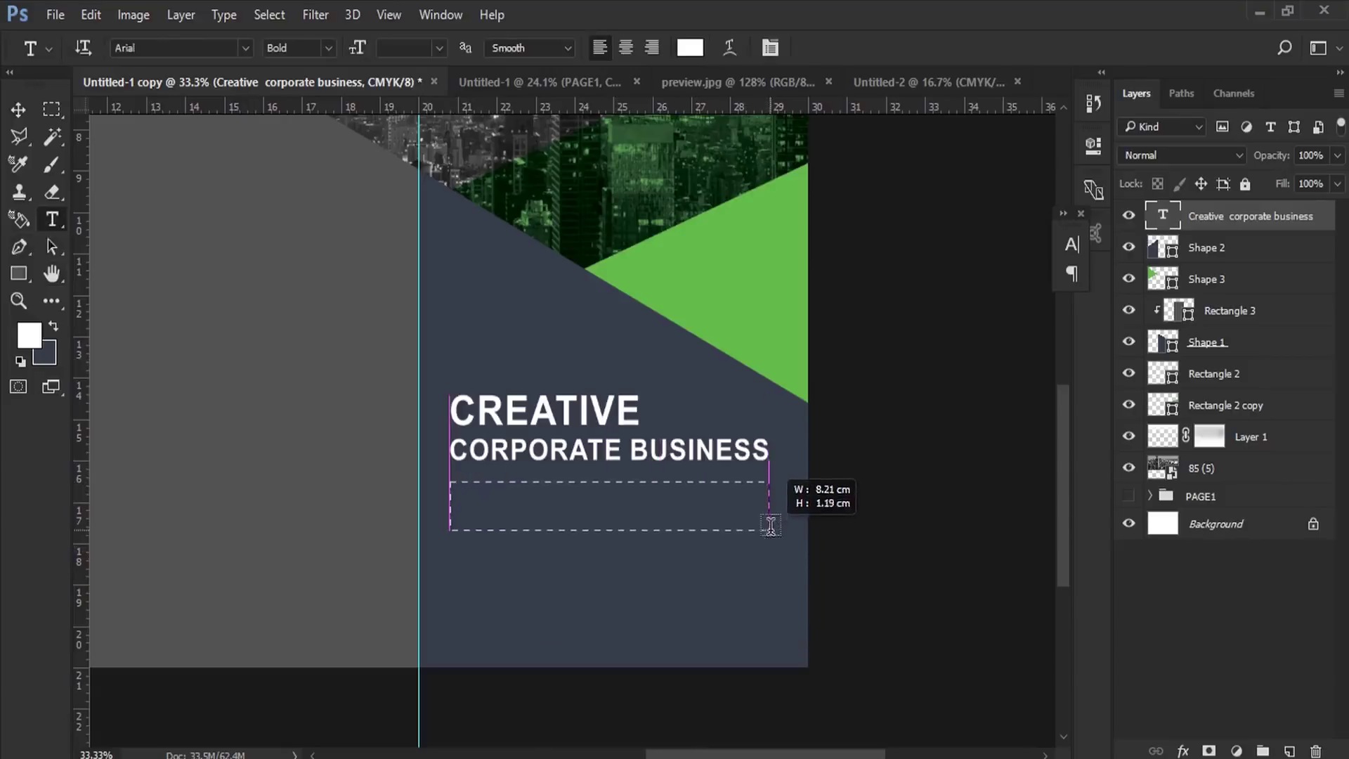
drag(769, 543, 770, 519)
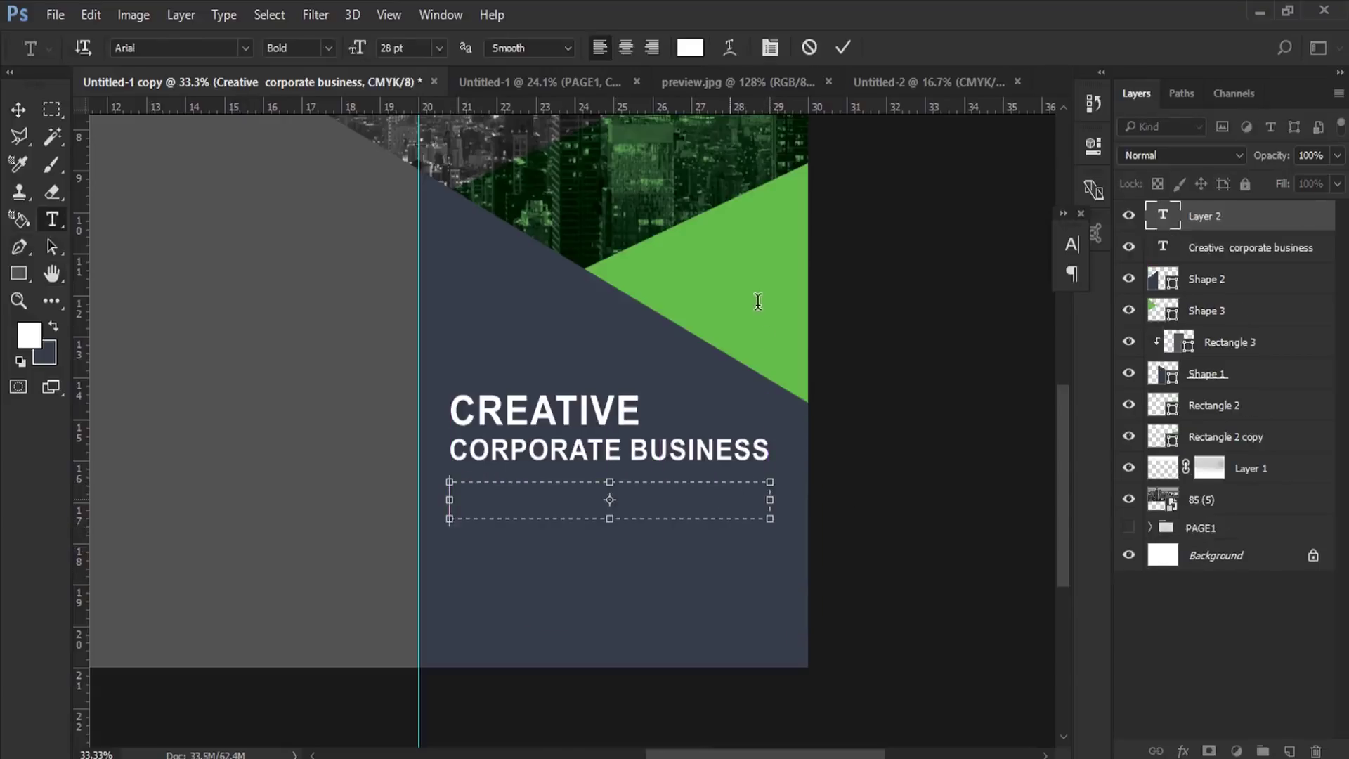
right_click(758, 301)
click(431, 133)
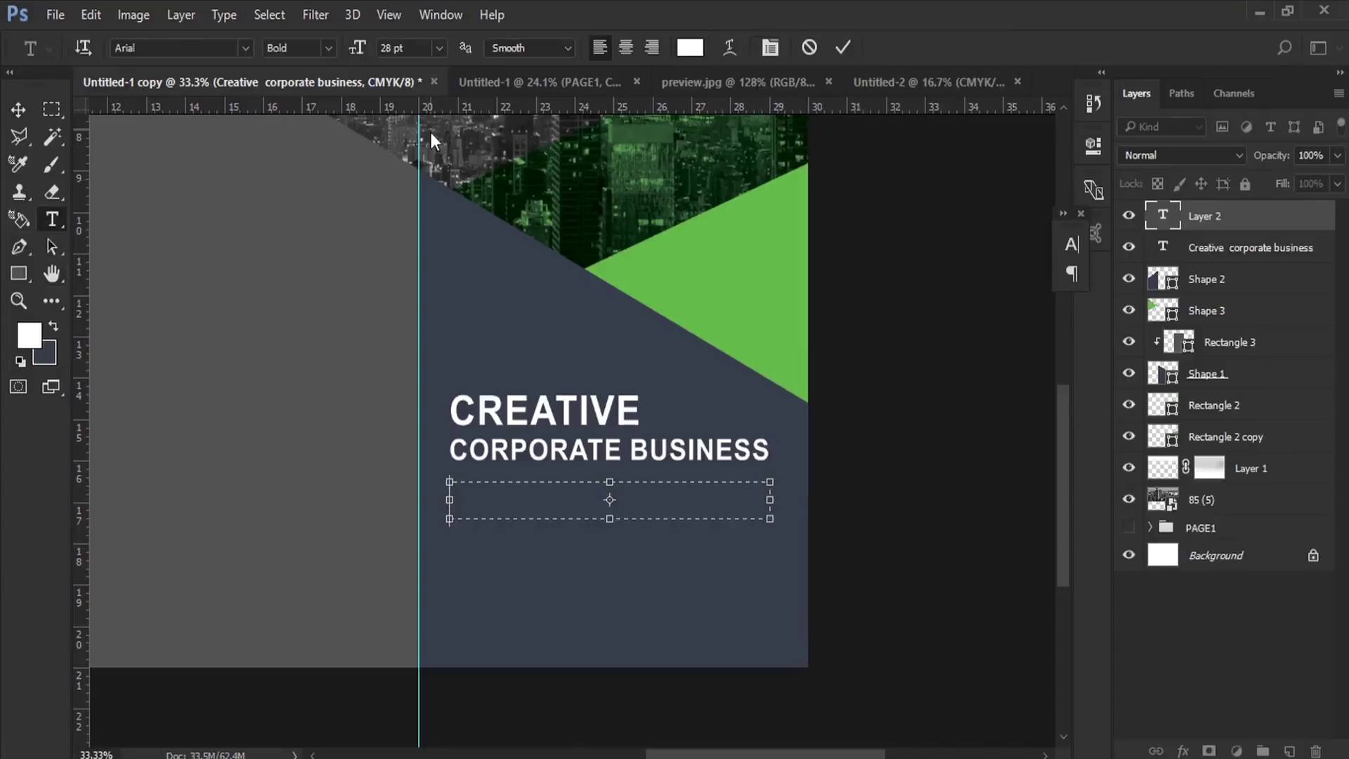
click(439, 48)
click(421, 220)
right_click(575, 497)
click(622, 118)
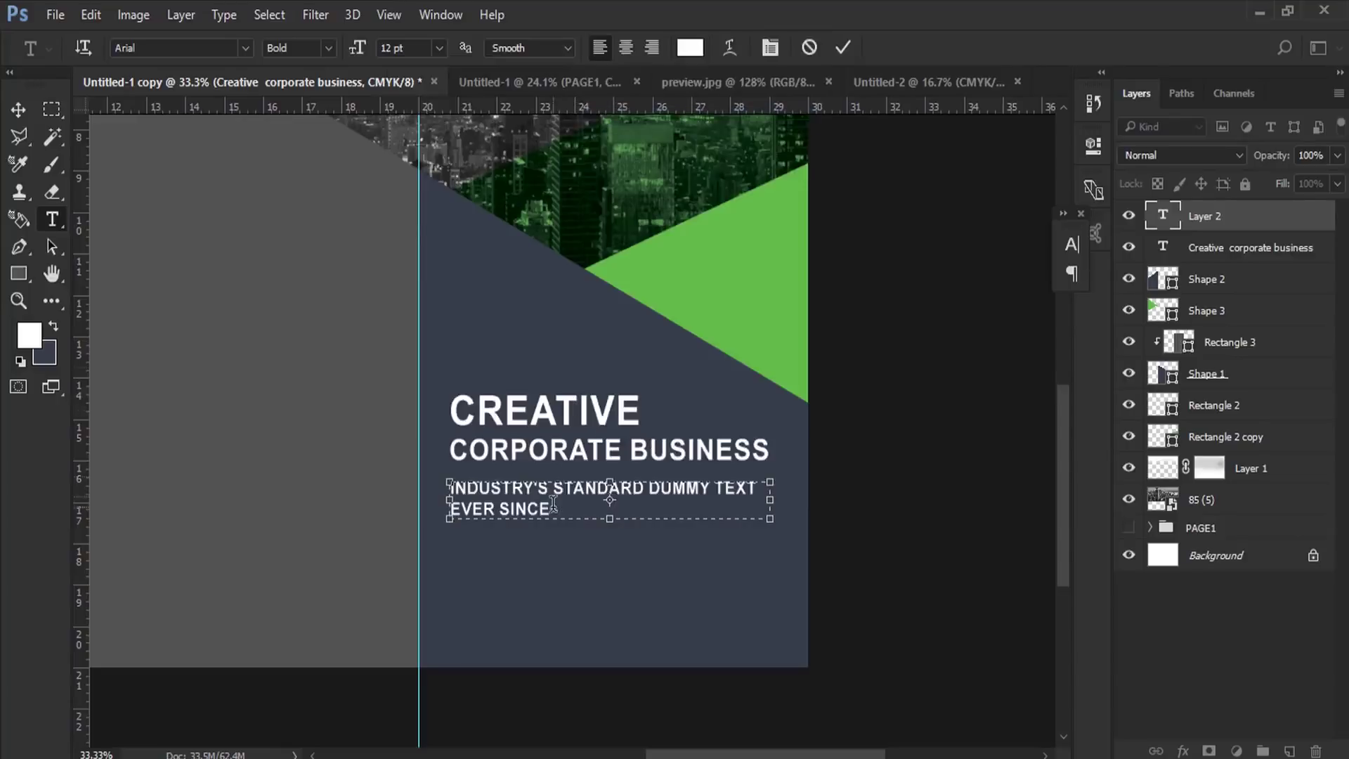
Colour the phrase green sampled from the triangle, commit it, and nudge it up.
drag(562, 507, 420, 483)
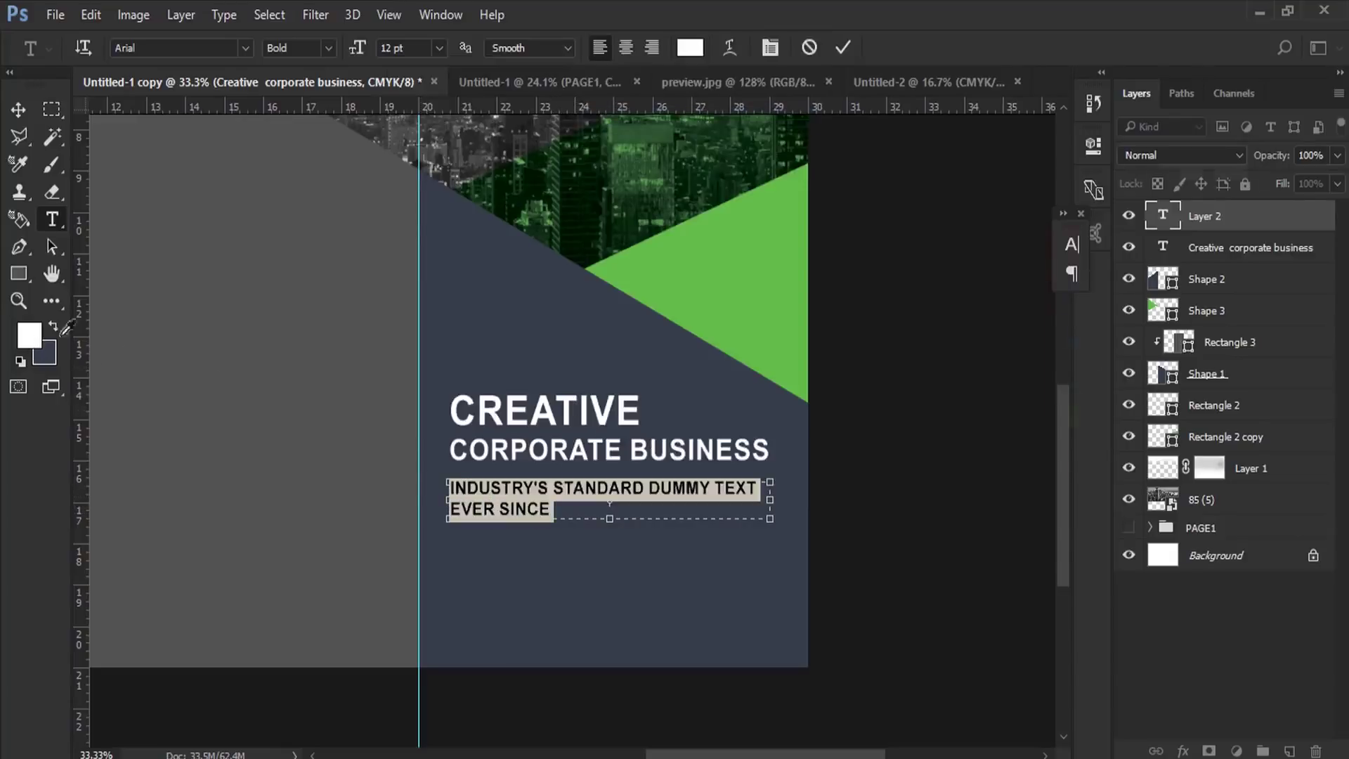
click(28, 335)
click(760, 281)
click(1242, 209)
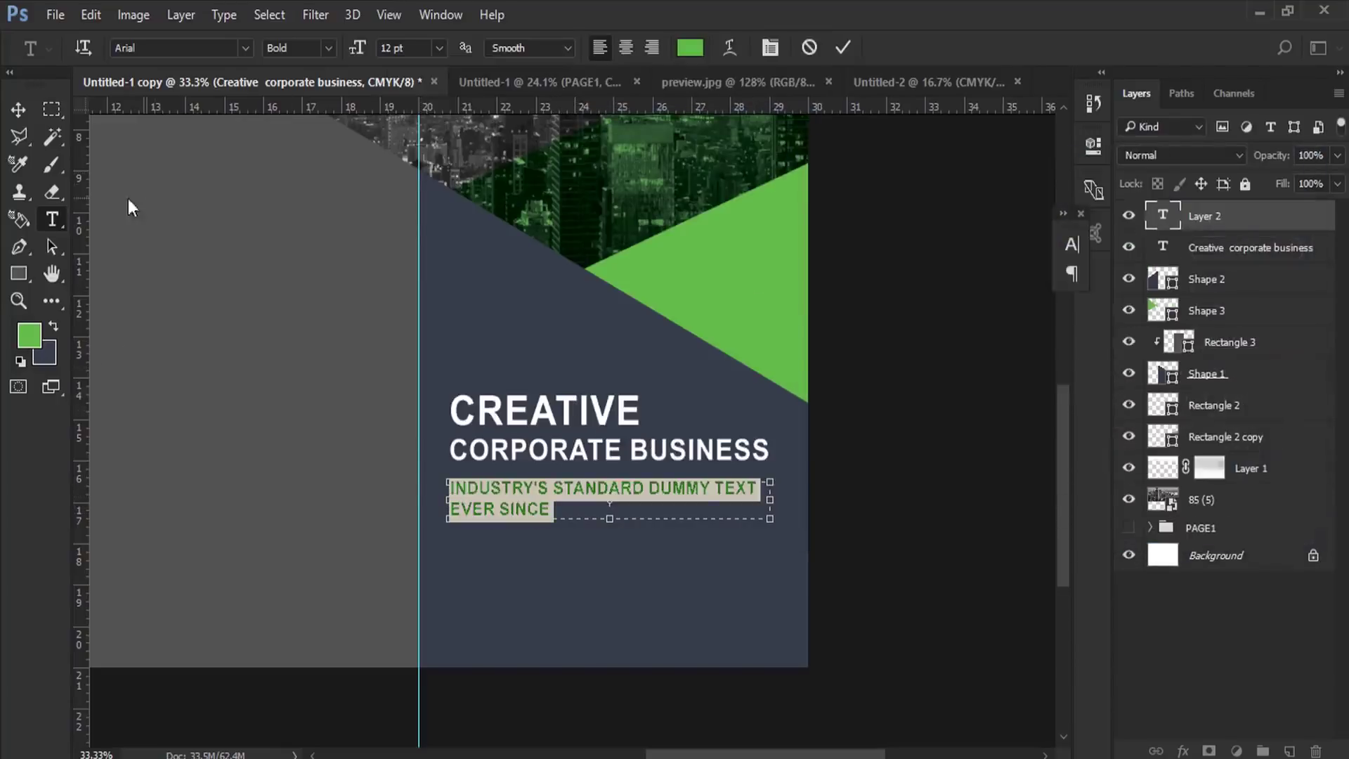
click(18, 110)
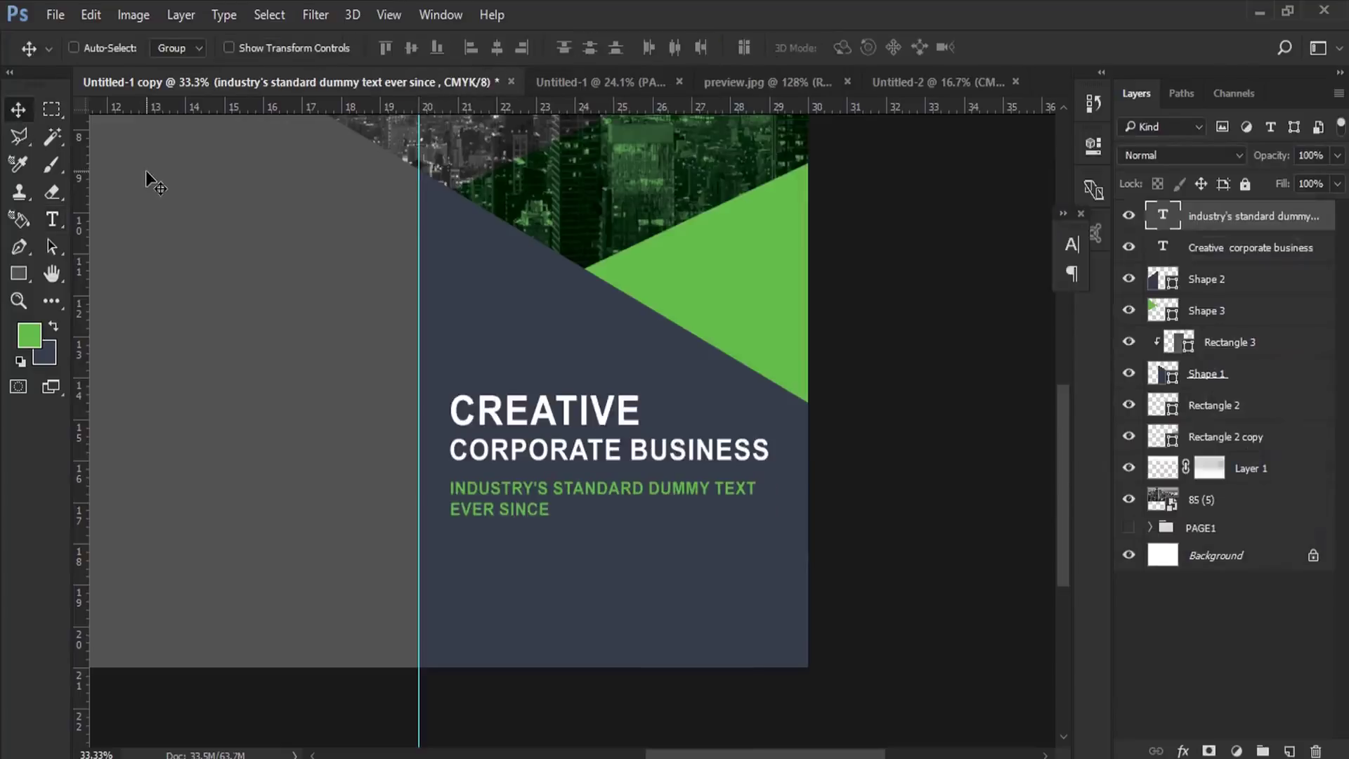
key(shift+Up)
key(shift+Up)
key(shift+Up)
key(shift+Up)
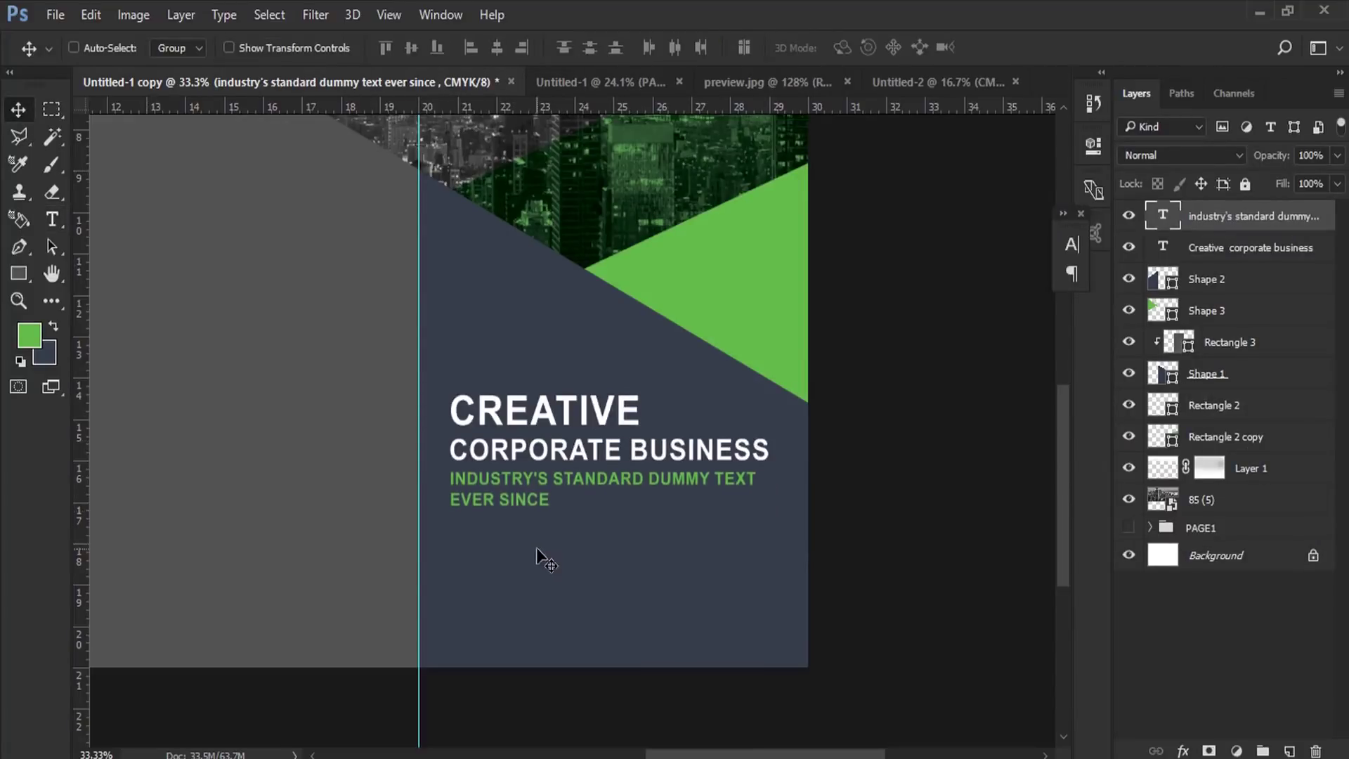
Draw a thin white horizontal bar beneath the green text and nudge it up.
click(19, 276)
click(77, 271)
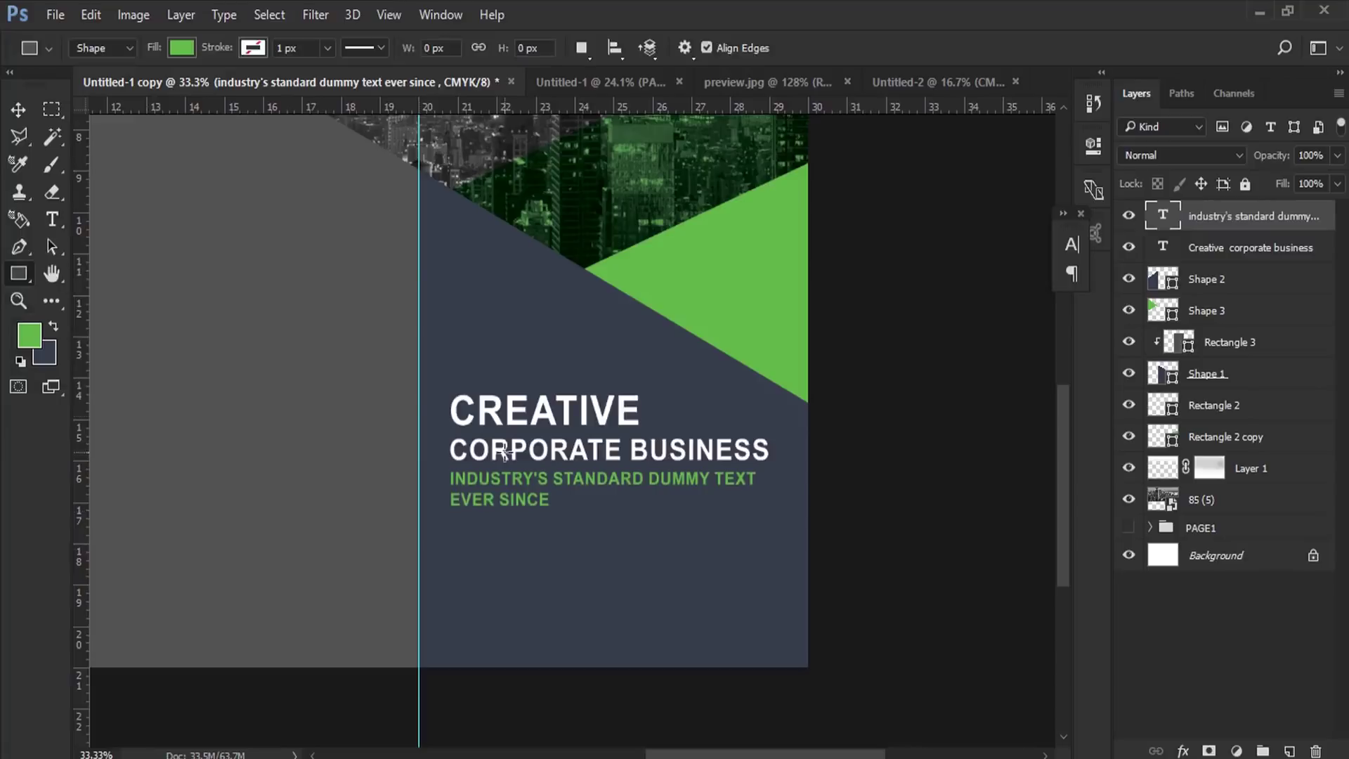
drag(451, 519, 770, 522)
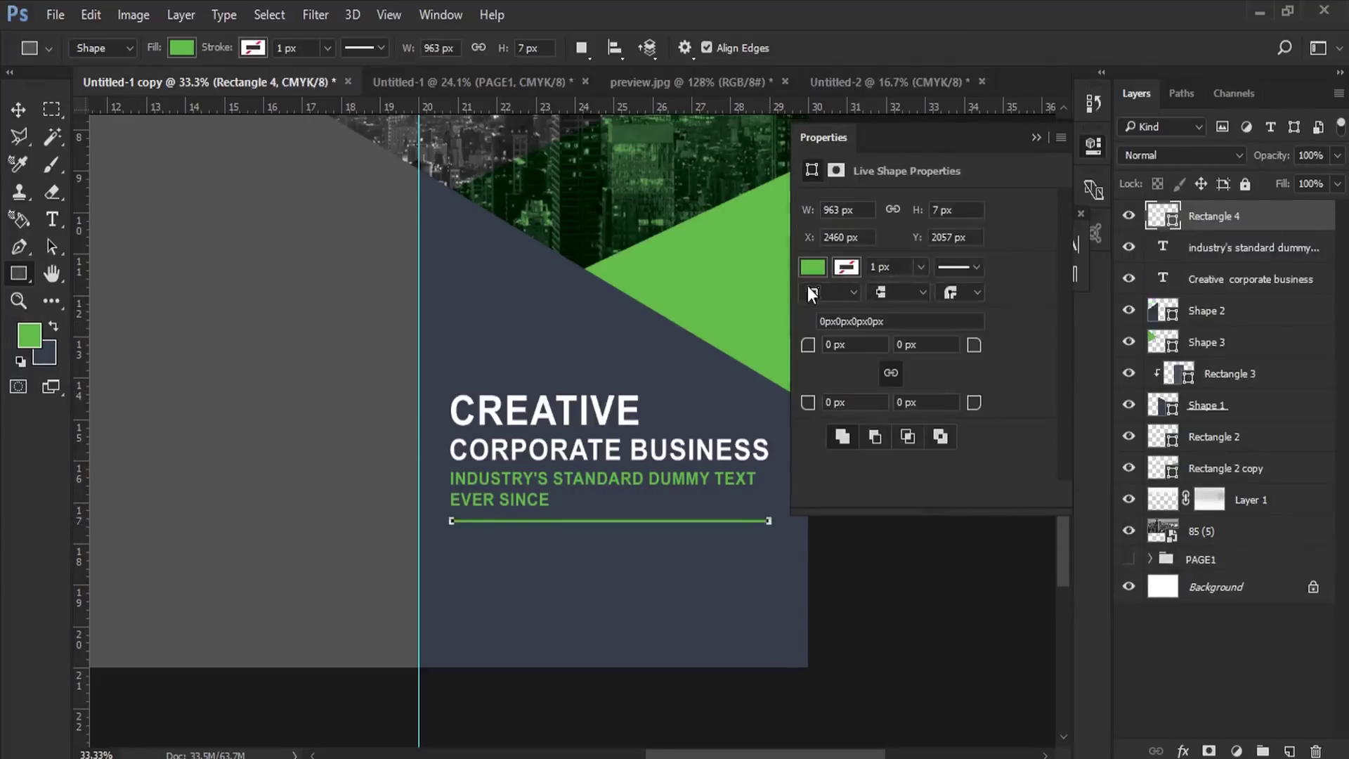
click(839, 265)
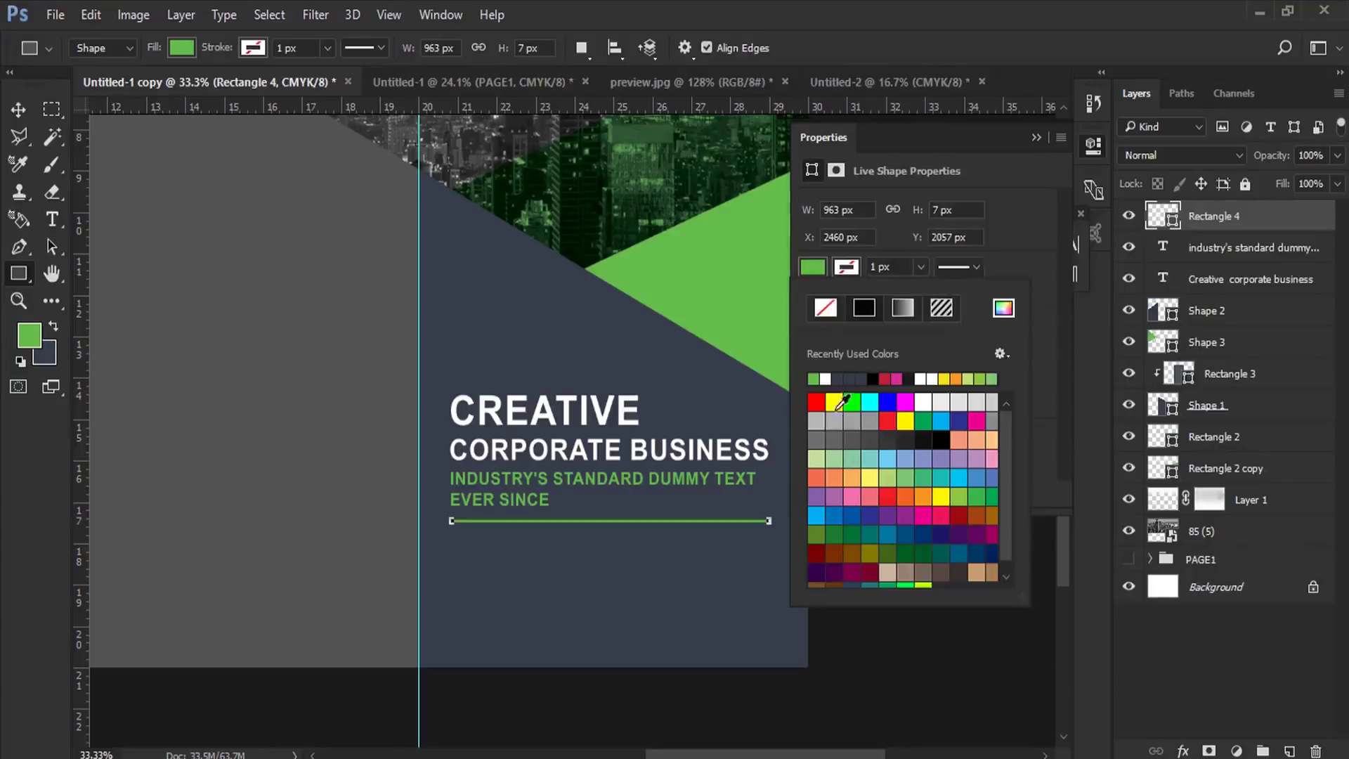
click(826, 379)
click(1039, 137)
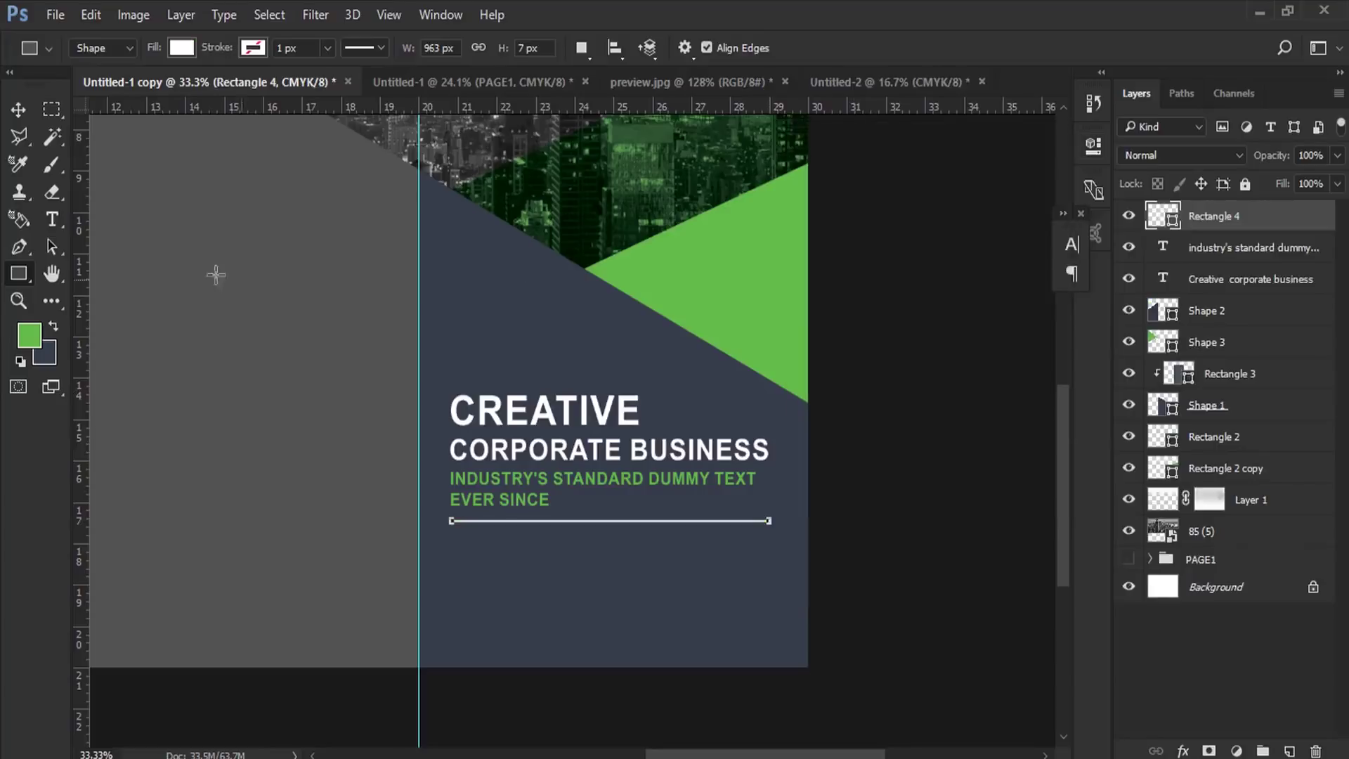
click(16, 111)
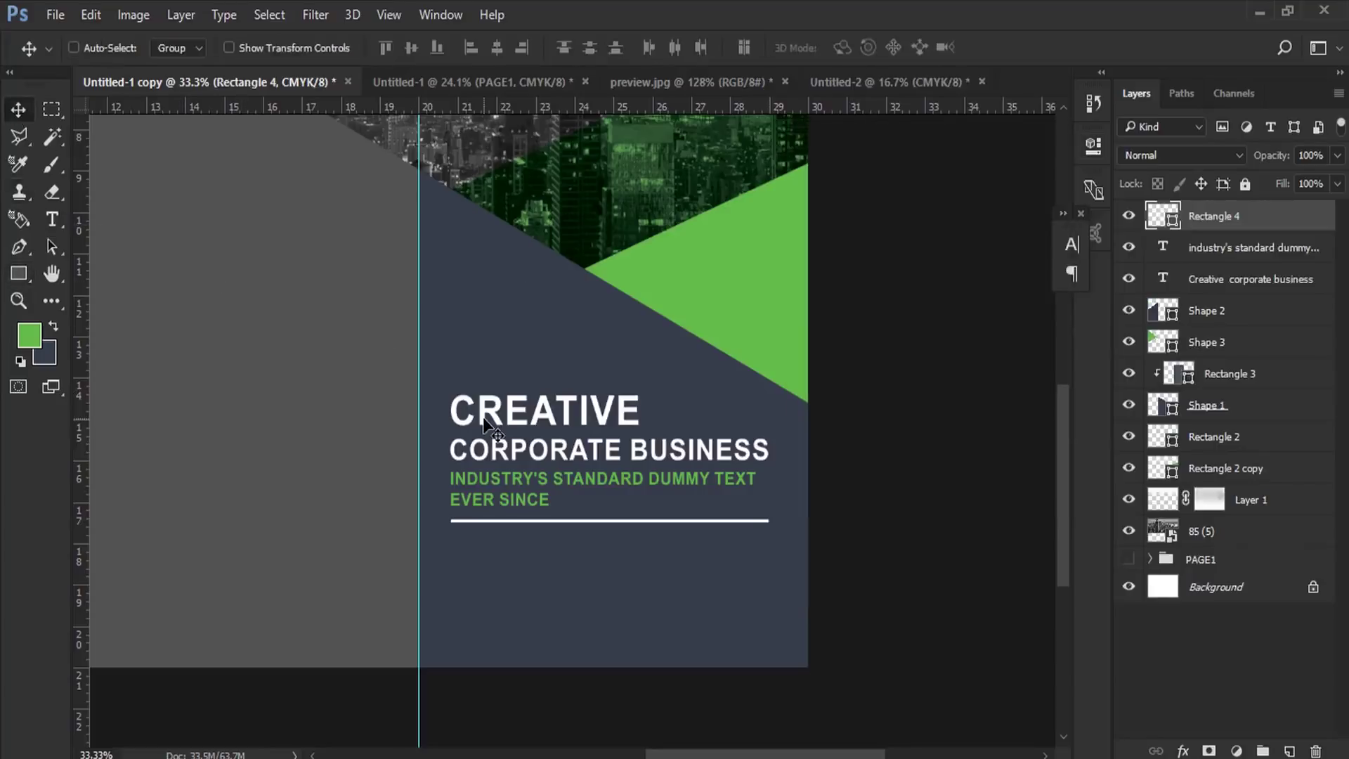
key(shift+Up)
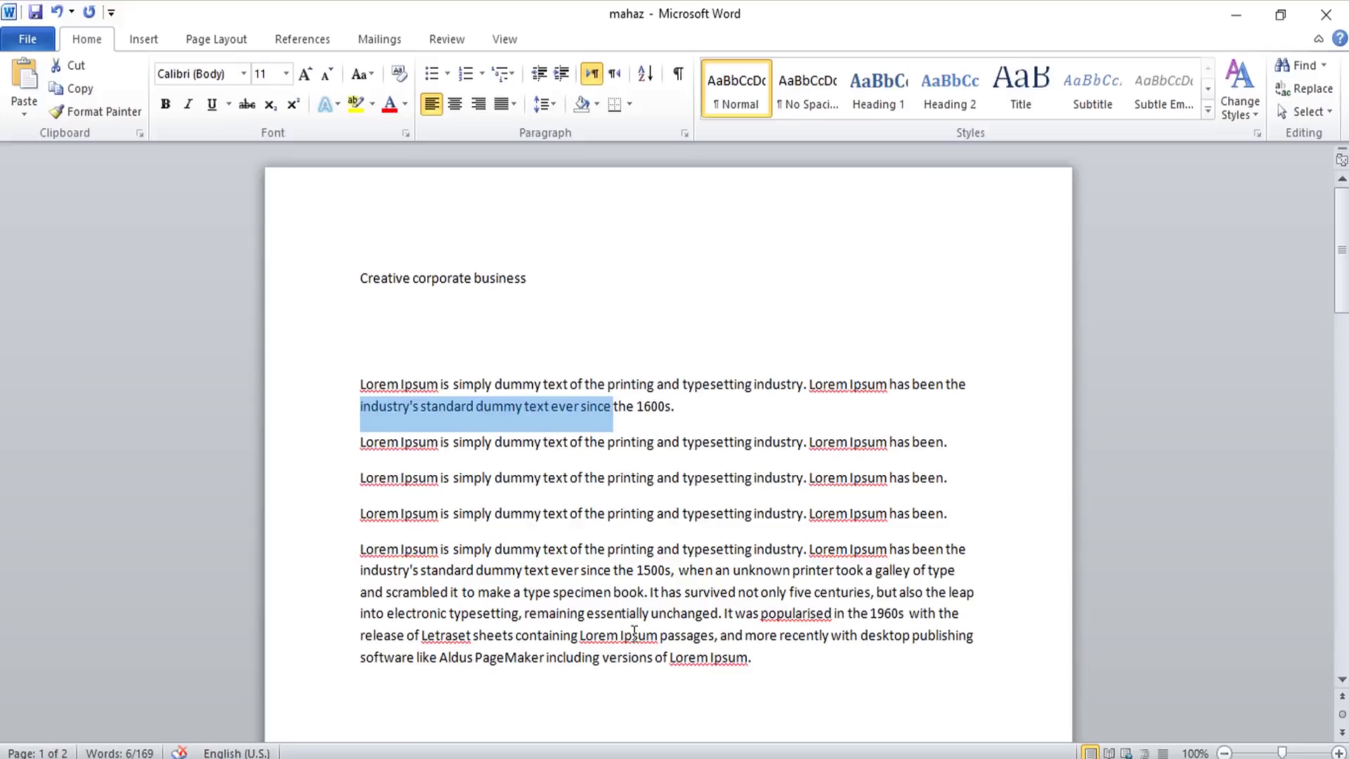
Copy the opening lines of the last Lorem Ipsum paragraph in Word.
drag(359, 550, 642, 593)
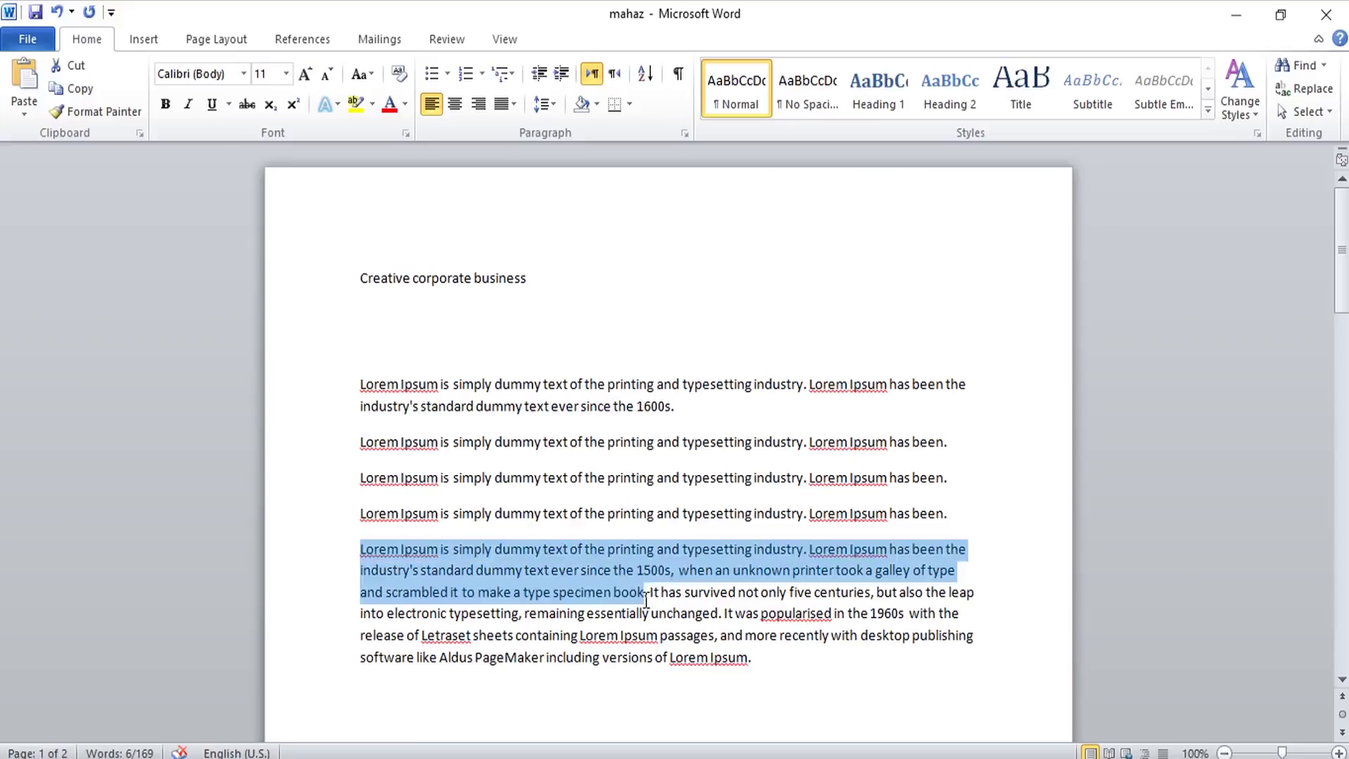
right_click(625, 593)
click(666, 283)
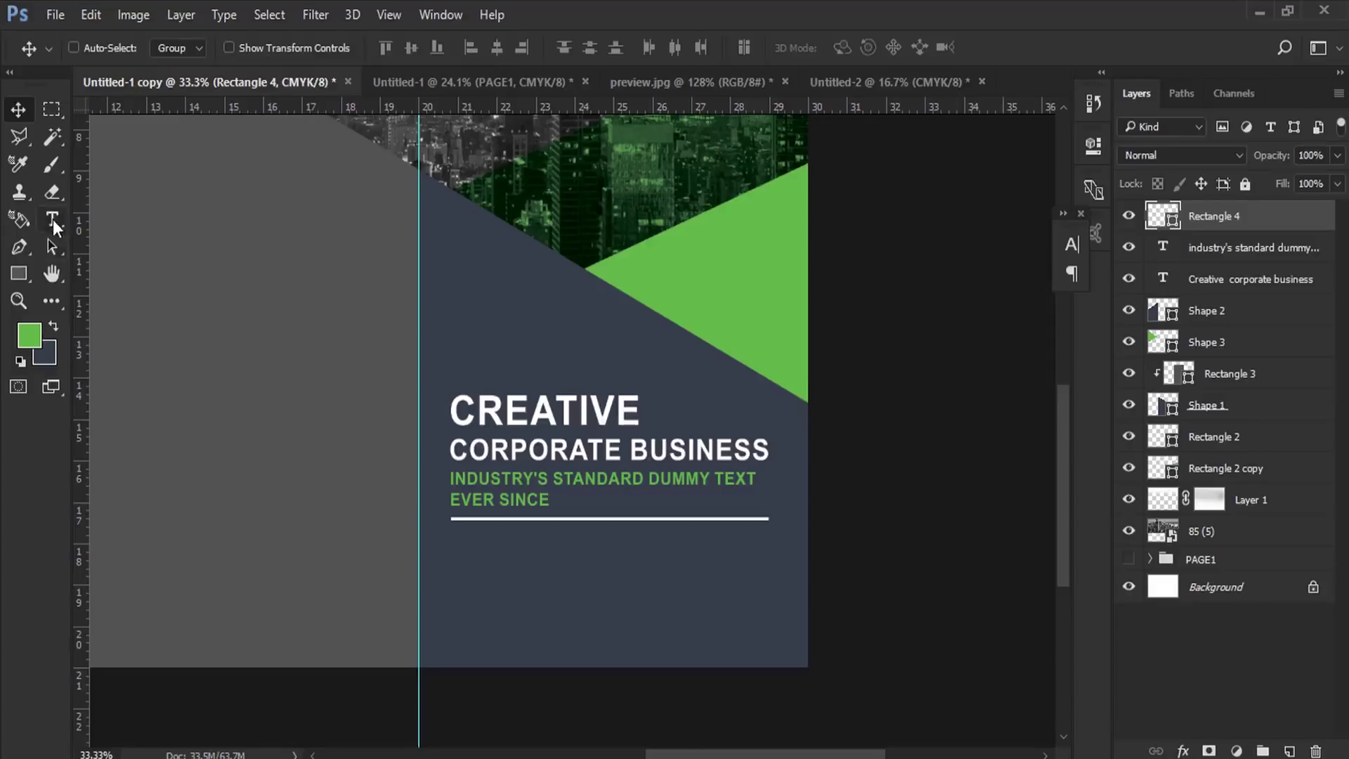
Draw a paragraph text box below the divider and paste the lorem ipsum text.
click(54, 222)
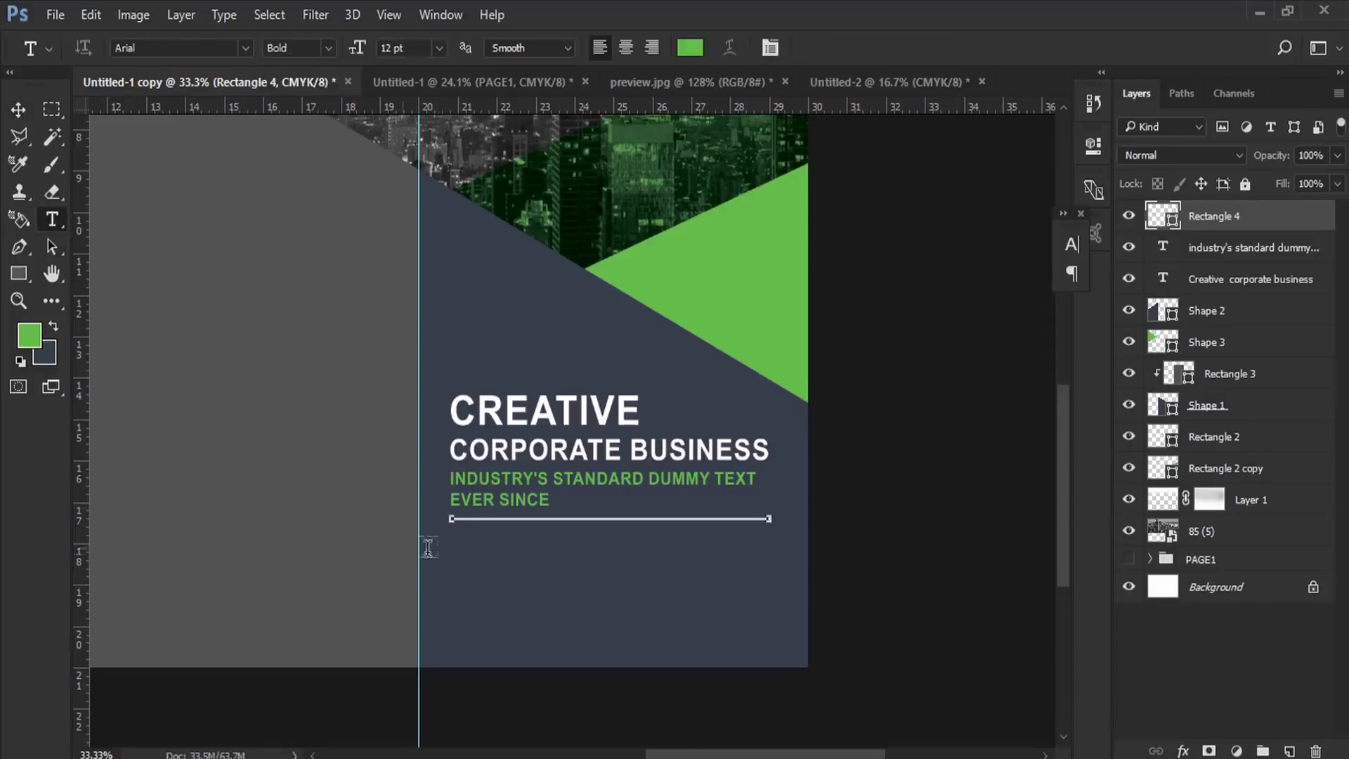
drag(452, 547, 755, 634)
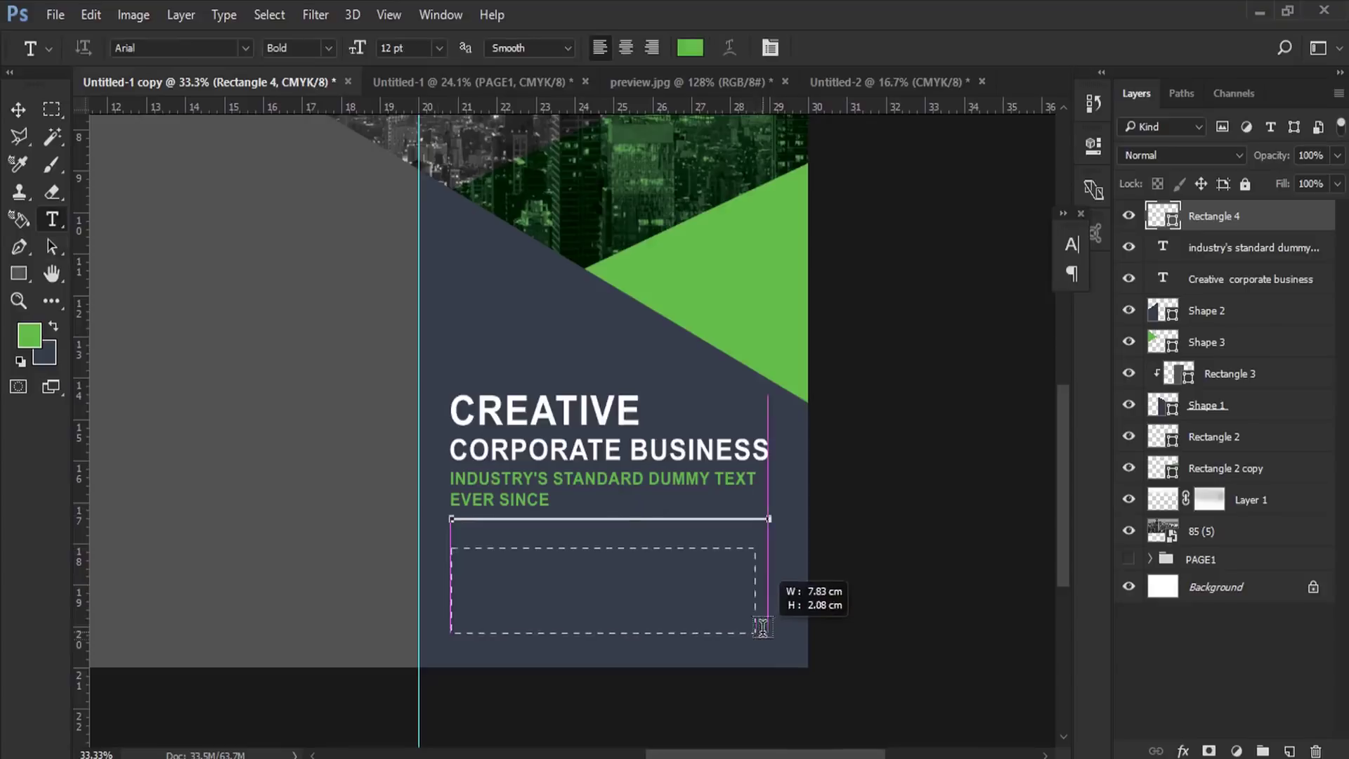
drag(755, 635, 768, 632)
right_click(636, 562)
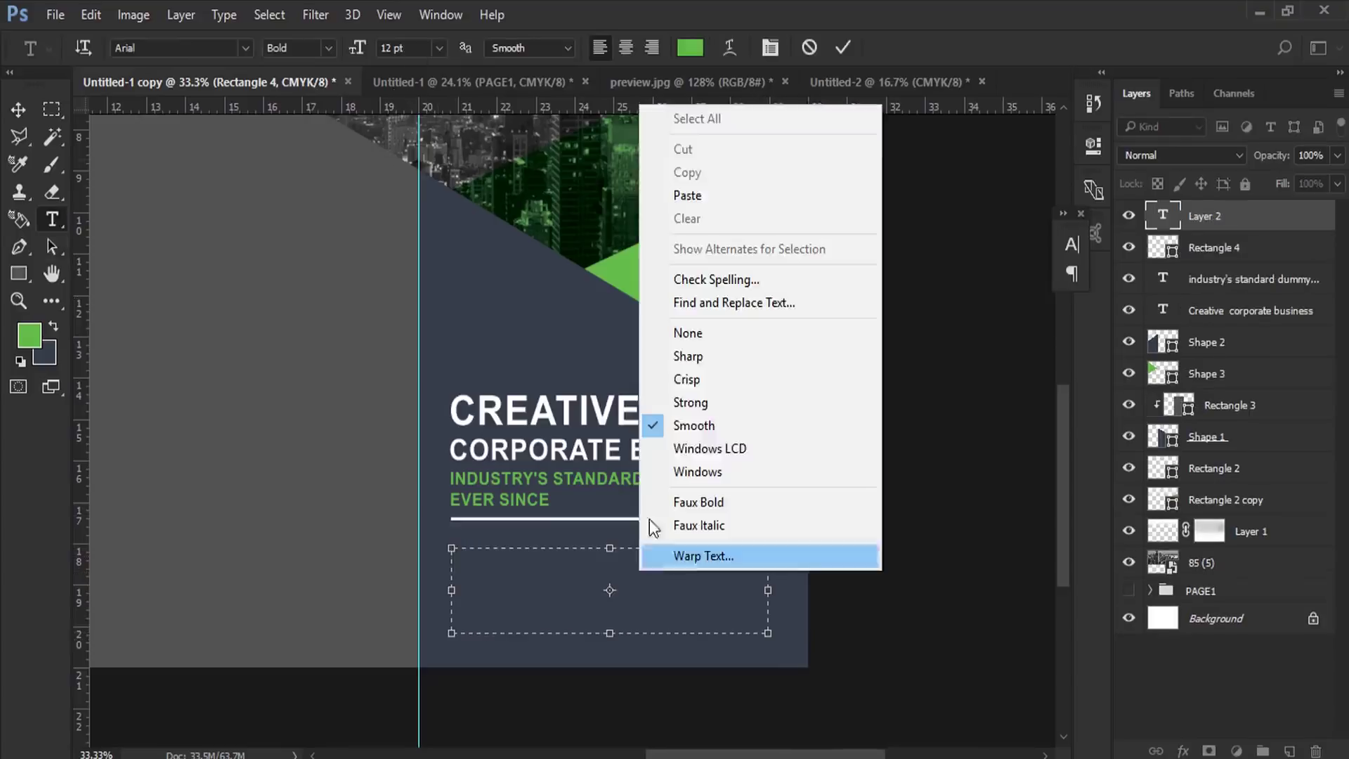
click(664, 191)
triple_click(713, 612)
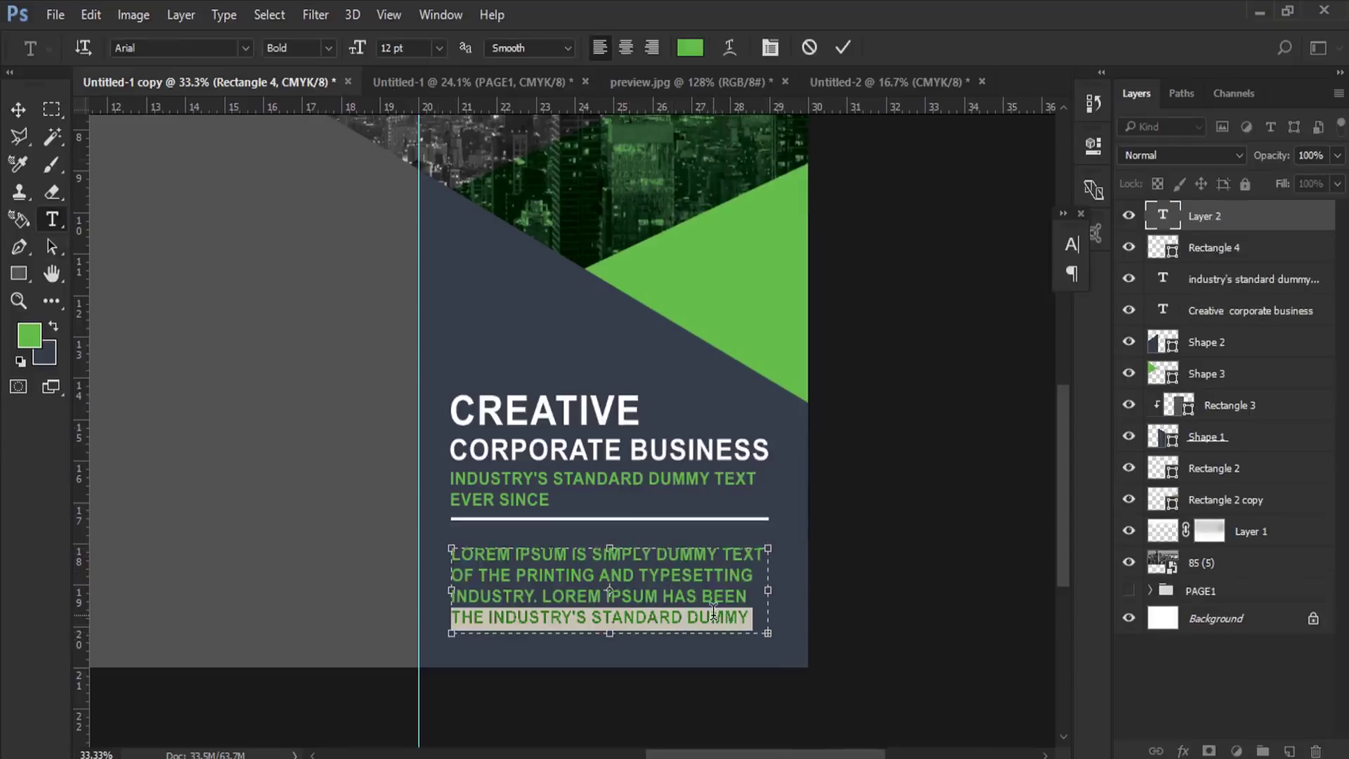
click(713, 612)
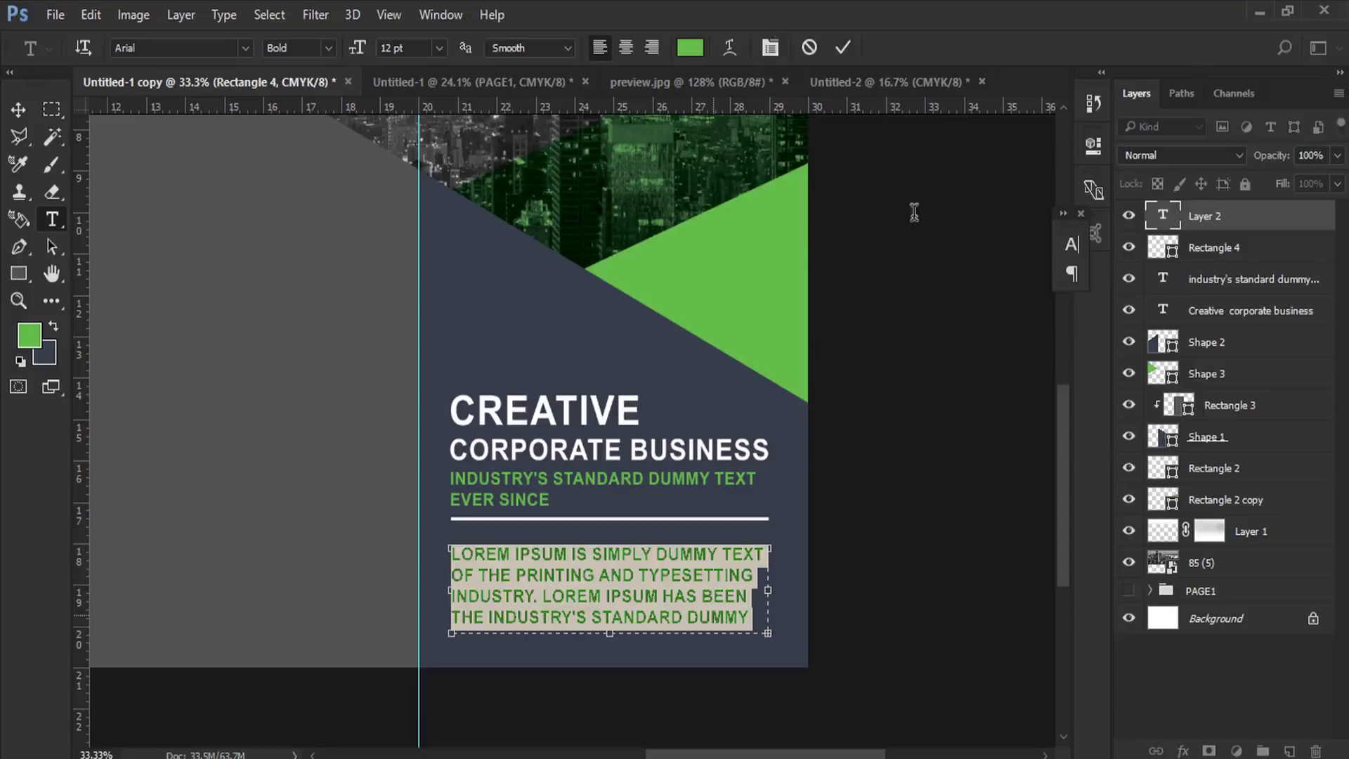
Format the paragraph as white 10 pt Arial Regular, commit, and nudge it up.
key(ctrl+t)
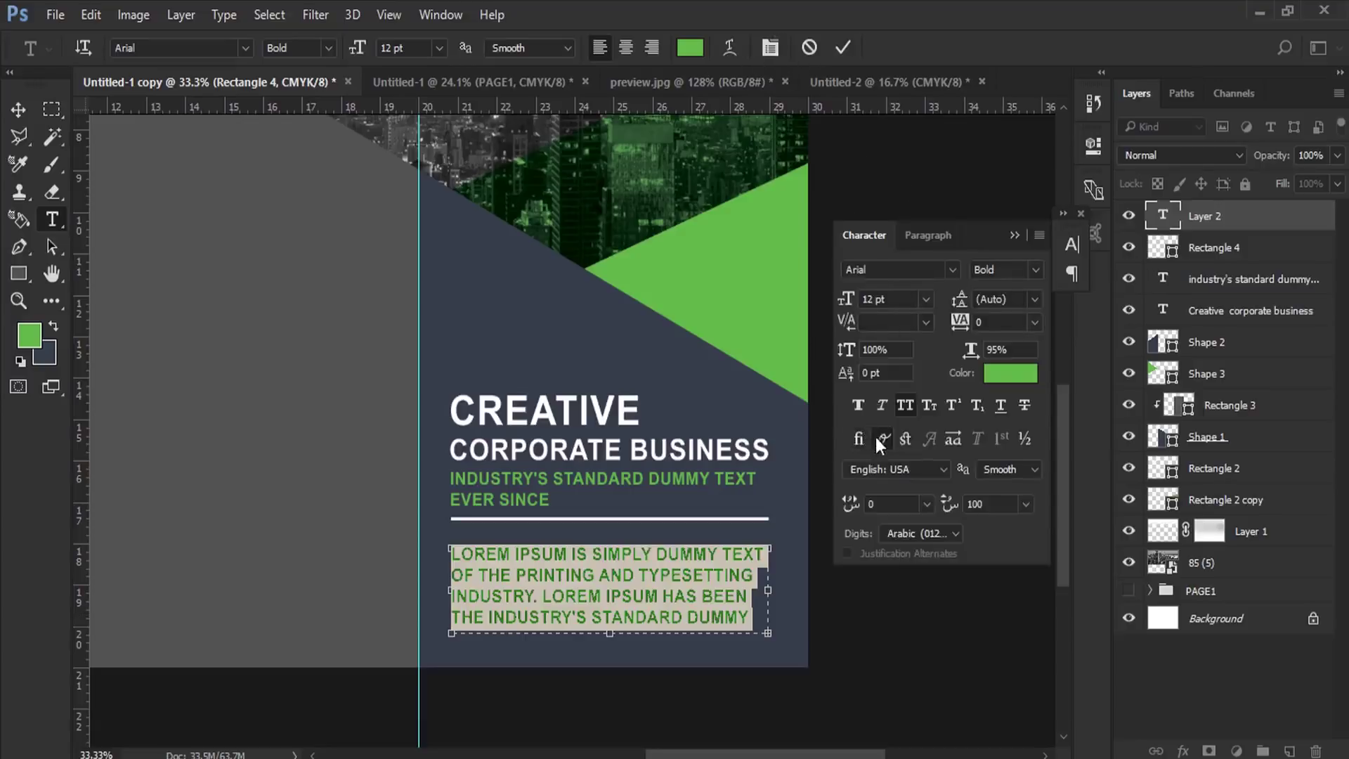
click(906, 405)
click(1035, 270)
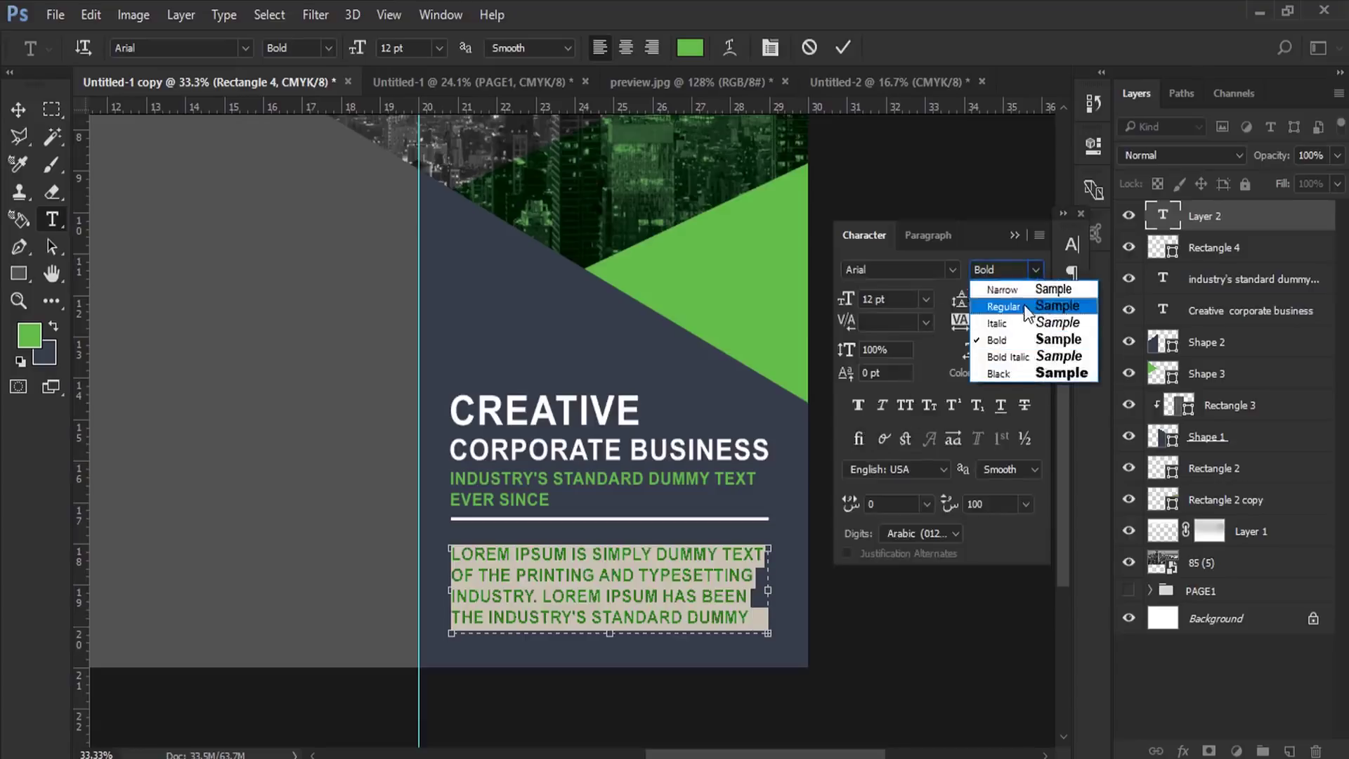
click(1012, 304)
click(926, 300)
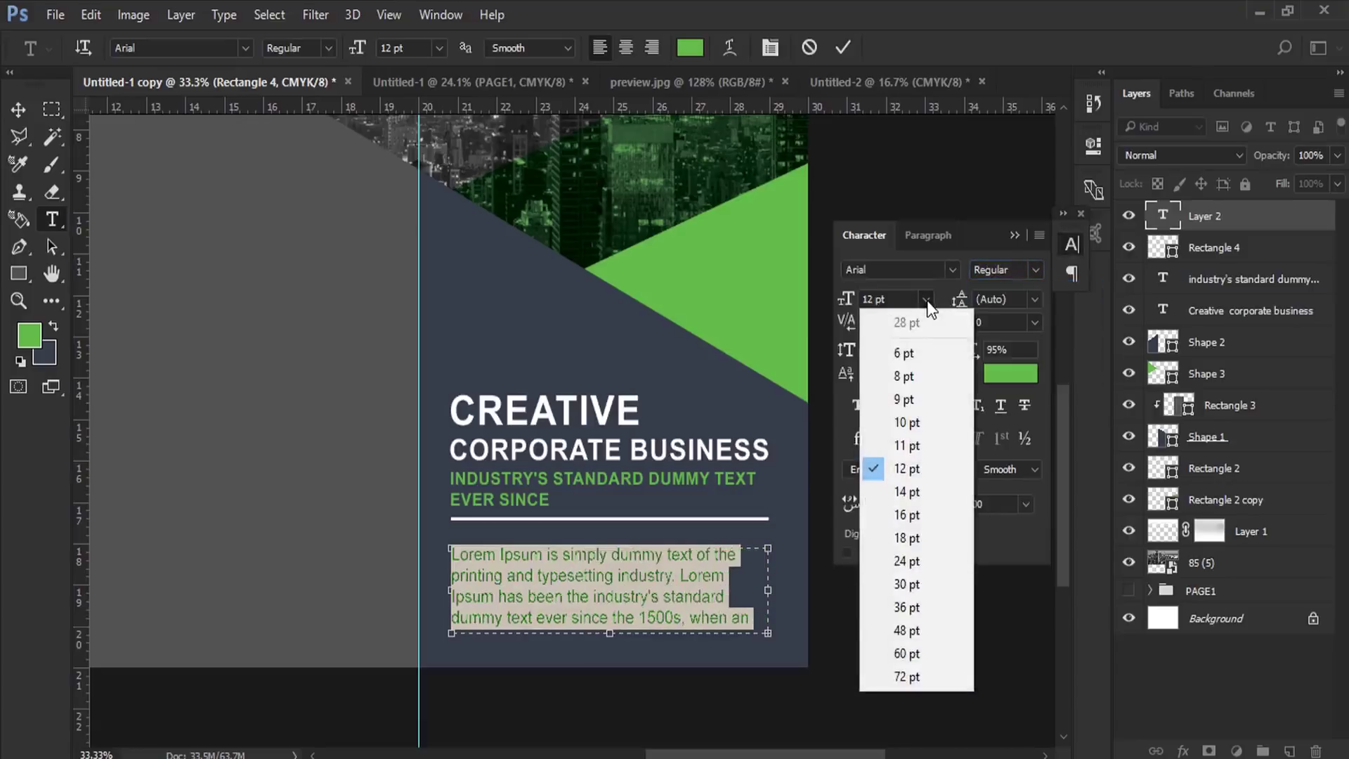
click(912, 420)
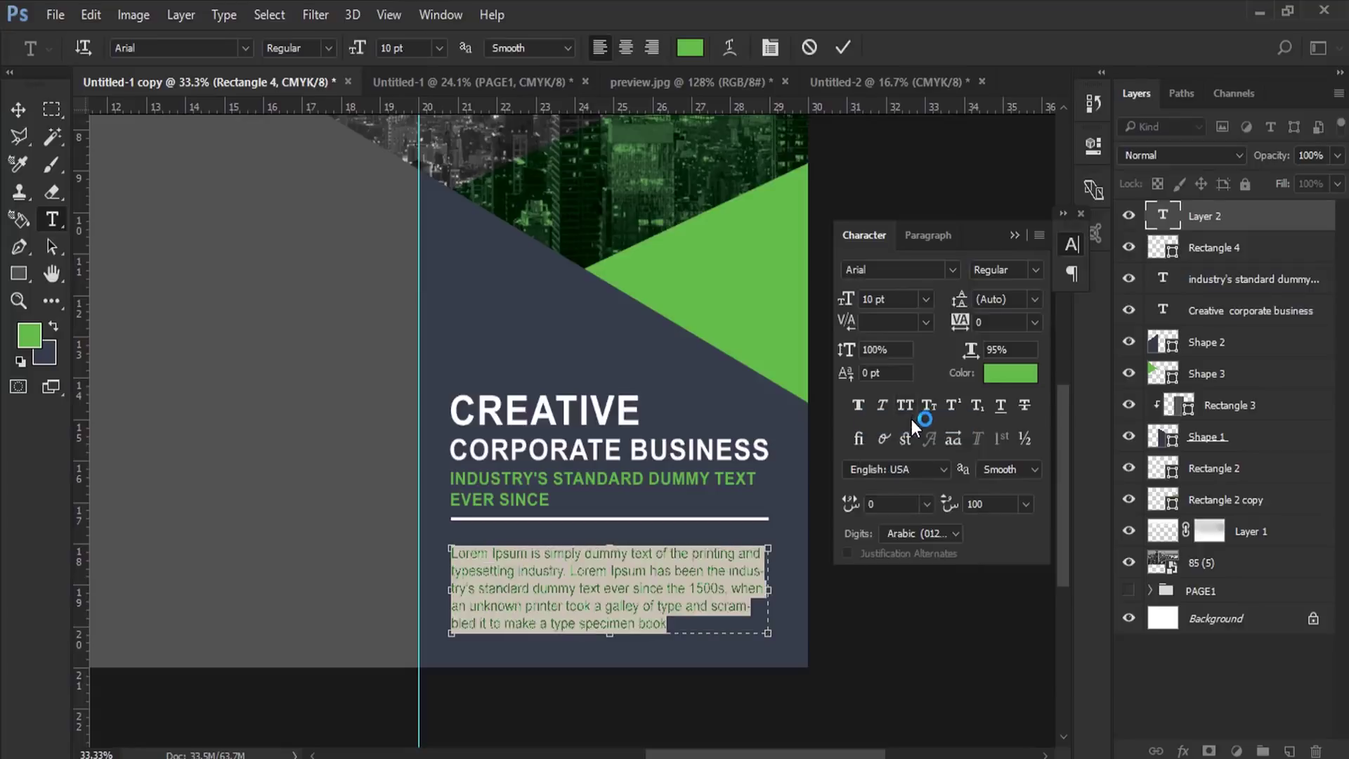
click(1003, 374)
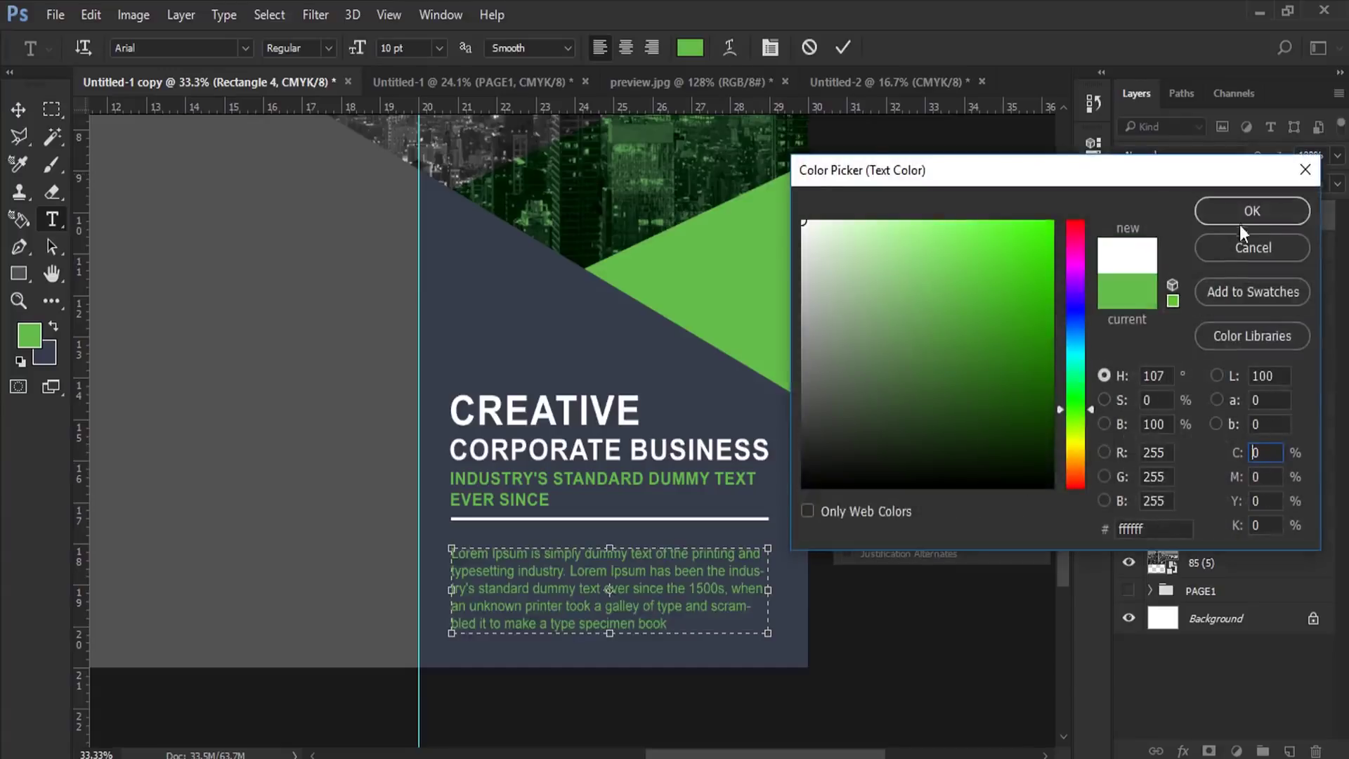
click(1239, 213)
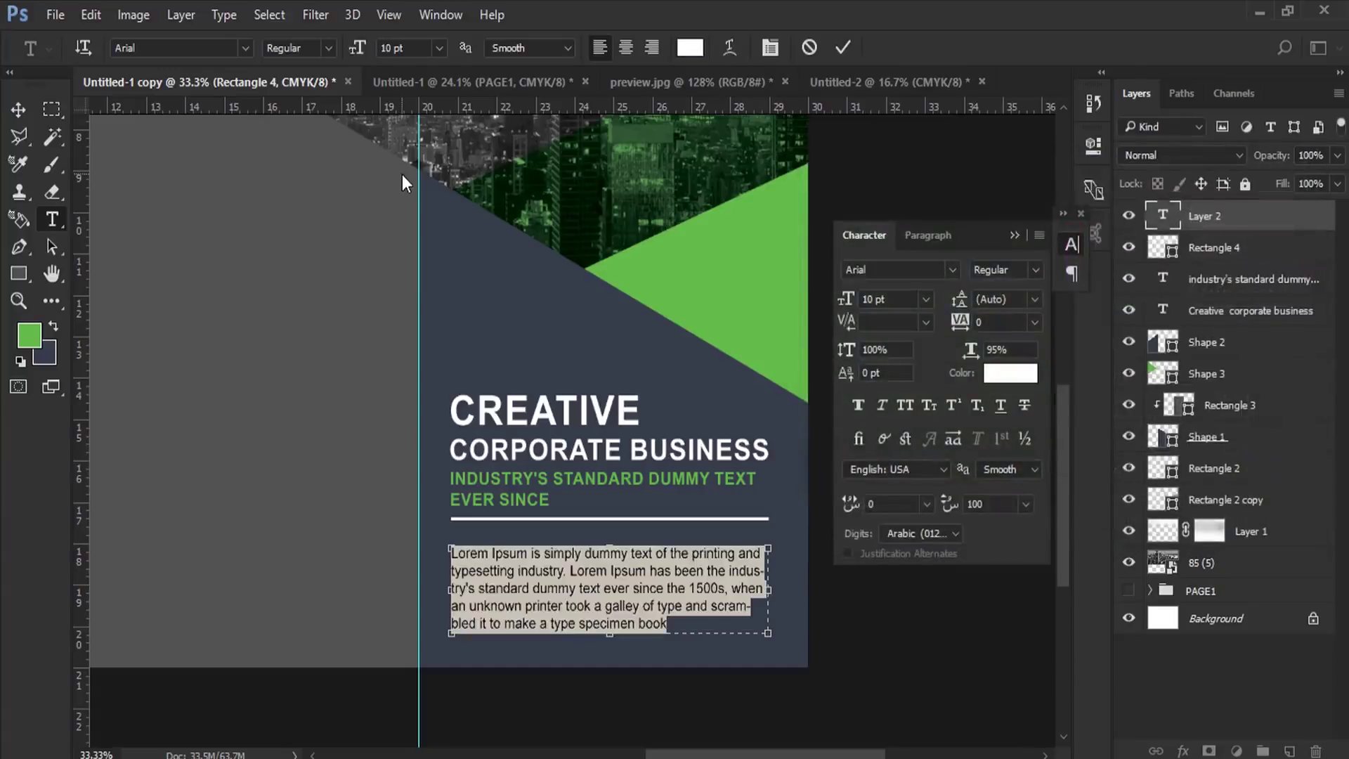
click(31, 111)
drag(262, 339, 261, 330)
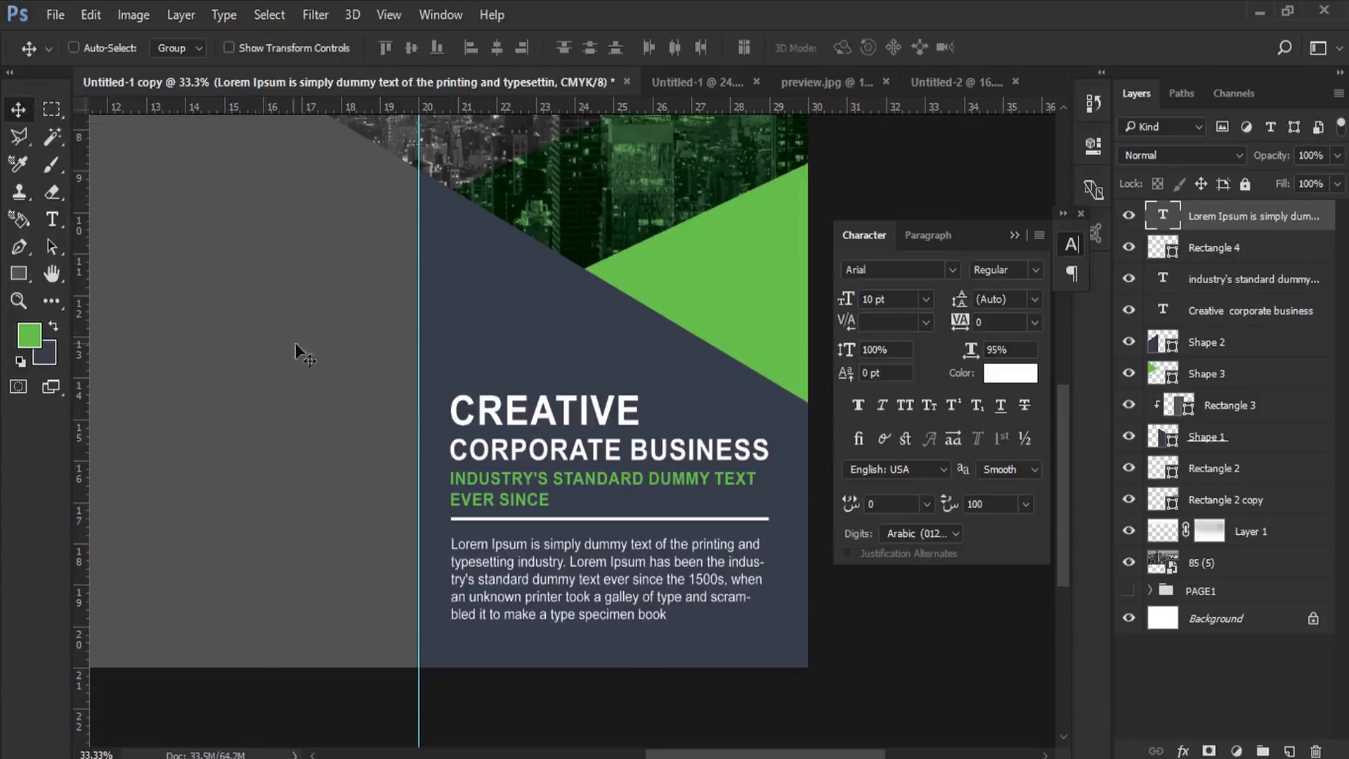
Move the heading, line and paragraph block up about 31 px.
click(1015, 235)
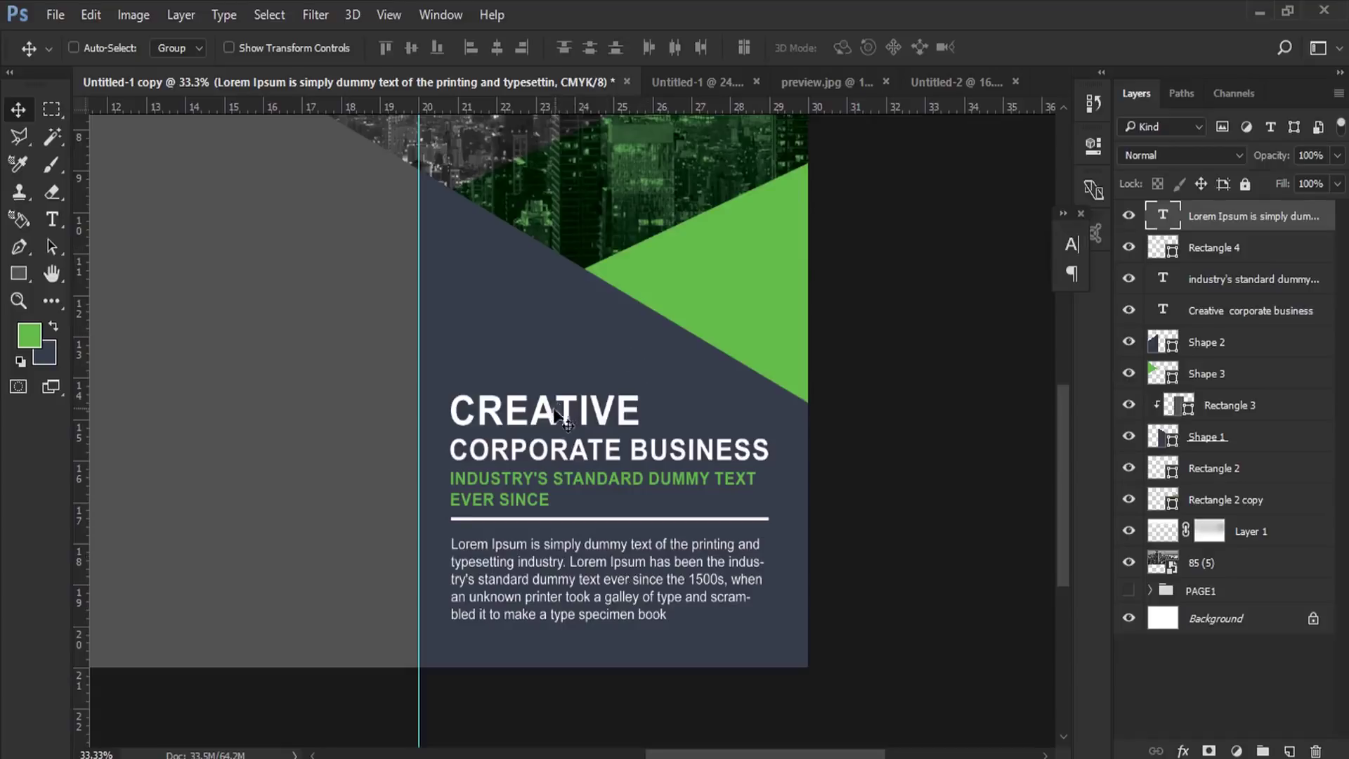
shift+click(1219, 309)
drag(674, 498, 670, 477)
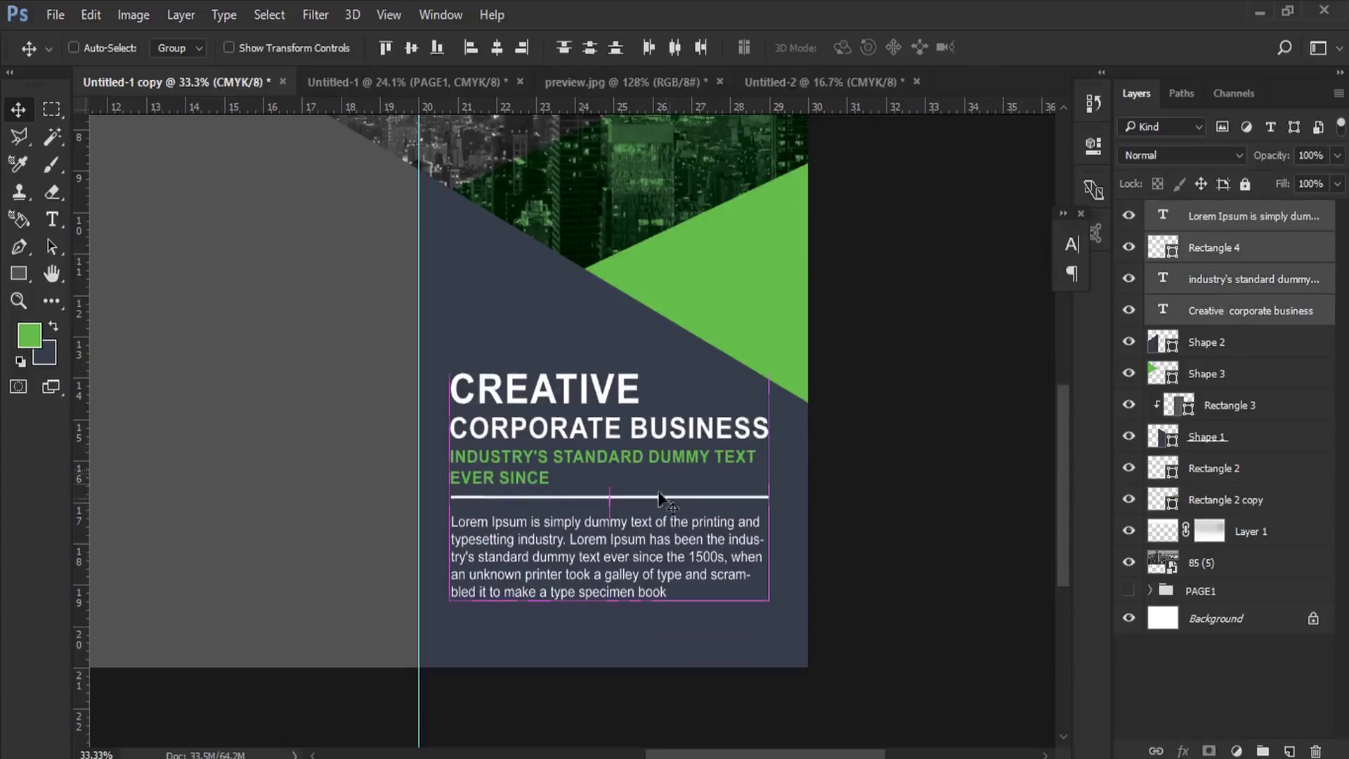
Draw a white 450 px square on the grey panel and drag in the QR code image.
mouse_move(270, 461)
mouse_down()
mouse_move(424, 482)
mouse_move(462, 520)
mouse_up()
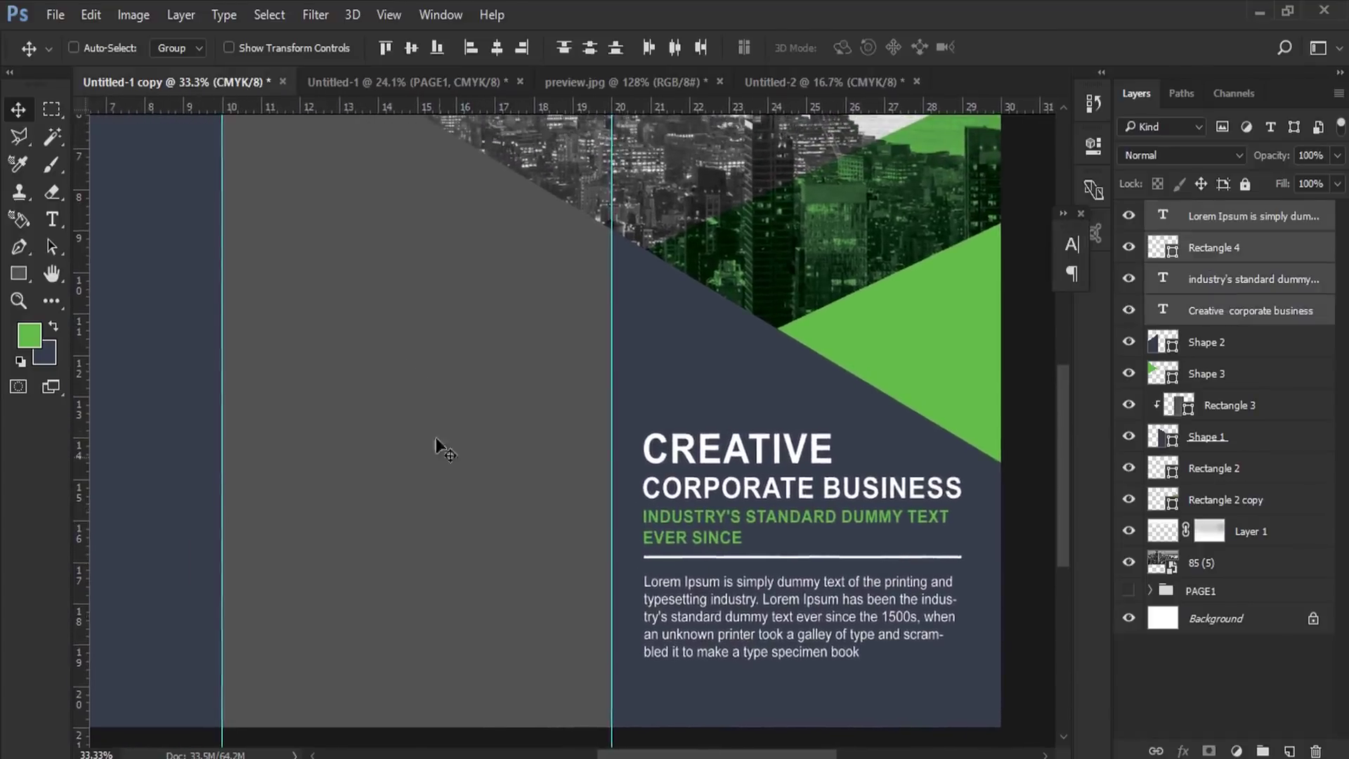
drag(344, 325, 365, 371)
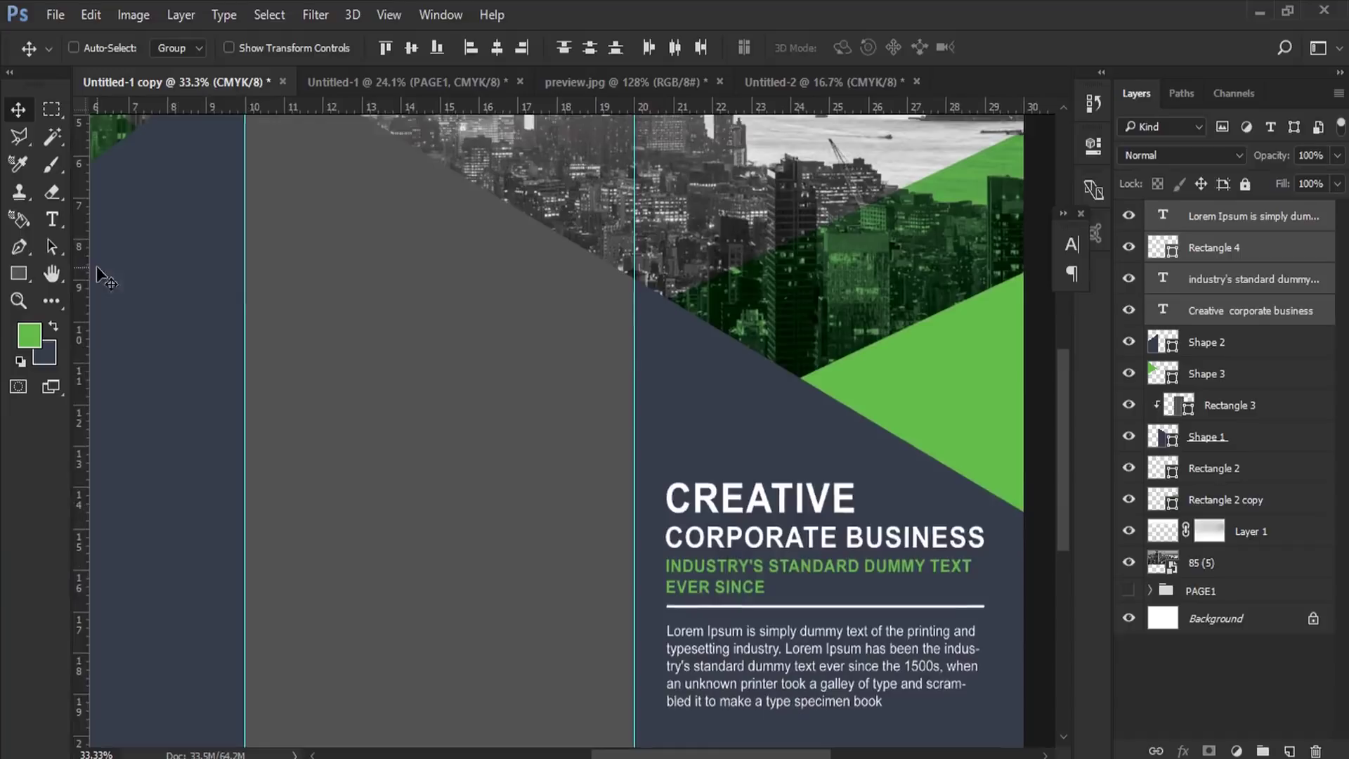
click(19, 274)
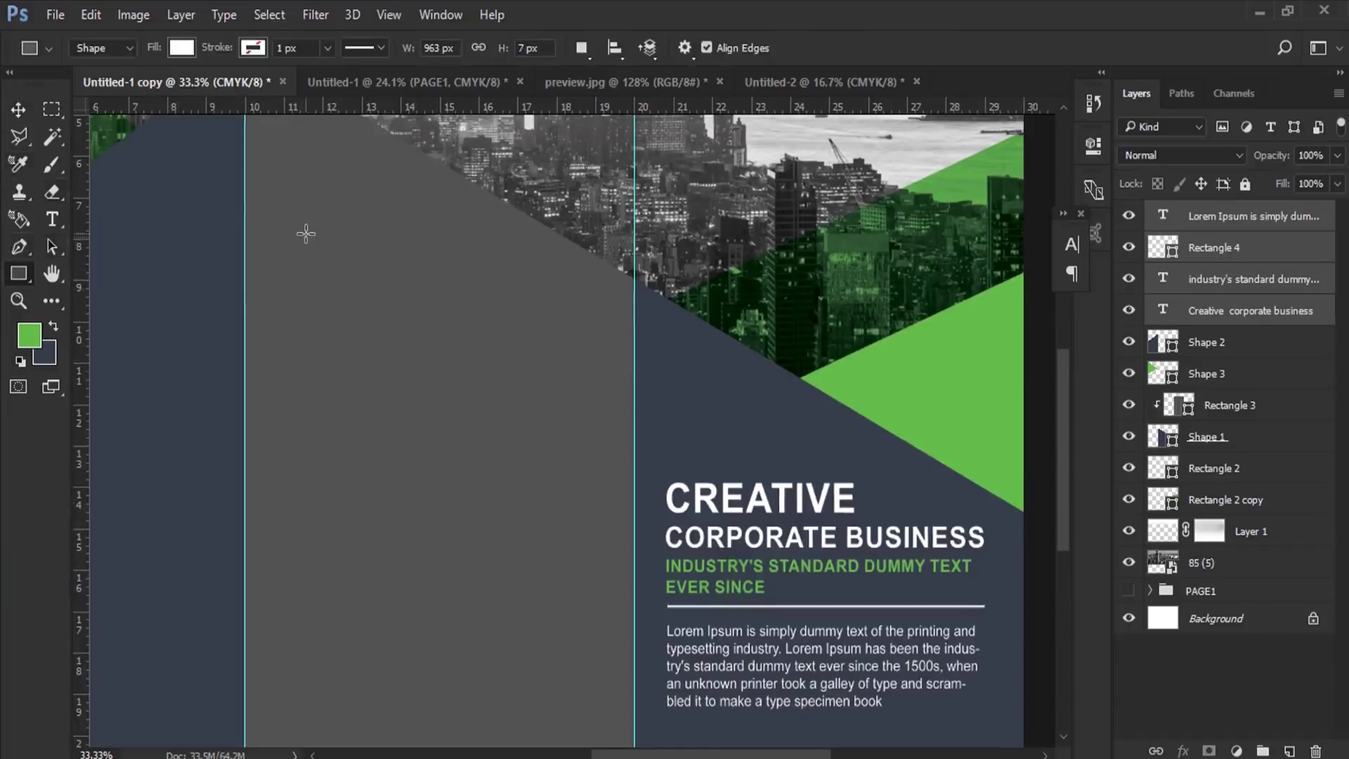
drag(285, 220, 432, 376)
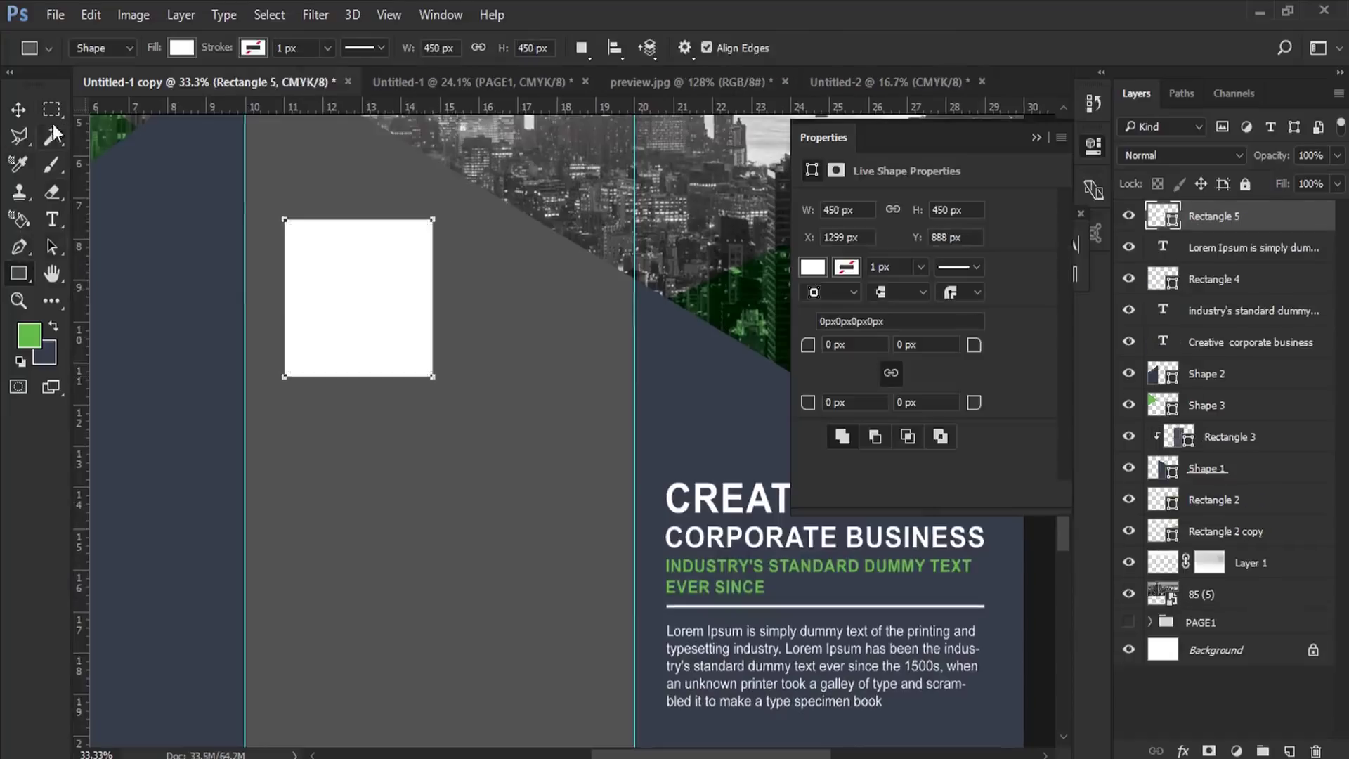
key(v)
click(1036, 137)
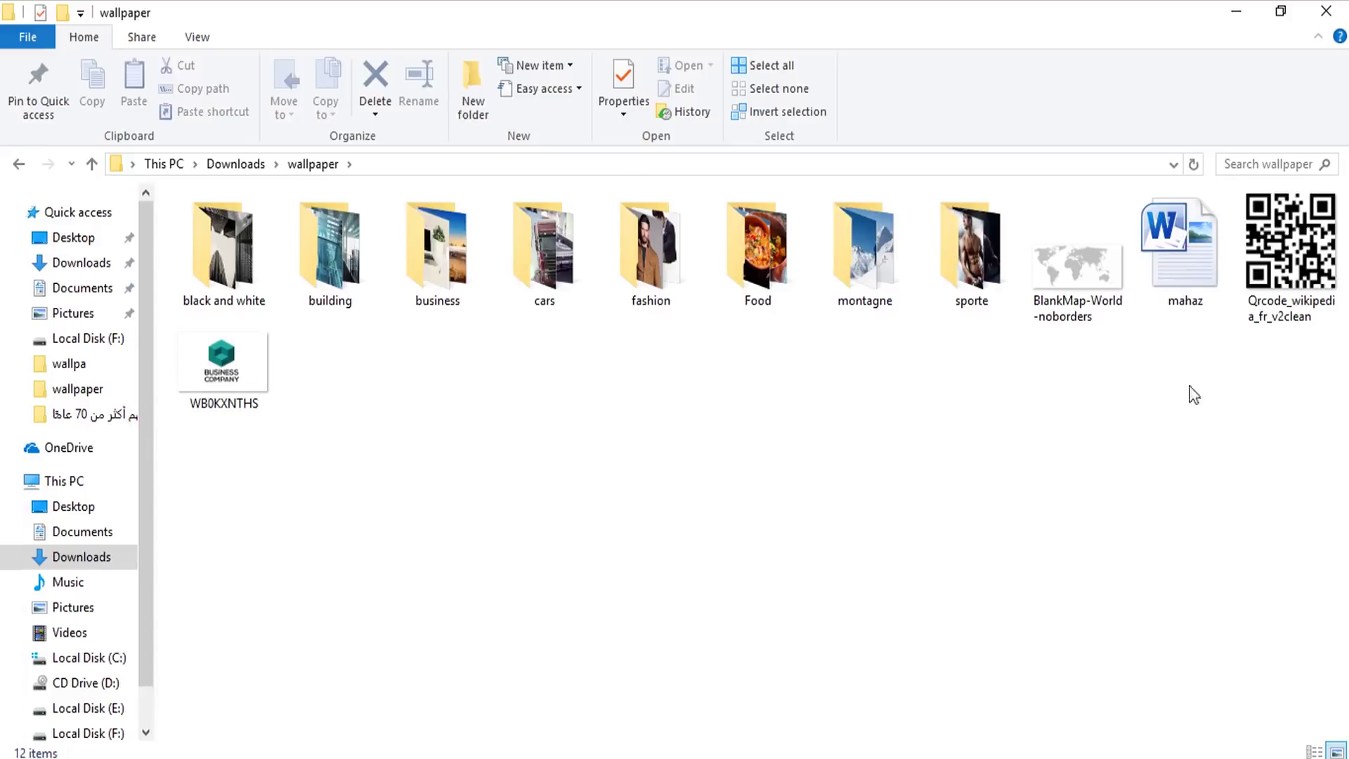
mouse_move(1291, 257)
mouse_down()
mouse_move(366, 692)
mouse_move(346, 636)
mouse_move(390, 234)
mouse_up()
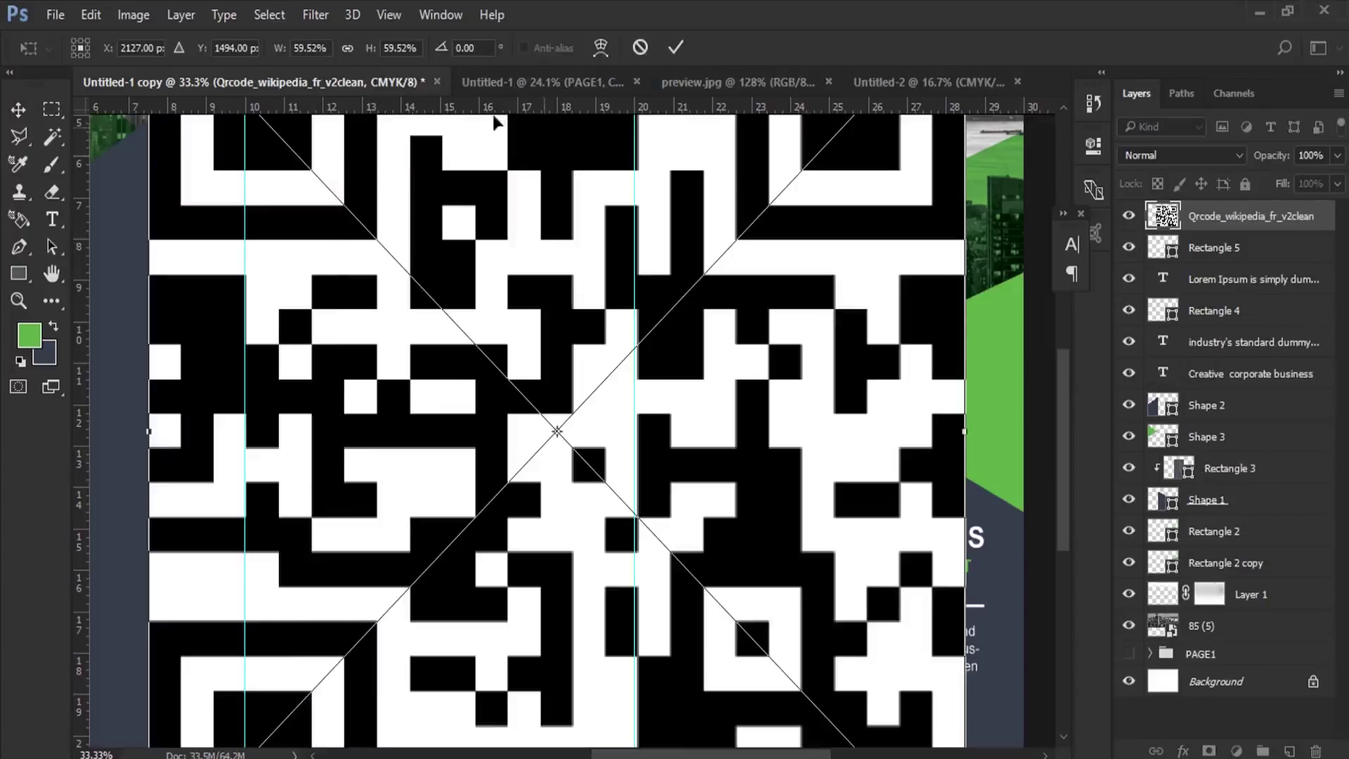
Shrink the QR code proportionally and place it inside the white square.
click(347, 48)
drag(279, 48, 218, 76)
mouse_move(555, 422)
mouse_down()
mouse_move(372, 312)
mouse_move(365, 288)
mouse_up()
key(Return)
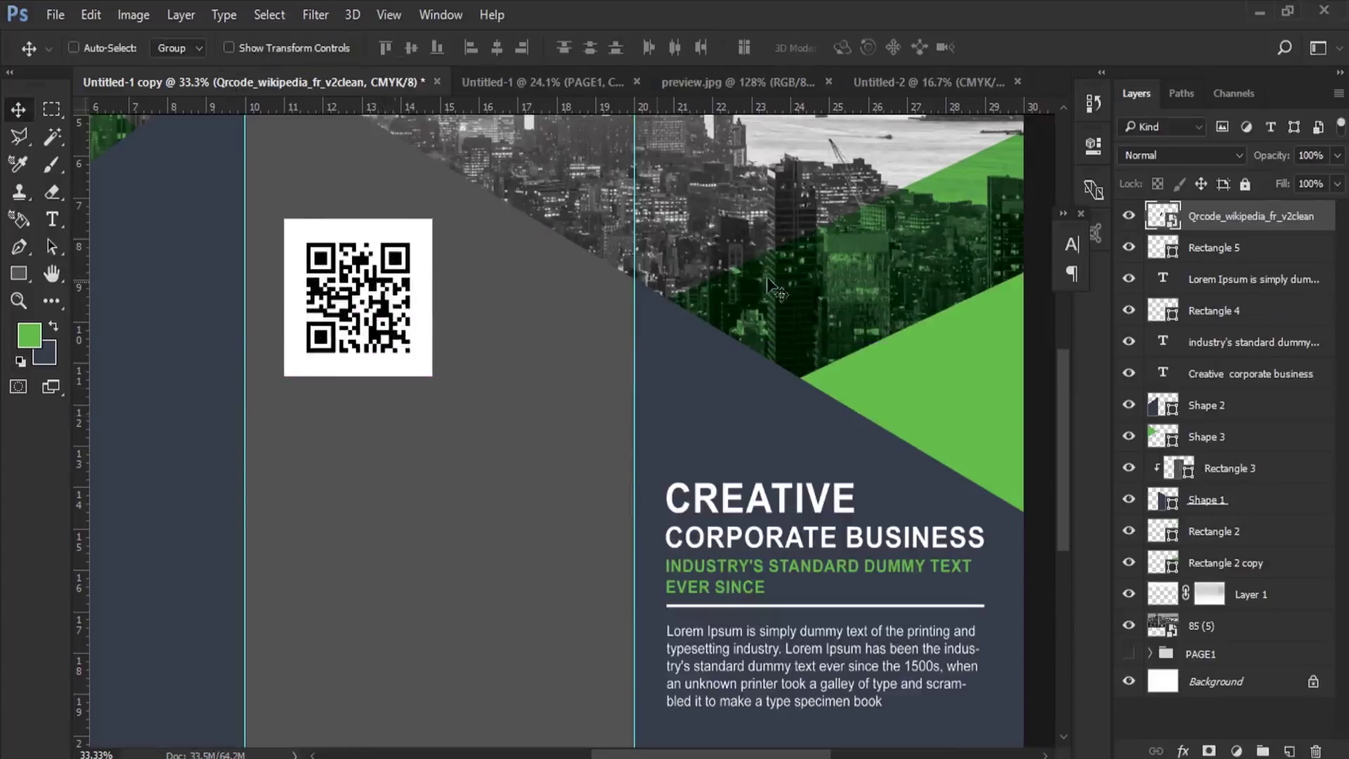
Clip the QR code to the white square and enlarge it slightly to fit.
right_click(1235, 253)
click(871, 559)
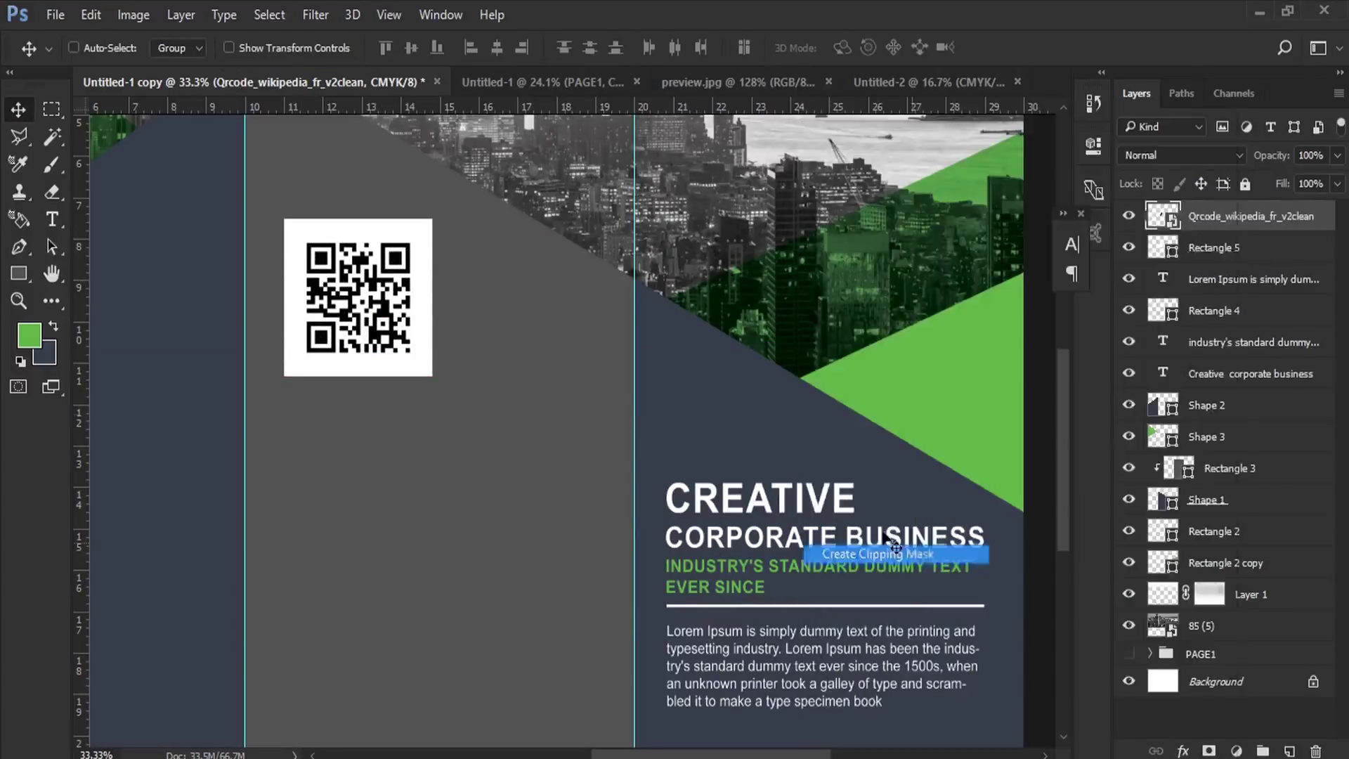
key(ctrl+t)
drag(411, 242, 423, 228)
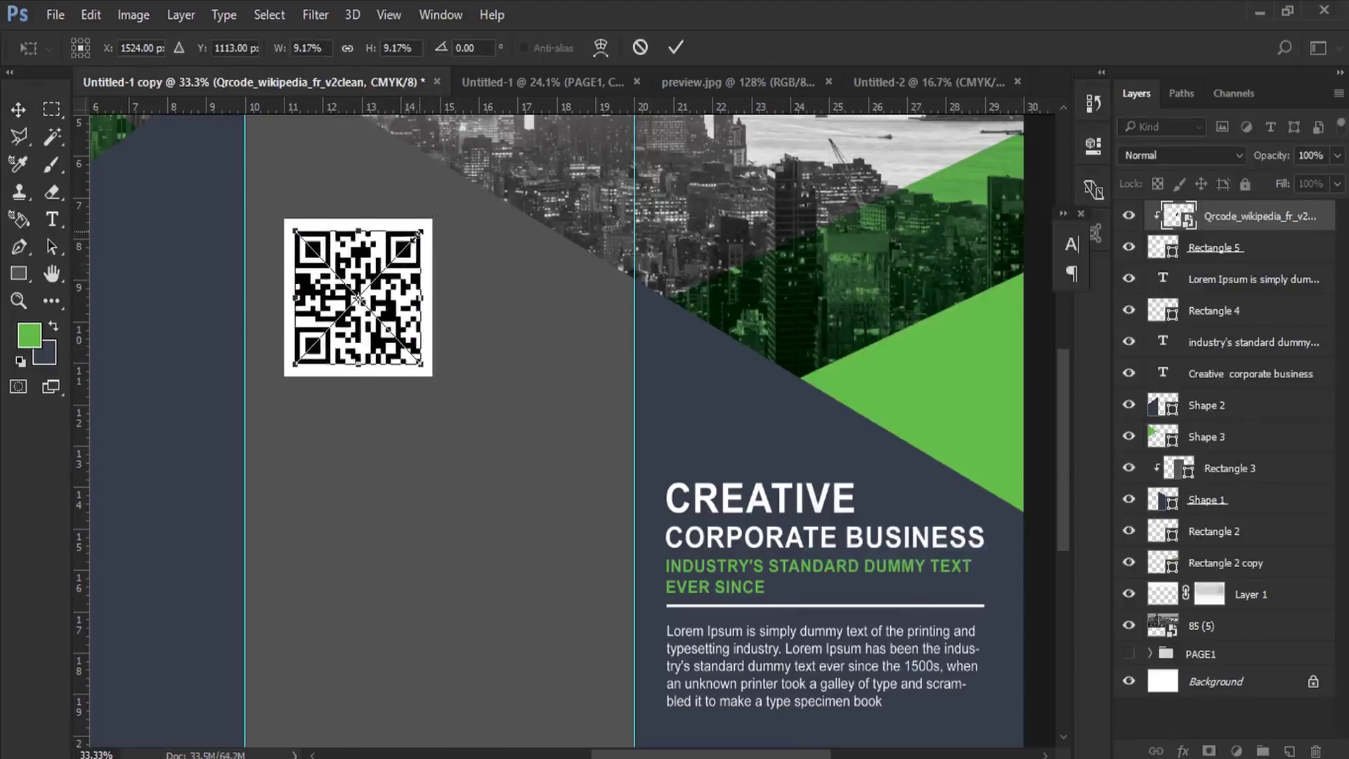
key(Return)
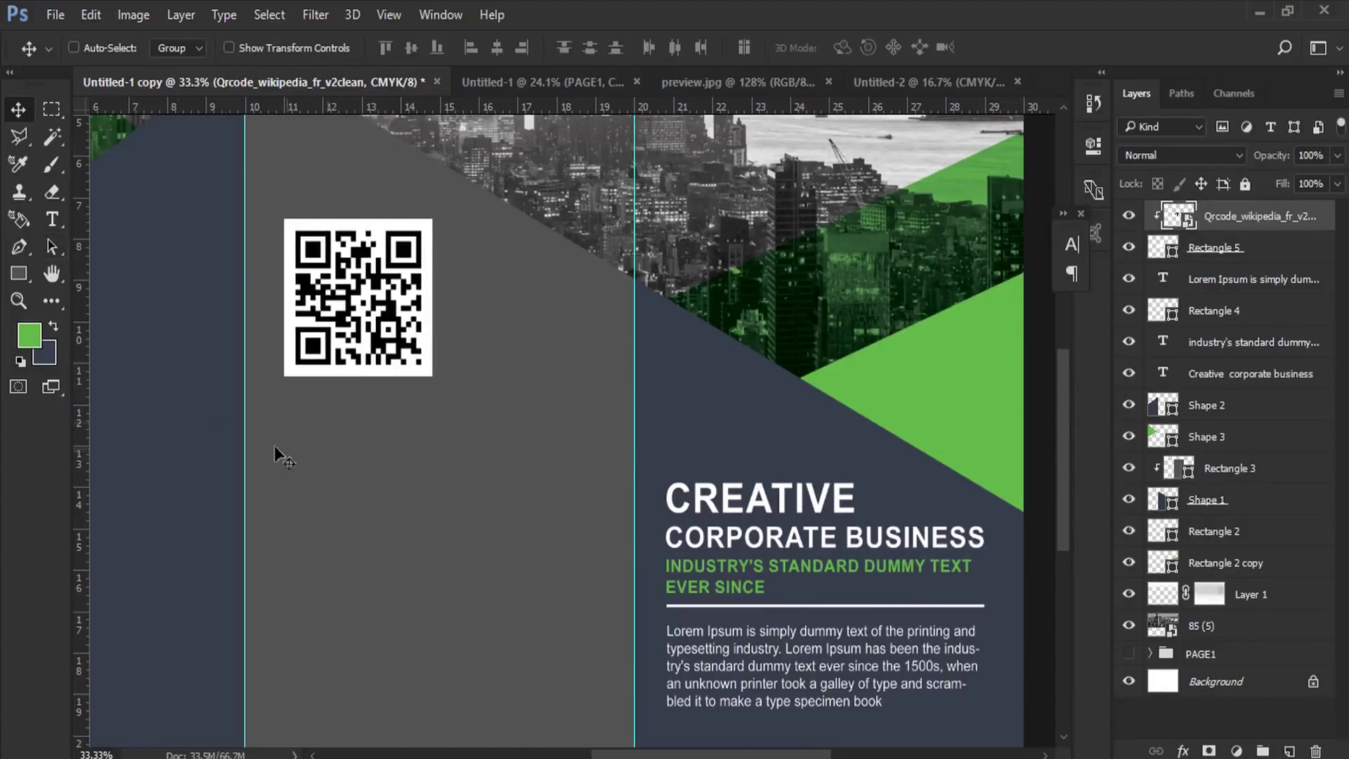
Copy 'Lorem Ipsum is simply dummy' from Word.
click(52, 220)
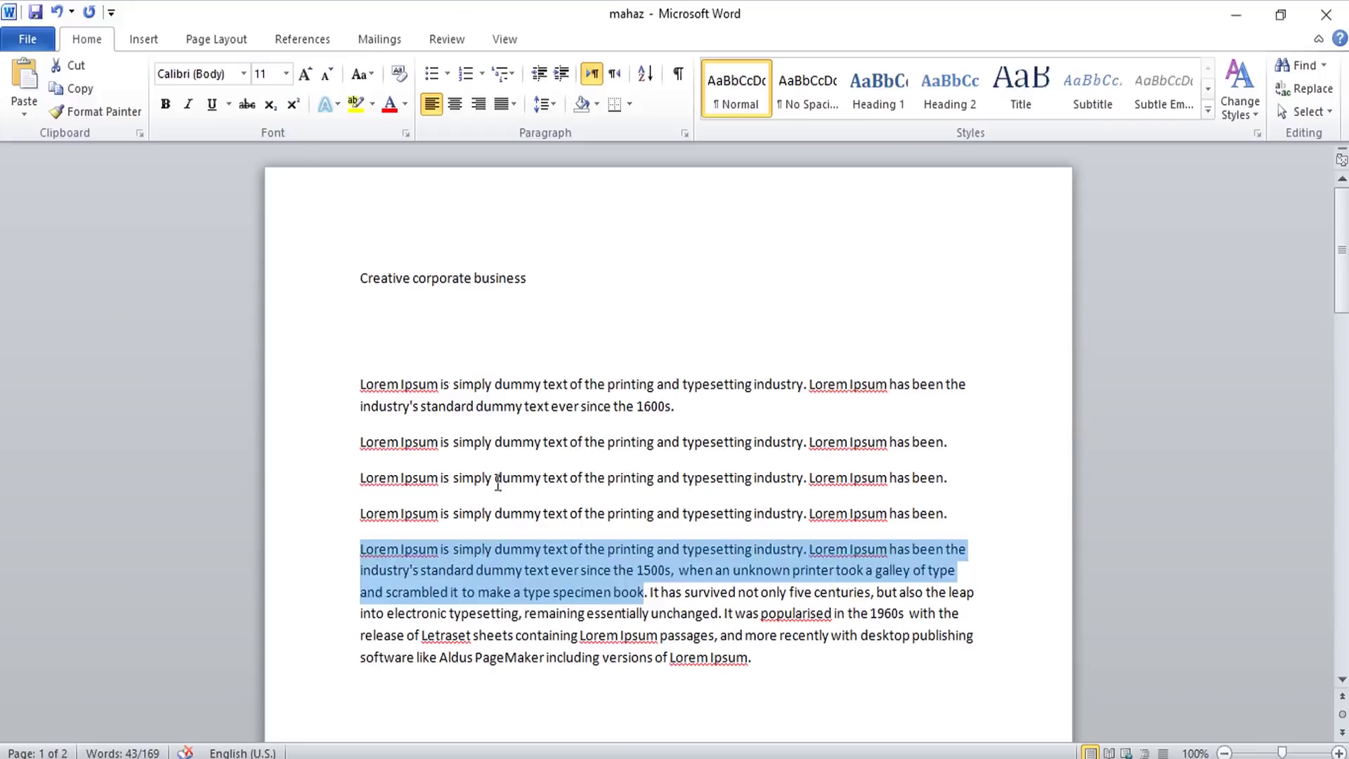
drag(357, 383, 540, 384)
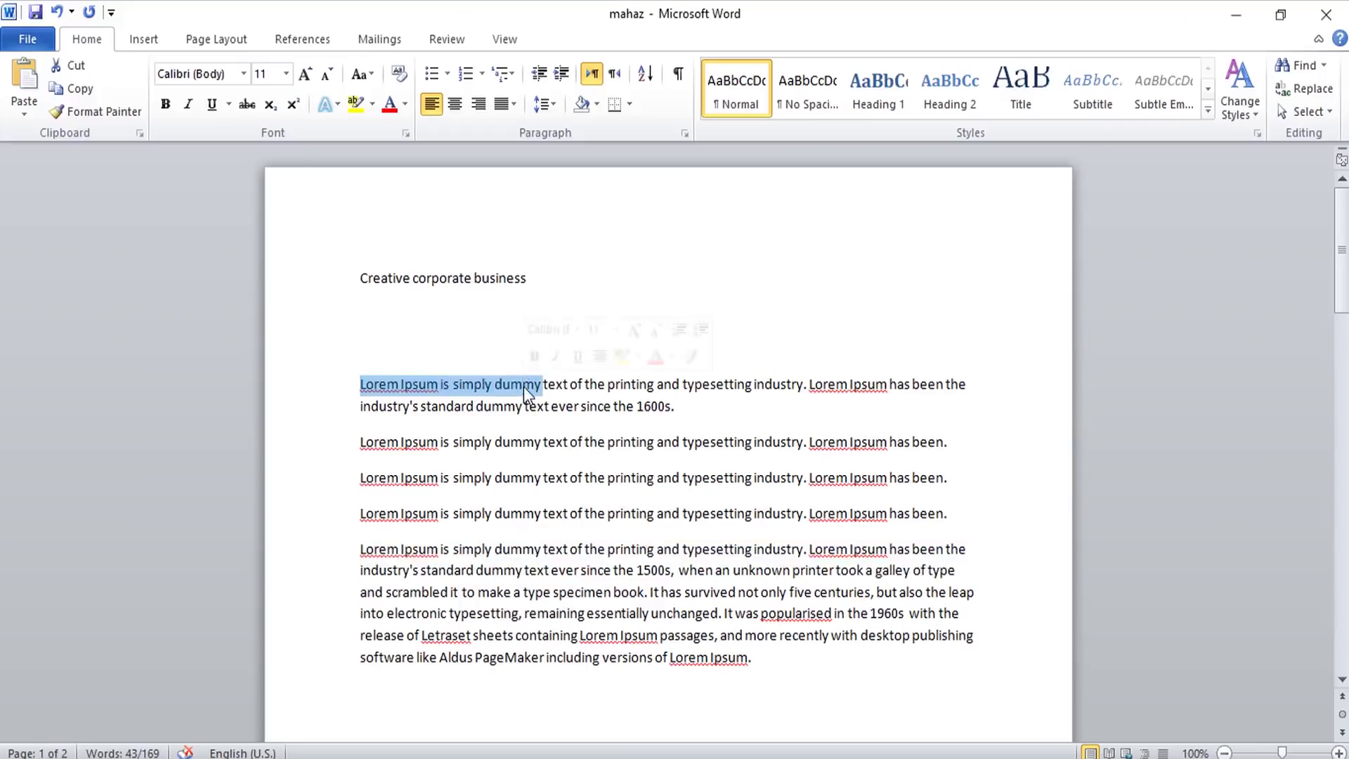
right_click(529, 386)
click(570, 423)
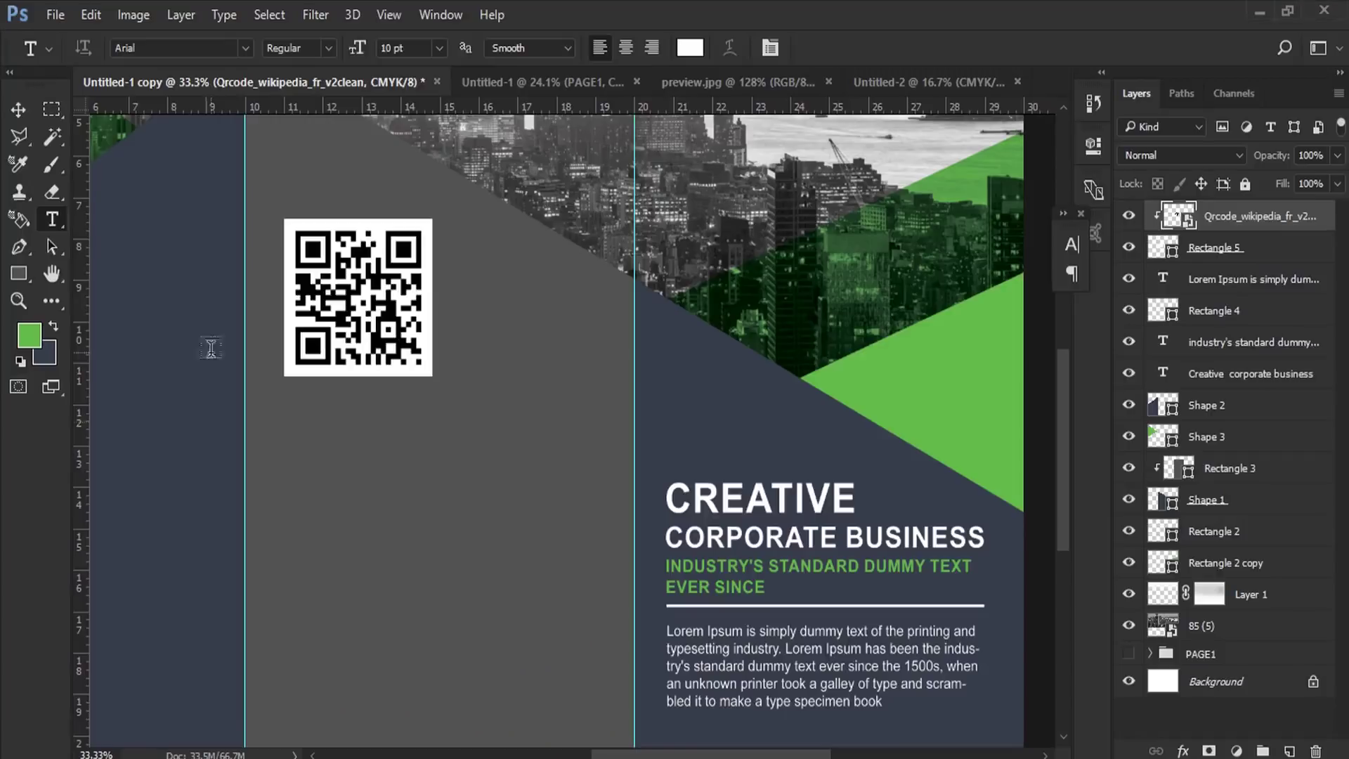
Paste 'Lorem Ipsum is simply dummy' beside the QR code as bold green 18 pt text.
drag(449, 231, 567, 364)
right_click(510, 260)
click(541, 365)
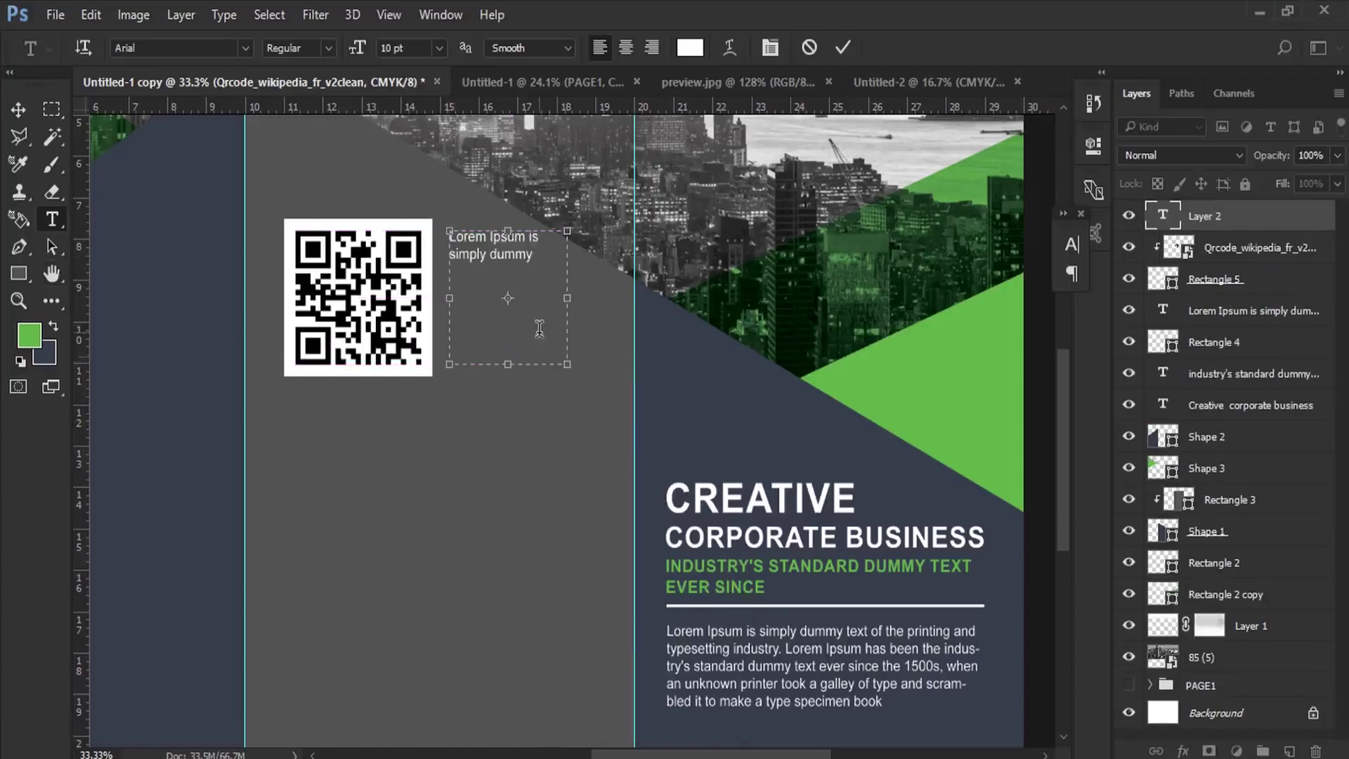
drag(354, 49, 364, 67)
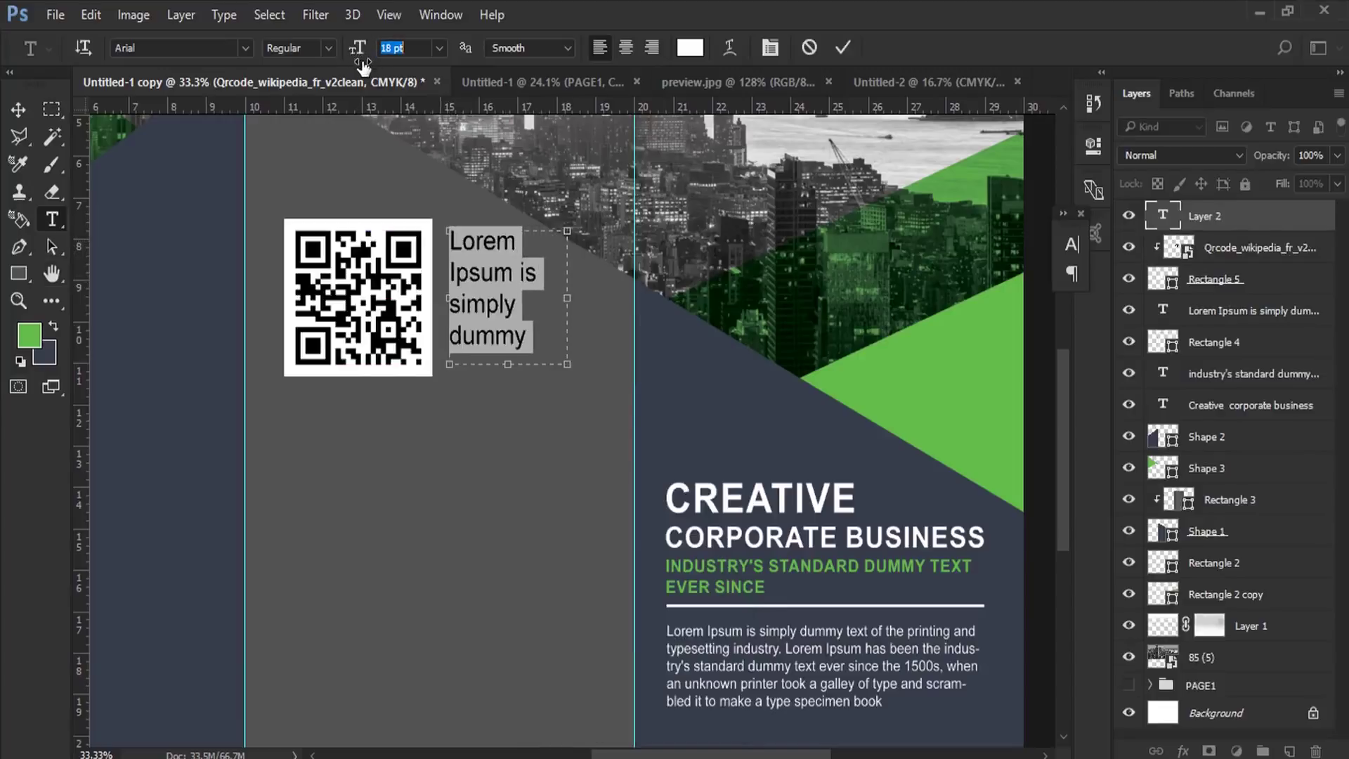
click(299, 48)
click(286, 117)
click(29, 335)
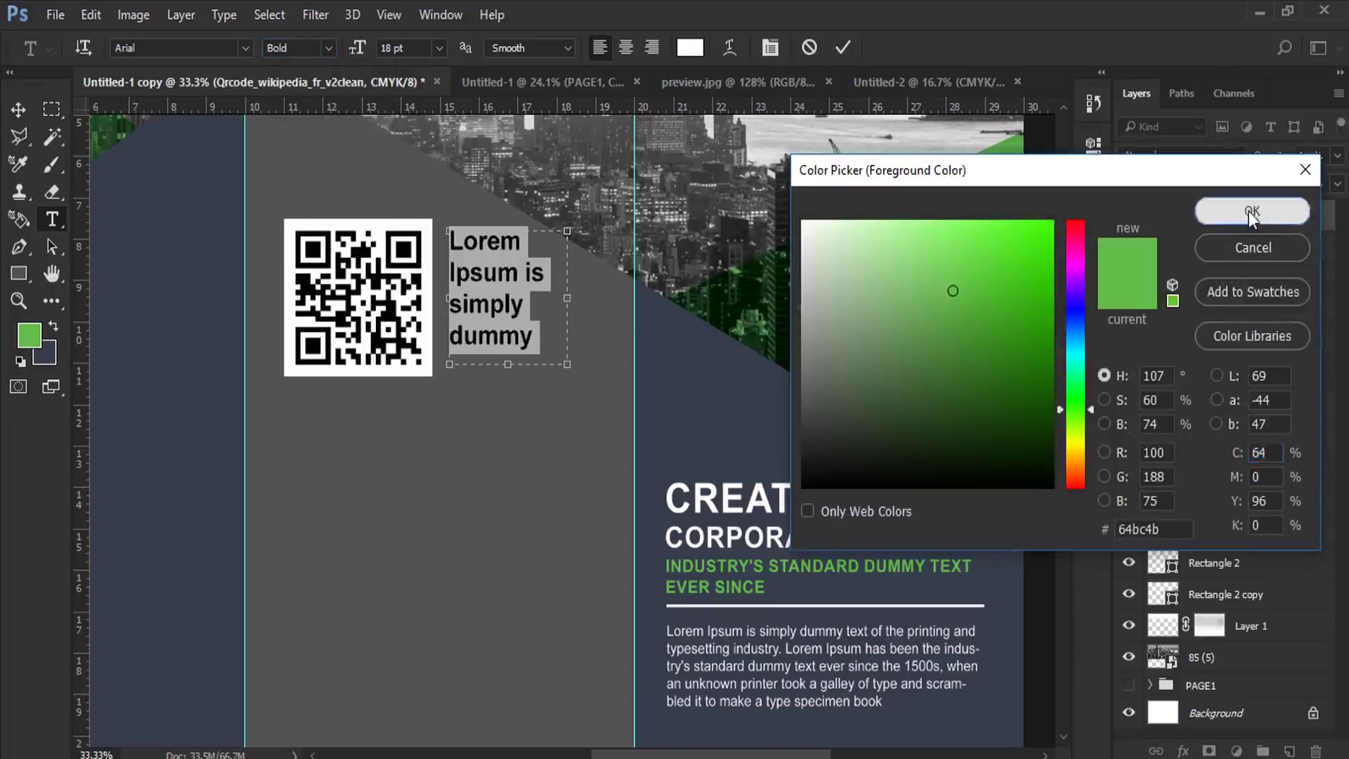
click(1252, 210)
Widen the caption box, set 37 pt line spacing, and position it beside the QR code.
mouse_move(567, 364)
mouse_down()
mouse_move(602, 365)
mouse_move(625, 342)
mouse_up()
click(777, 48)
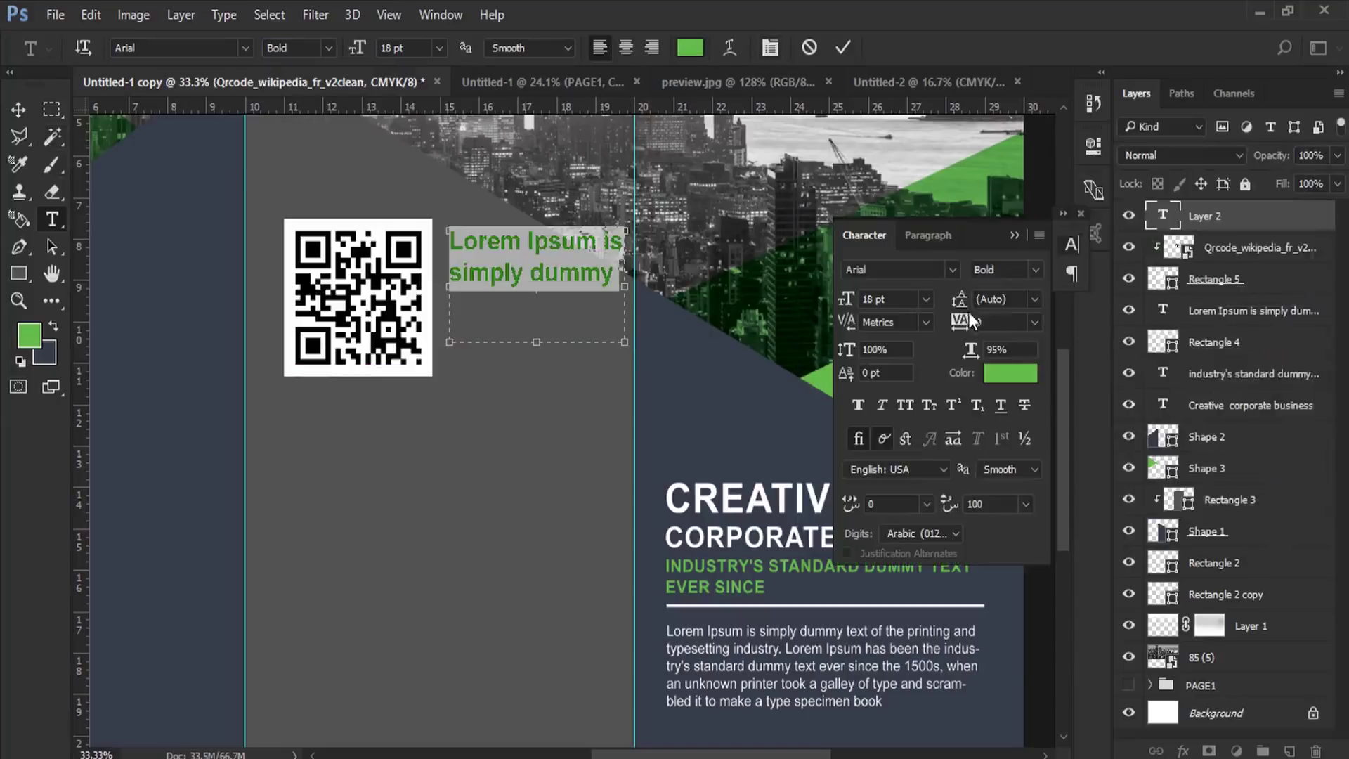
click(991, 299)
scroll(1000, 301, up, 5)
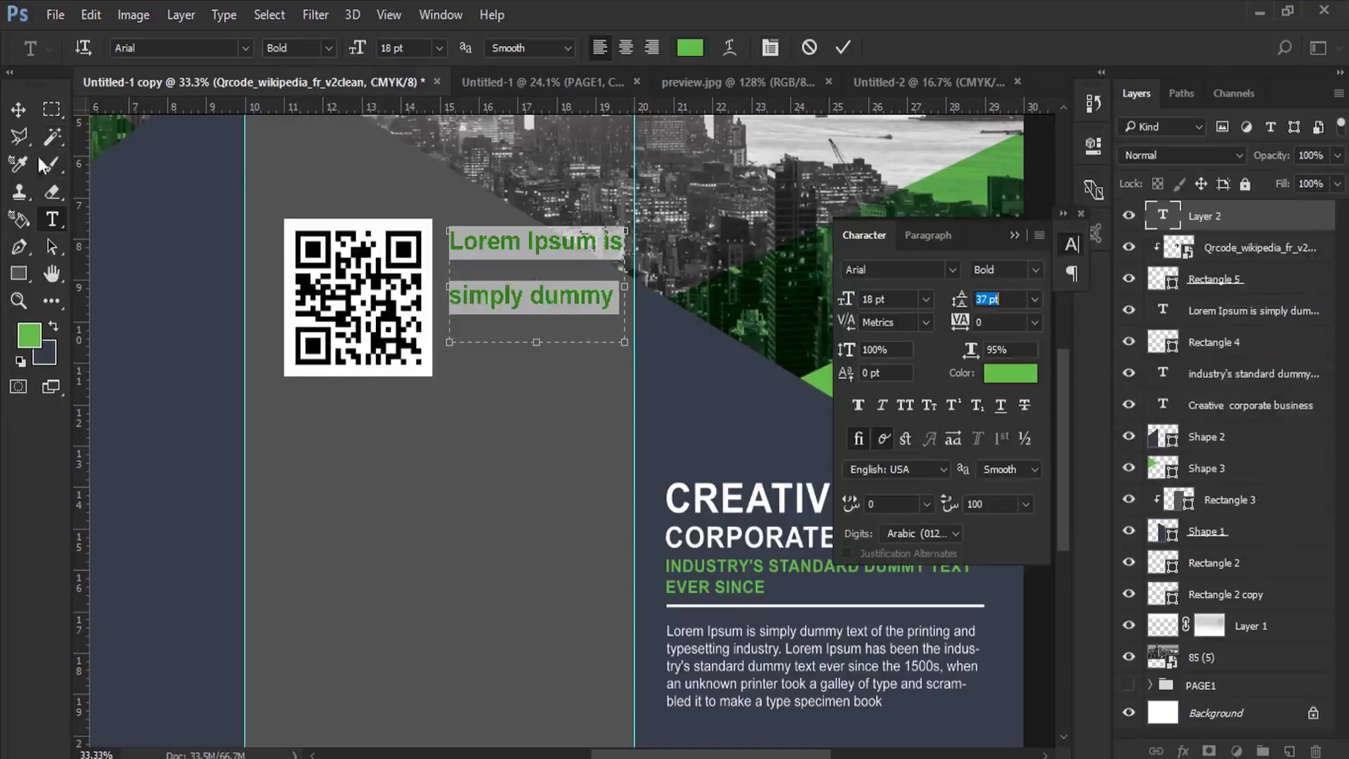
key(ctrl+Return)
key(v)
drag(491, 265, 481, 288)
Narrow the caption to wrap onto three lines with 26 pt leading, then nudge it right.
key(t)
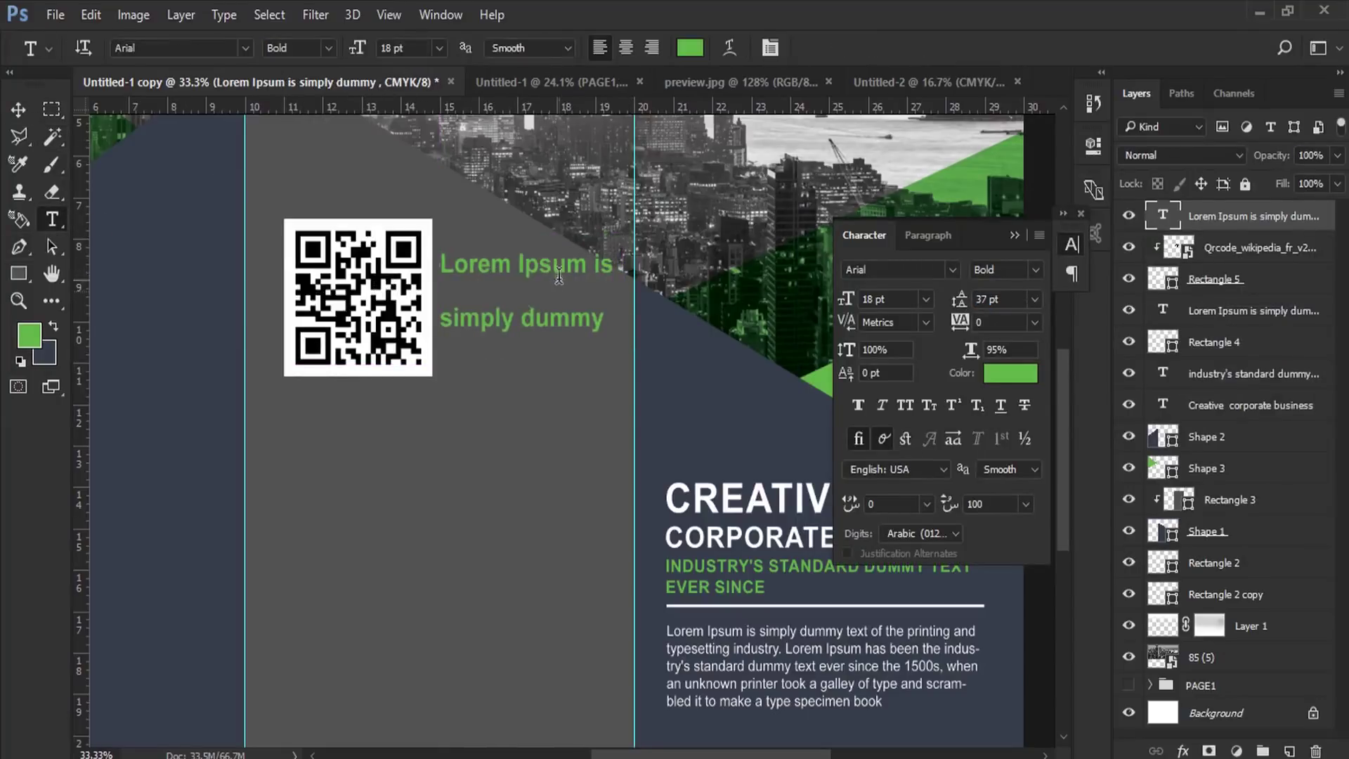
click(595, 267)
drag(614, 364, 601, 364)
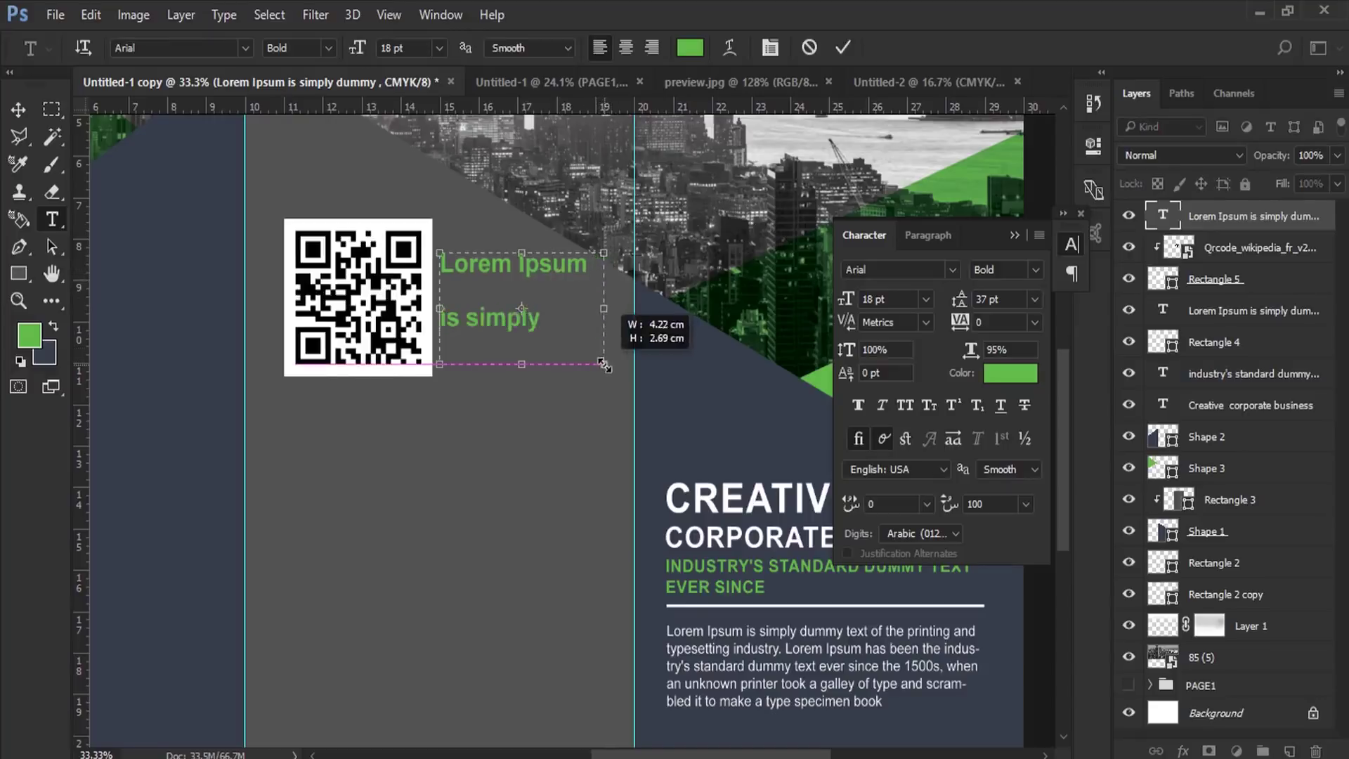
key(ctrl+a)
drag(964, 302, 948, 302)
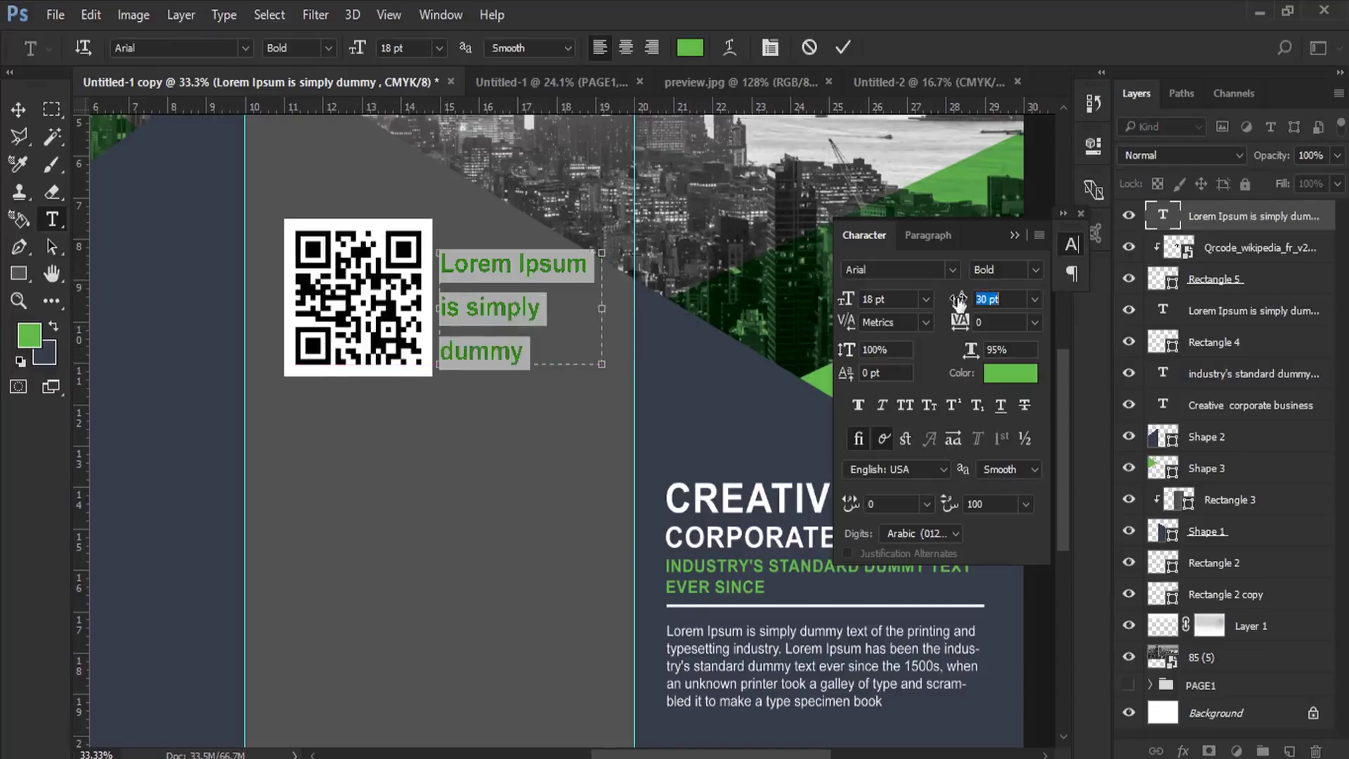
key(ctrl+Return)
key(v)
drag(450, 302, 455, 305)
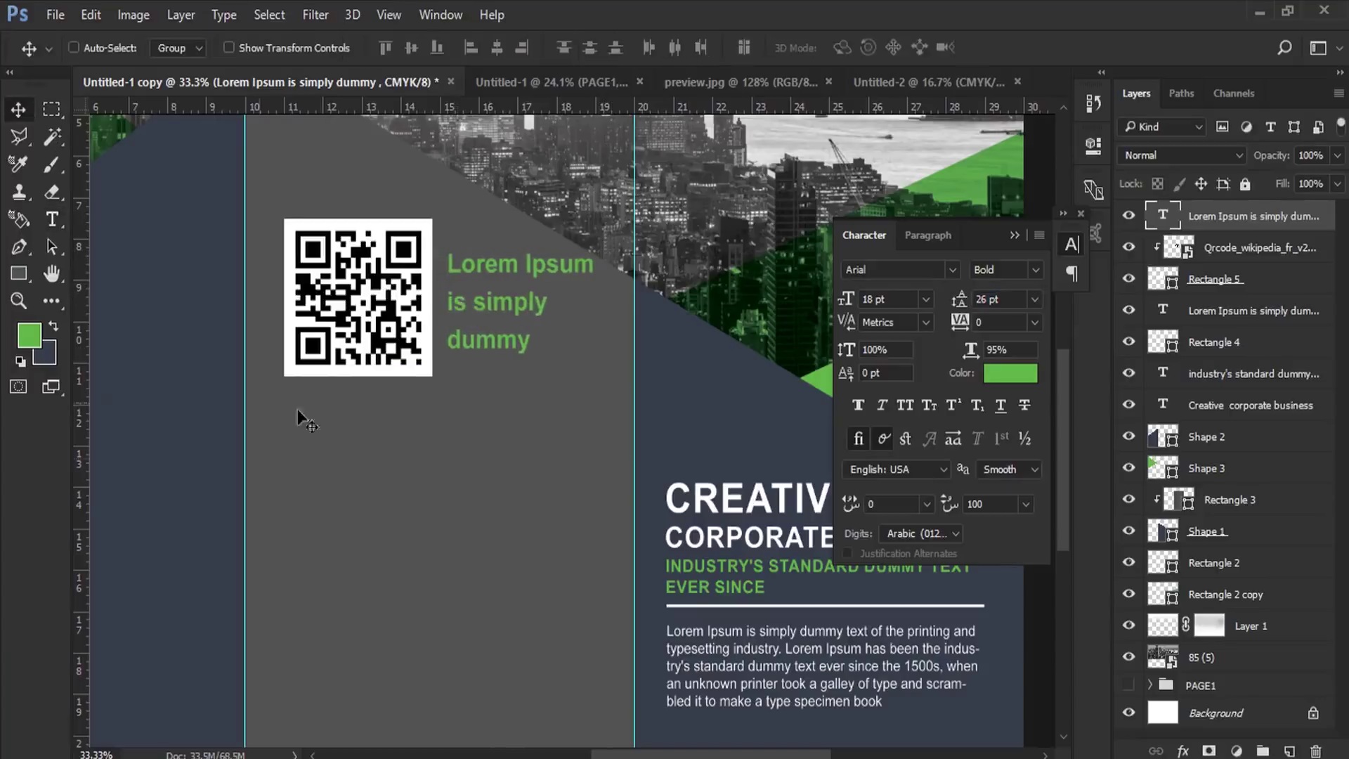
scroll(533, 355, down, 3)
Select the QR code, backing rectangle and caption layers together.
right_click(19, 273)
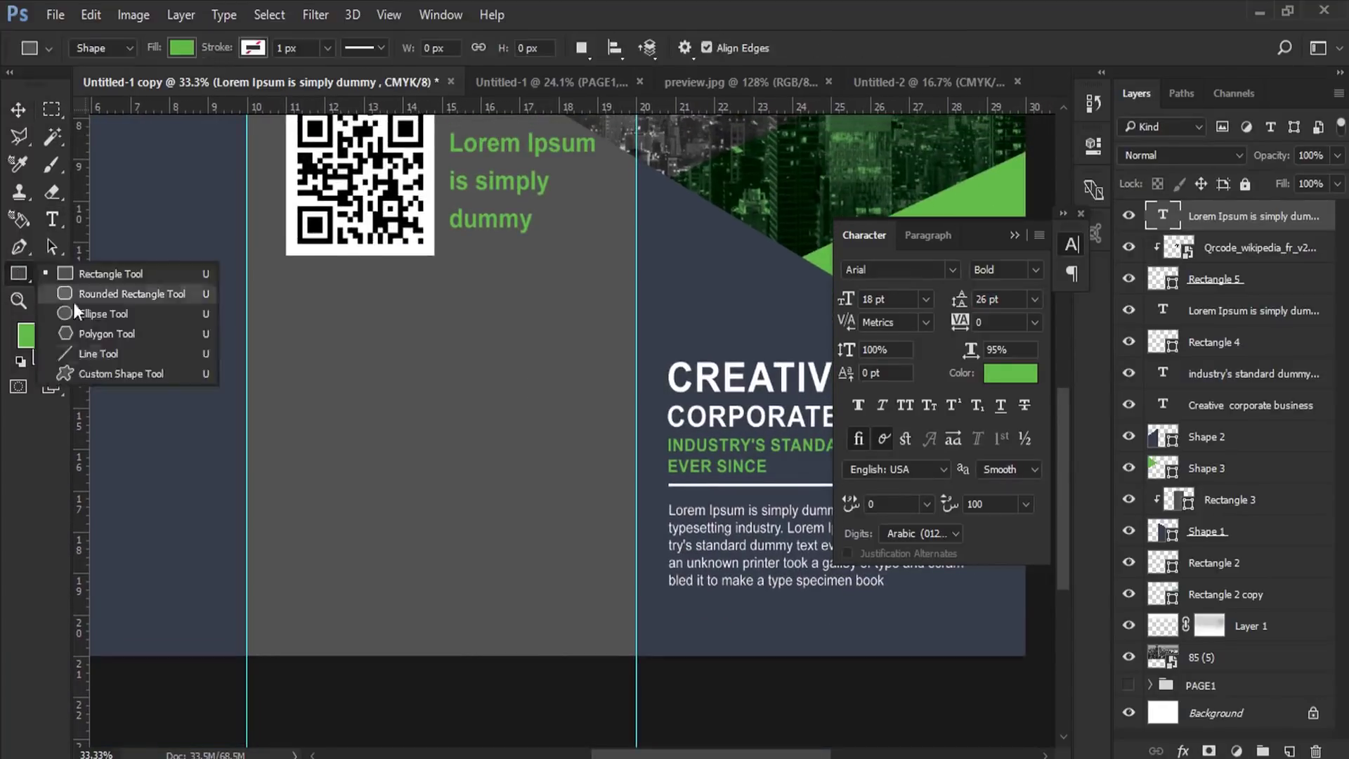
click(79, 312)
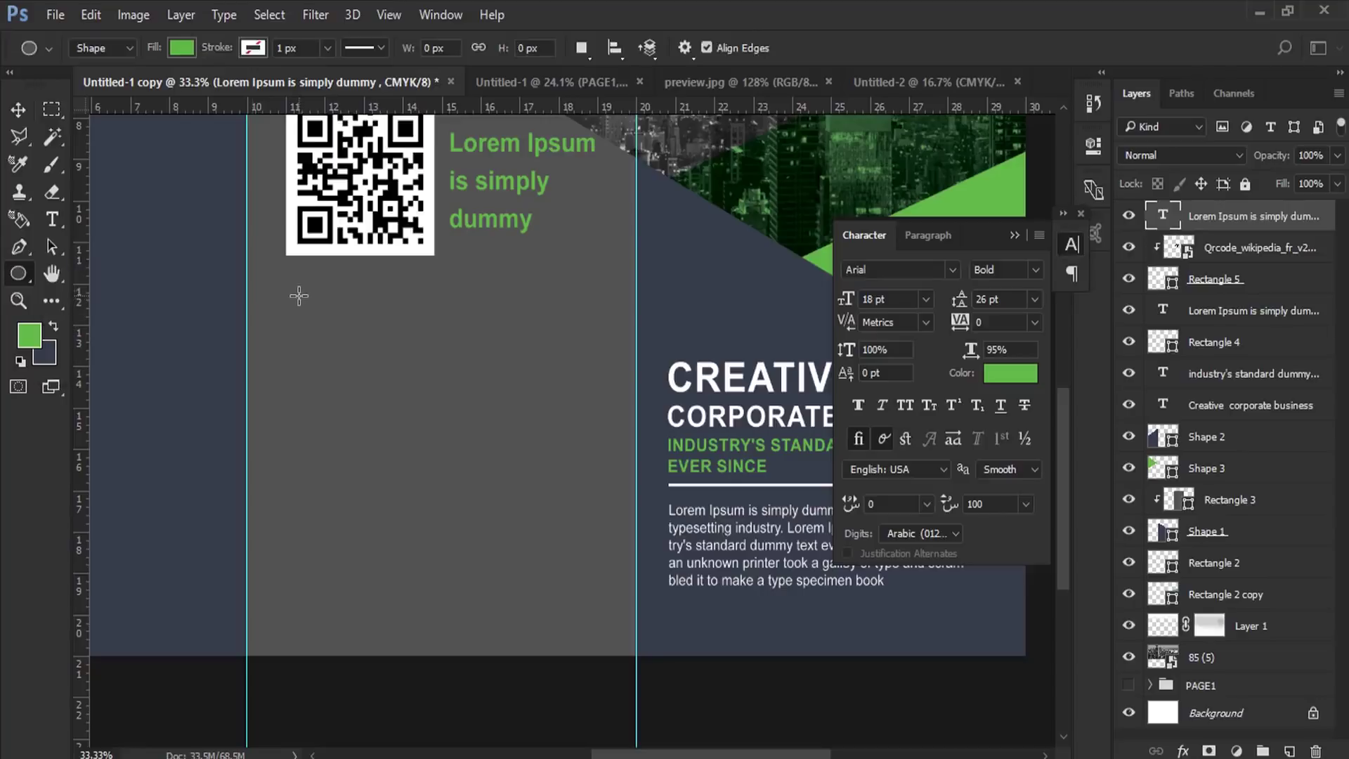
click(18, 109)
scroll(384, 237, up, 2)
click(1226, 254)
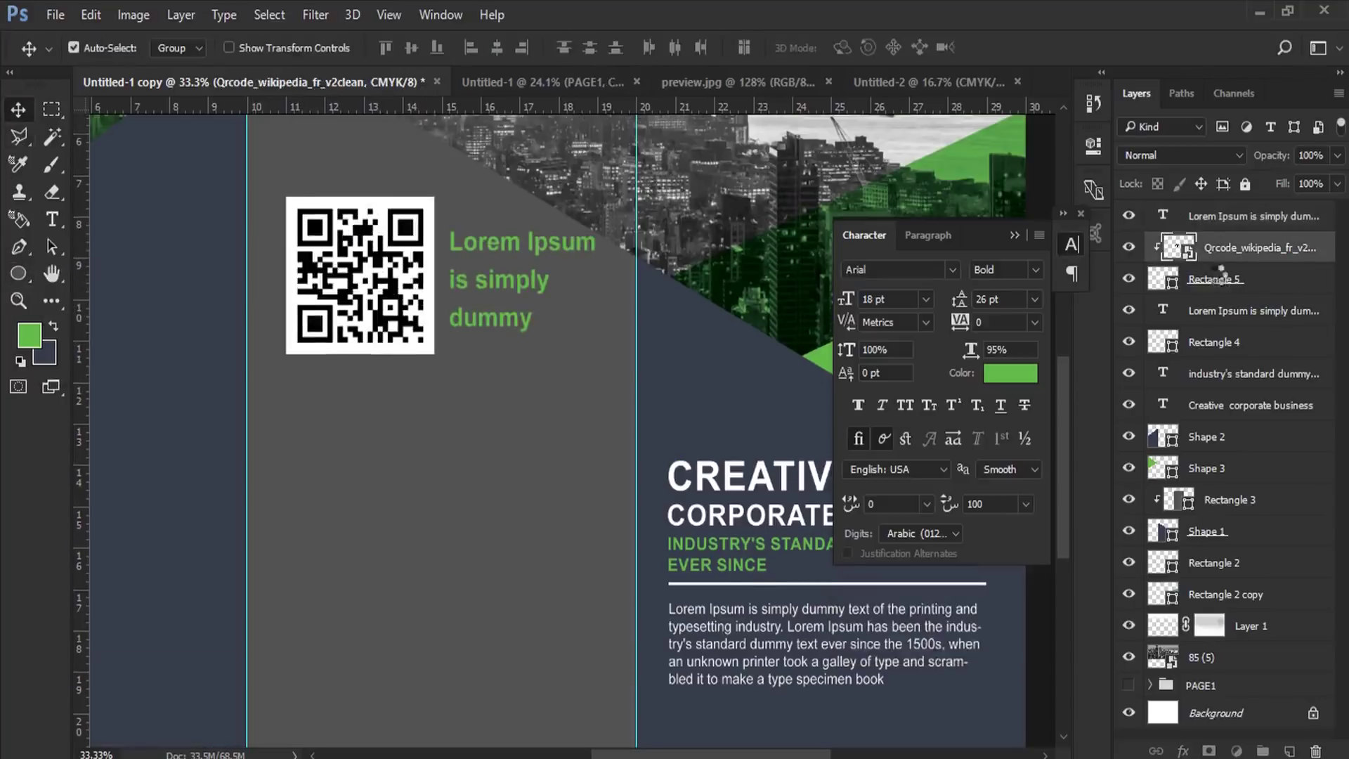
ctrl+click(1220, 278)
ctrl+click(1253, 215)
Scale the QR code and caption down together, caption to 15.44 pt, and move them up slightly.
key(ctrl+t)
drag(617, 353, 569, 323)
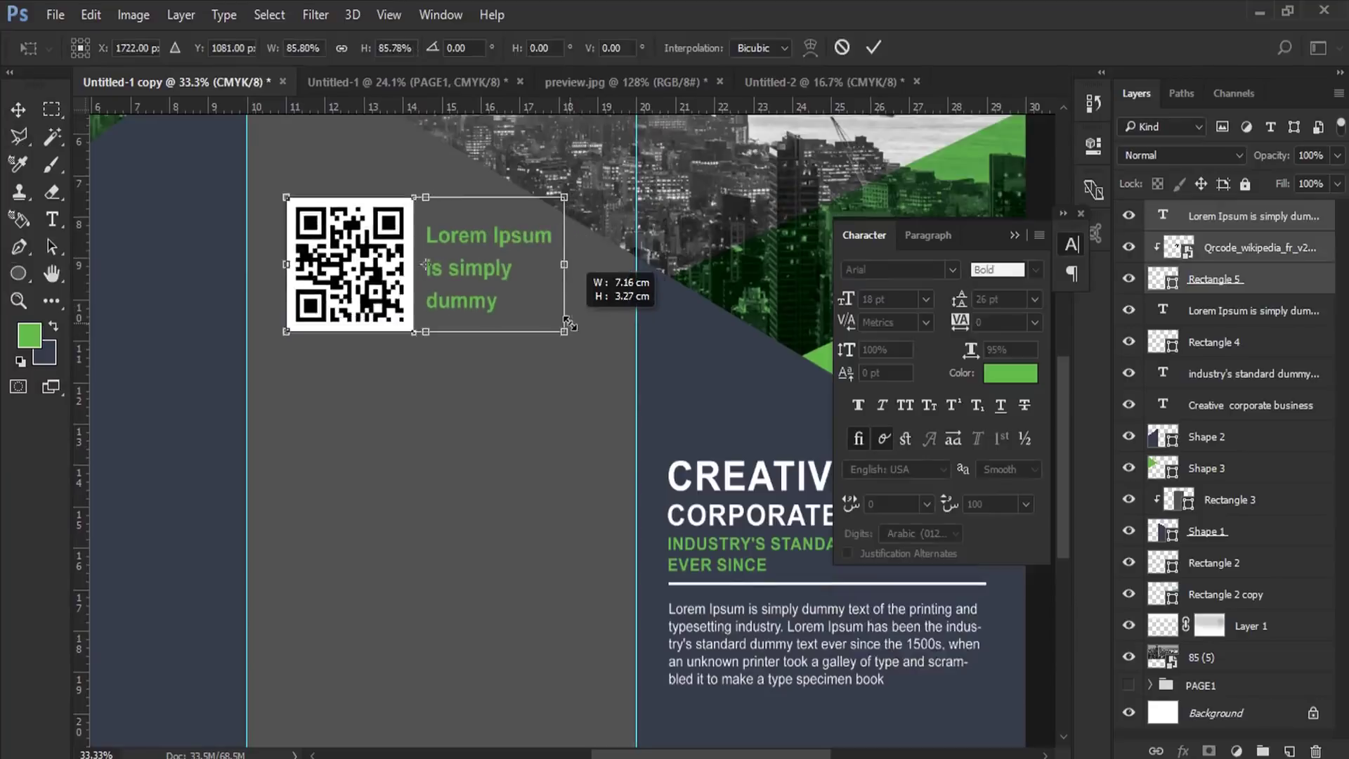
key(Return)
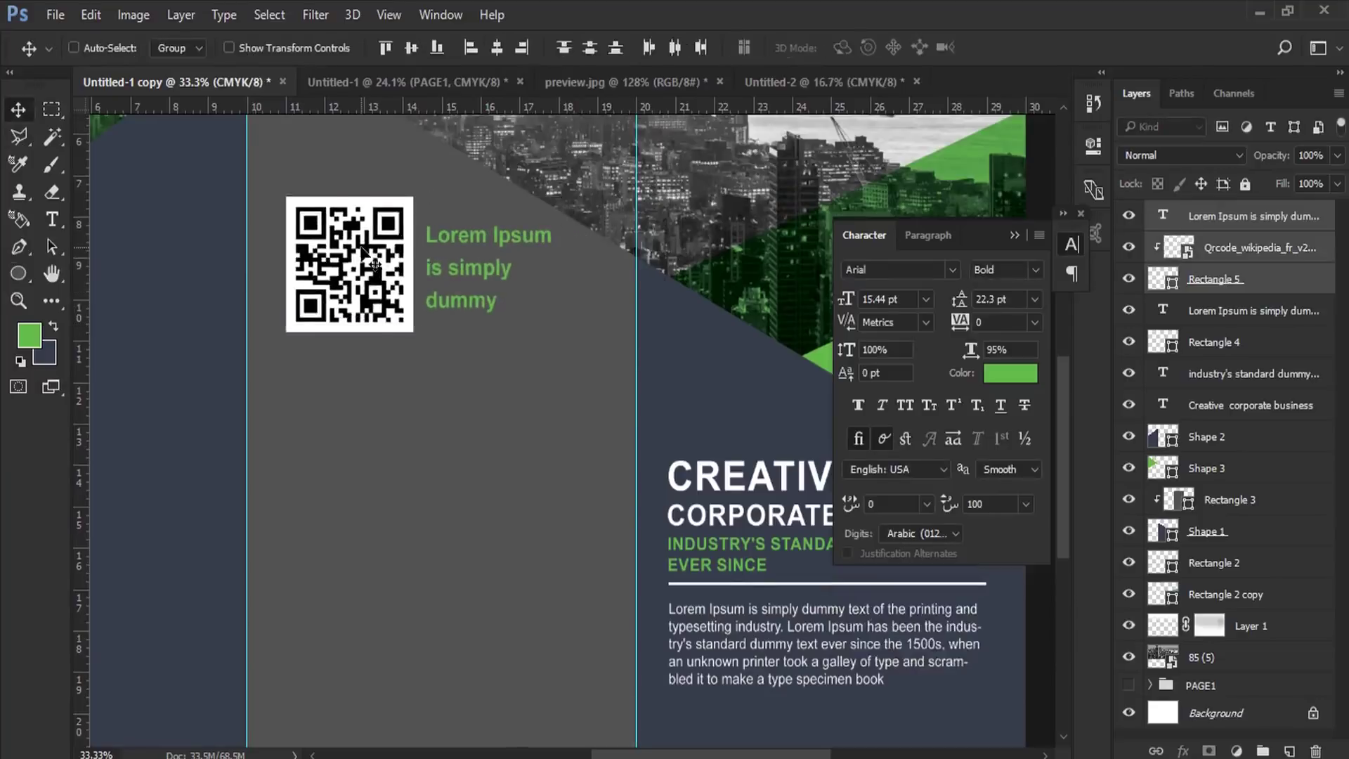
drag(366, 254, 366, 244)
key(u)
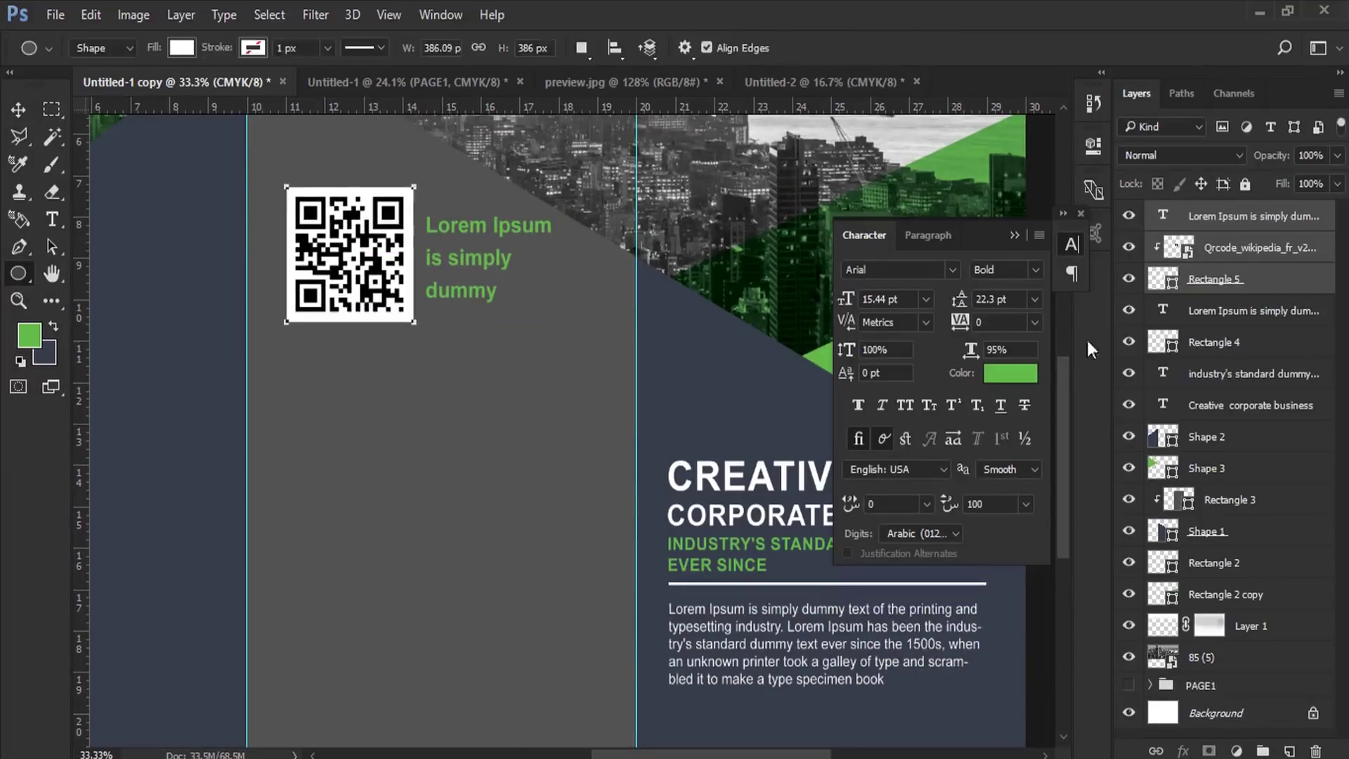
click(1237, 217)
Add a new layer, draw a 228 px green circle below the QR code, and zoom in on it.
click(1289, 750)
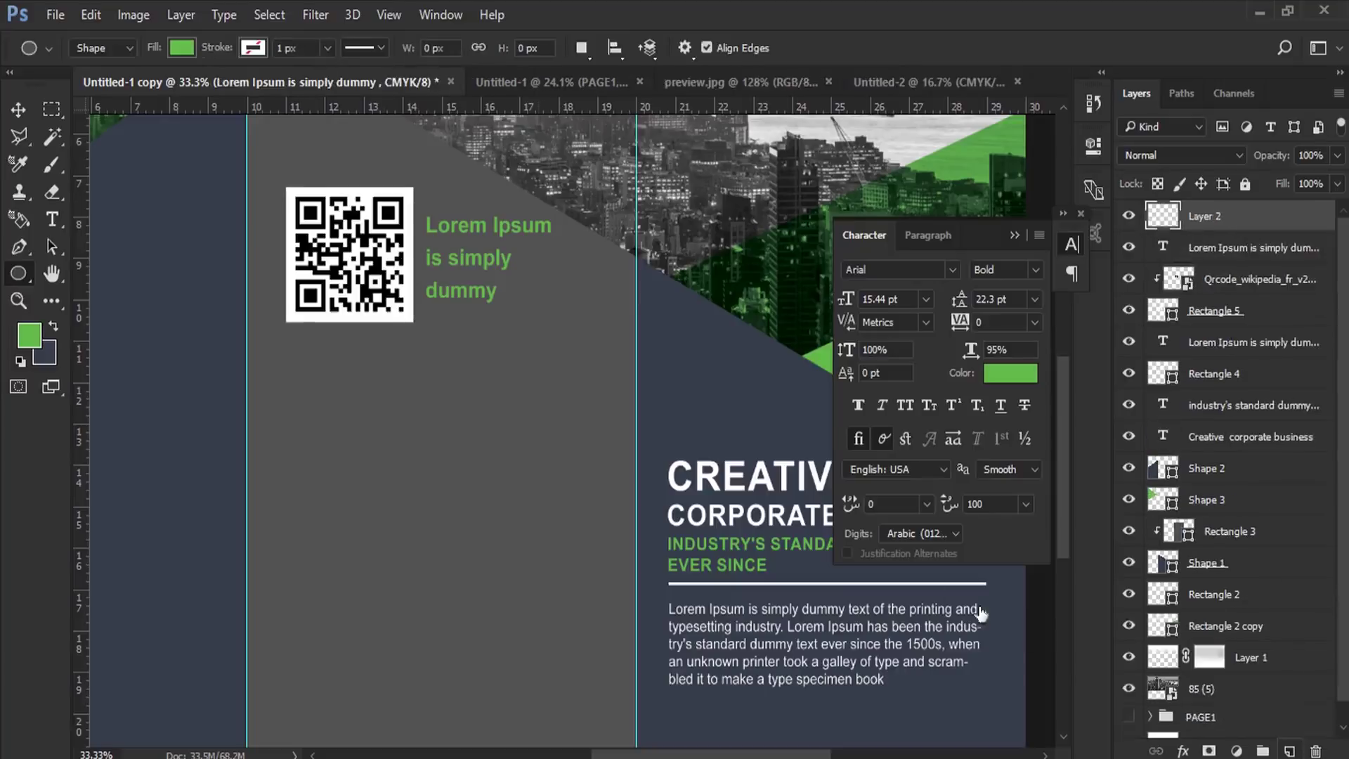
drag(306, 386, 380, 464)
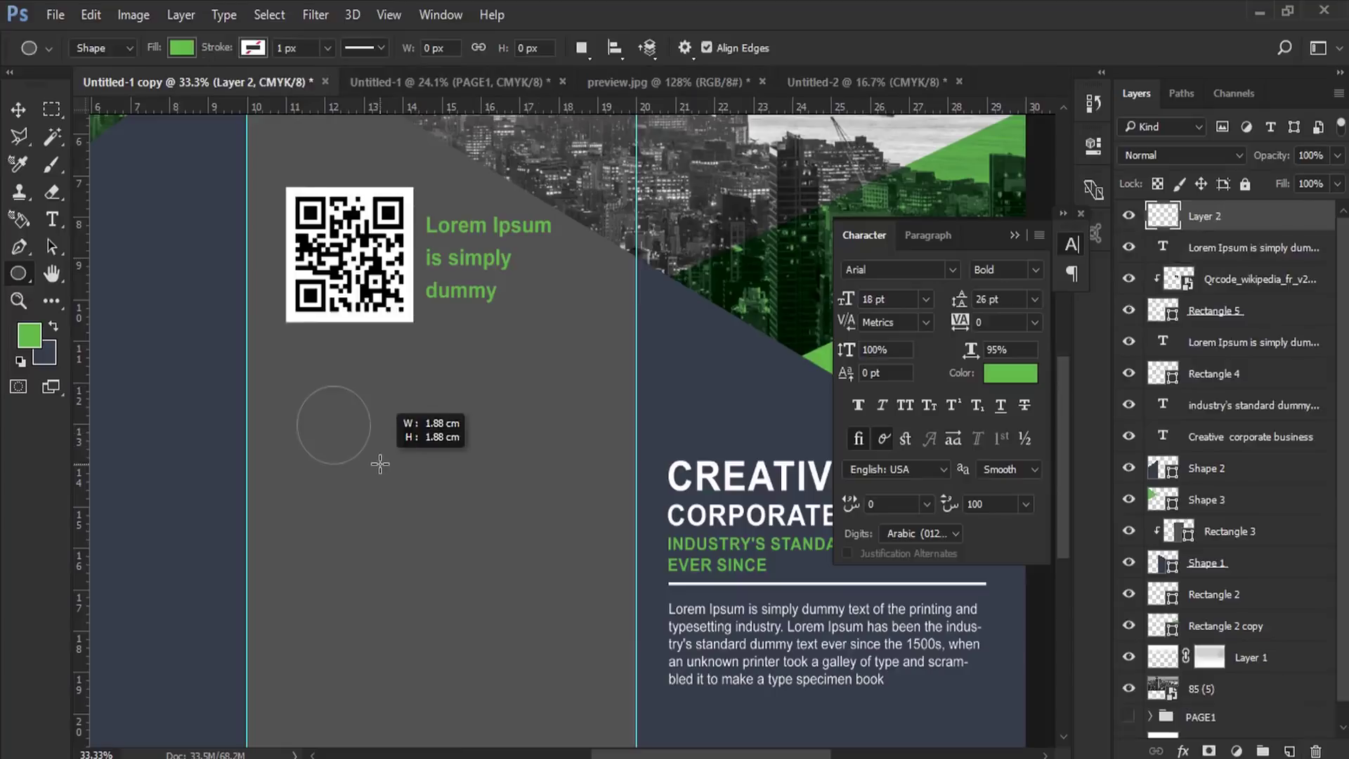
drag(380, 464, 381, 466)
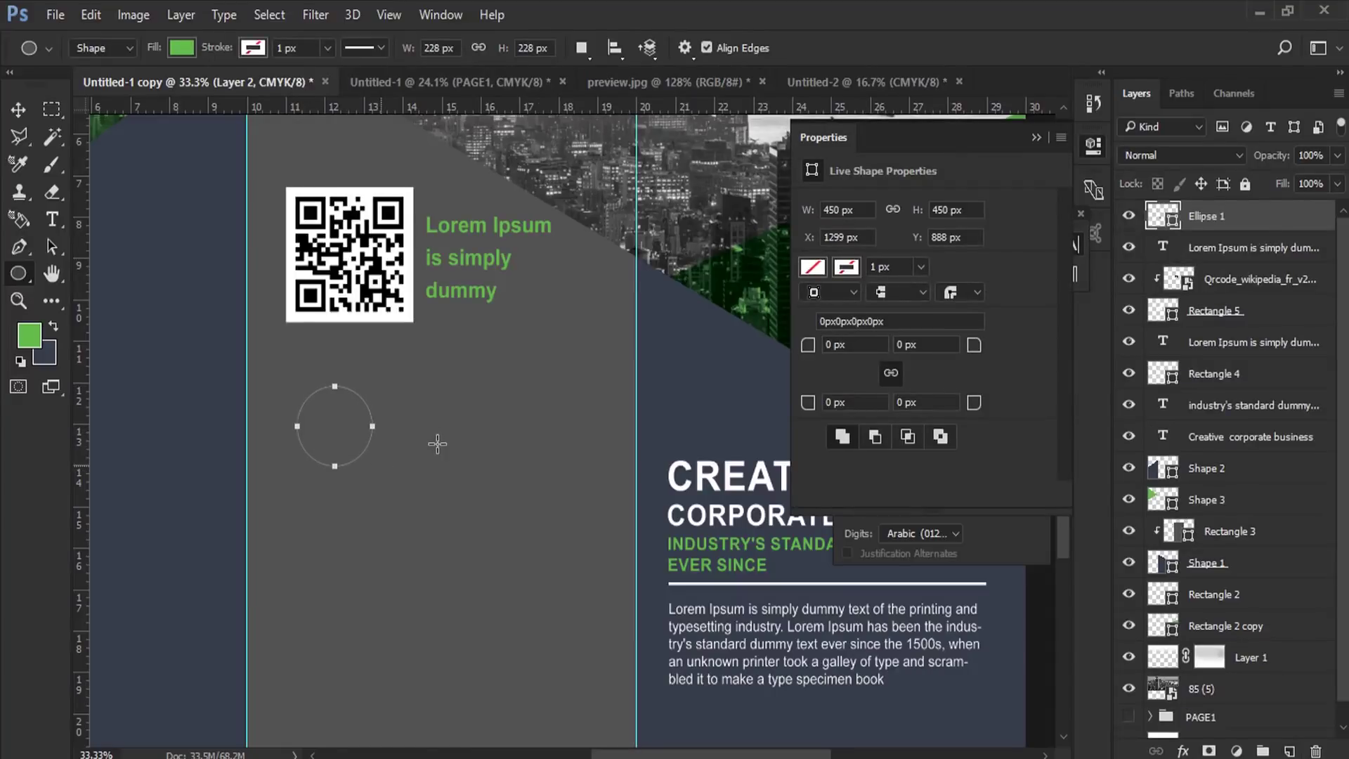
click(1031, 139)
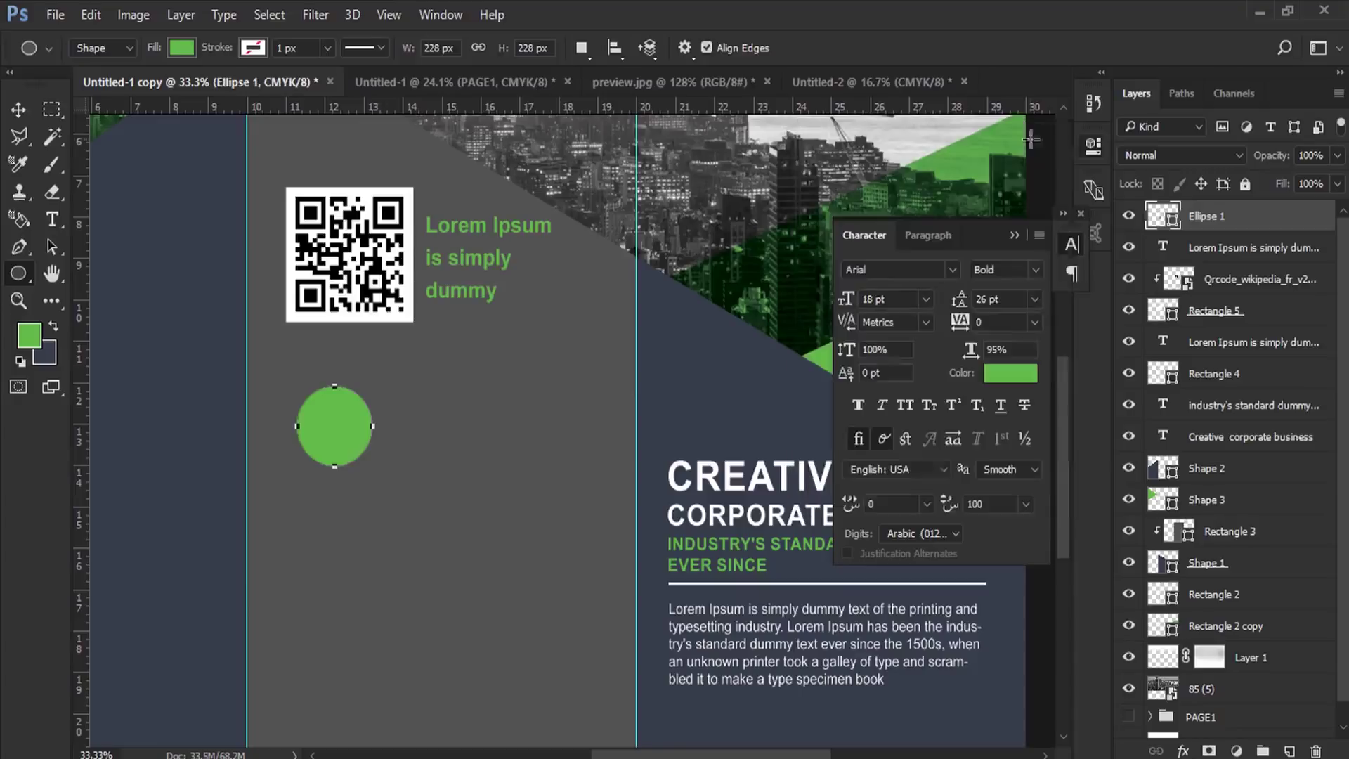
click(18, 109)
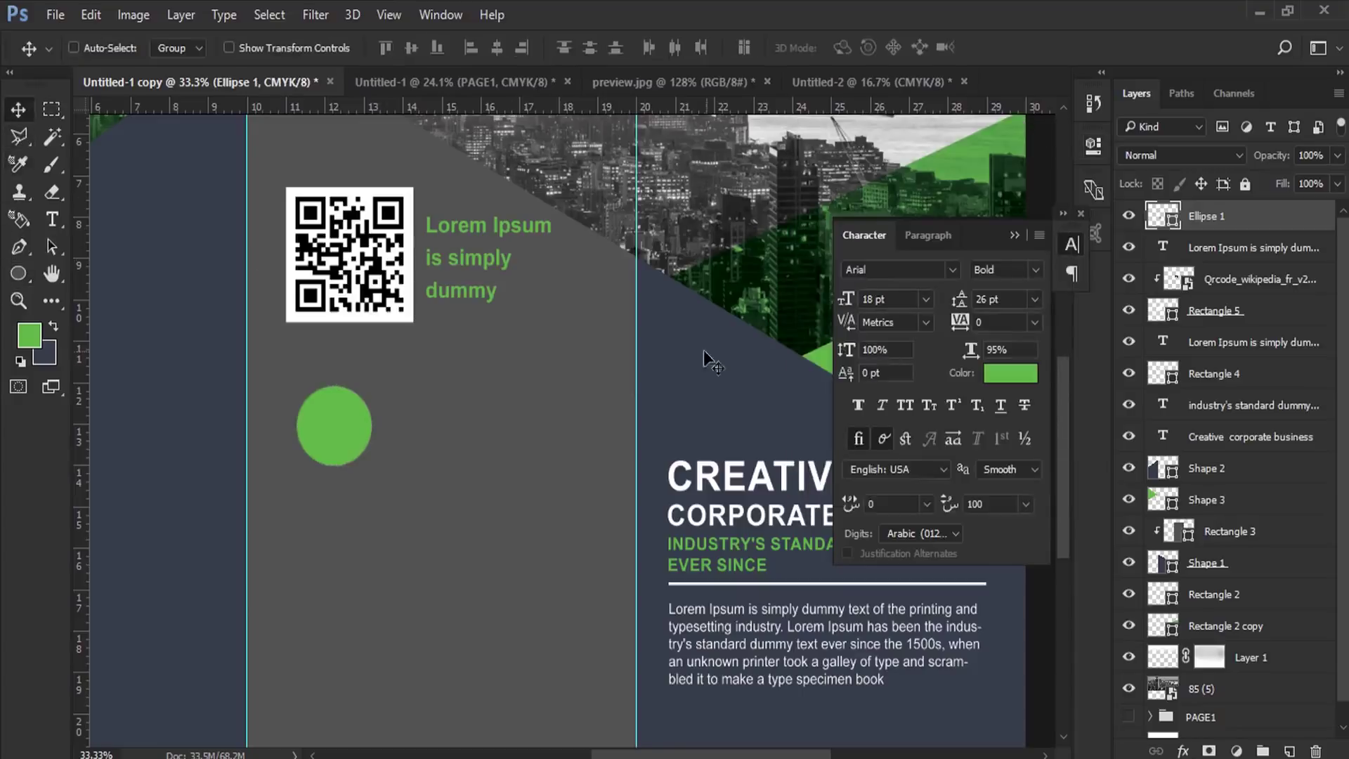
key(u)
key(z)
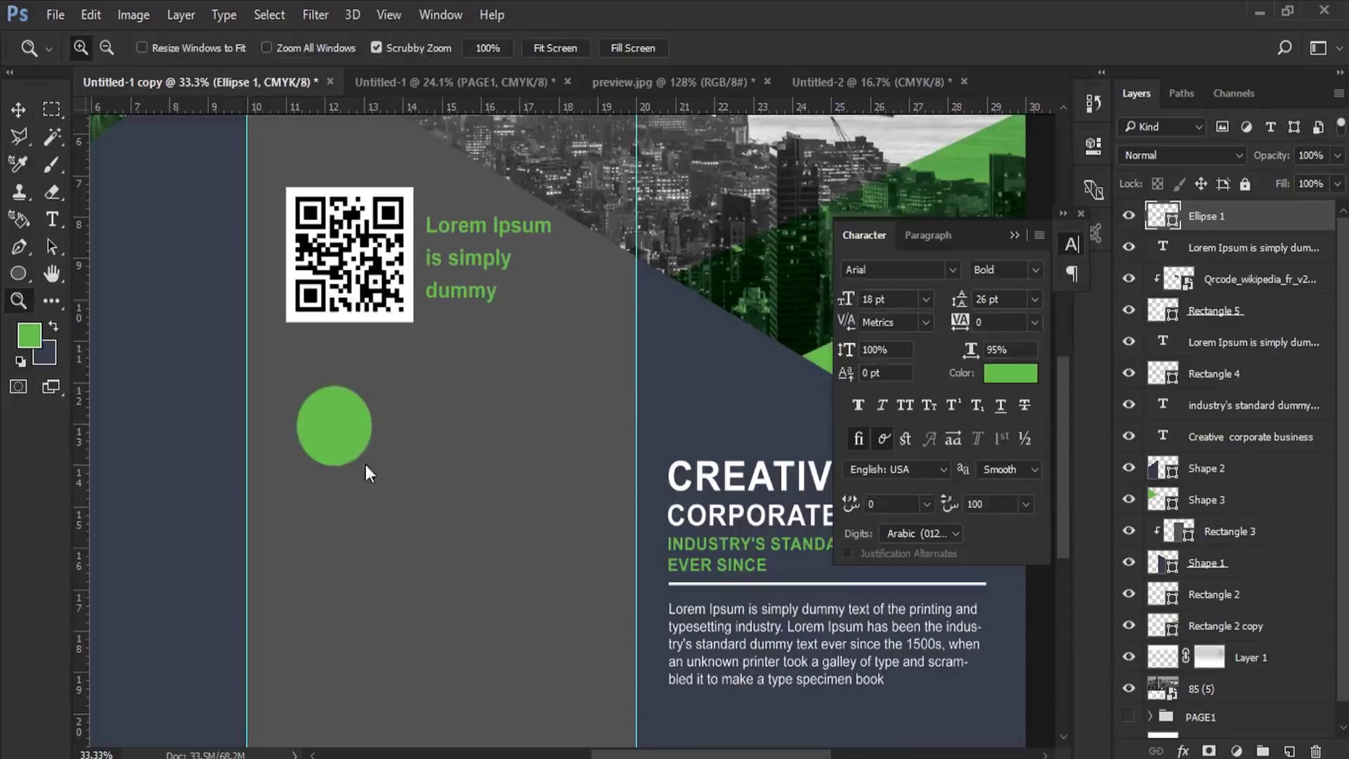
click(365, 464)
Draw a gears custom shape inside the green circle.
right_click(9, 280)
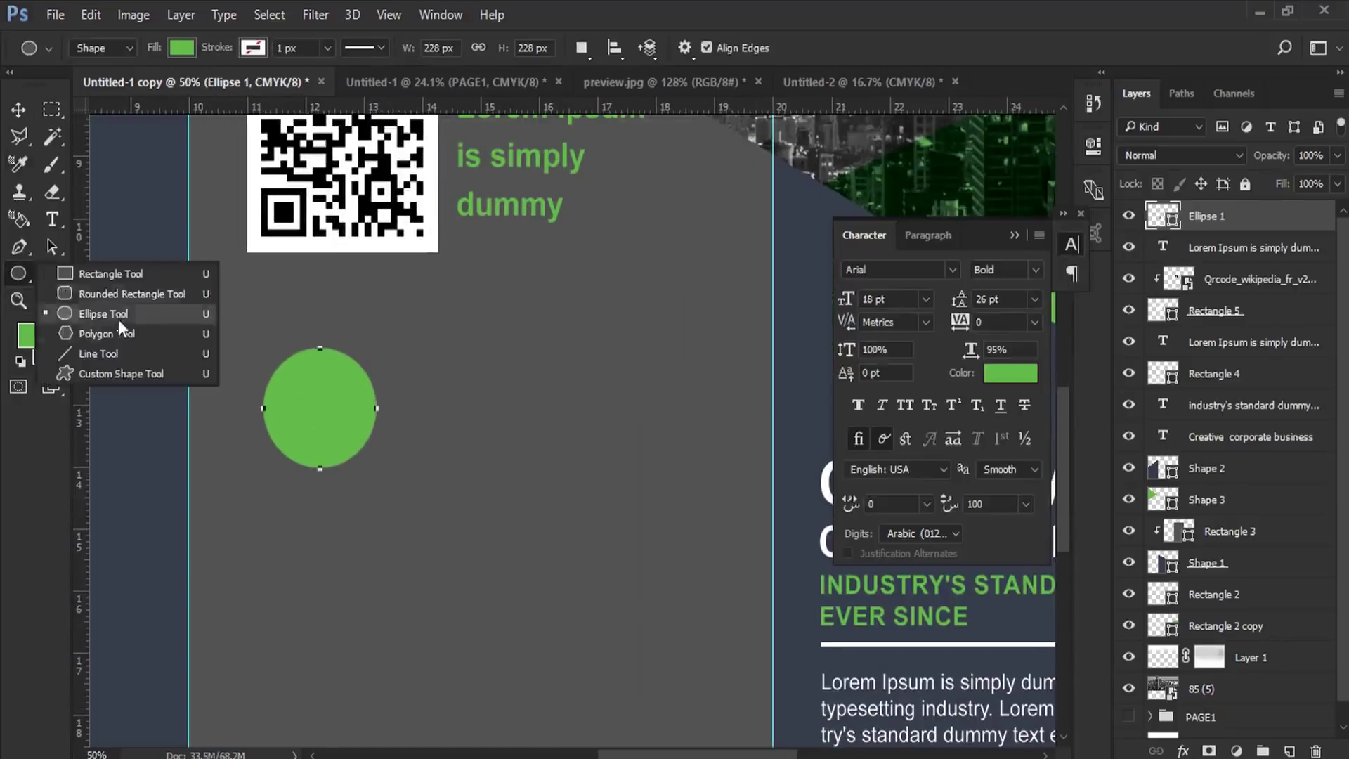
click(113, 369)
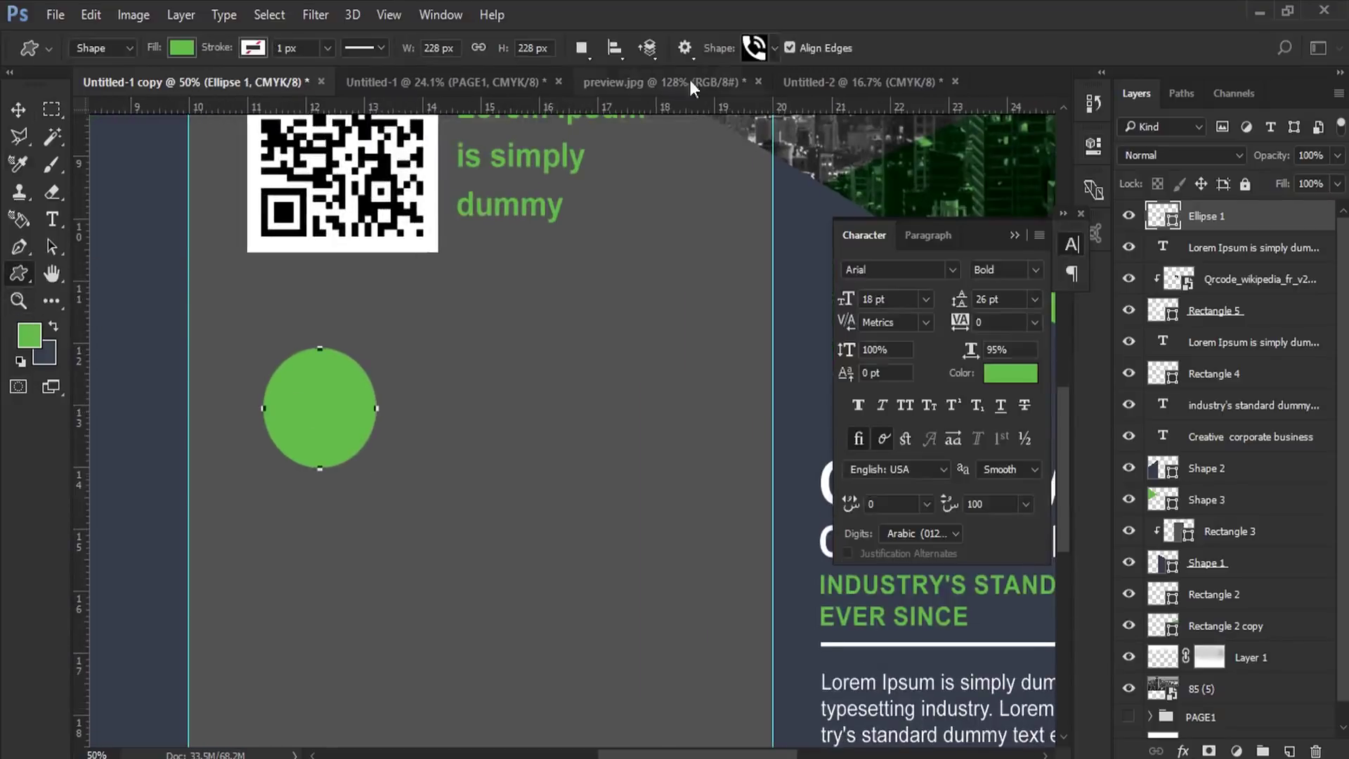
click(1015, 238)
click(476, 528)
drag(288, 380, 351, 448)
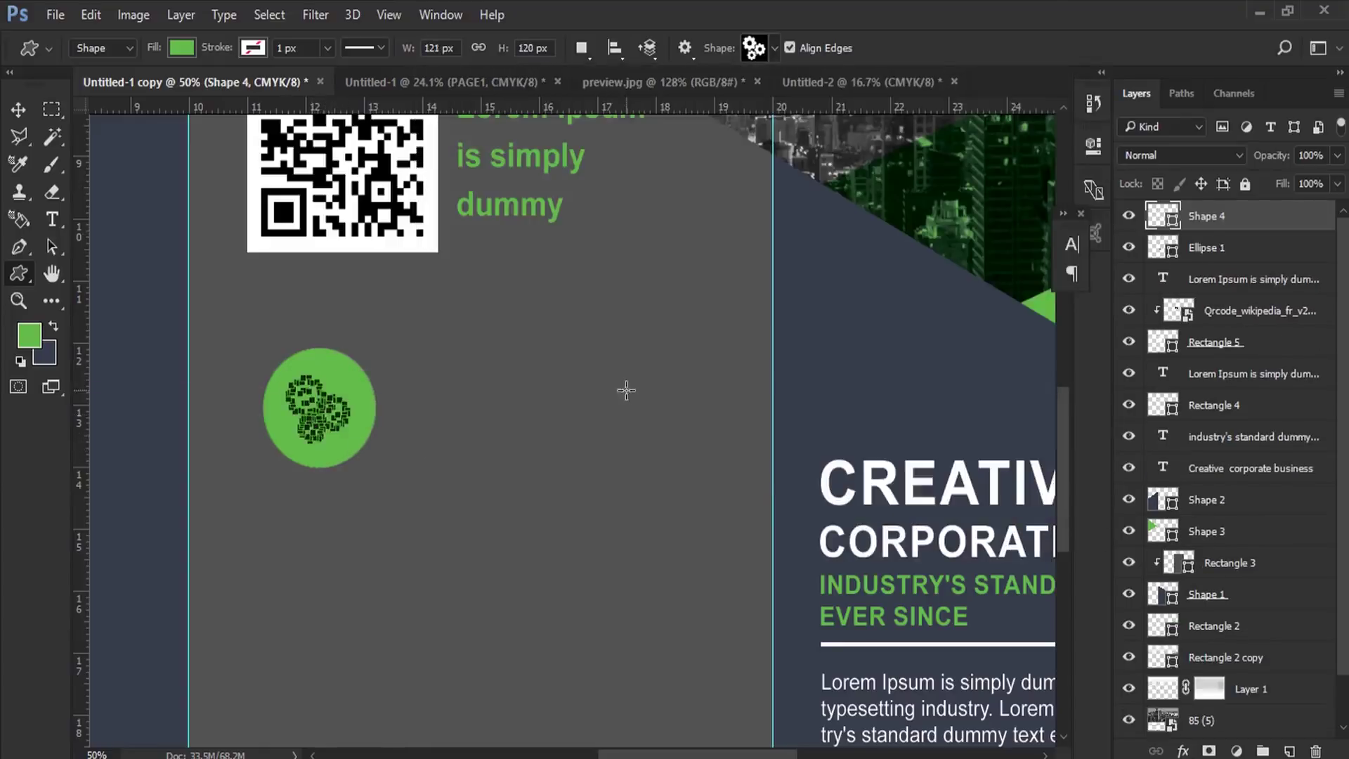
Fill the gears icon with #ffffff and nudge it slightly left.
double_click(1157, 220)
text(ffffff)
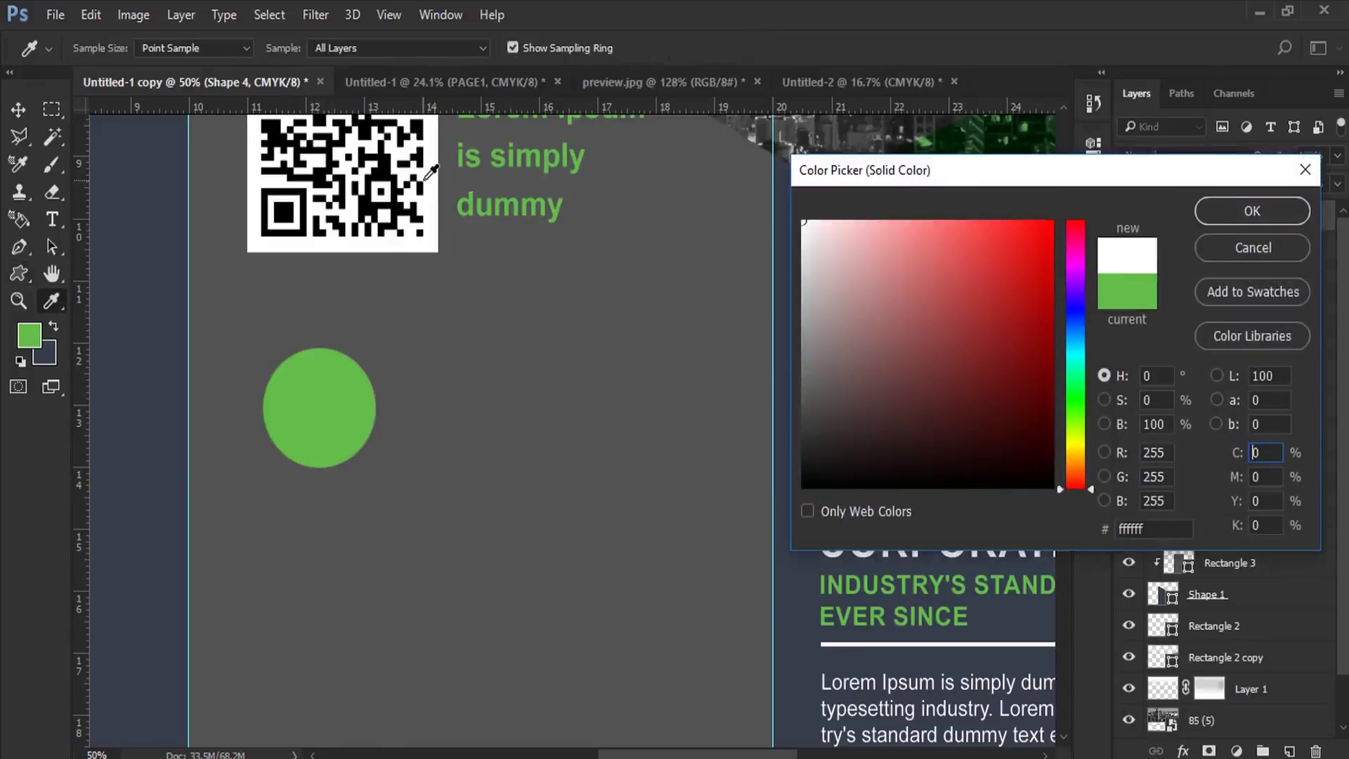
click(1238, 213)
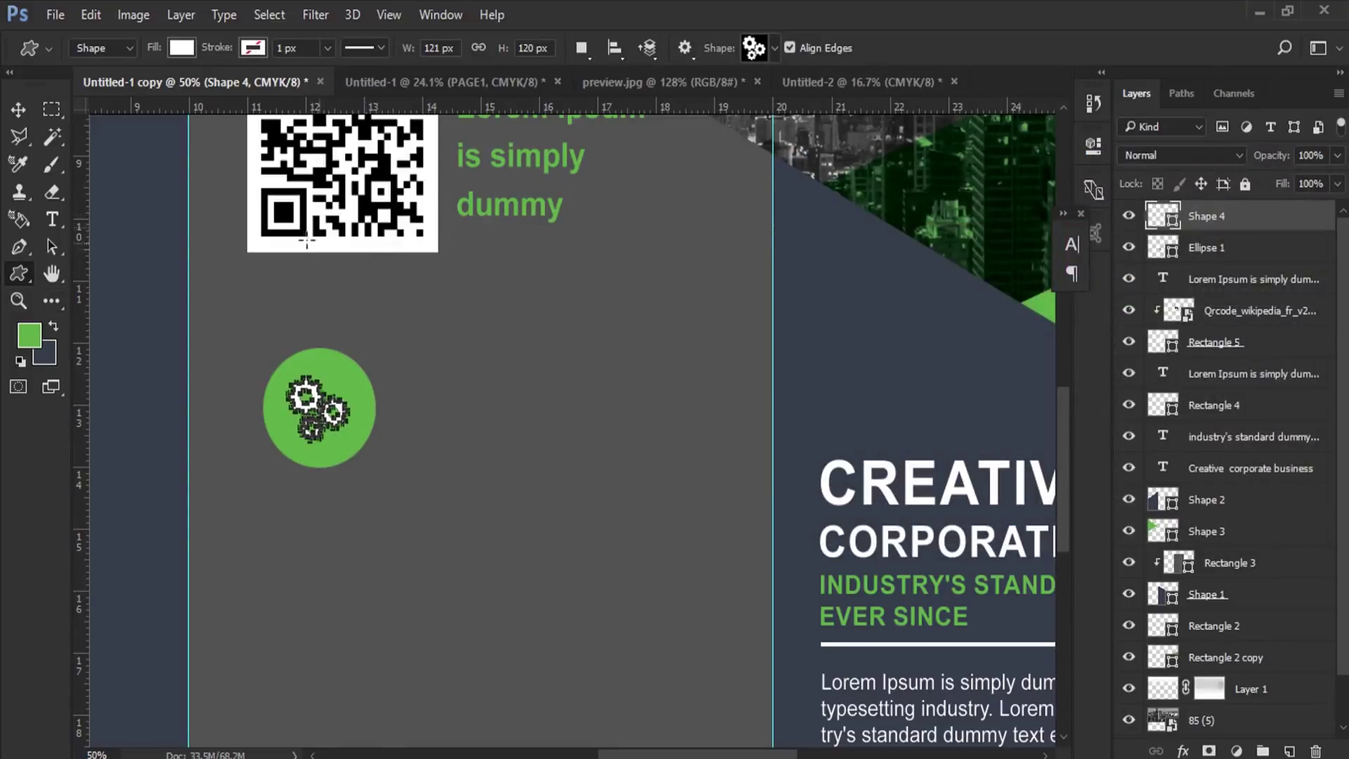
click(20, 111)
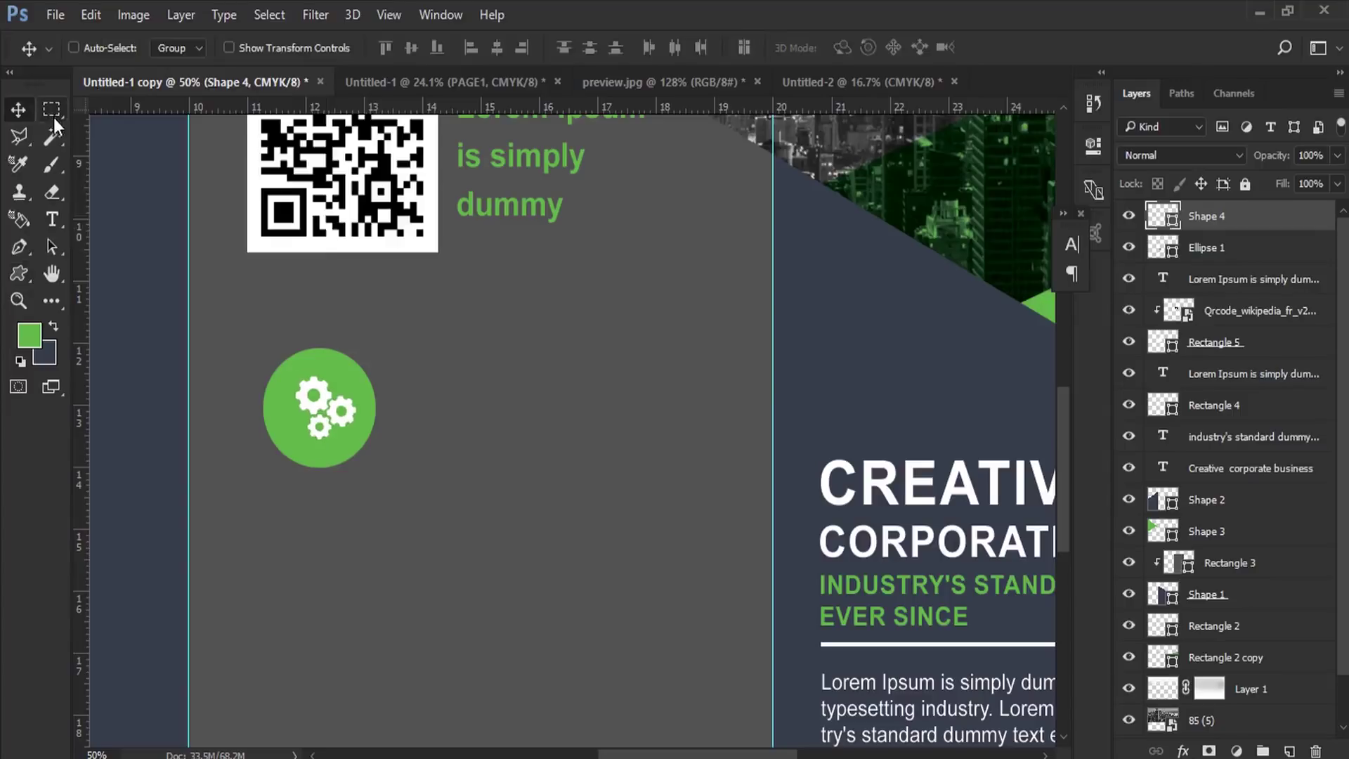
key(Left)
key(Left)
key(Left)
key(Left)
key(Left)
Copy the second line of lorem text from the Word document.
click(51, 222)
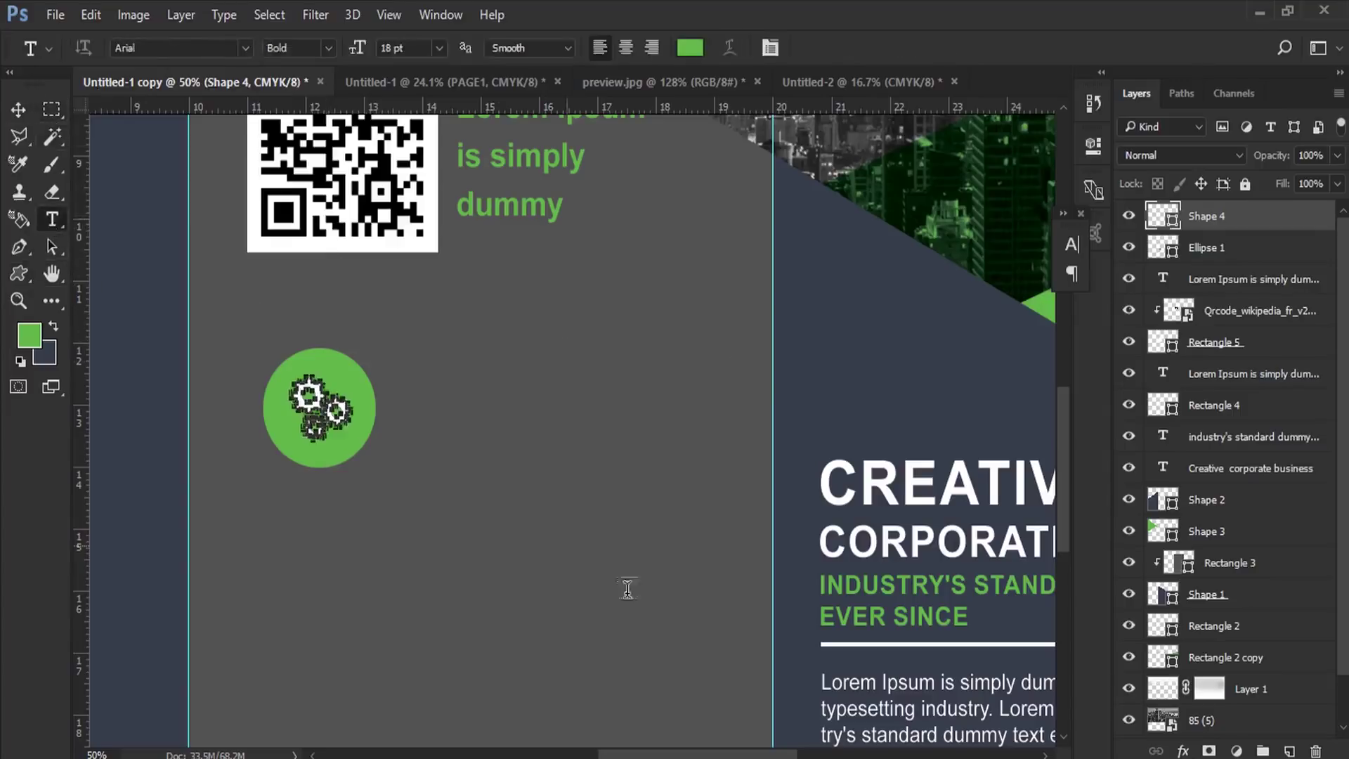
key(alt+Tab)
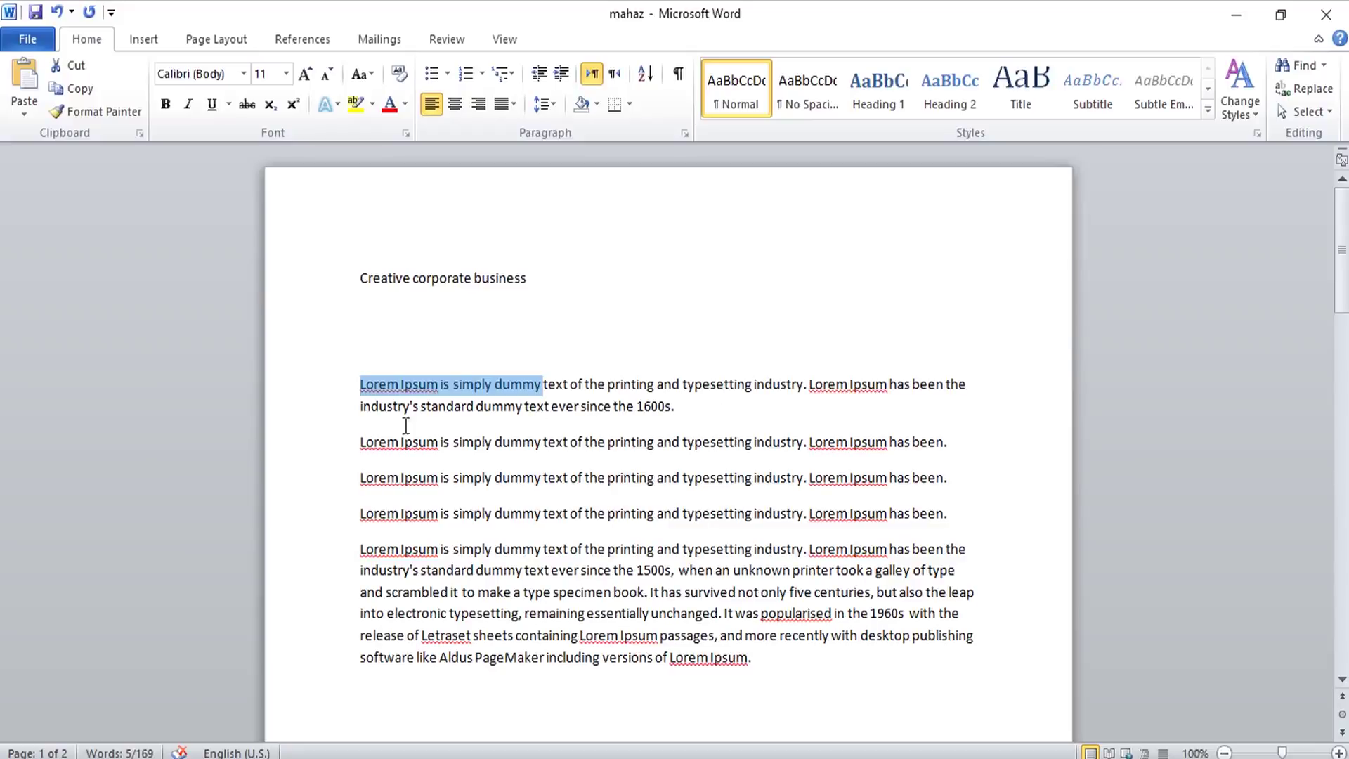
mouse_move(354, 439)
mouse_down()
mouse_move(945, 444)
mouse_move(360, 449)
mouse_up()
click(952, 442)
right_click(371, 456)
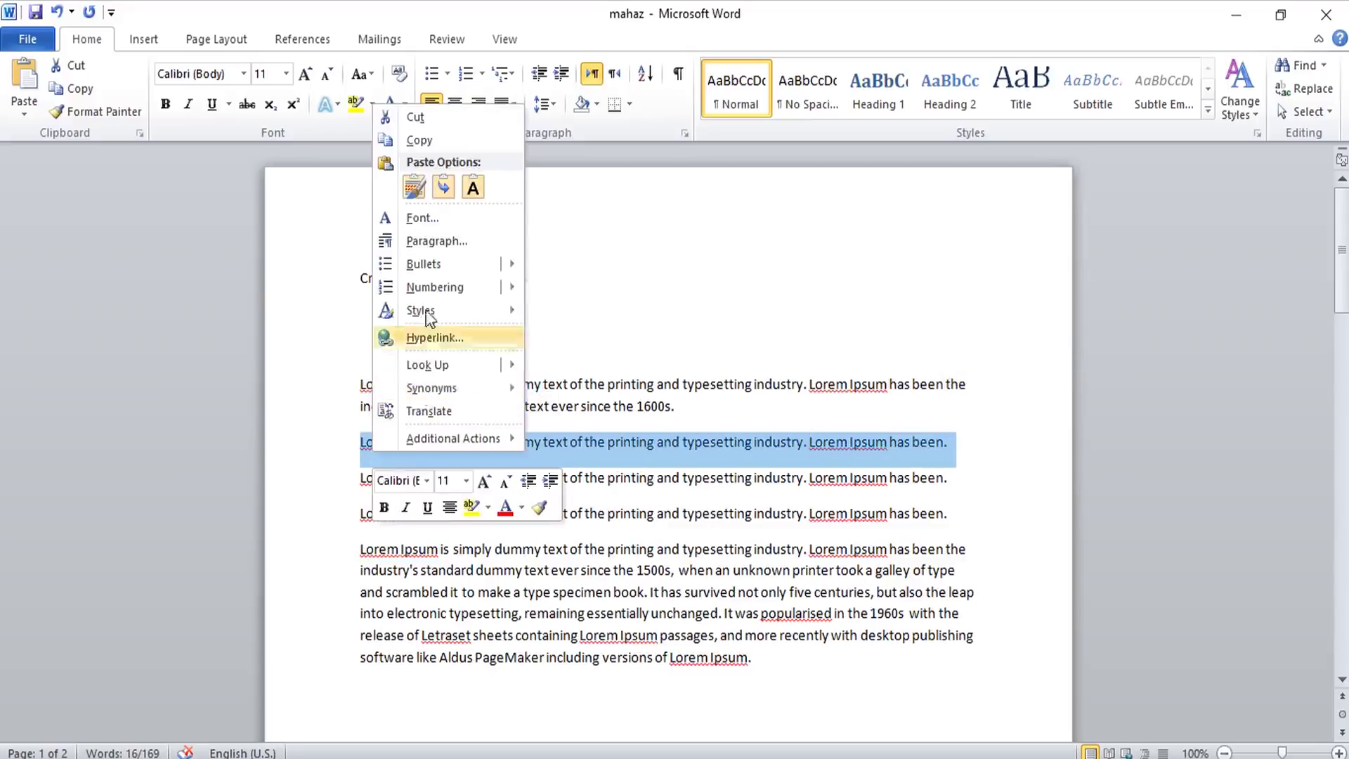
click(432, 141)
key(alt+Tab)
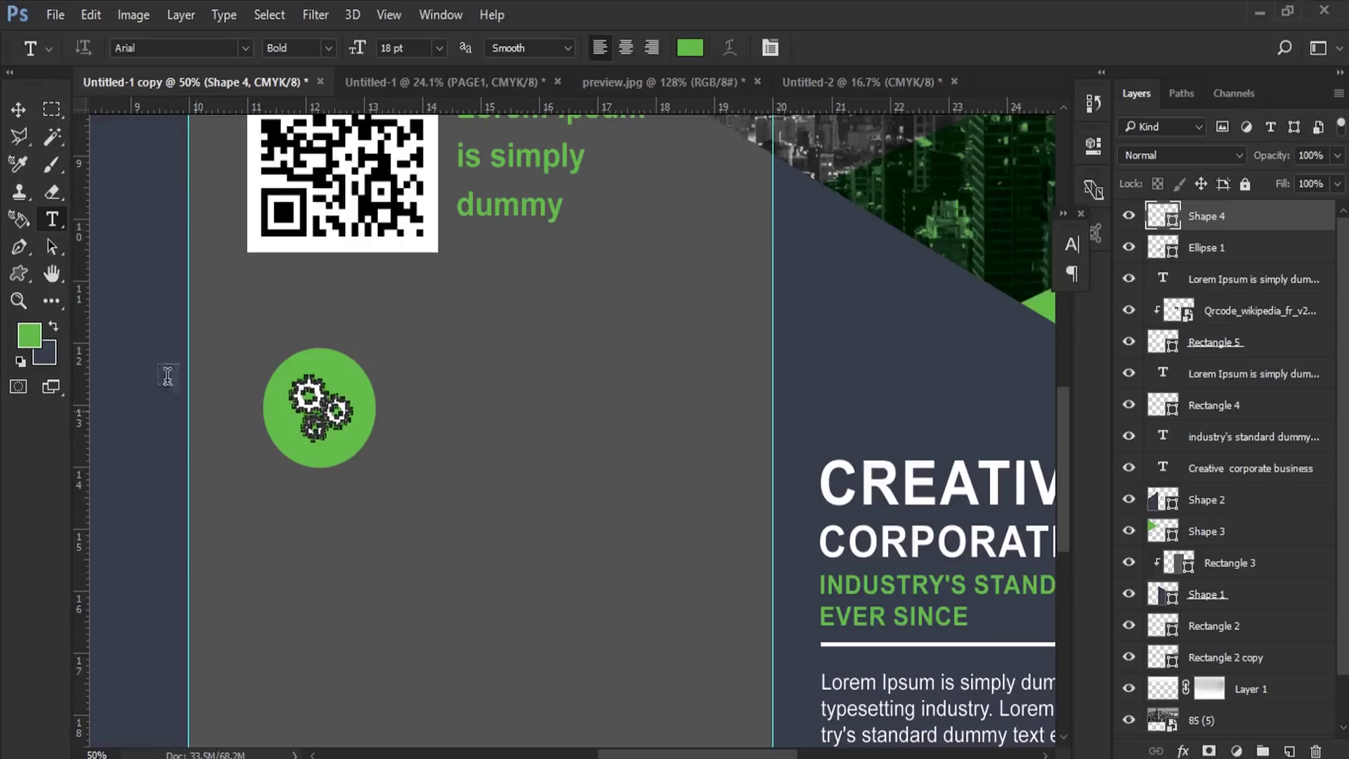
Paste the copied lorem text at 10 pt into a text box right of the gear circle, then select it all.
drag(398, 366, 743, 466)
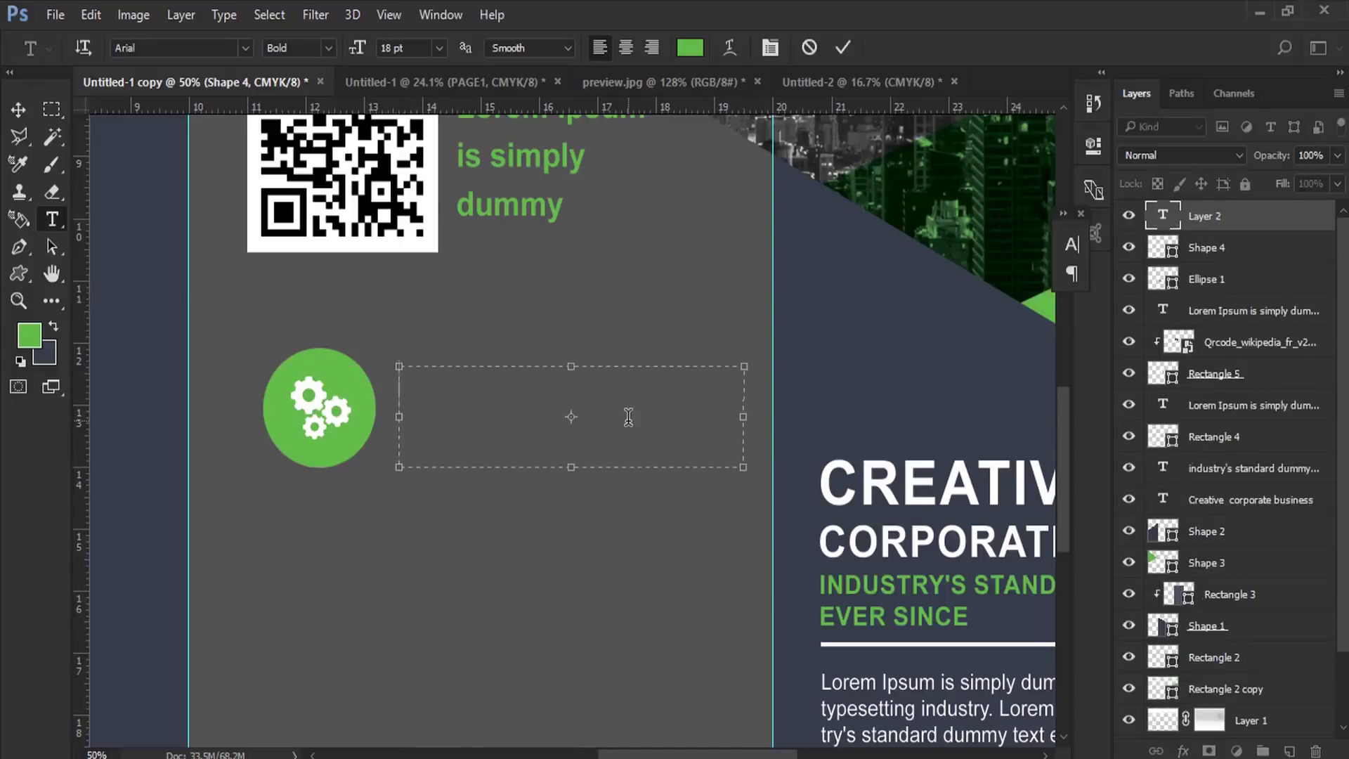
click(438, 48)
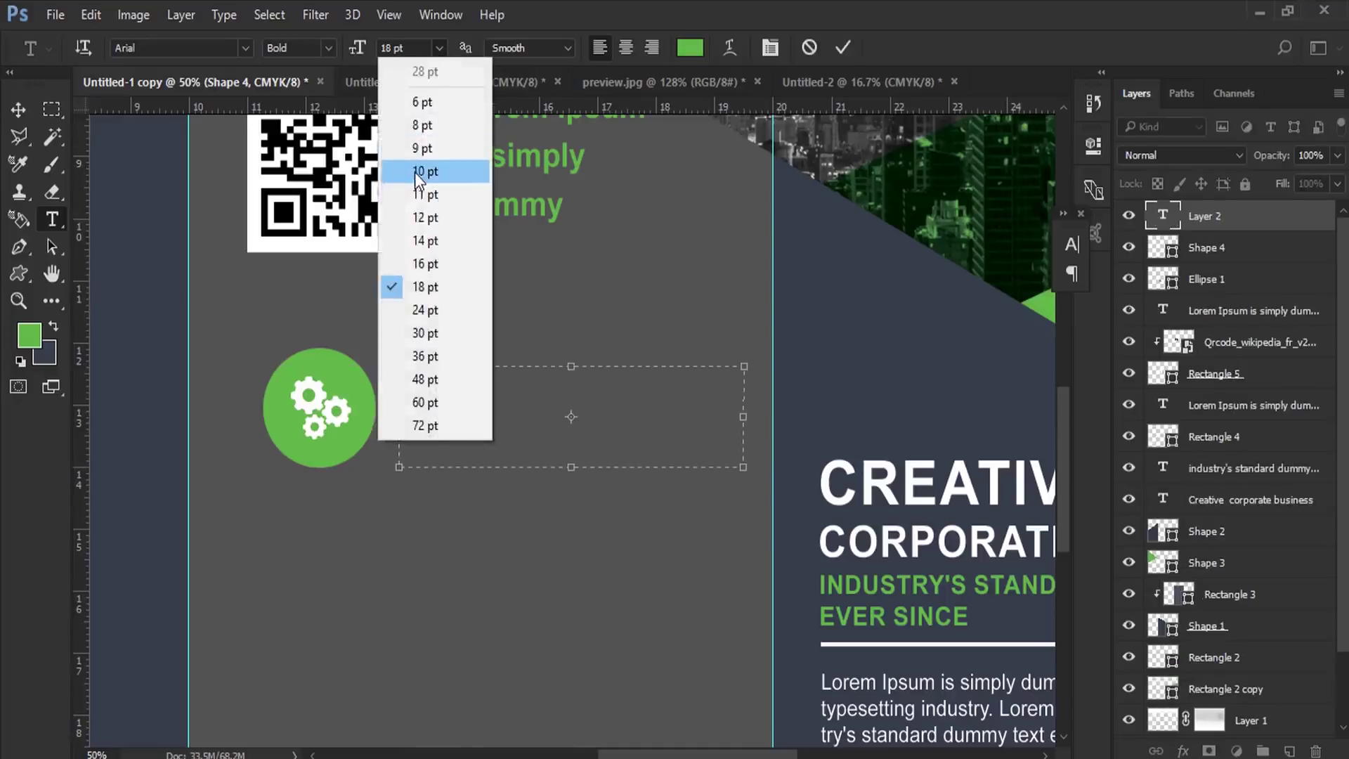
click(414, 171)
key(ctrl+v)
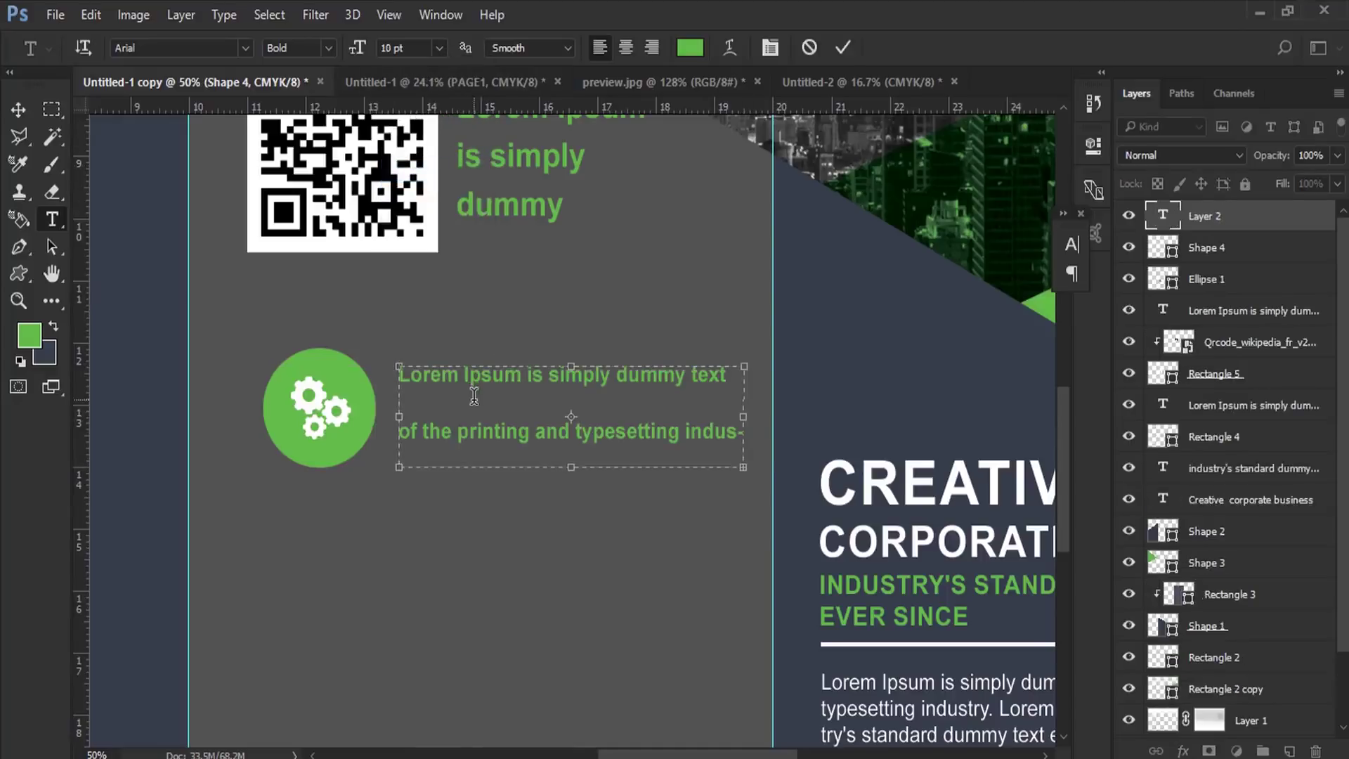
key(ctrl+a)
click(764, 49)
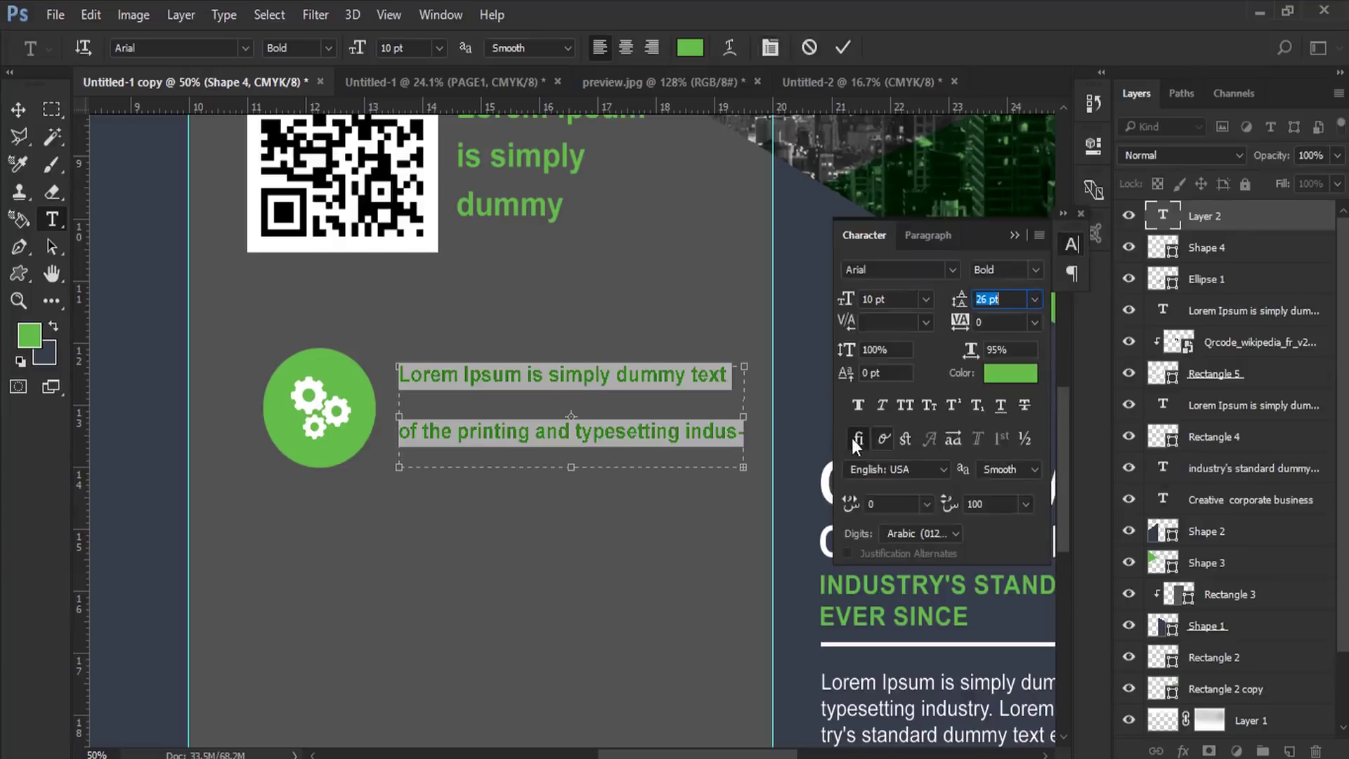
Make the gear paragraph Arial Regular with auto leading and white, then nudge it up-right.
click(1034, 271)
click(1022, 306)
click(1034, 301)
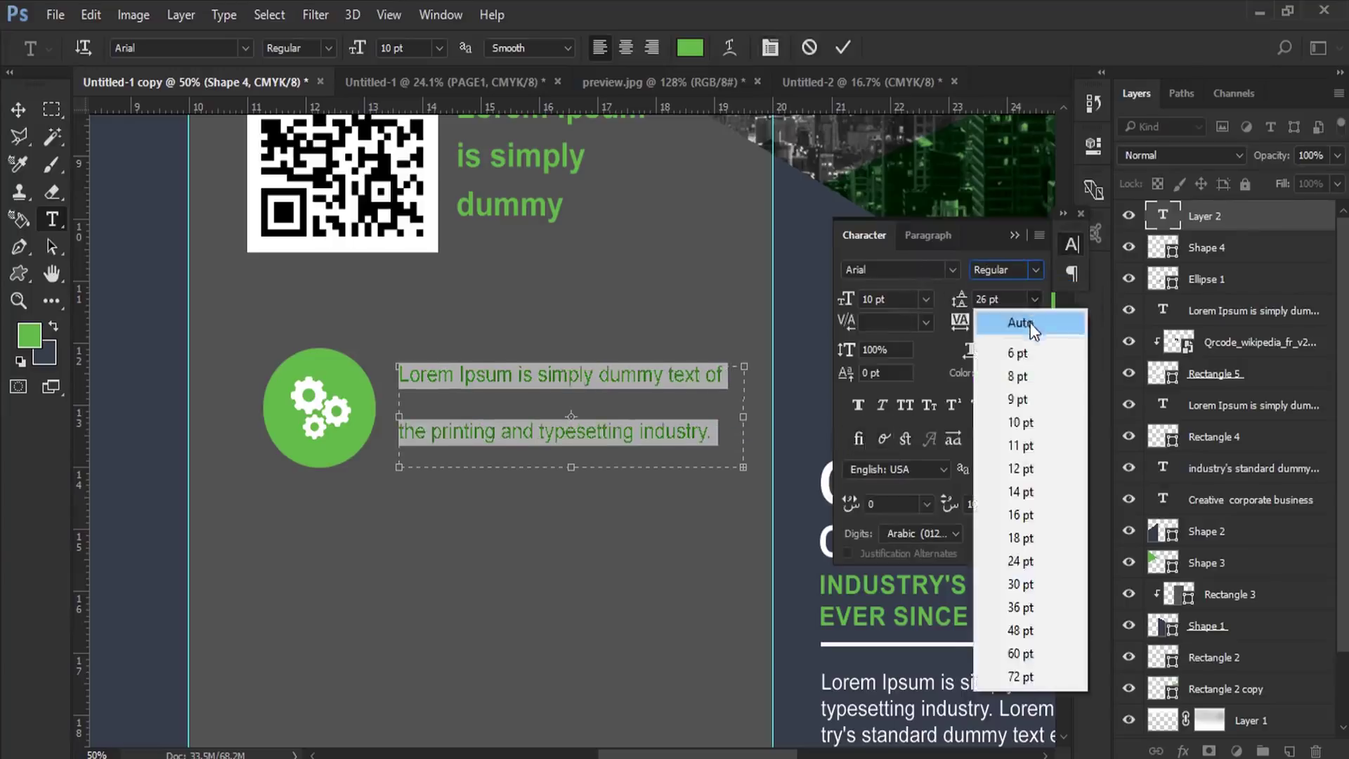
click(20, 361)
click(54, 326)
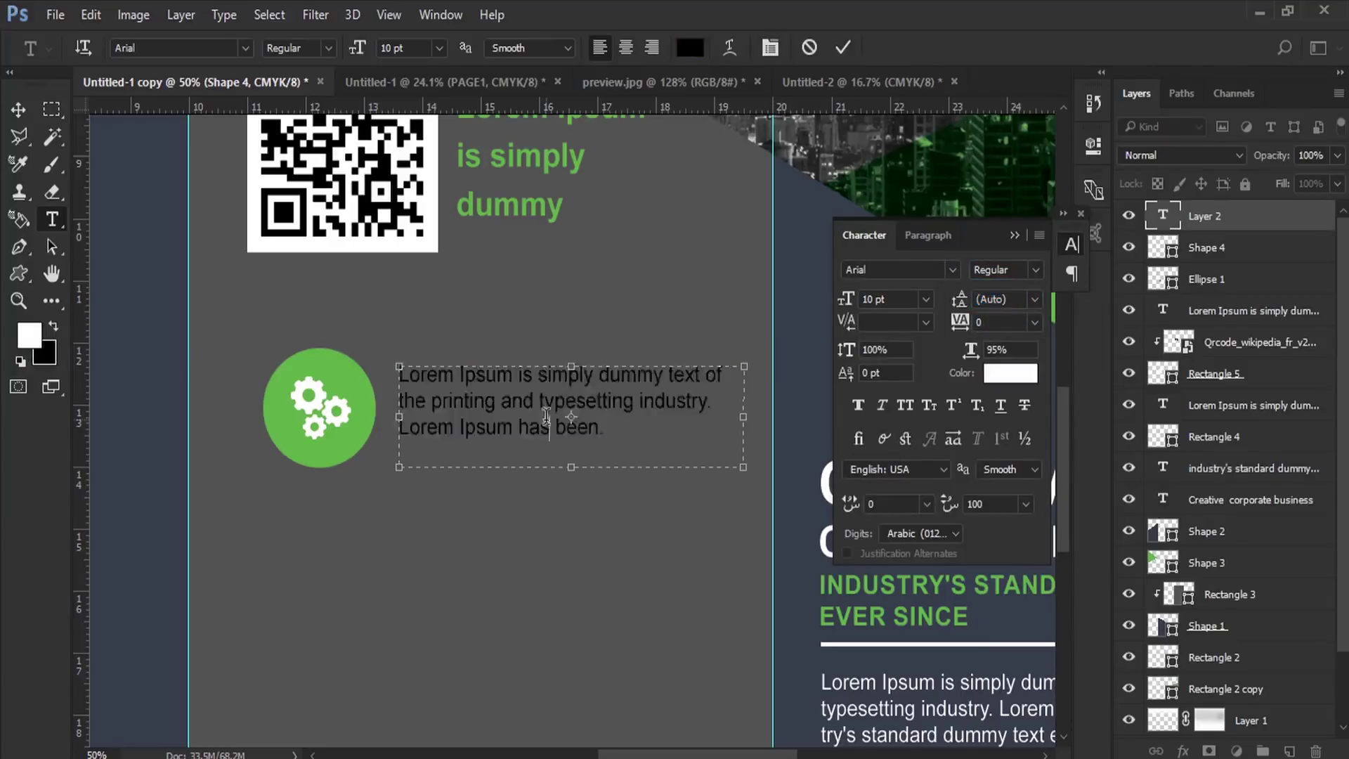
key(alt+BackSpace)
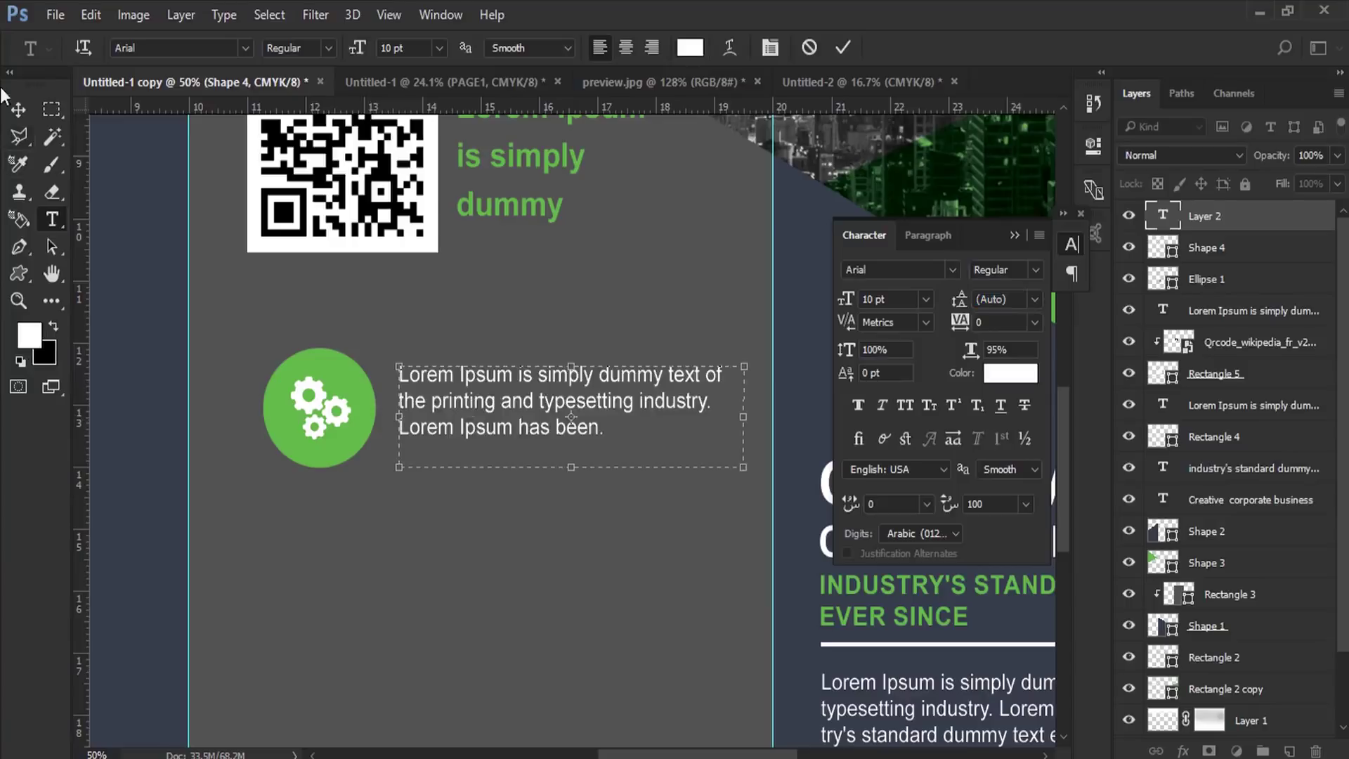
click(18, 109)
key(Up)
key(Up)
key(Up)
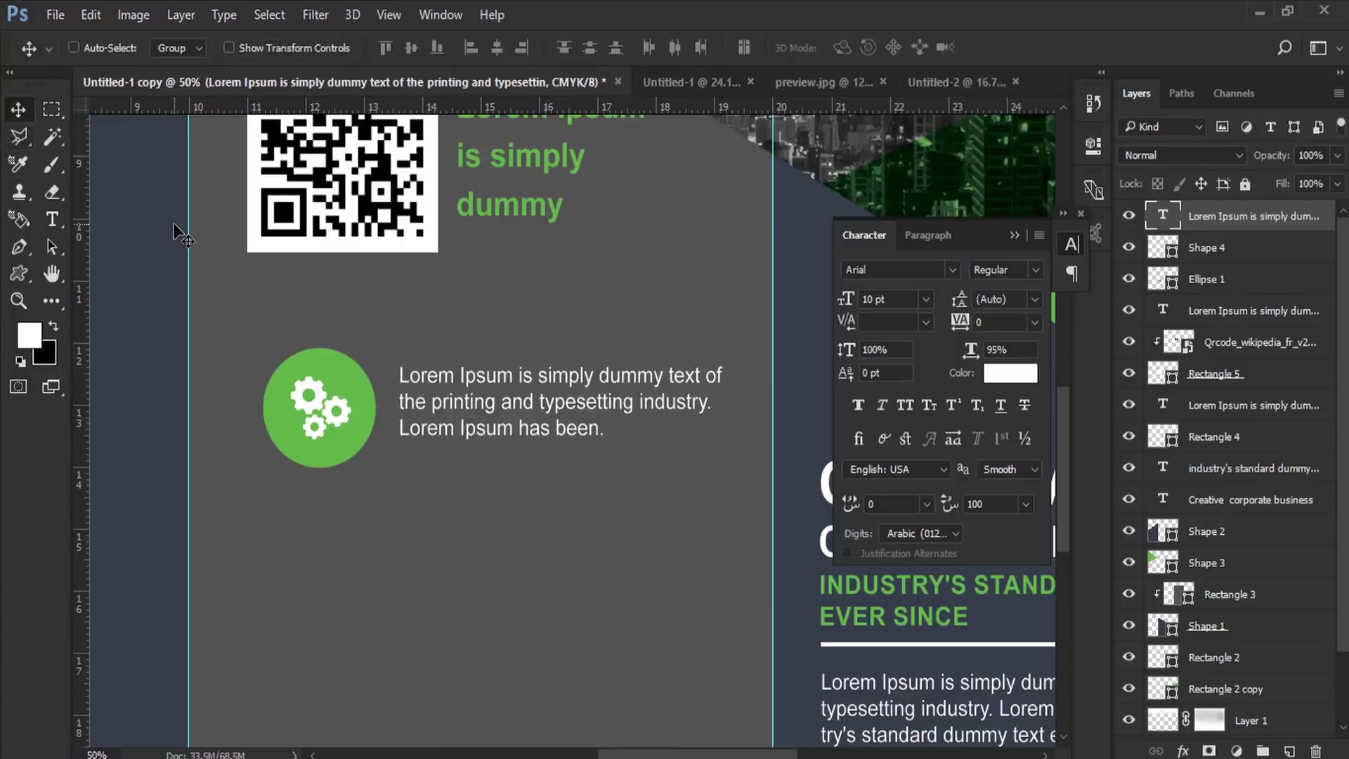
key(Right)
key(Right)
key(Right)
Duplicate the green circle, gear icon and text 2.40 cm lower with an Alt-drag.
click(18, 301)
click(183, 334)
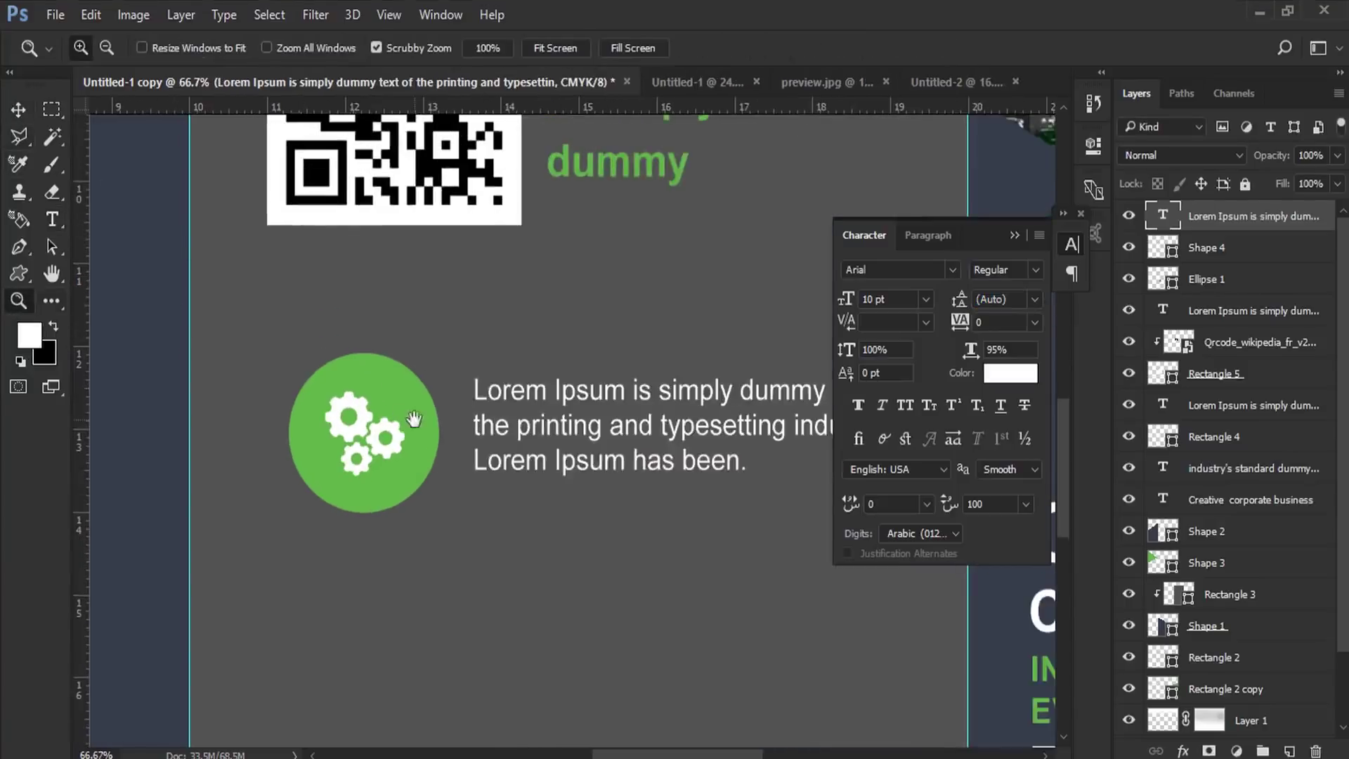
alt+click(456, 426)
drag(527, 449, 392, 323)
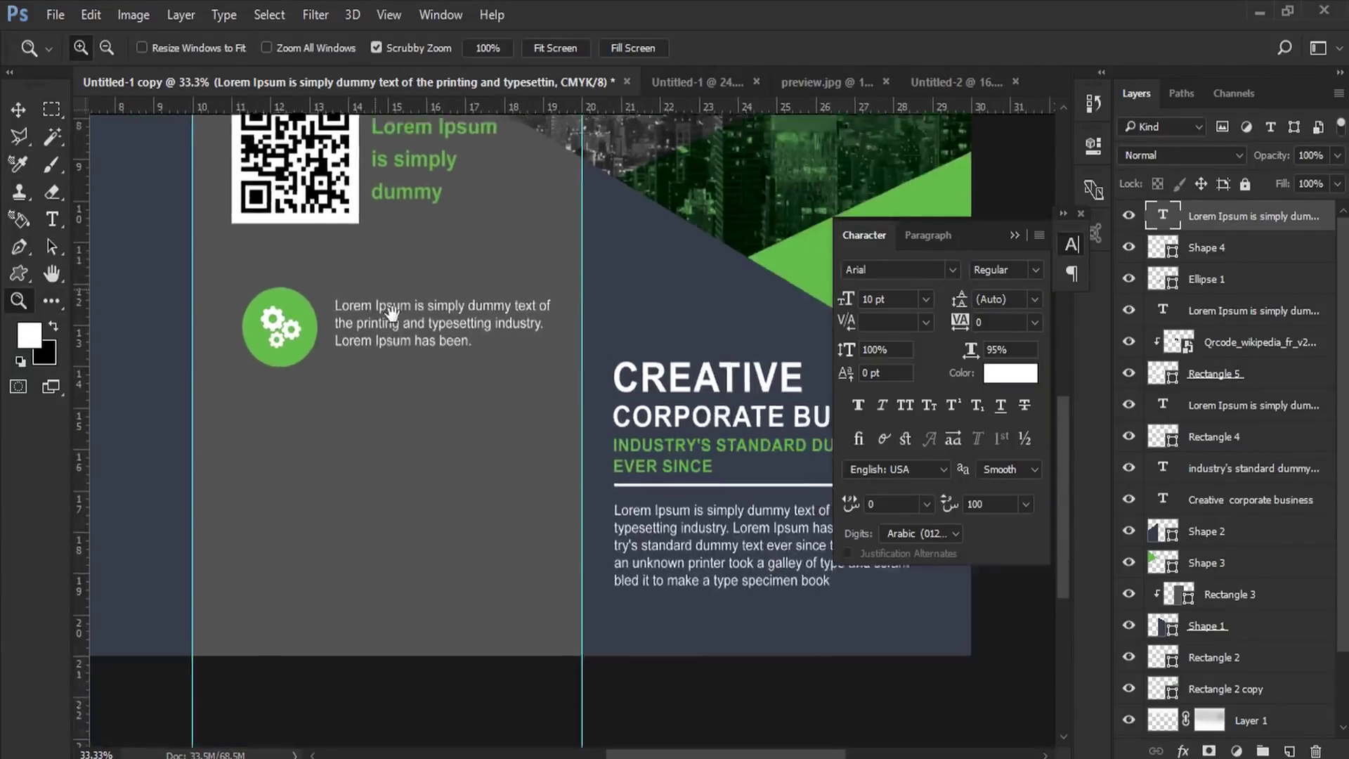
ctrl+click(1240, 284)
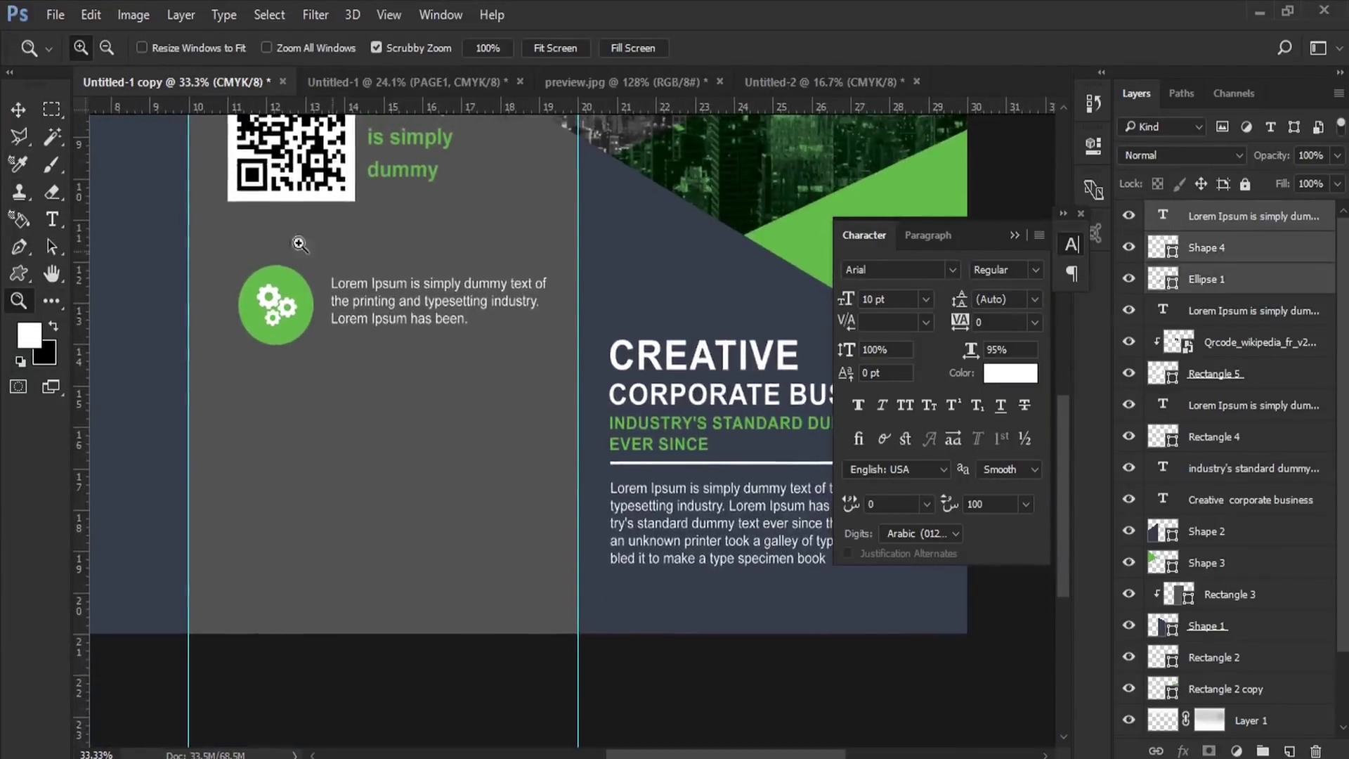
click(32, 114)
drag(399, 309, 407, 495)
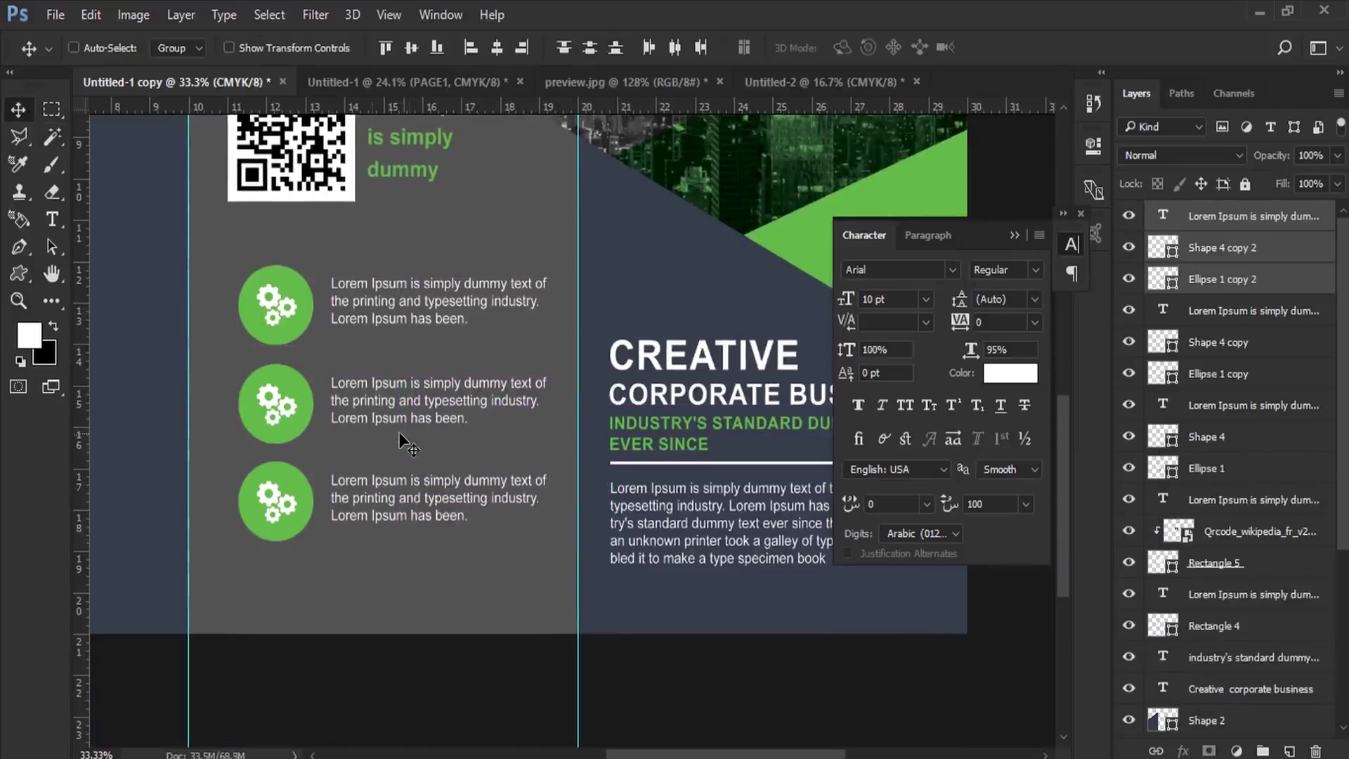
Delete the gear icon copies from the middle and bottom circles.
key(z)
click(199, 372)
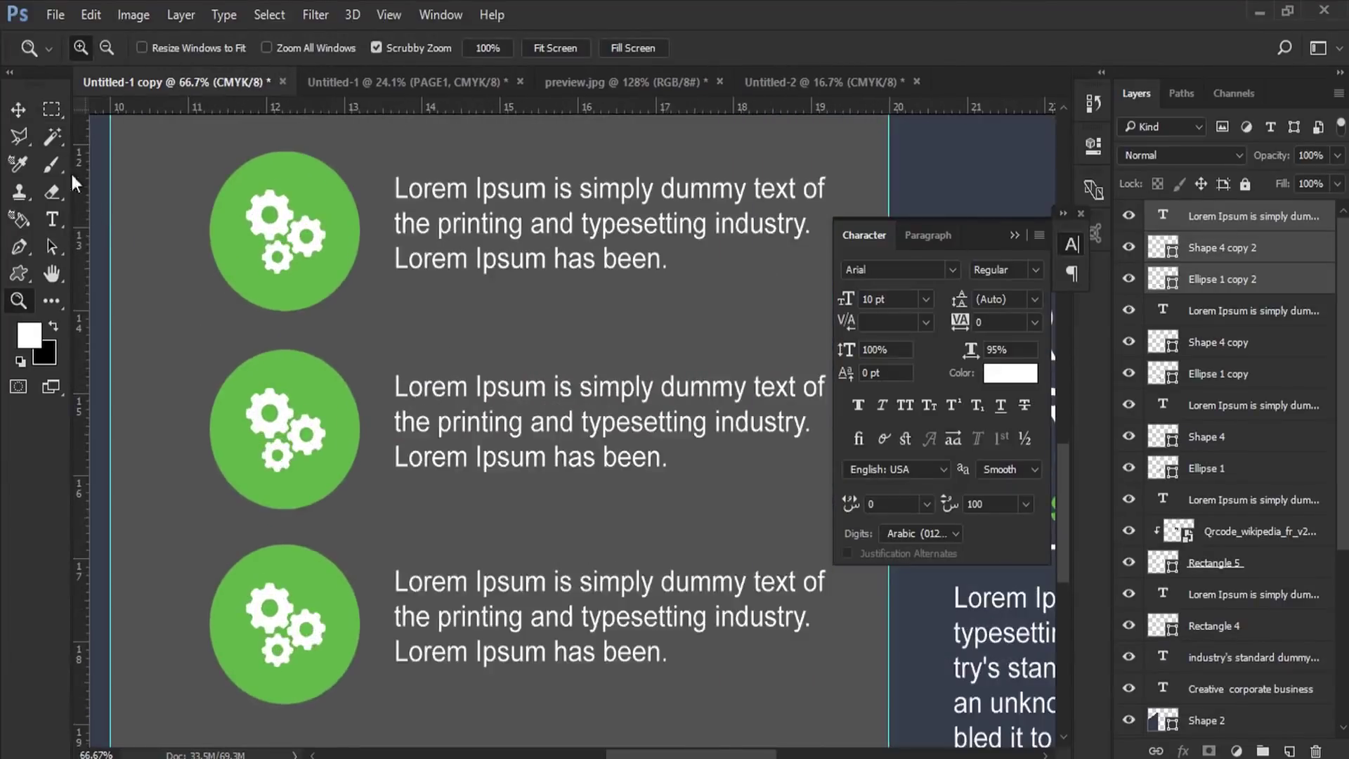
click(20, 111)
right_click(288, 408)
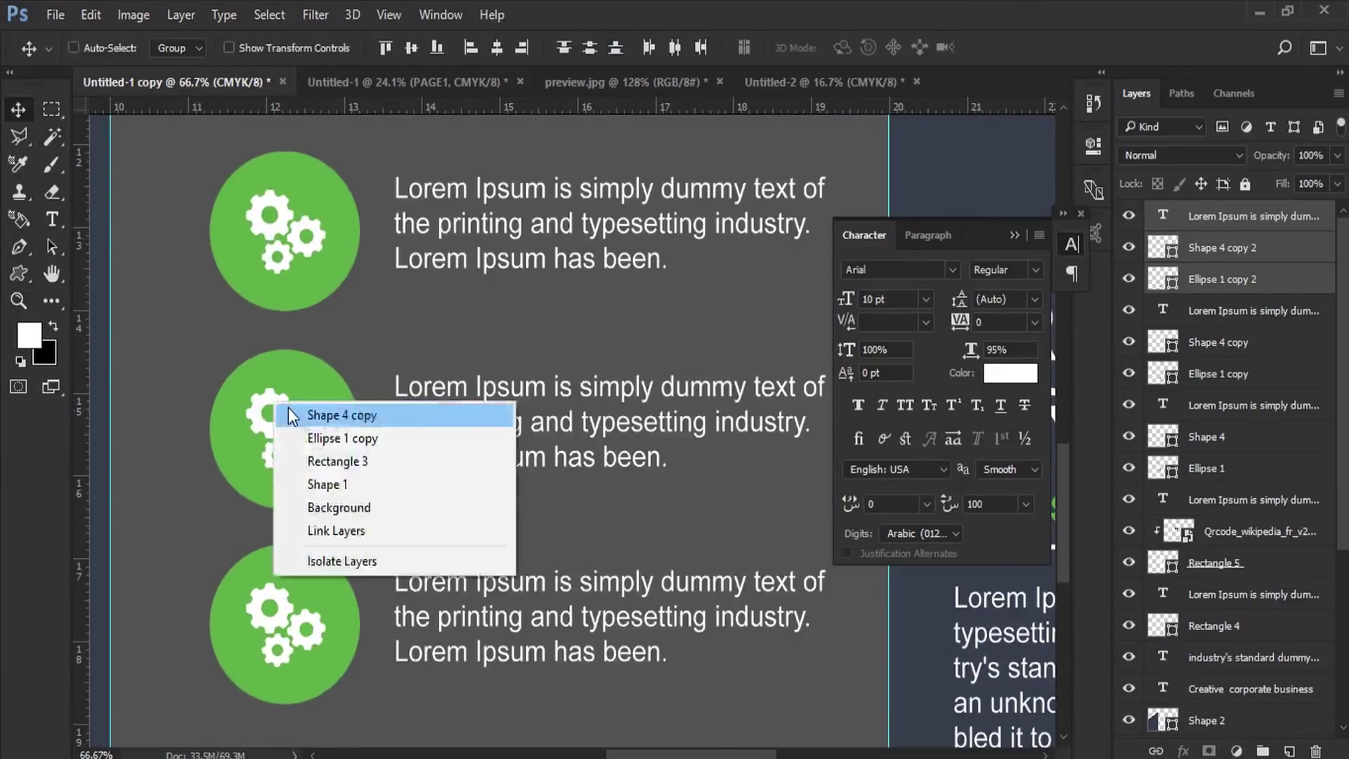
click(288, 409)
key(Delete)
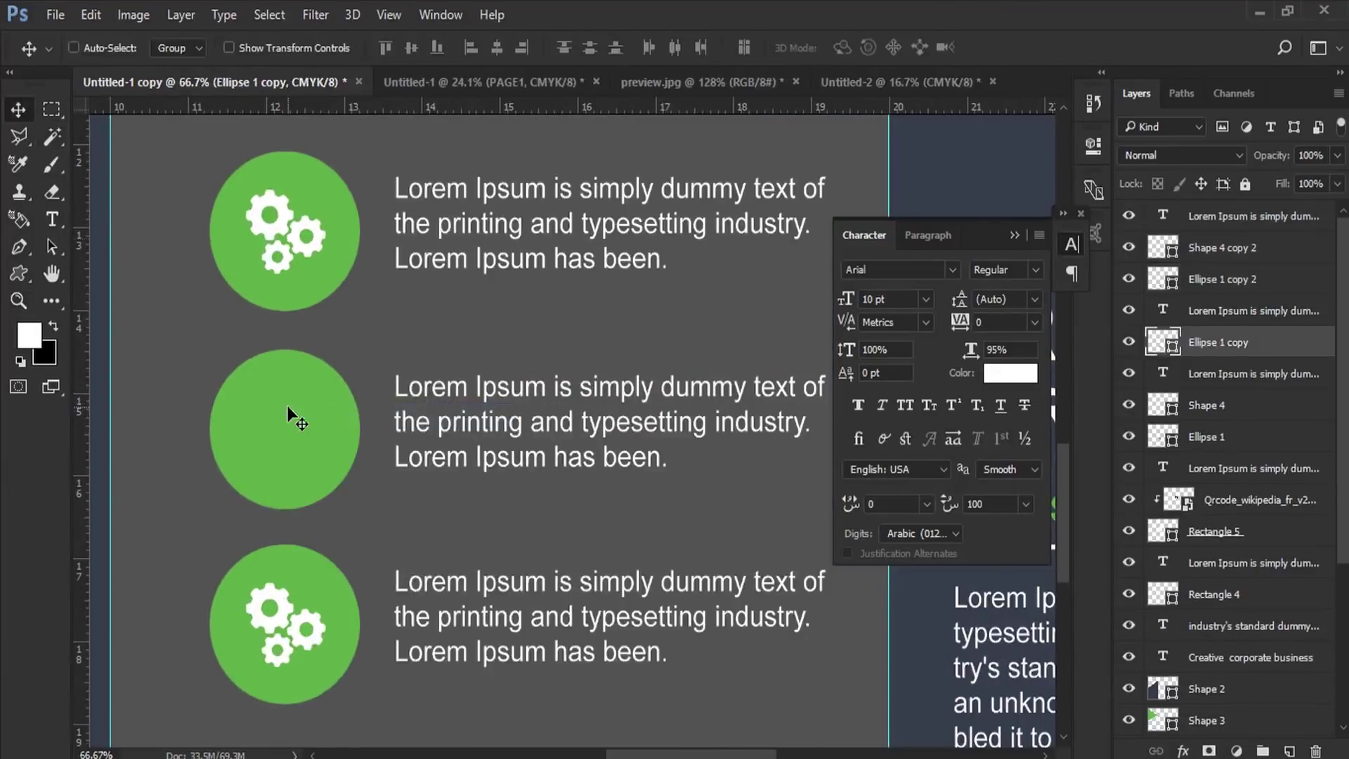
right_click(285, 600)
click(289, 611)
key(Delete)
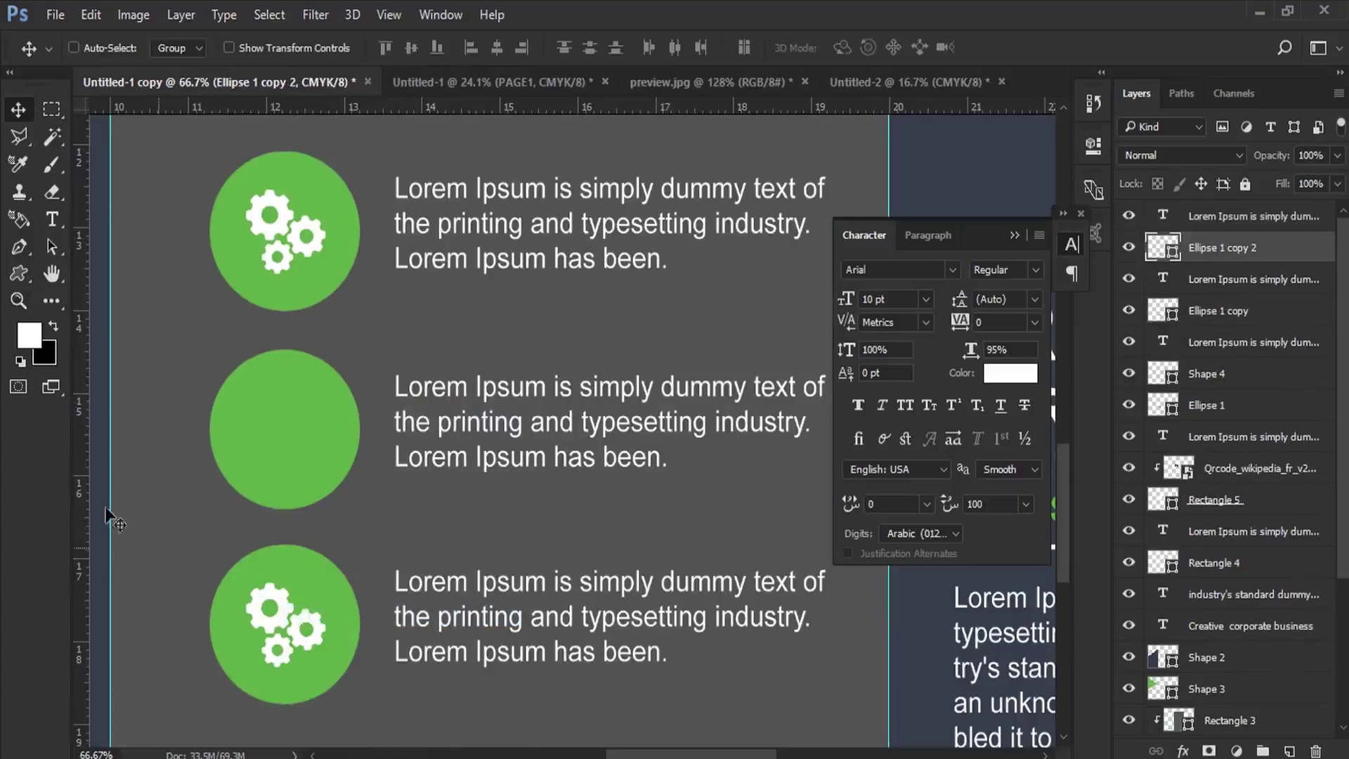
Draw a globe custom shape inside the middle green circle and start setting its fill.
click(20, 272)
click(755, 50)
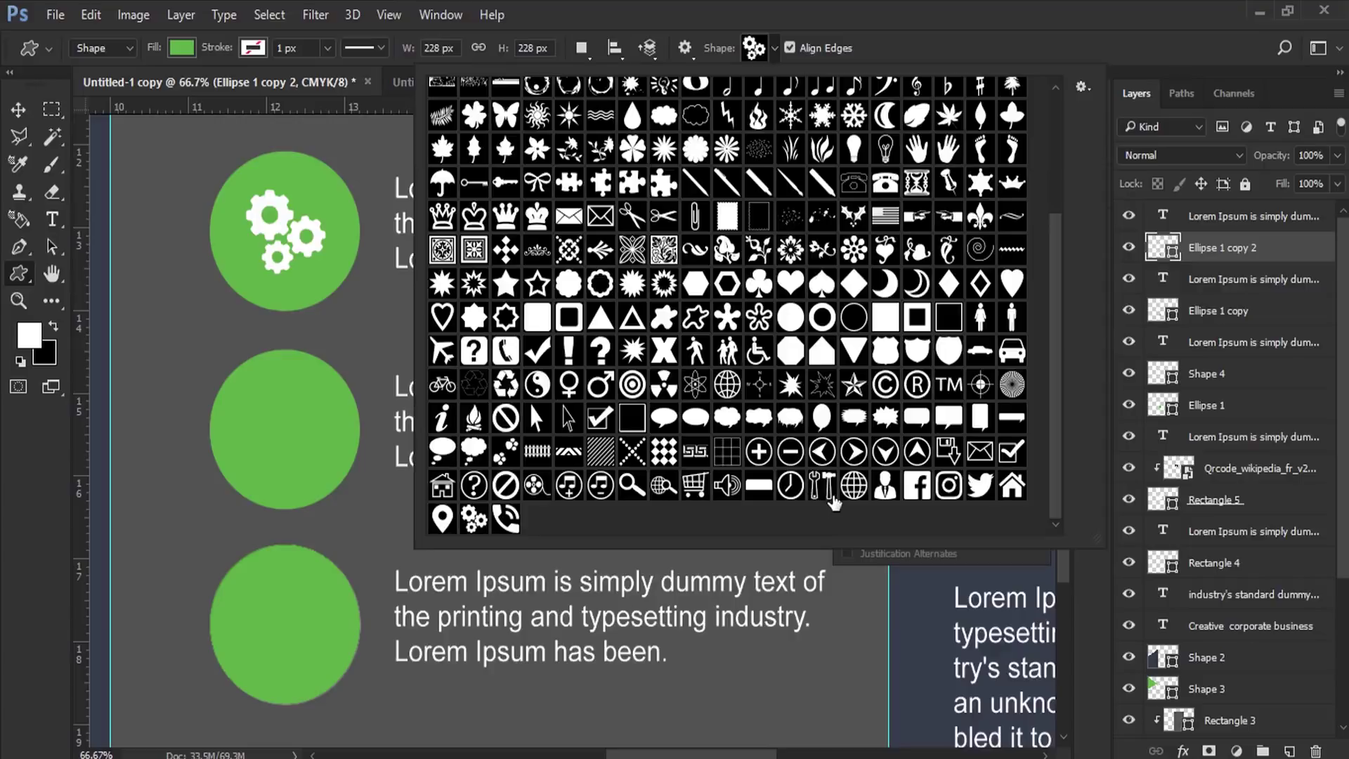
click(854, 486)
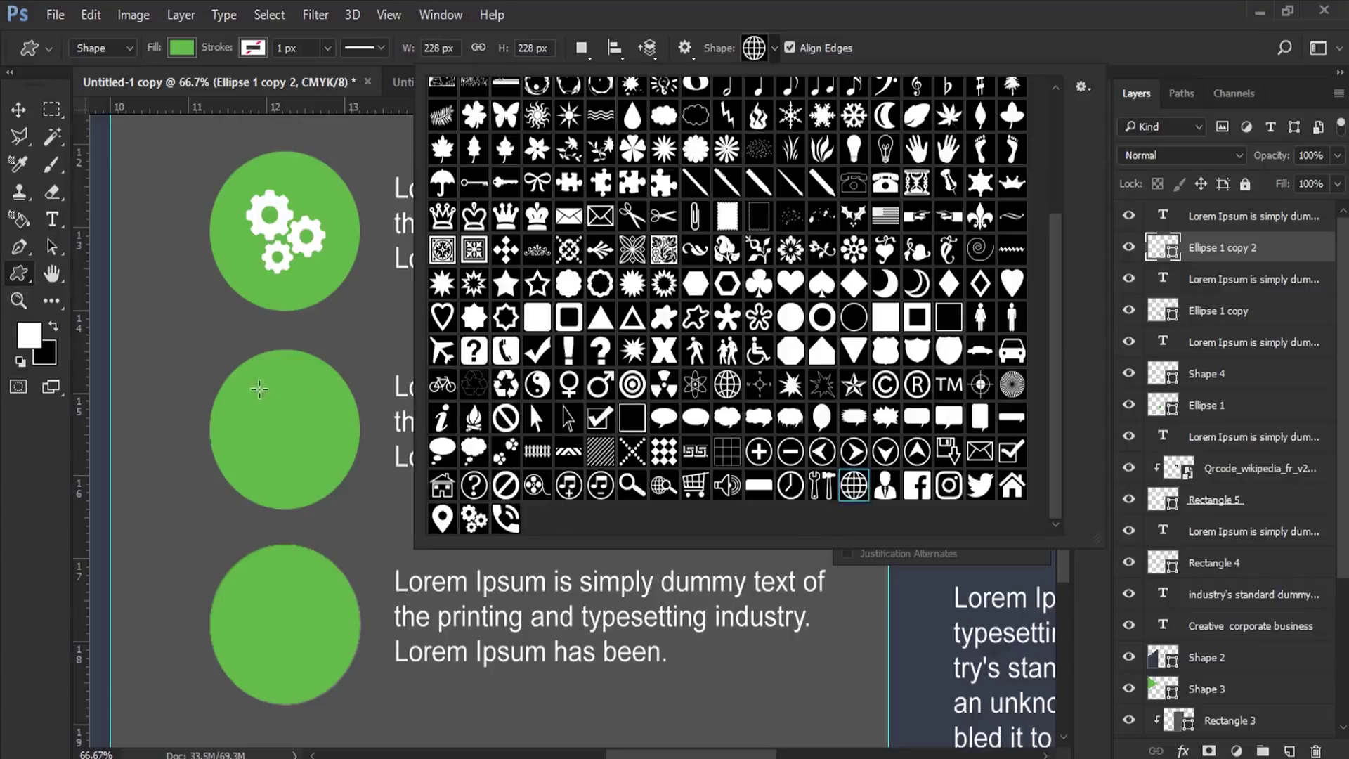
drag(259, 389, 333, 469)
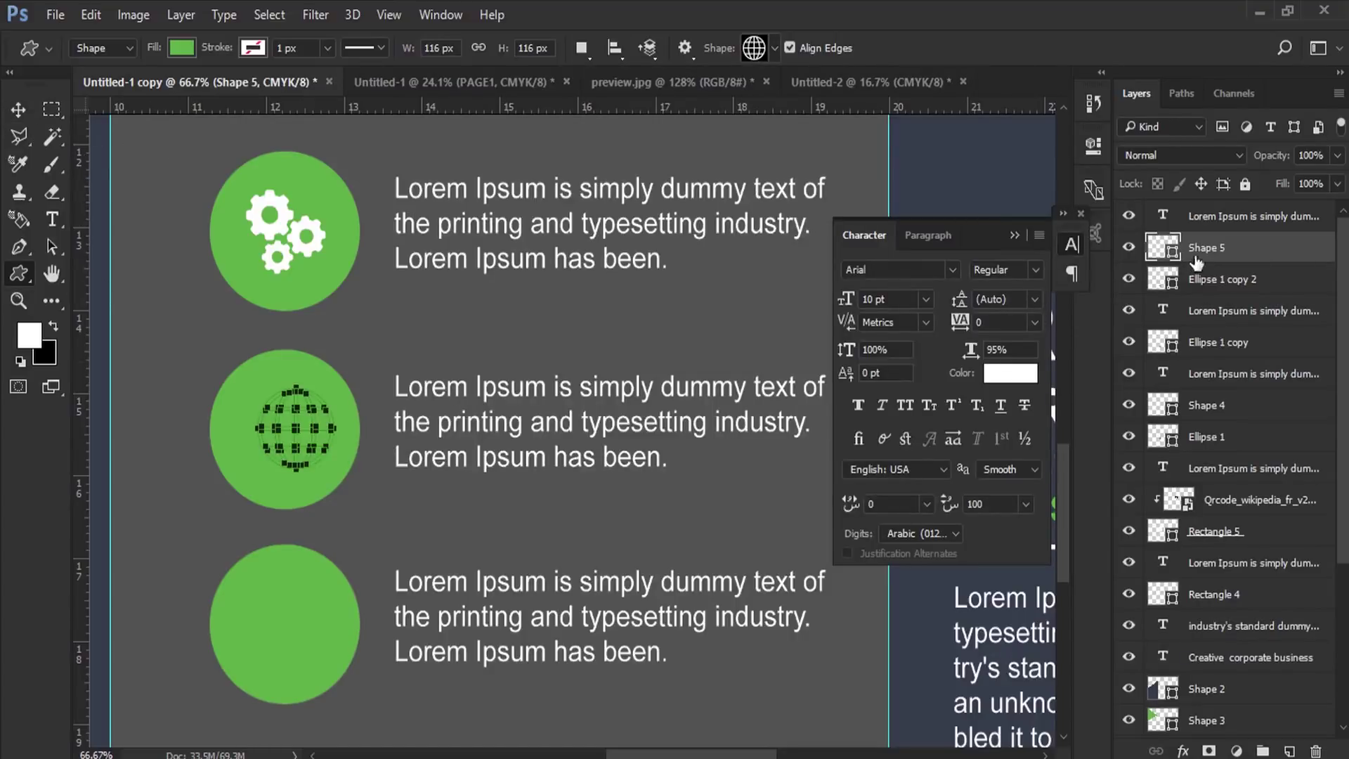
double_click(1158, 247)
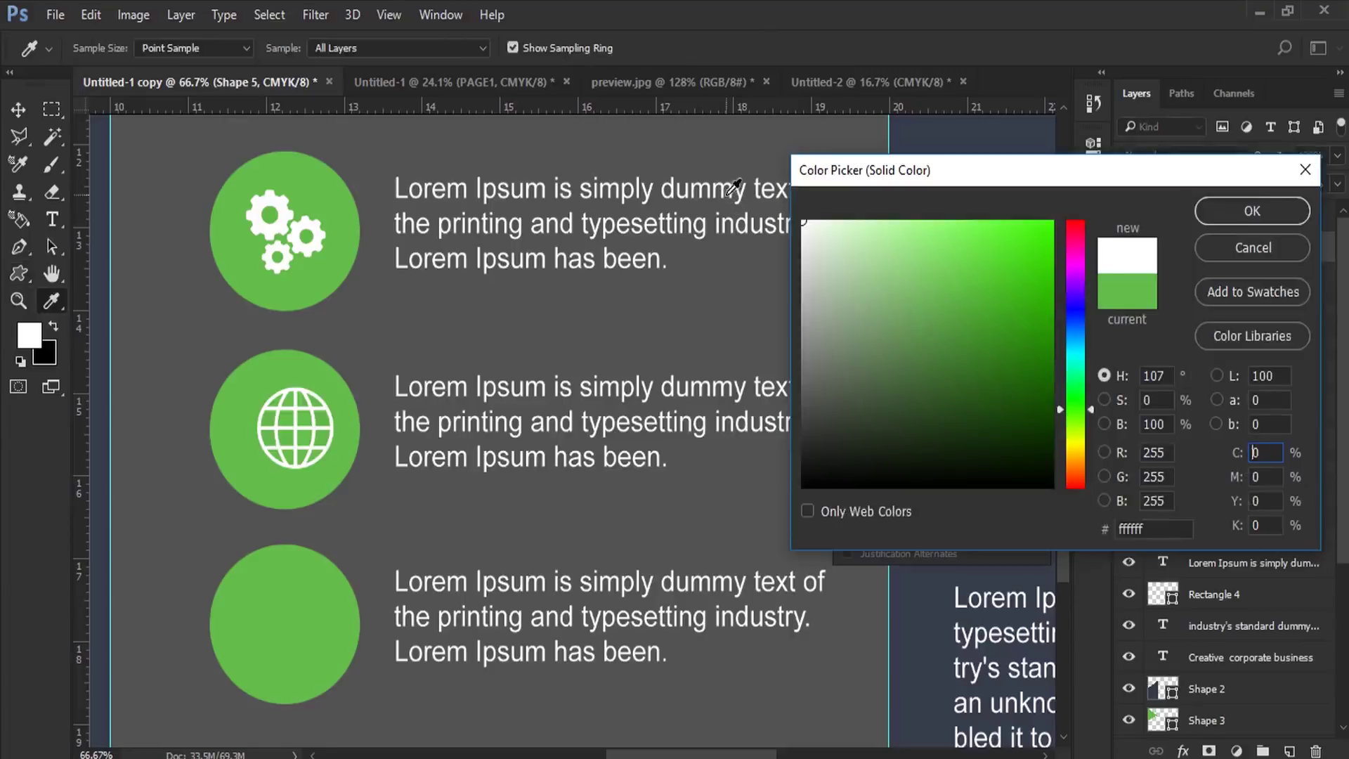
Confirm white as the globe's fill and nudge it left to centre it.
click(1201, 214)
click(19, 109)
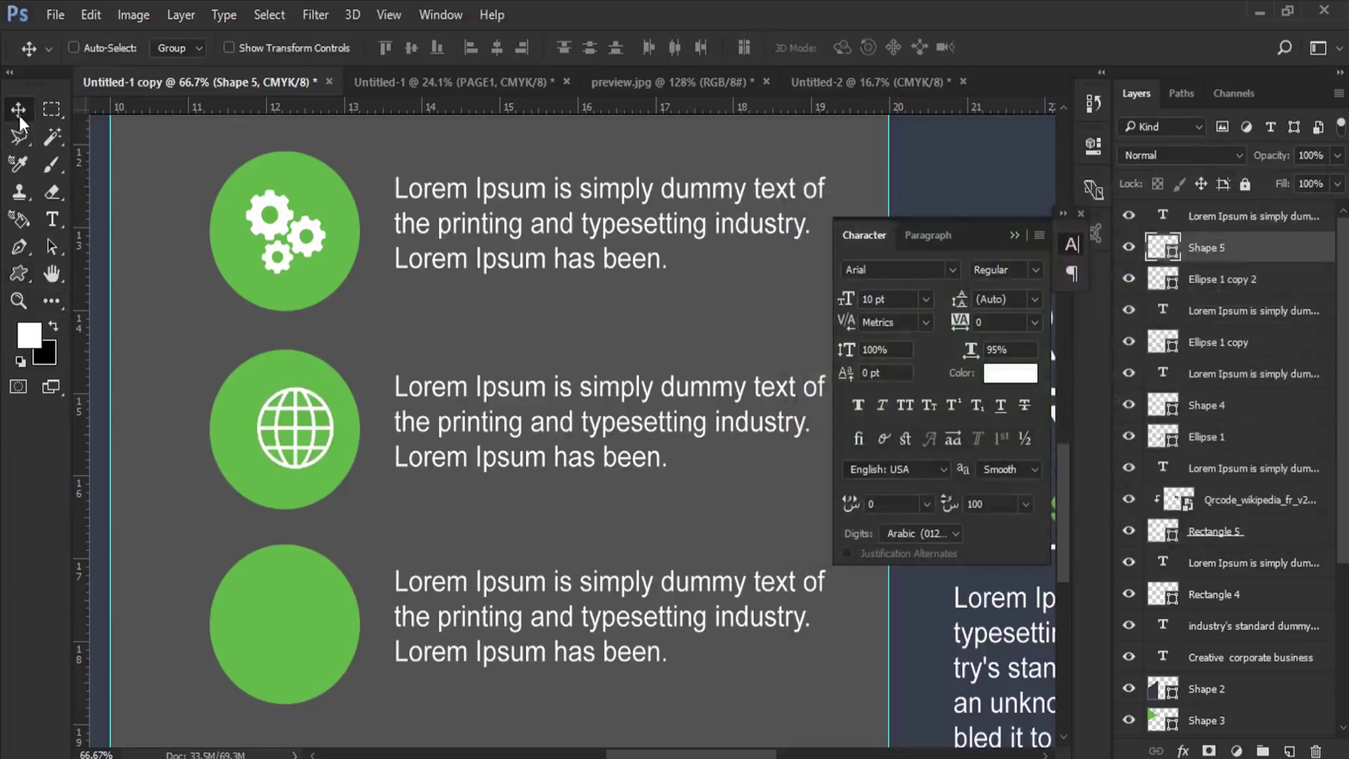
key(Left)
key(Left)
key(Left)
key(Left)
key(Left)
key(Left)
key(Left)
key(Left)
key(Left)
key(Left)
key(Left)
key(Left)
Draw a shopping cart shape in the bottom circle and nudge it to centre.
click(18, 273)
click(773, 48)
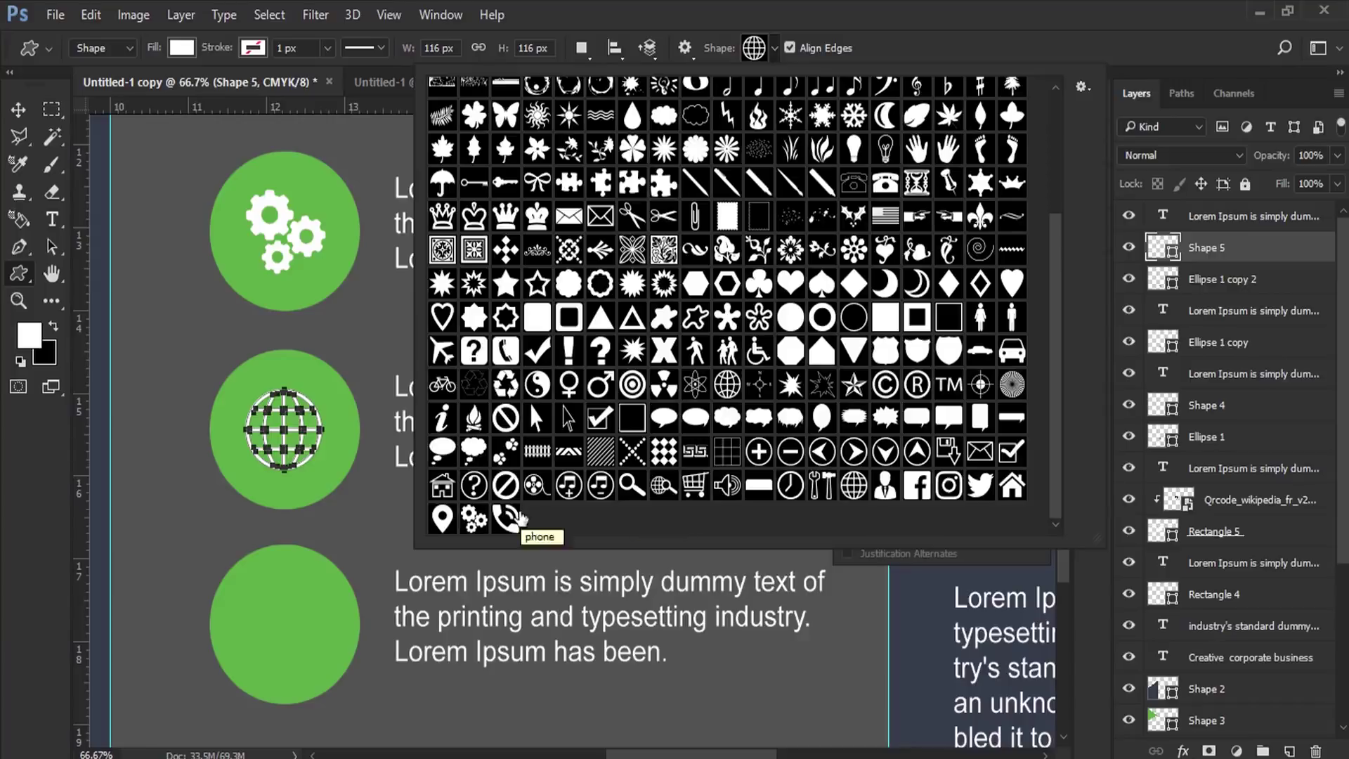
click(695, 488)
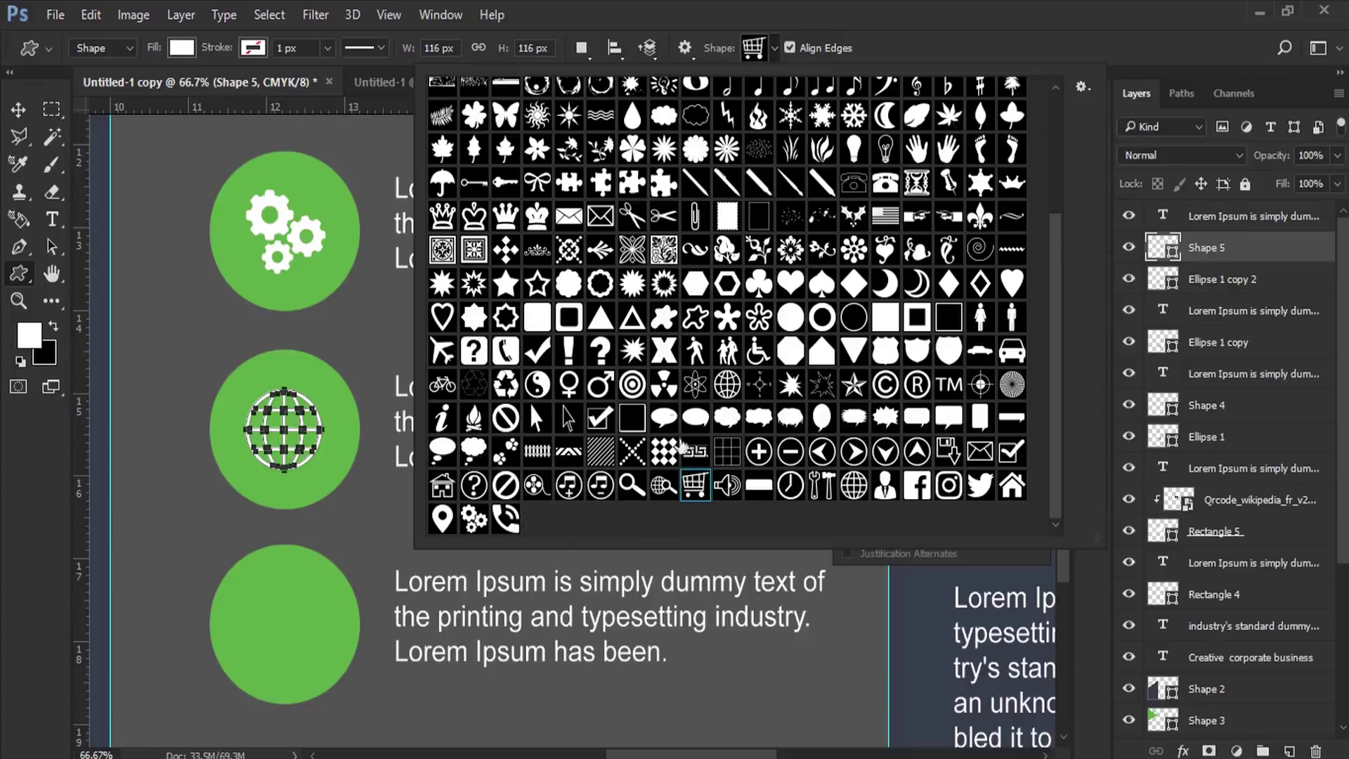
click(592, 19)
drag(255, 597, 331, 656)
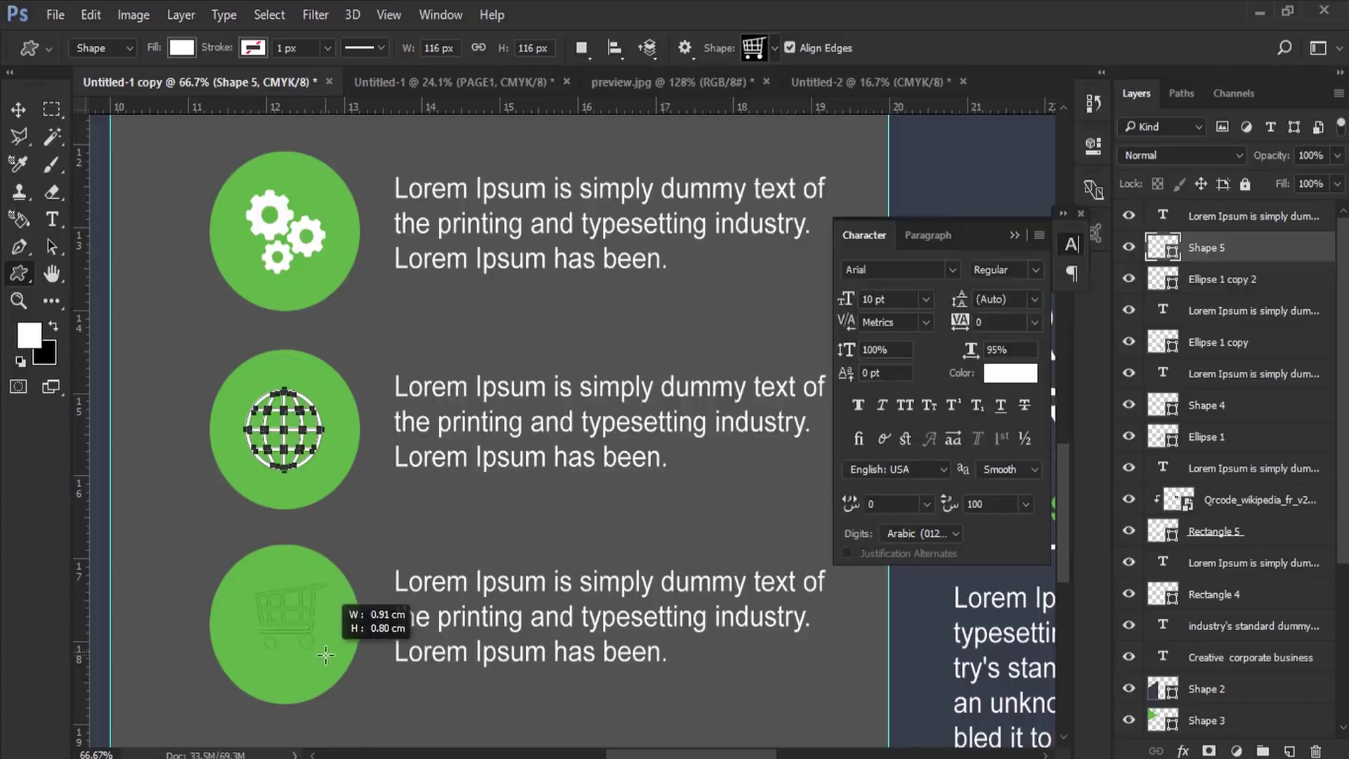
click(18, 110)
key(Left)
key(Left)
key(Left)
key(Left)
key(Left)
key(Down)
key(Left)
key(Left)
key(Left)
key(Left)
key(Left)
key(Left)
key(Down)
key(Left)
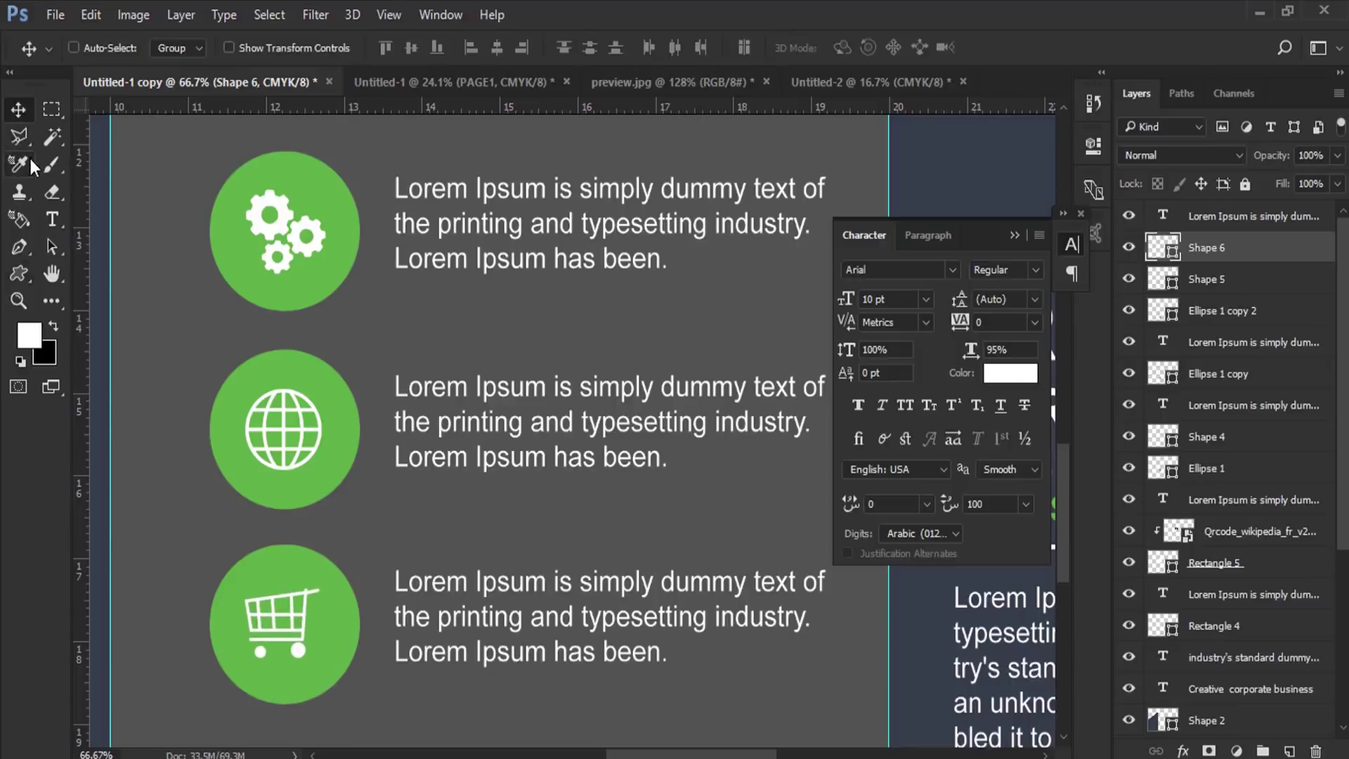
click(18, 302)
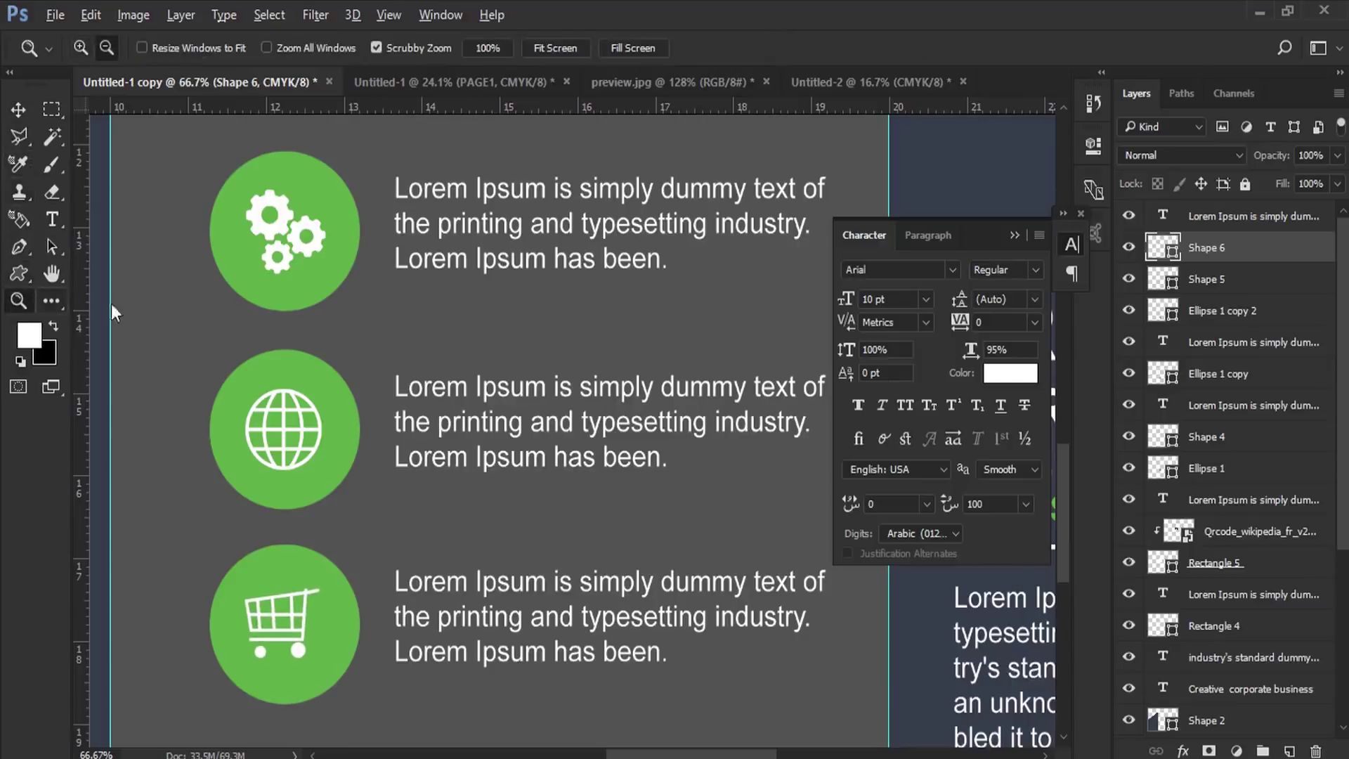
alt+click(116, 309)
alt+click(116, 309)
alt+click(178, 250)
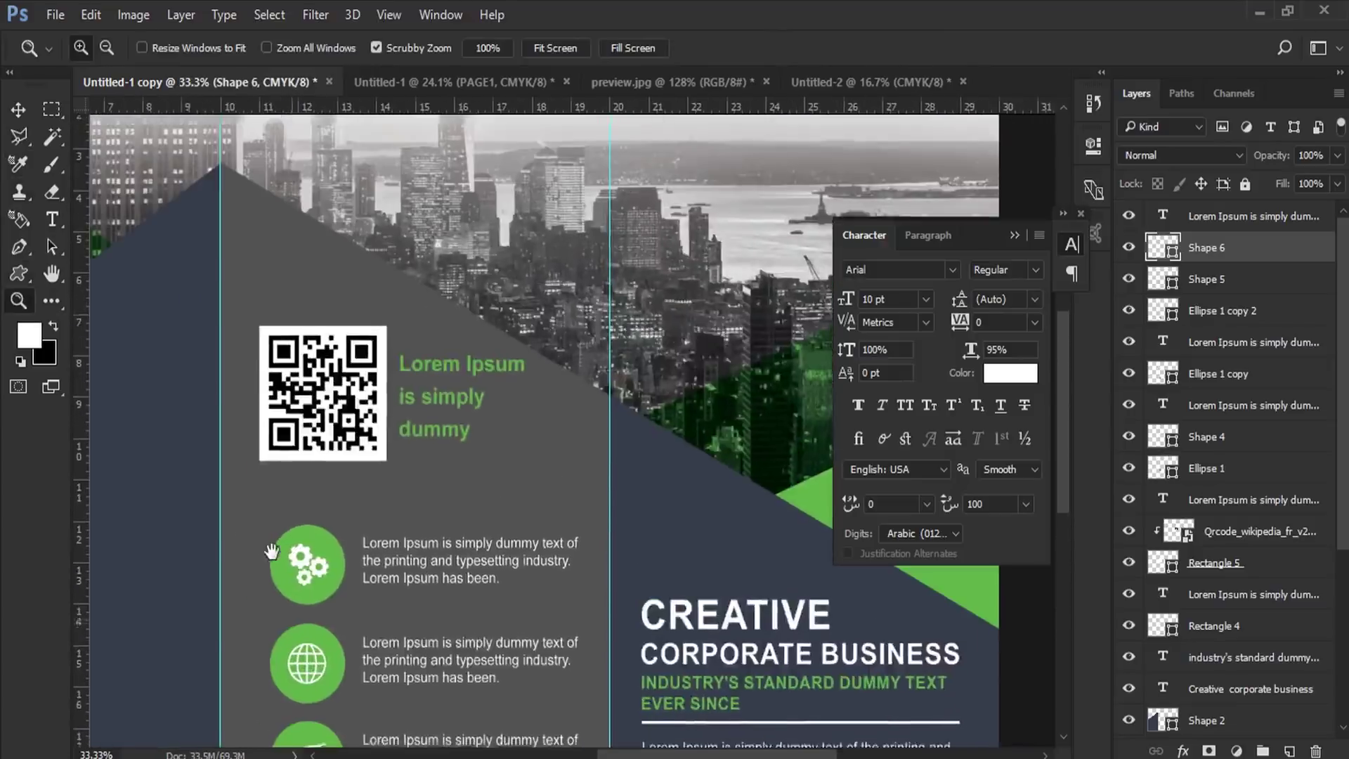
scroll(325, 453, left, 5)
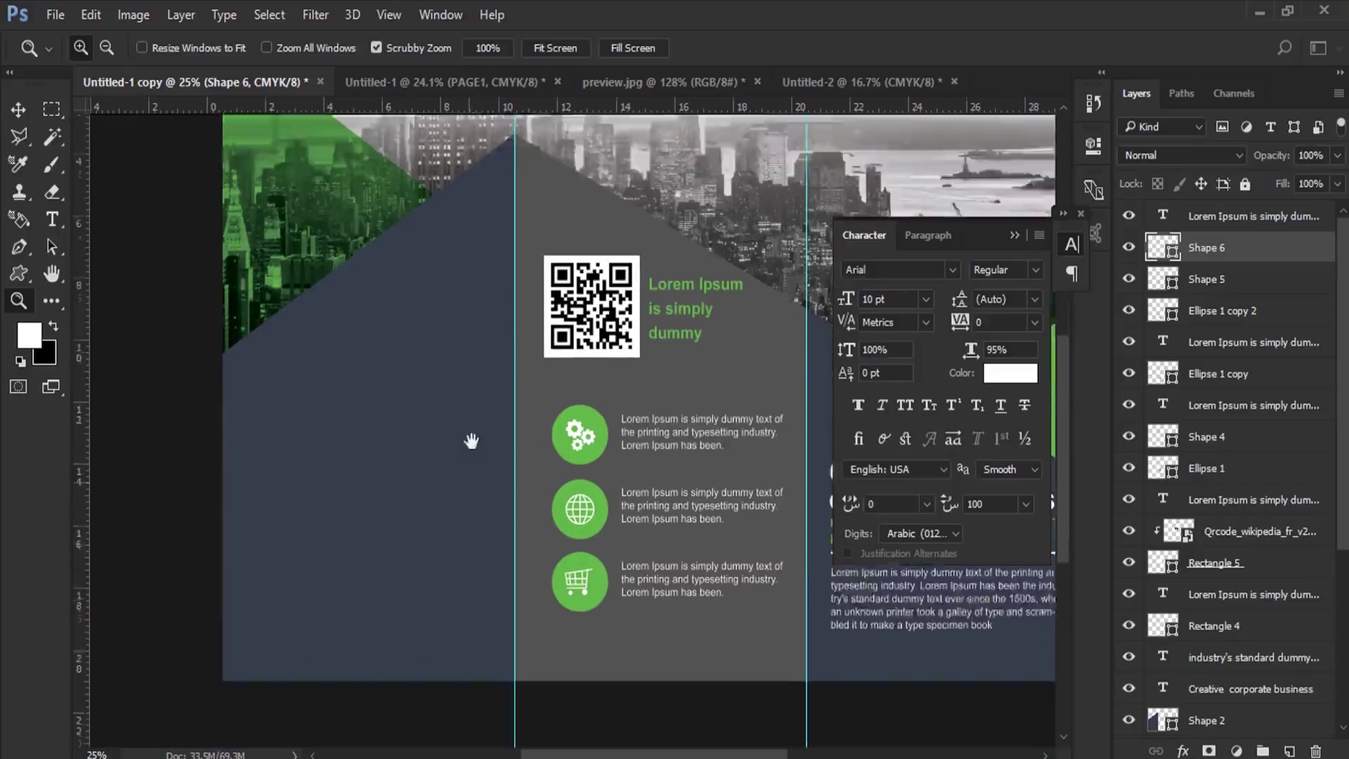
drag(437, 578, 435, 462)
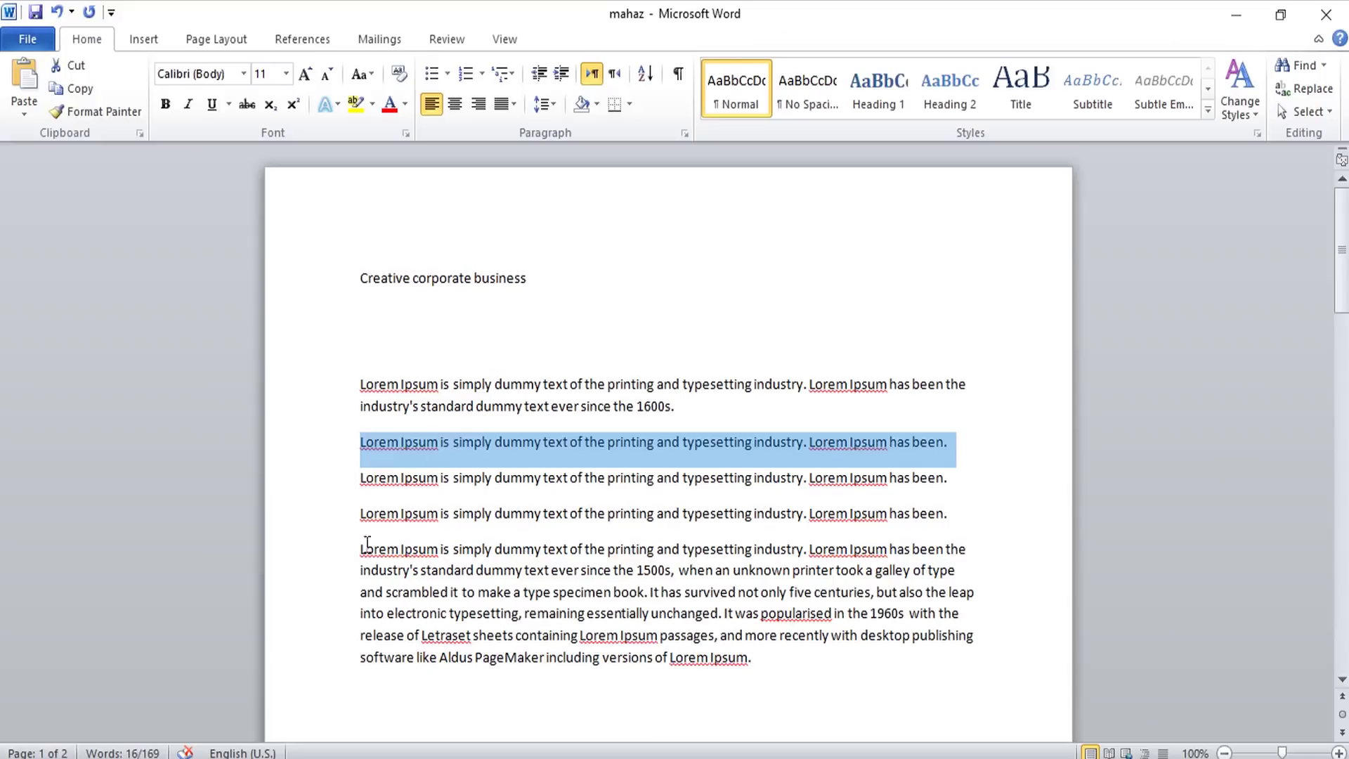
mouse_move(361, 547)
mouse_down()
mouse_move(698, 617)
mouse_move(751, 660)
mouse_up()
key(ctrl+c)
right_click(725, 663)
key(Return)
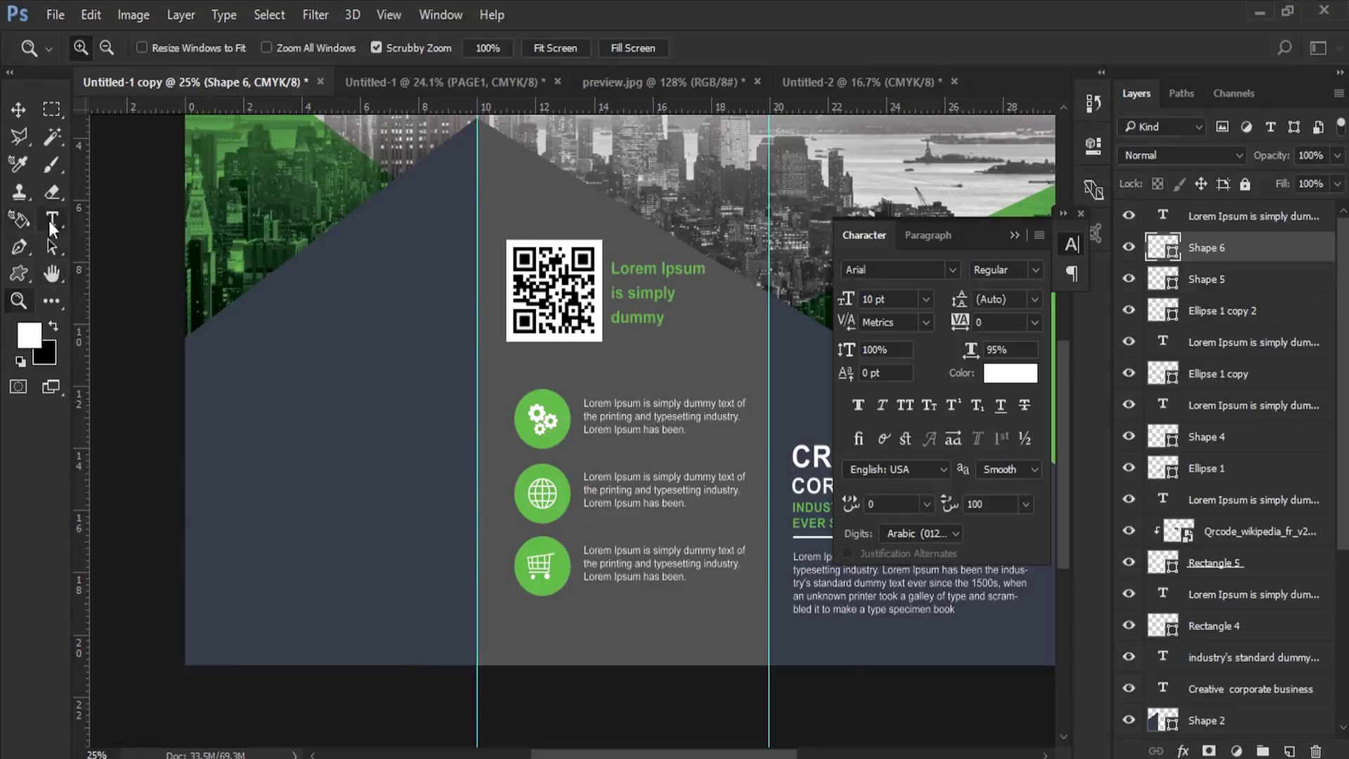
click(52, 219)
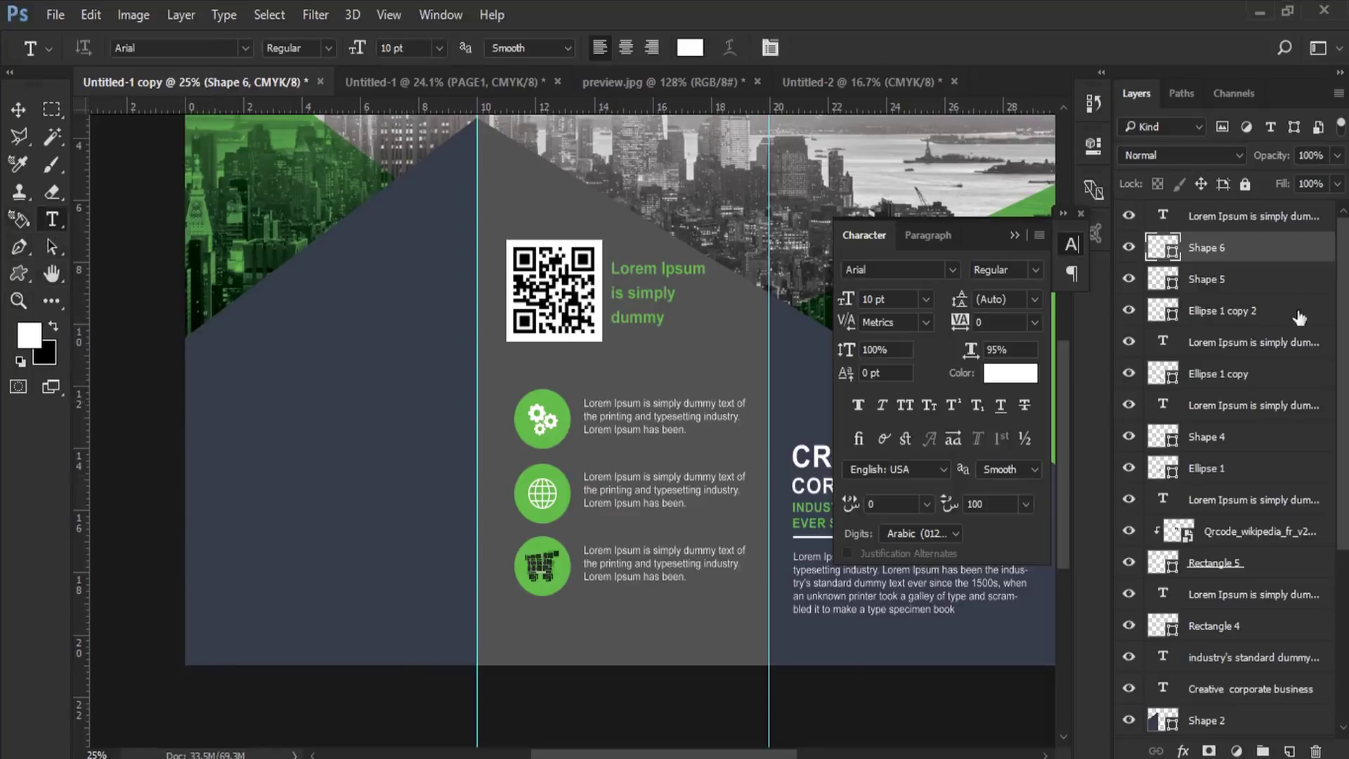
click(1256, 216)
Add a new layer and a left-panel text box filled with pasted Lorem Ipsum body text.
click(1289, 750)
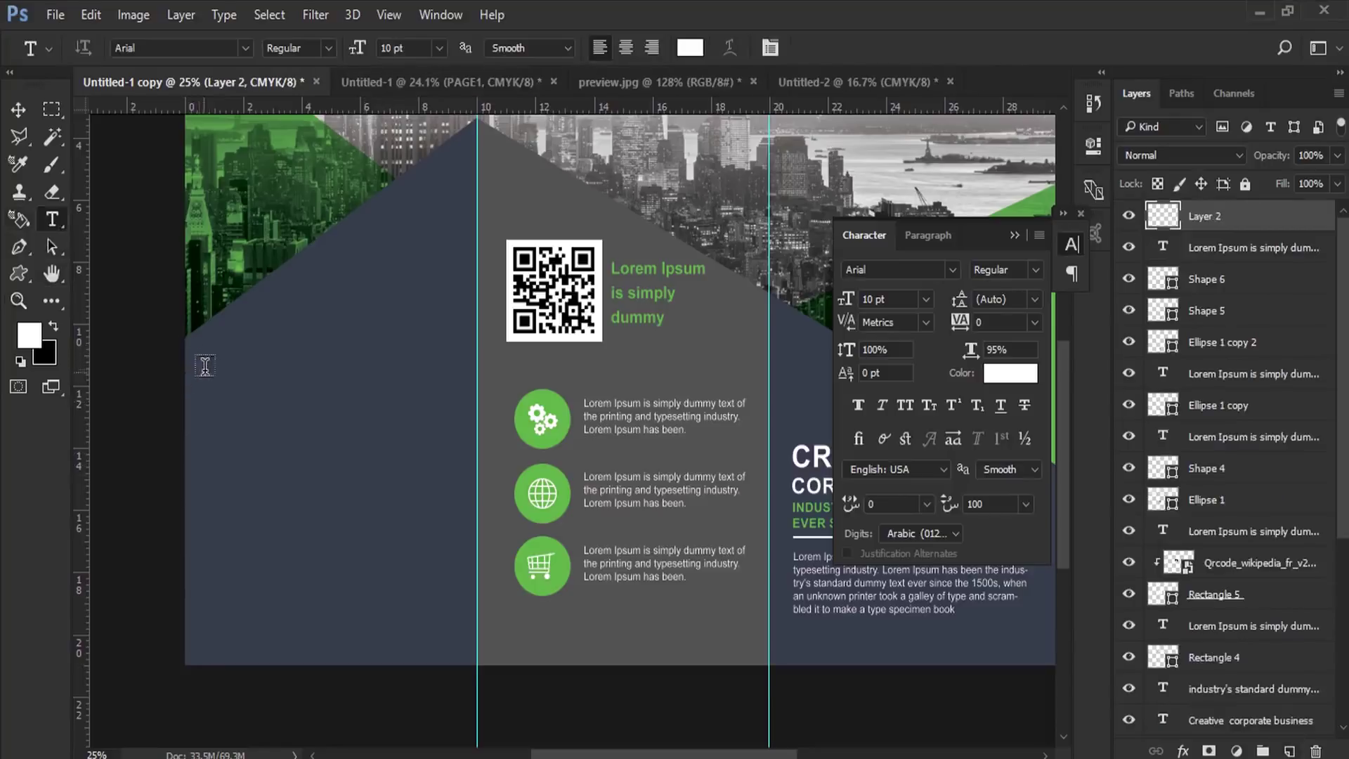
mouse_move(214, 355)
mouse_down()
mouse_move(395, 499)
mouse_move(447, 633)
mouse_up()
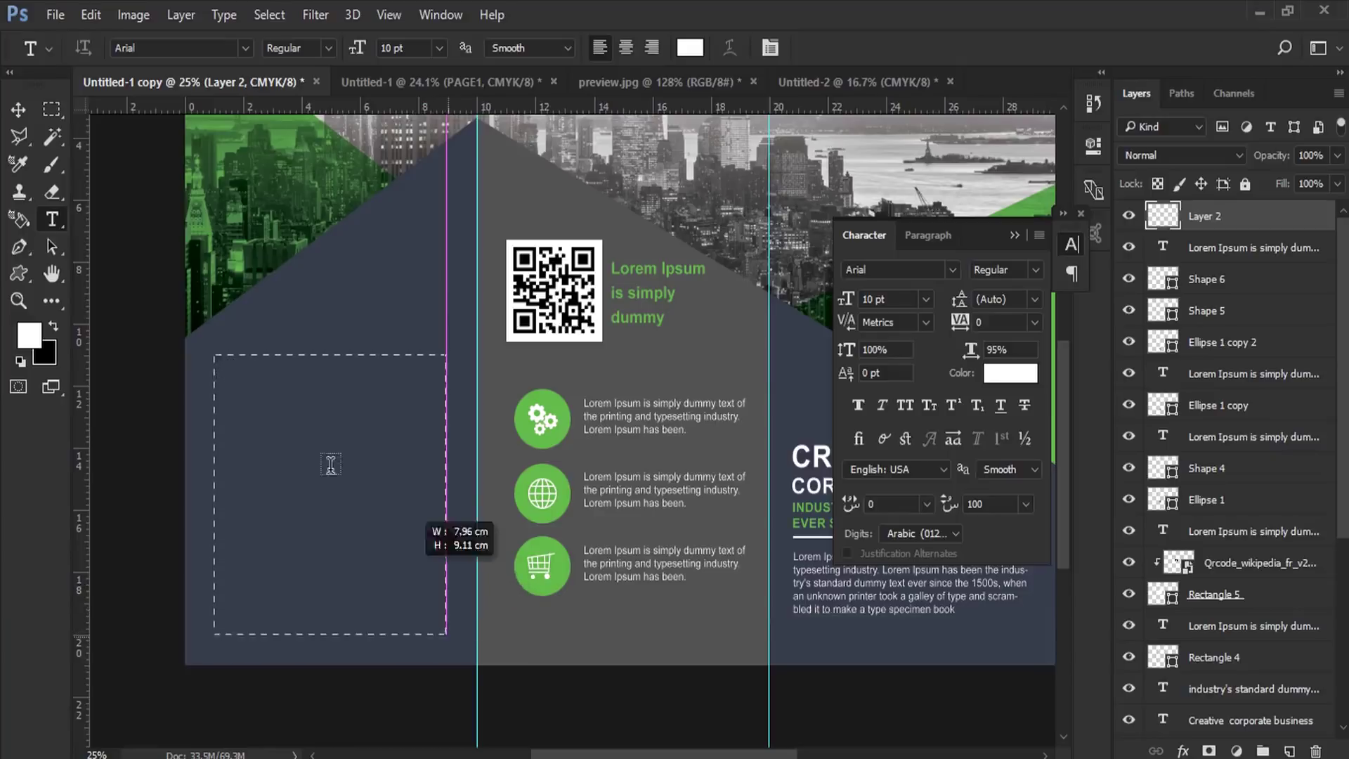
right_click(295, 405)
click(337, 381)
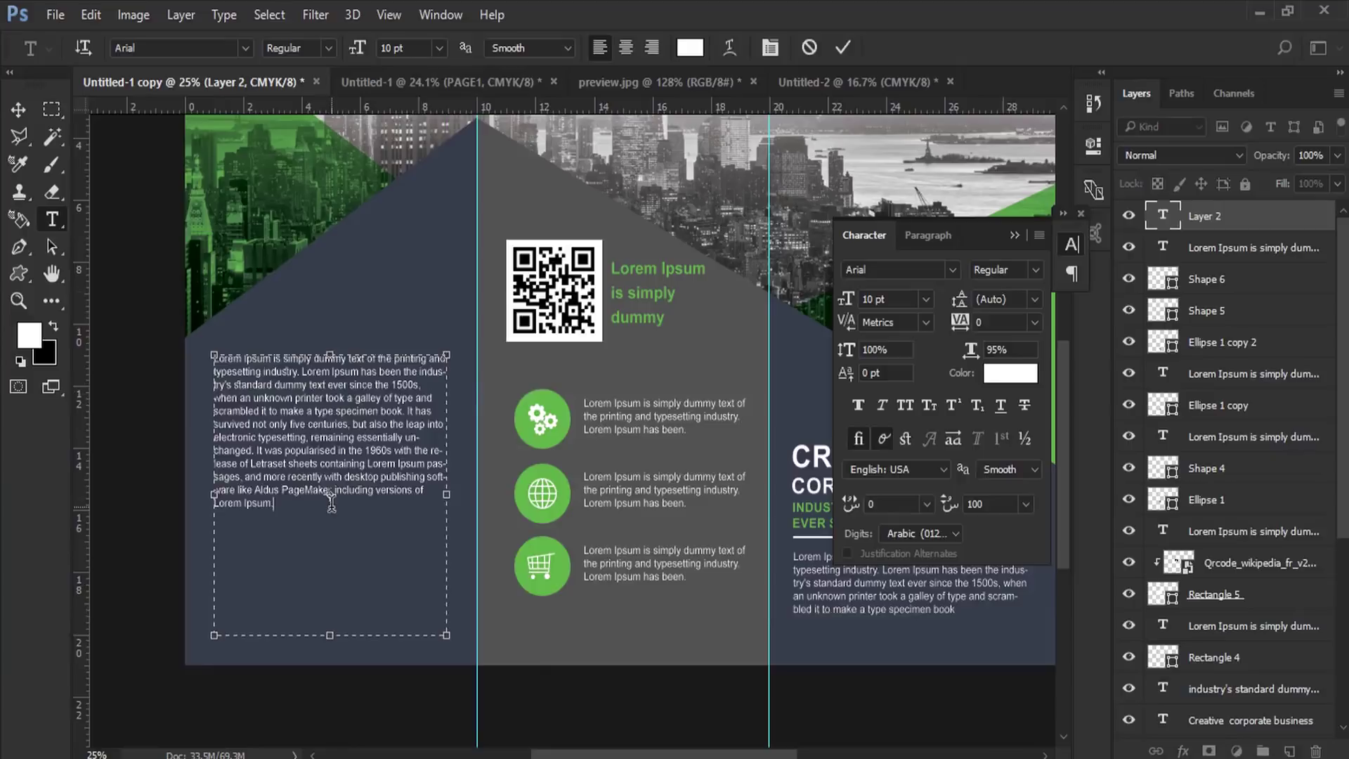
key(ctrl+v)
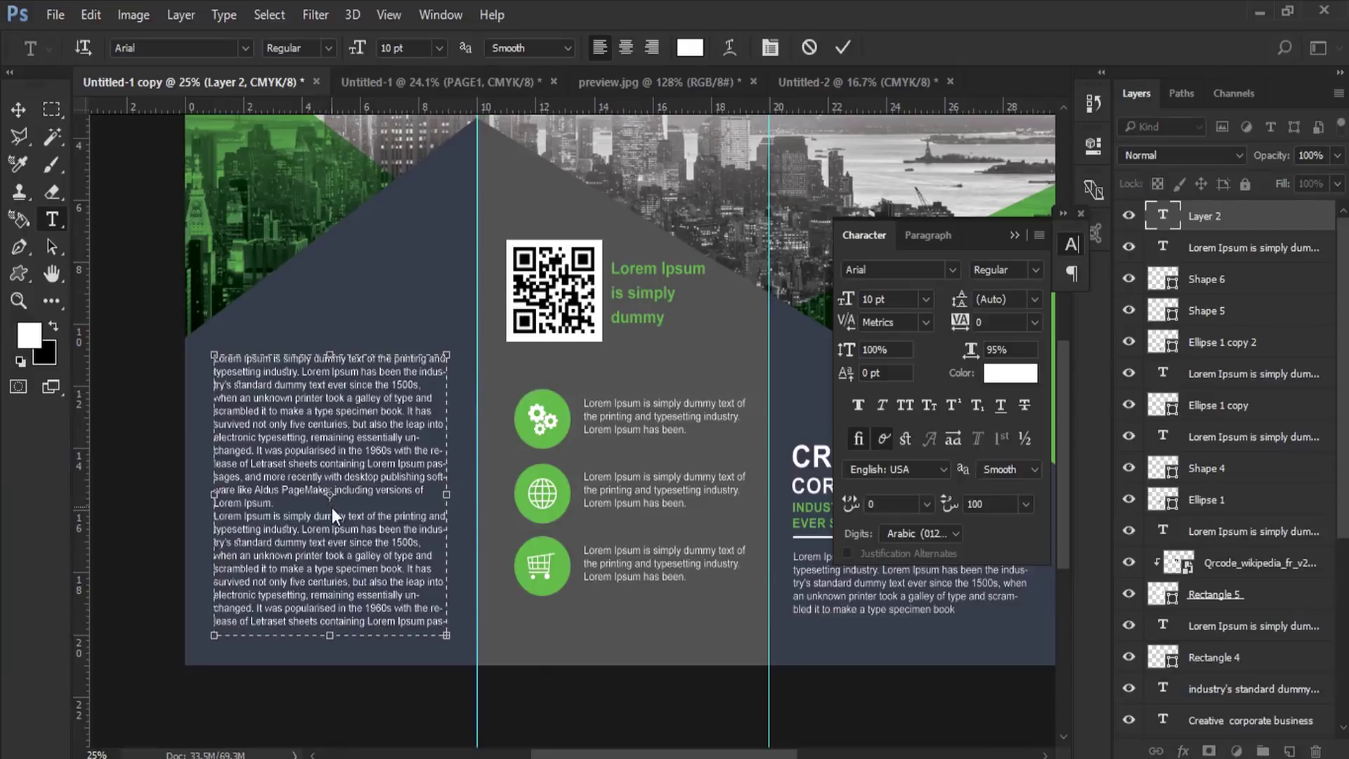
drag(413, 621, 292, 599)
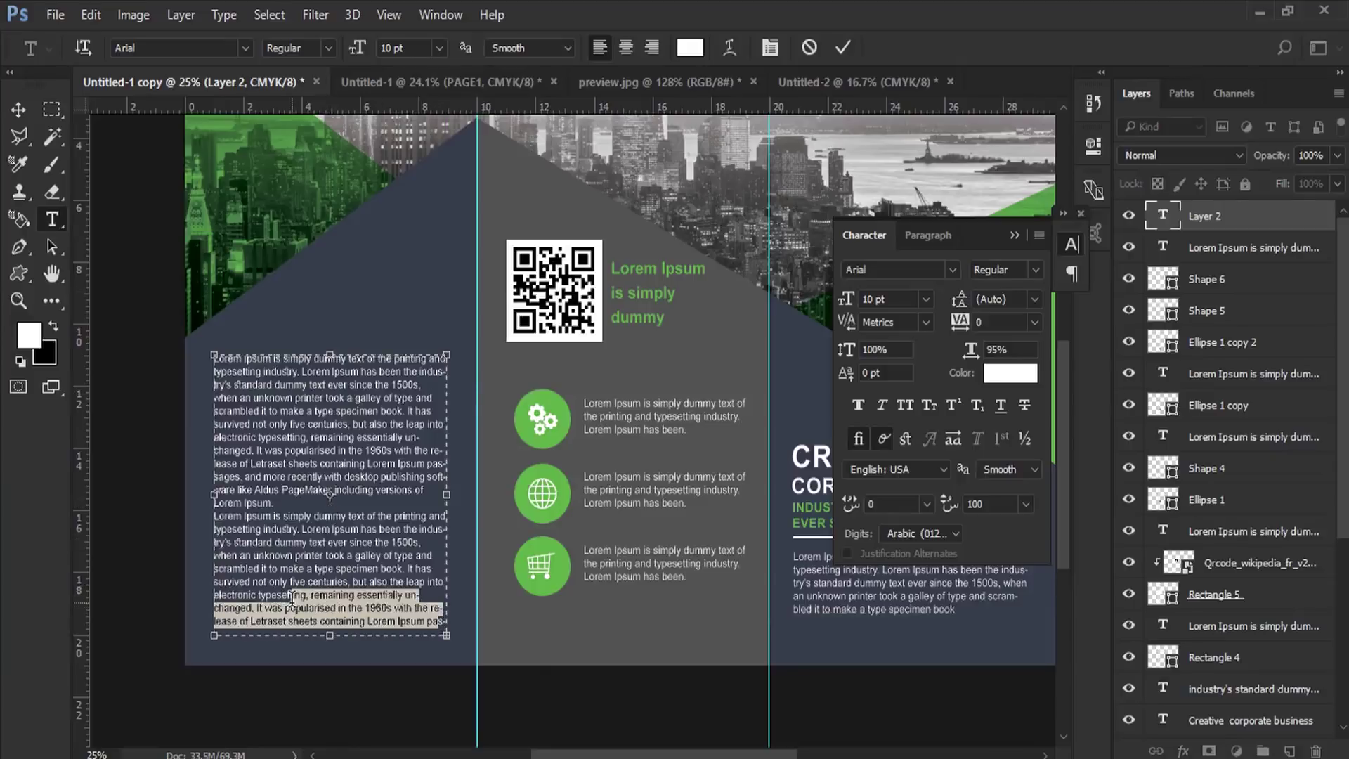
key(BackSpace)
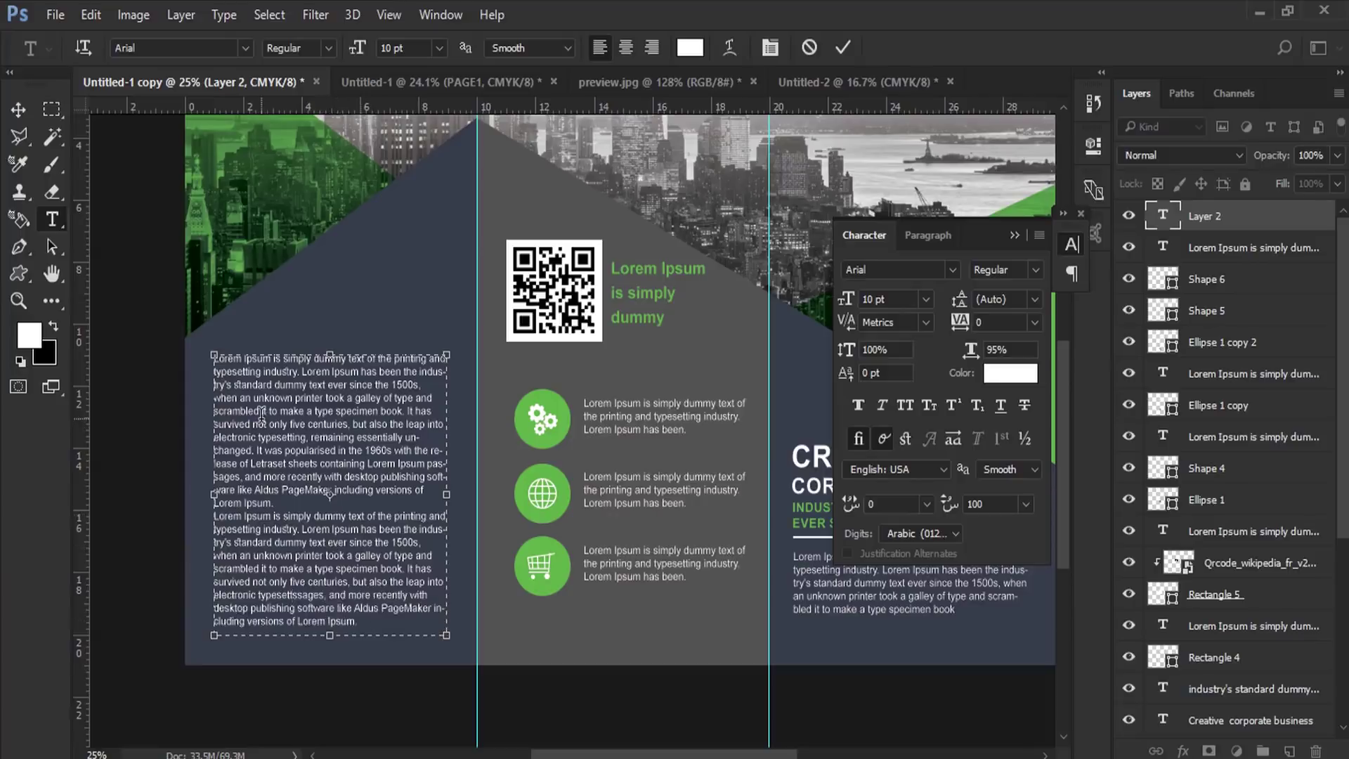
Trim the body text to end at 'and more recently' and nudge the block down.
drag(359, 621, 215, 607)
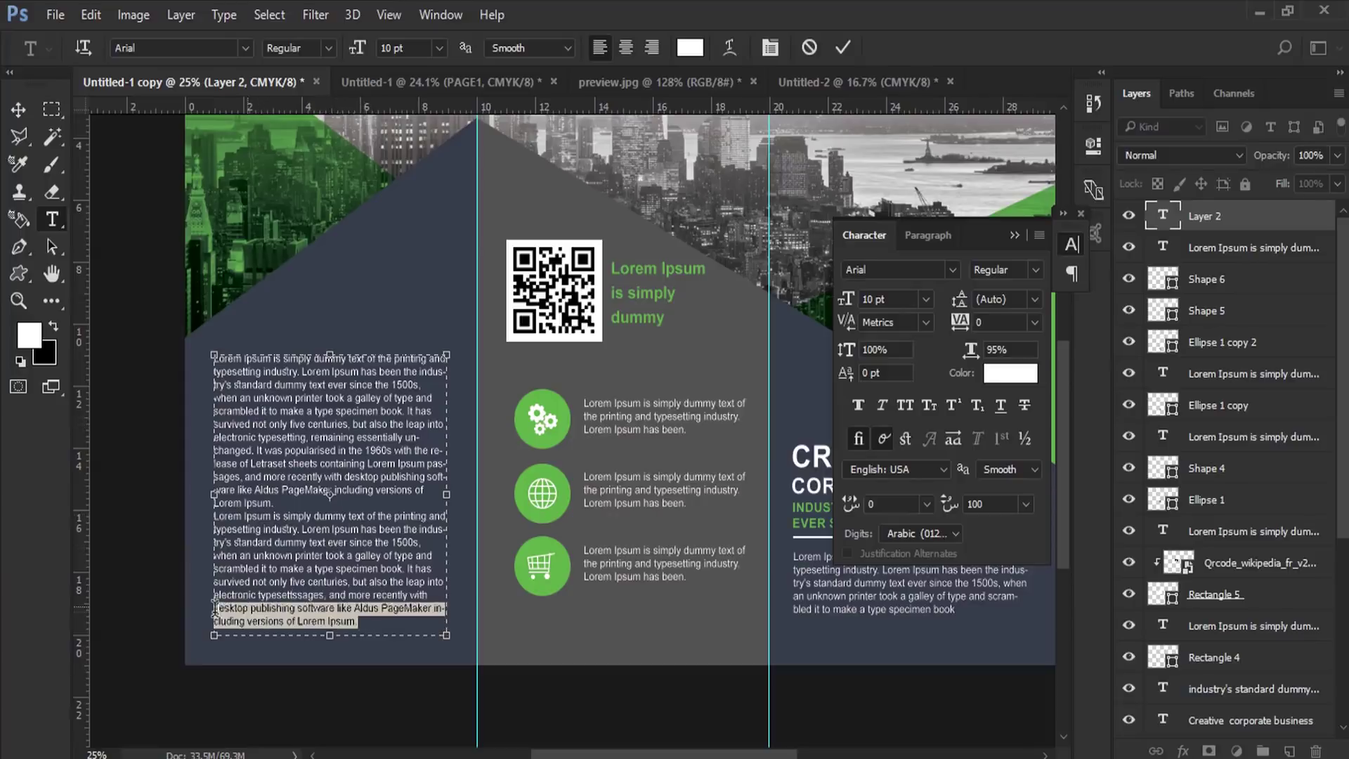
key(BackSpace)
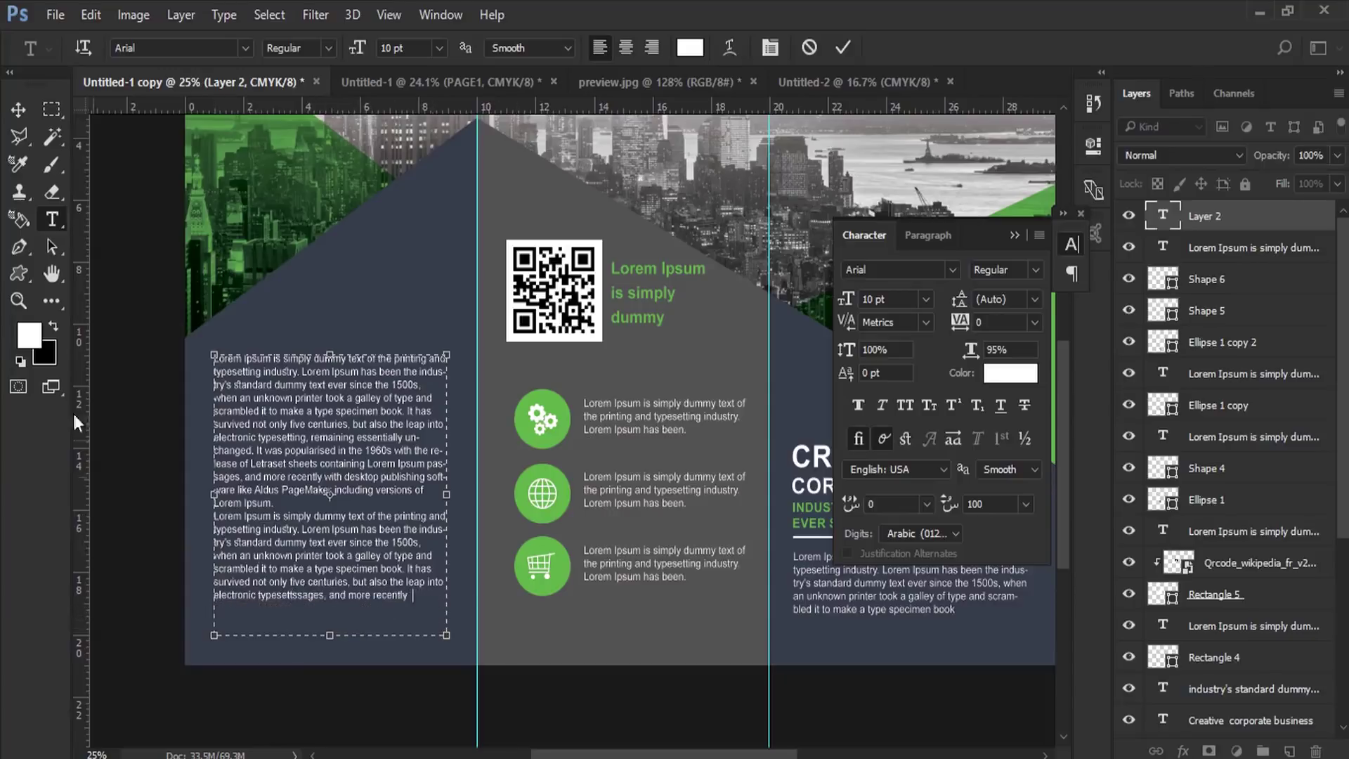
click(17, 111)
key(shift+Down)
key(shift+Down)
key(shift+Down)
key(shift+Down)
key(shift+Down)
key(shift+Down)
key(shift+Down)
key(shift+Down)
key(shift+Down)
key(shift+Down)
key(shift+Down)
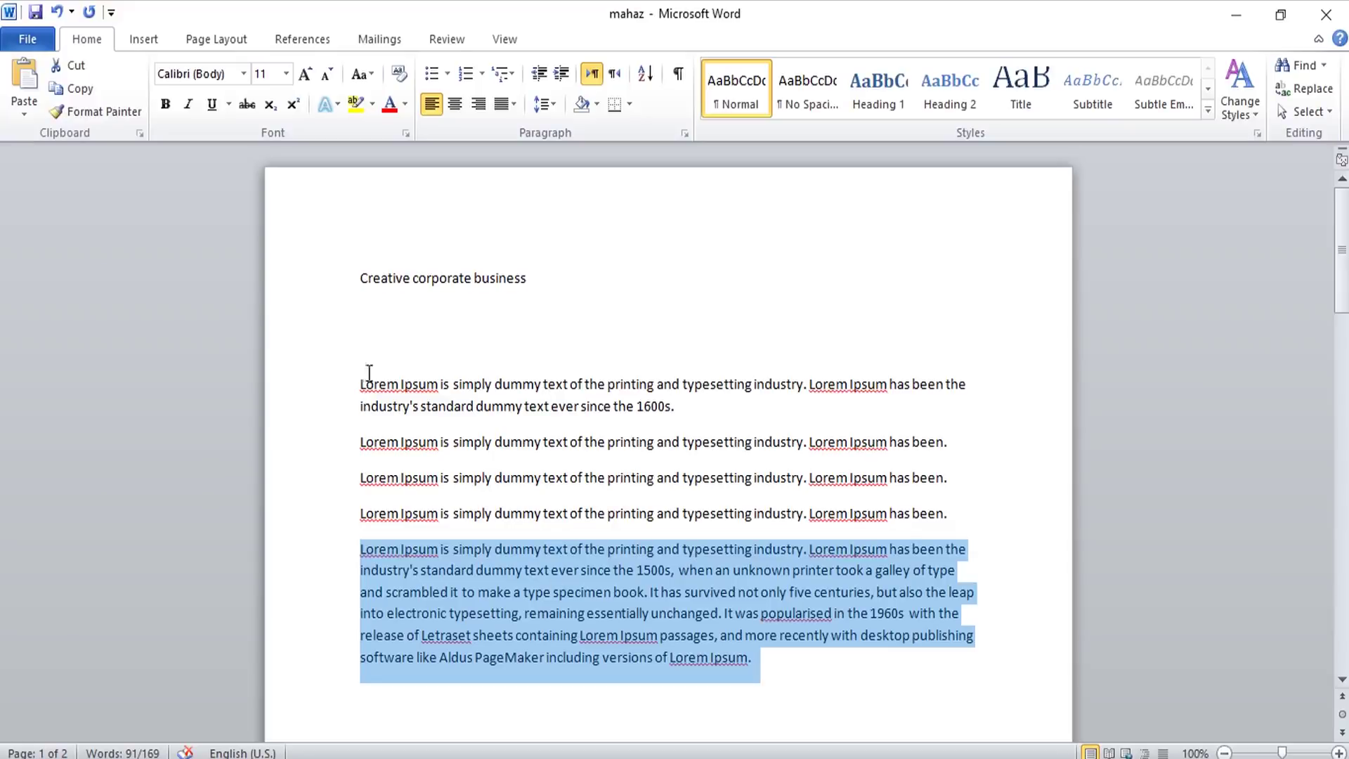
Copy the Word line 'Lorem Ipsum is simply dummy text of the printing'.
drag(359, 441, 650, 444)
right_click(649, 450)
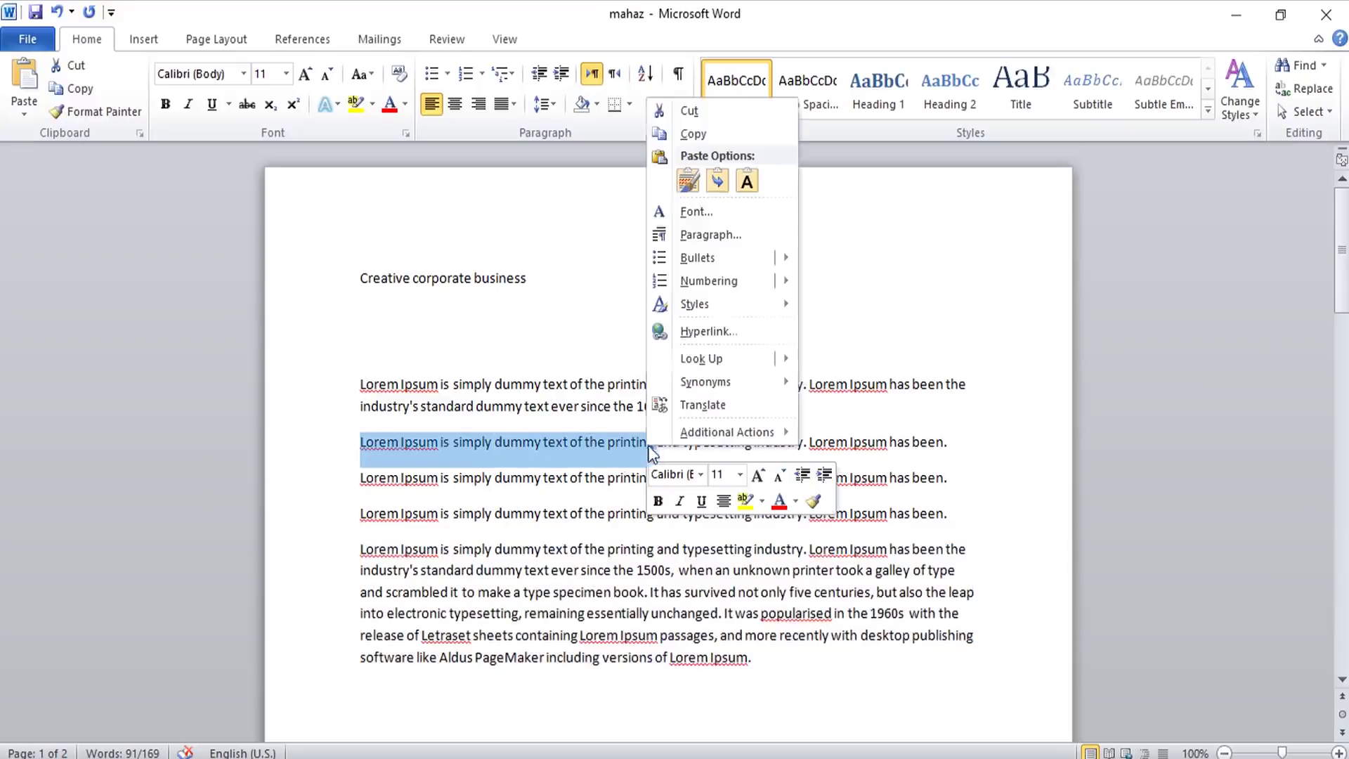
click(691, 134)
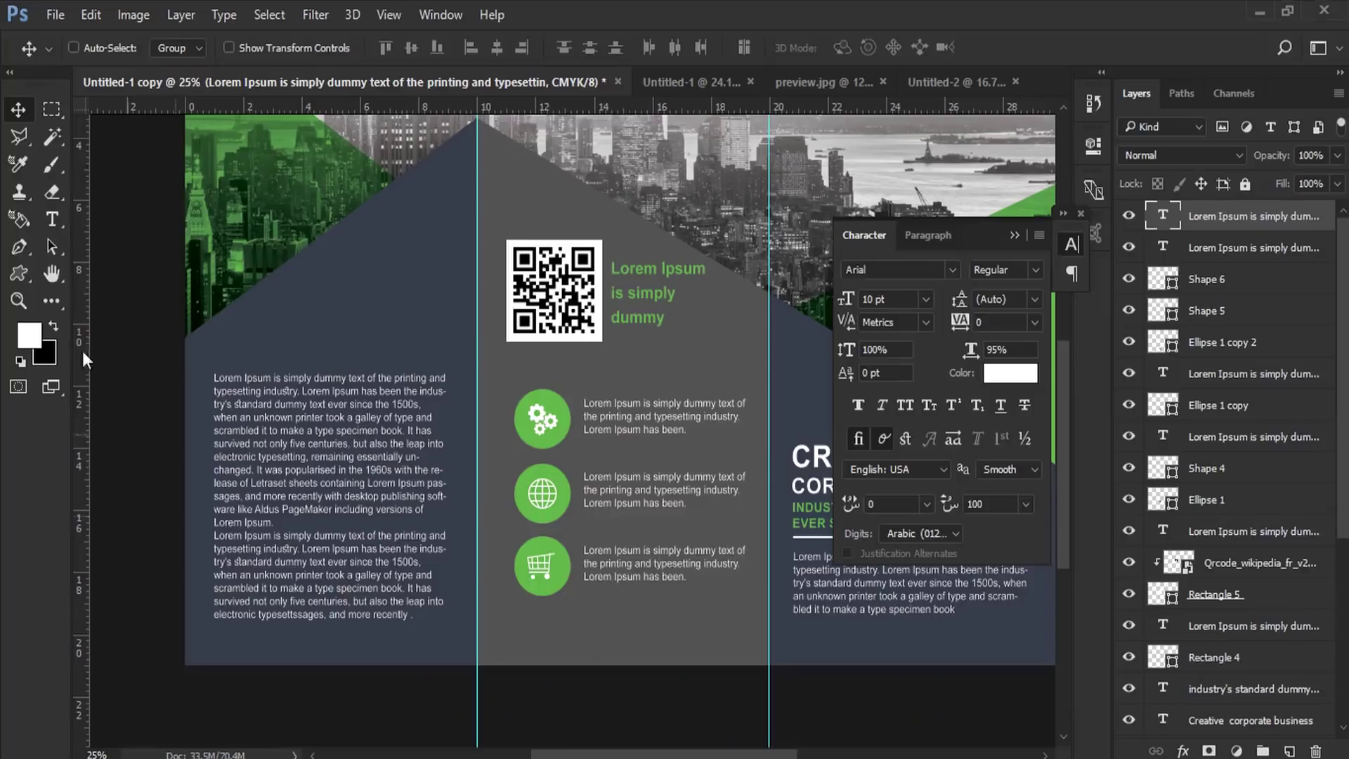
Paste 'Lorem Ipsum is simply dummy text of the printing' as a 15 pt text box above the body text.
click(17, 302)
mouse_move(274, 354)
mouse_down()
mouse_move(307, 396)
mouse_move(359, 360)
mouse_up()
click(54, 220)
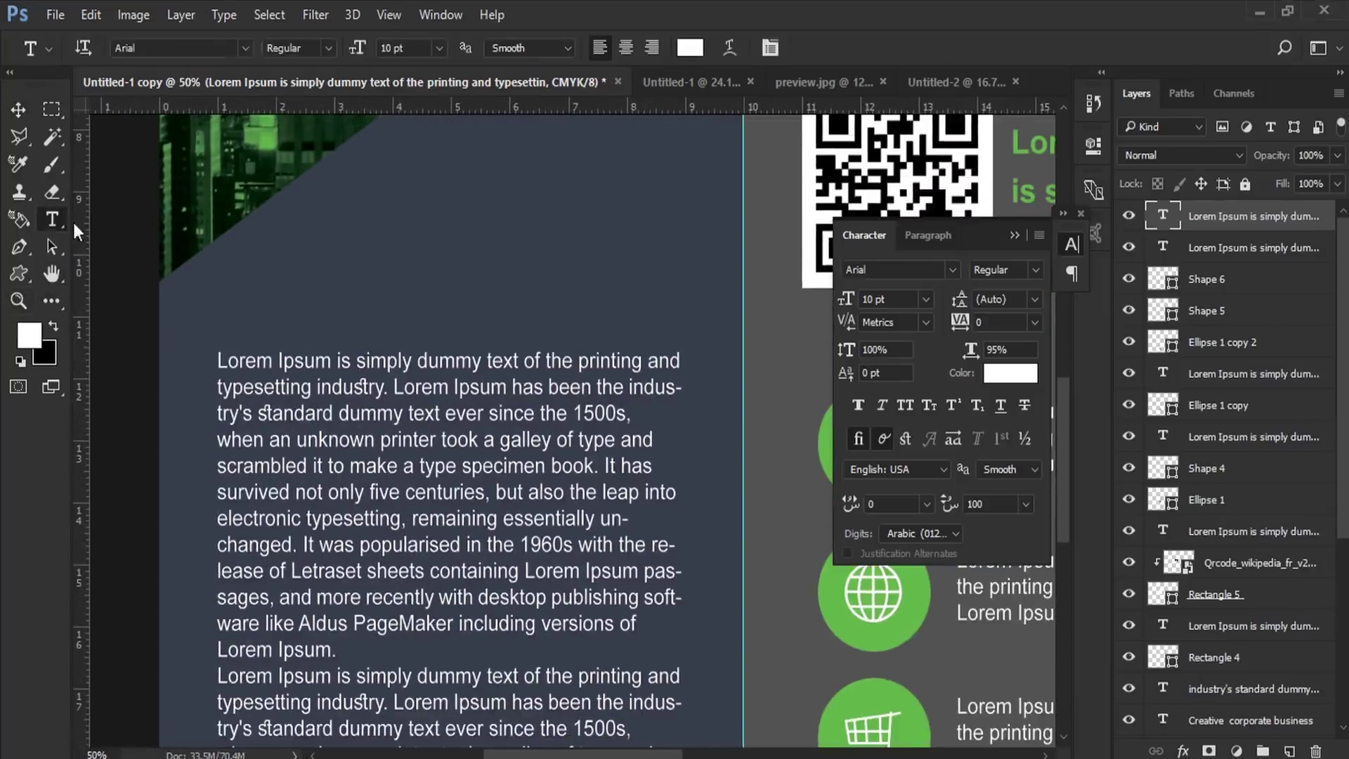
drag(226, 272, 675, 338)
right_click(643, 298)
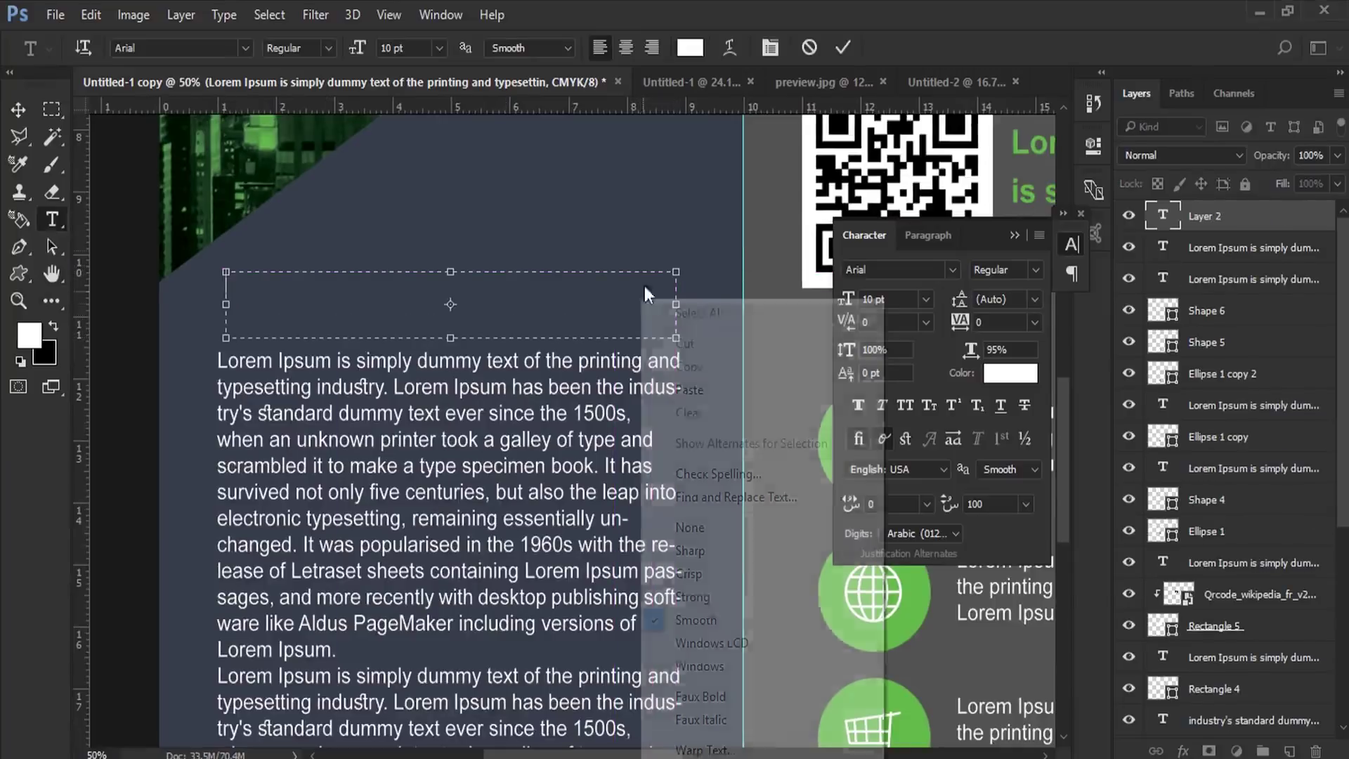
click(685, 389)
key(ctrl+a)
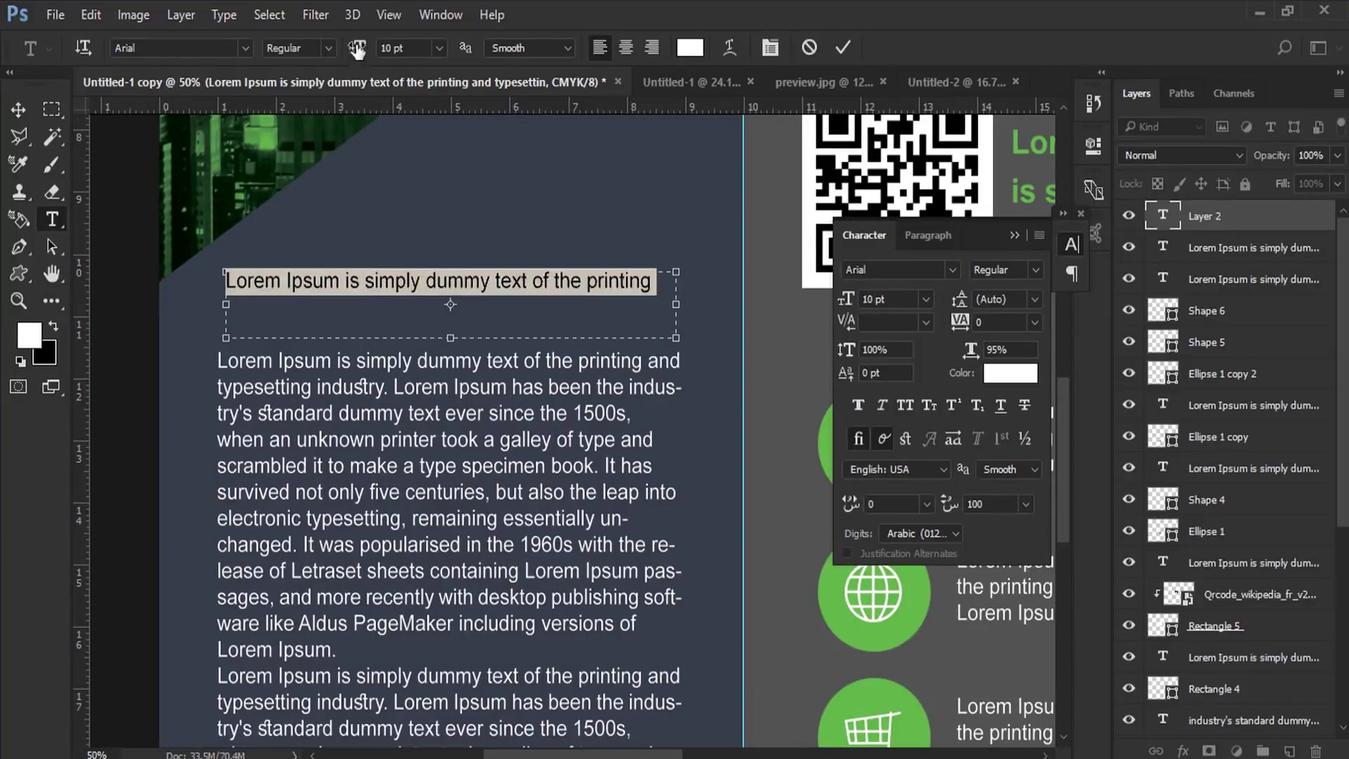
drag(357, 51, 359, 52)
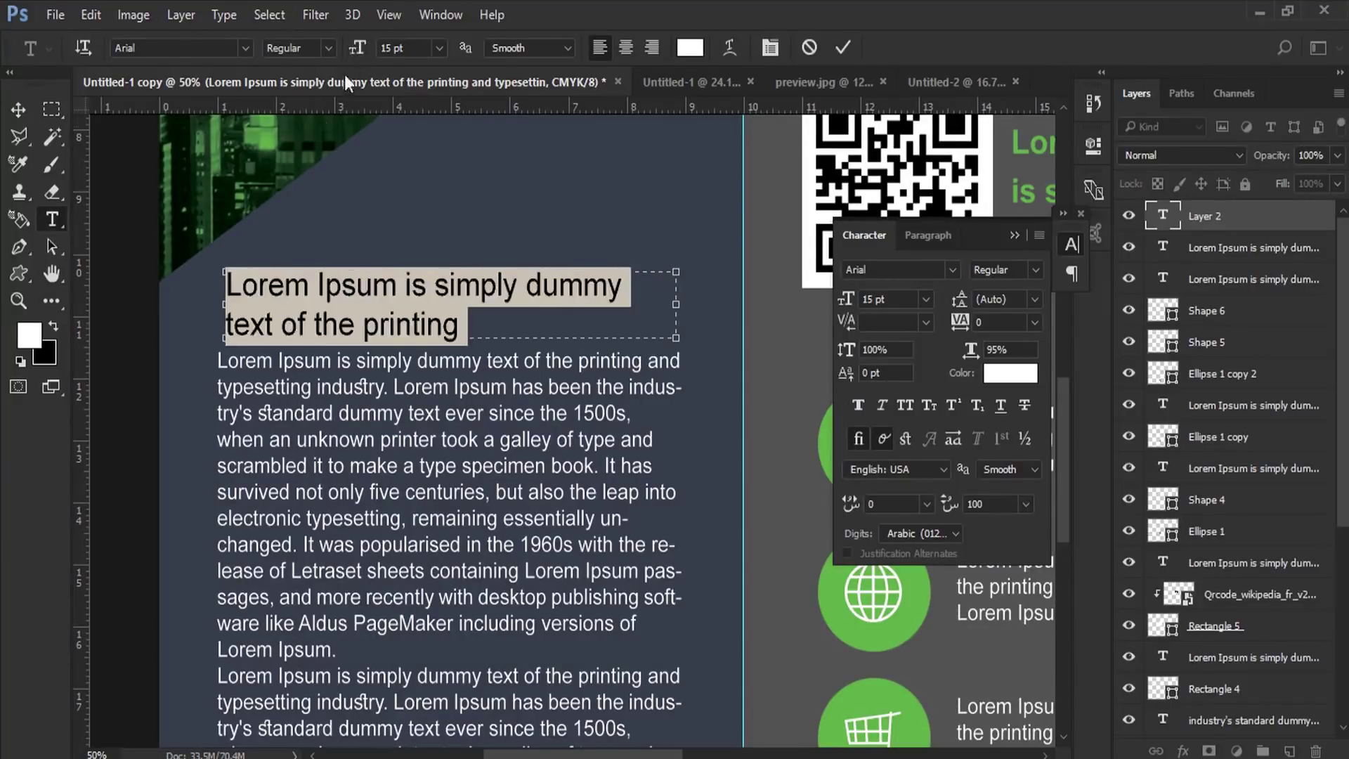
Make the heading all caps, 12 pt, bold, green from the icon circle, and align it left.
click(908, 403)
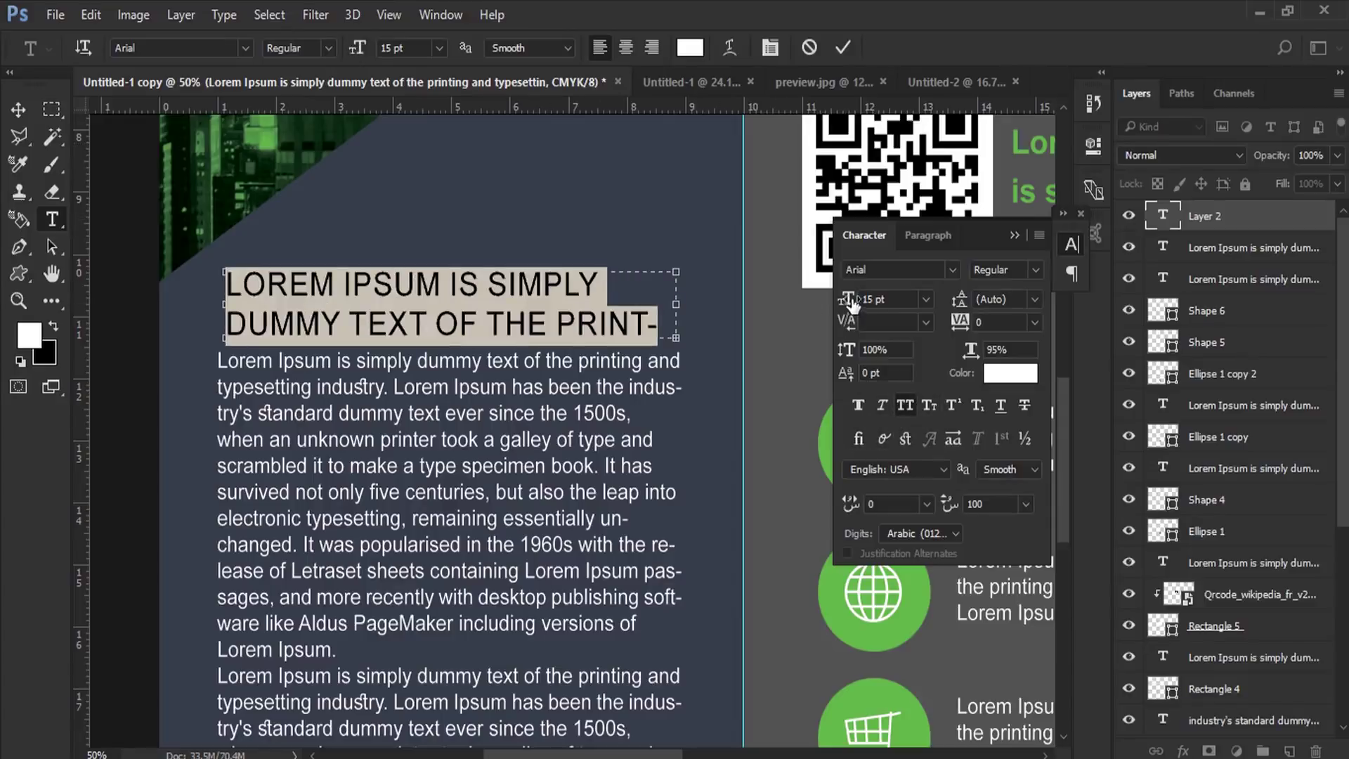
drag(852, 304, 850, 302)
click(1034, 271)
click(970, 348)
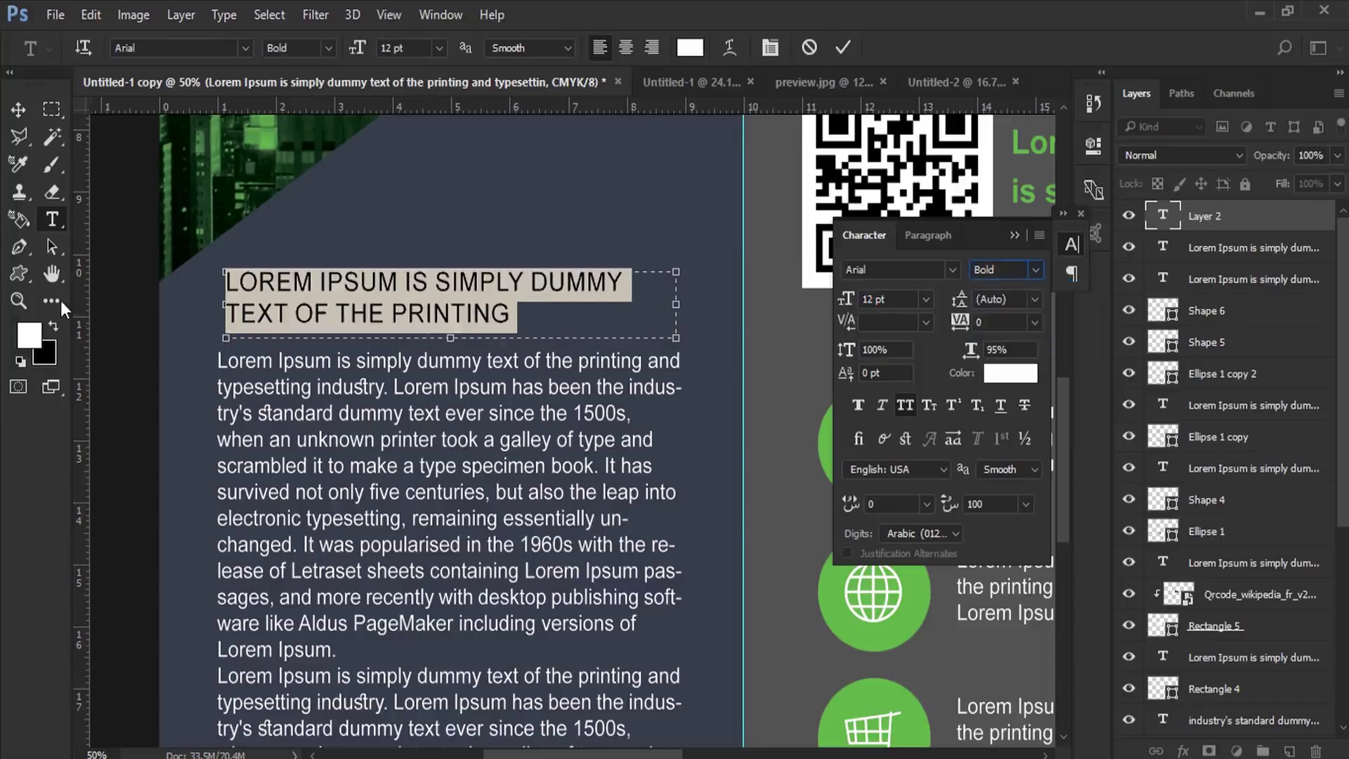
click(27, 337)
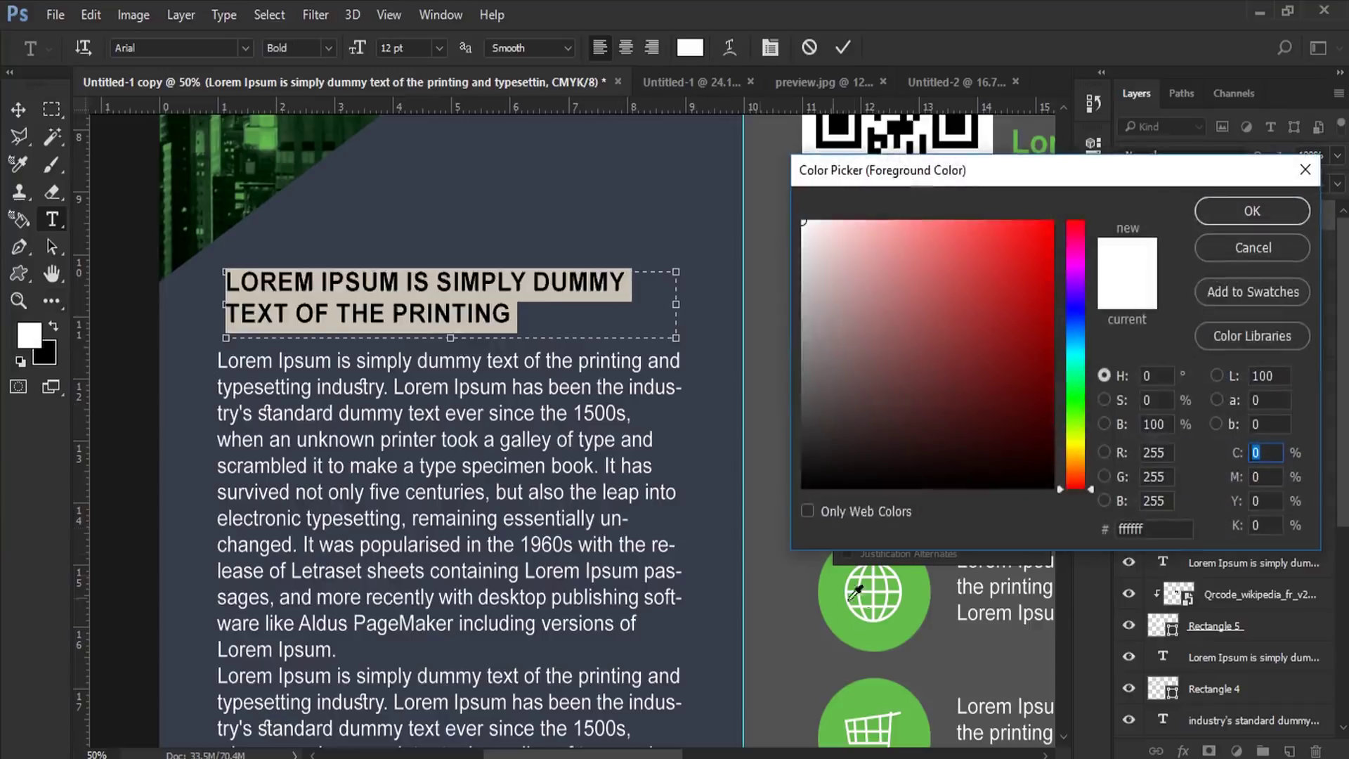
click(906, 611)
click(1250, 211)
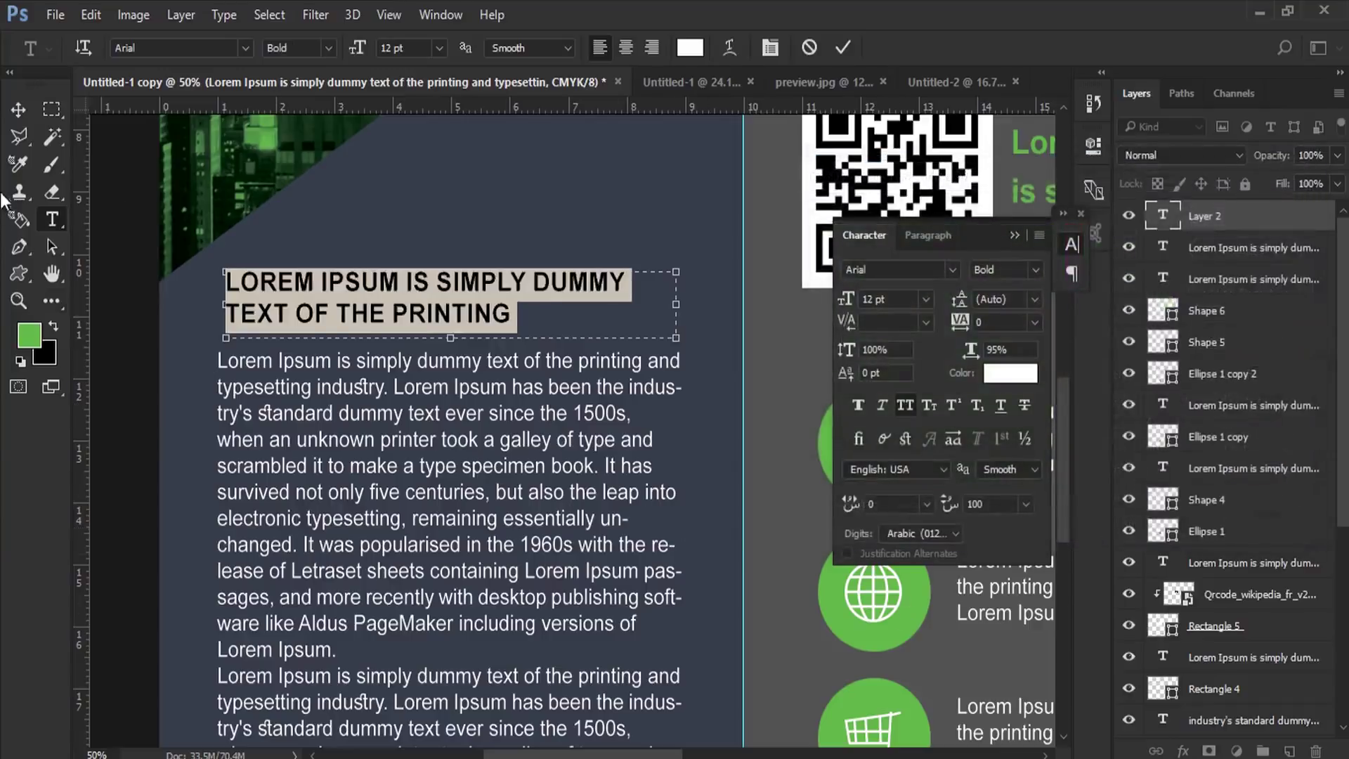
click(16, 109)
key(Left)
key(Left)
key(Left)
key(Left)
key(Left)
key(Left)
key(Left)
key(Left)
key(Left)
key(Left)
key(Left)
key(Left)
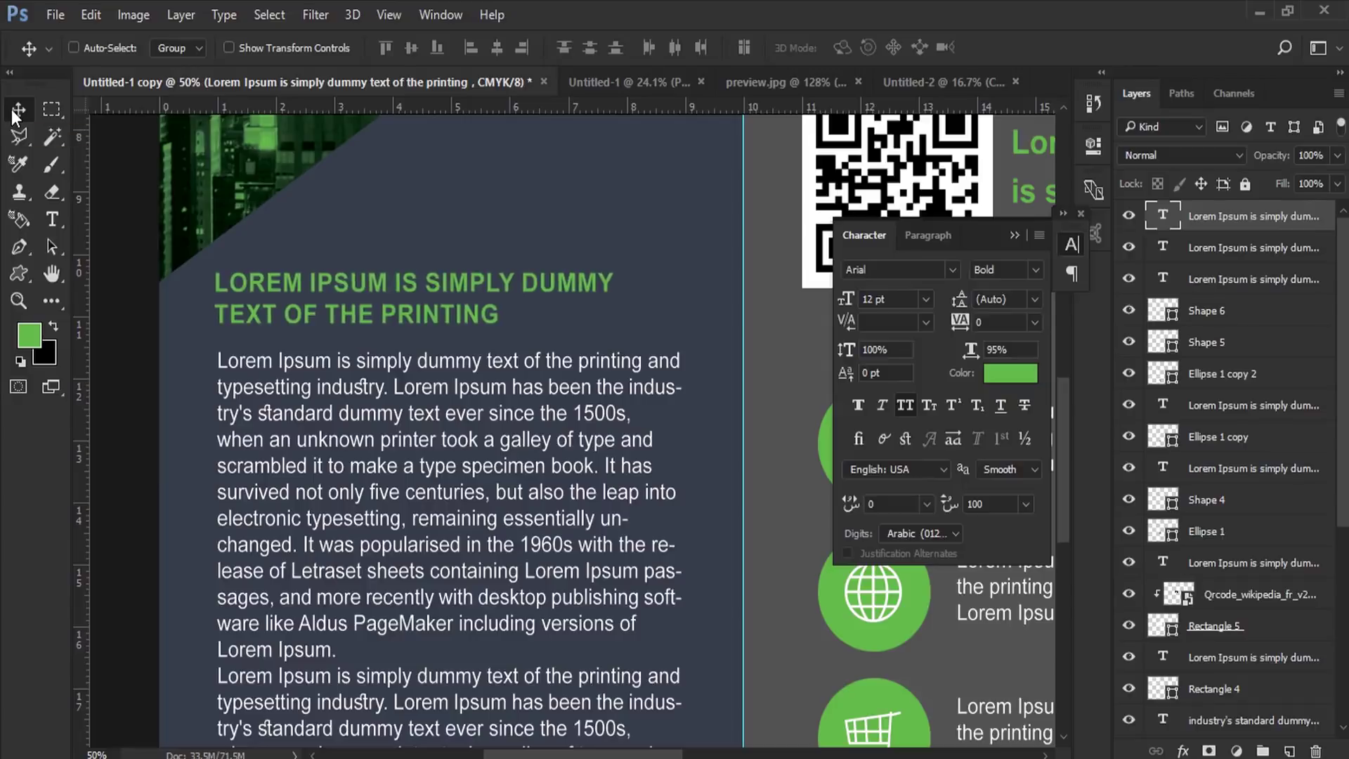
click(18, 301)
alt+click(232, 358)
Copy the phrase 'Creative corporate business' from Word.
drag(278, 448, 290, 490)
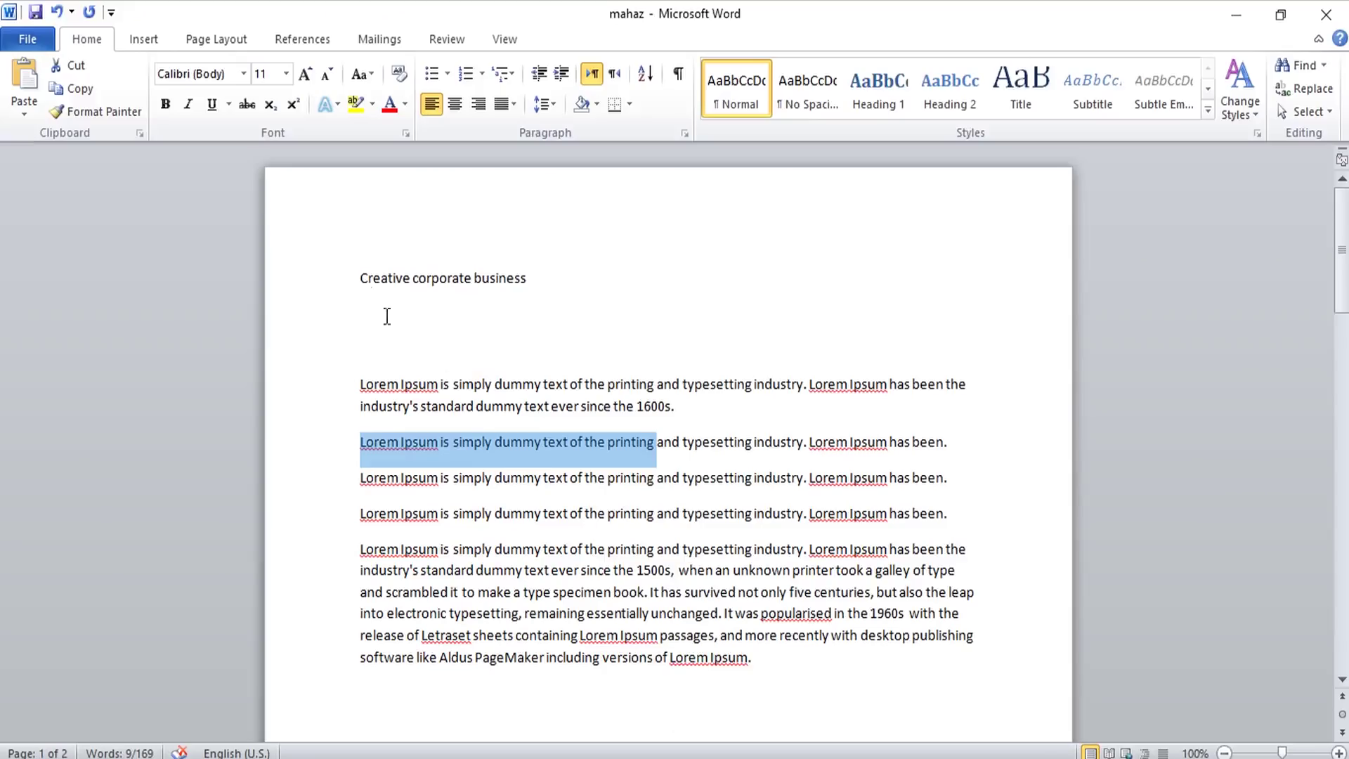
drag(360, 279, 534, 280)
right_click(526, 281)
click(571, 317)
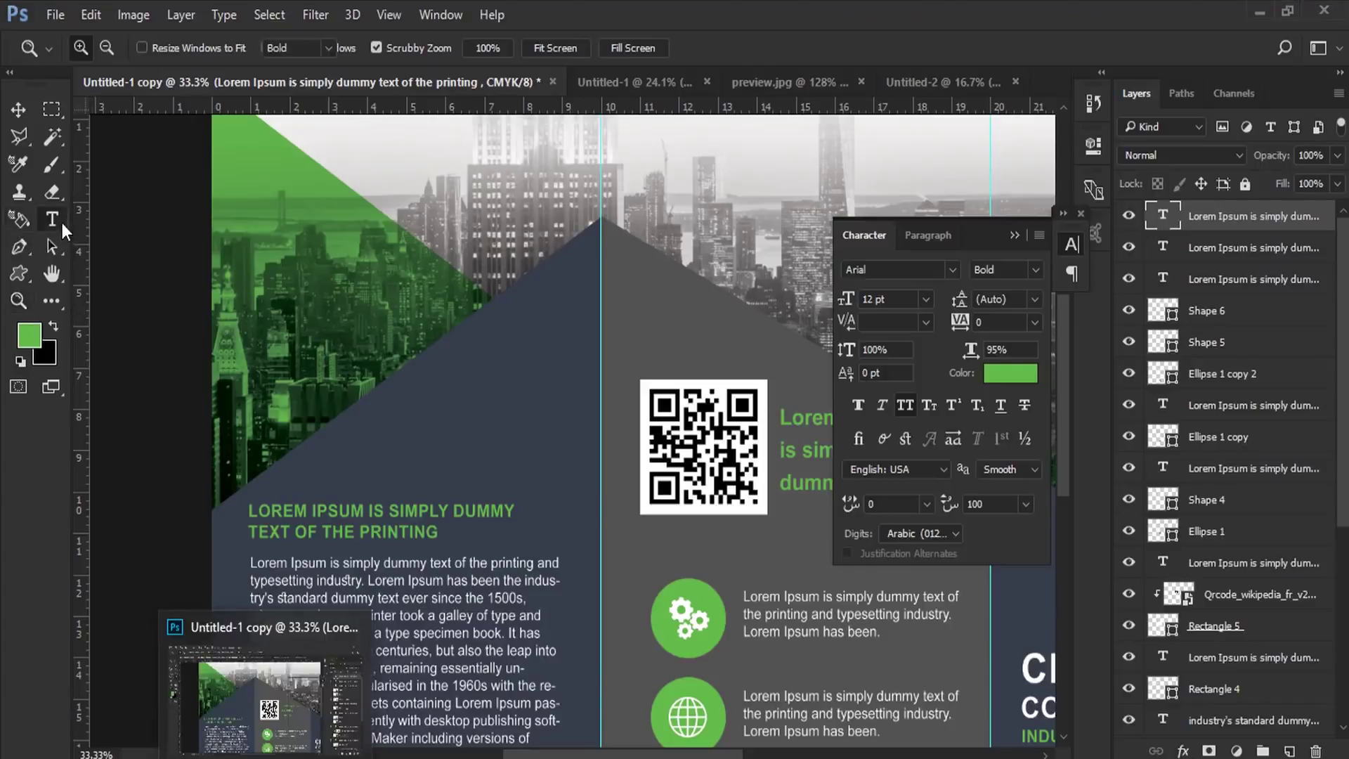
Paste the title into a new text box in the top-left green triangle, with BUSINESS on its own line.
click(60, 223)
drag(240, 197, 370, 379)
right_click(336, 242)
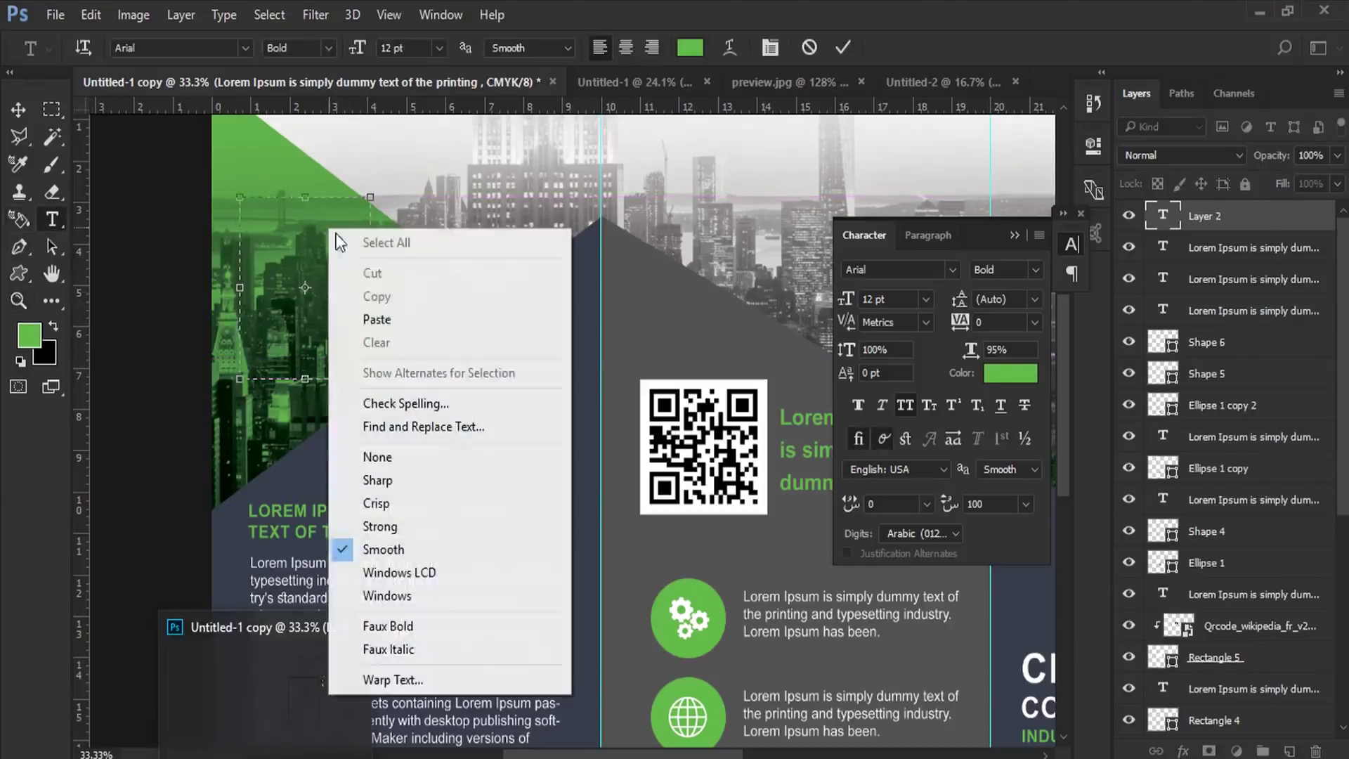
click(377, 318)
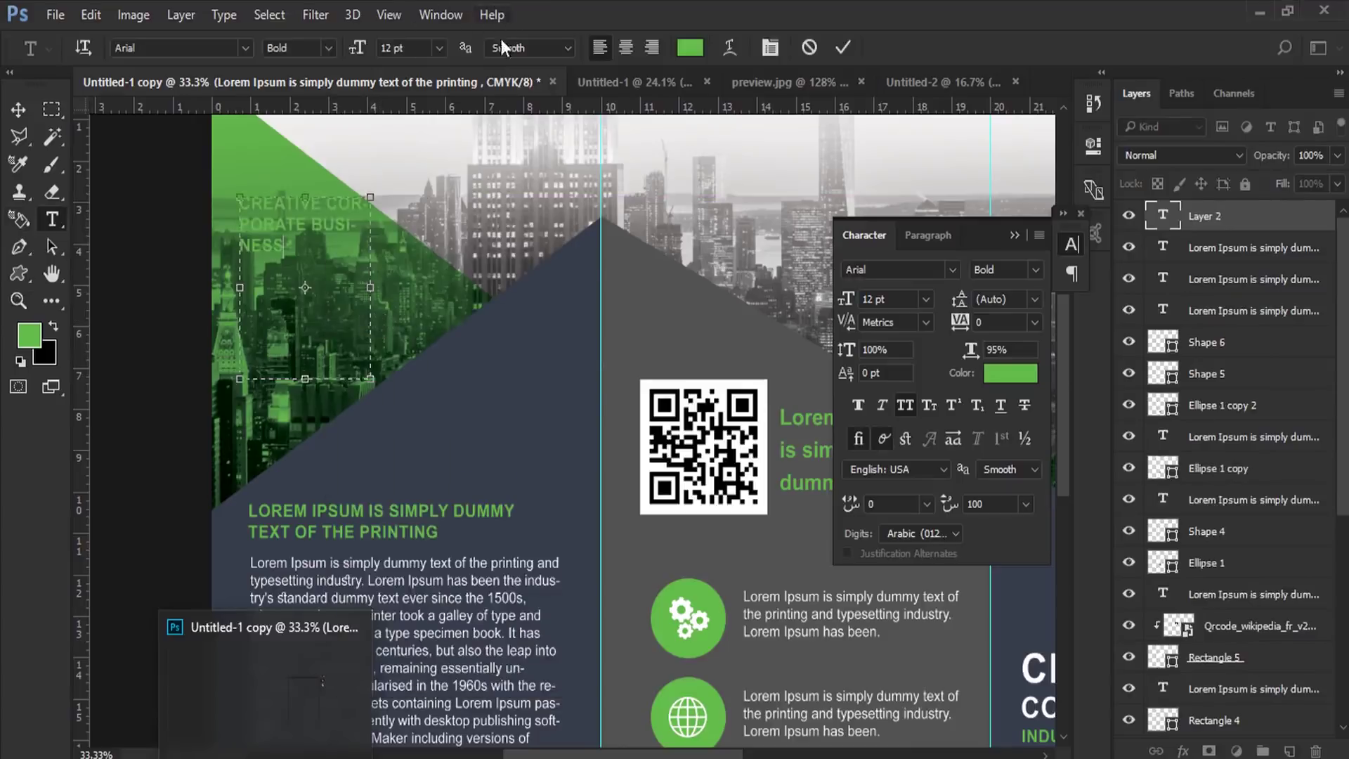
key(ctrl+a)
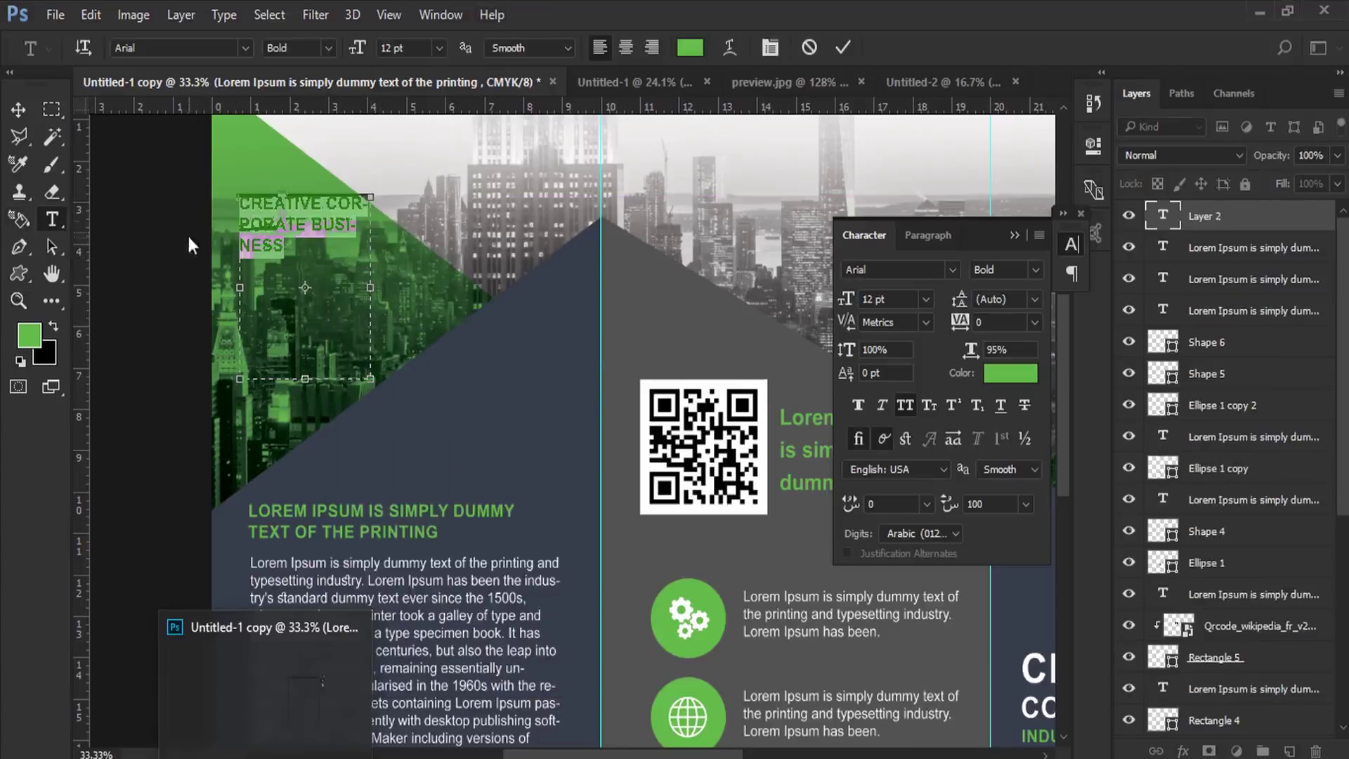
click(309, 228)
key(Return)
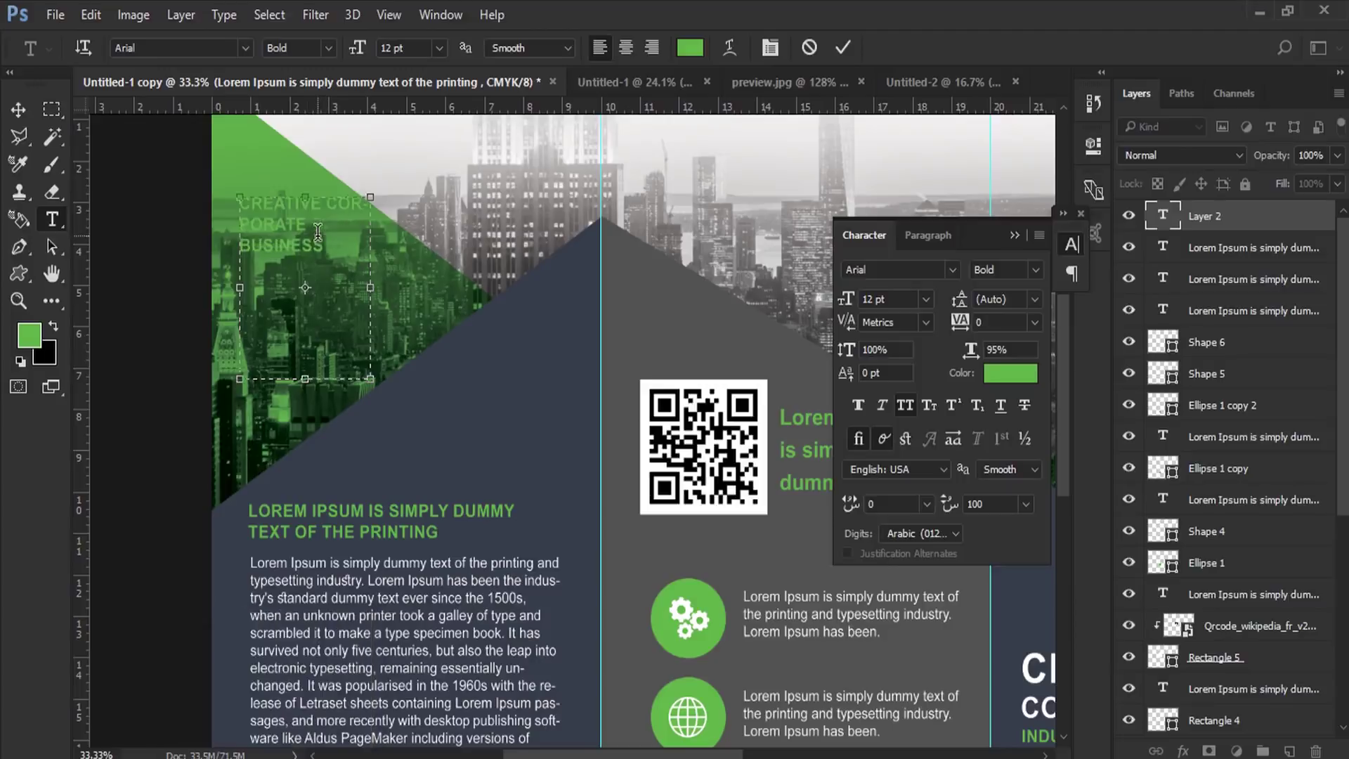
Colour the title white, widen its box and put CORPORATE on its own line.
drag(325, 253, 196, 182)
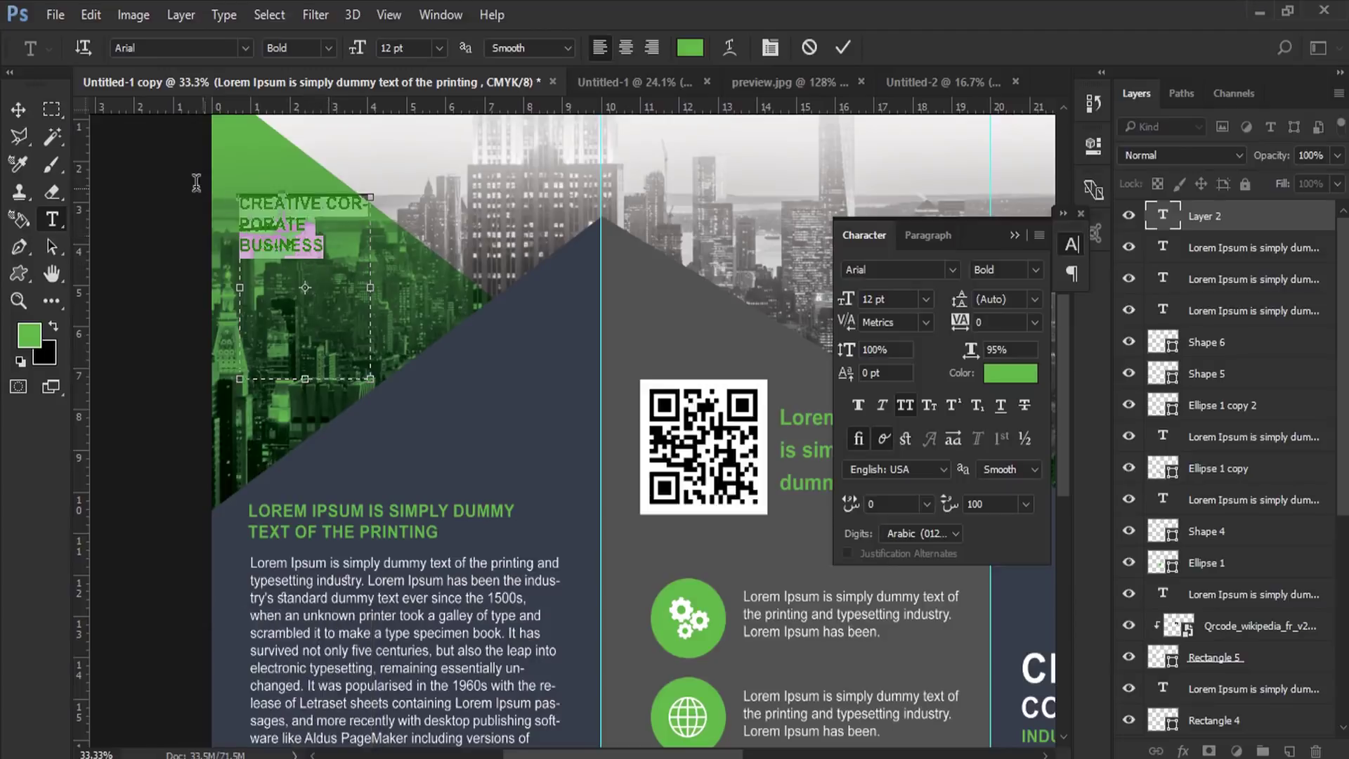
click(21, 360)
click(53, 328)
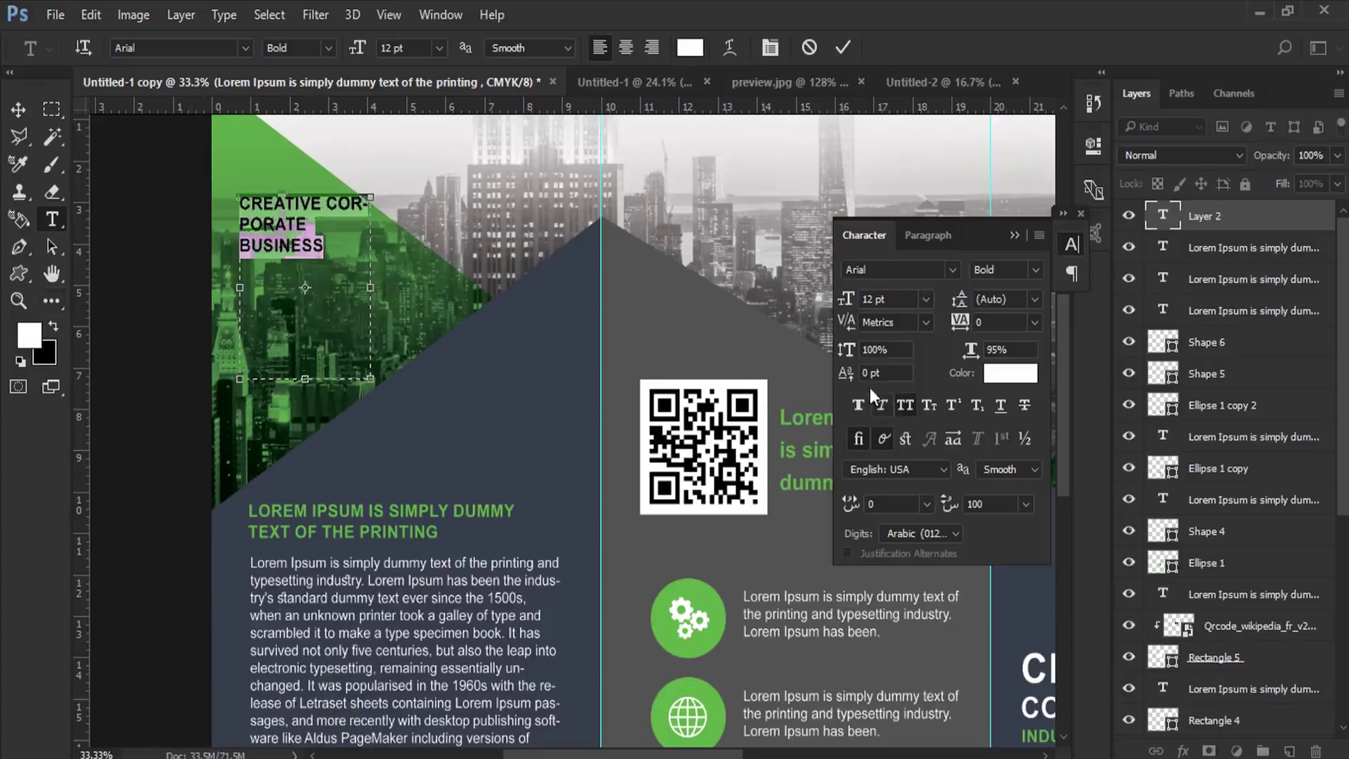
drag(370, 378, 399, 379)
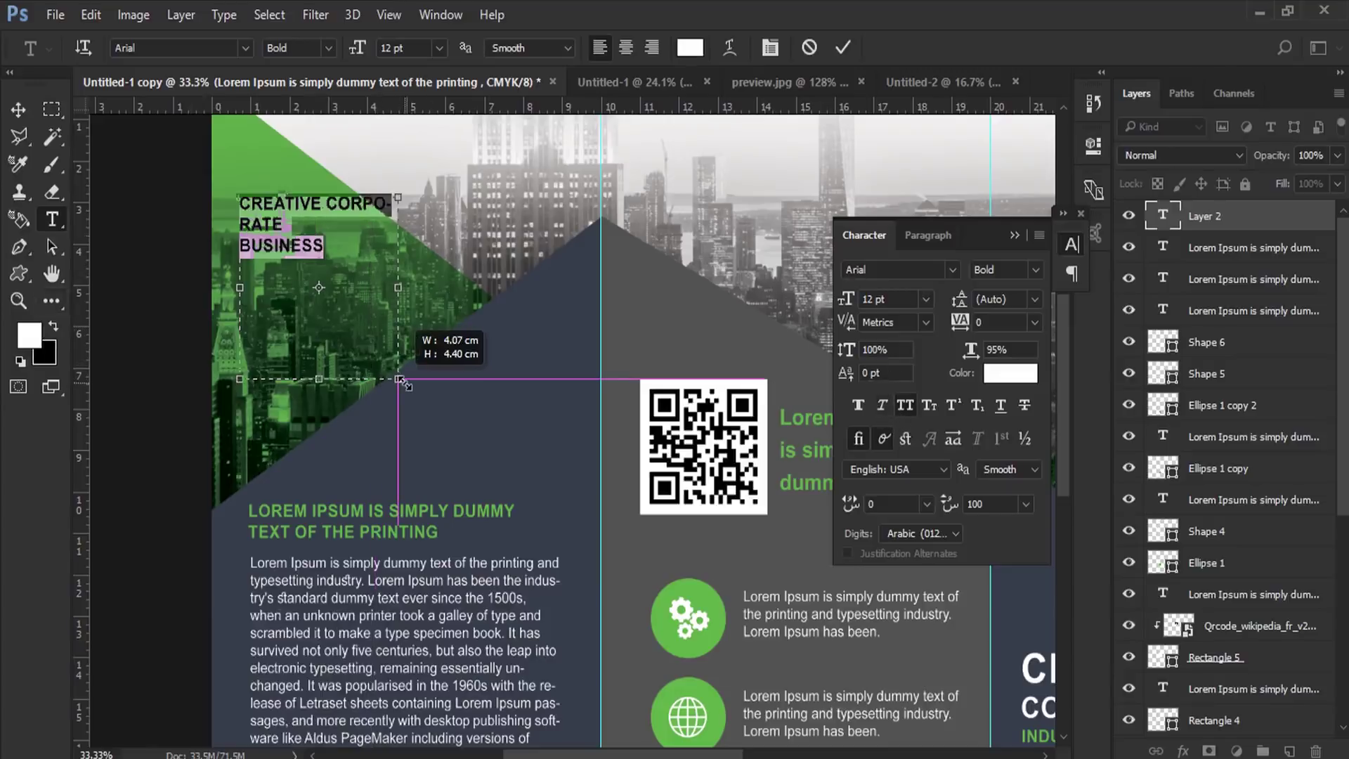
click(327, 204)
key(Return)
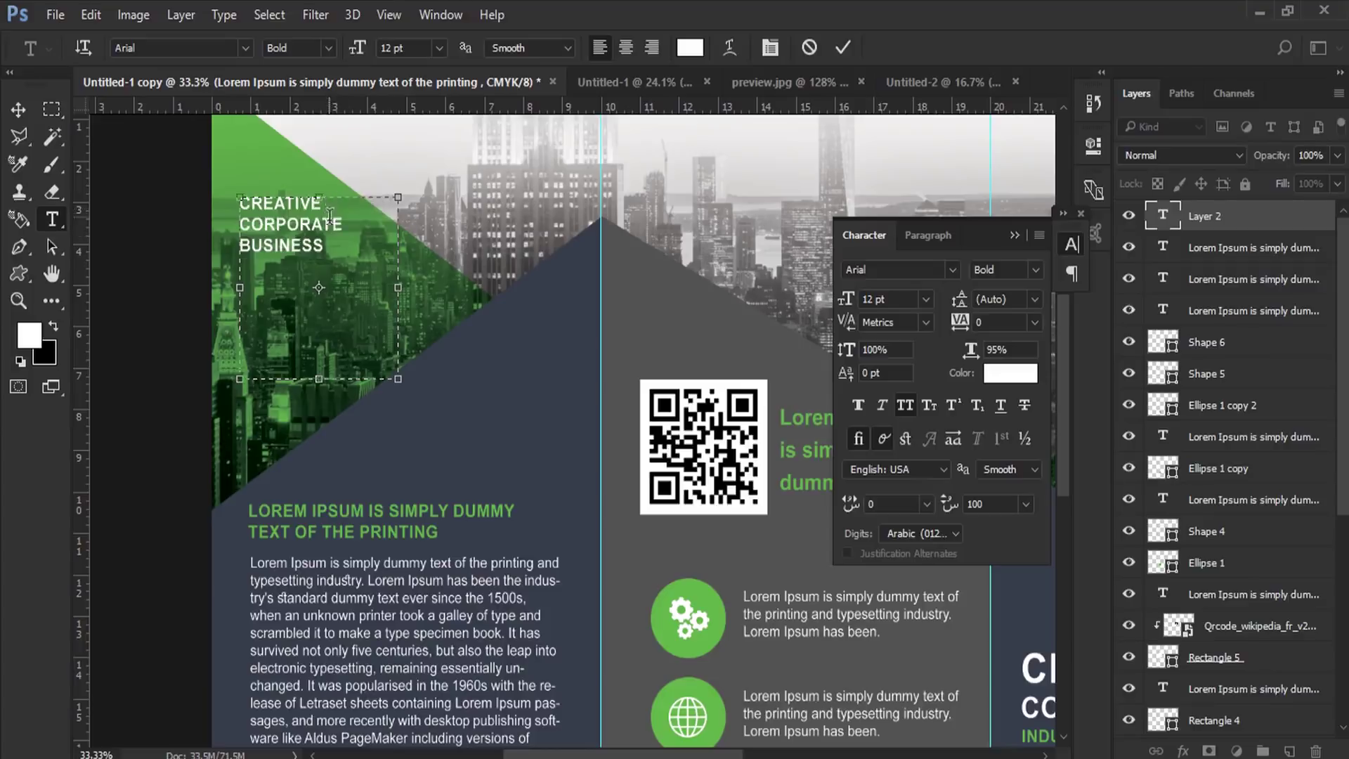
Set the title to 17 pt with 23 pt leading and move it down in the triangle.
drag(341, 260, 311, 106)
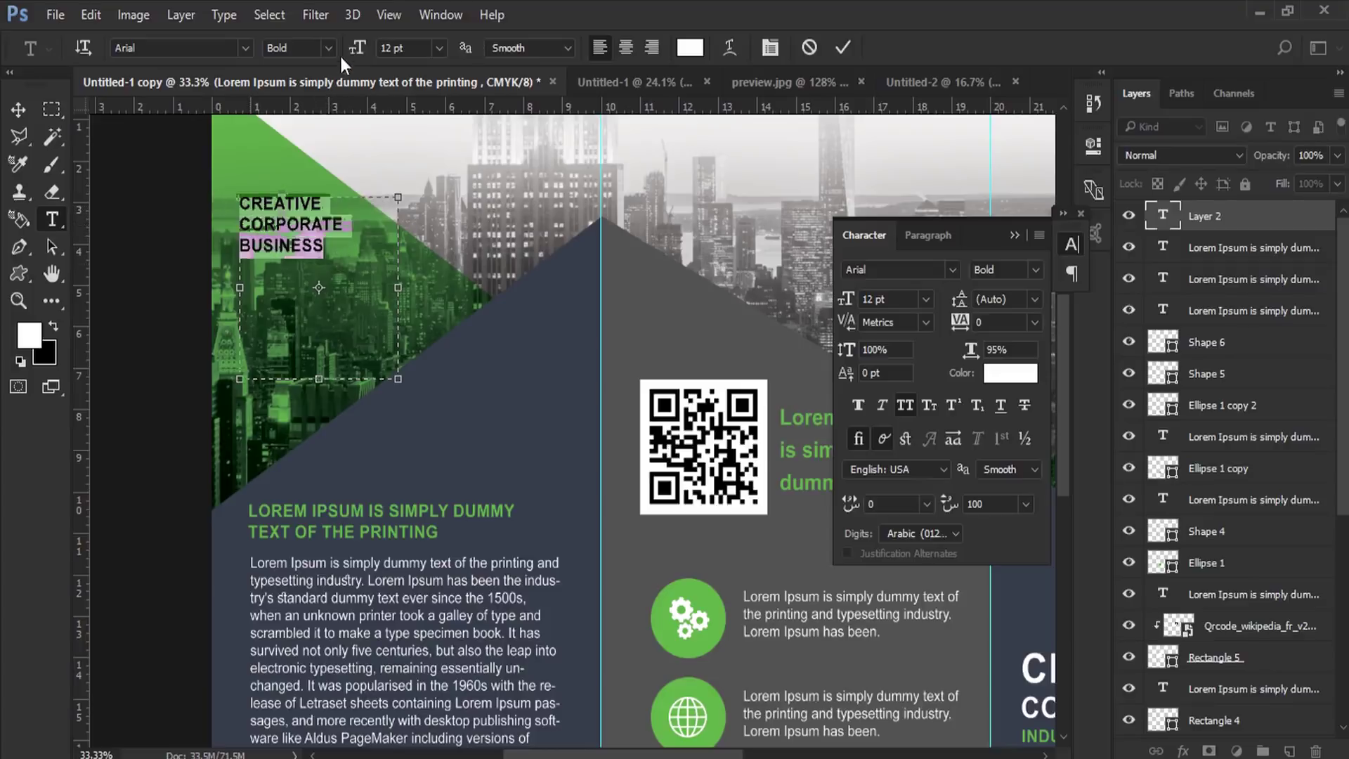
drag(352, 50, 478, 170)
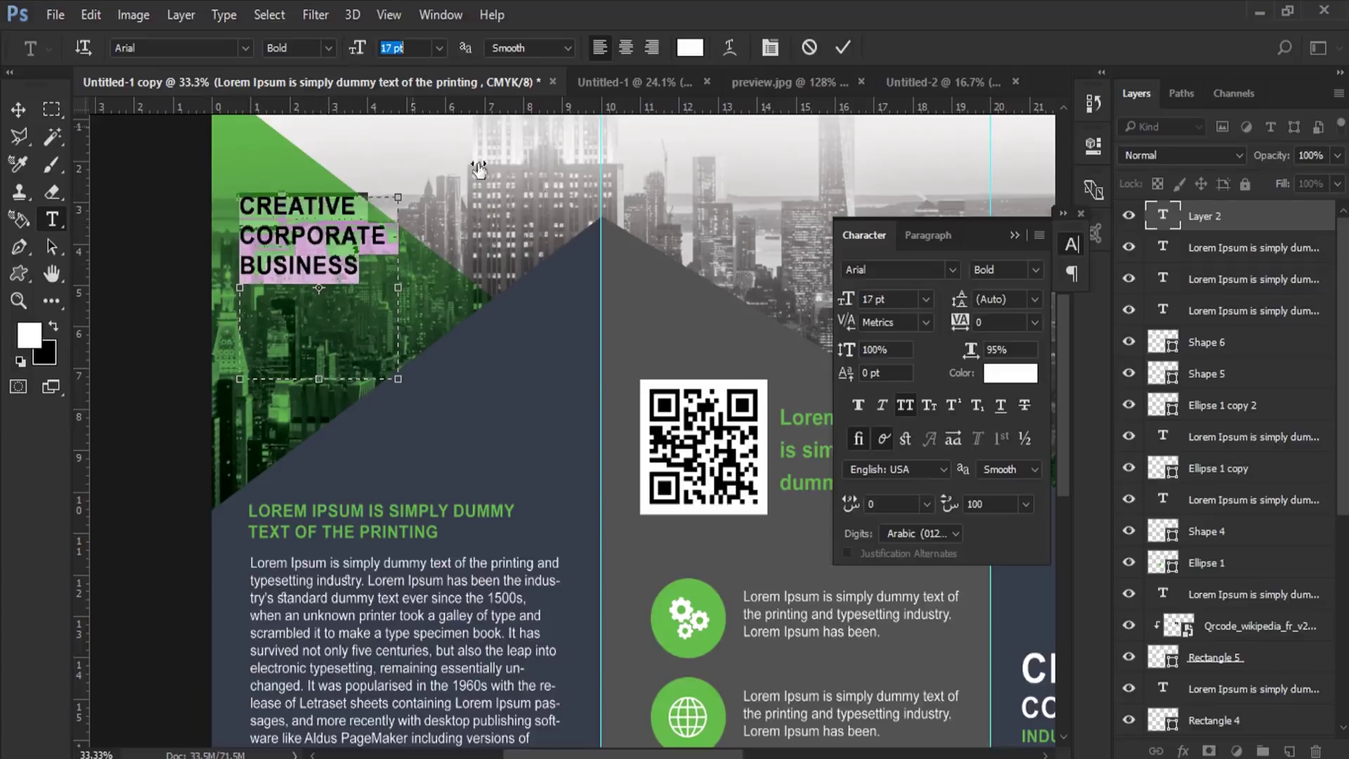
drag(954, 304, 987, 307)
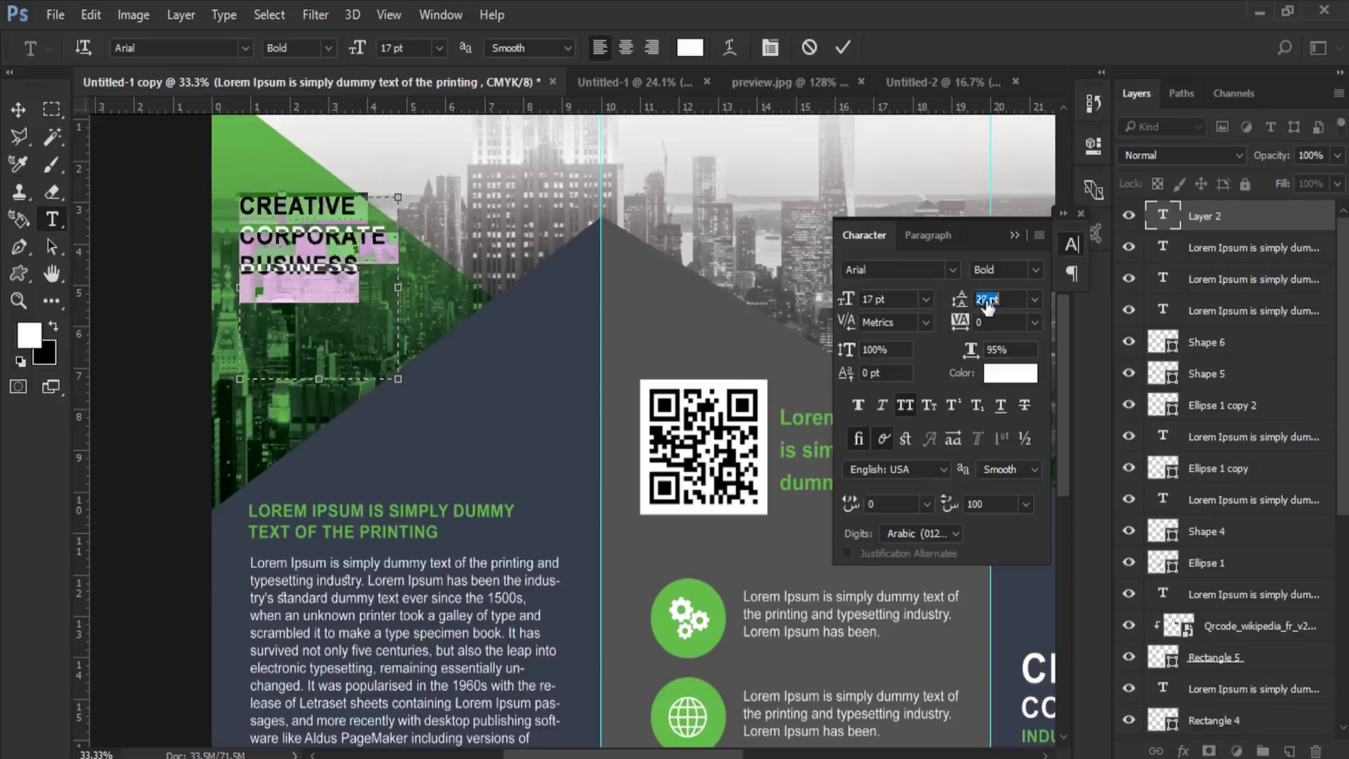
drag(962, 302, 964, 304)
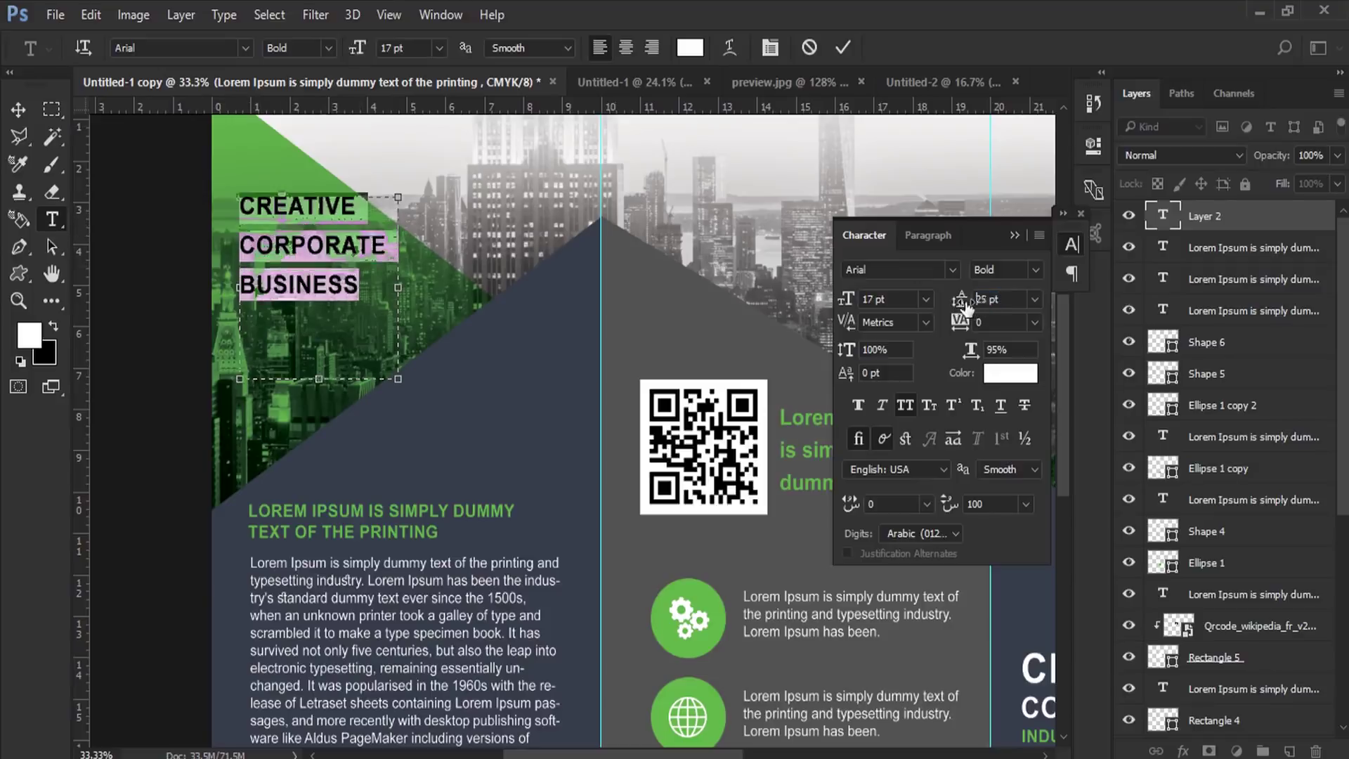
click(18, 109)
drag(352, 226, 349, 266)
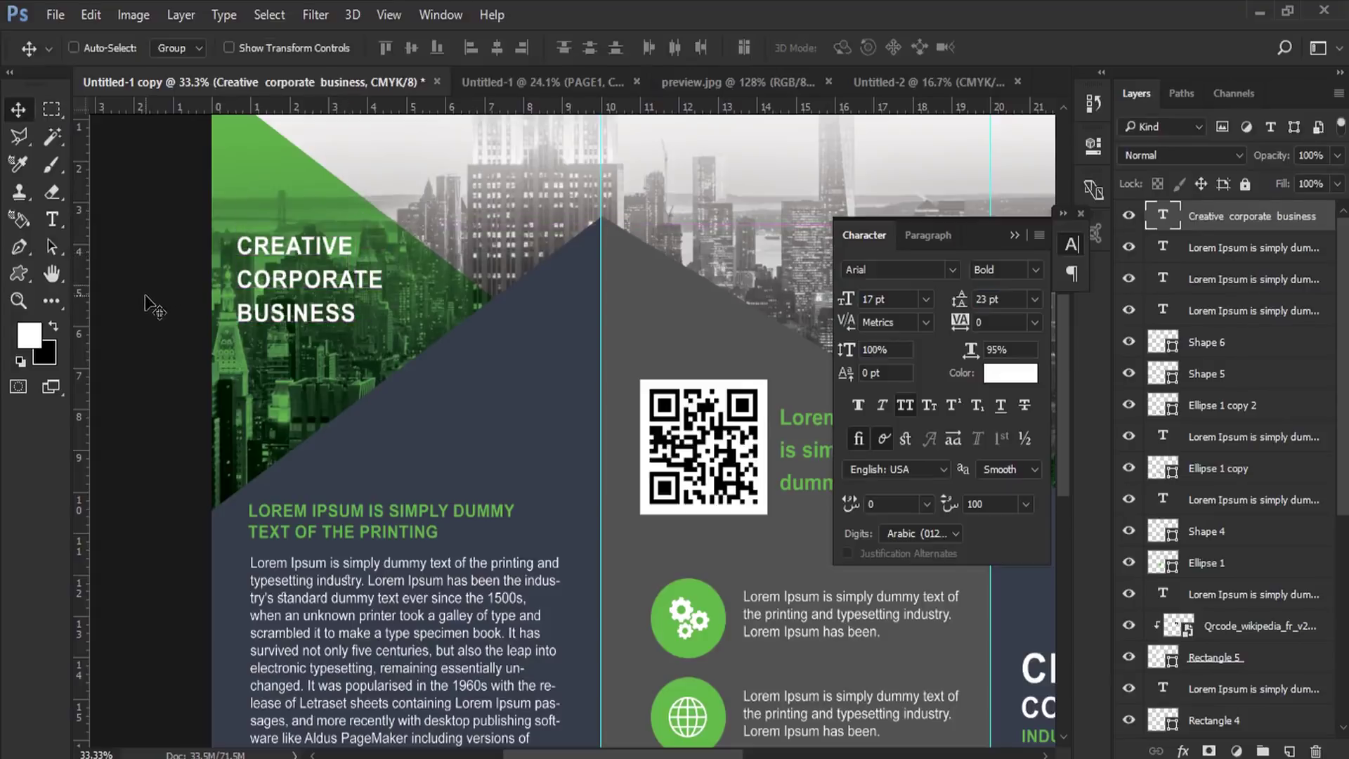
click(19, 301)
mouse_move(358, 324)
mouse_down()
mouse_move(191, 309)
mouse_move(209, 248)
mouse_up()
click(1013, 235)
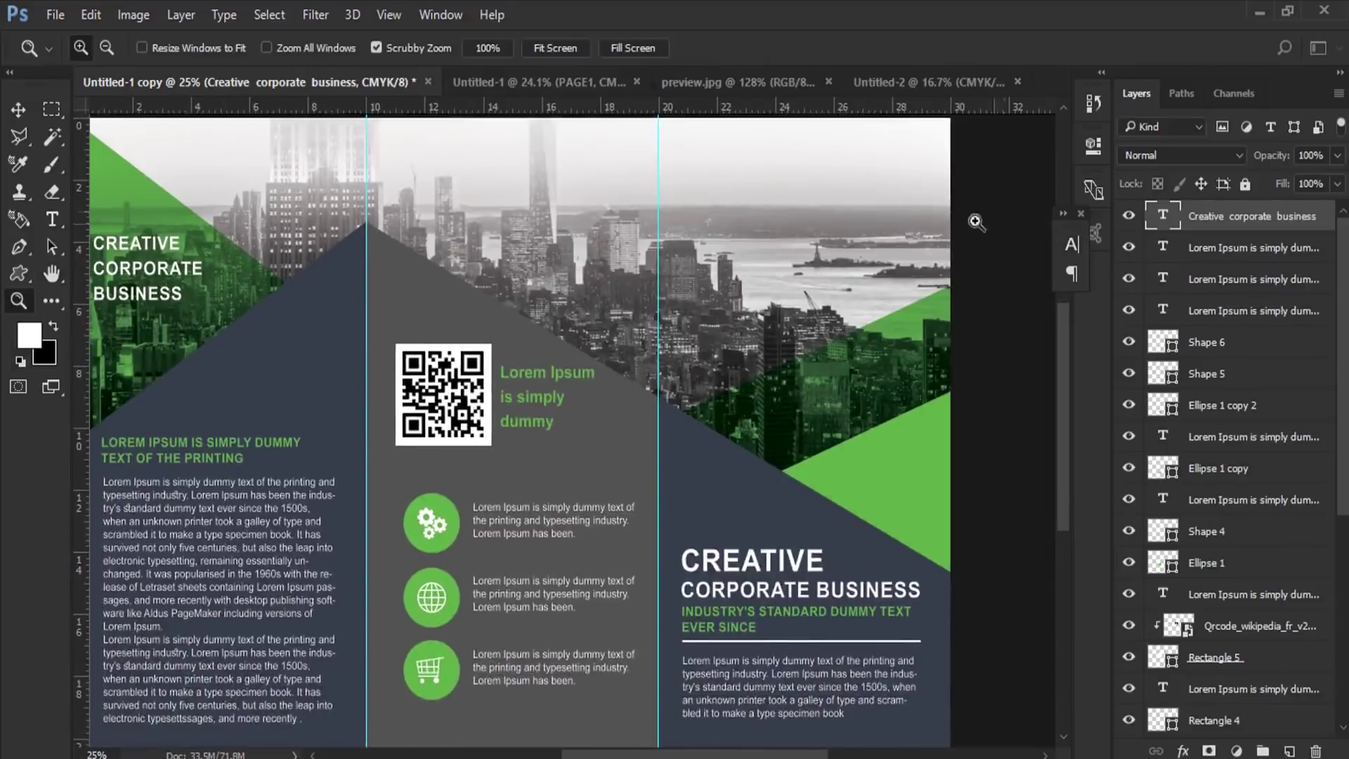
Drag the WB0KXNTHS logo image from the wallpaper folder onto the brochure.
click(385, 15)
click(580, 208)
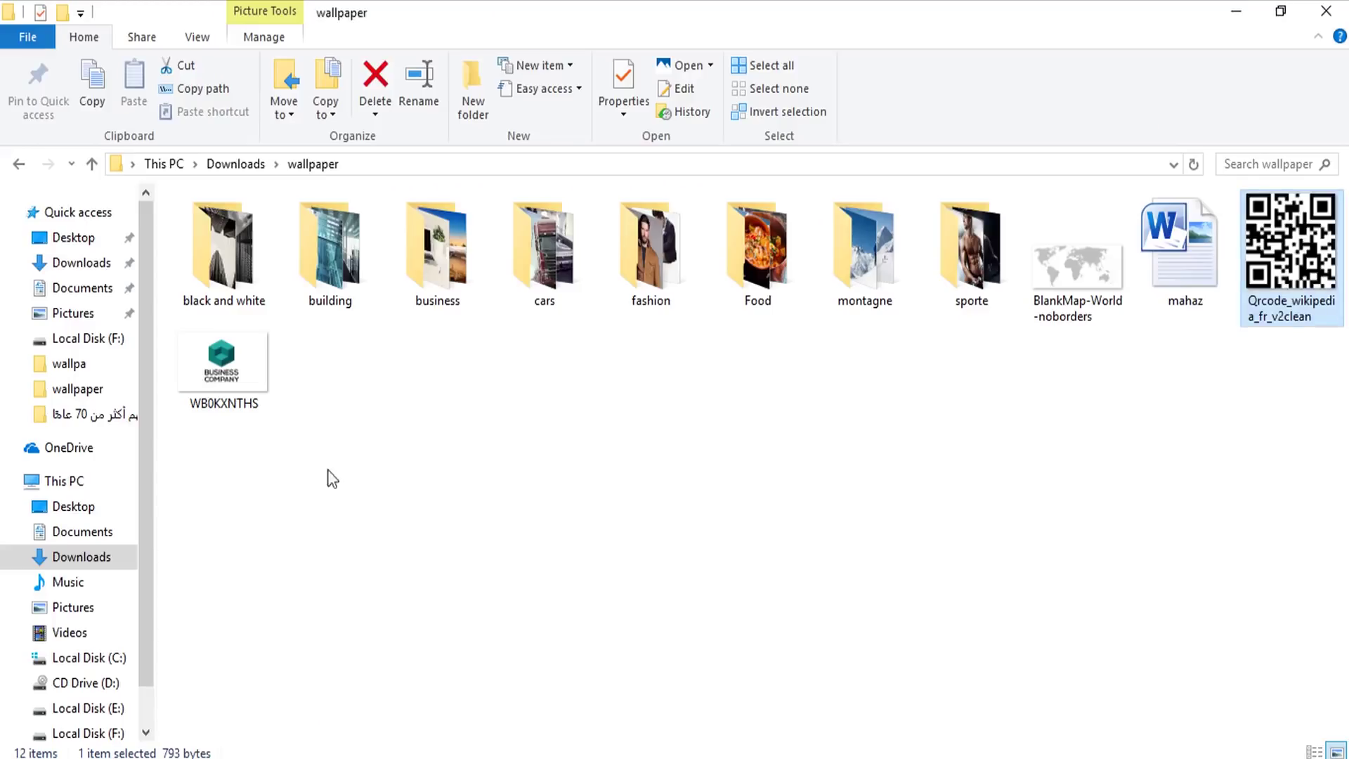
mouse_move(223, 369)
mouse_down()
mouse_move(339, 702)
mouse_move(958, 152)
mouse_up()
Place the logo image, shrink it and move it toward the right panel.
drag(774, 251, 879, 218)
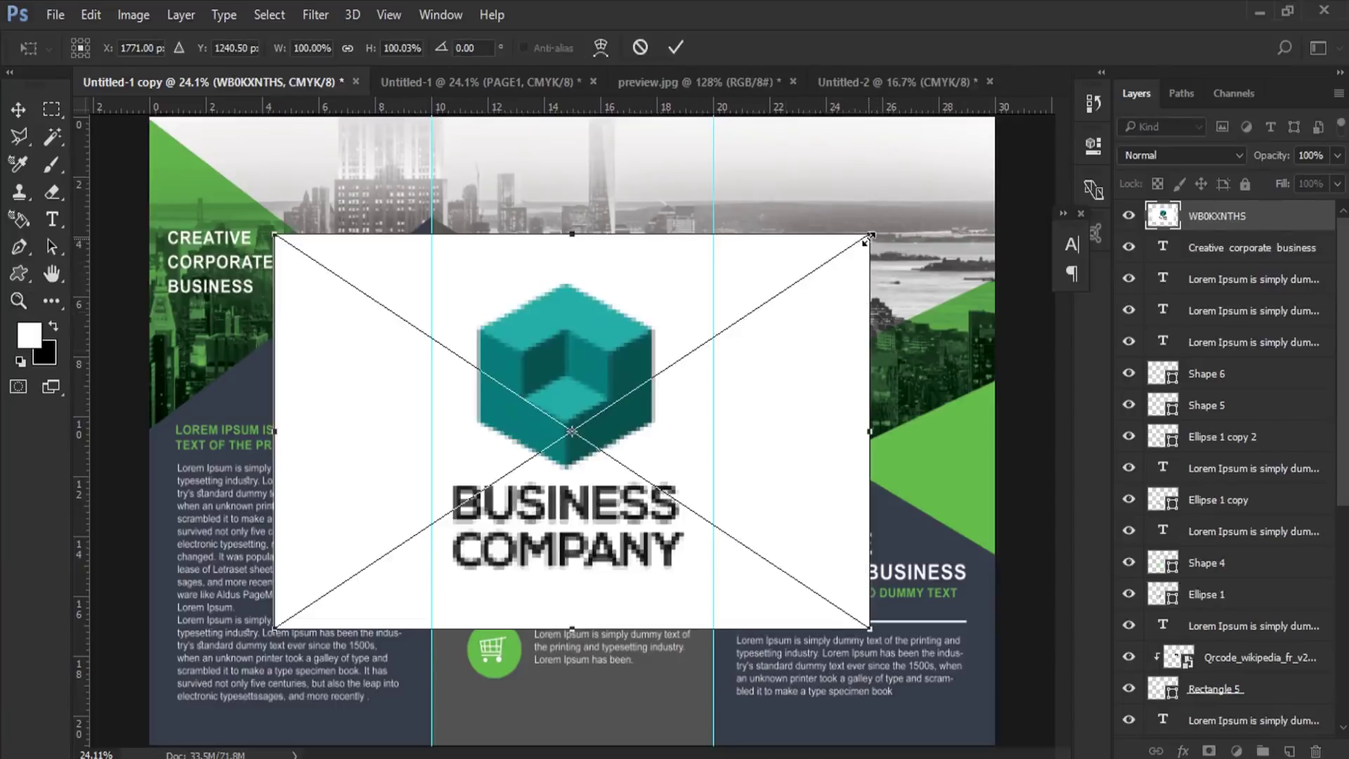
mouse_move(866, 237)
mouse_down()
mouse_move(626, 340)
mouse_move(557, 440)
mouse_up()
drag(469, 487, 807, 247)
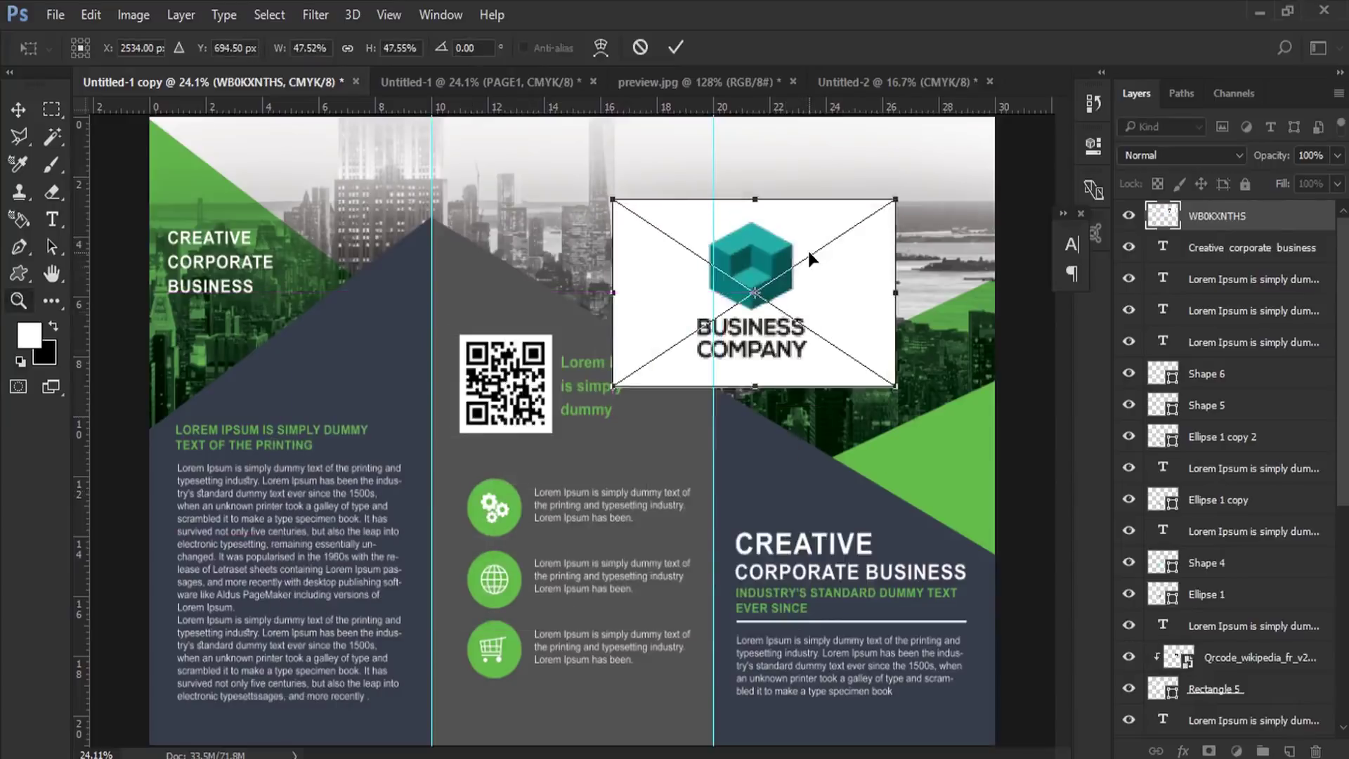
key(Return)
Use Blend If in Blending Options to make the logo's white background transparent.
right_click(1220, 220)
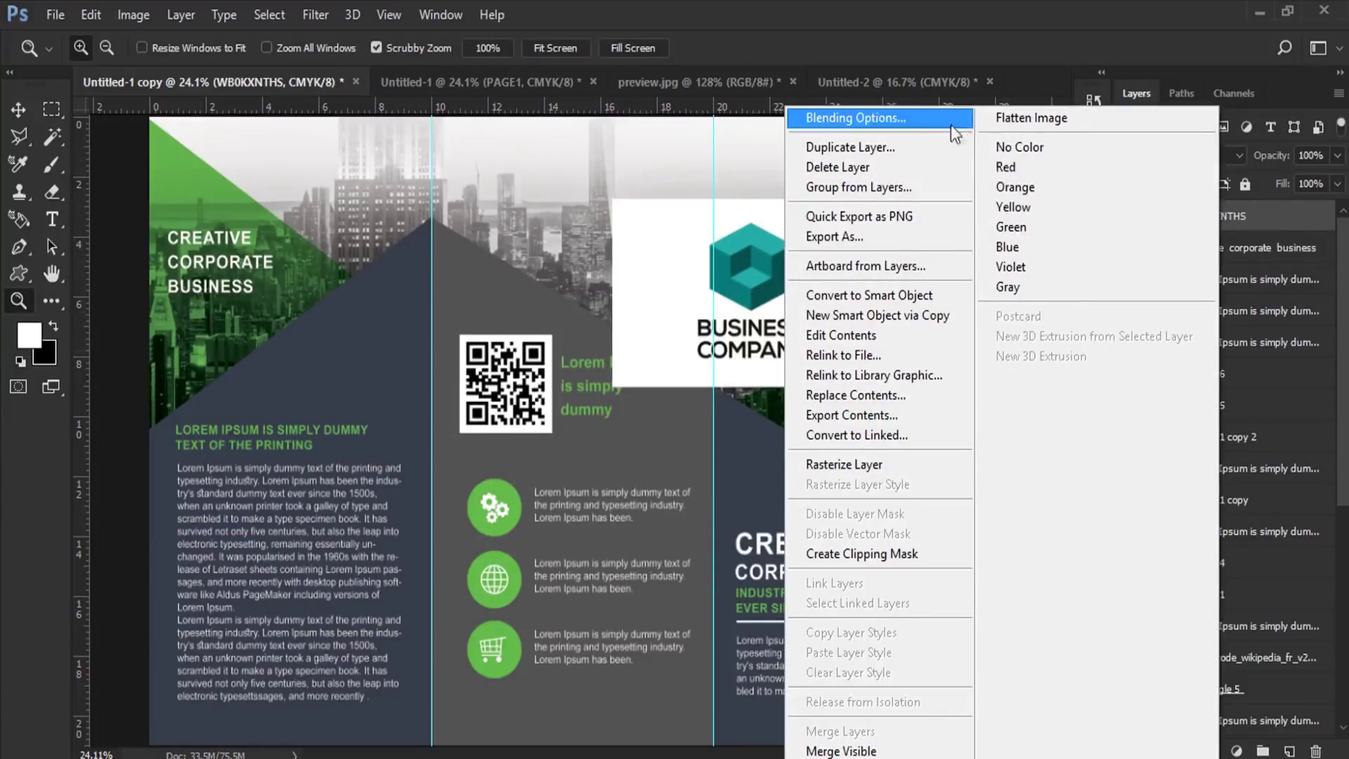
click(924, 118)
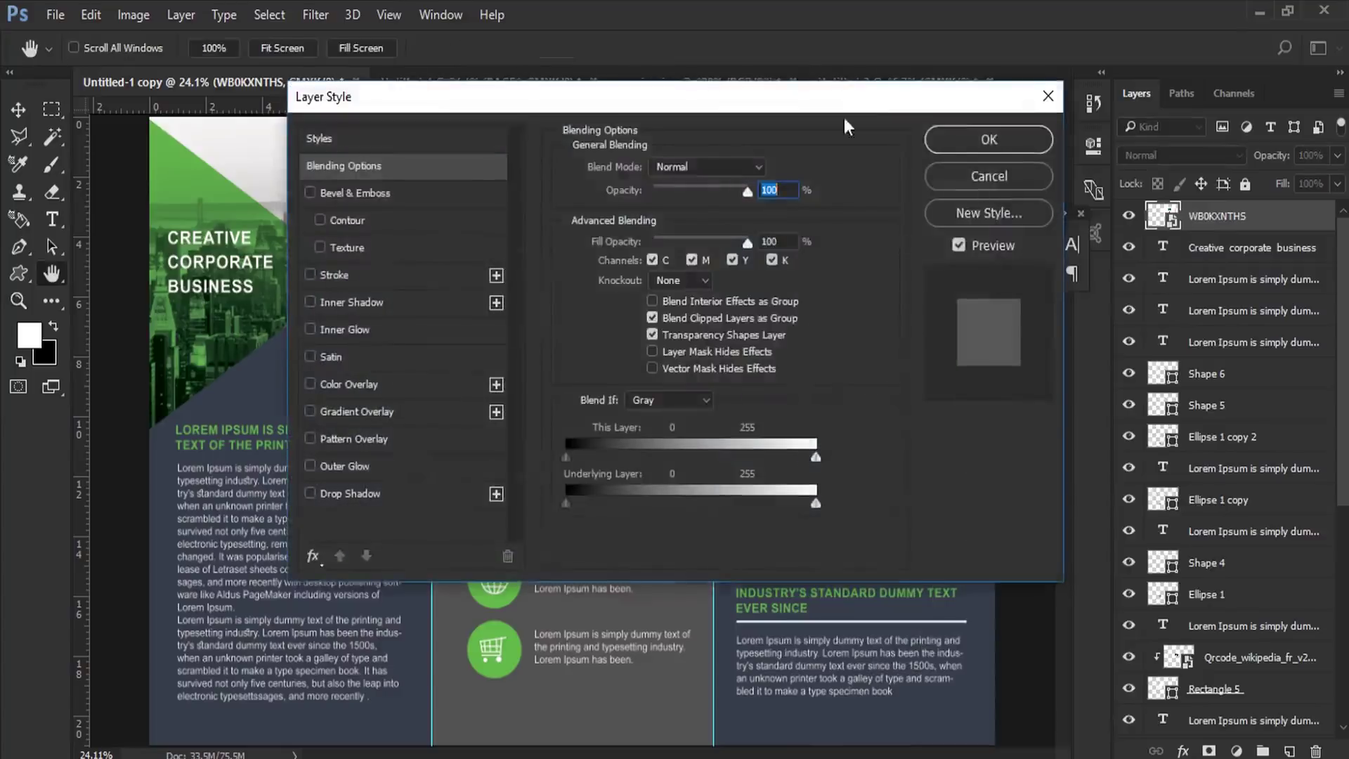
drag(843, 105, 477, 242)
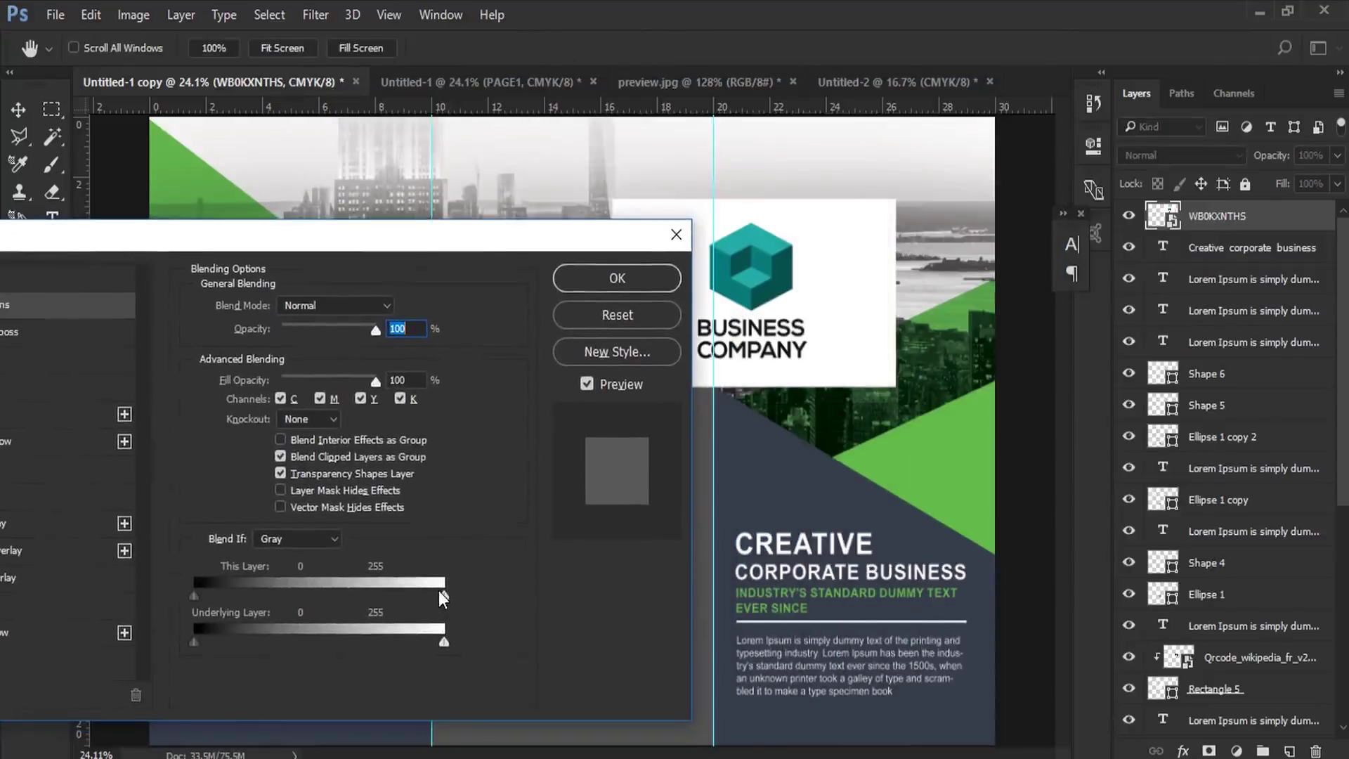
drag(438, 590, 427, 595)
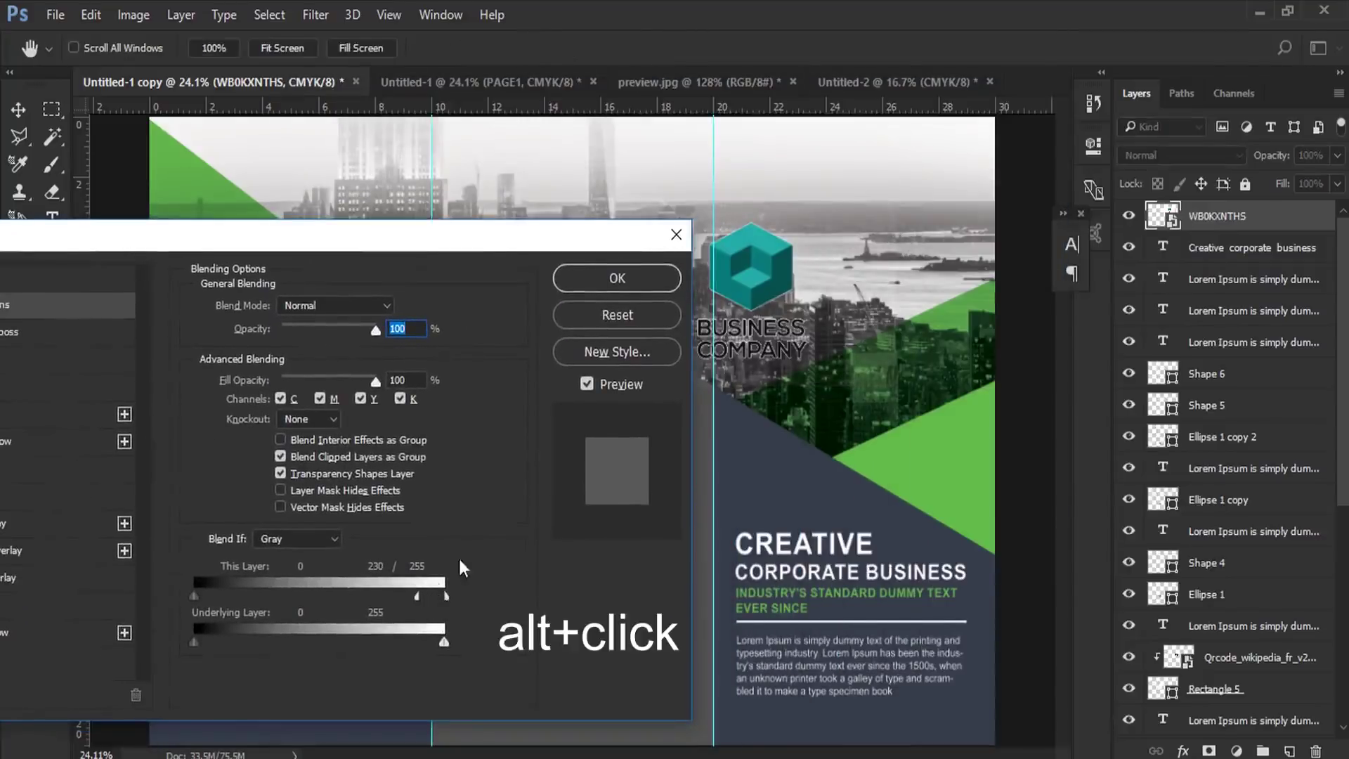
click(632, 281)
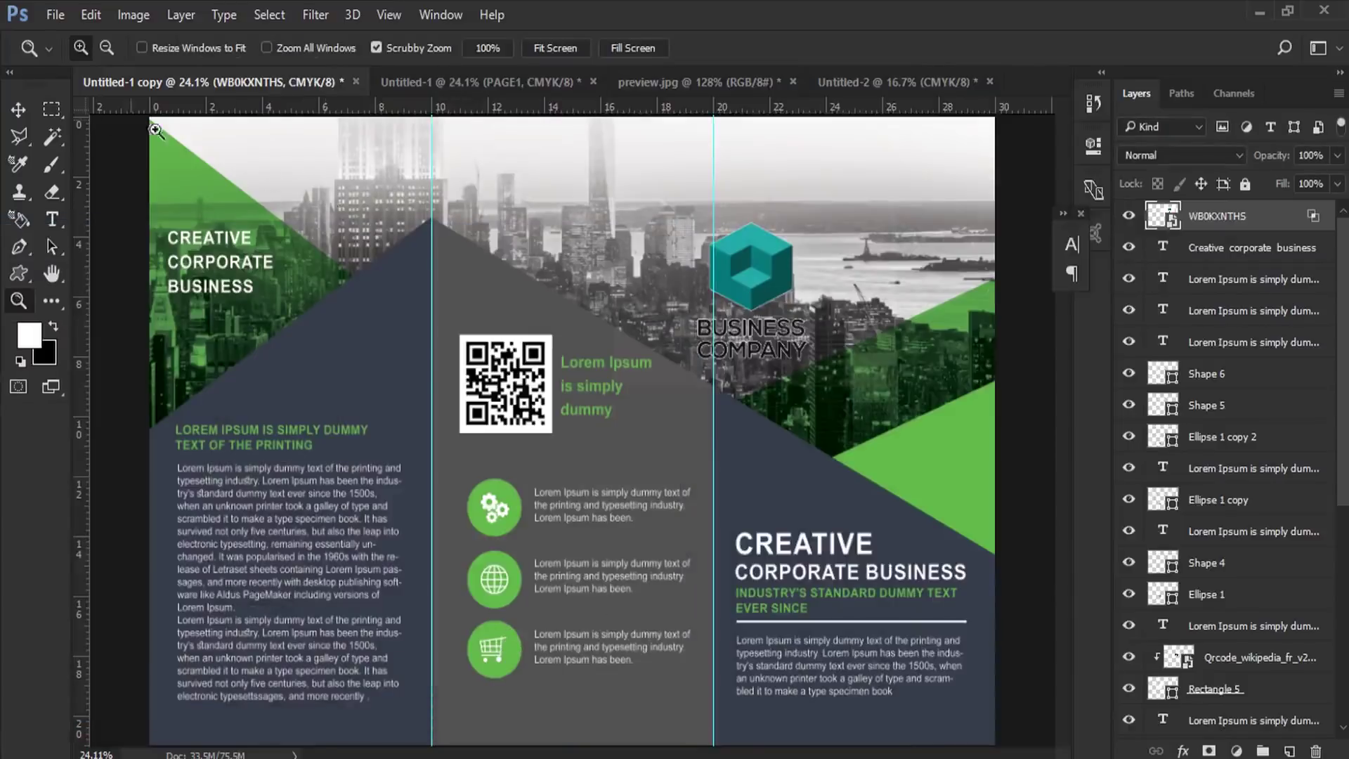
Shrink the logo further and position it at the top of the right panel.
key(ctrl+t)
drag(612, 385, 750, 251)
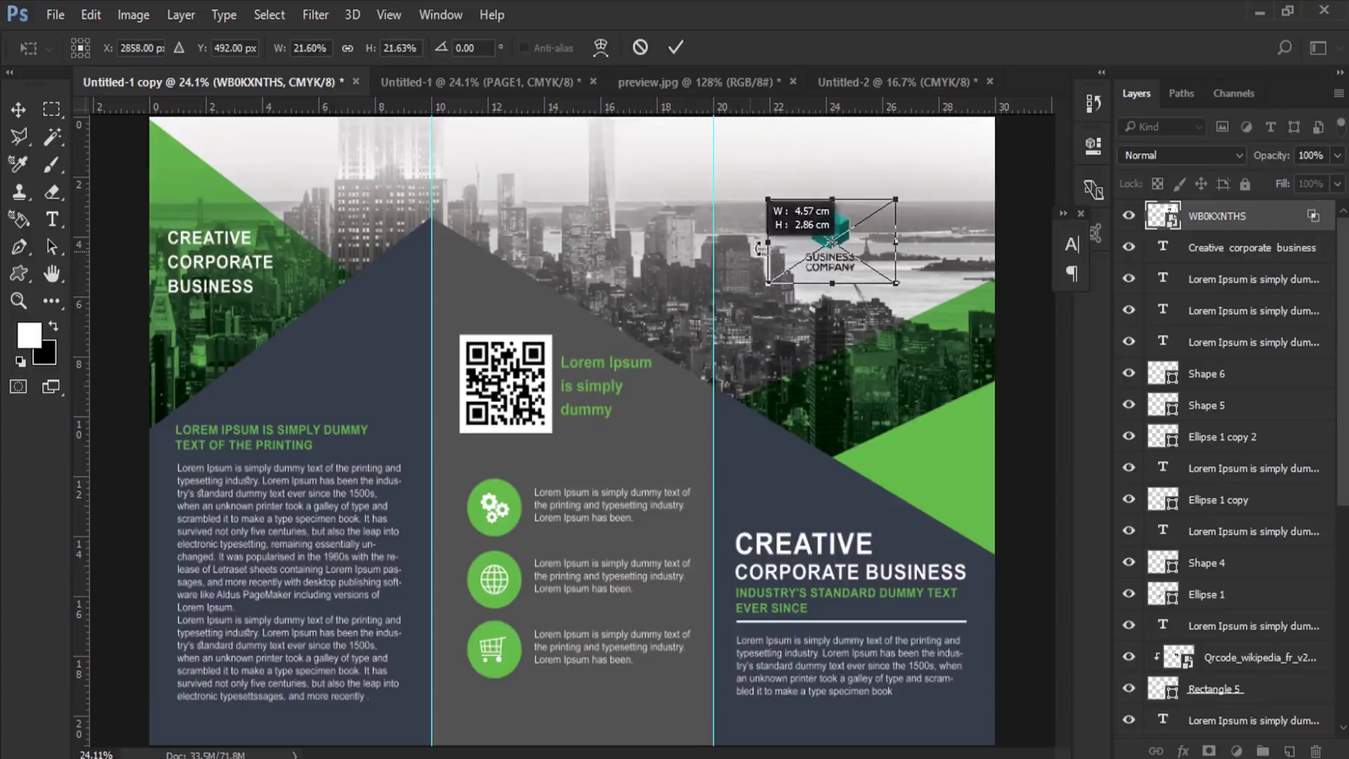
mouse_move(839, 227)
mouse_down()
mouse_move(808, 160)
mouse_move(782, 144)
mouse_up()
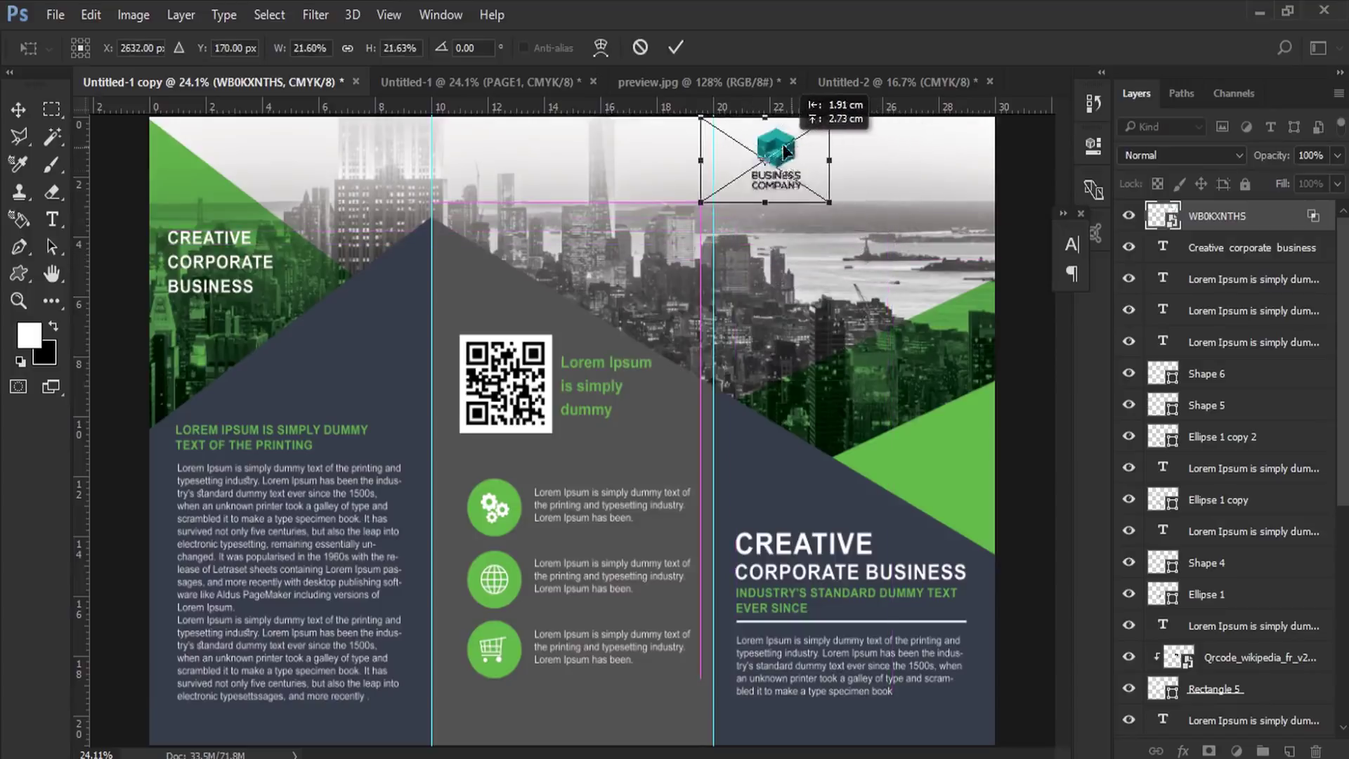
key(Return)
key(z)
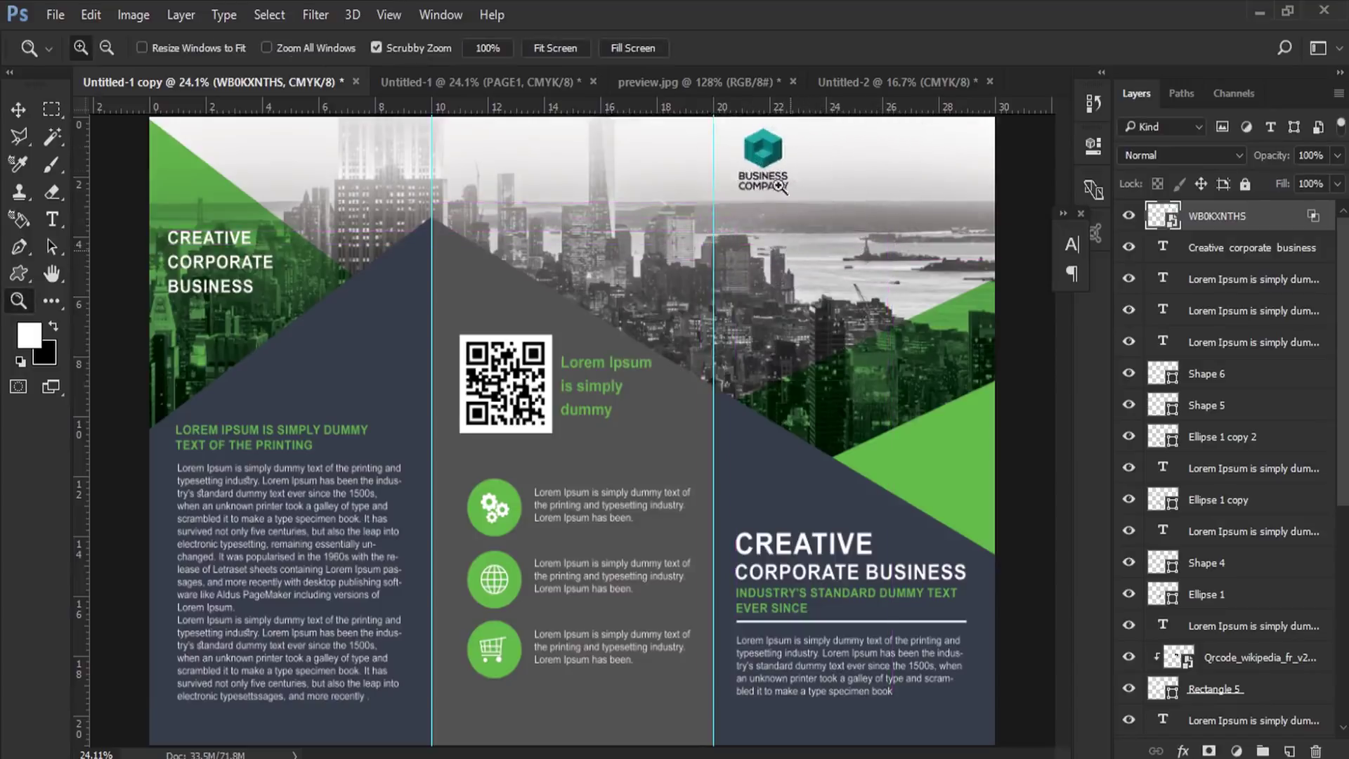
Turn the selected logo cube from teal to green with a clipped Hue/Saturation layer at Hue -51.
drag(734, 196, 660, 423)
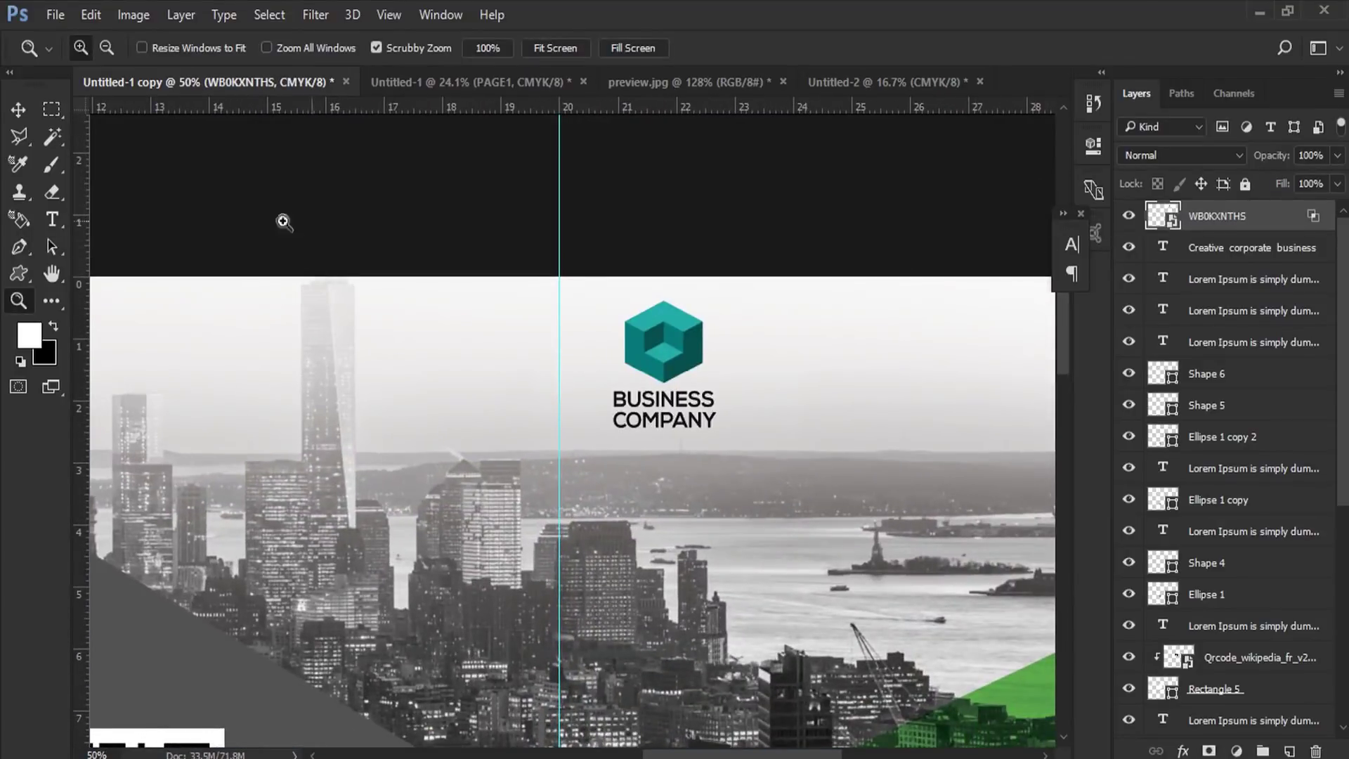
click(52, 112)
drag(609, 287, 721, 386)
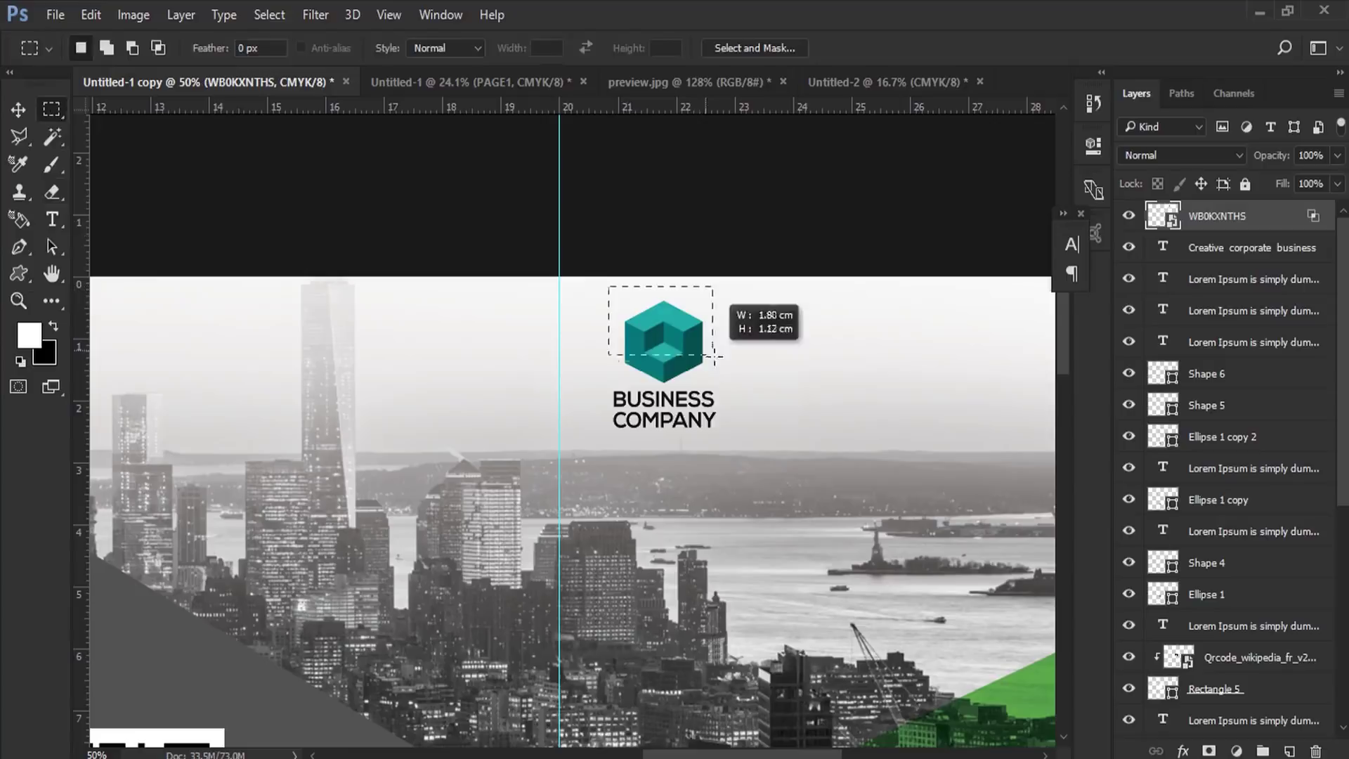
click(1236, 750)
click(1222, 495)
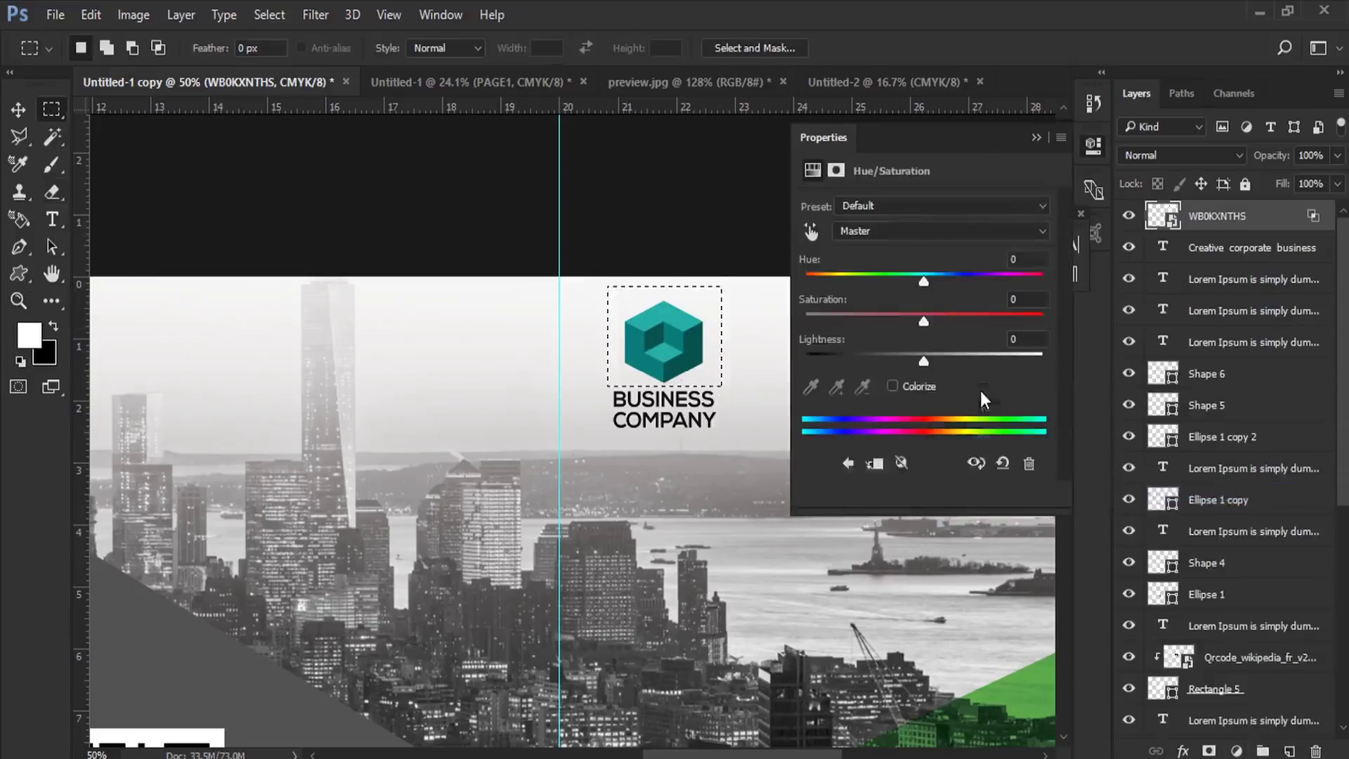
click(920, 494)
drag(925, 283, 867, 282)
click(1035, 138)
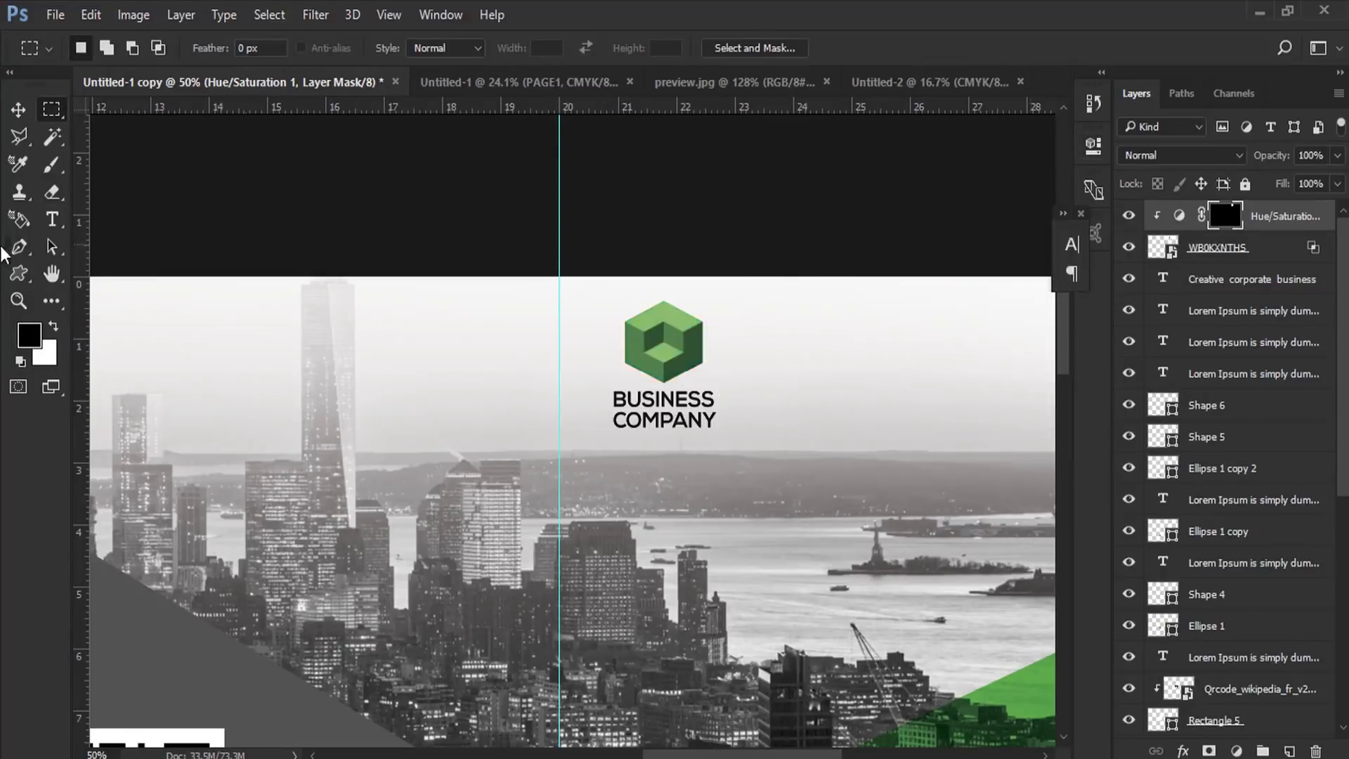
Fit the brochure on screen, zoom back in on the logo, and open the logo layer's options.
click(17, 300)
alt+click(477, 492)
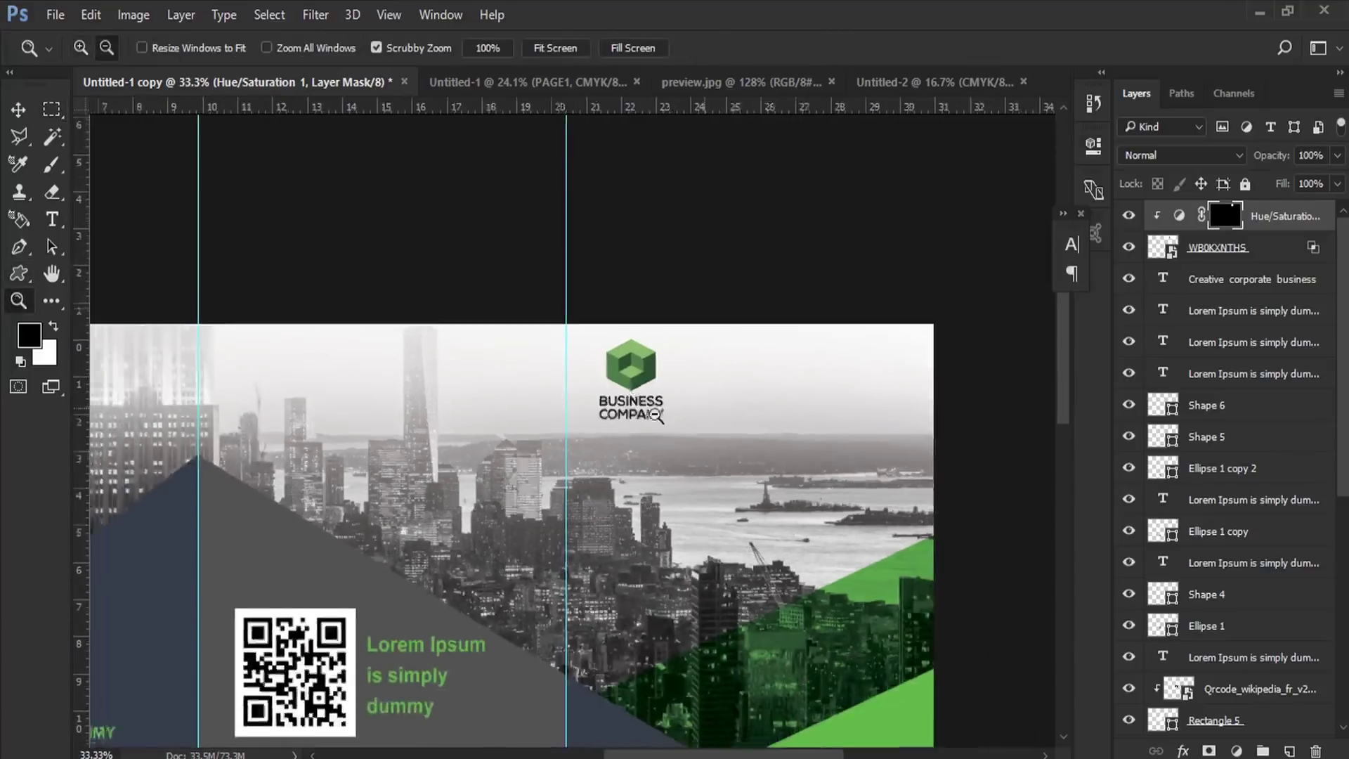
drag(646, 557, 658, 396)
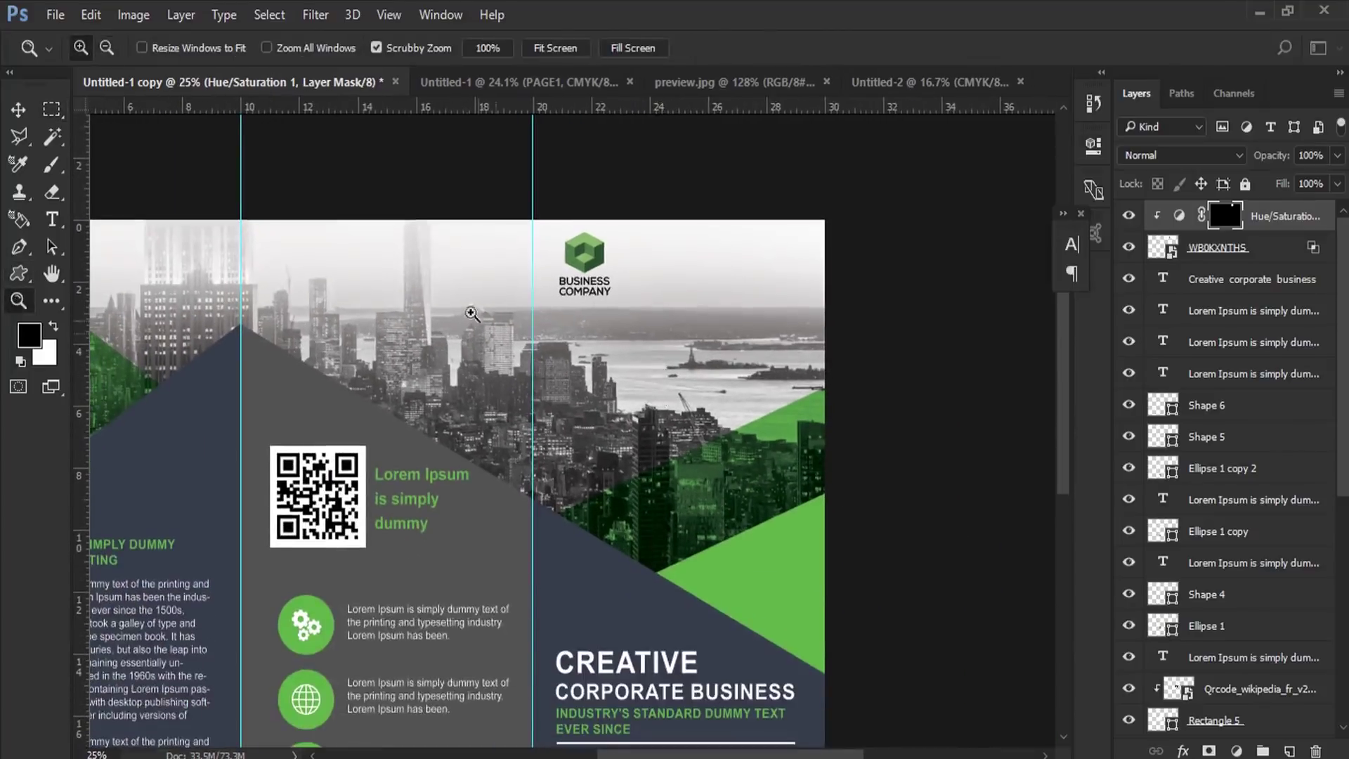
click(388, 14)
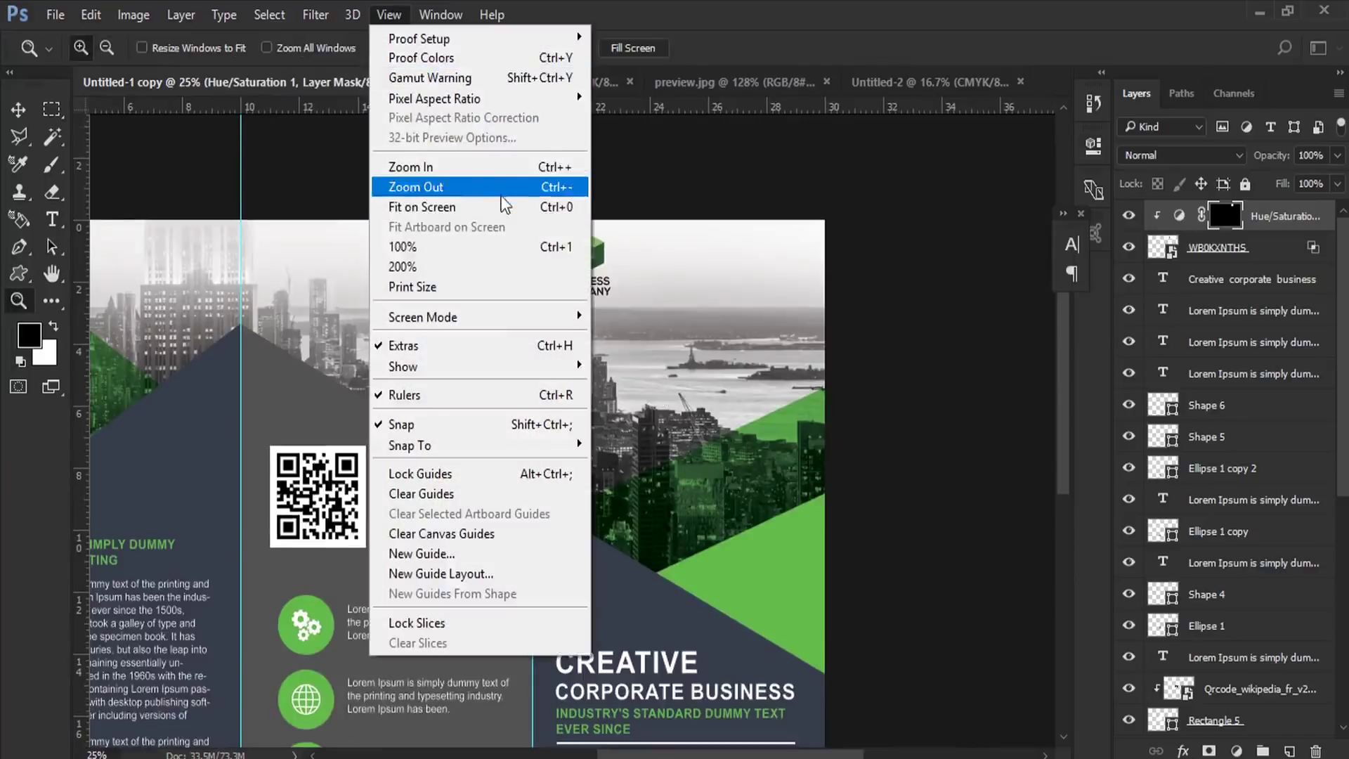
click(503, 209)
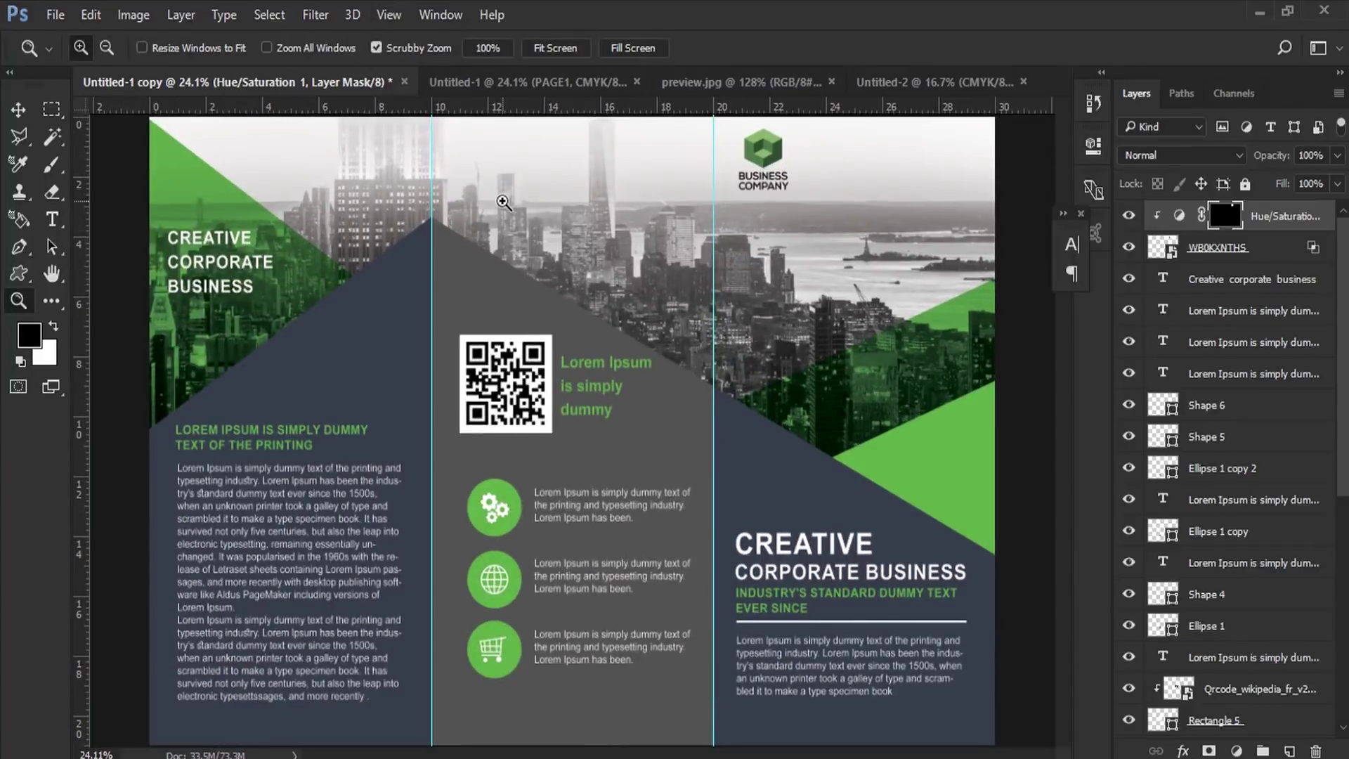
click(776, 165)
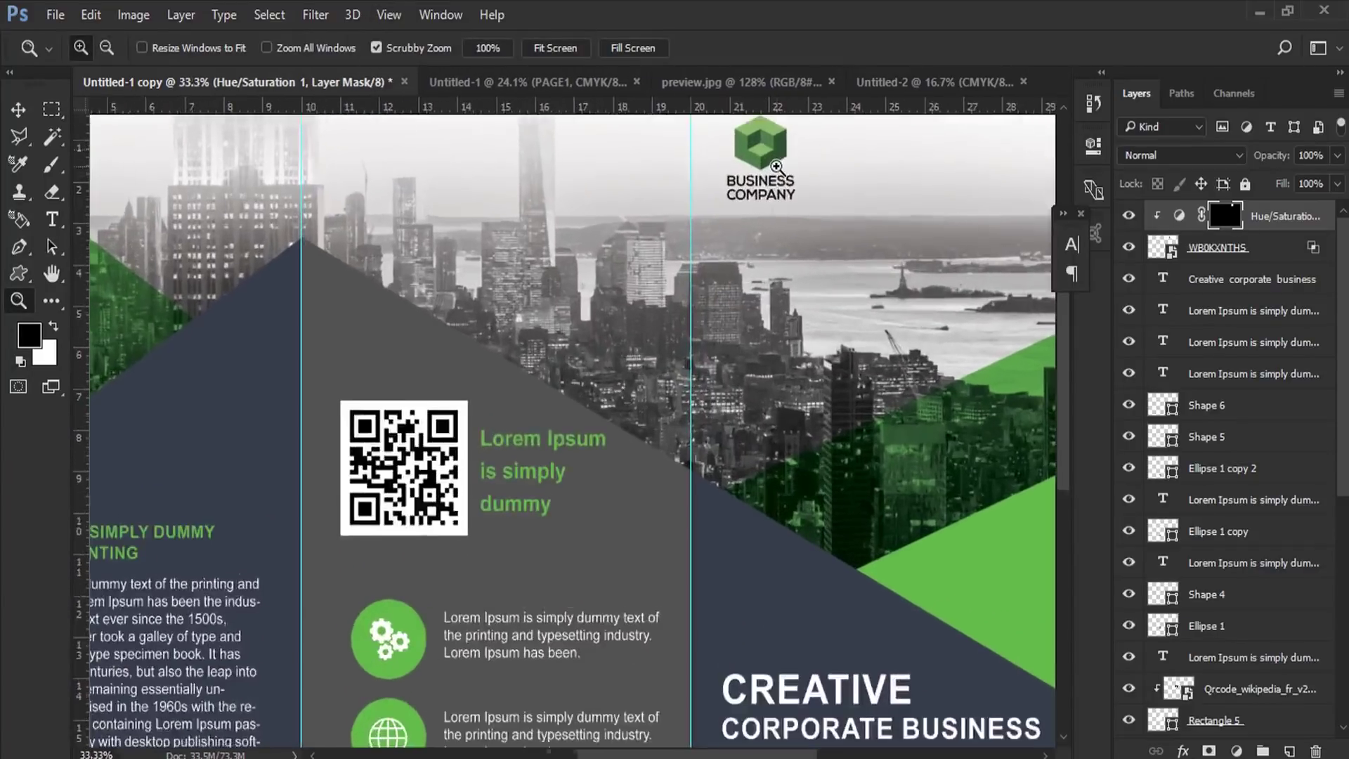
drag(758, 204, 664, 400)
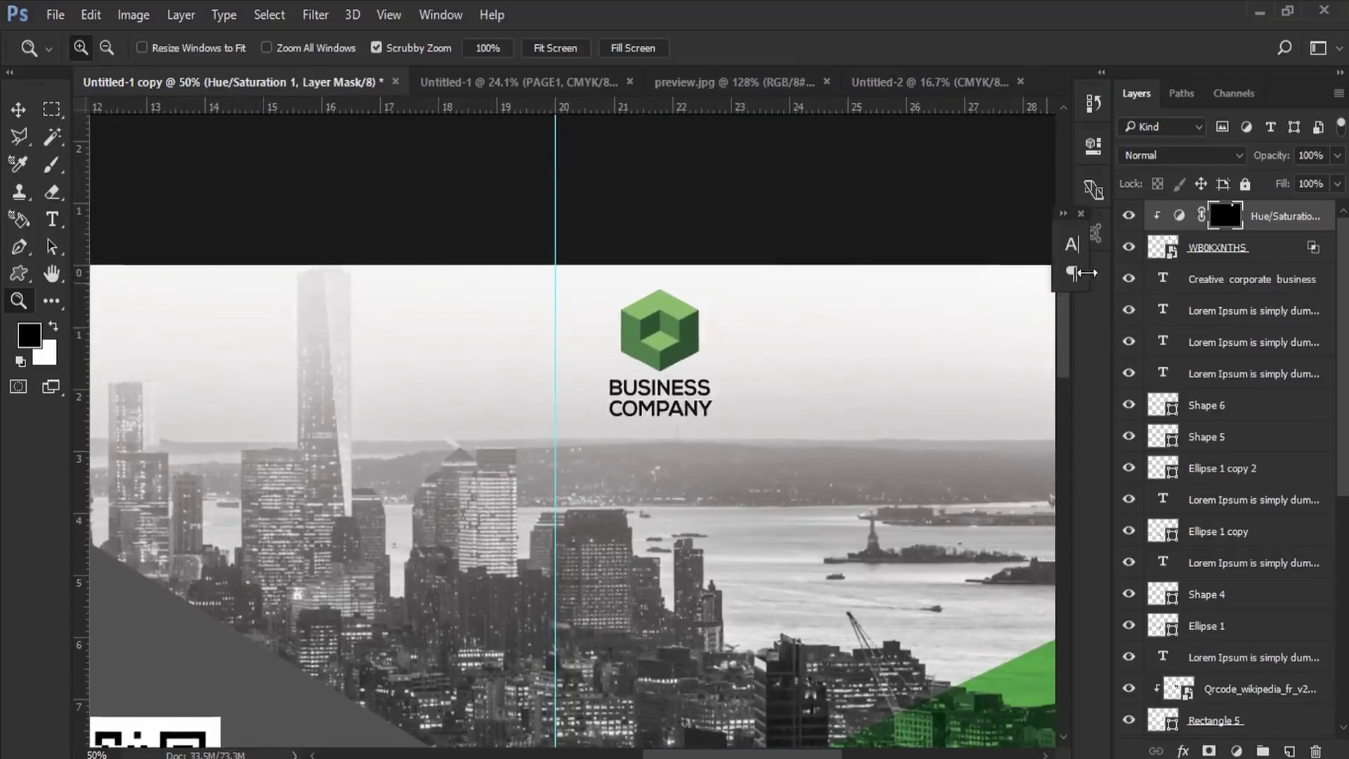
click(1218, 259)
right_click(1216, 254)
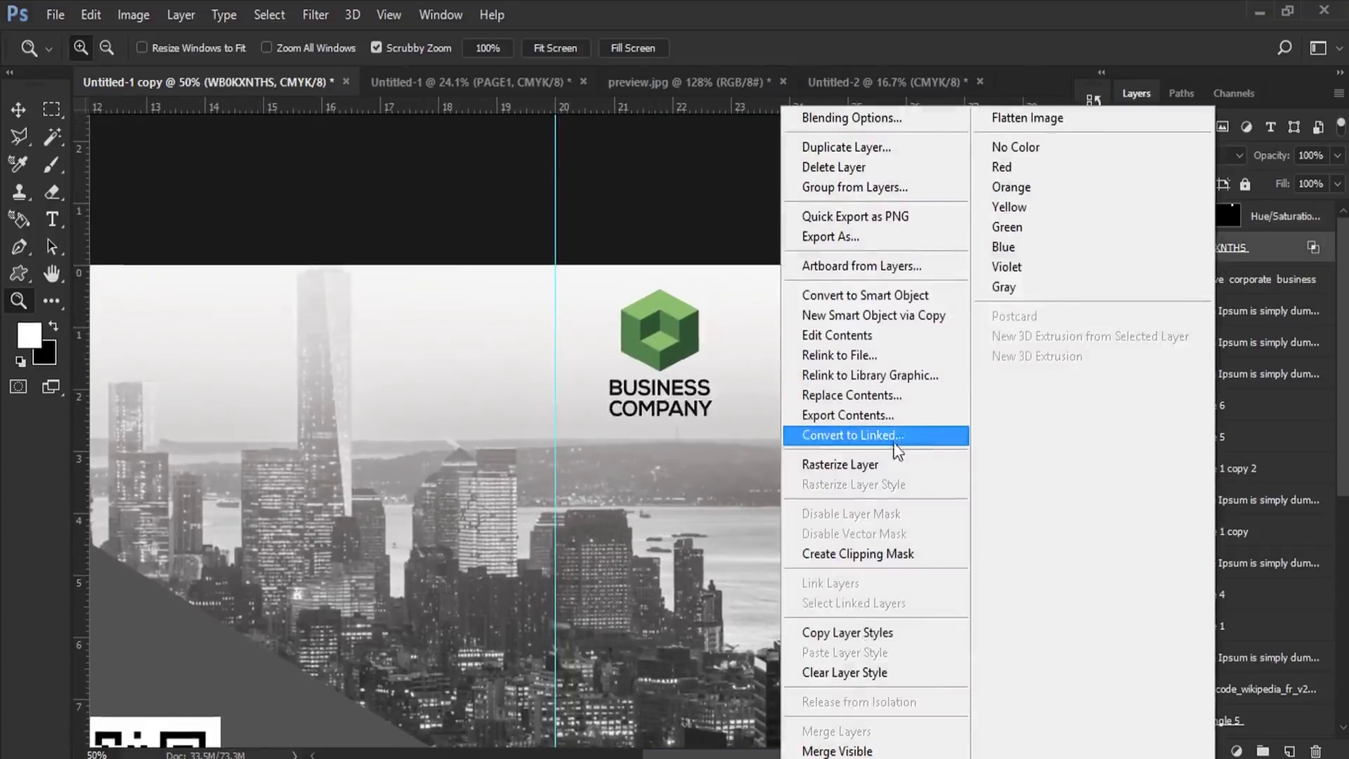
Rasterize the logo layer and move the BUSINESS COMPANY text onto its own layer with Paste in Place.
click(843, 464)
key(m)
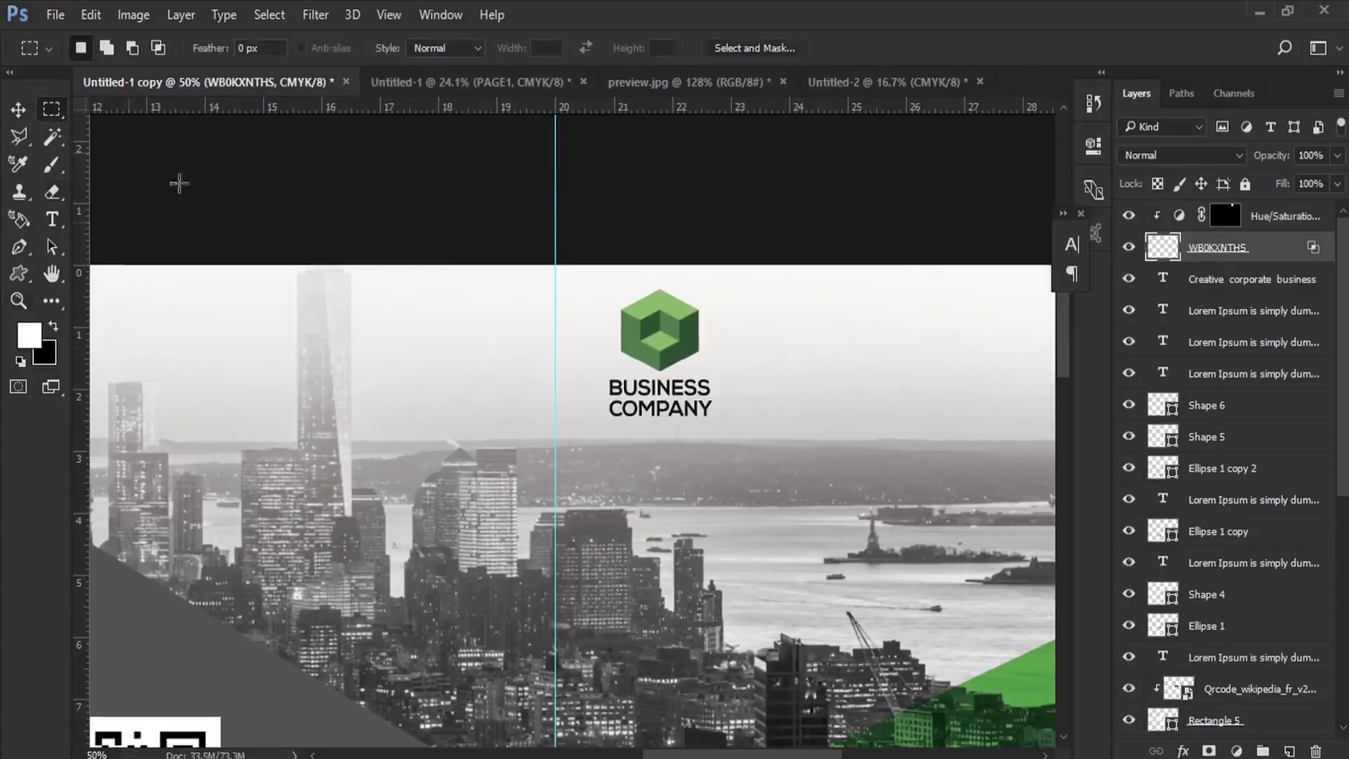
drag(598, 376, 724, 424)
click(90, 14)
click(151, 130)
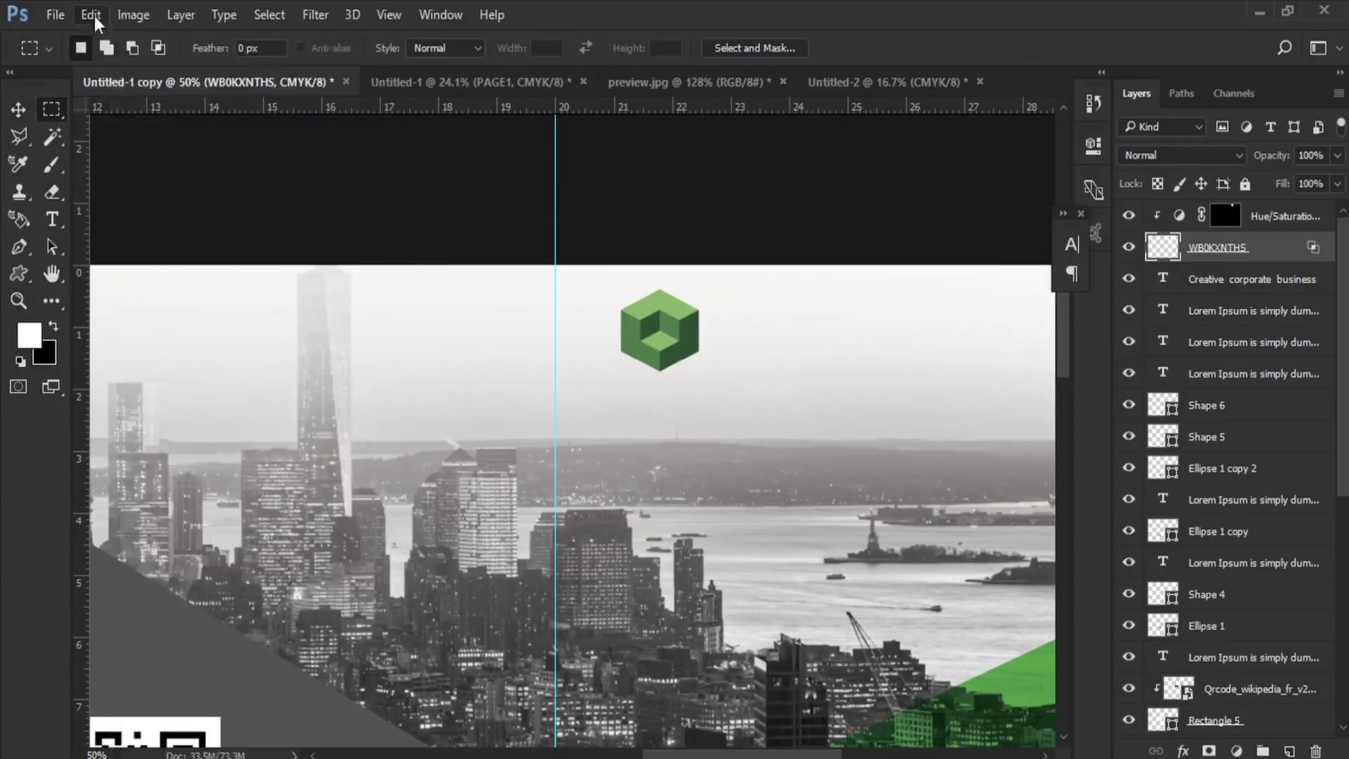
click(90, 14)
click(414, 212)
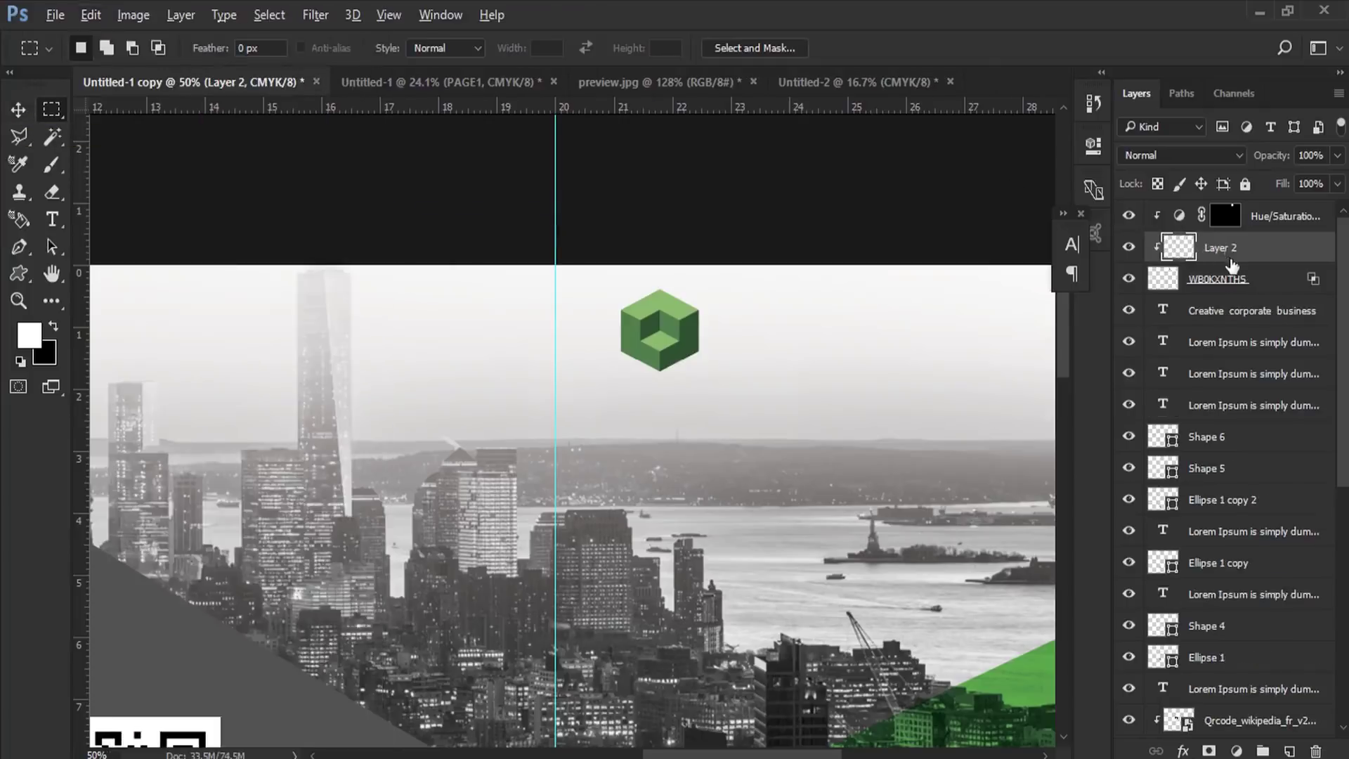
Move Layer 2 above the adjustment, hide its white with Blend If, and place it right of the cube.
mouse_move(1235, 252)
mouse_down()
mouse_move(1244, 204)
mouse_move(1244, 218)
mouse_up()
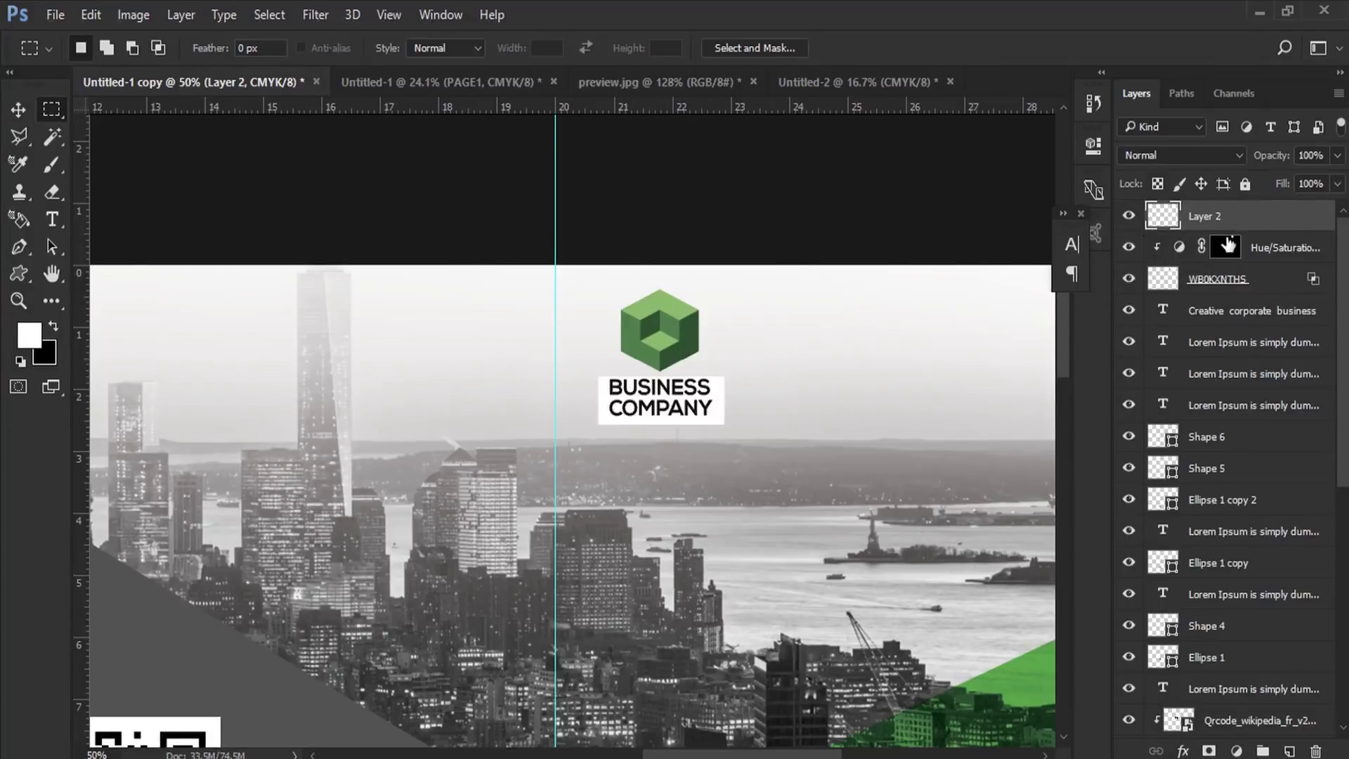
right_click(1230, 224)
key(Escape)
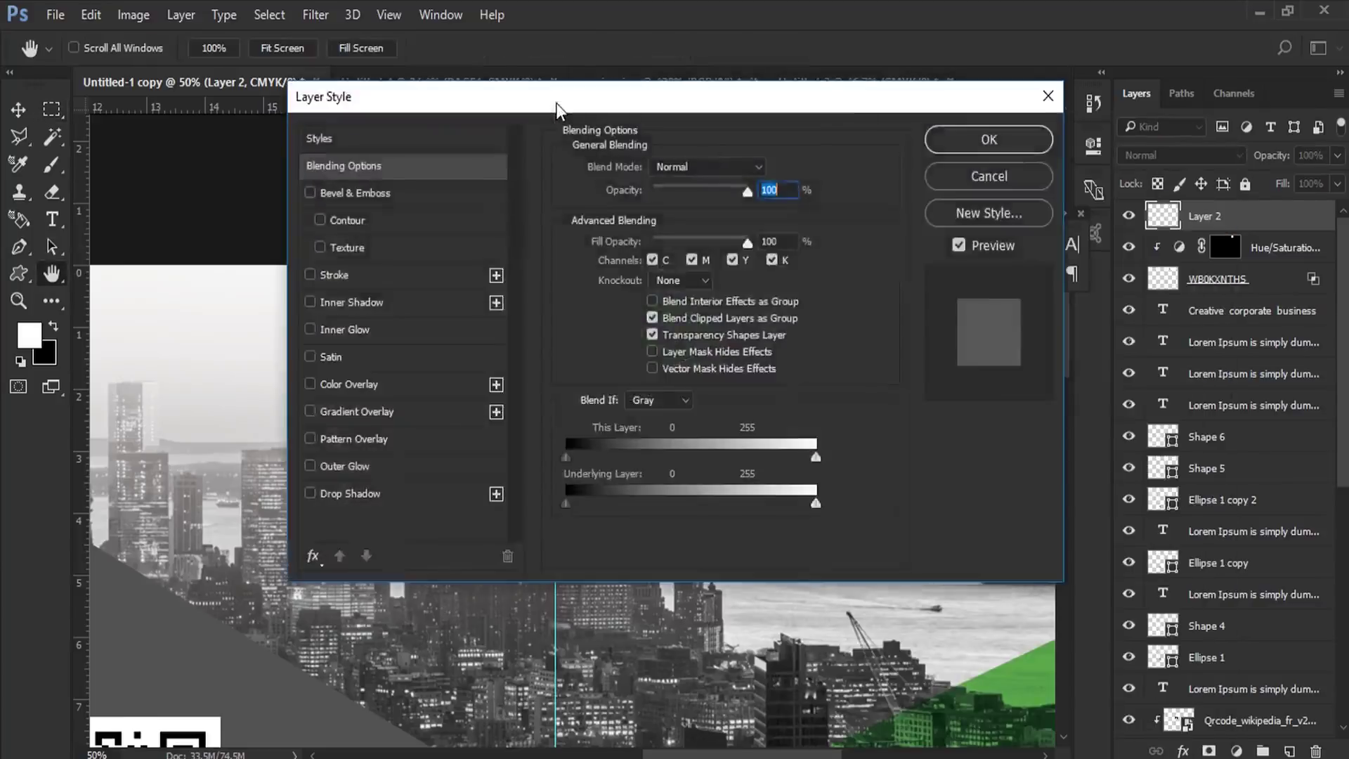
mouse_move(885, 94)
mouse_down()
mouse_move(771, 518)
mouse_move(947, 265)
mouse_move(1092, 178)
mouse_up()
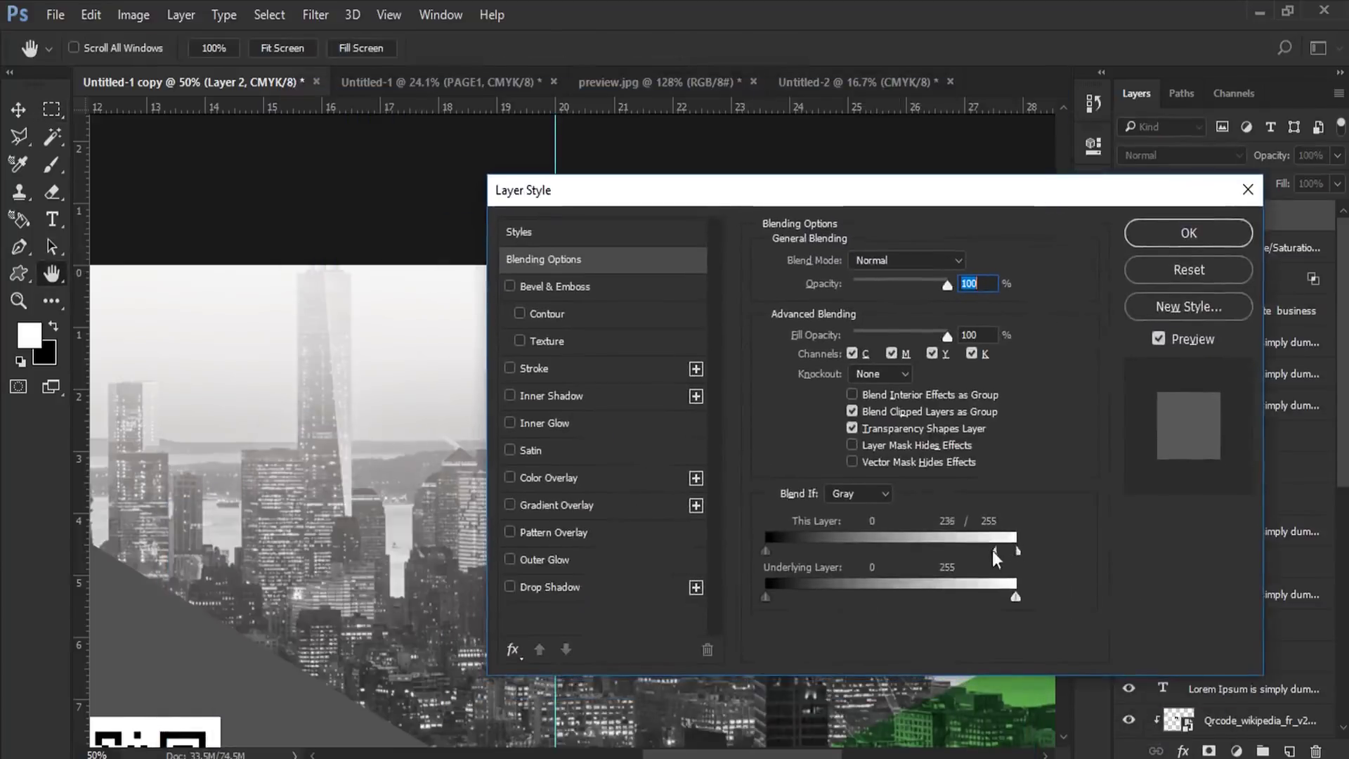
click(1188, 232)
key(m)
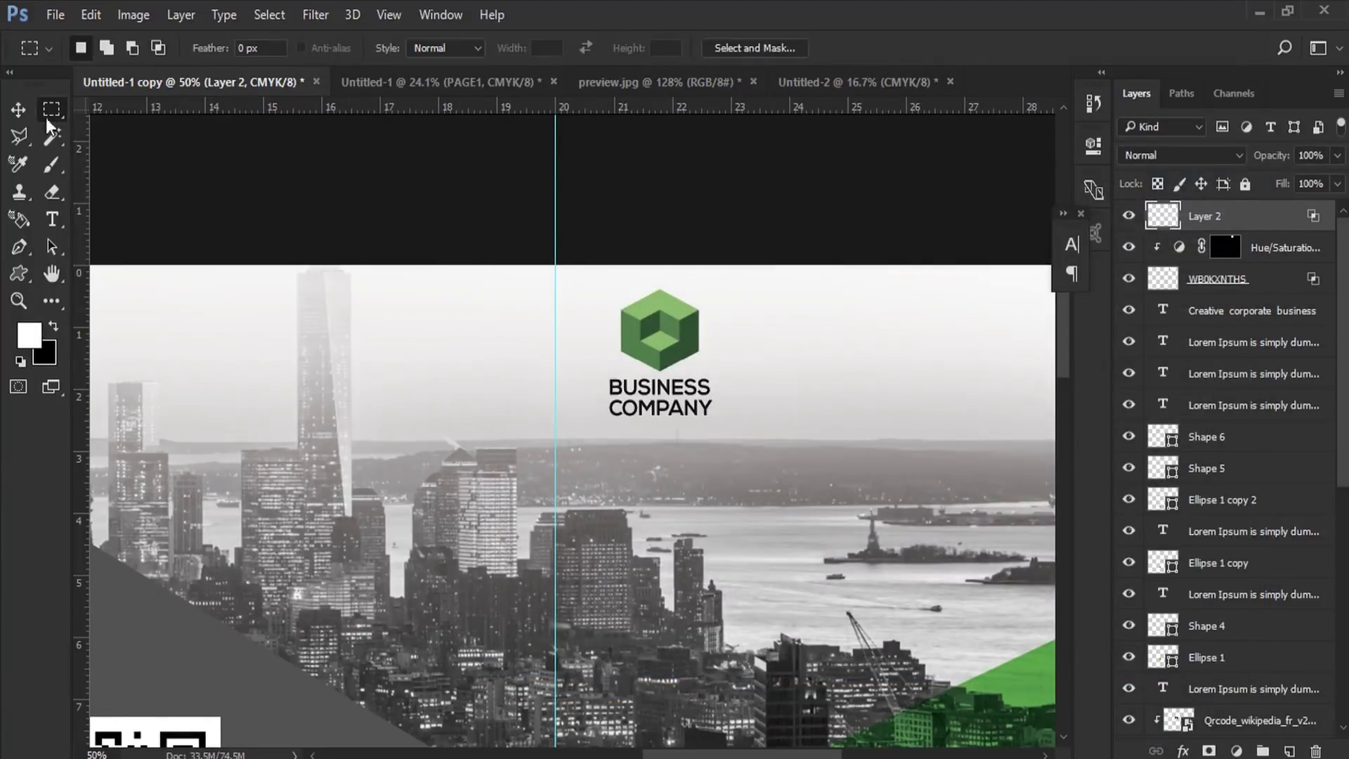
key(v)
drag(675, 411, 777, 347)
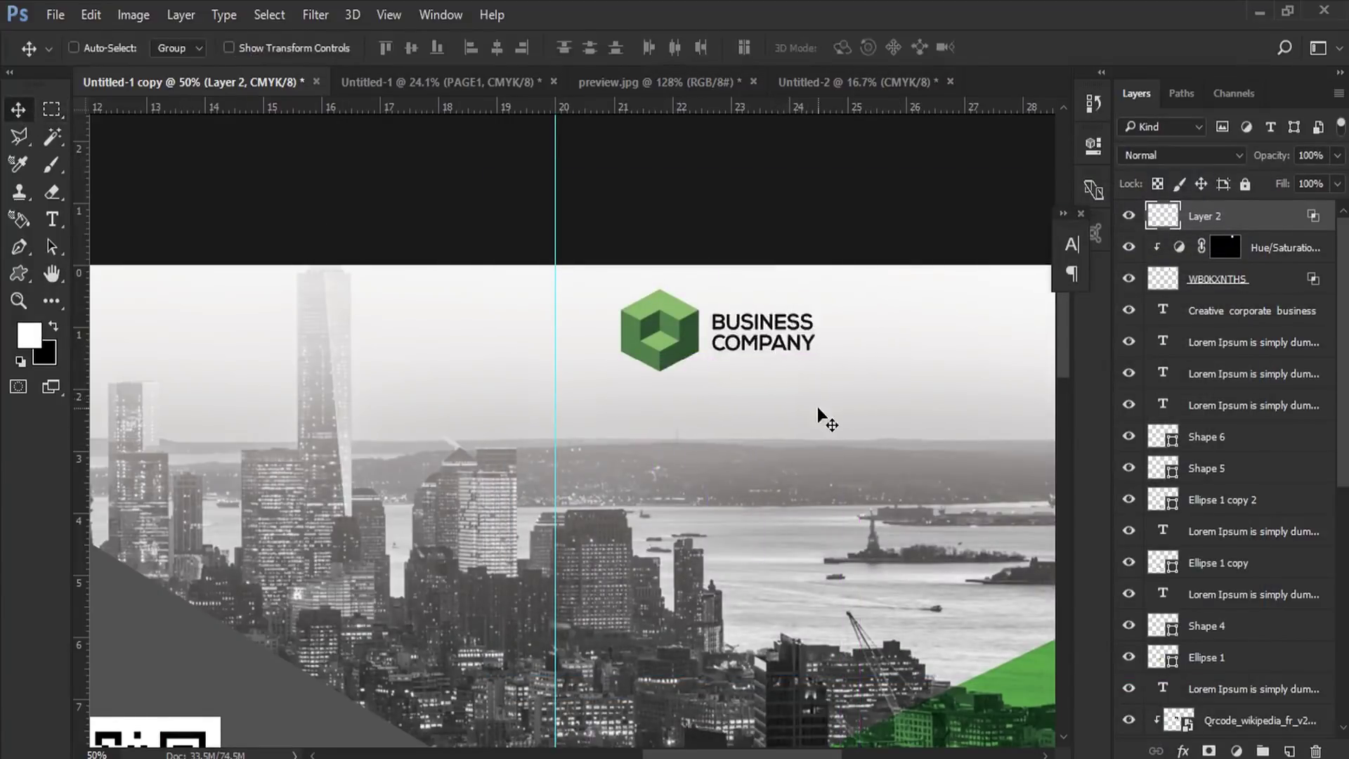
Enlarge the cube and BUSINESS COMPANY text together to about 116% and shift them down-left.
ctrl+click(1275, 249)
ctrl+click(1244, 283)
key(ctrl+t)
drag(829, 444, 878, 472)
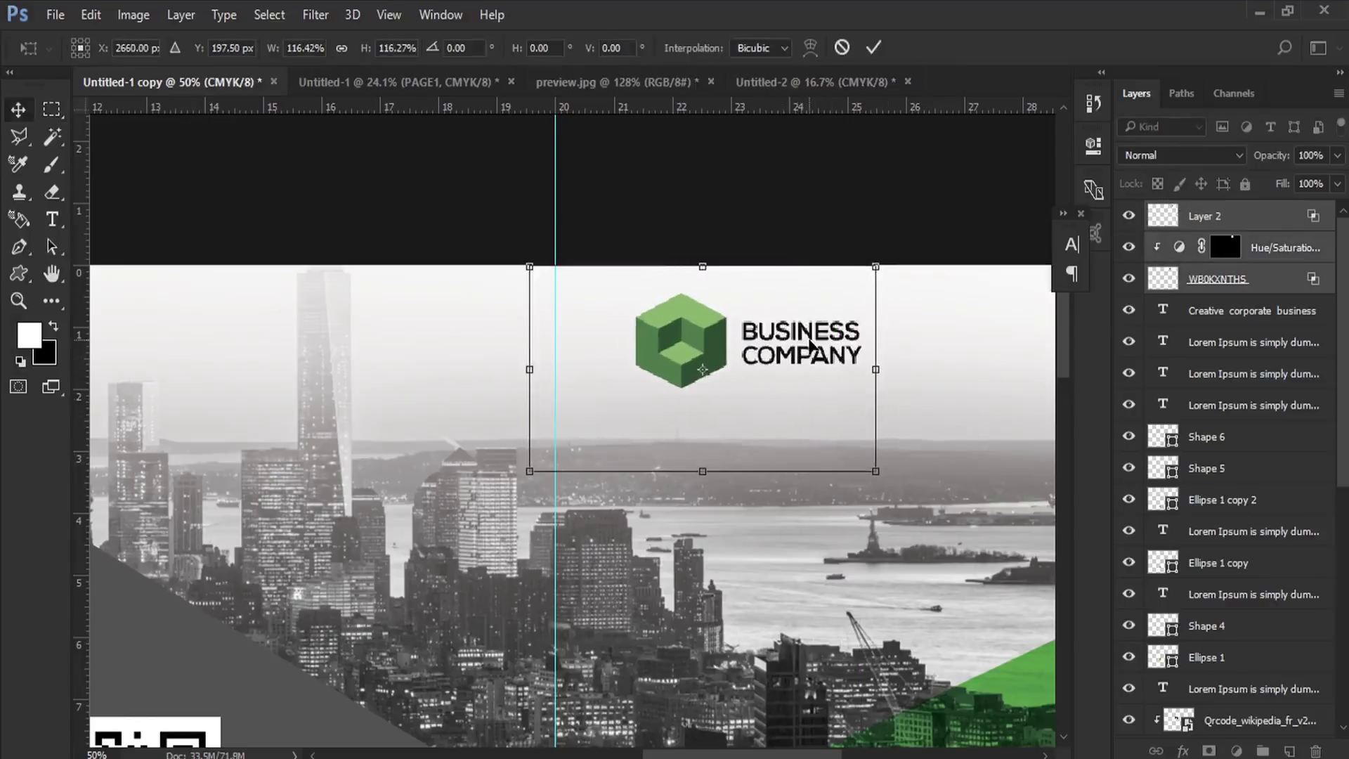
key(Return)
drag(758, 361, 741, 385)
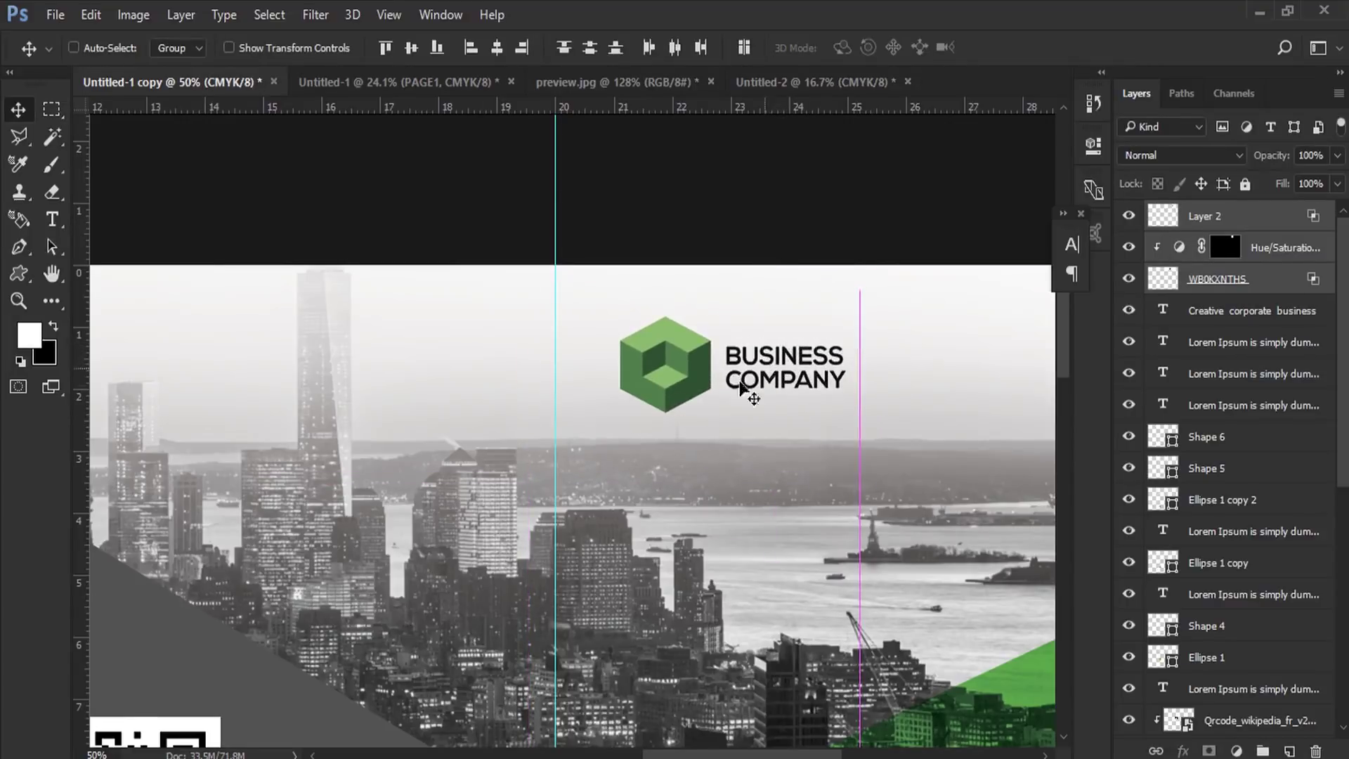
Zoom out and fit the whole brochure in the window.
click(17, 301)
alt+click(579, 355)
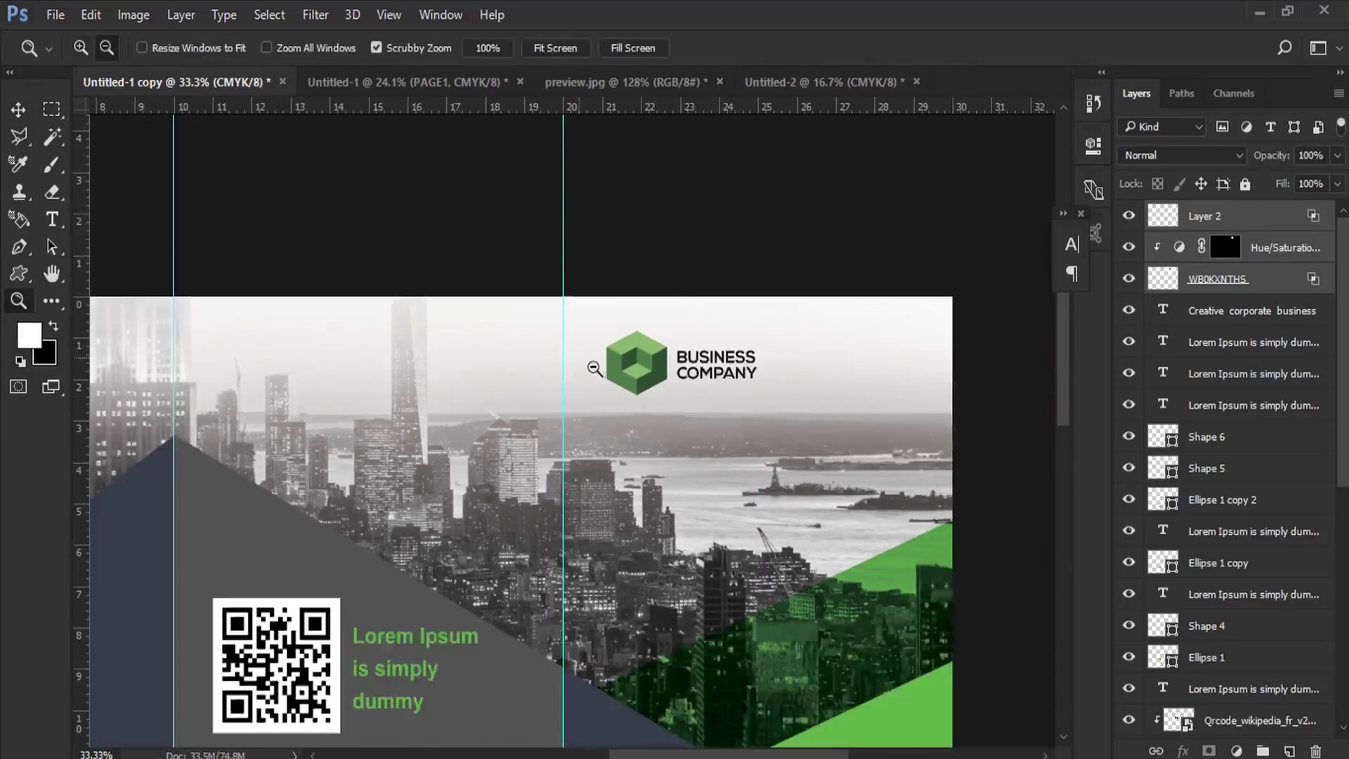
alt+click(601, 425)
drag(642, 572, 647, 333)
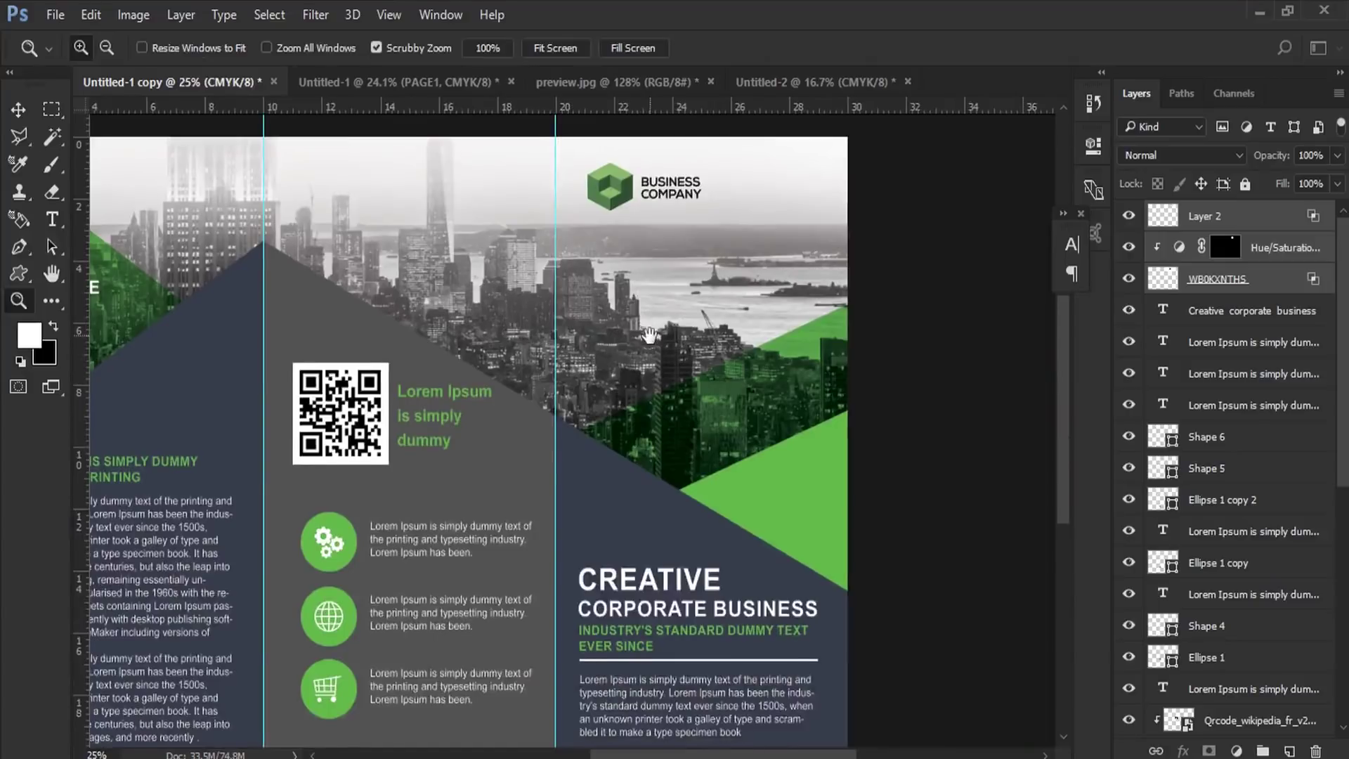
click(388, 14)
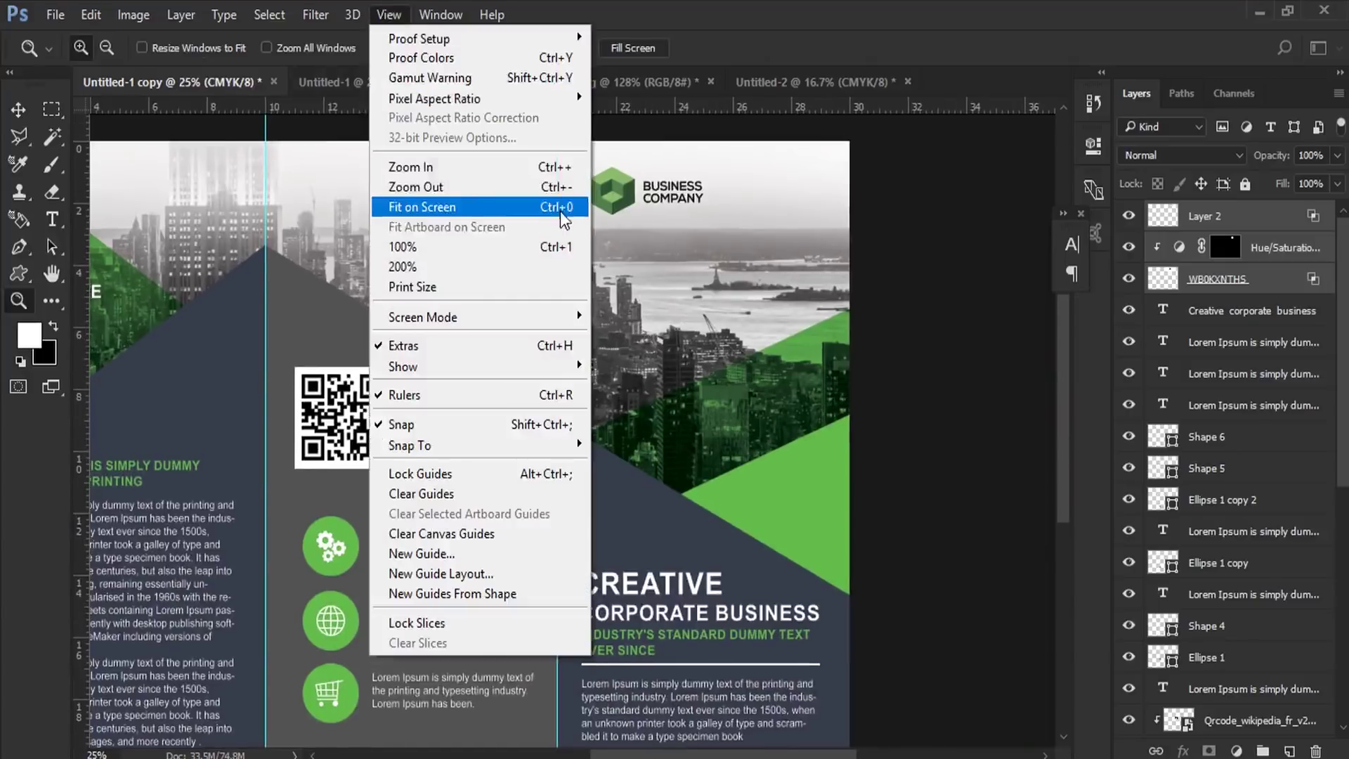
click(559, 211)
Sample the finished brochure's dark grey as the foreground colour for the blank back-side page.
click(428, 91)
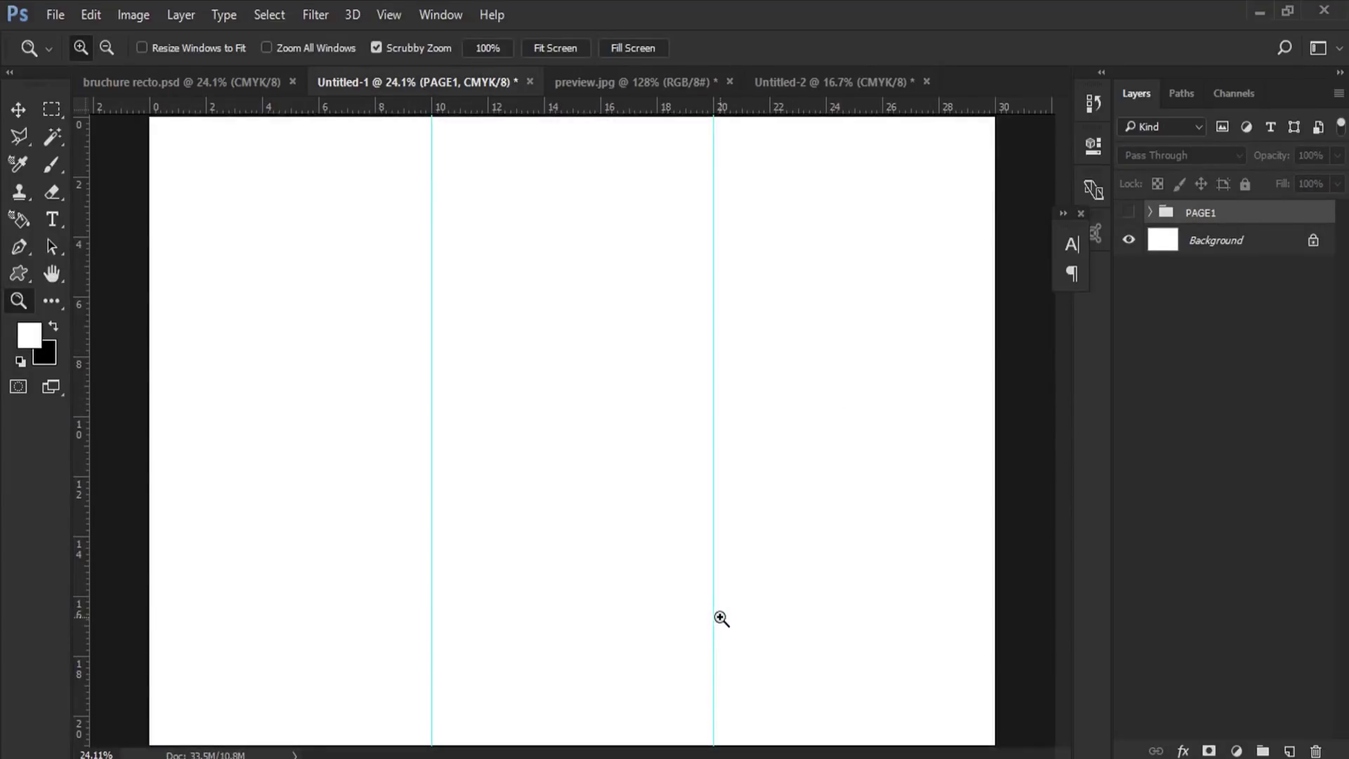
click(19, 246)
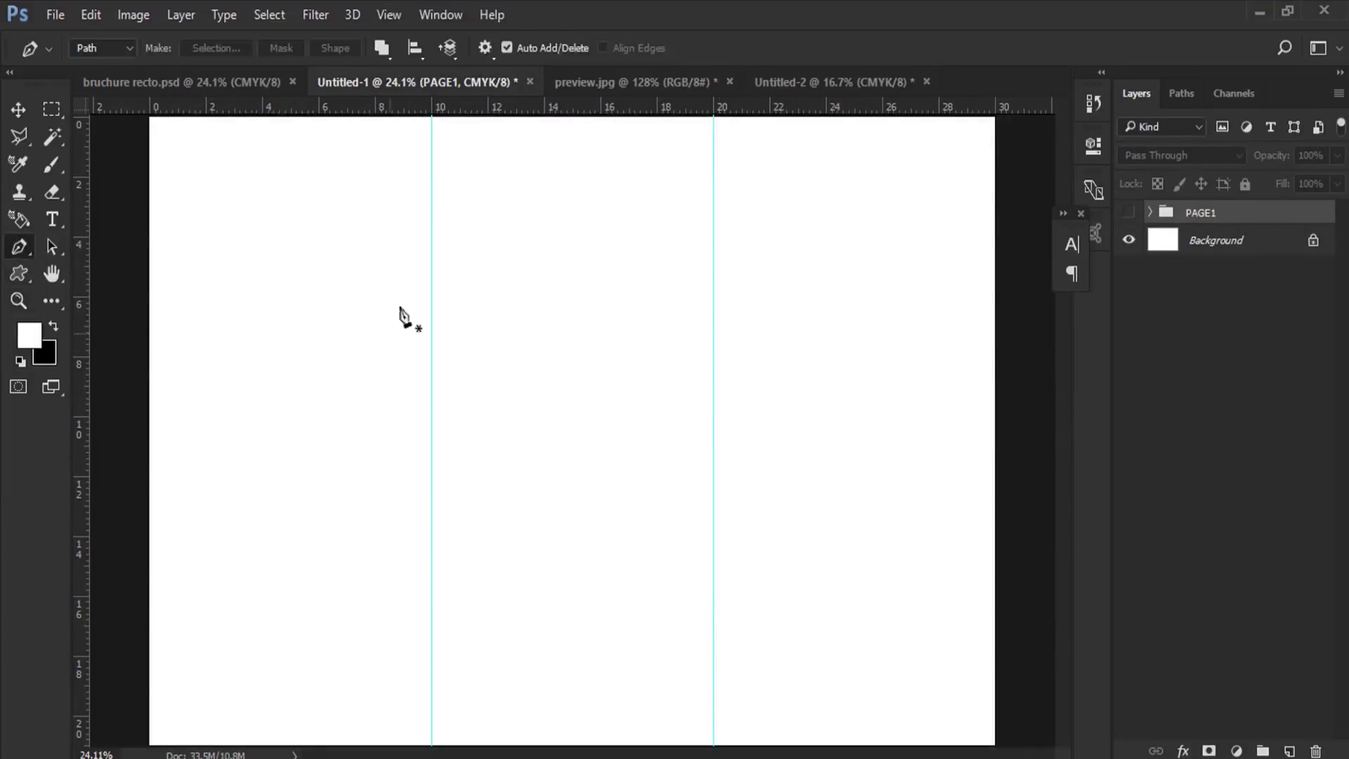
click(264, 86)
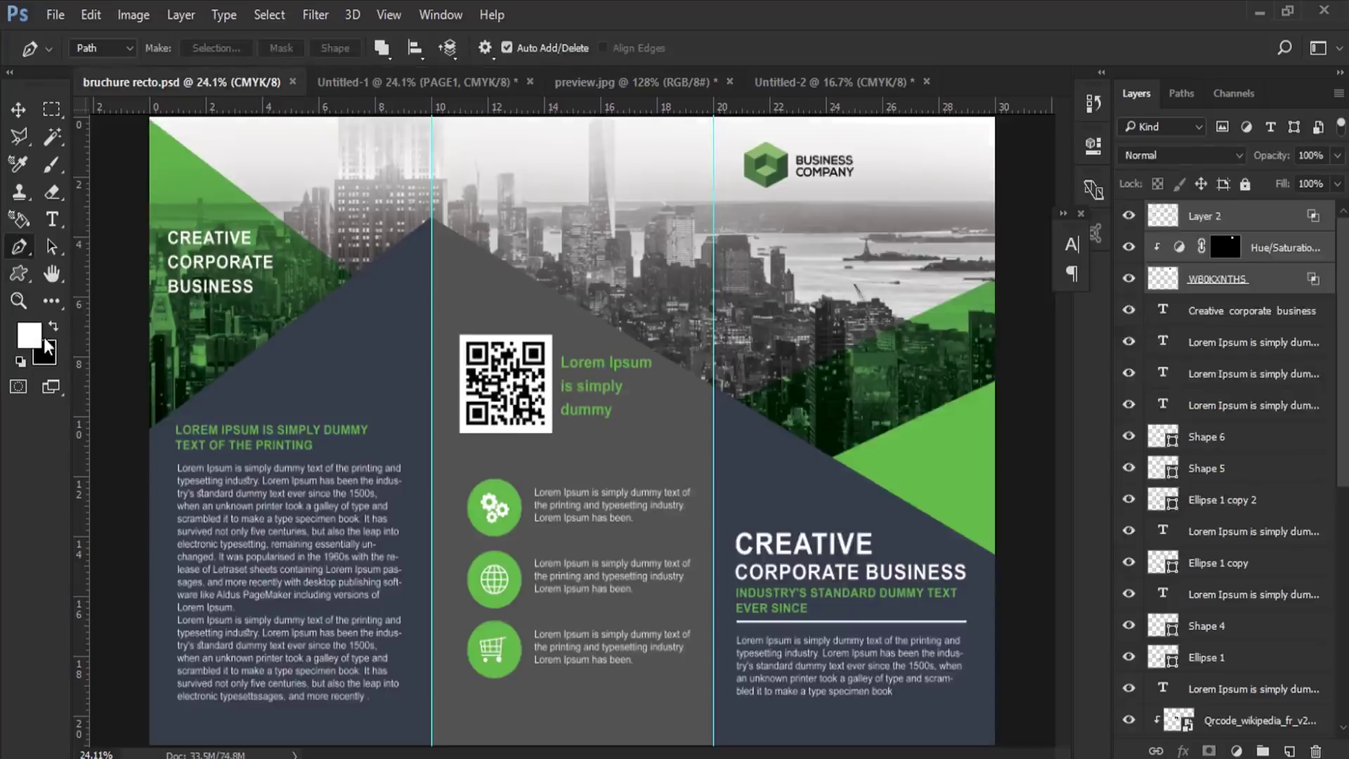
click(29, 335)
click(656, 434)
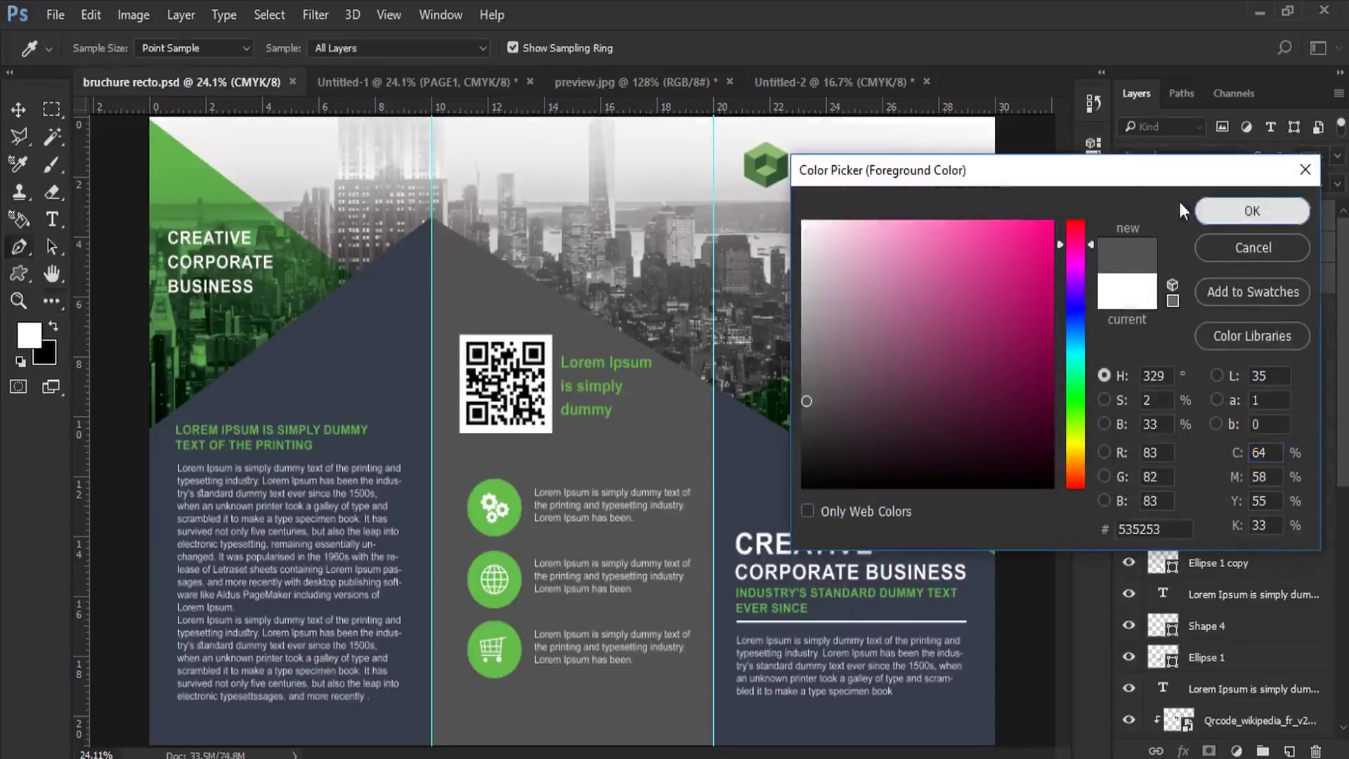
click(1250, 212)
click(449, 82)
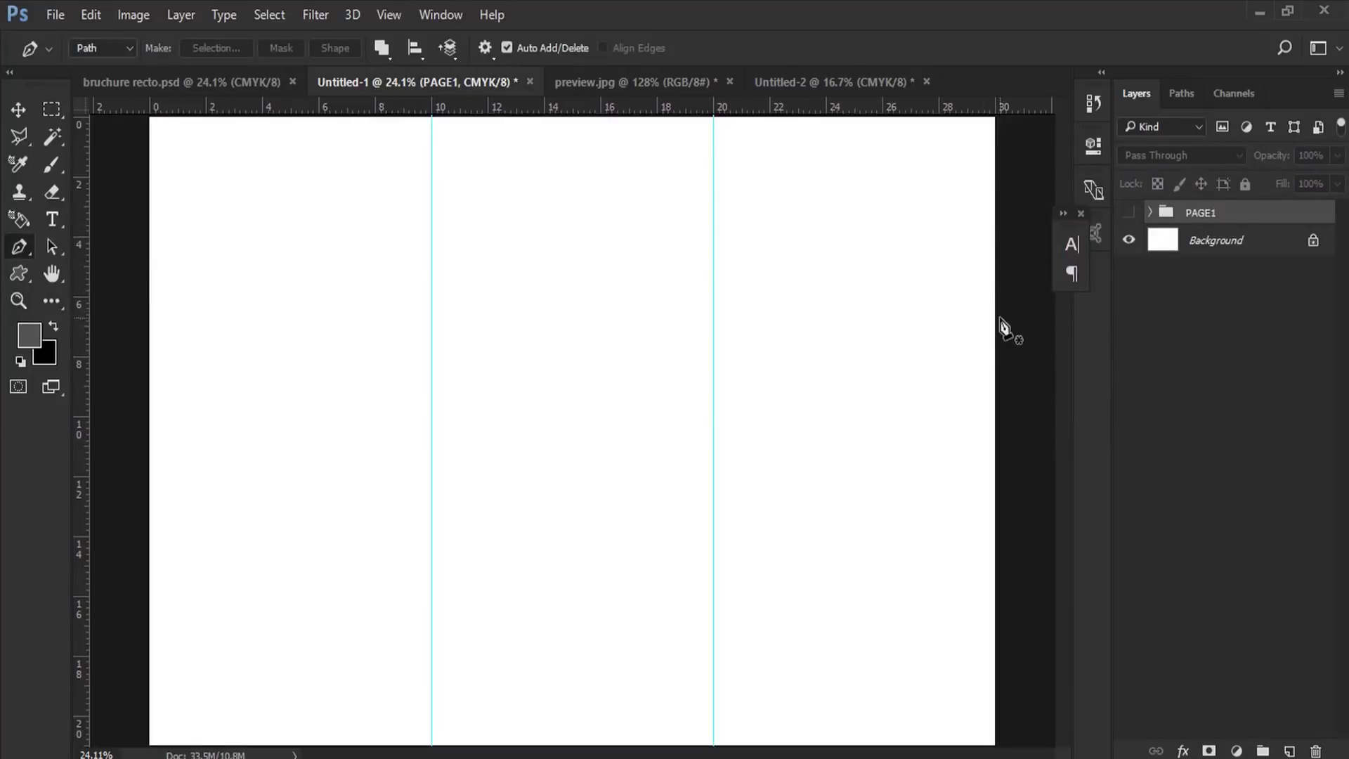
Pen a closed path with a slanted top edge over the back side's right panel.
click(1001, 294)
click(713, 410)
click(713, 746)
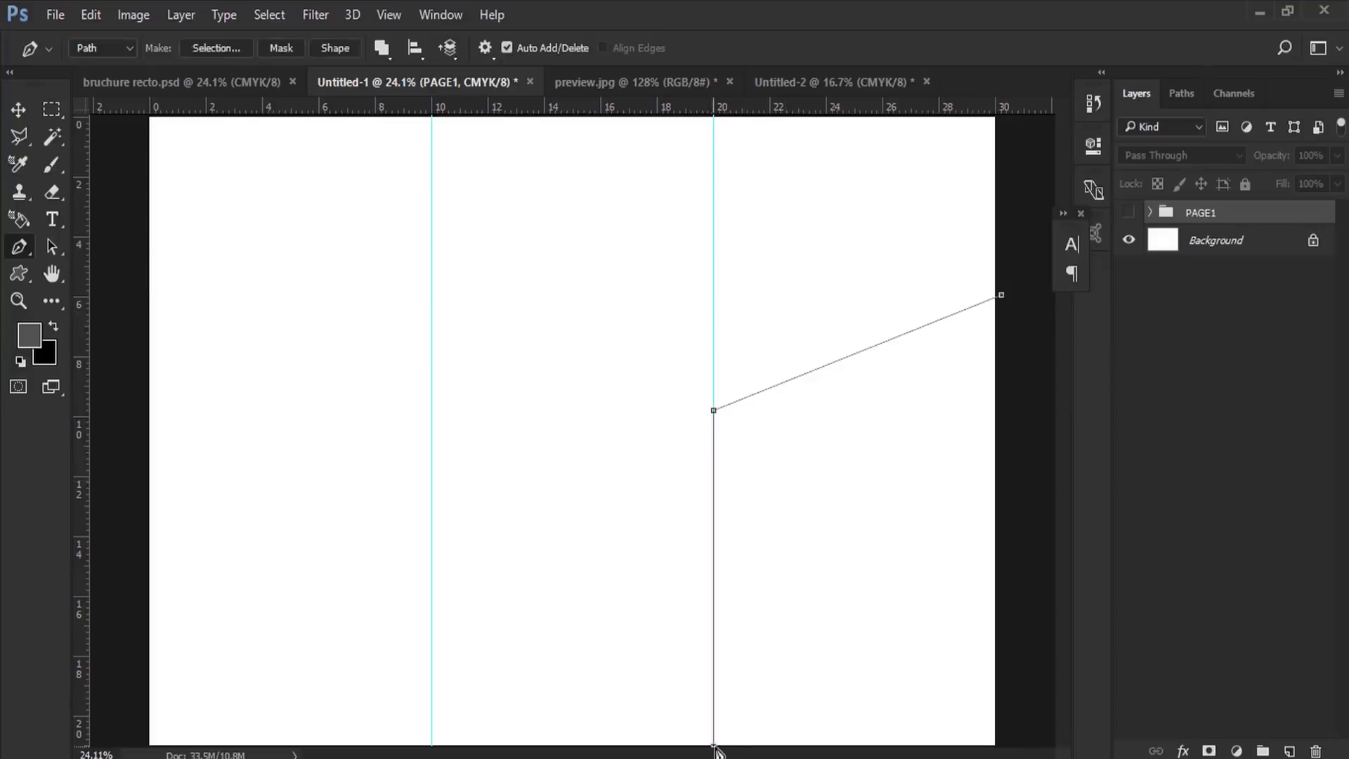
click(18, 301)
drag(919, 602, 794, 503)
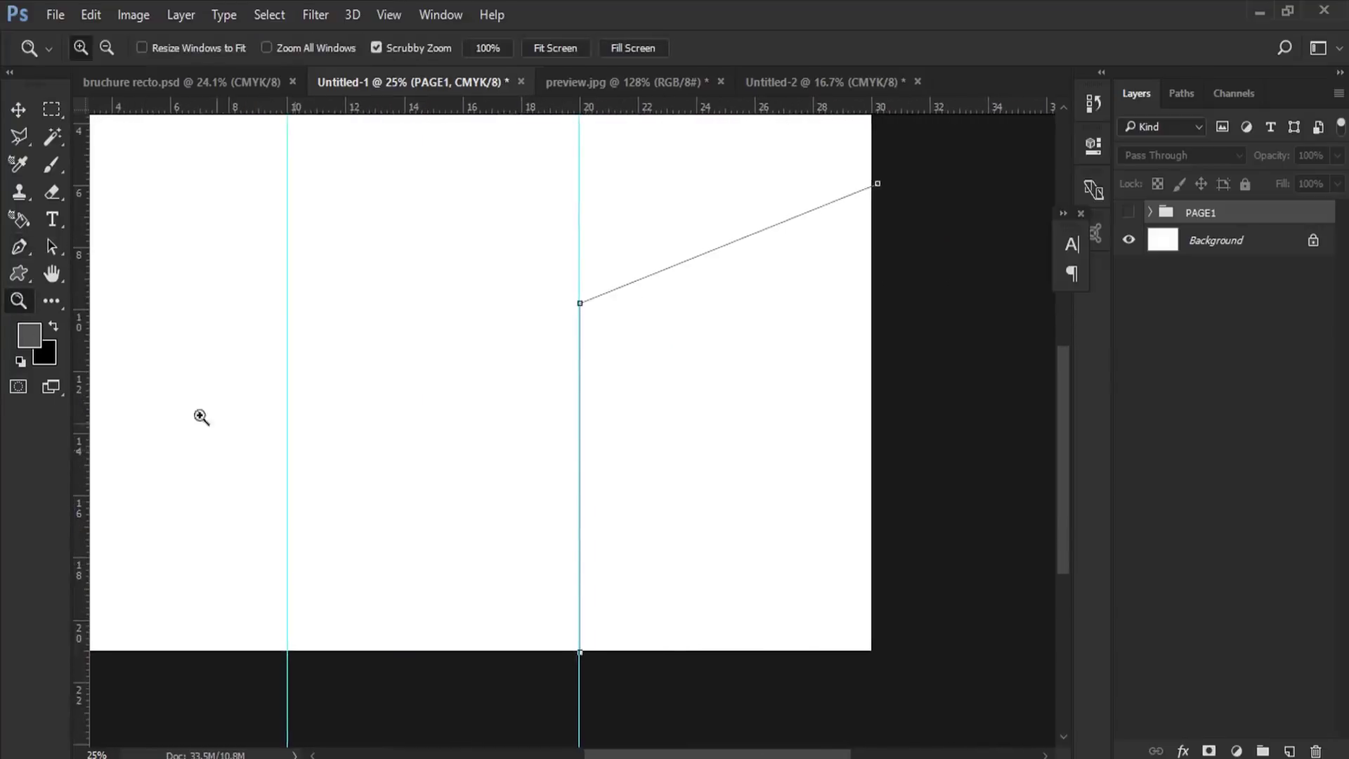
click(19, 247)
click(873, 691)
click(914, 652)
click(877, 184)
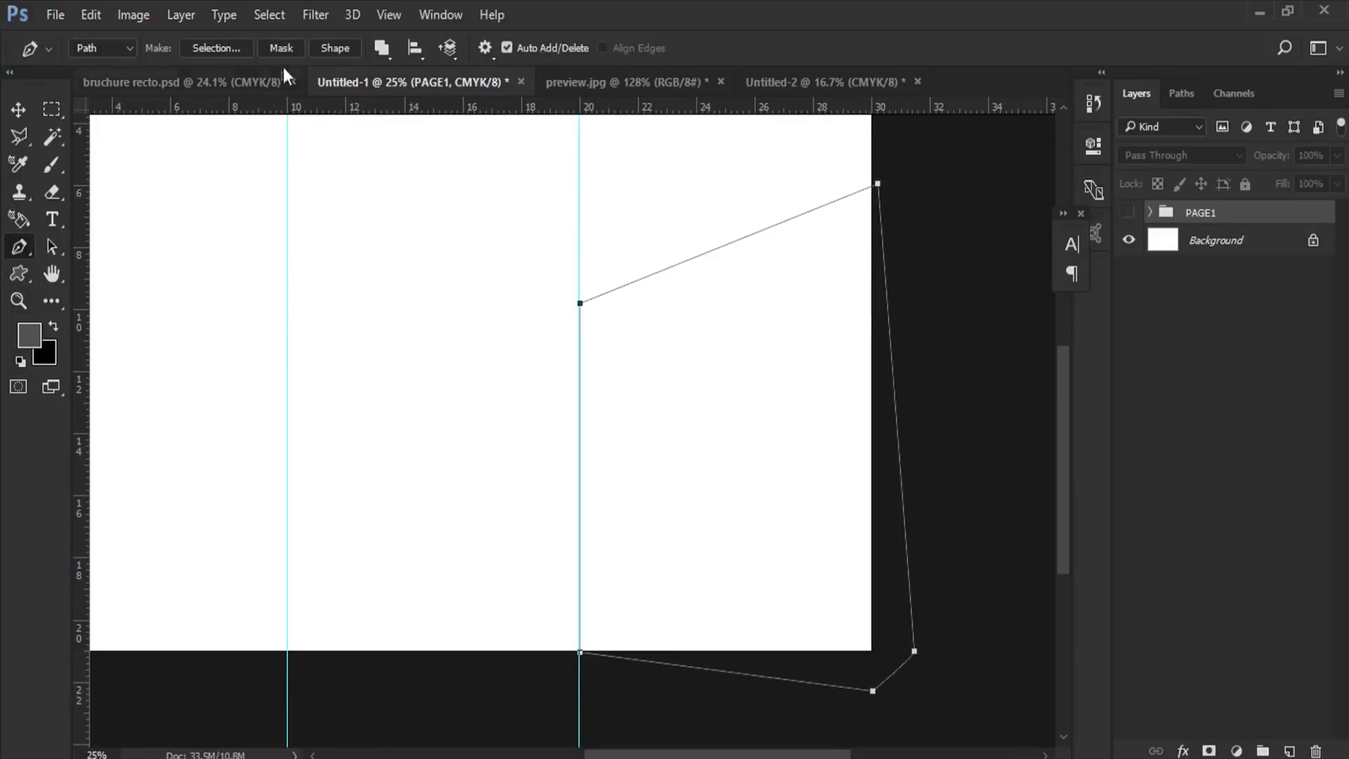
Convert the path into a dark grey shape, fit the page on screen, and select the PAGE1 group.
click(347, 51)
scroll(605, 367, up, 2)
scroll(608, 366, up, 1)
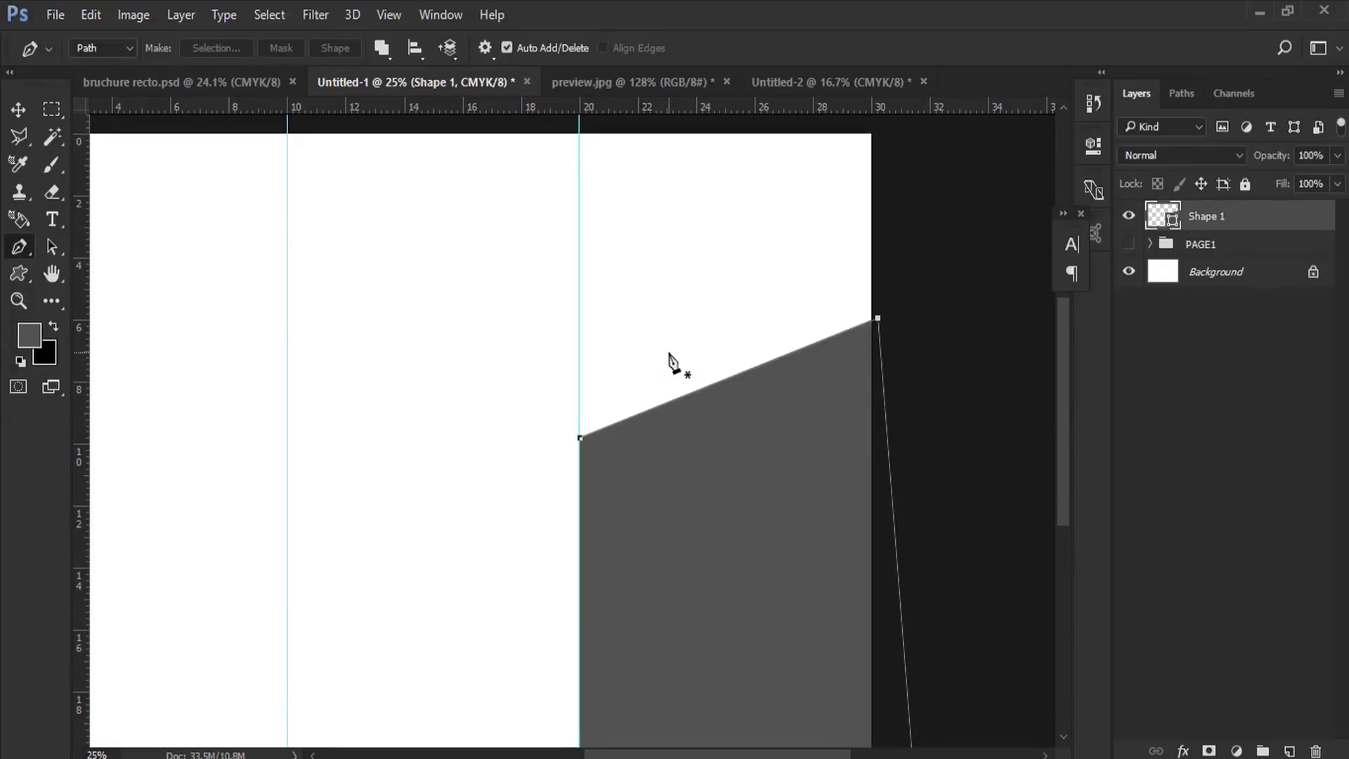
click(390, 14)
click(555, 198)
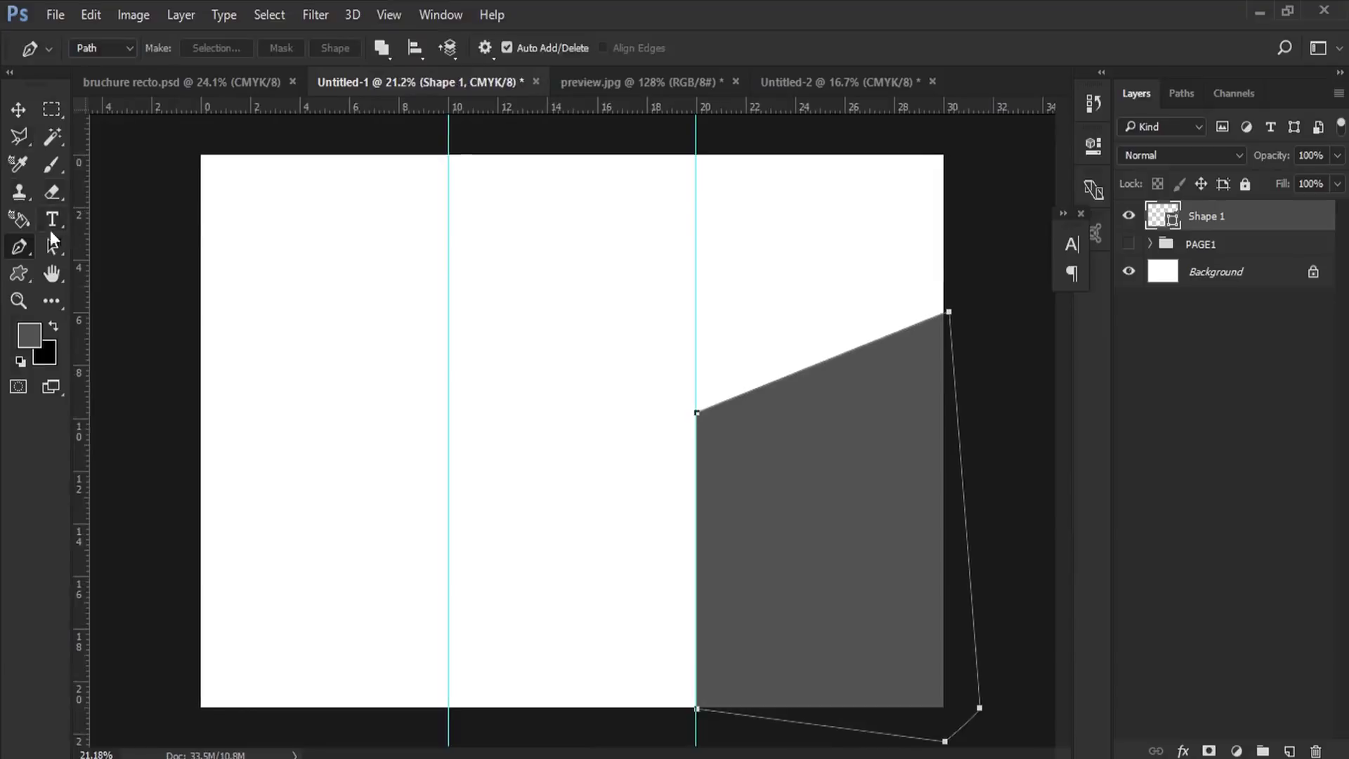
click(1251, 253)
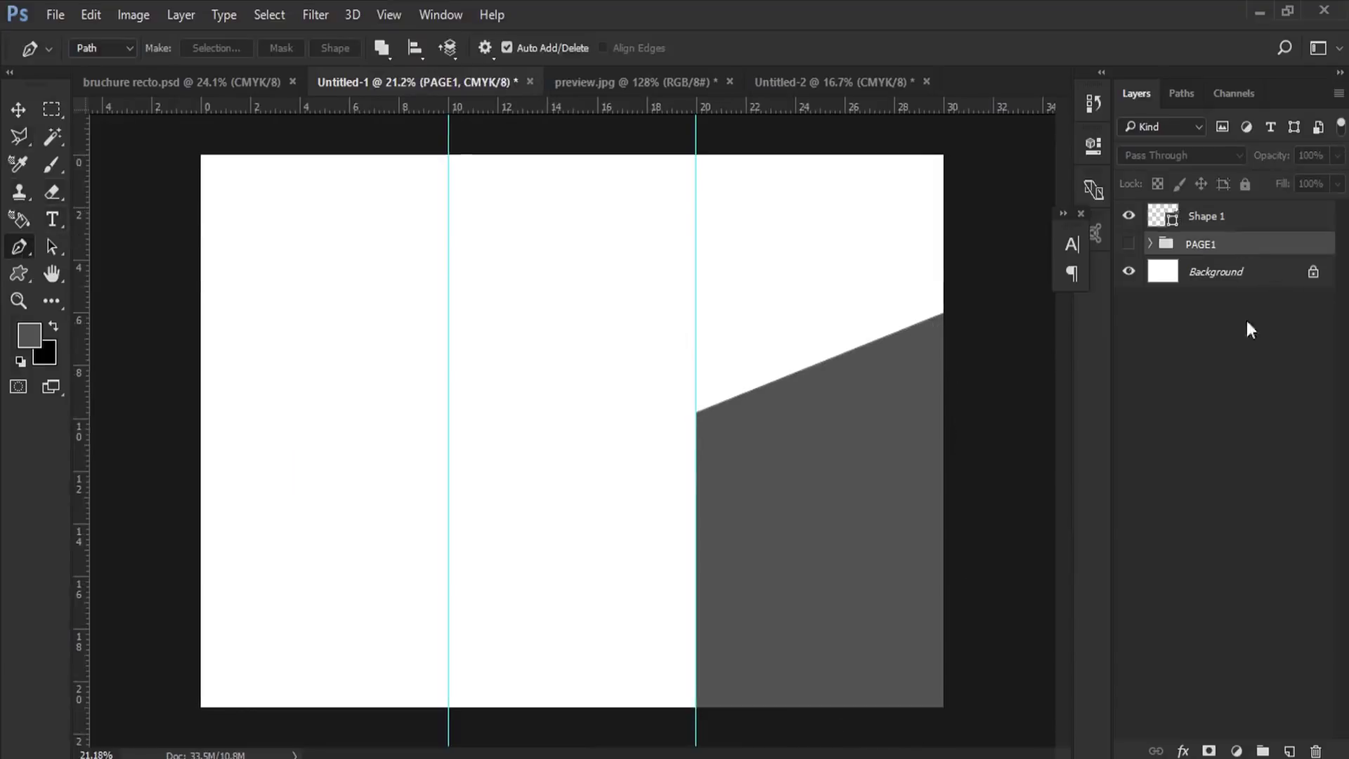
On a new layer, pen a slanted four-point path across the left and middle panels as a shape.
click(1291, 750)
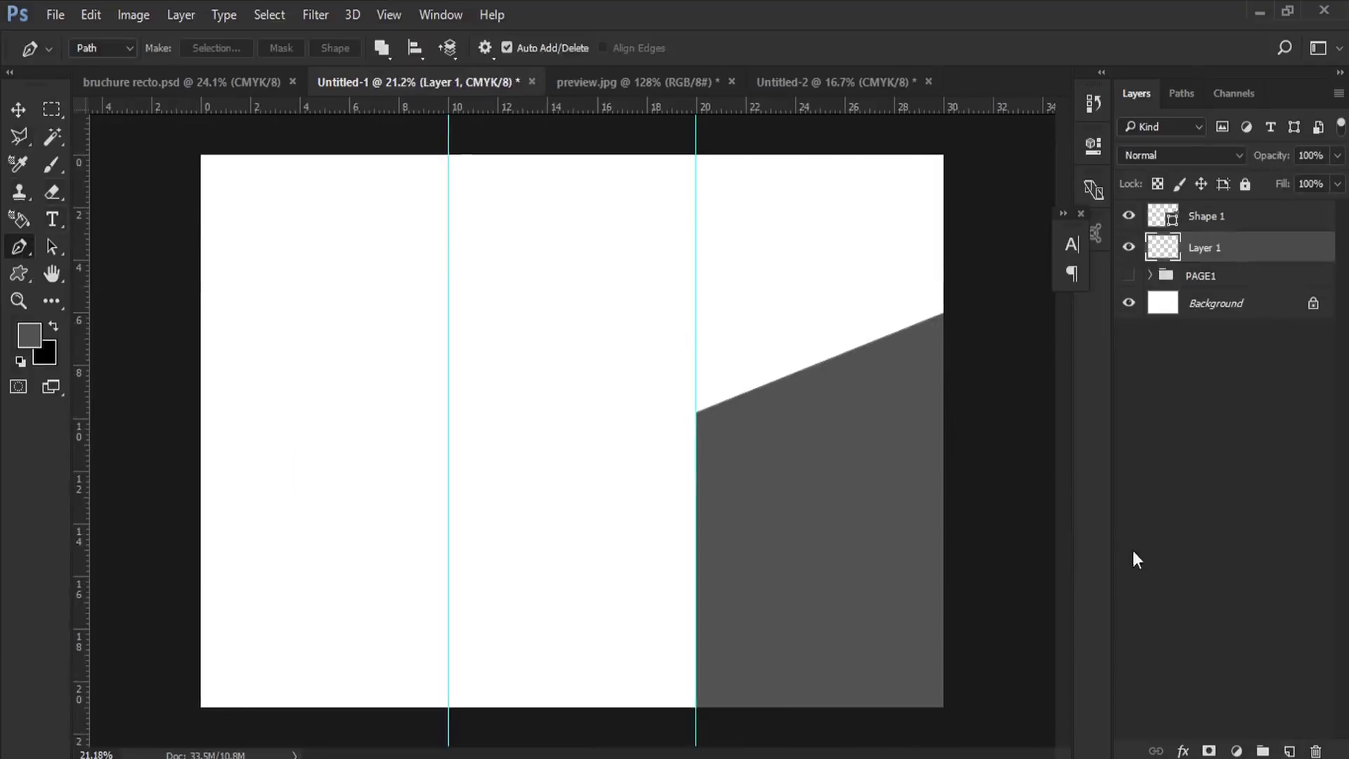
click(696, 451)
click(181, 572)
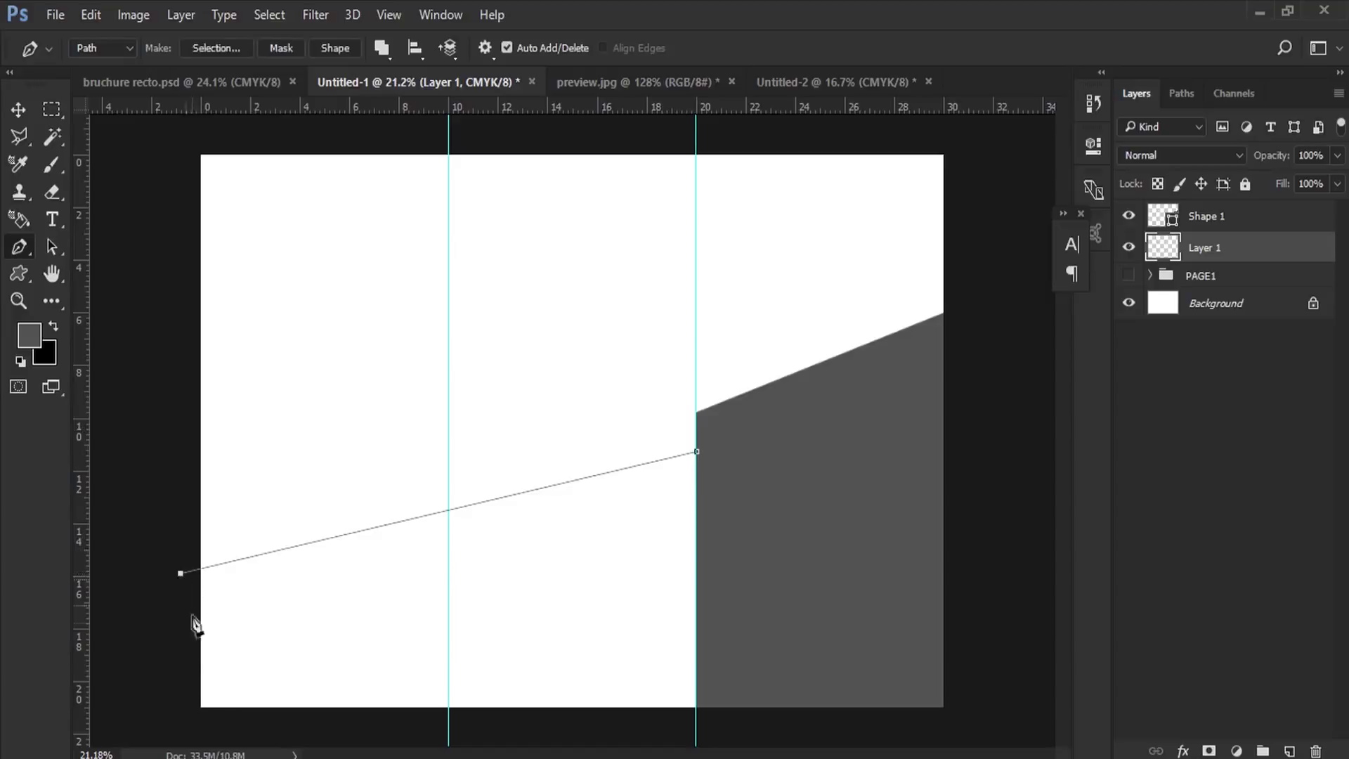
click(190, 718)
click(696, 721)
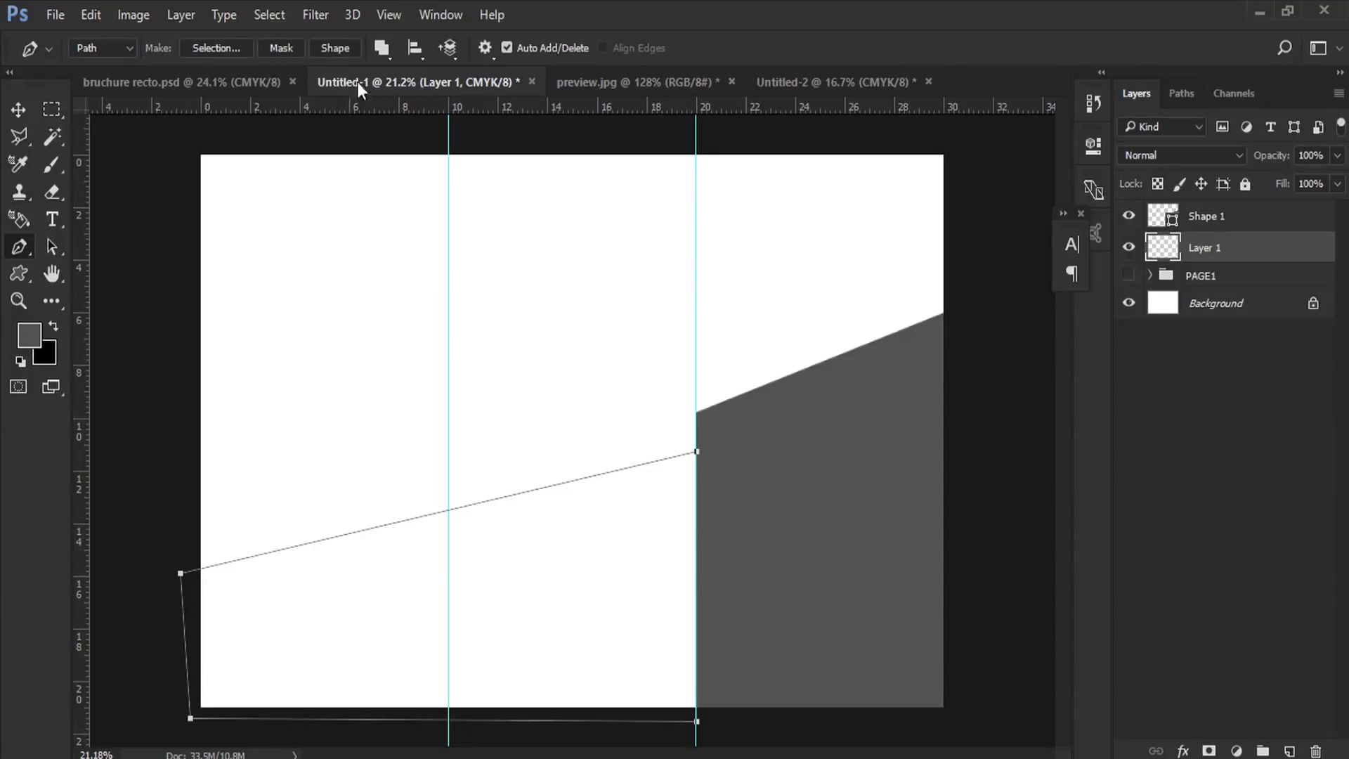
click(335, 48)
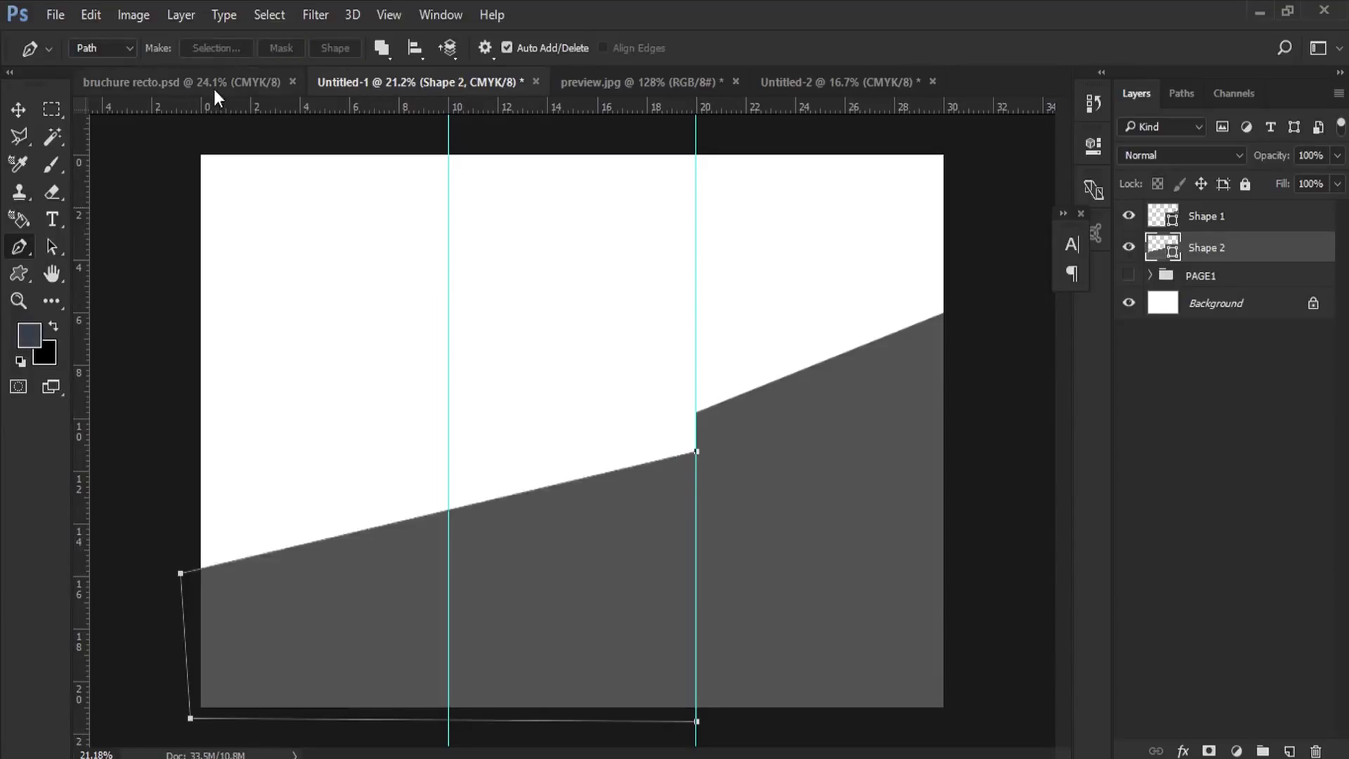
Sample the dark blue-grey from the finished brochure as the foreground colour.
click(246, 82)
click(28, 335)
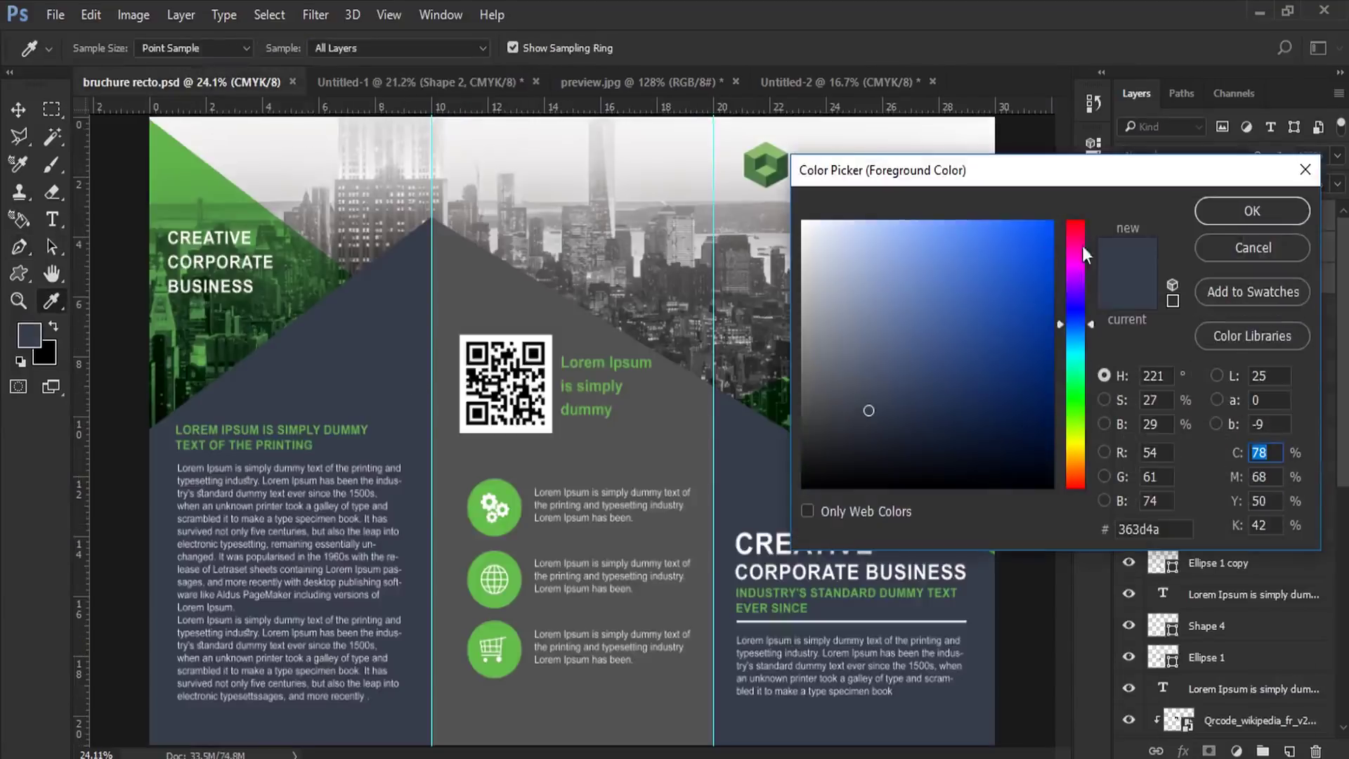
click(1229, 210)
key(p)
click(420, 82)
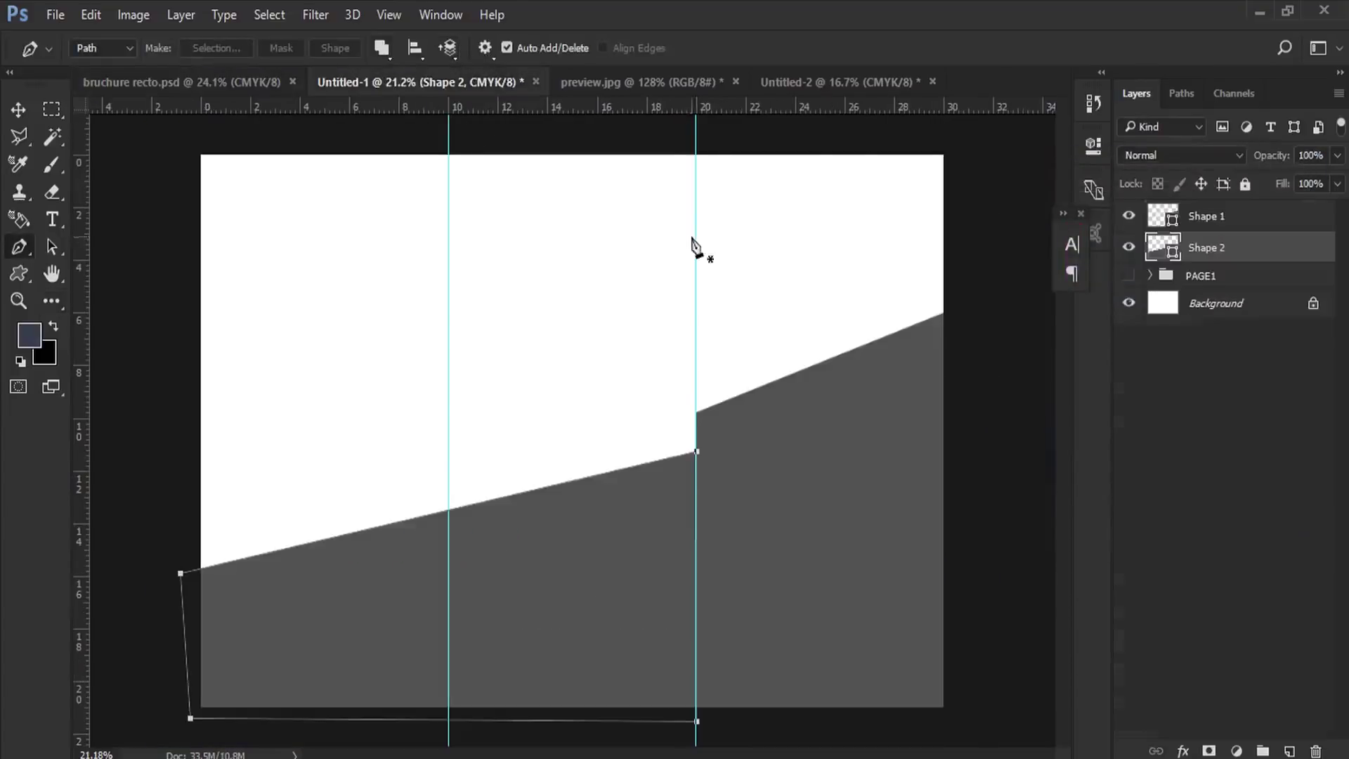
double_click(1163, 247)
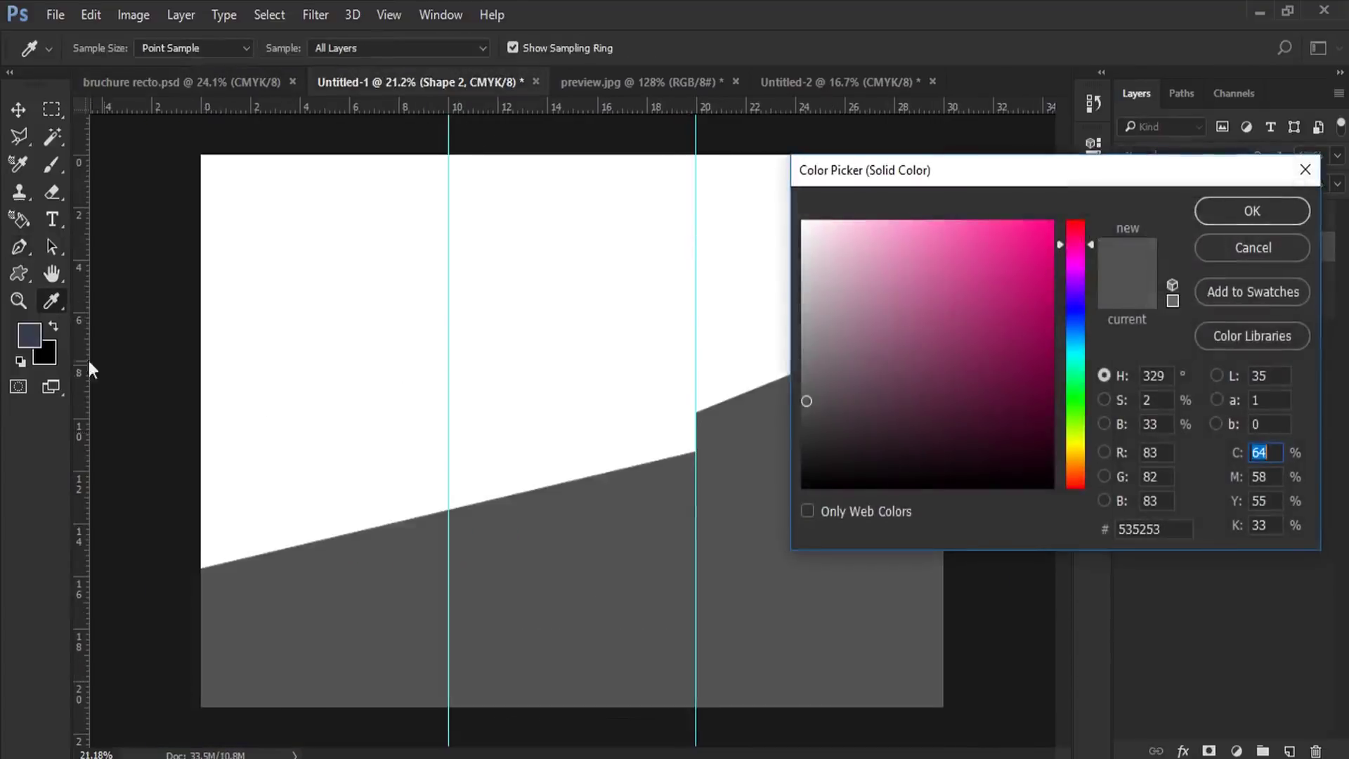
click(1289, 211)
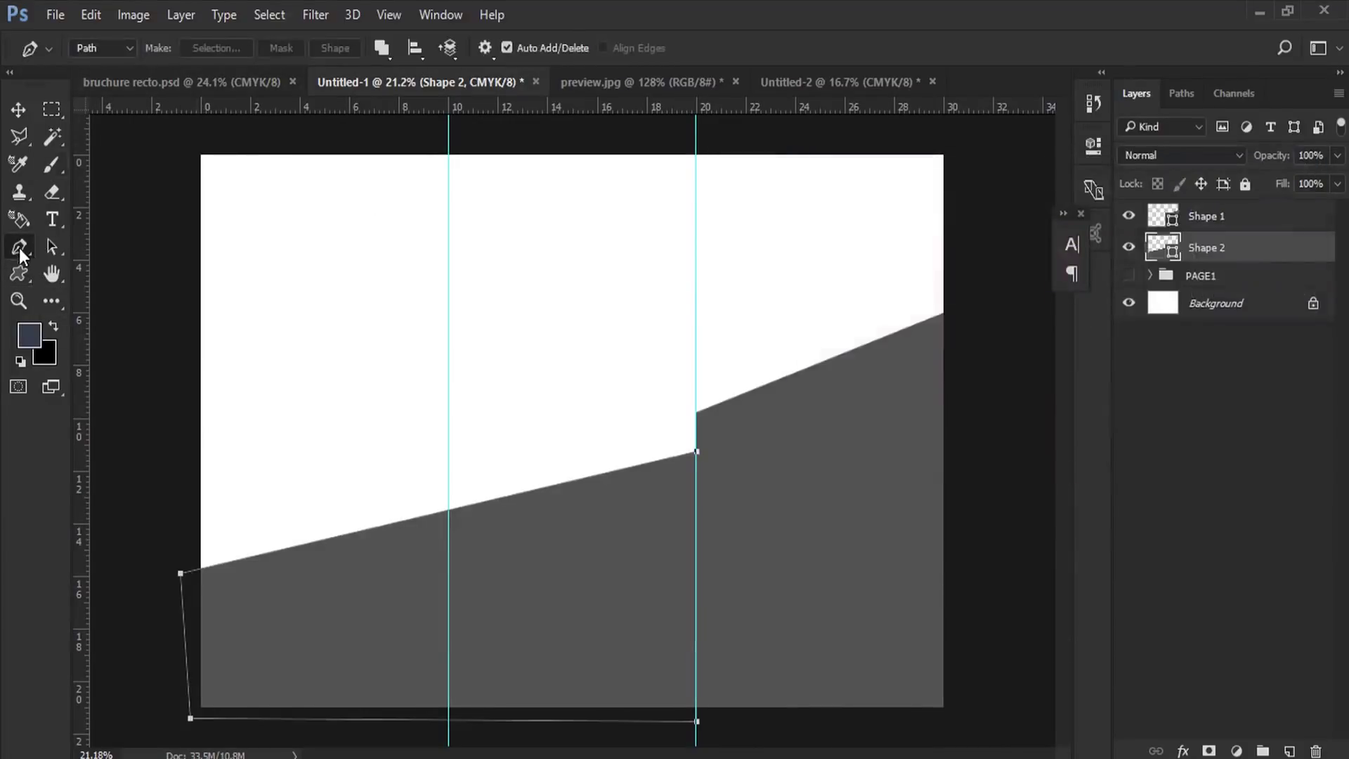
Fill Shape 2 with the recent dark blue-grey swatch, then select the PAGE1 group.
click(1205, 224)
click(1216, 257)
click(18, 273)
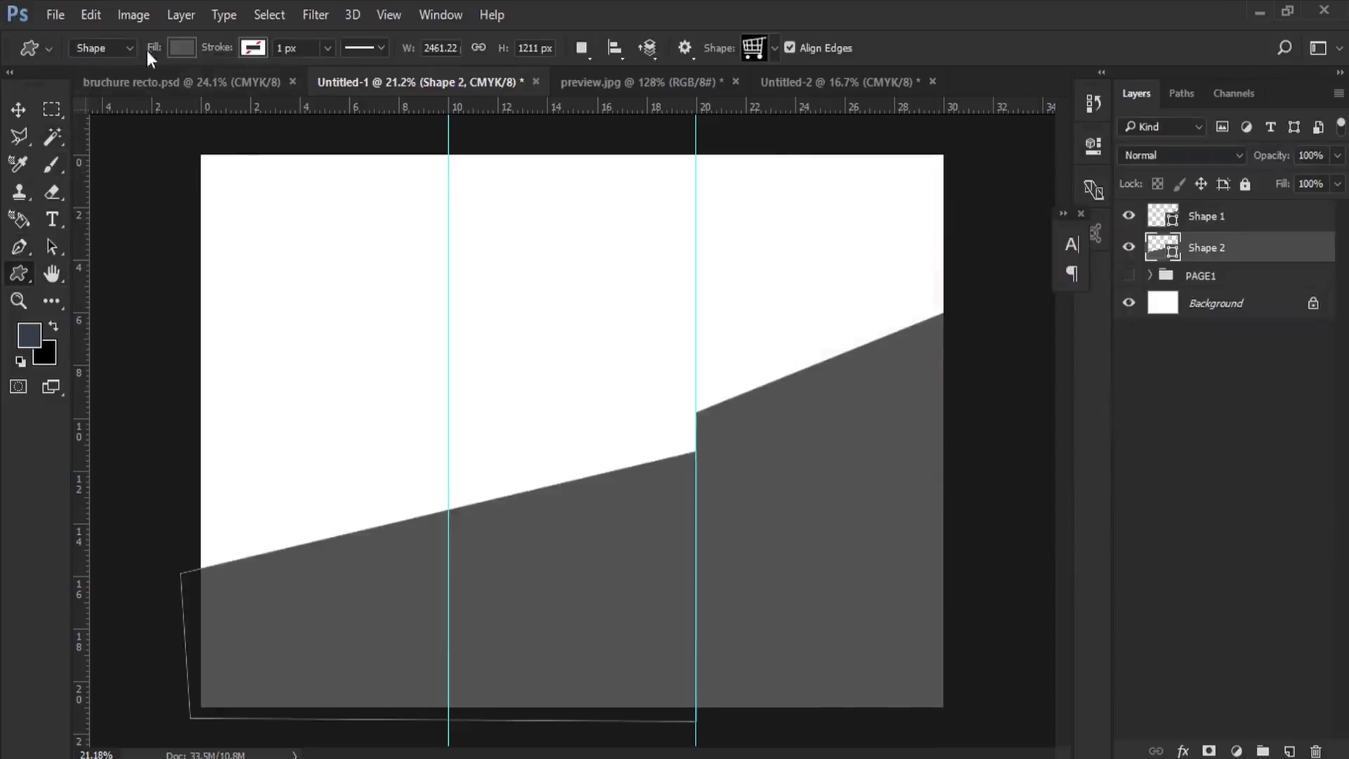
click(180, 48)
click(90, 158)
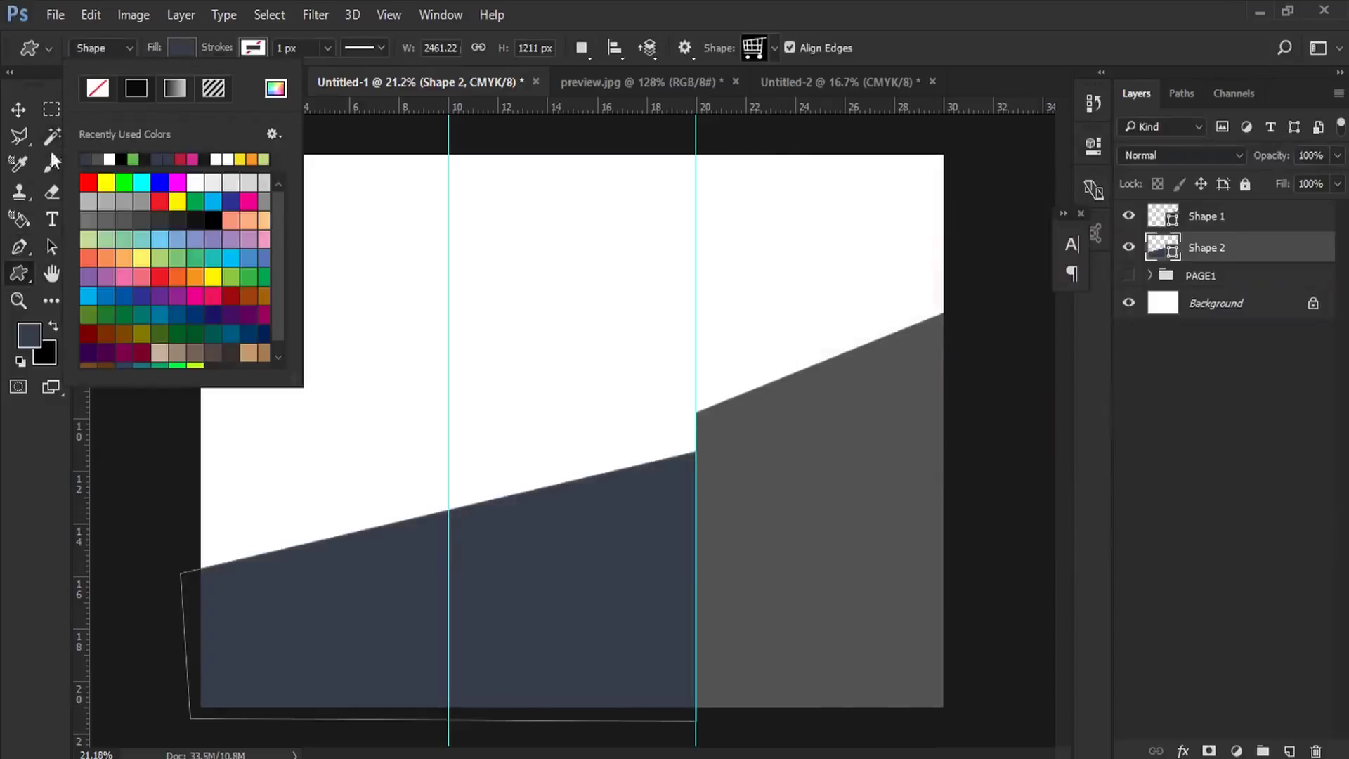
click(21, 111)
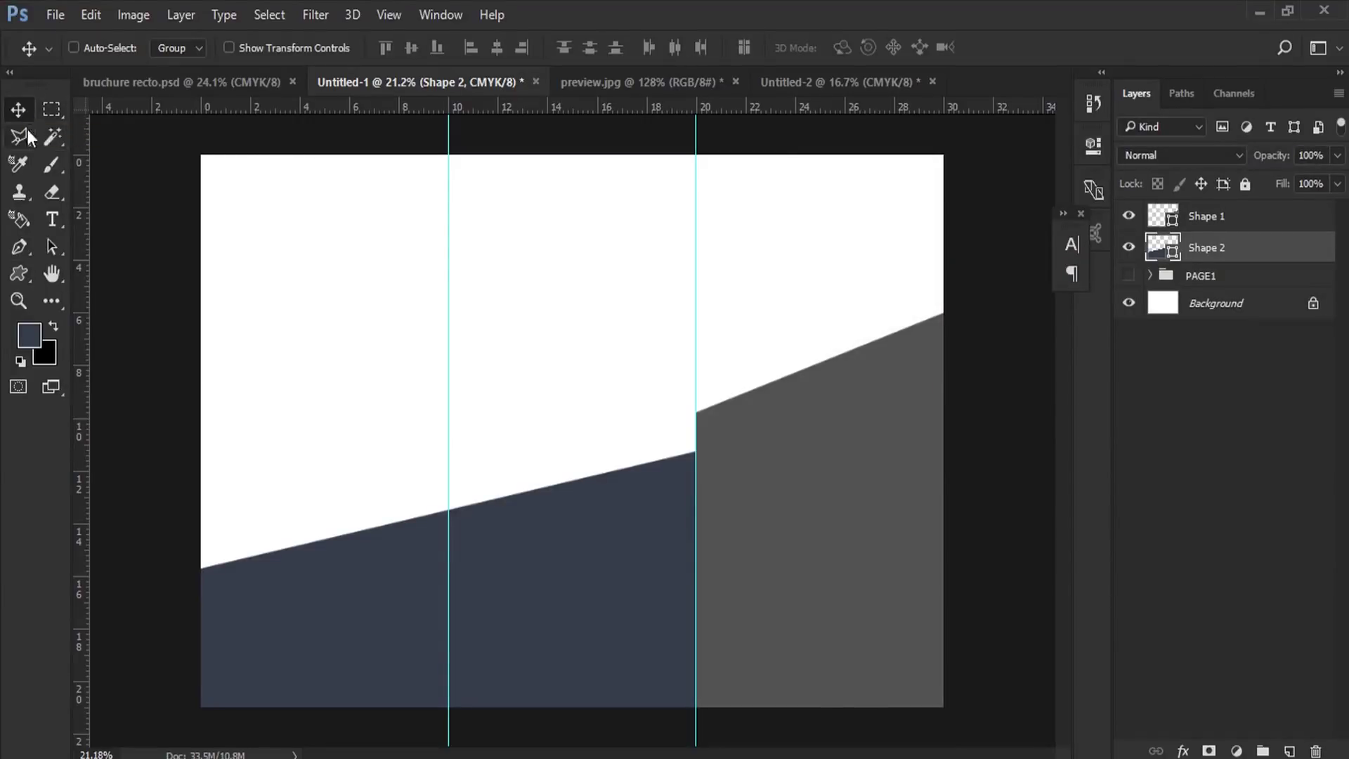
click(9, 251)
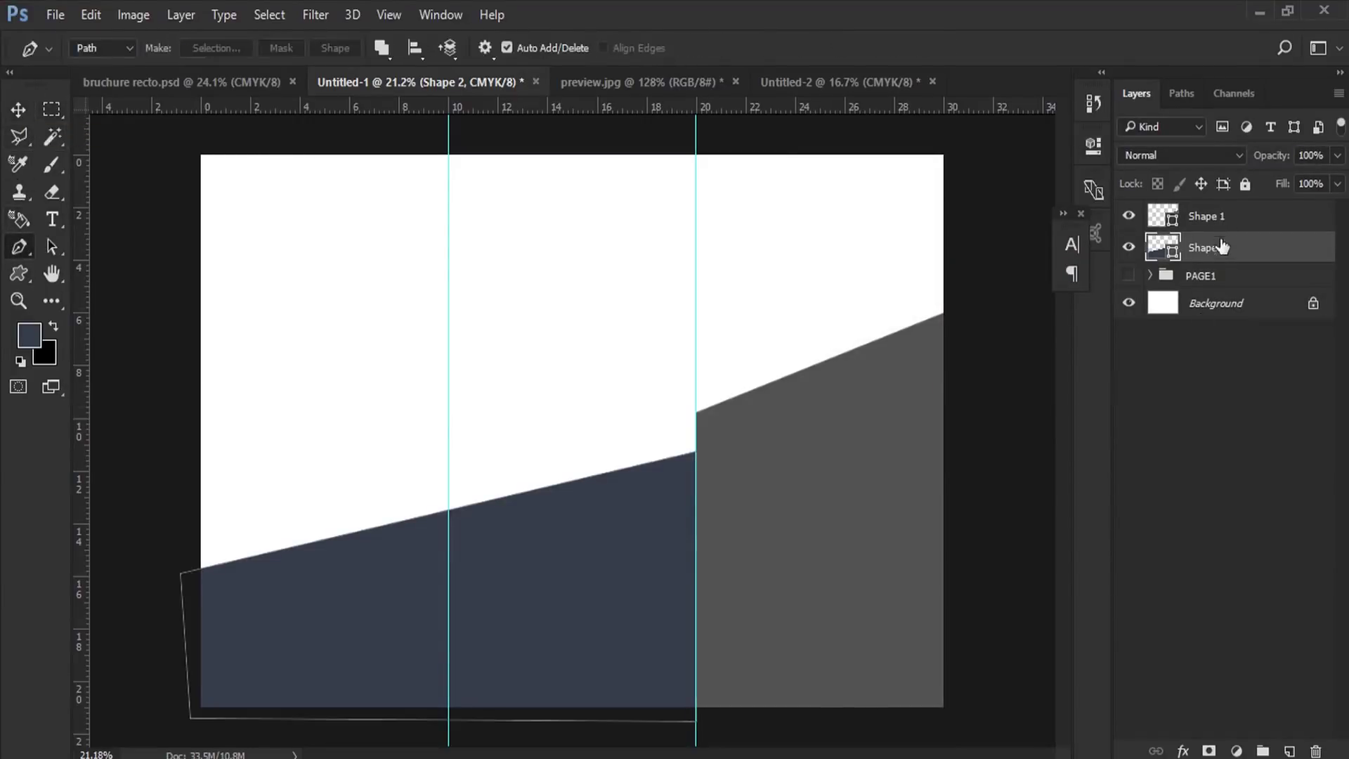
click(1226, 276)
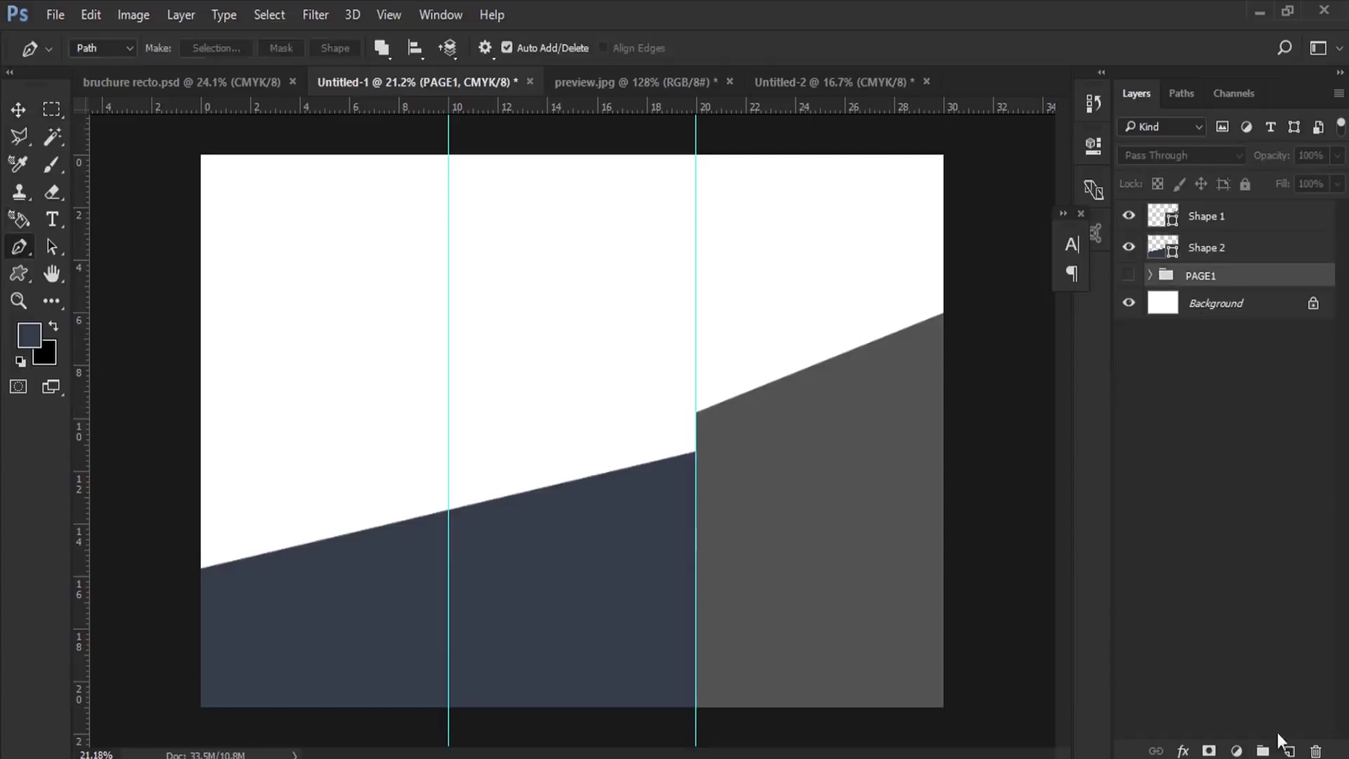
On a new layer, pen a triangle from the left page edge to the navy shape's edge as a shape.
click(1288, 749)
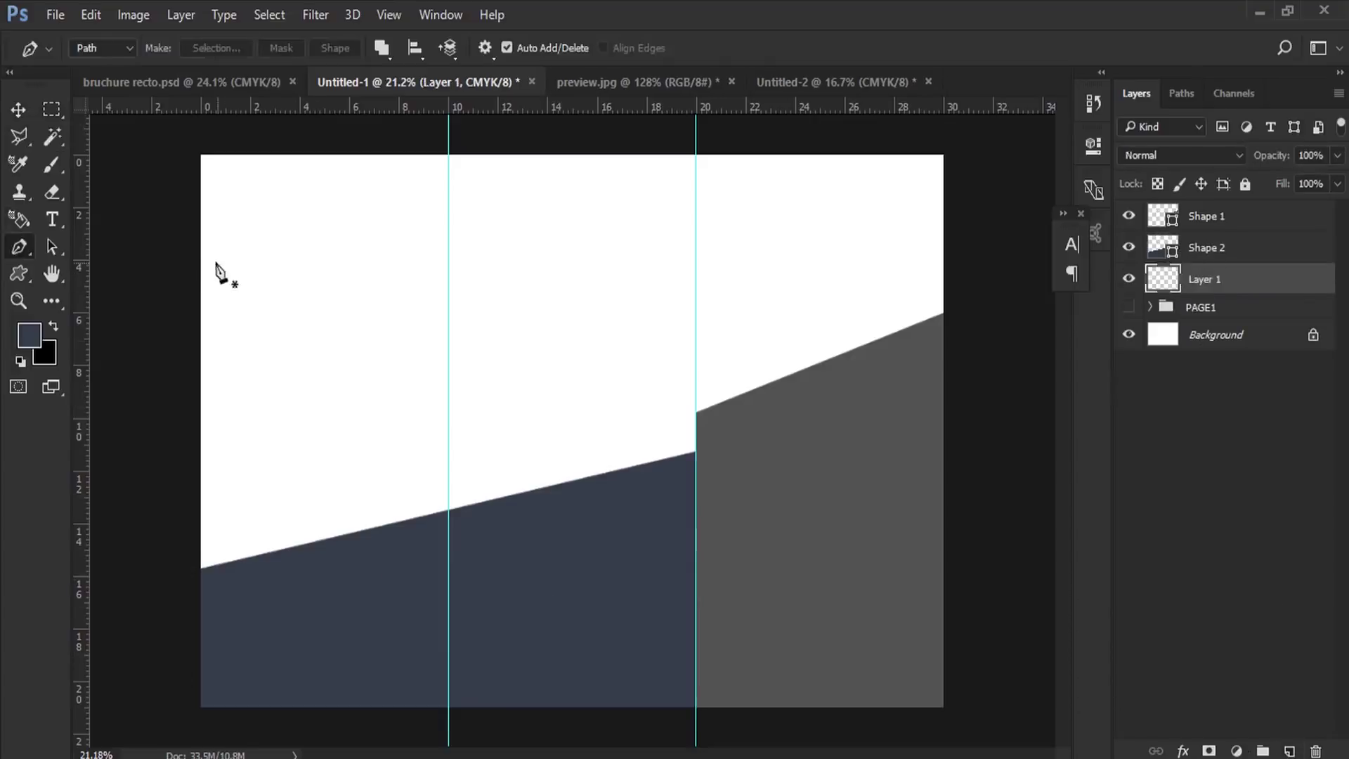
click(185, 268)
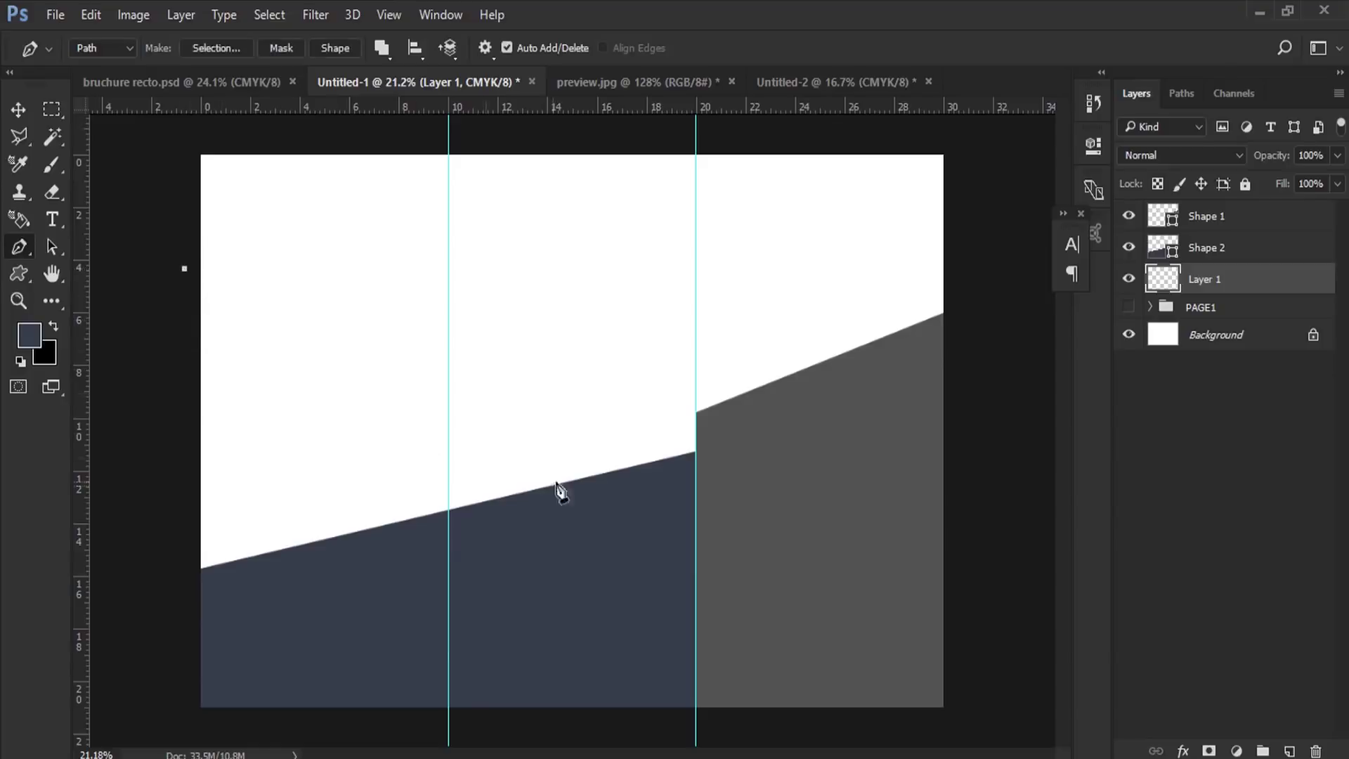
click(602, 492)
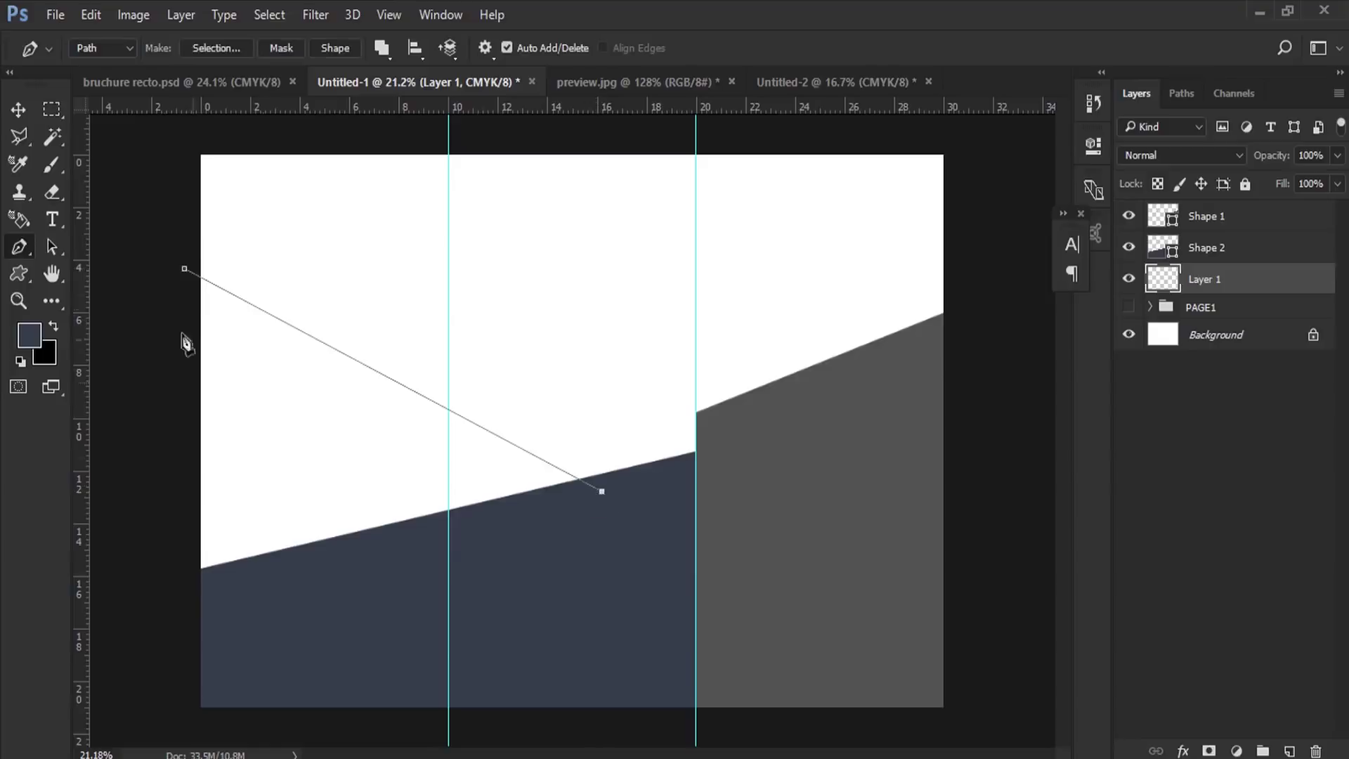
click(184, 269)
drag(184, 267, 181, 249)
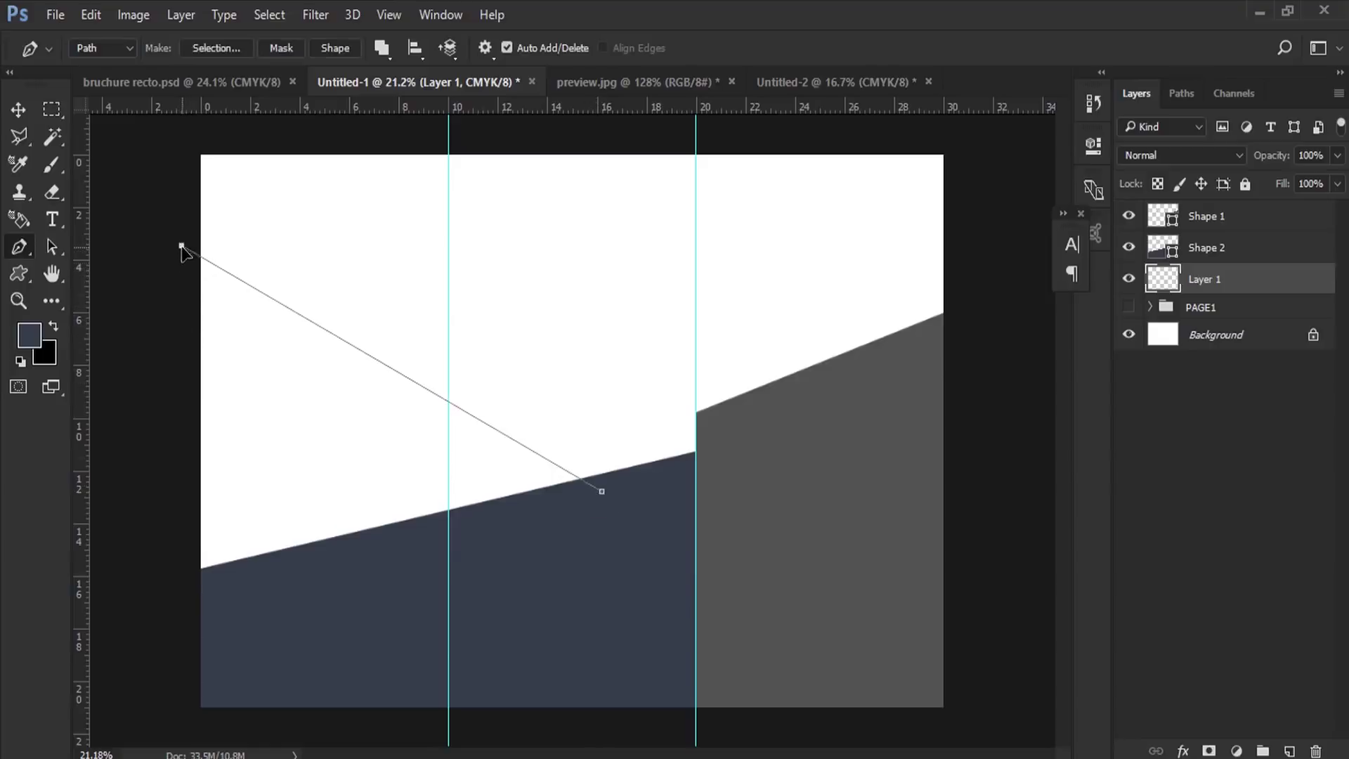
click(181, 602)
click(181, 246)
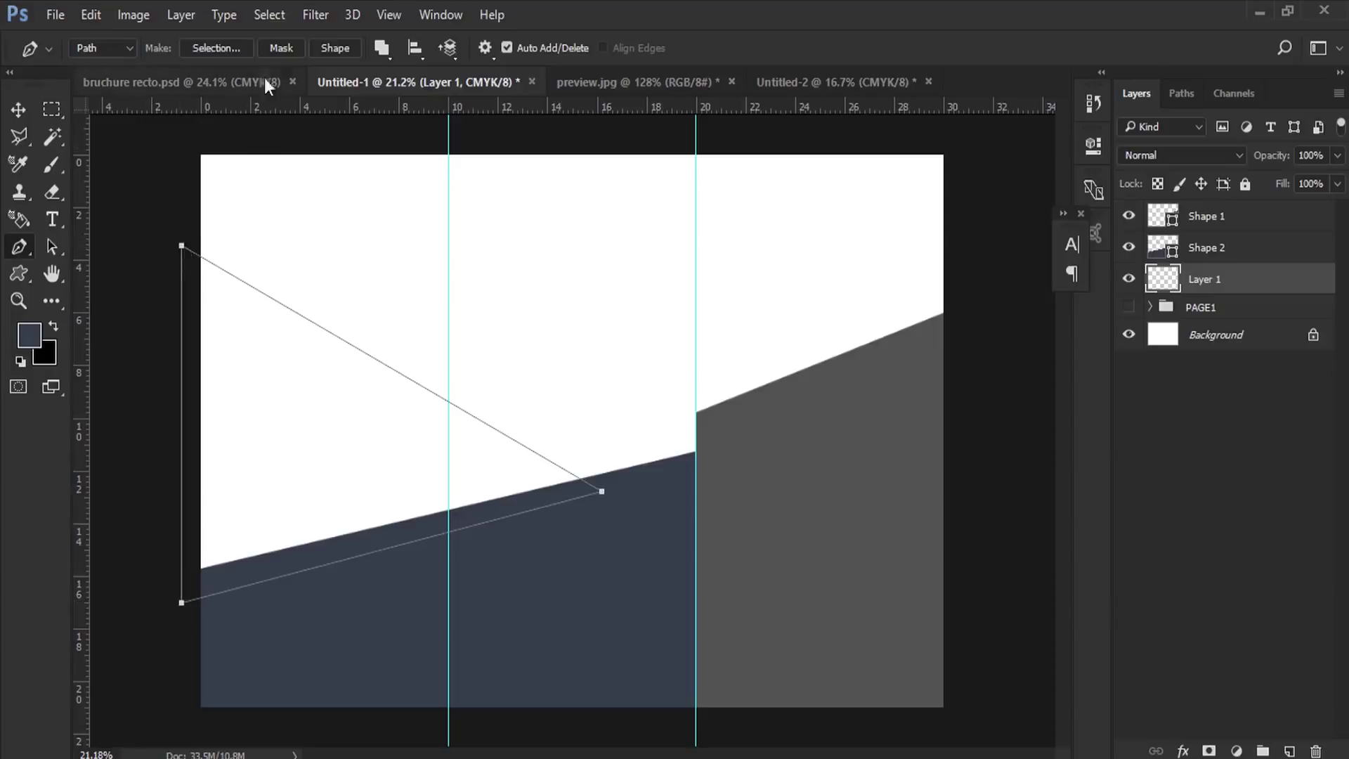
click(335, 48)
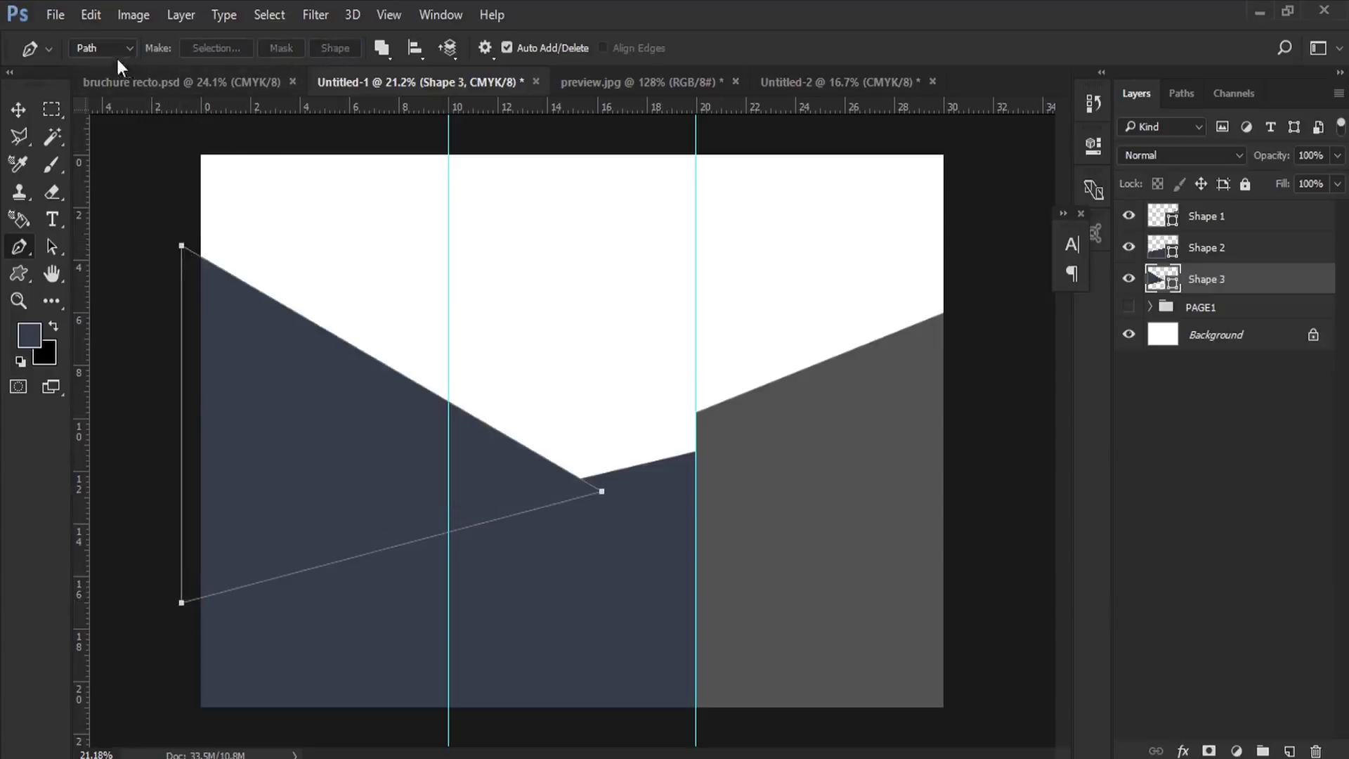
Fill the triangle shape with light grey from the options bar.
click(29, 273)
click(181, 49)
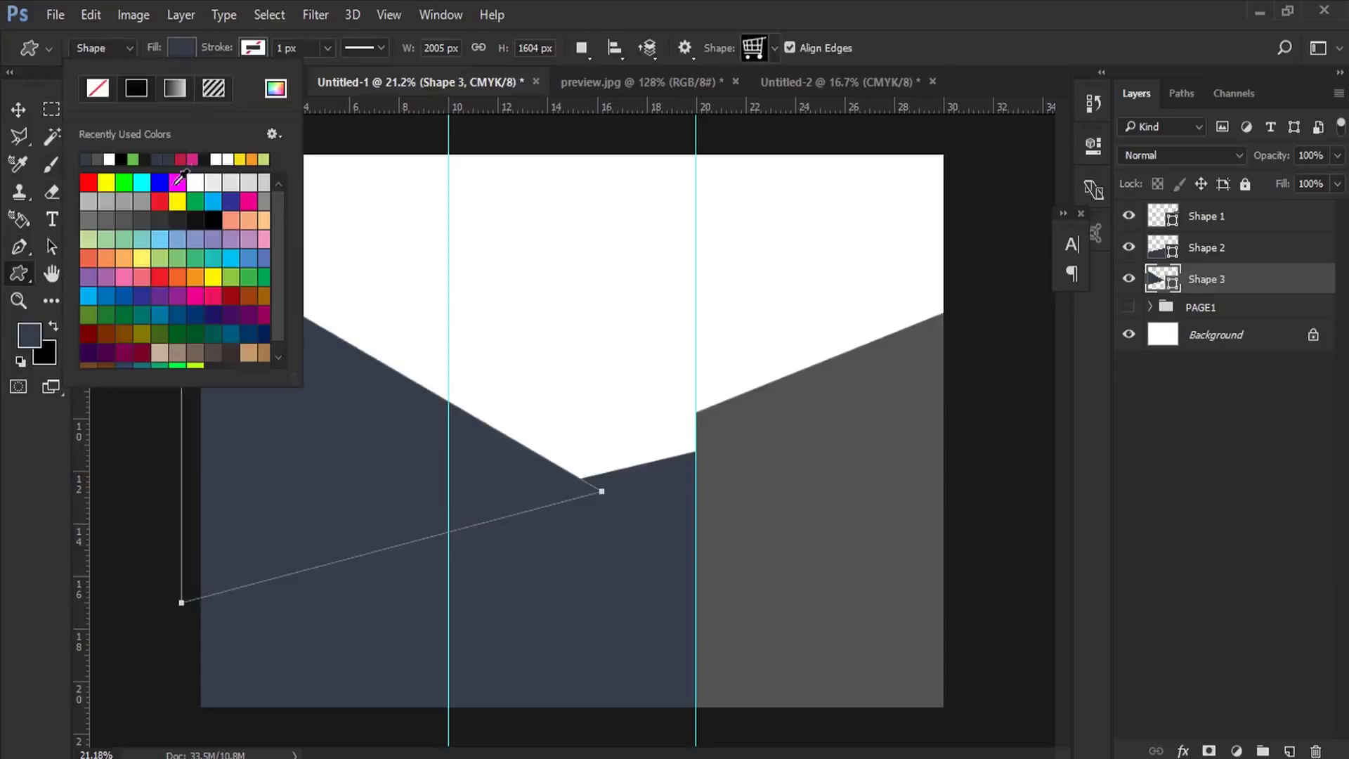
click(211, 182)
click(624, 10)
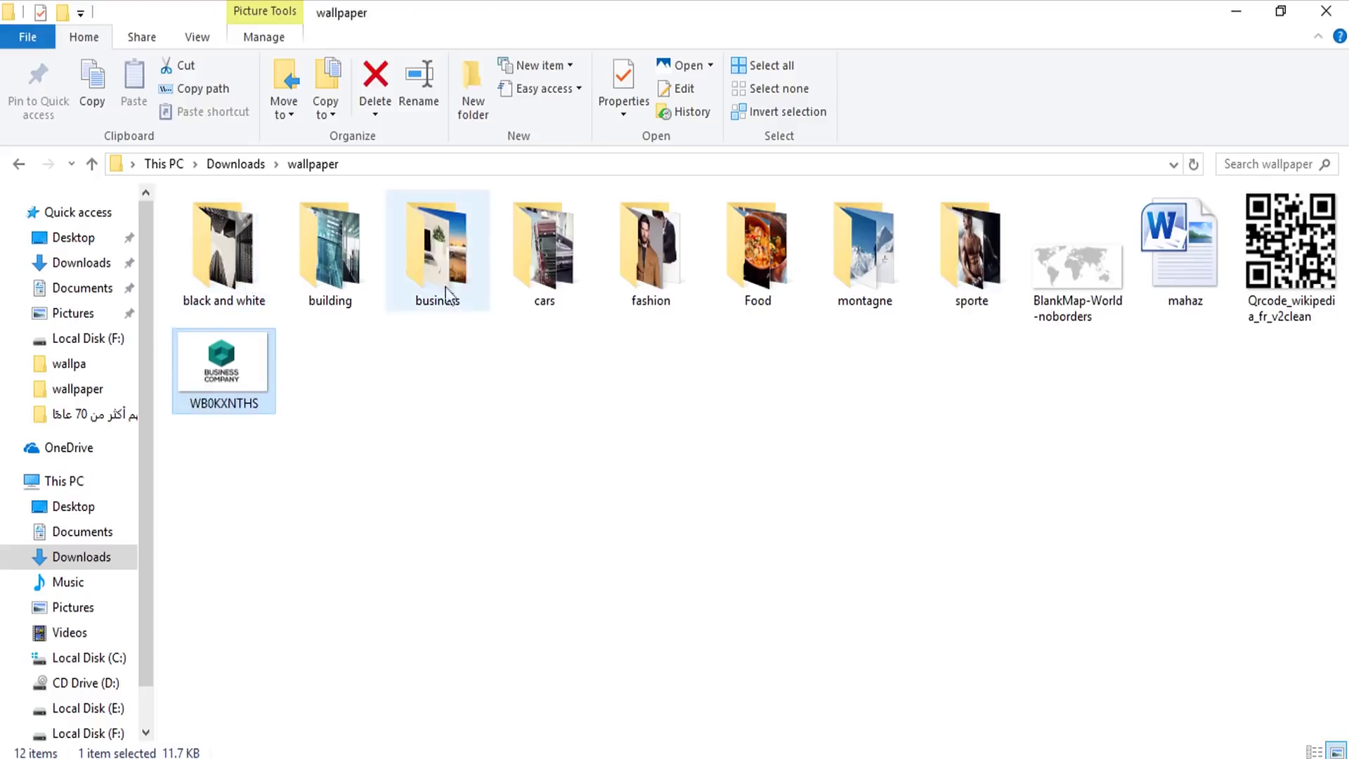
Open the business folder and drag photo m (5) onto the Photoshop brochure.
double_click(441, 253)
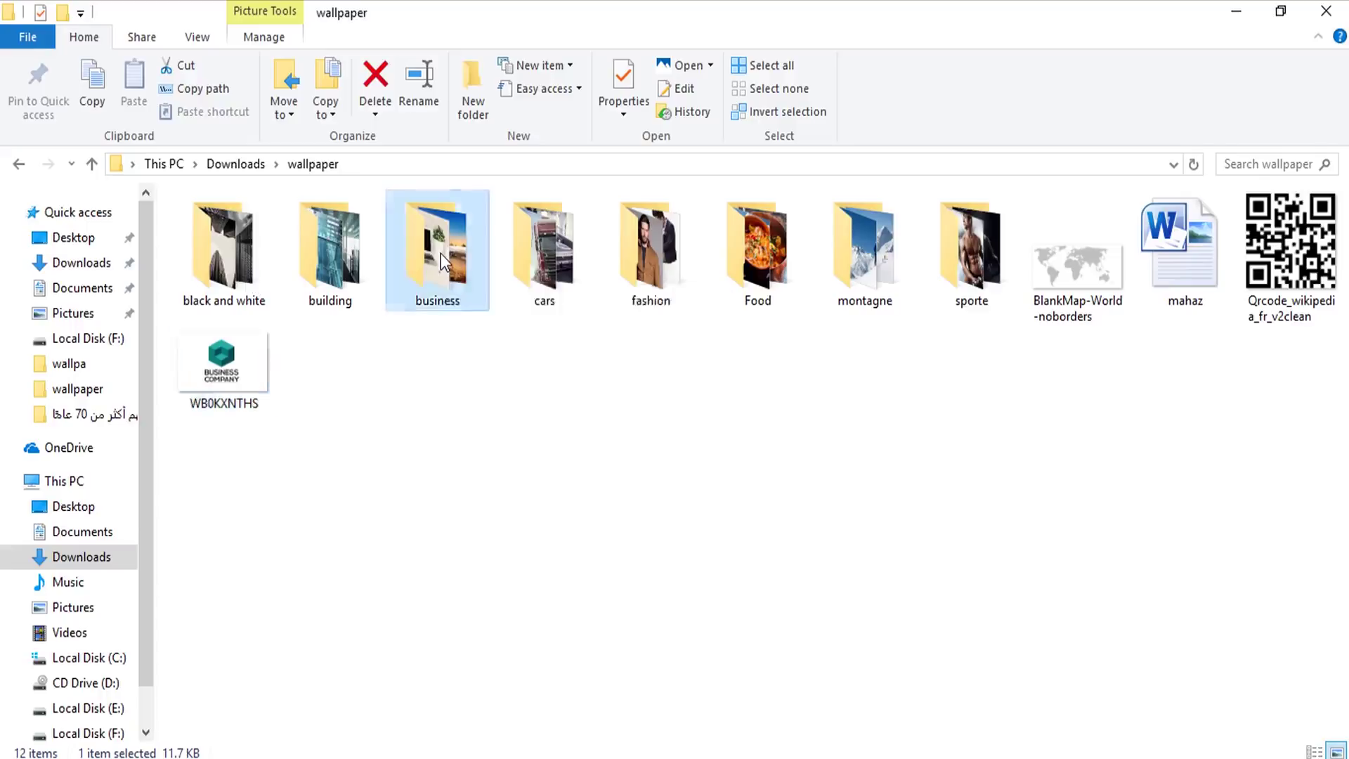
mouse_move(1077, 242)
mouse_down()
mouse_move(291, 697)
mouse_move(302, 421)
mouse_up()
Place the m (5) photo and clip it inside the light grey triangle.
mouse_move(517, 360)
mouse_down()
mouse_move(300, 385)
mouse_move(301, 372)
mouse_up()
key(Return)
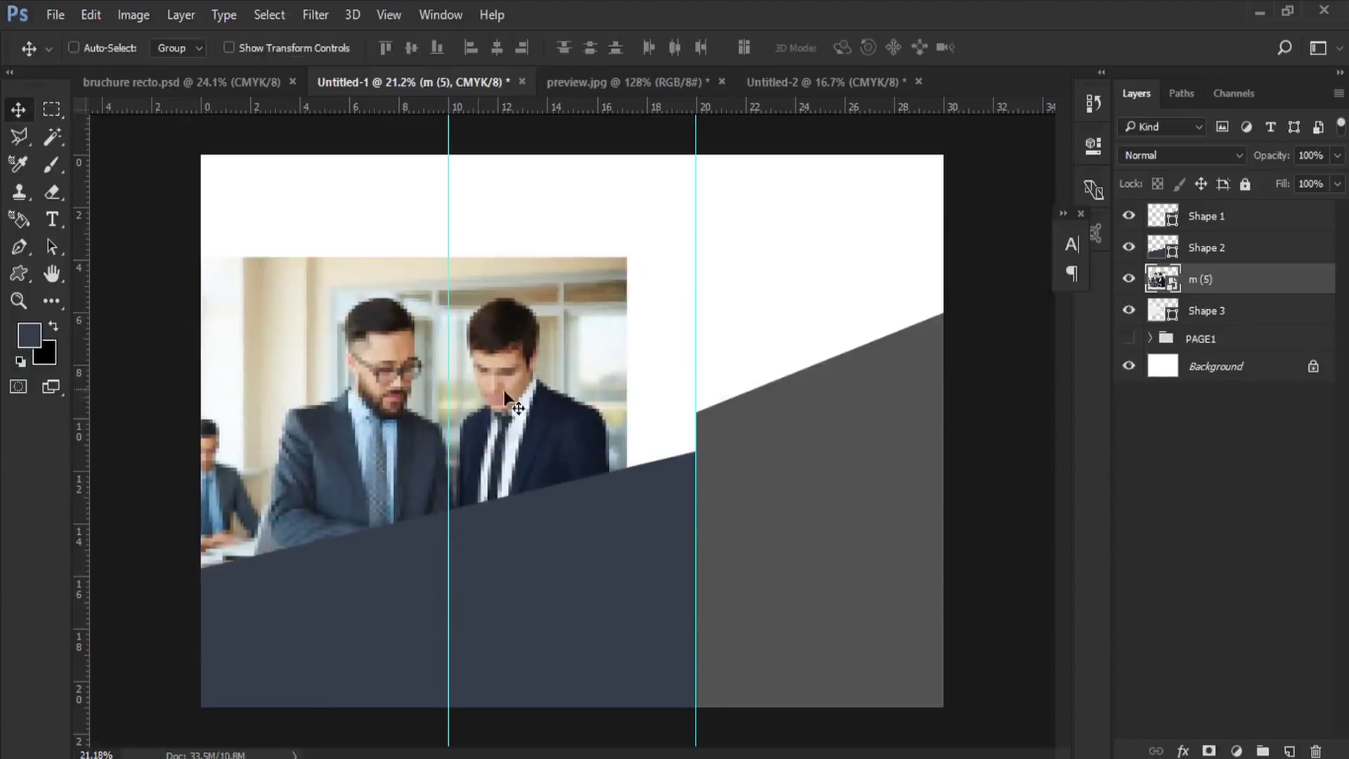
right_click(1213, 284)
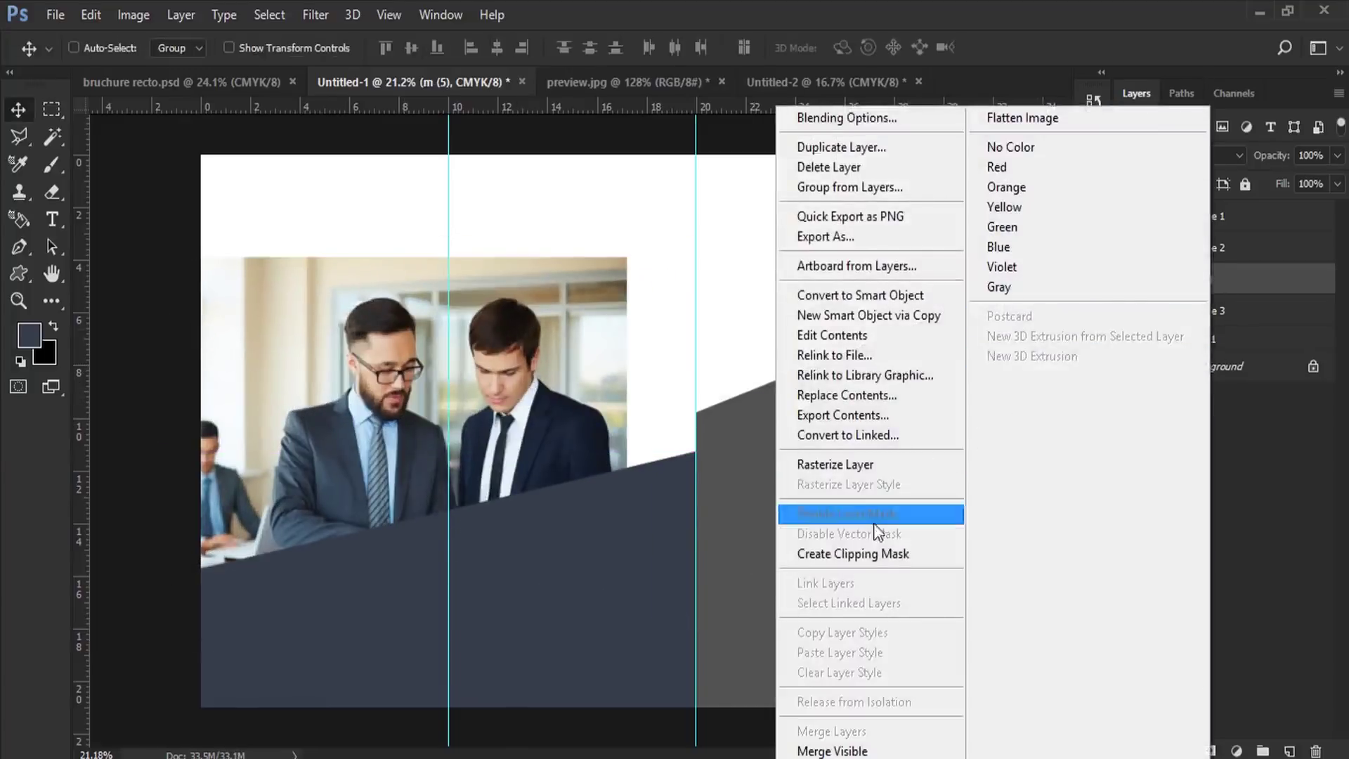
click(874, 553)
Flip the photo horizontally, scale it to 73% into position, and add a white layer mask.
key(ctrl+t)
drag(624, 260, 485, 335)
drag(424, 474, 450, 413)
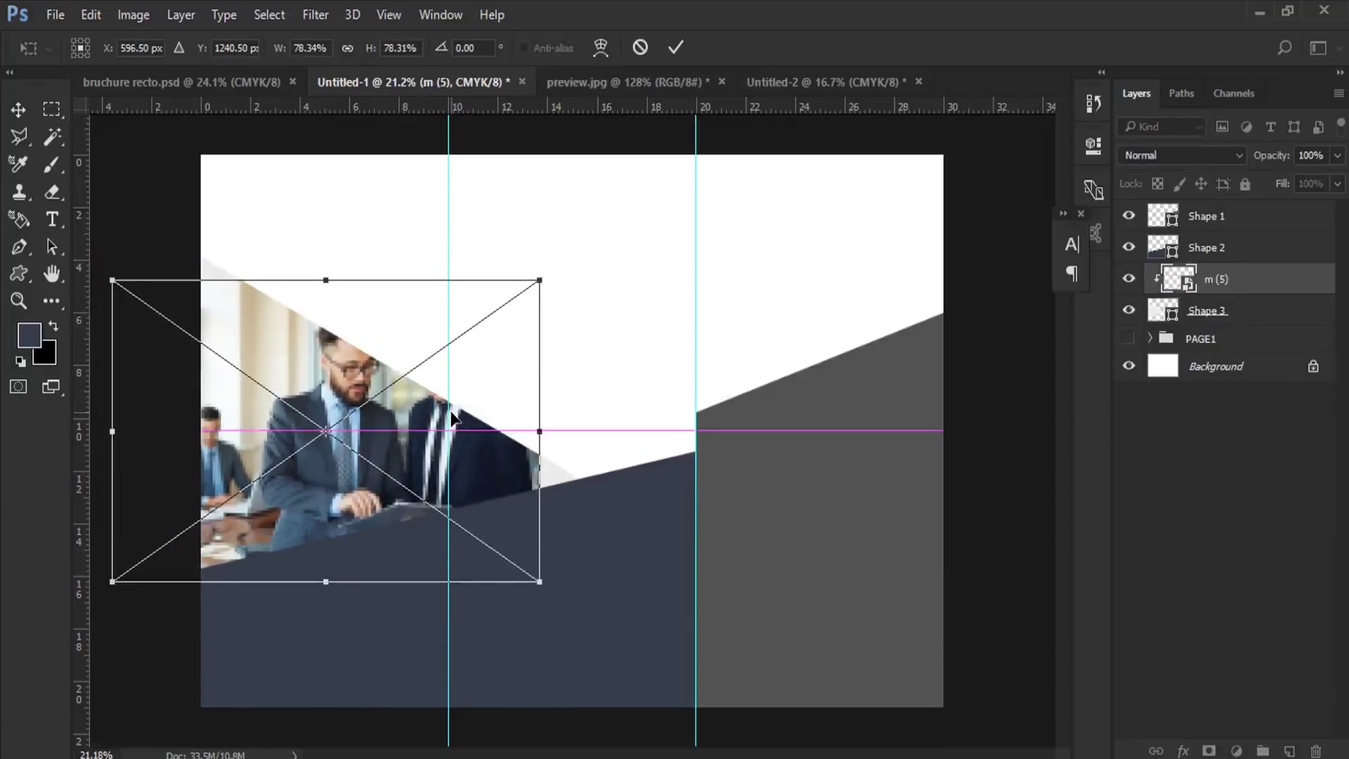
right_click(450, 413)
click(541, 711)
drag(480, 468, 515, 473)
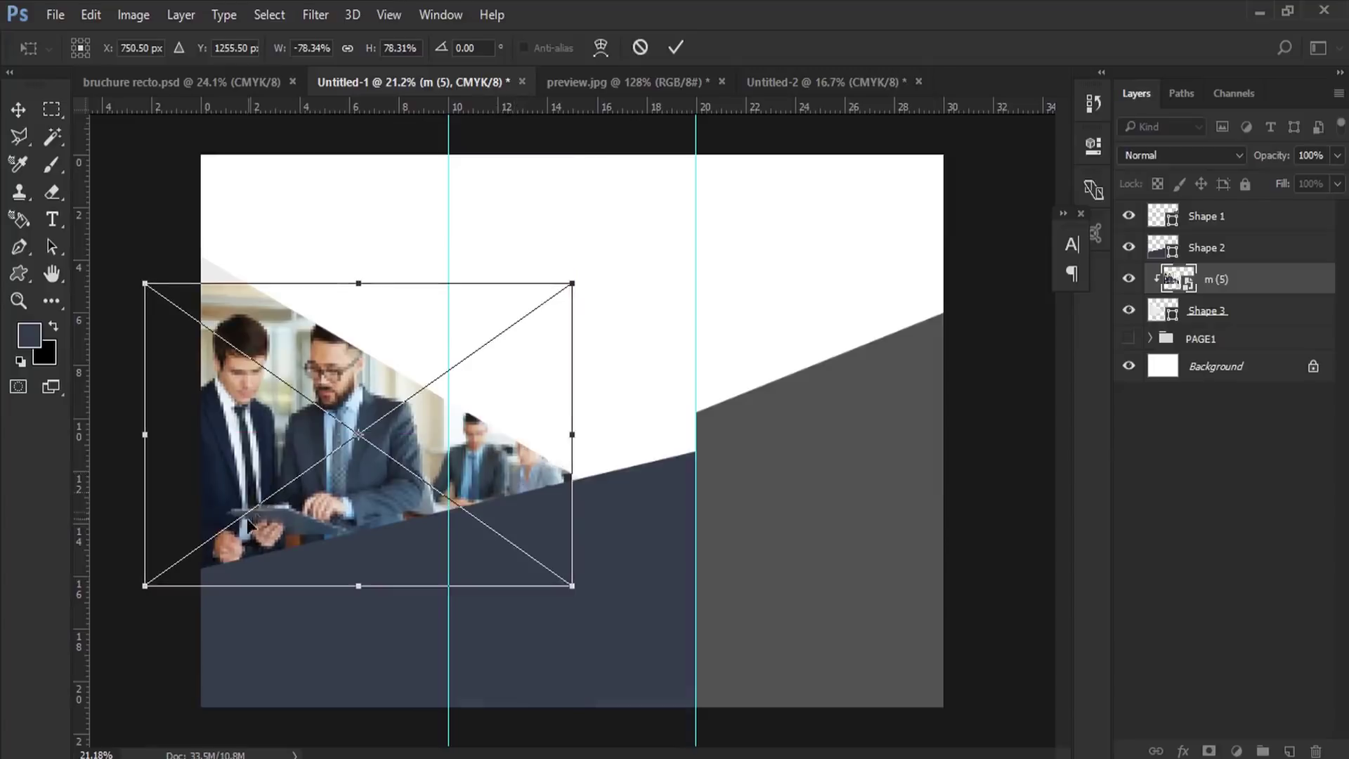
drag(156, 586, 185, 565)
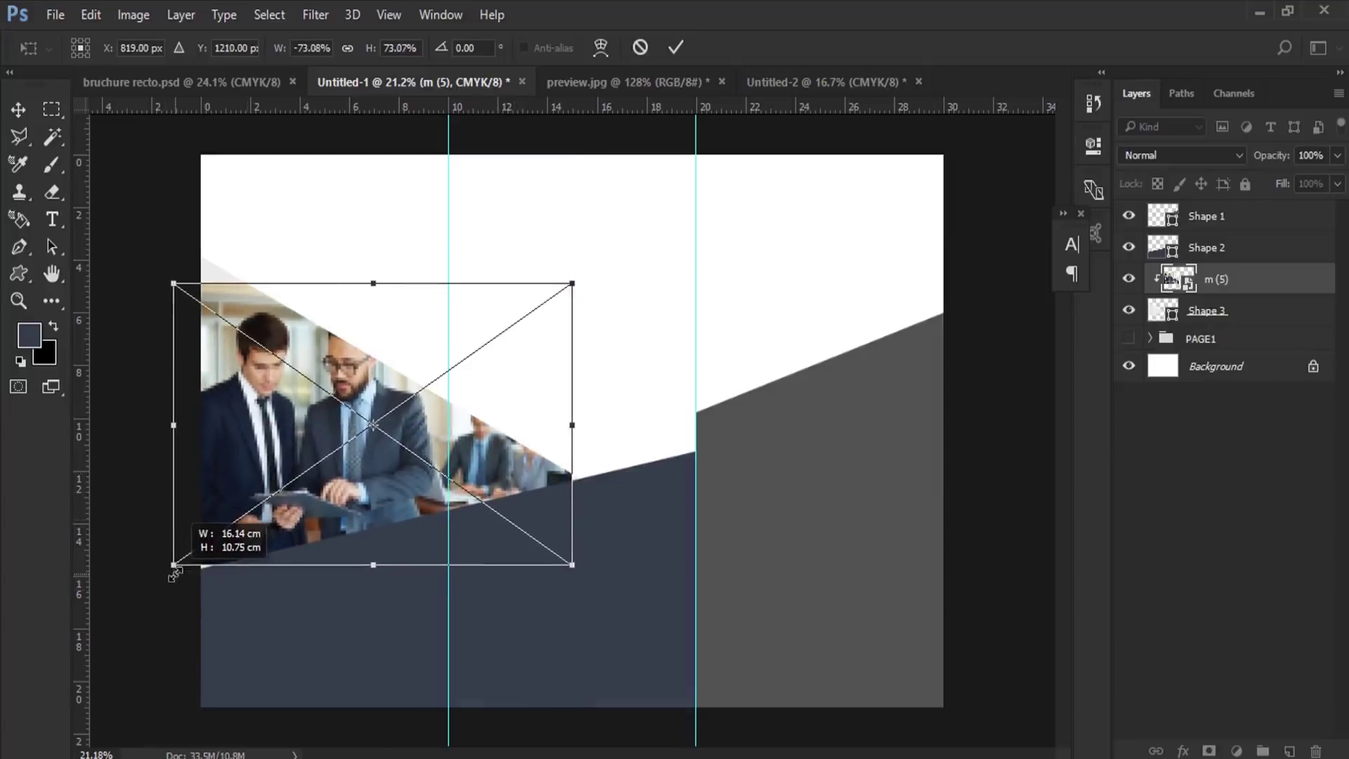
drag(260, 515, 249, 519)
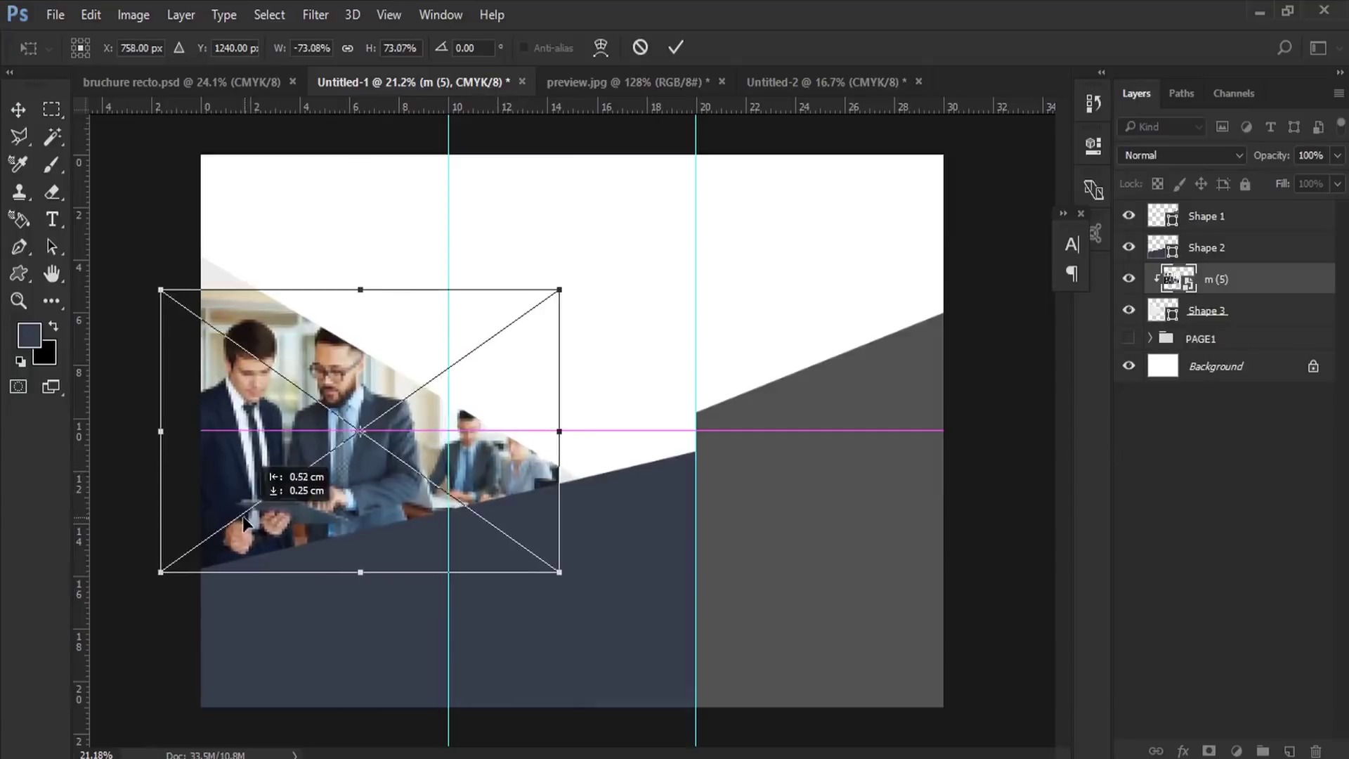
key(Return)
click(1208, 751)
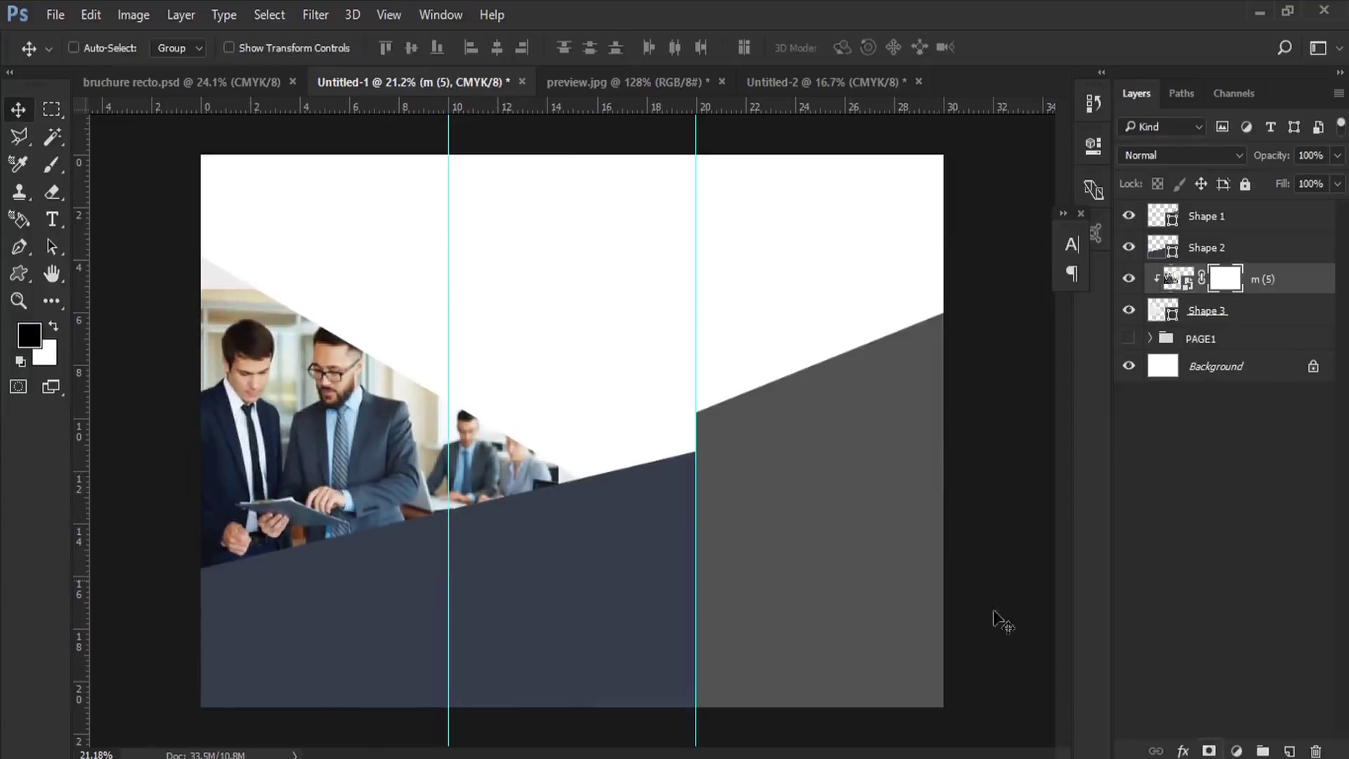
Fade the photo's lower-right edge on its mask with a 199 px, 54% opacity black brush.
click(50, 163)
click(105, 167)
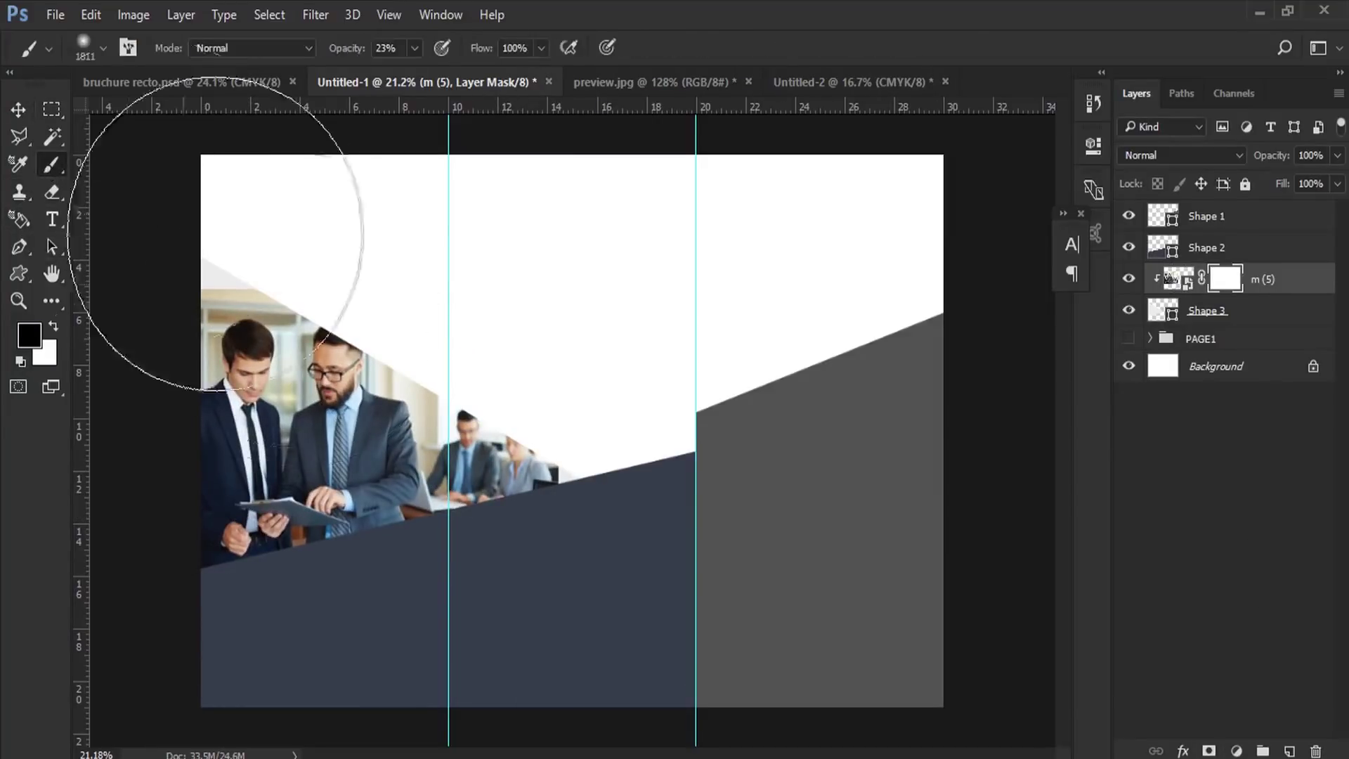
right_click(545, 439)
click(743, 186)
click(569, 10)
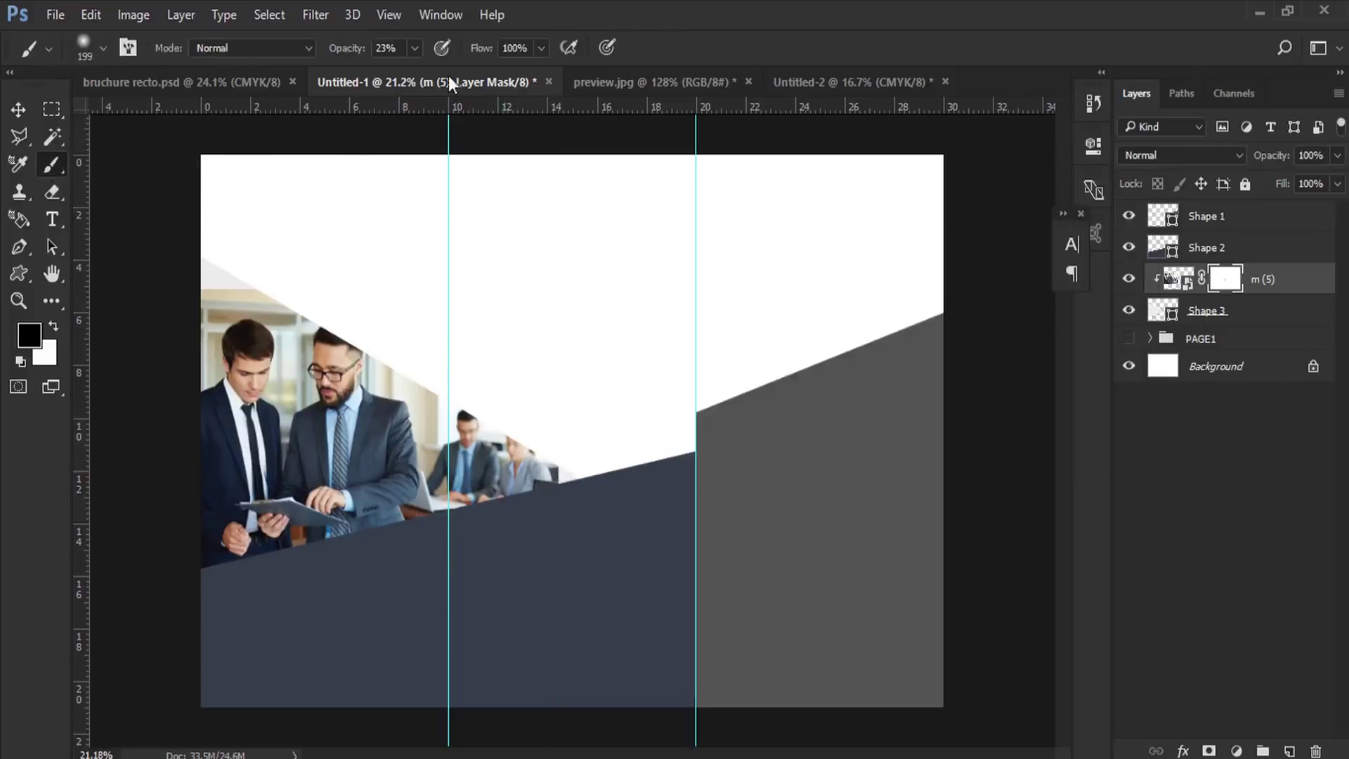
click(413, 48)
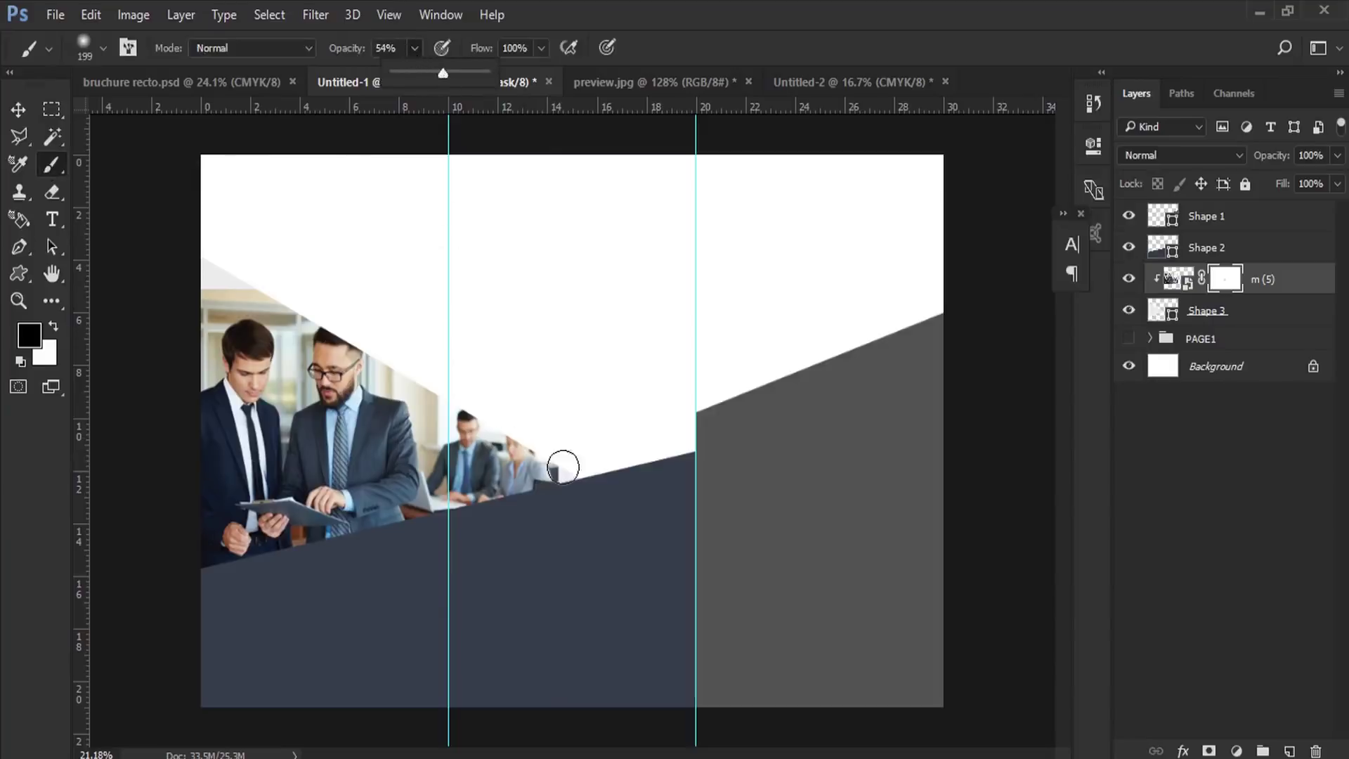
click(558, 465)
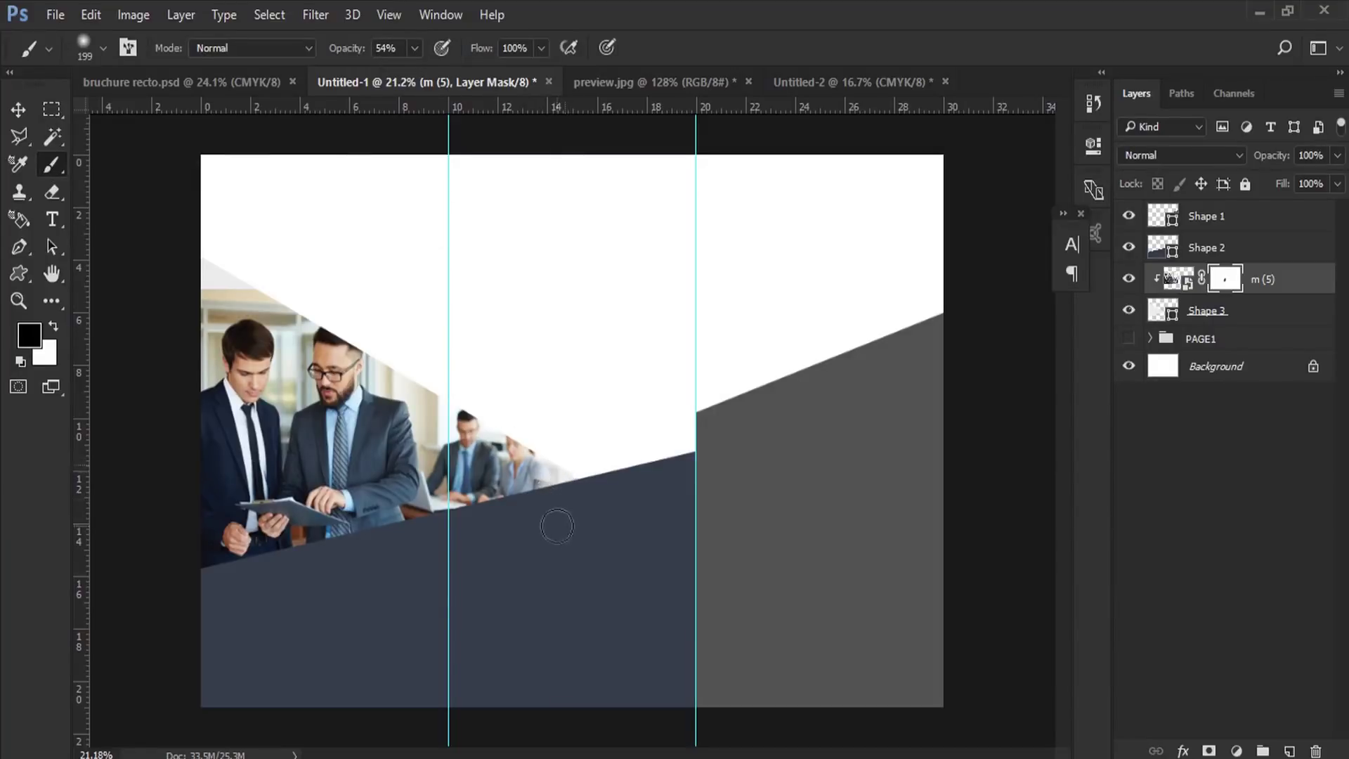
drag(157, 277, 277, 280)
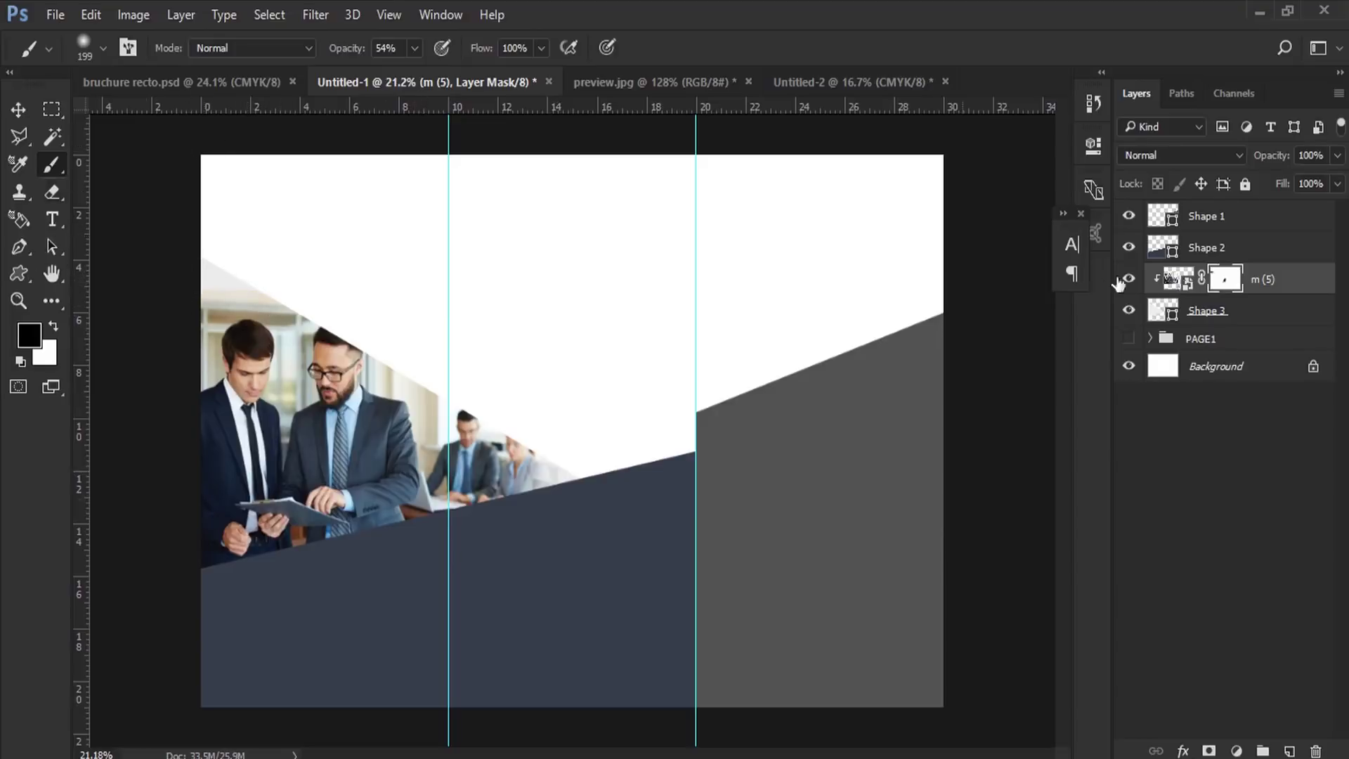
click(1287, 749)
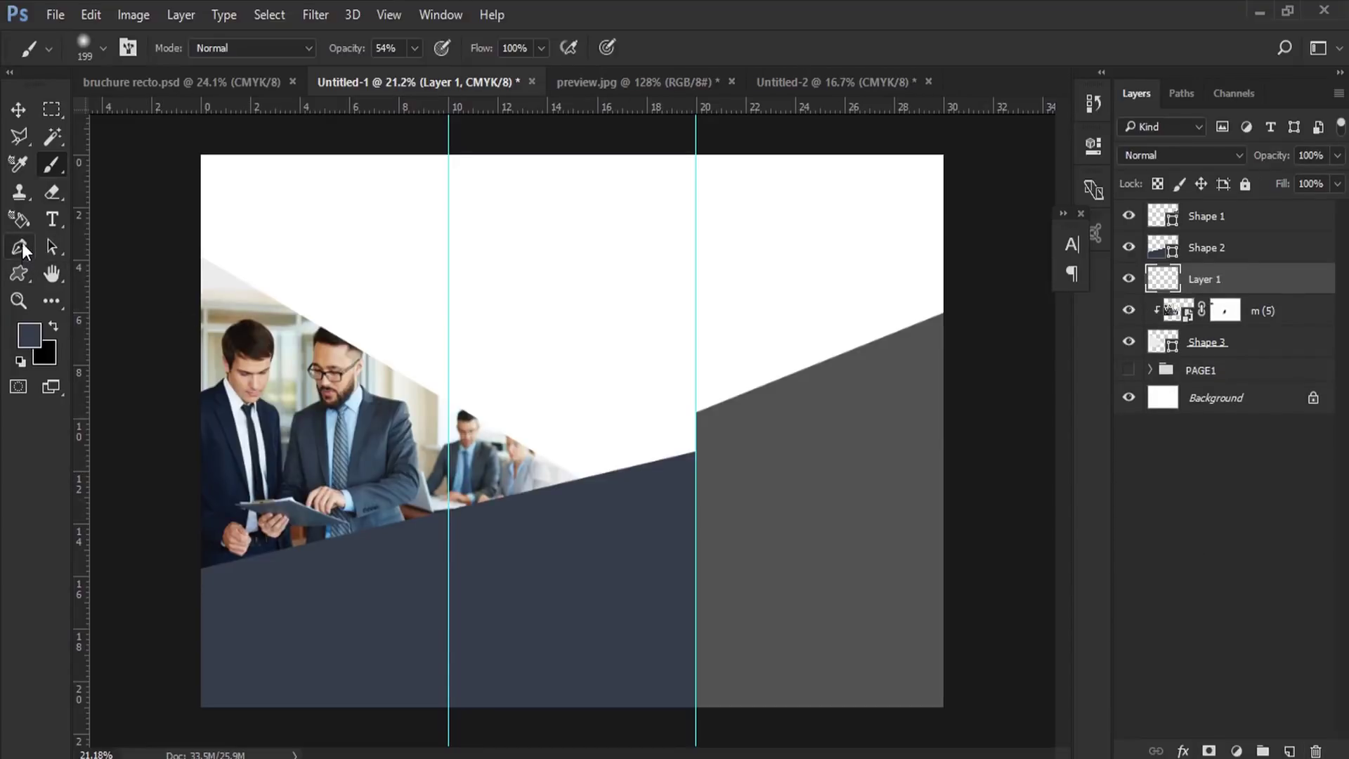
Draw a rectangle over the top-left area and fill it with the brochure green.
click(19, 272)
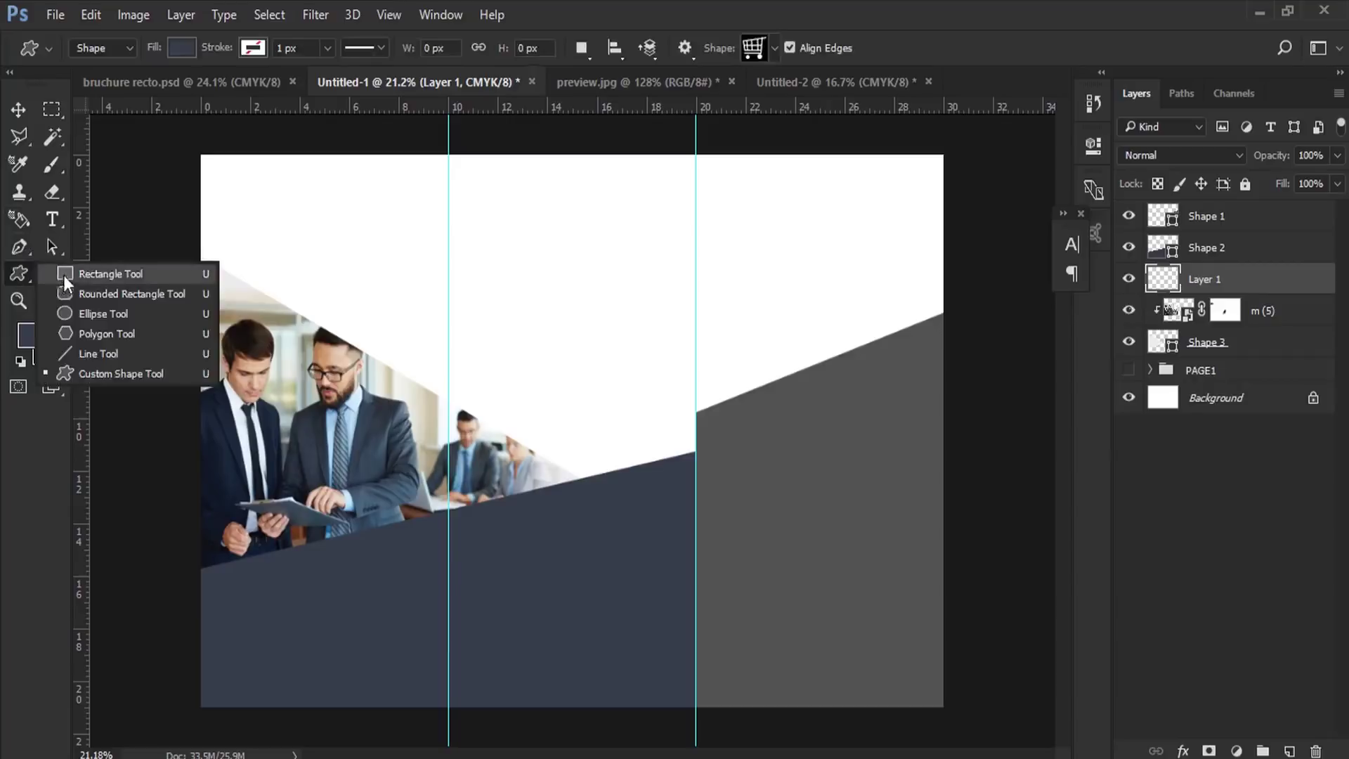
click(106, 273)
drag(189, 235, 443, 347)
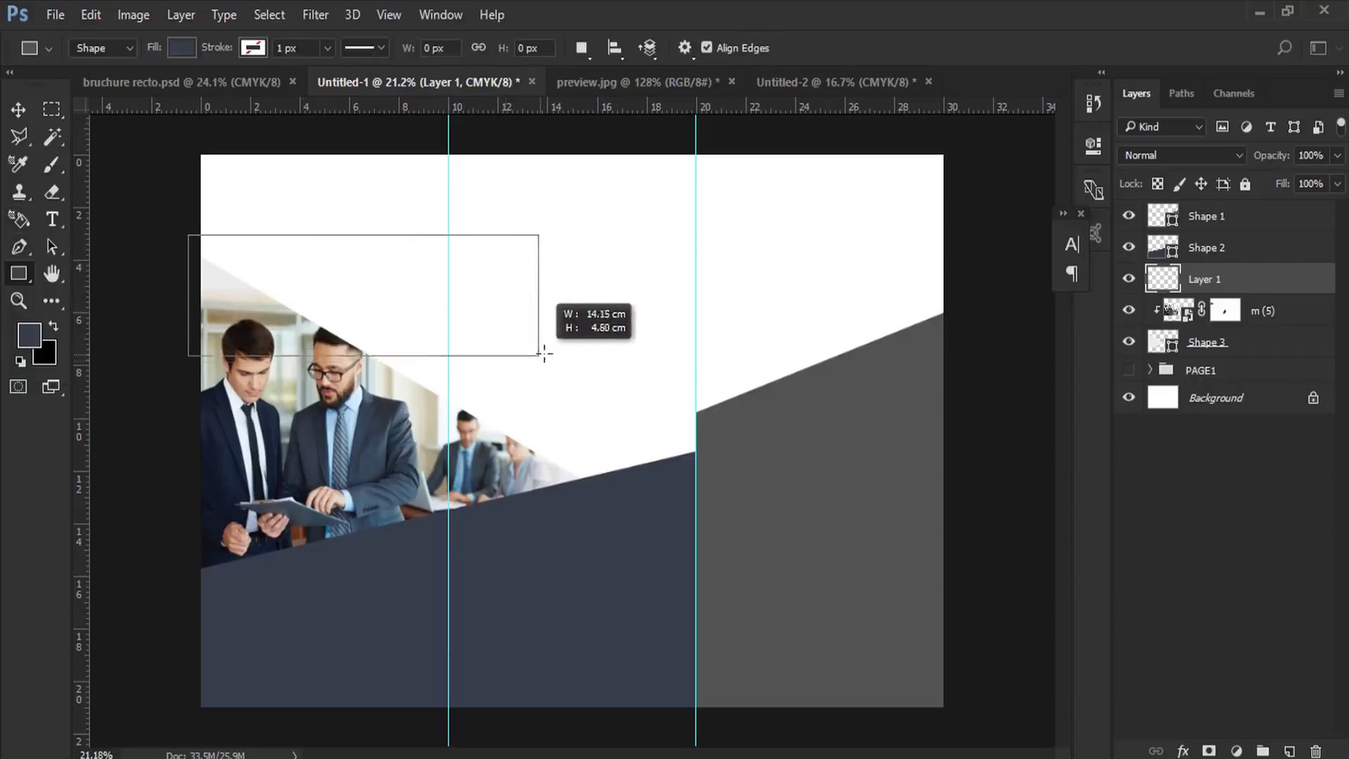
drag(442, 347, 552, 348)
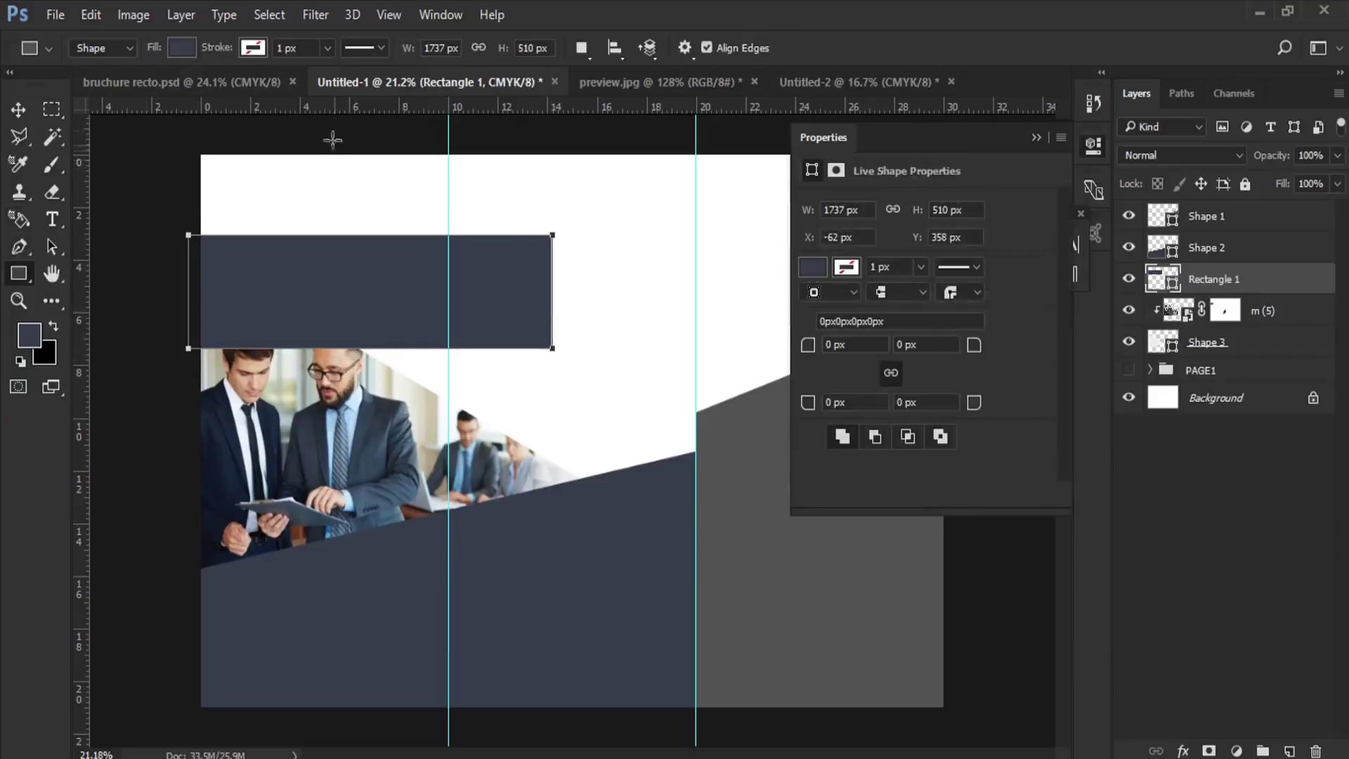
click(241, 83)
click(29, 336)
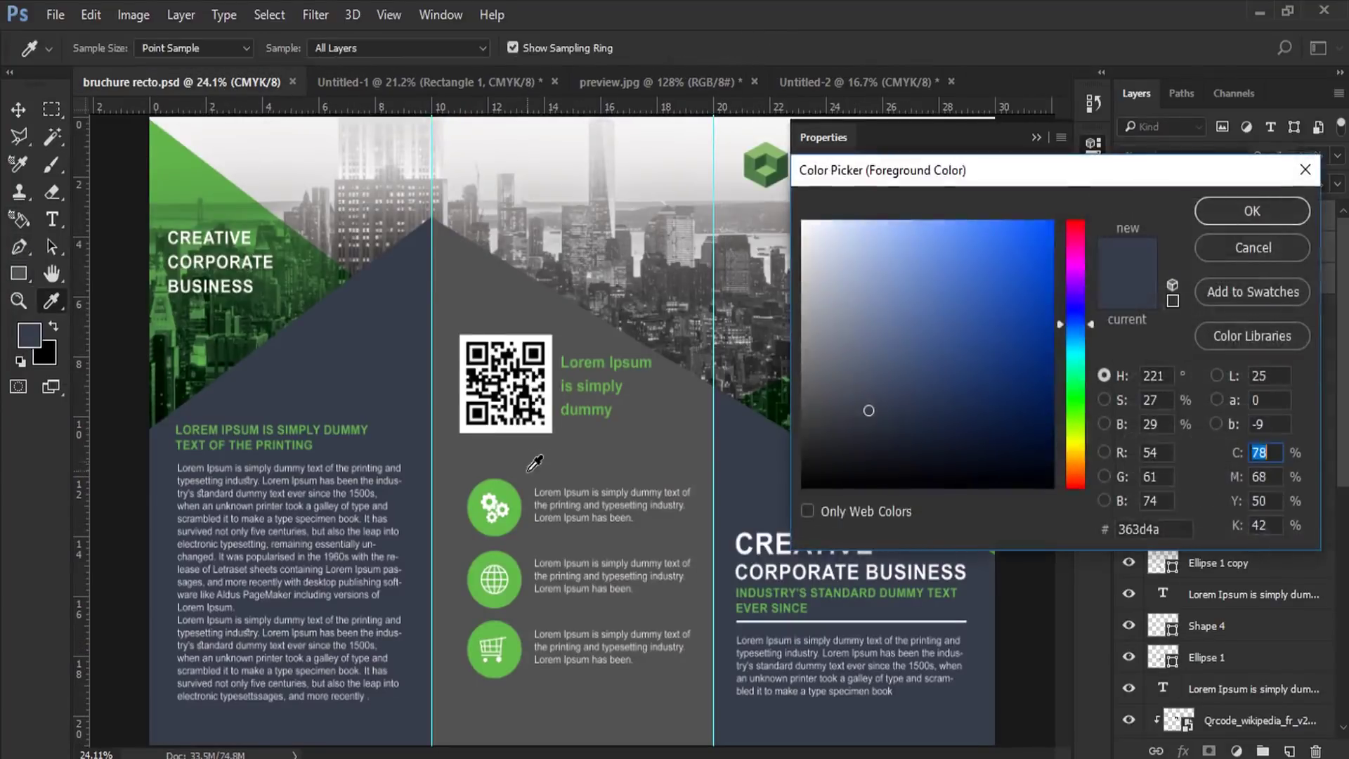
click(517, 489)
click(1252, 211)
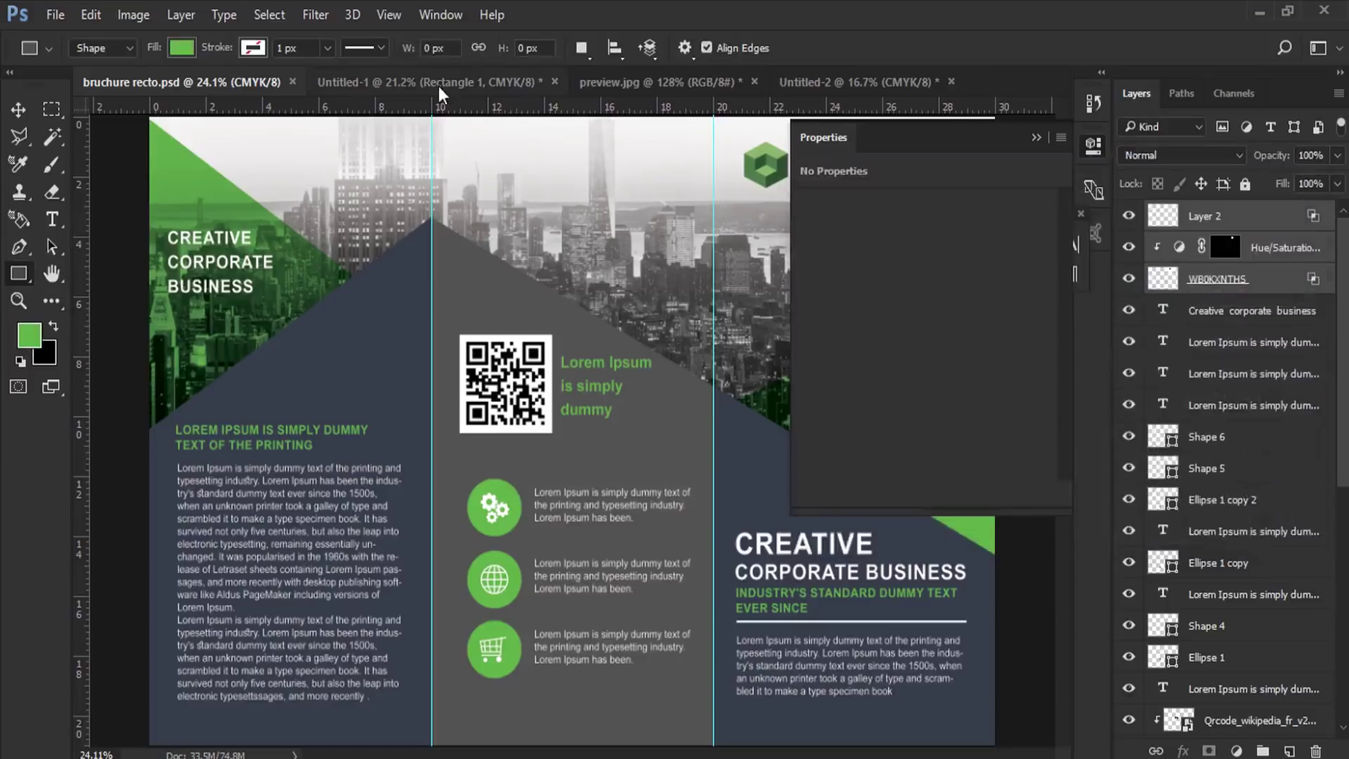
click(428, 82)
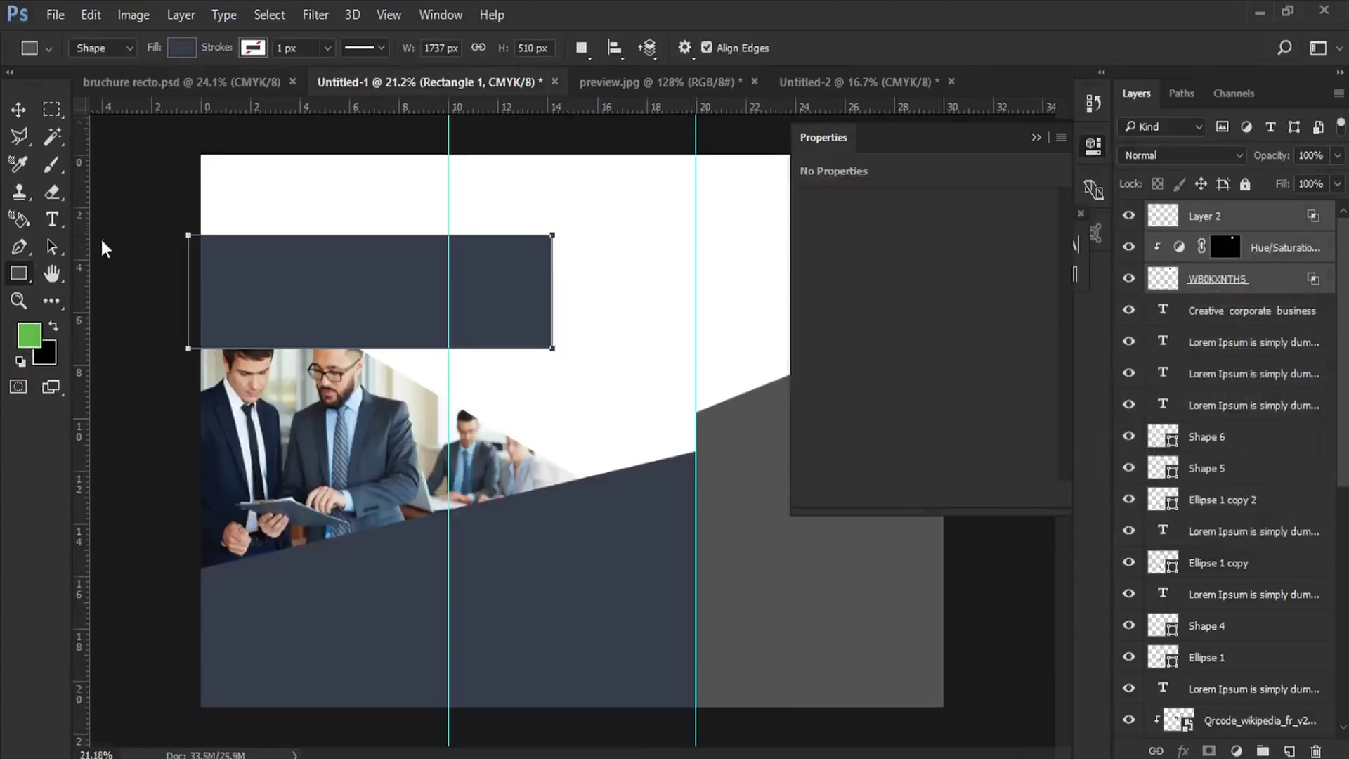
click(180, 47)
click(88, 157)
Rotate the green rectangle about -21° and place it across the top-left corner.
click(19, 109)
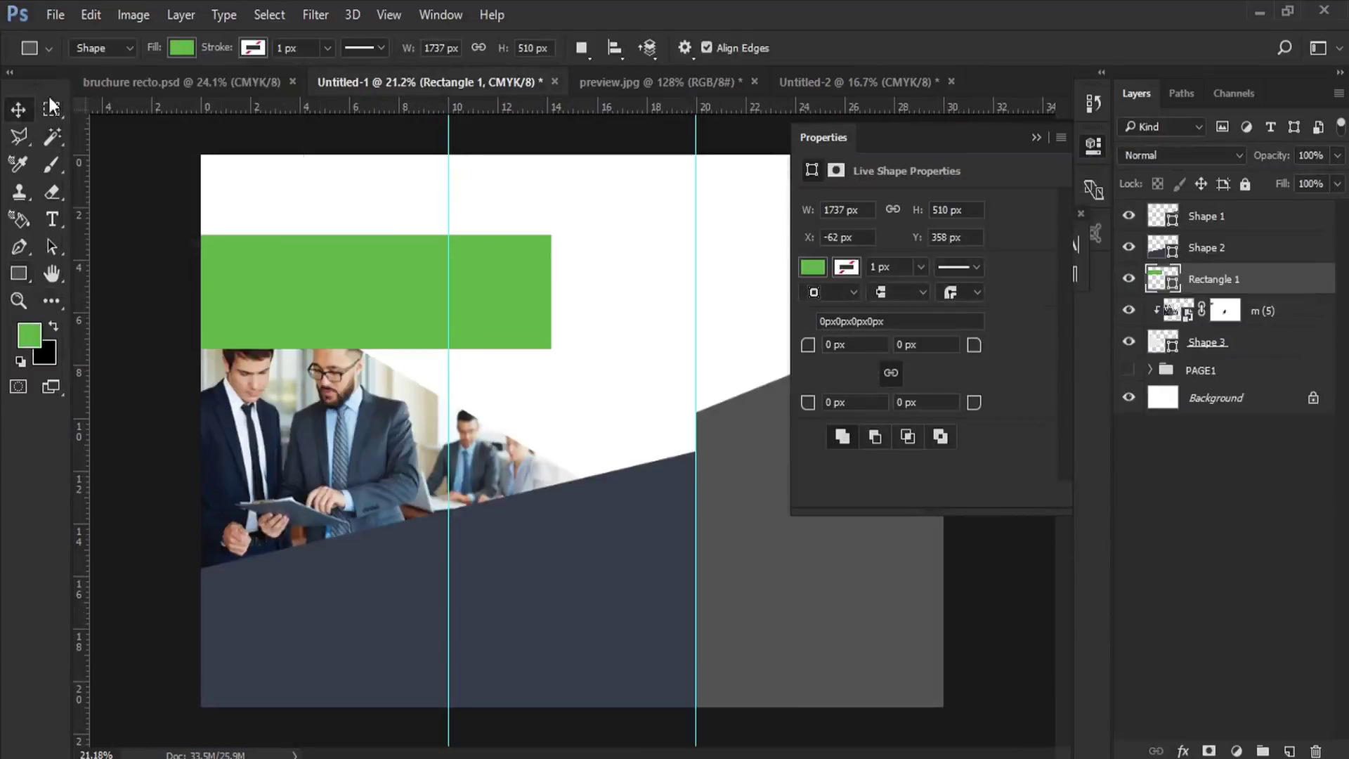
click(91, 14)
click(298, 439)
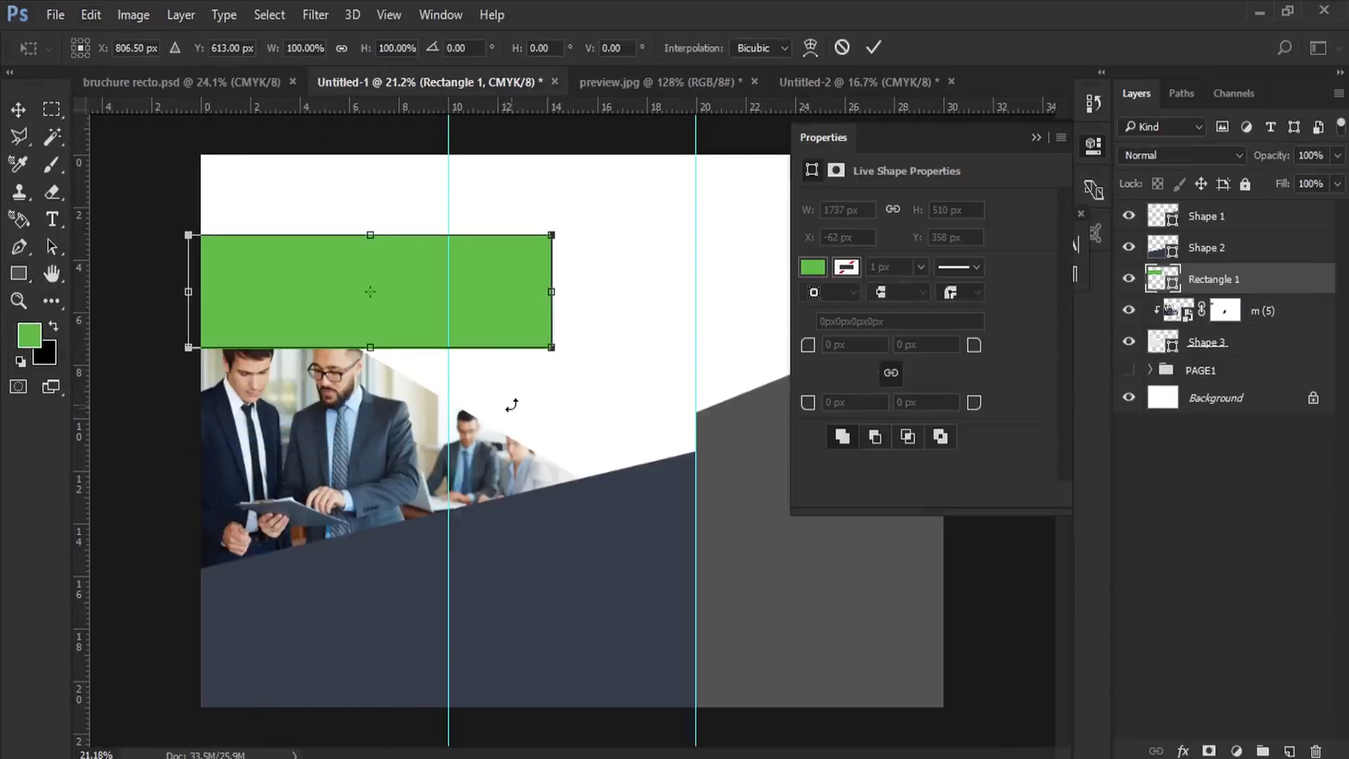
drag(602, 385, 632, 295)
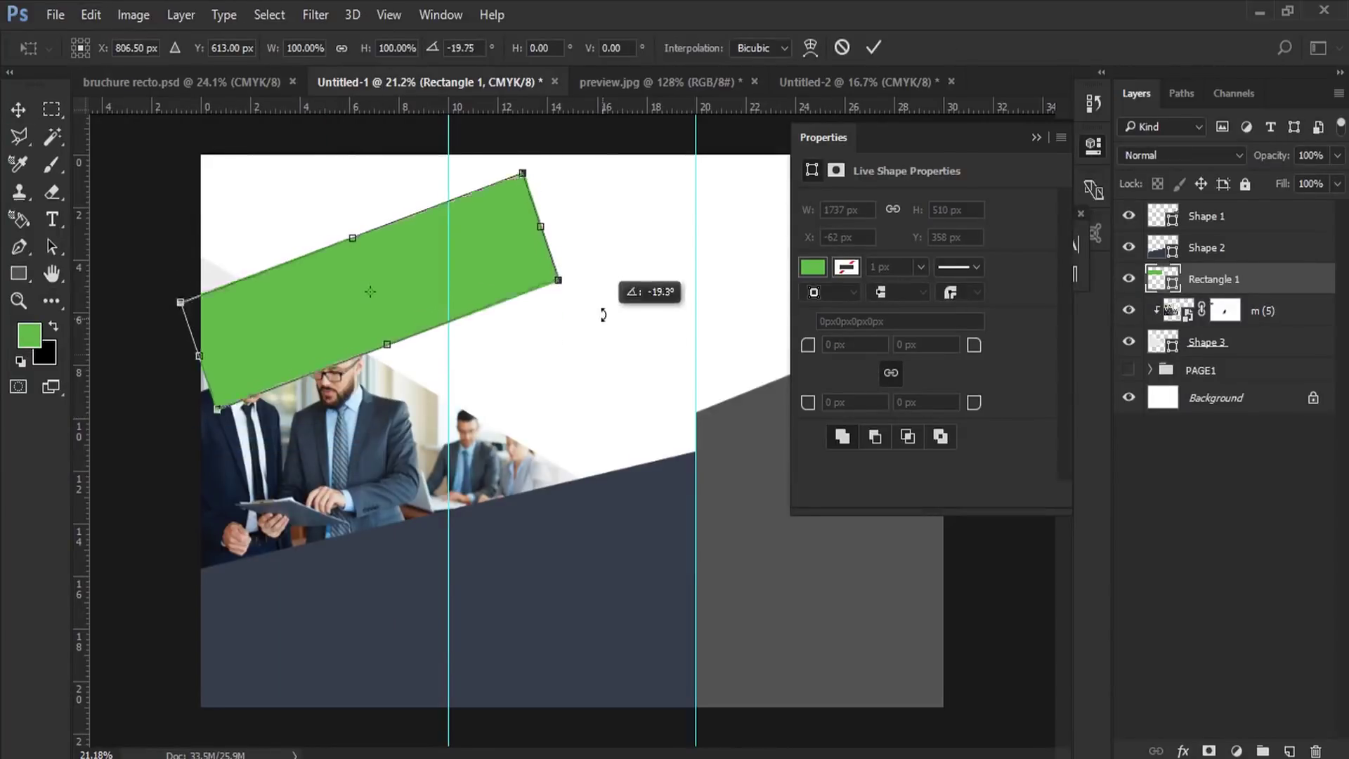
drag(402, 274, 298, 266)
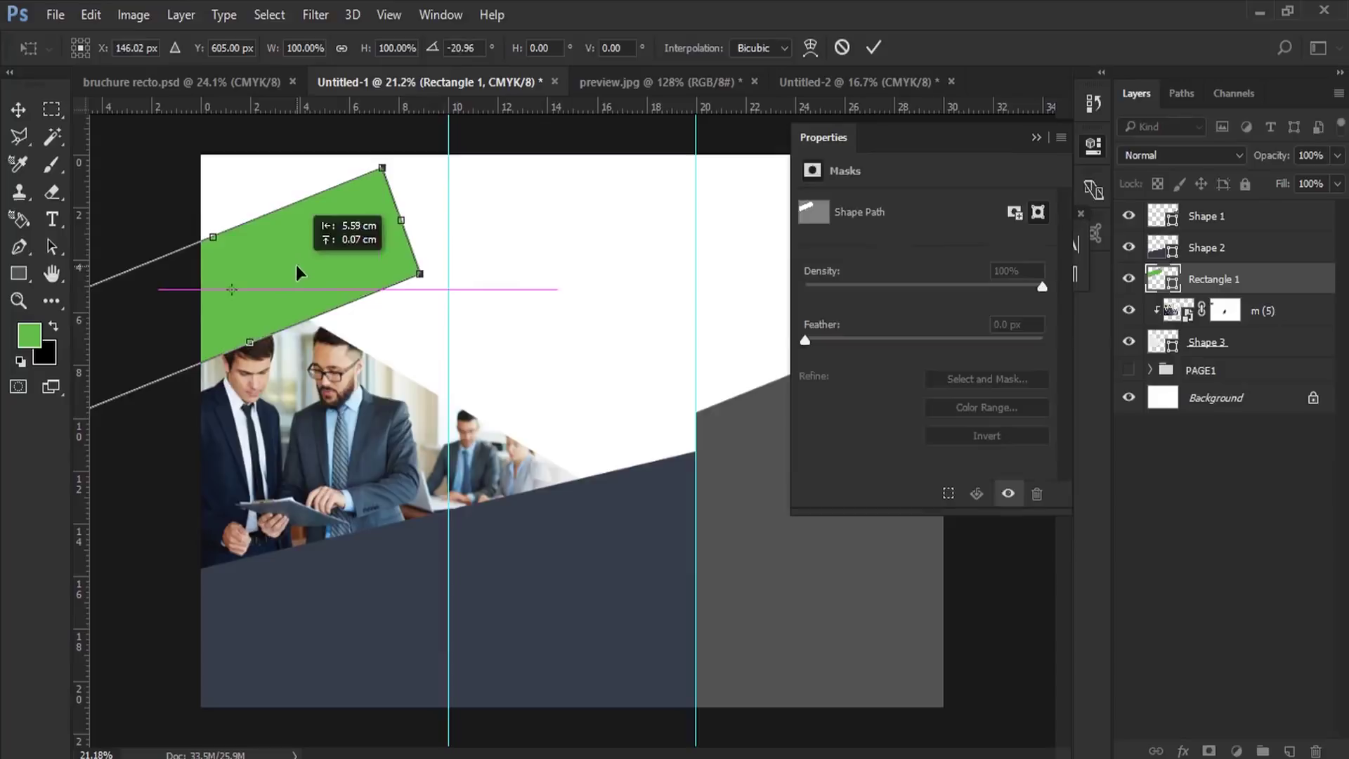
mouse_move(252, 345)
mouse_down()
mouse_move(255, 356)
mouse_move(251, 343)
mouse_up()
Commit the transform, clip the green rectangle to the shape below, and duplicate it.
key(Return)
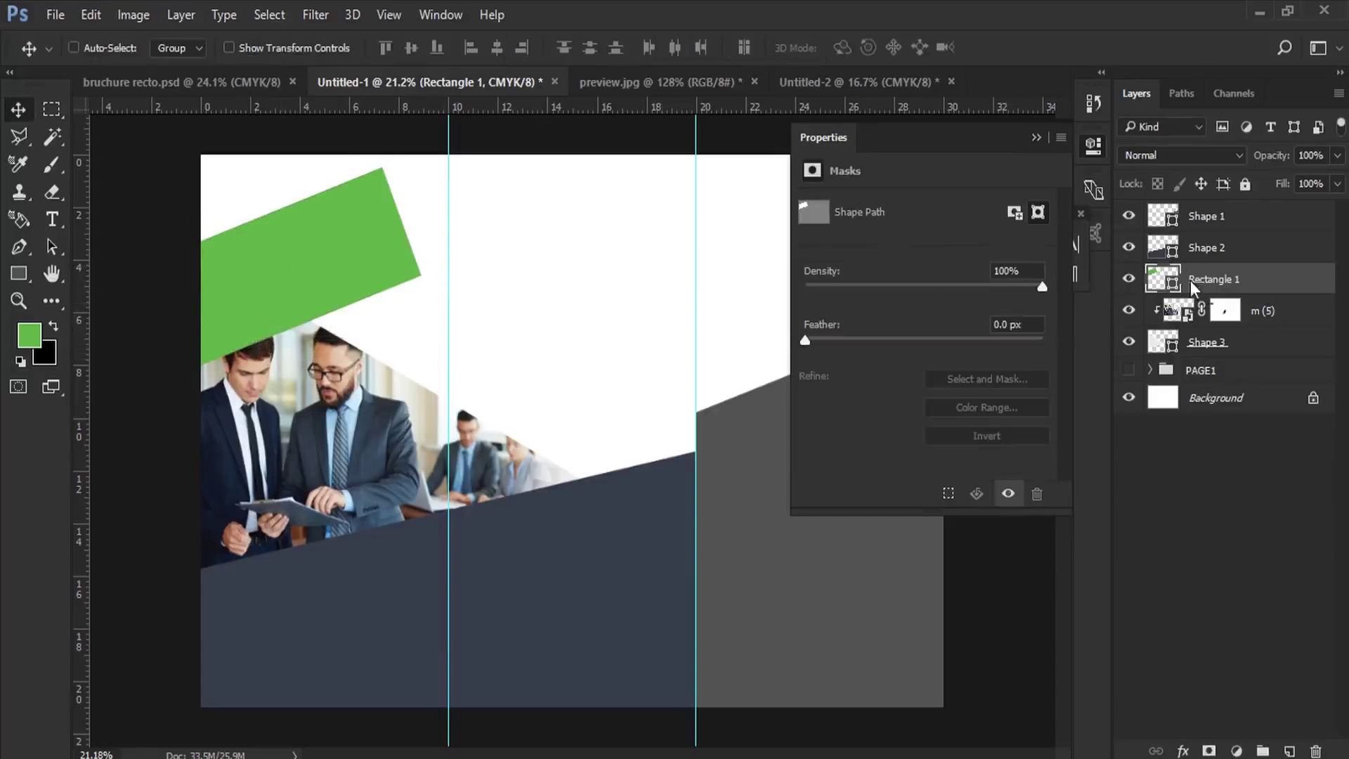
right_click(1235, 291)
click(925, 482)
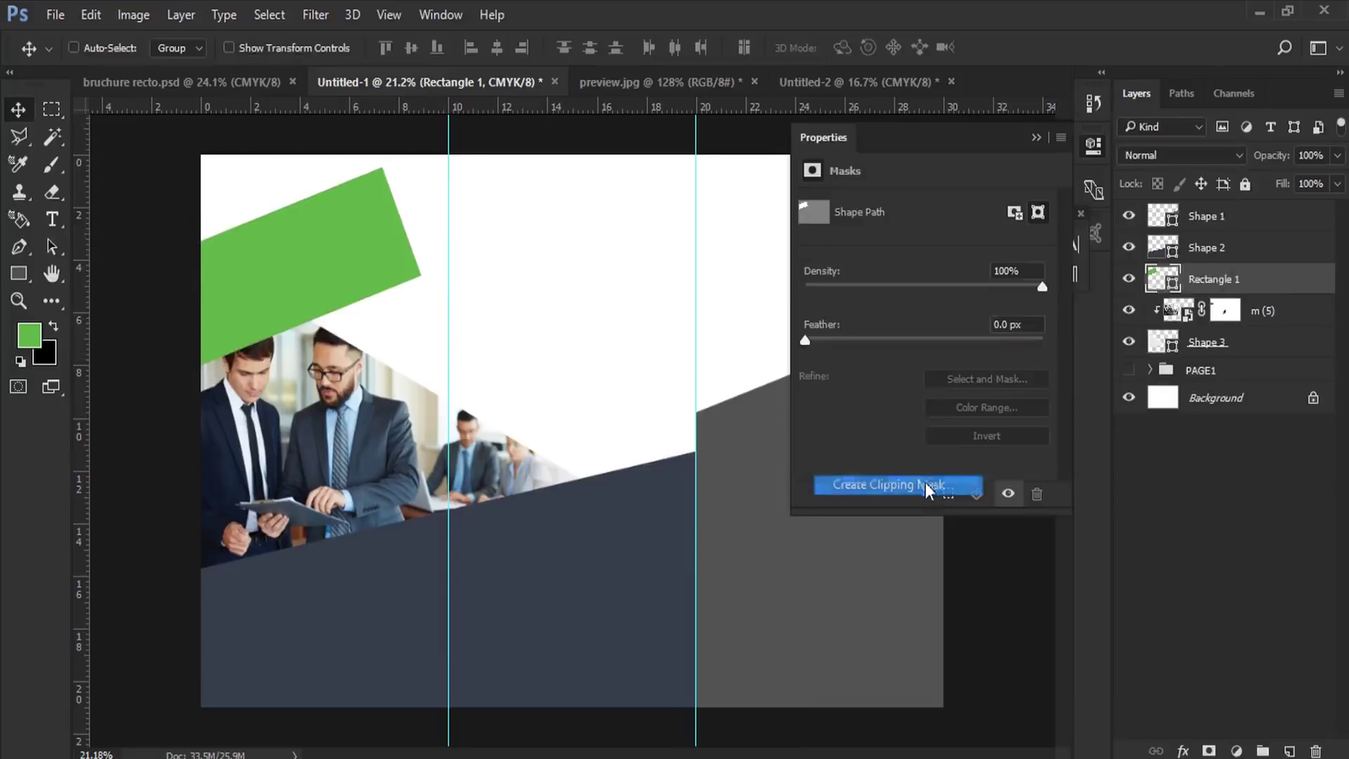
drag(1271, 288, 1289, 750)
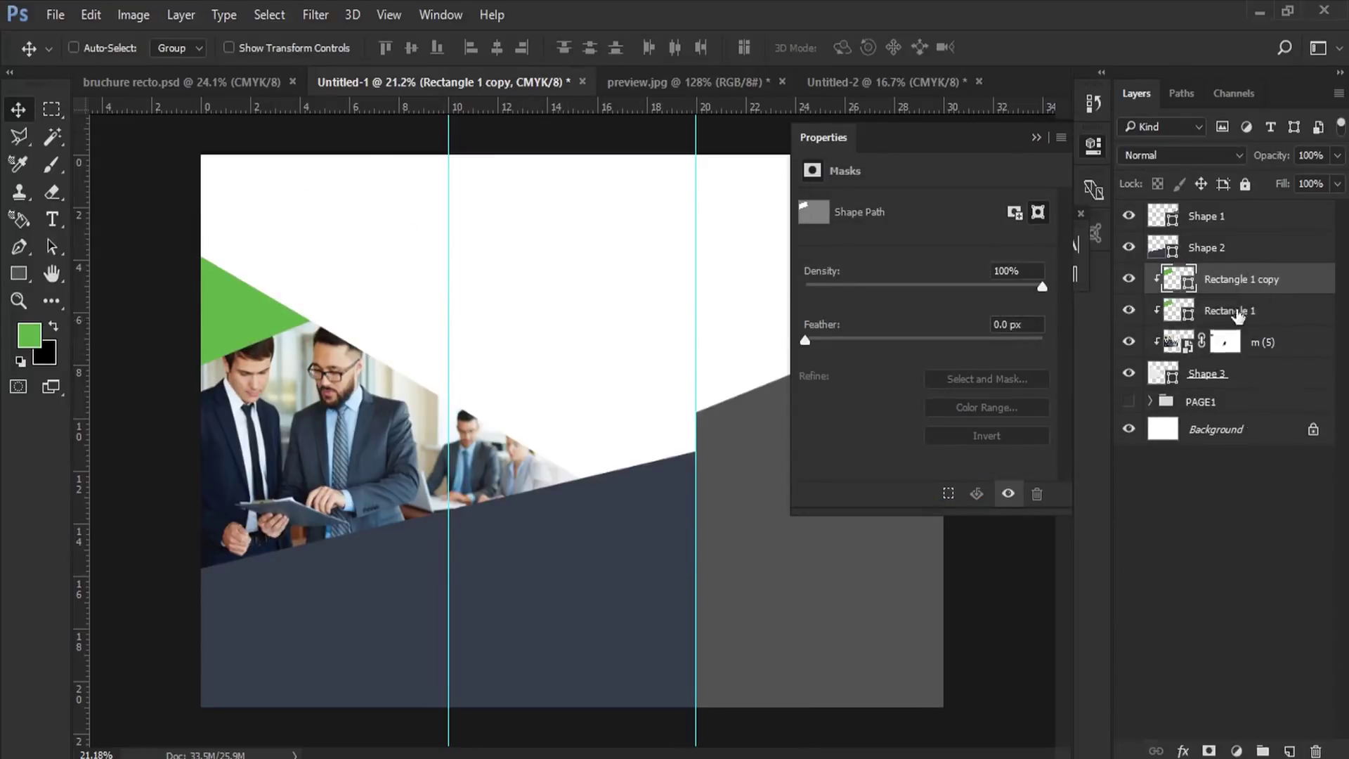
Shift the original green shape over the photo and set its blend mode to Multiply.
click(1237, 316)
drag(330, 351, 354, 385)
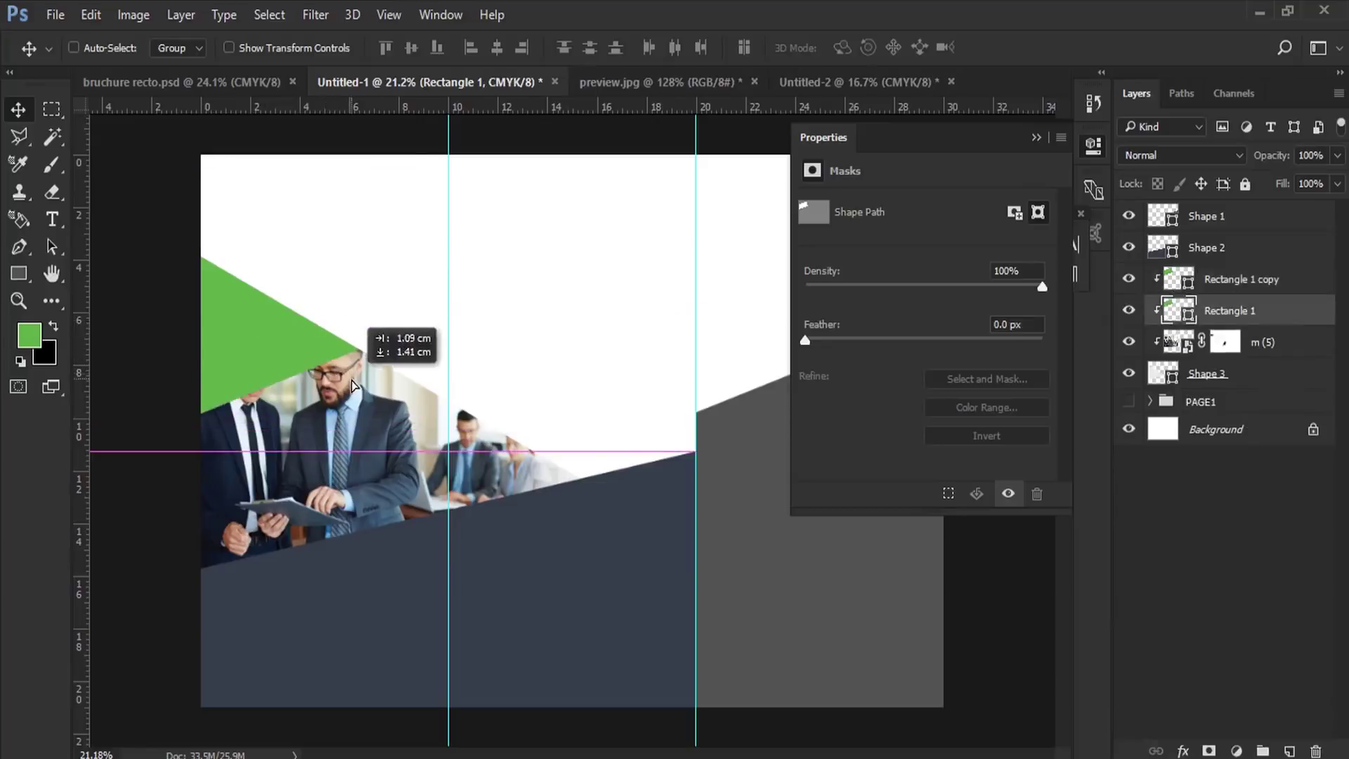
click(1208, 155)
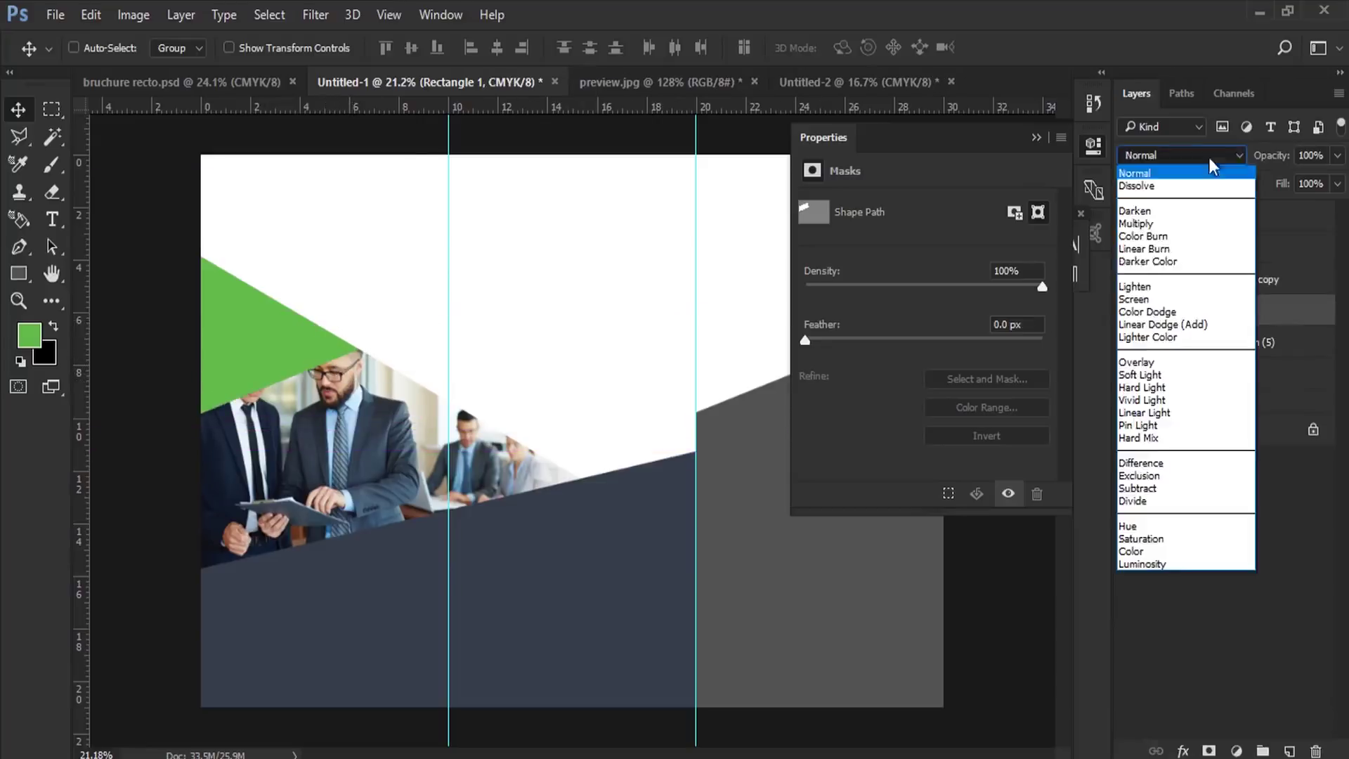
click(1136, 224)
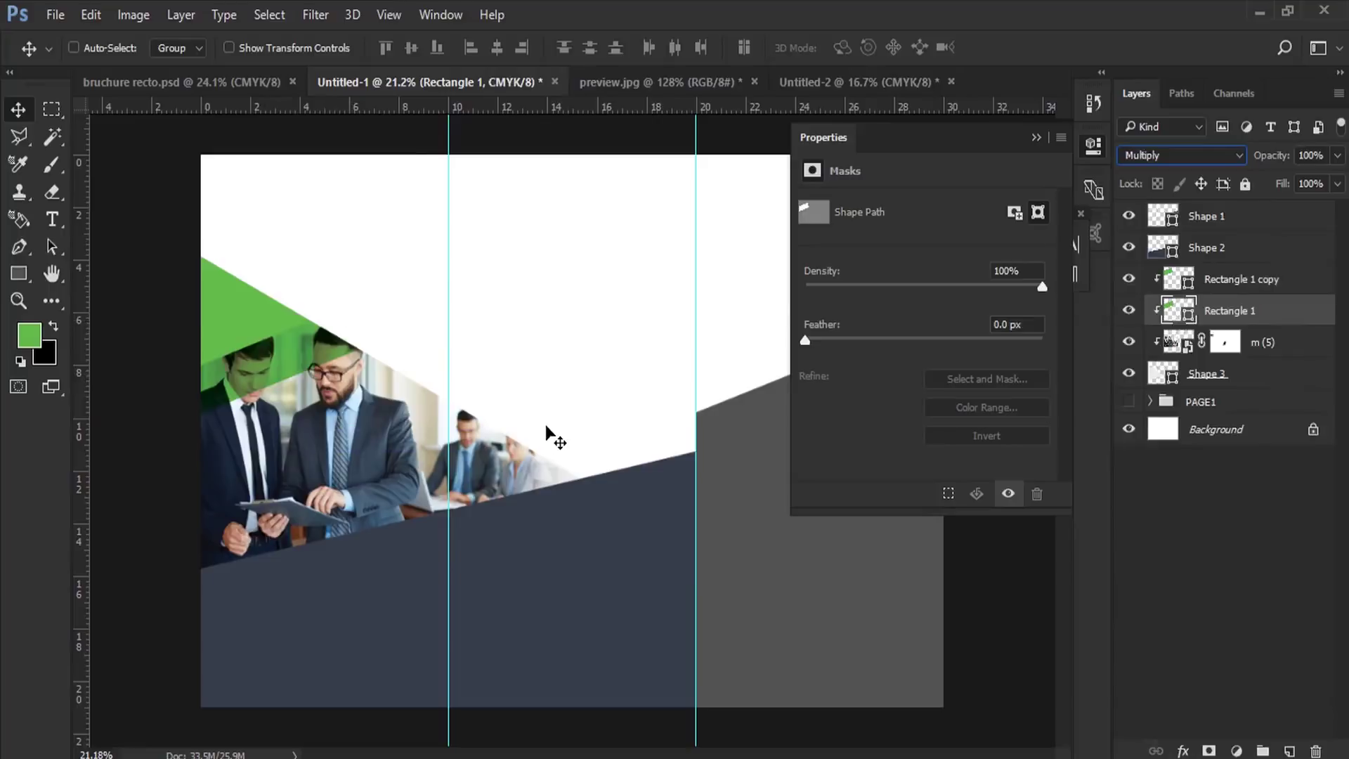
drag(528, 448, 548, 414)
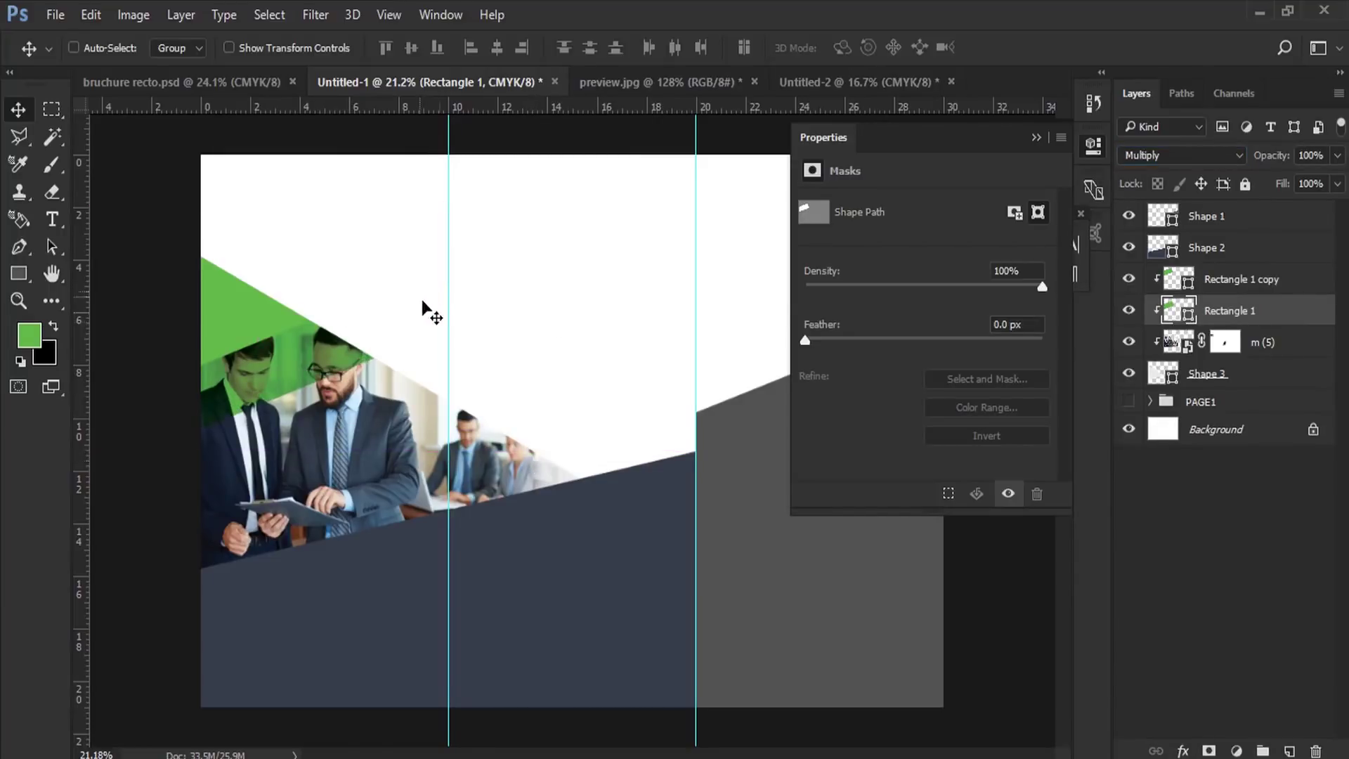
click(1036, 138)
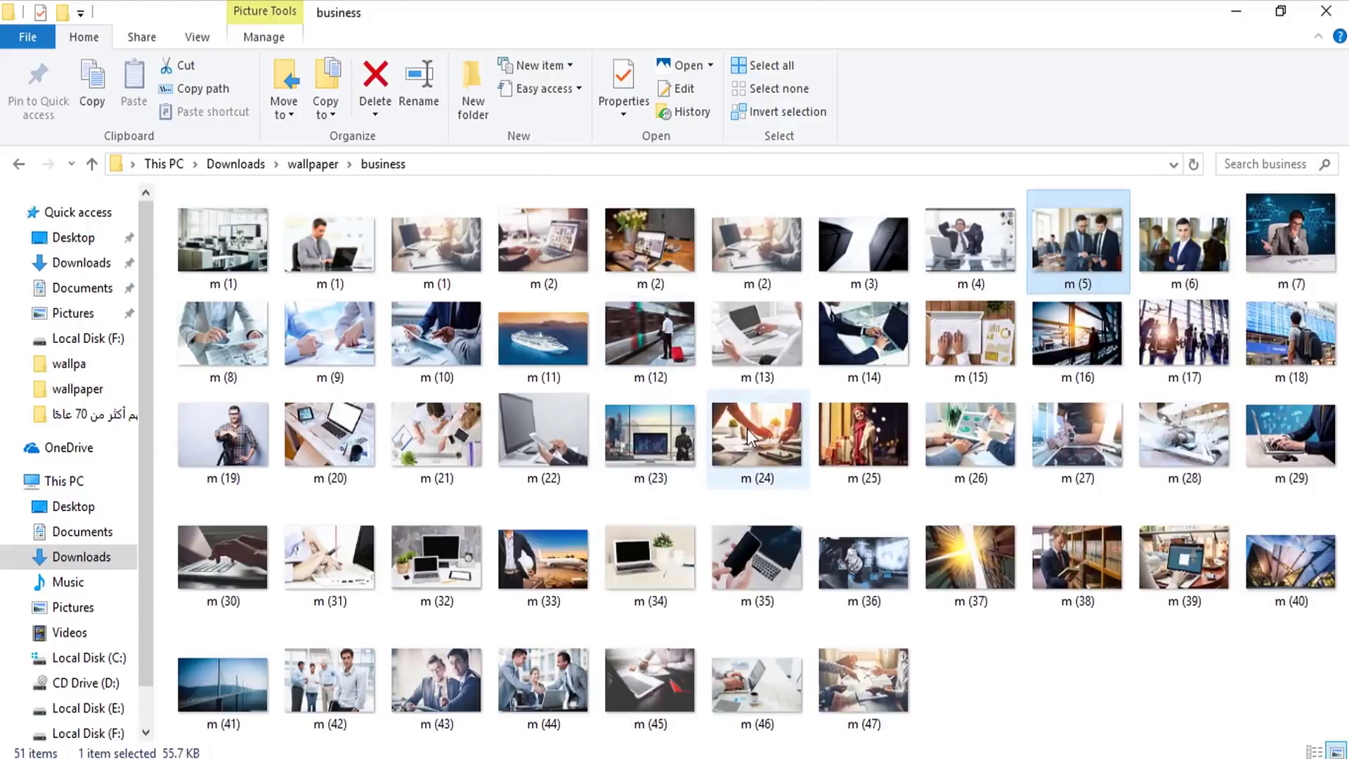
Drag the m (43) business photo from File Explorer to the brochure's upper right.
mouse_move(454, 681)
mouse_down()
mouse_move(383, 736)
mouse_move(780, 302)
mouse_up()
drag(594, 406, 819, 259)
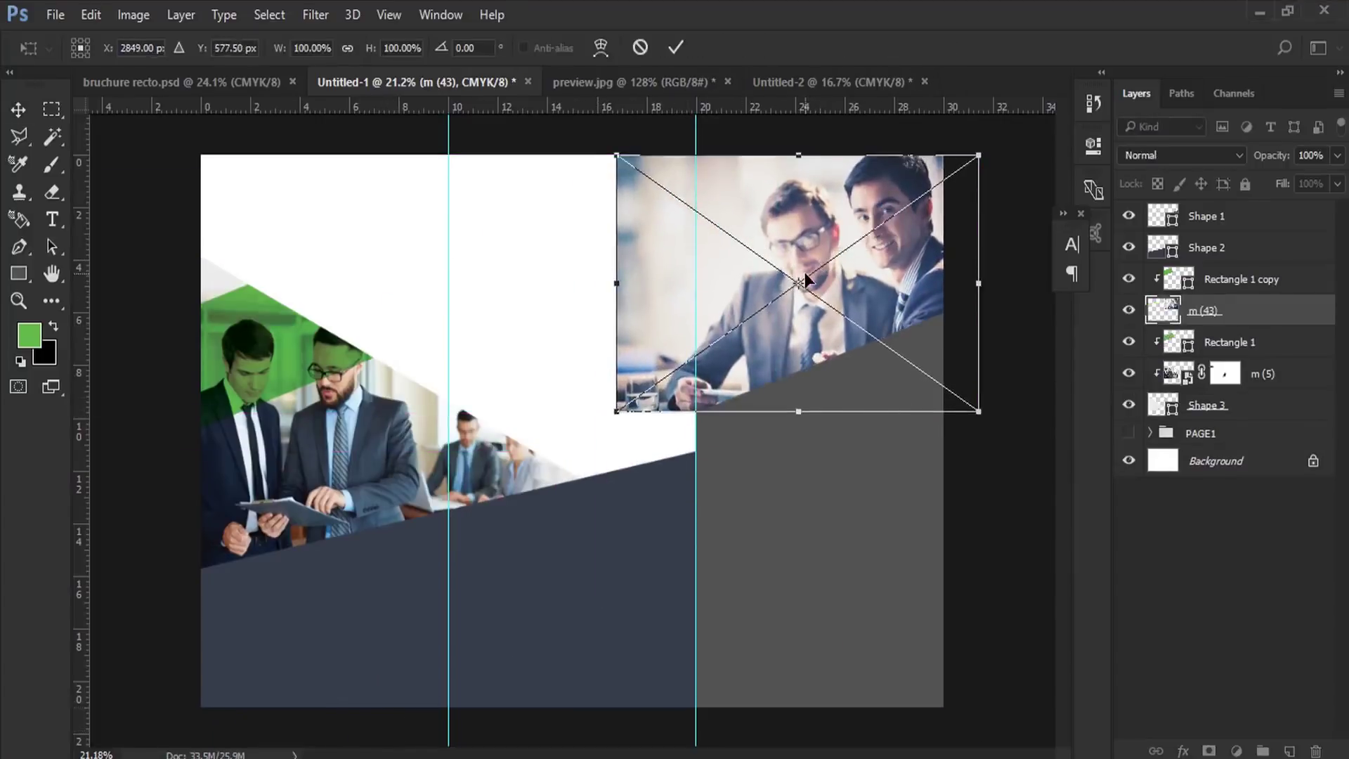
Add a mask to the m (43) photo and black out the strip left of the right guide.
key(Return)
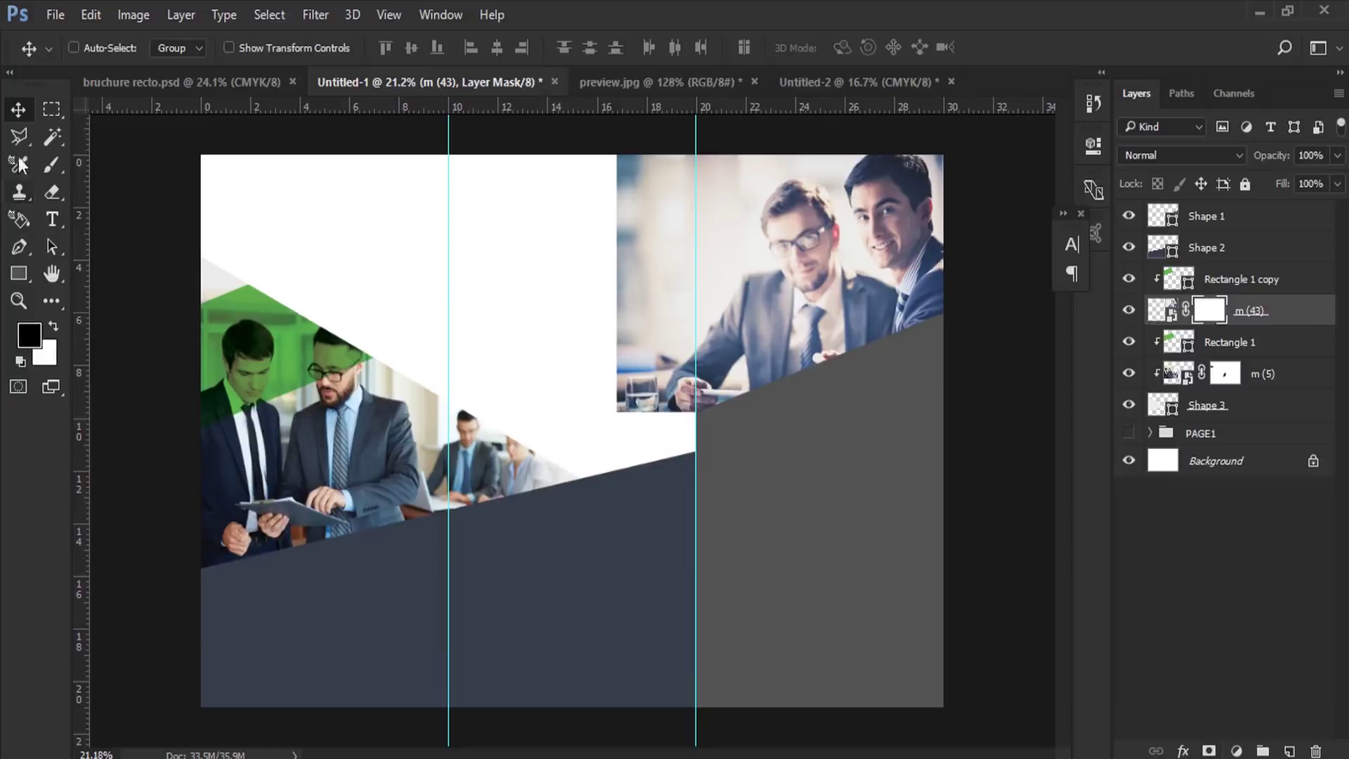
click(51, 110)
drag(605, 155, 696, 540)
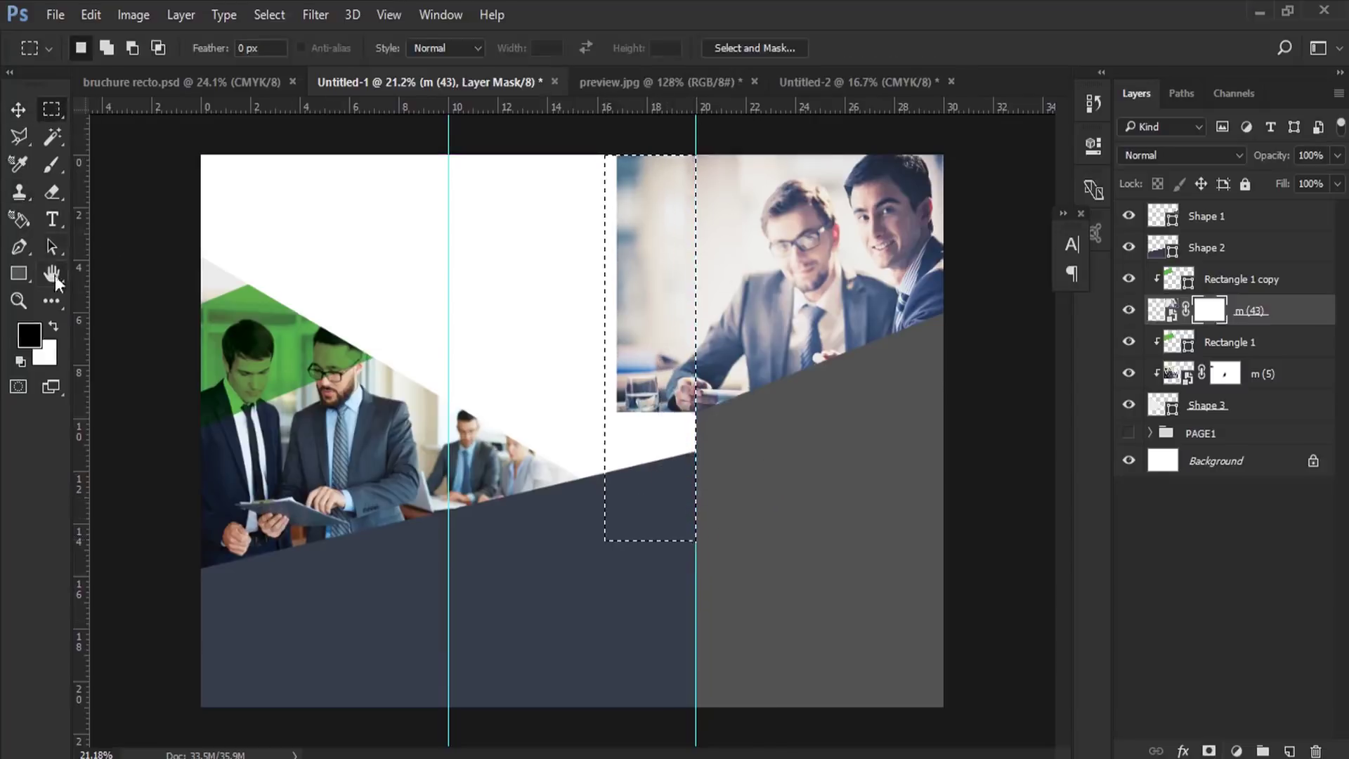
right_click(51, 201)
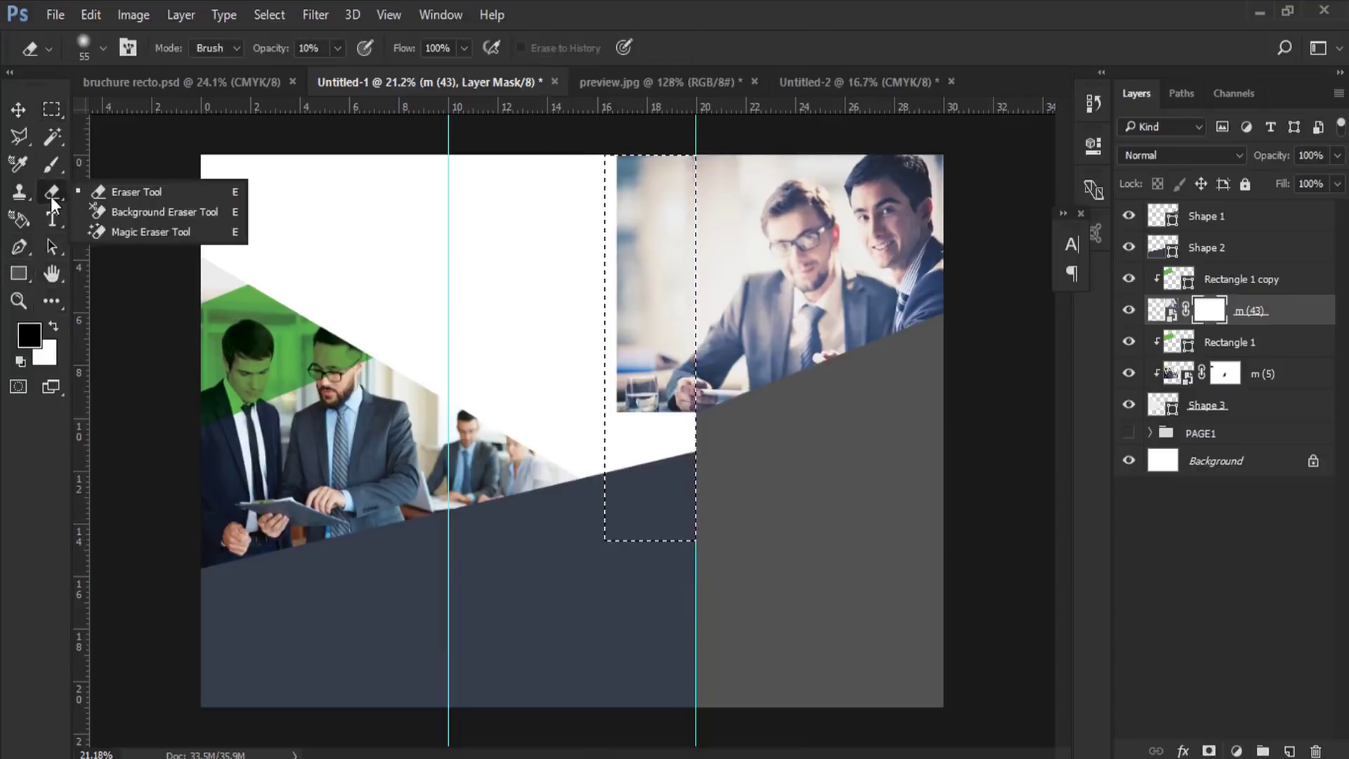
click(52, 301)
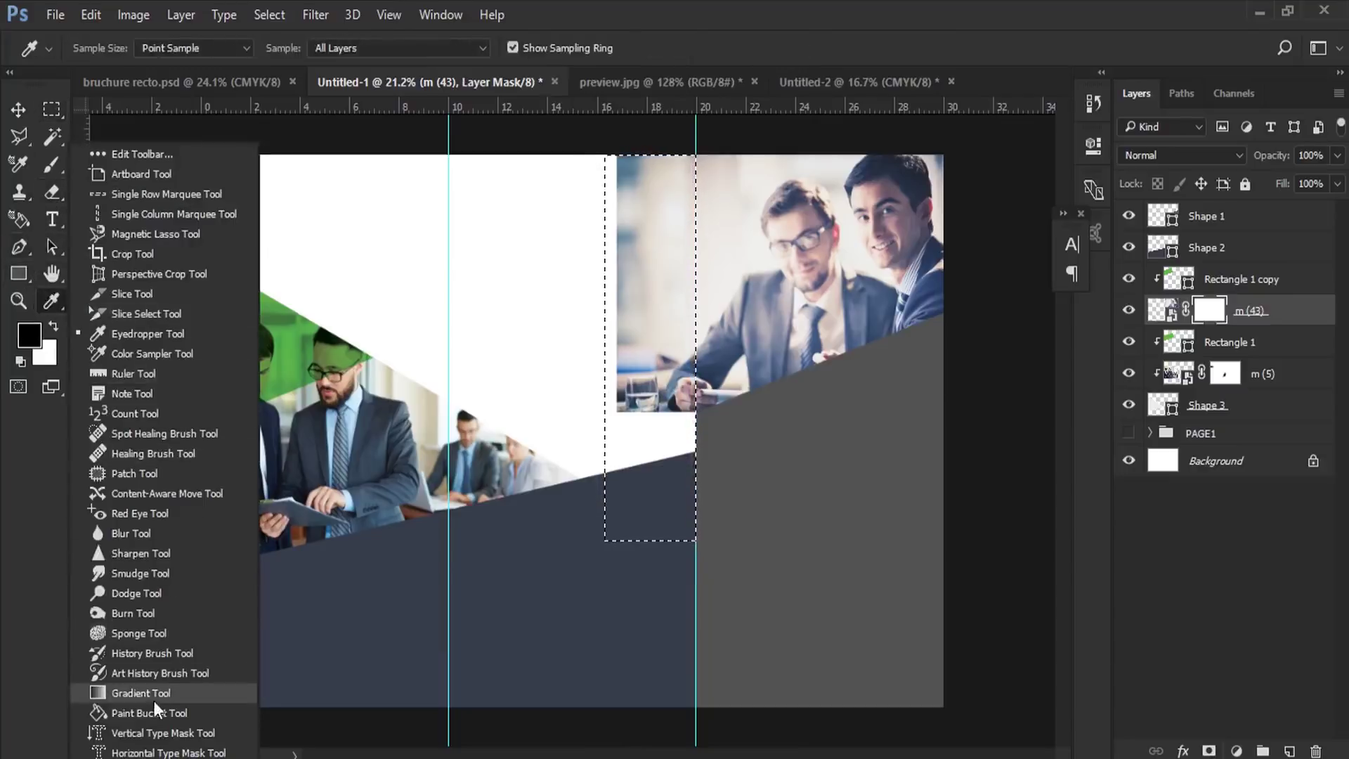
click(120, 712)
click(664, 325)
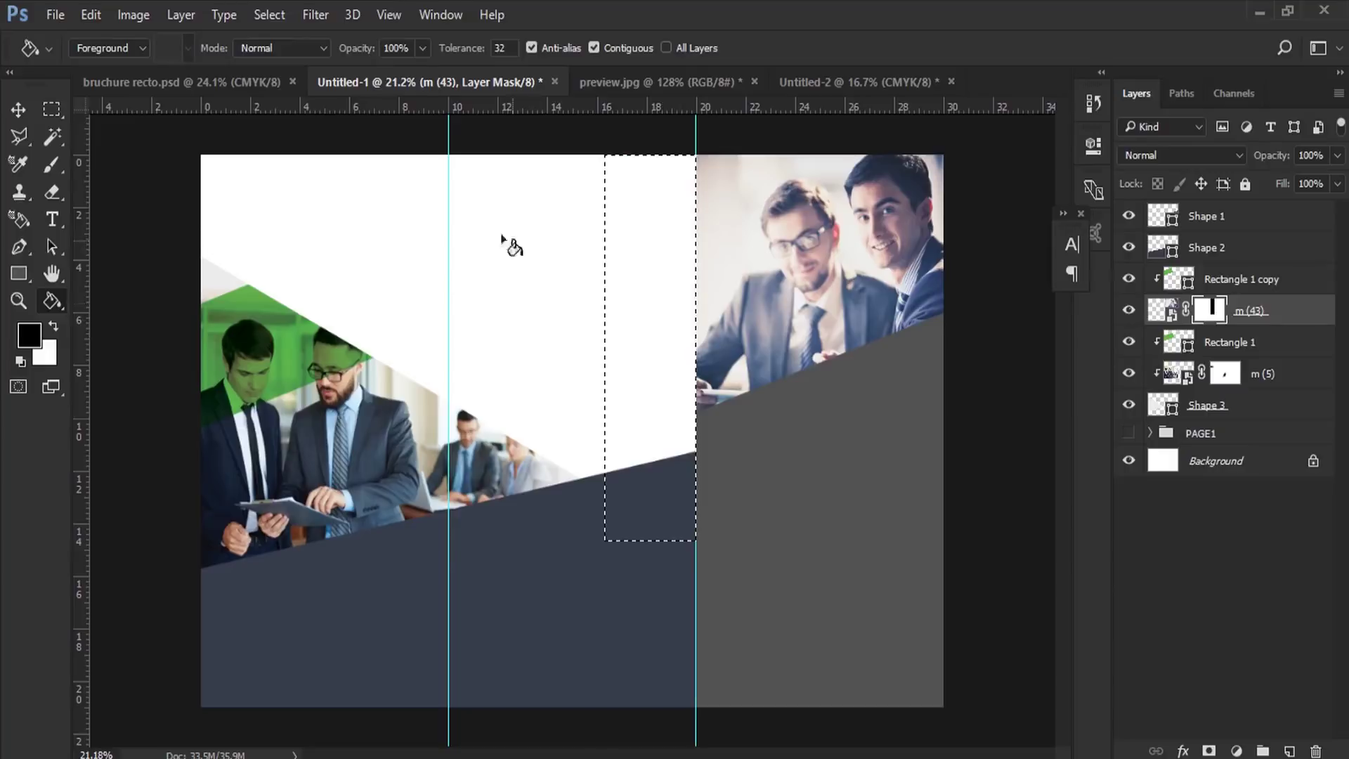
click(270, 14)
click(280, 59)
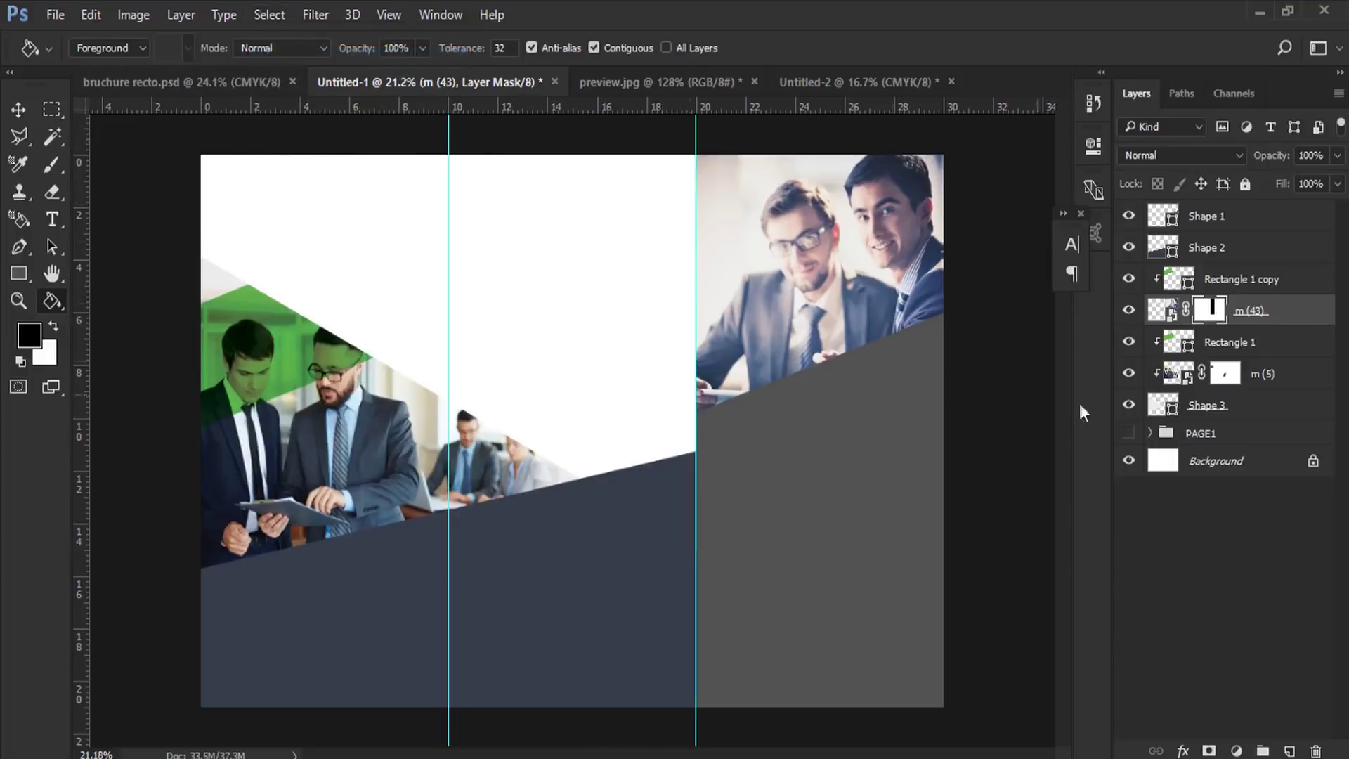
click(1227, 432)
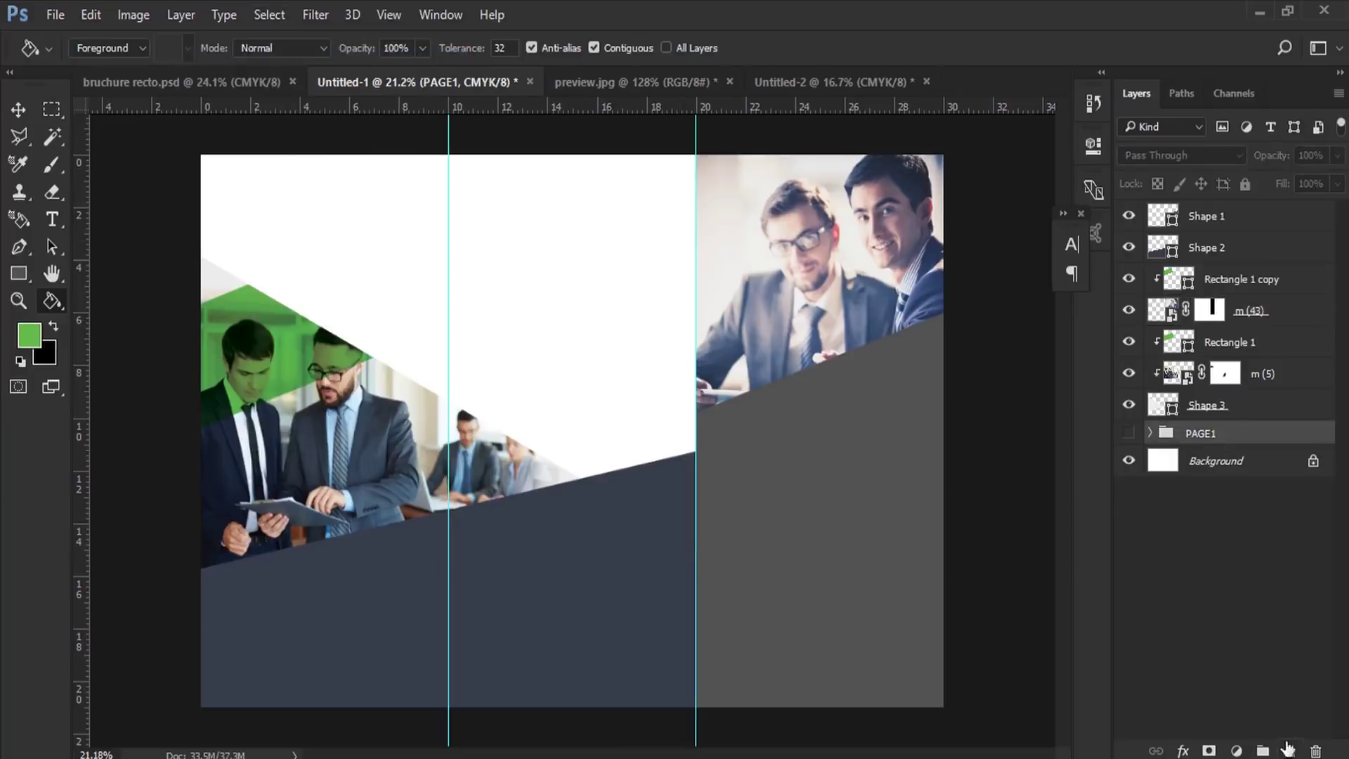
On a new layer, trace a closed Pen path over the top area up to the right guide.
click(1287, 748)
click(13, 256)
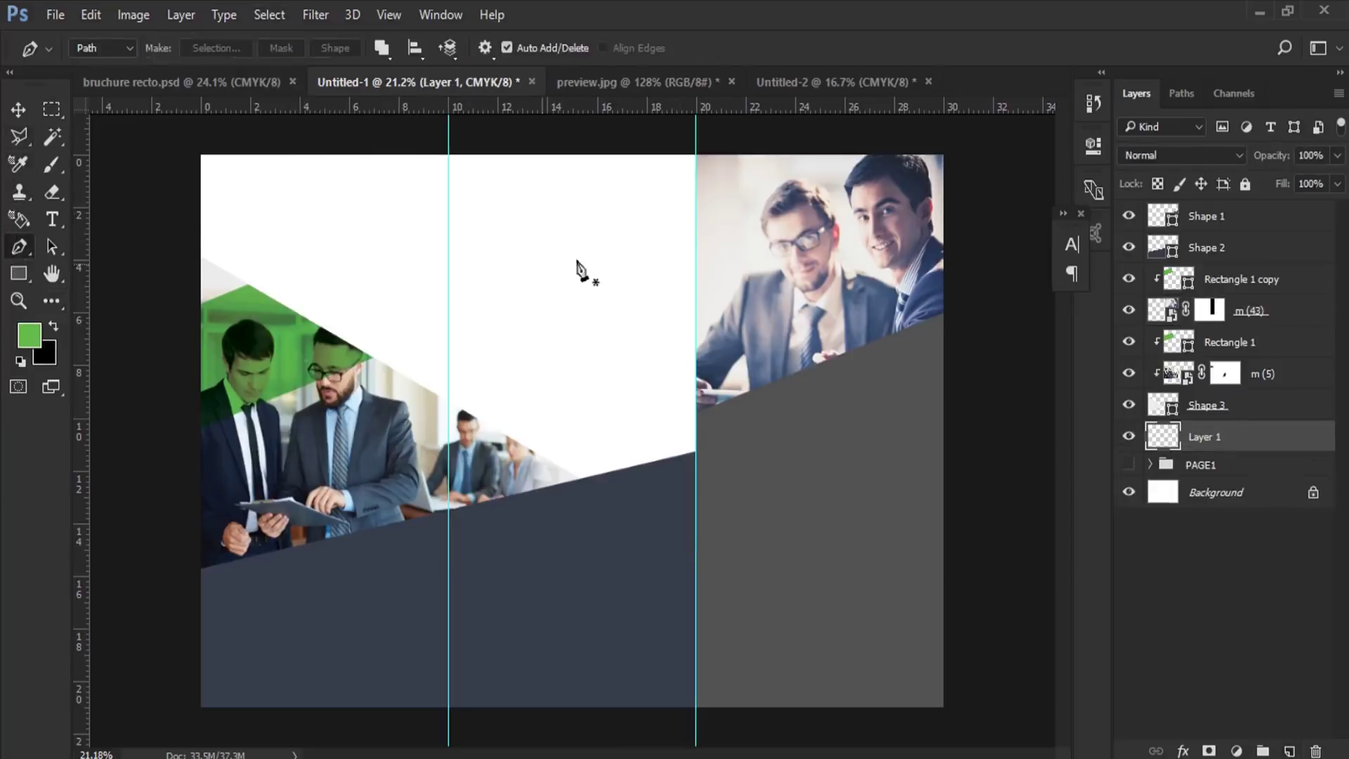
click(697, 148)
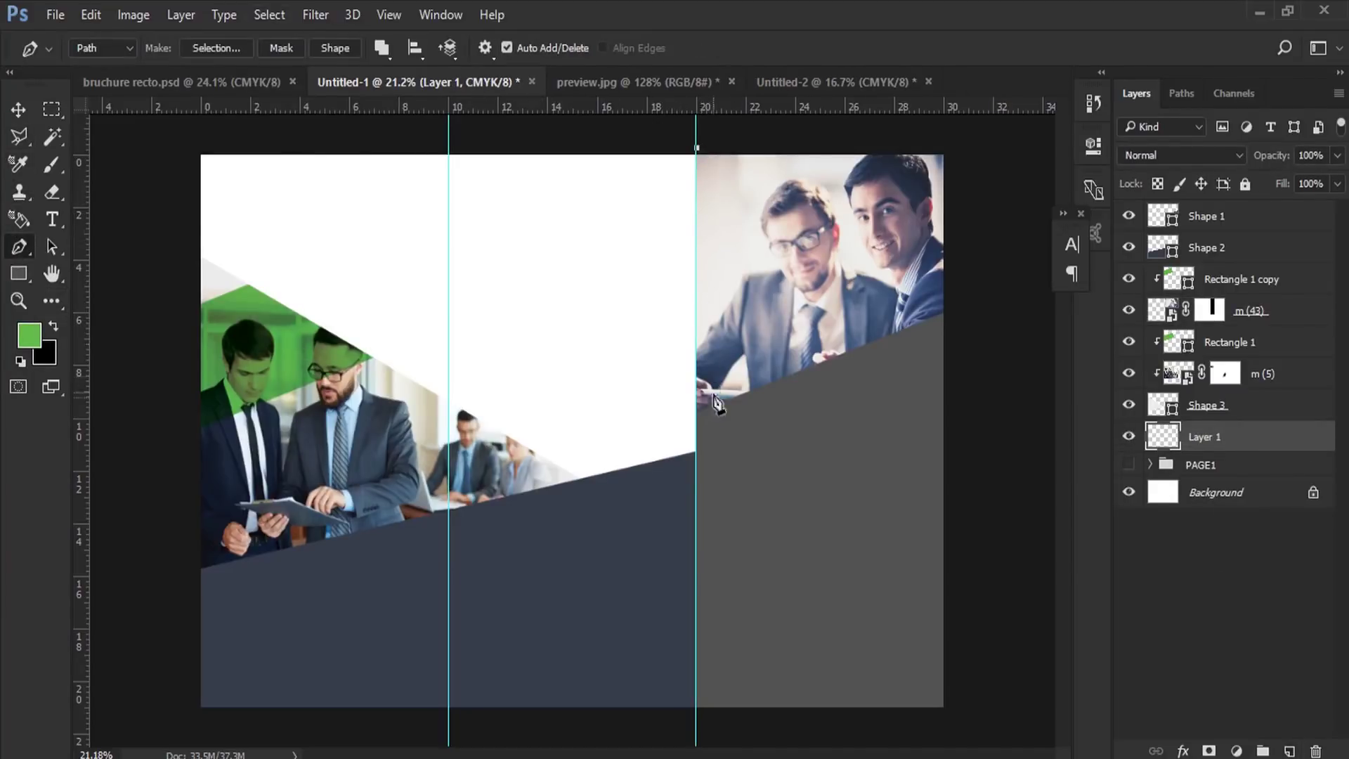
click(706, 456)
click(647, 489)
click(488, 481)
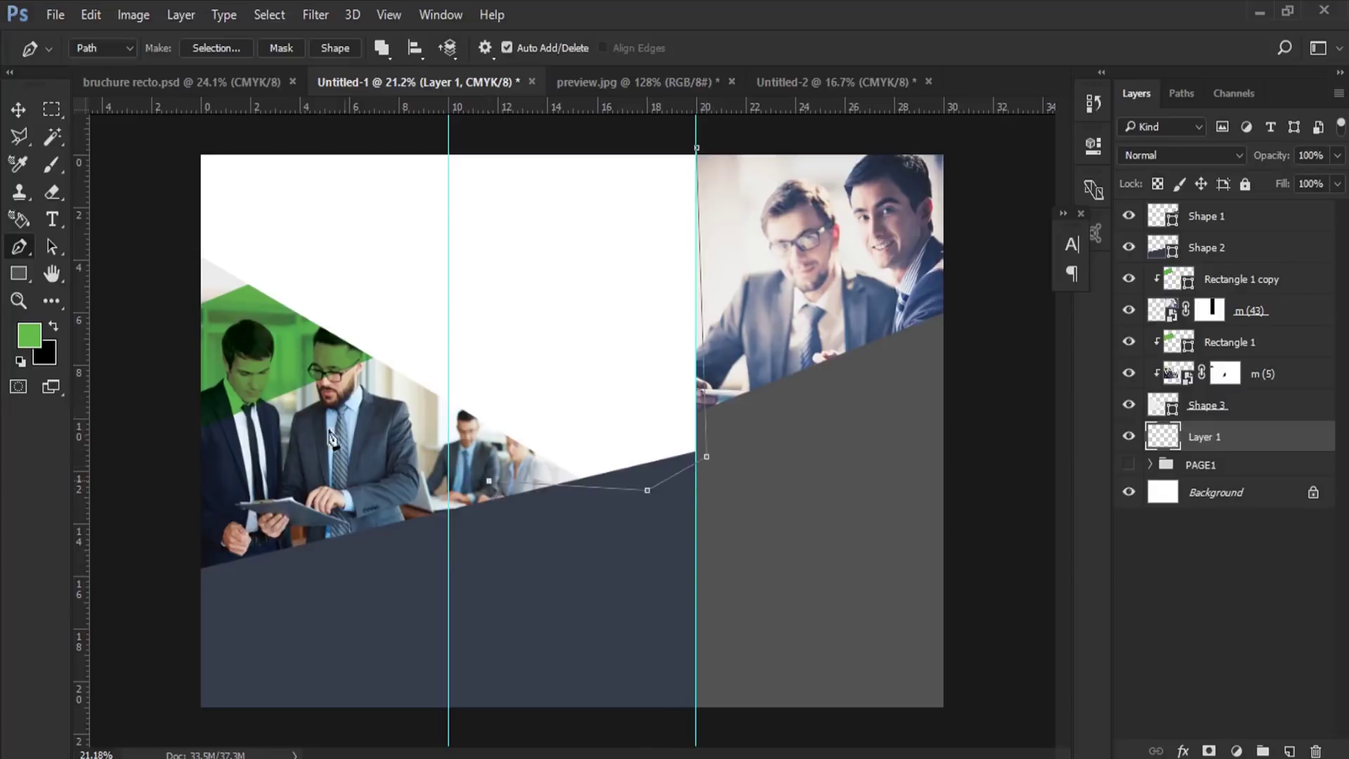
click(189, 253)
click(193, 133)
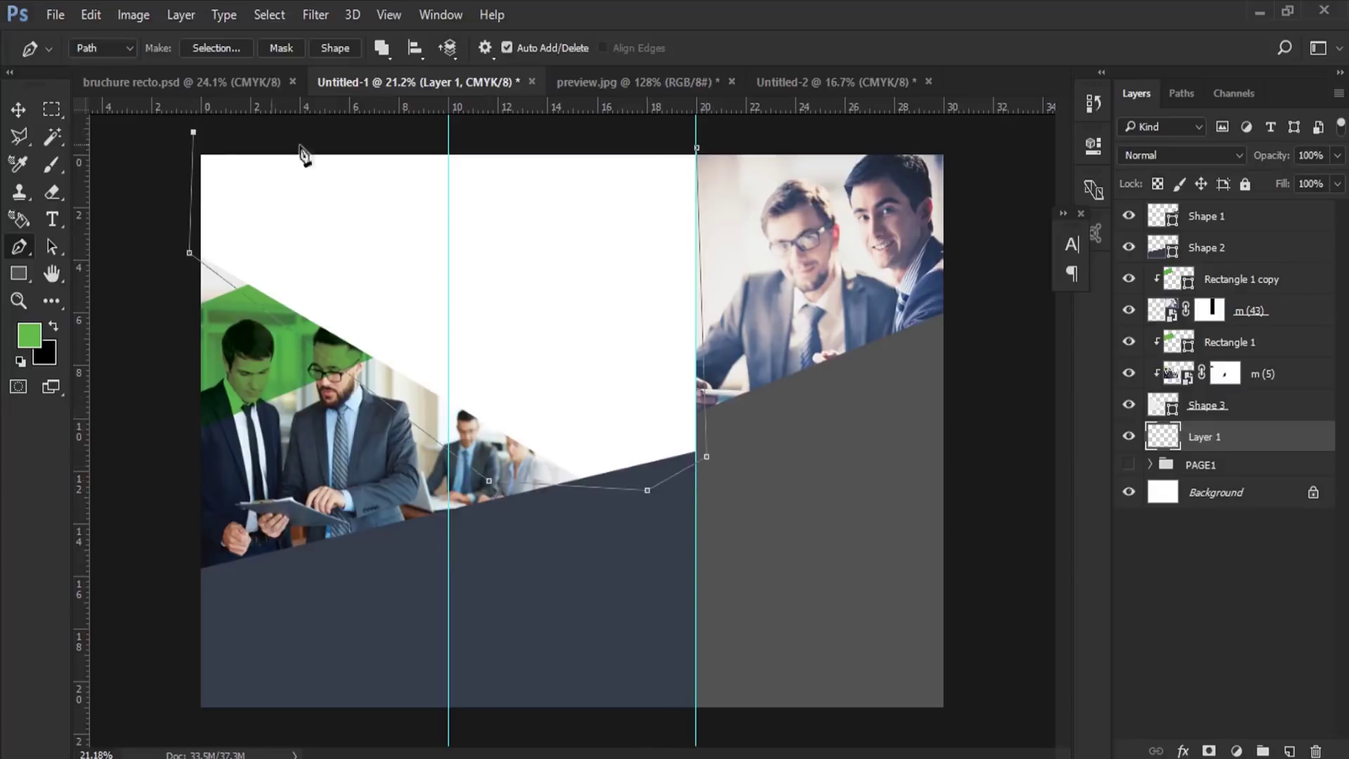
click(695, 148)
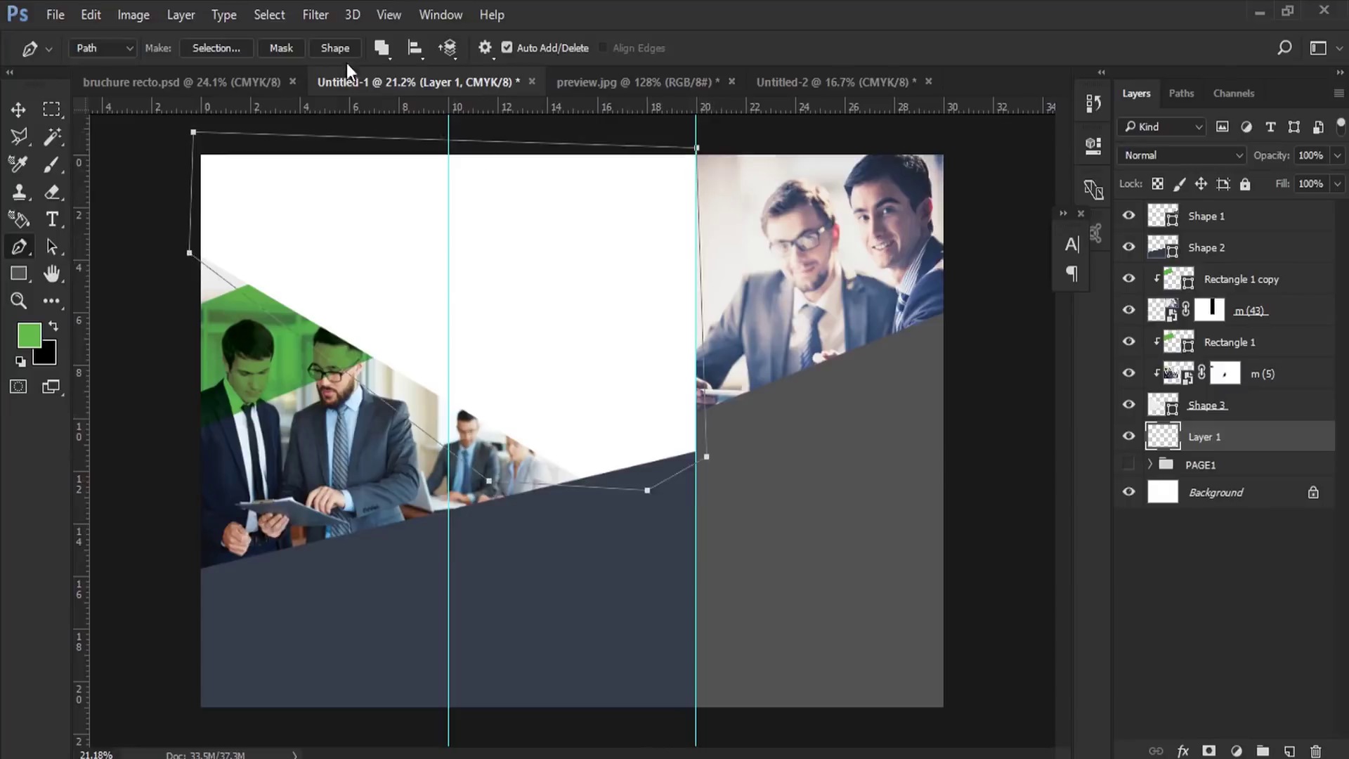
Convert the path to a shape filled with dark grey 535253.
click(337, 48)
double_click(1159, 437)
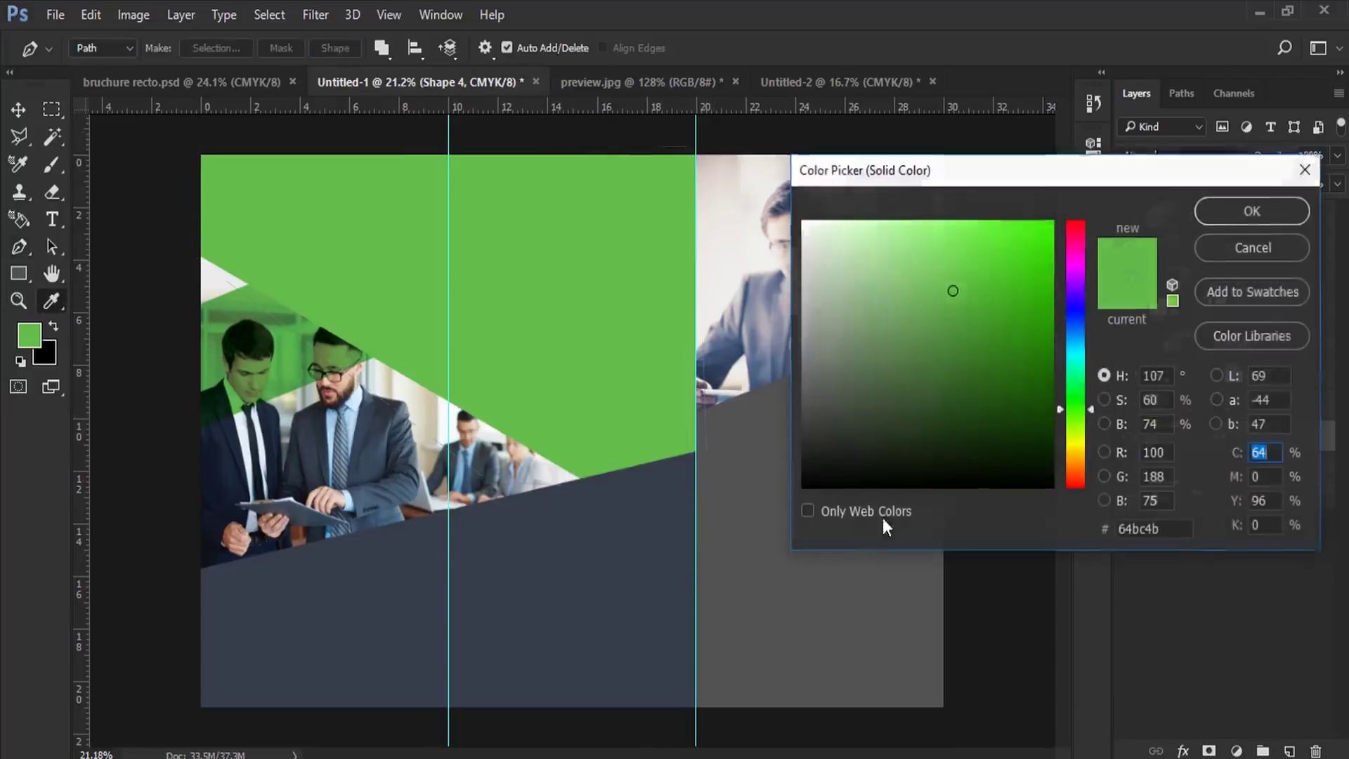
click(934, 562)
click(1226, 220)
key(p)
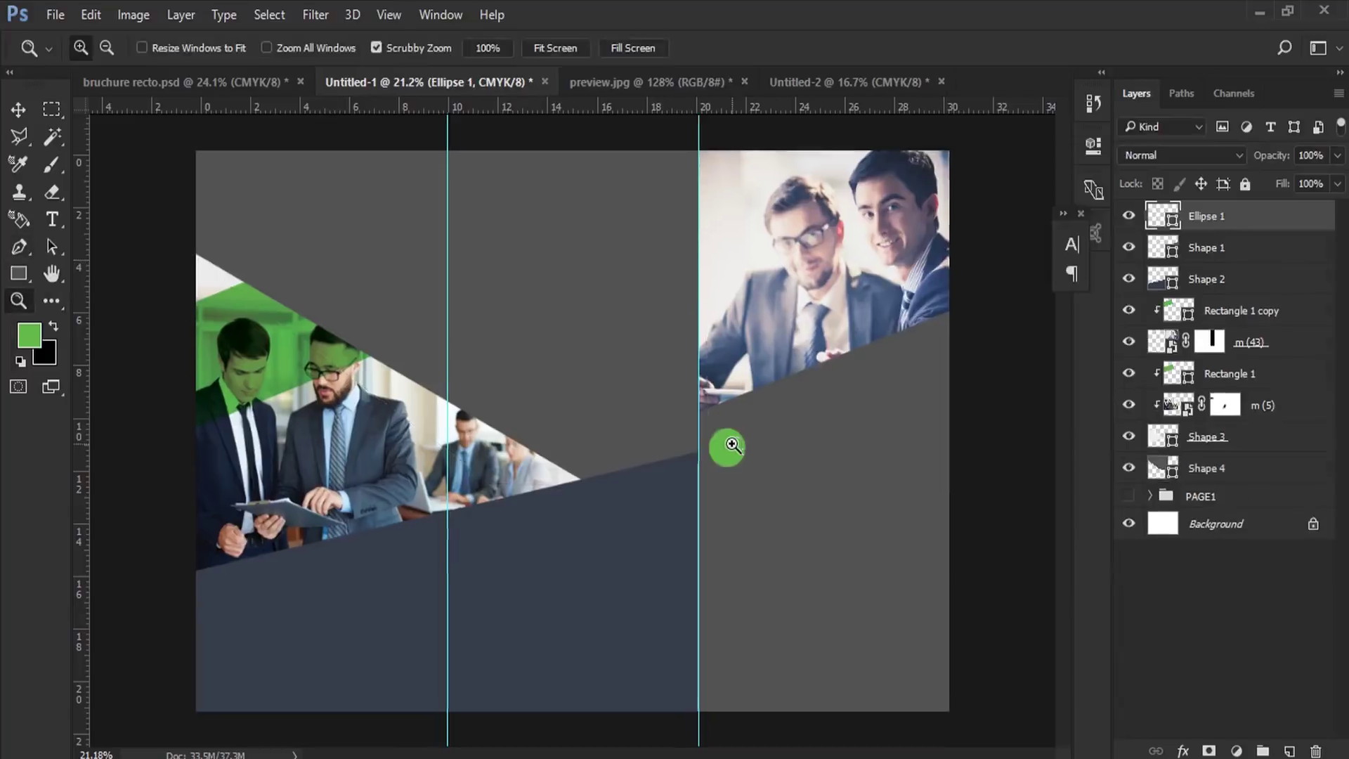
Draw a white hammer-and-wrench custom shape on the green circle.
click(730, 445)
key(u)
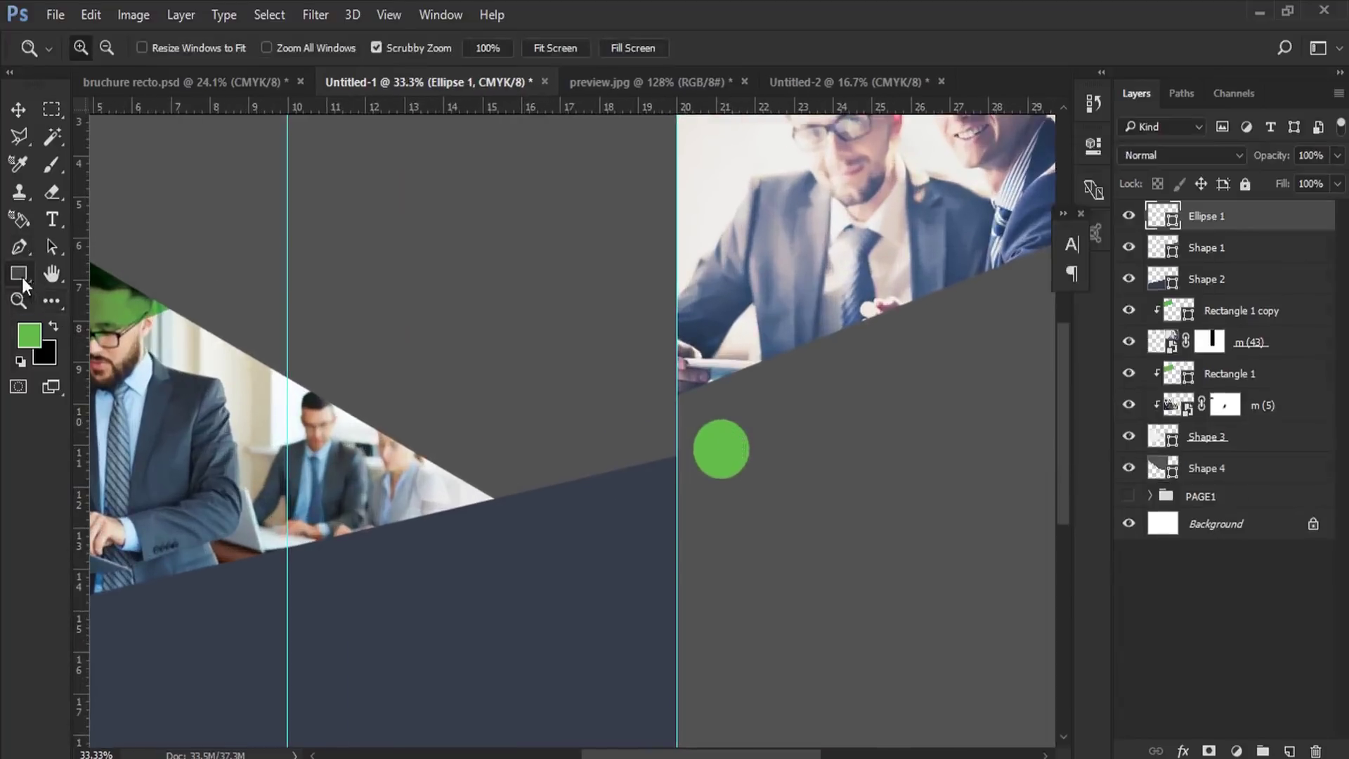
right_click(19, 280)
click(63, 387)
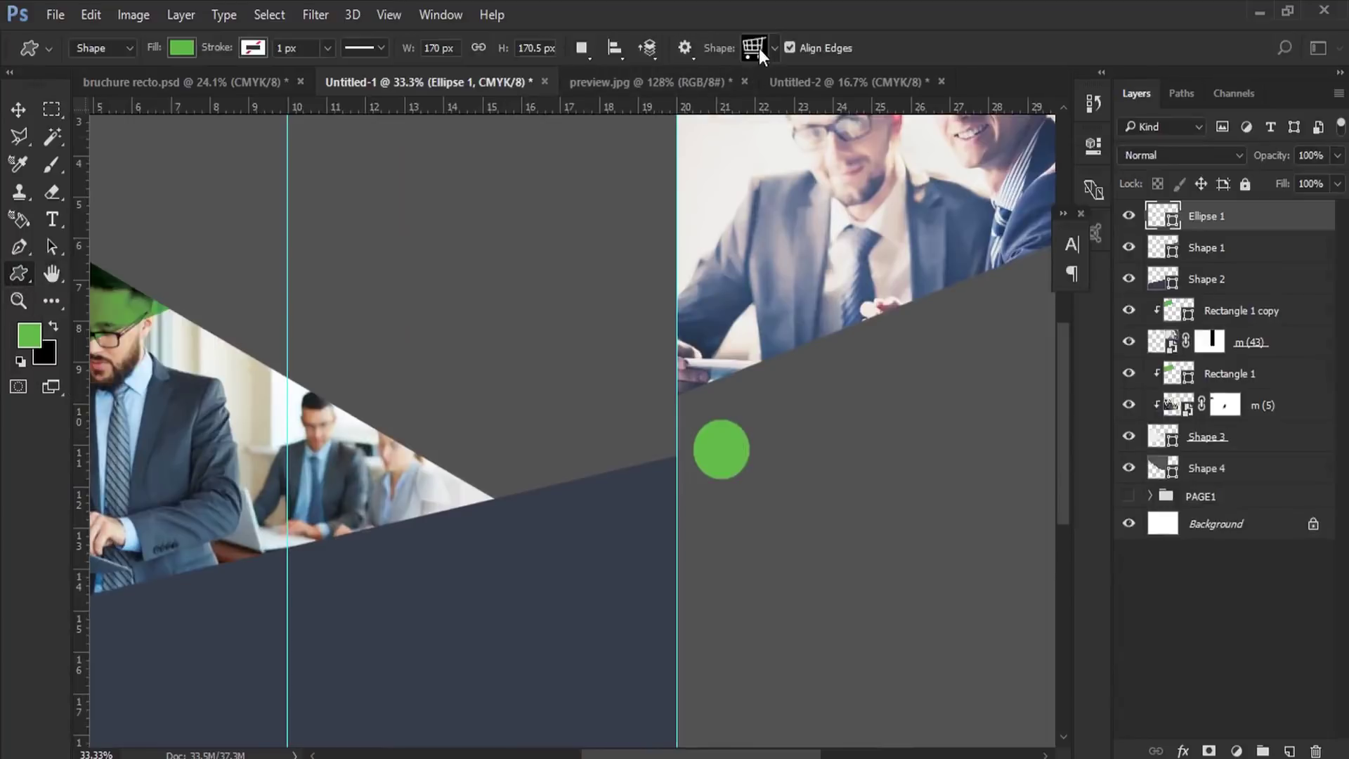
click(758, 48)
click(820, 486)
click(867, 8)
drag(704, 433, 737, 467)
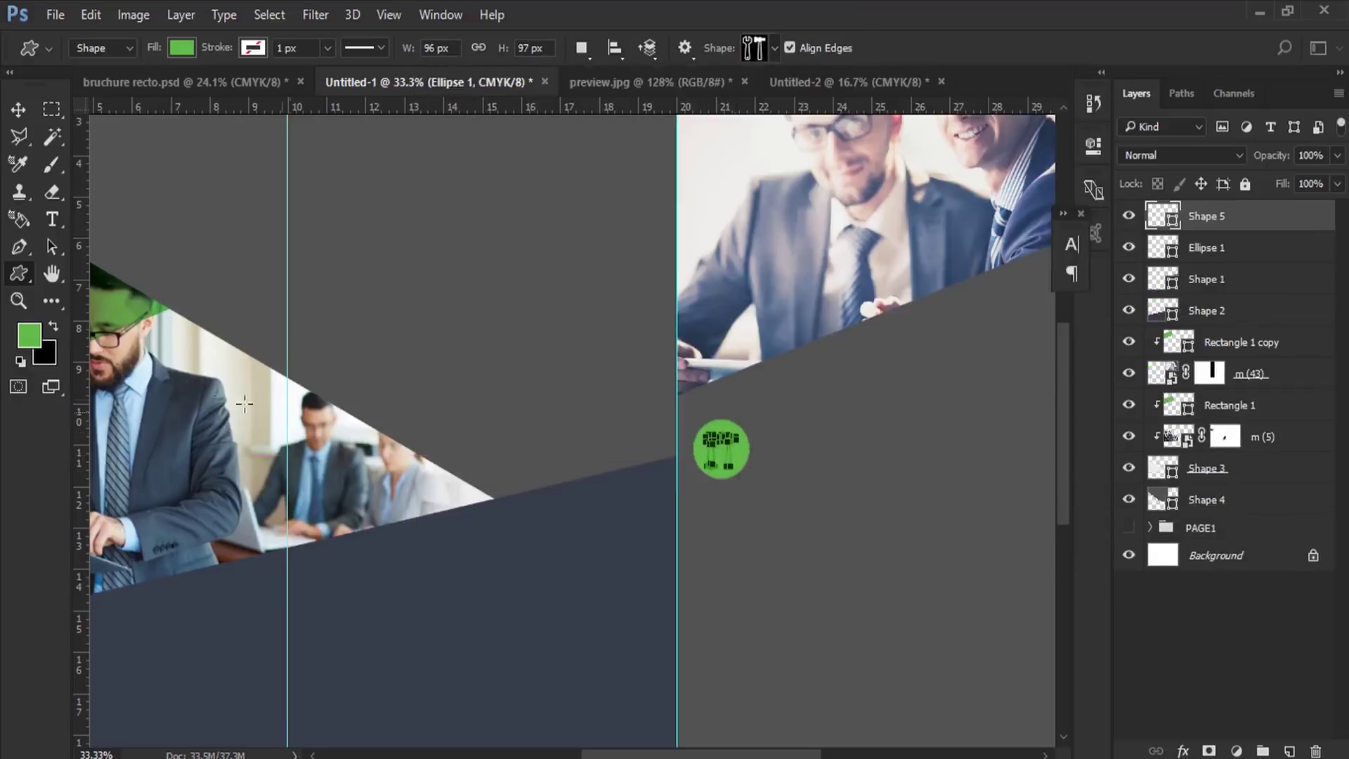
click(181, 49)
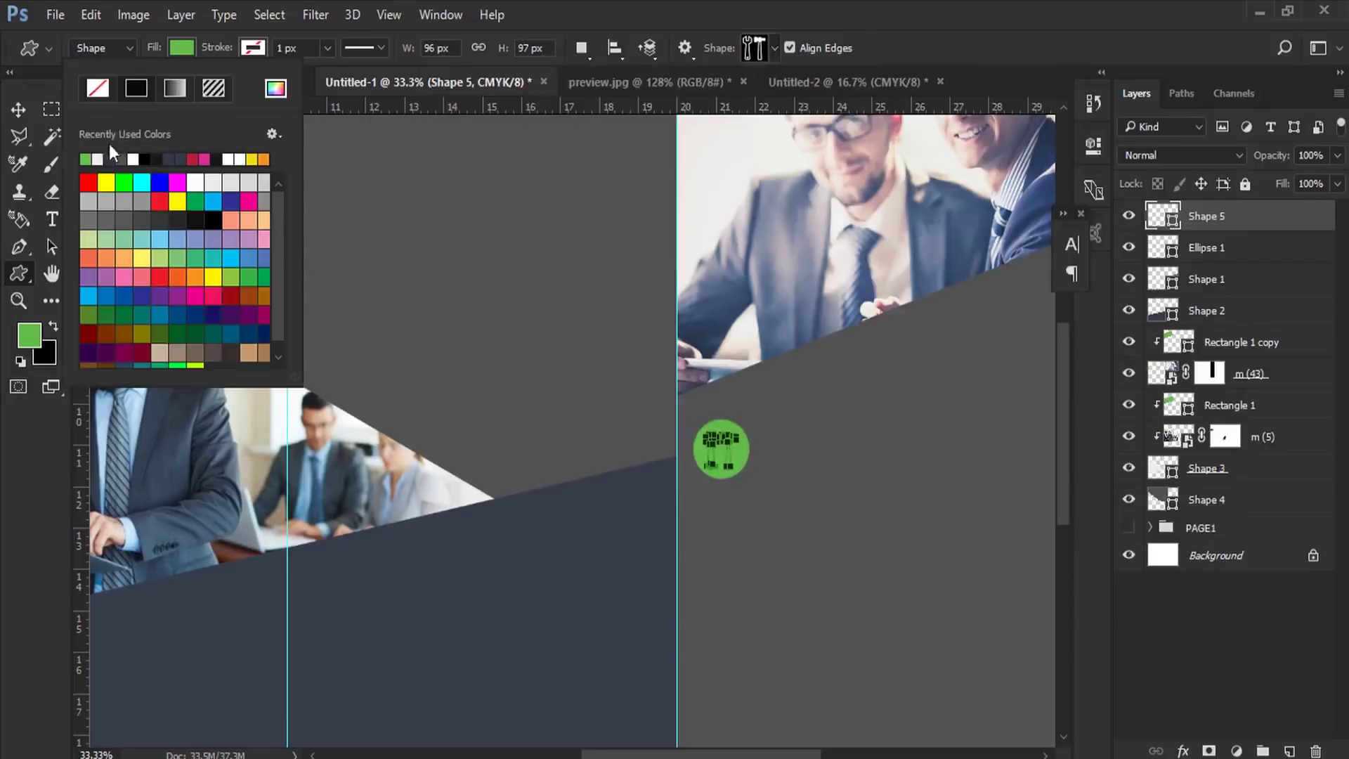
click(98, 158)
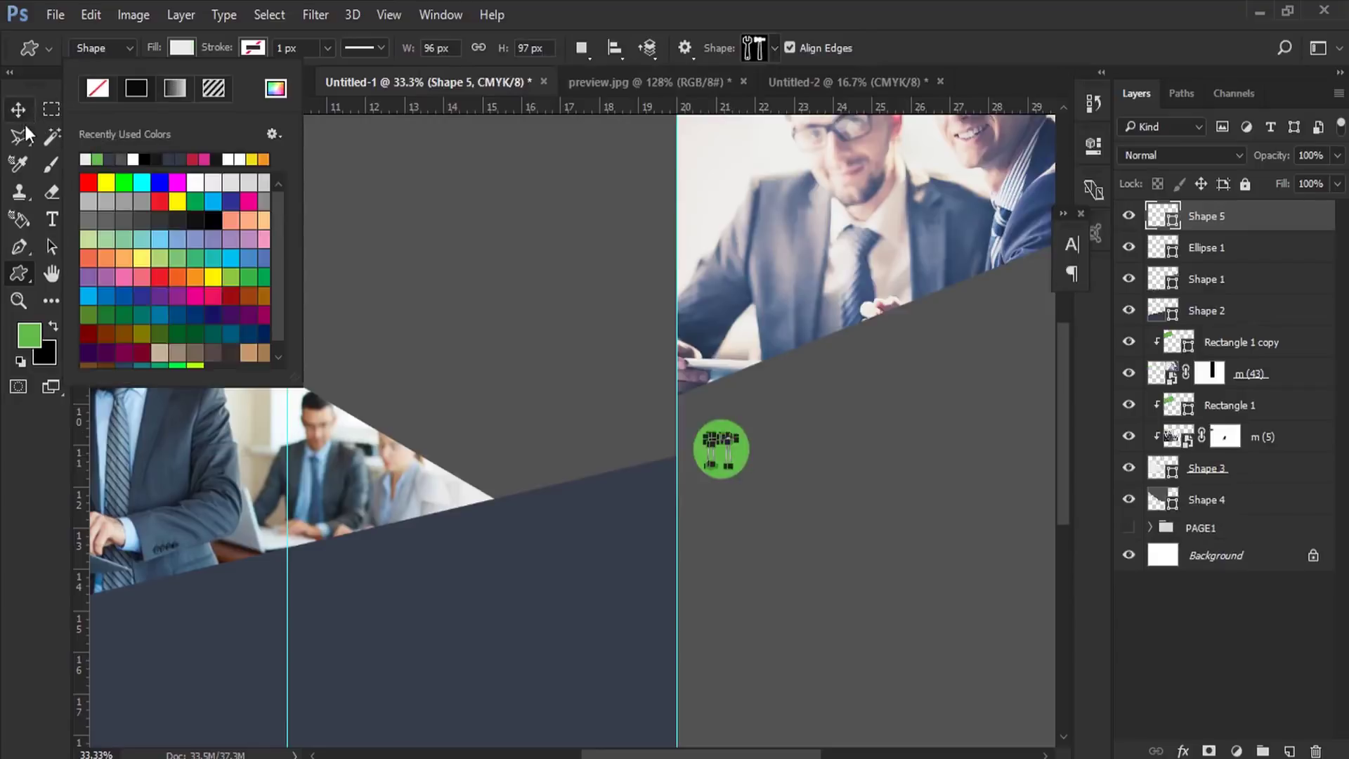
click(135, 158)
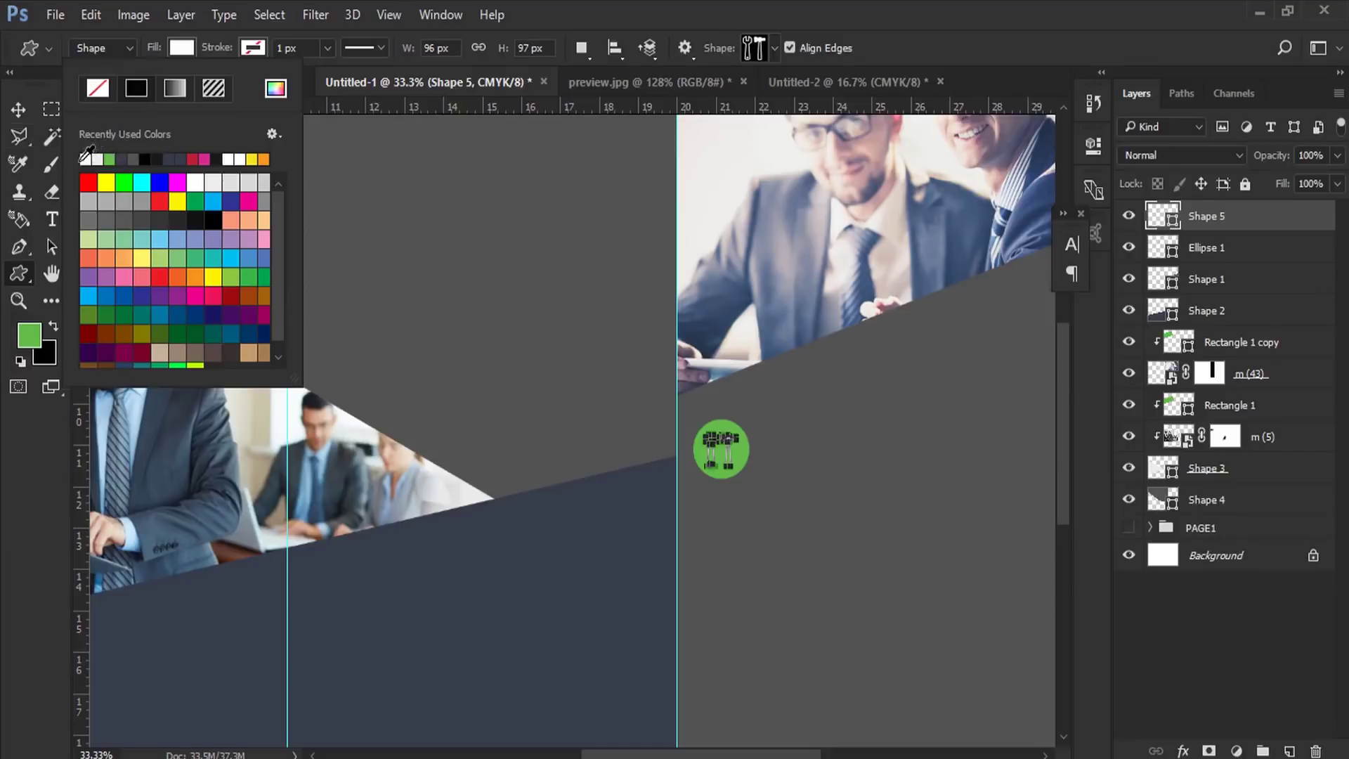
click(27, 109)
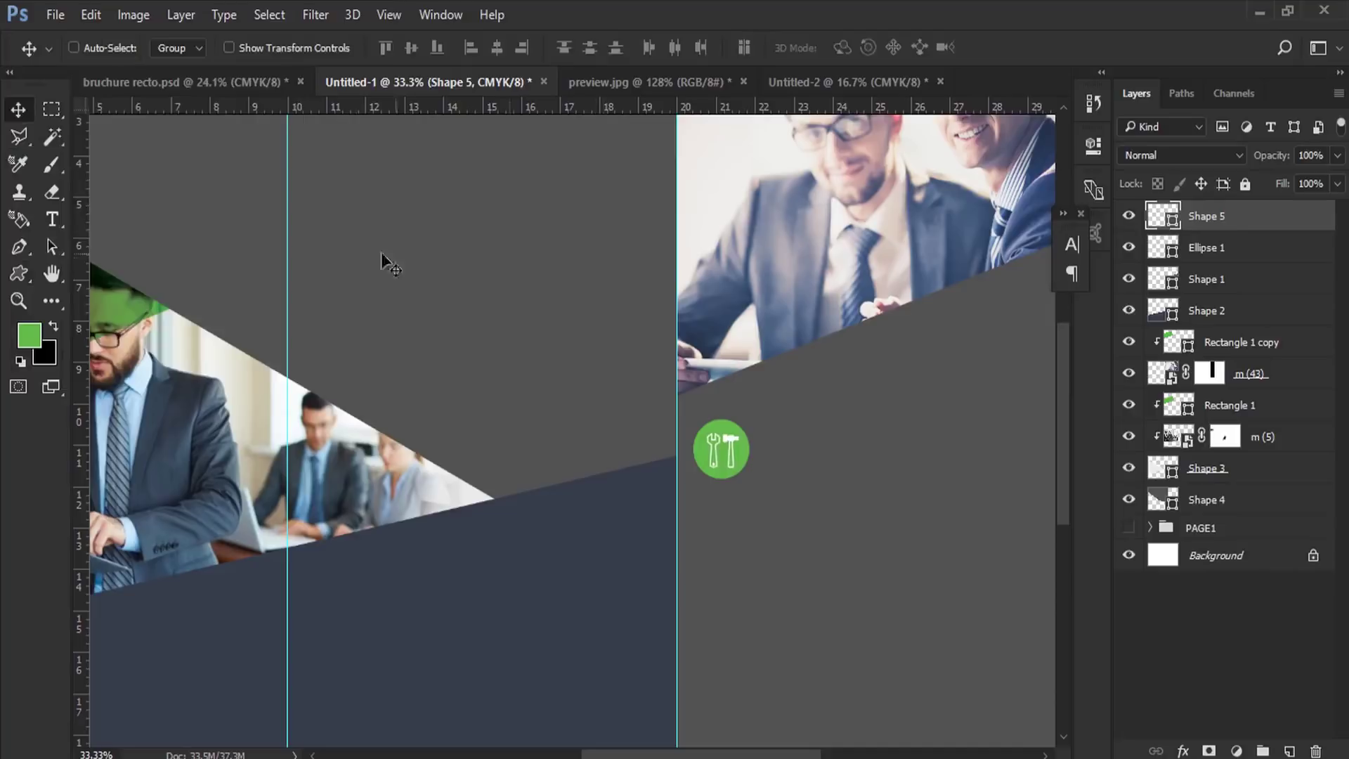
Pick the Type tool with white text colour and reselect the Shape 5 icon layer.
click(52, 219)
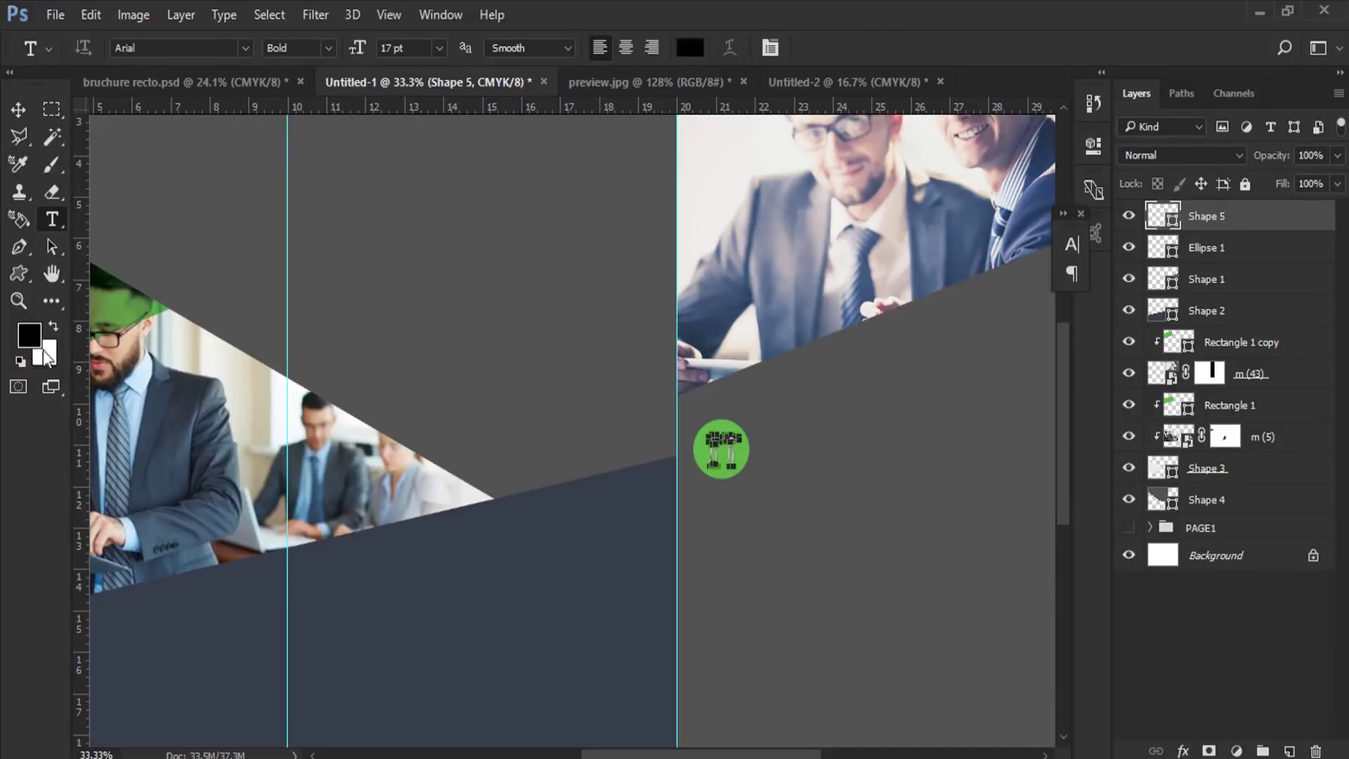
click(51, 326)
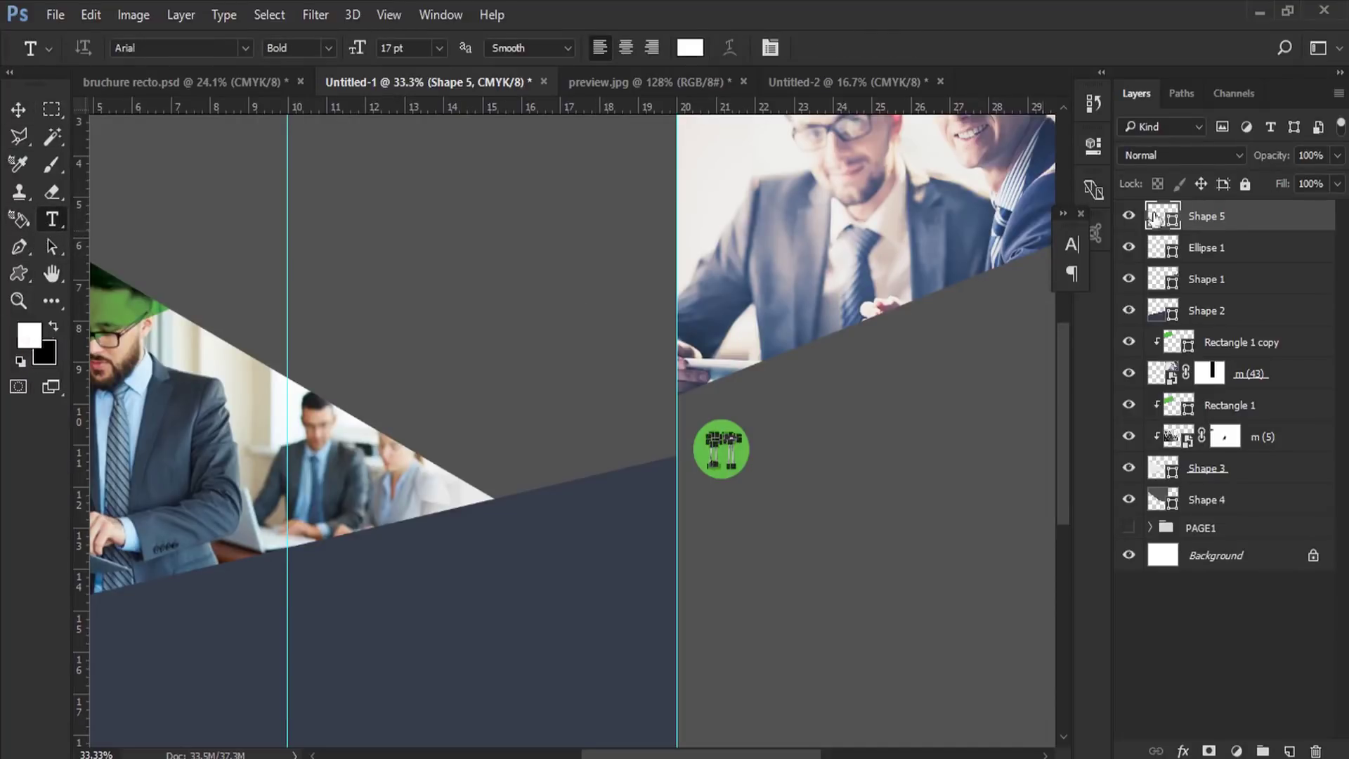
click(1235, 240)
click(1235, 222)
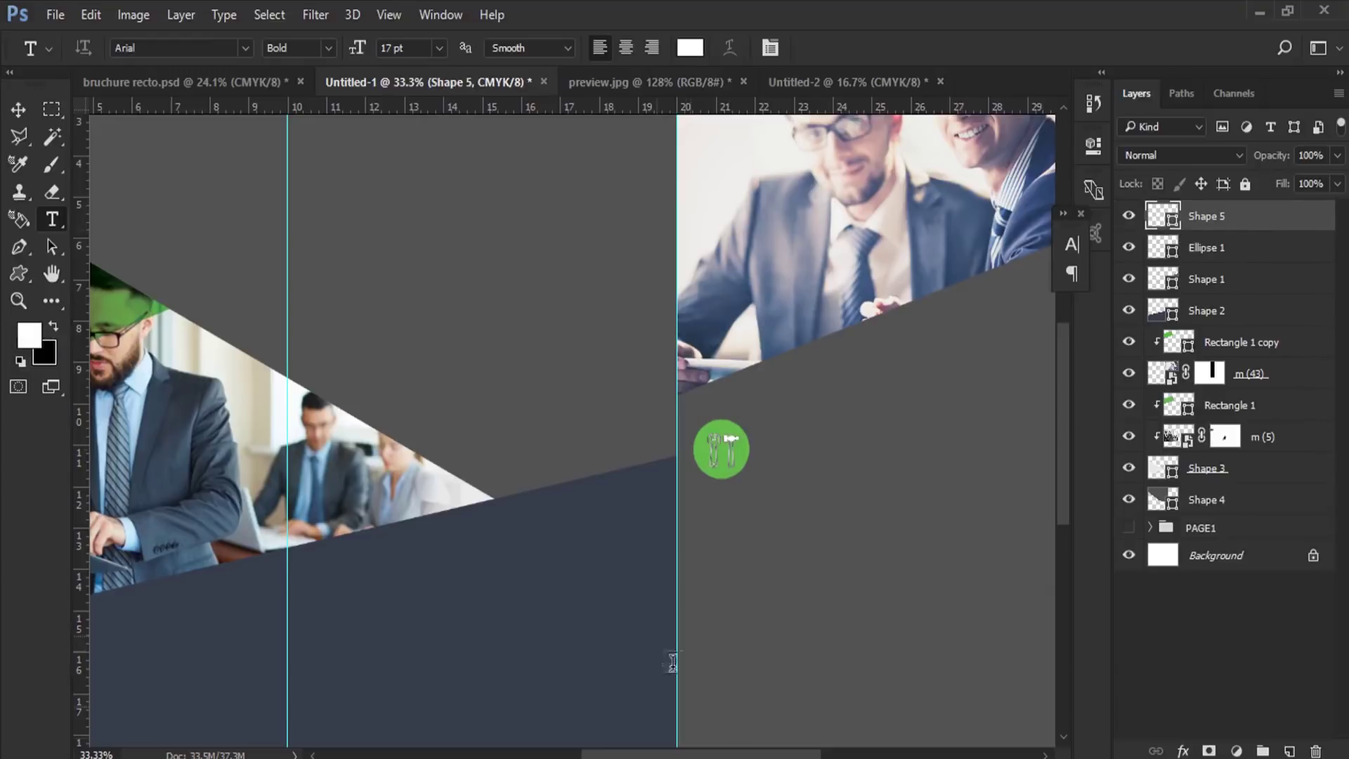
Copy the opening lines of the last Lorem Ipsum paragraph in Word.
mouse_move(361, 549)
mouse_down()
mouse_move(709, 591)
mouse_move(654, 594)
mouse_move(955, 597)
mouse_up()
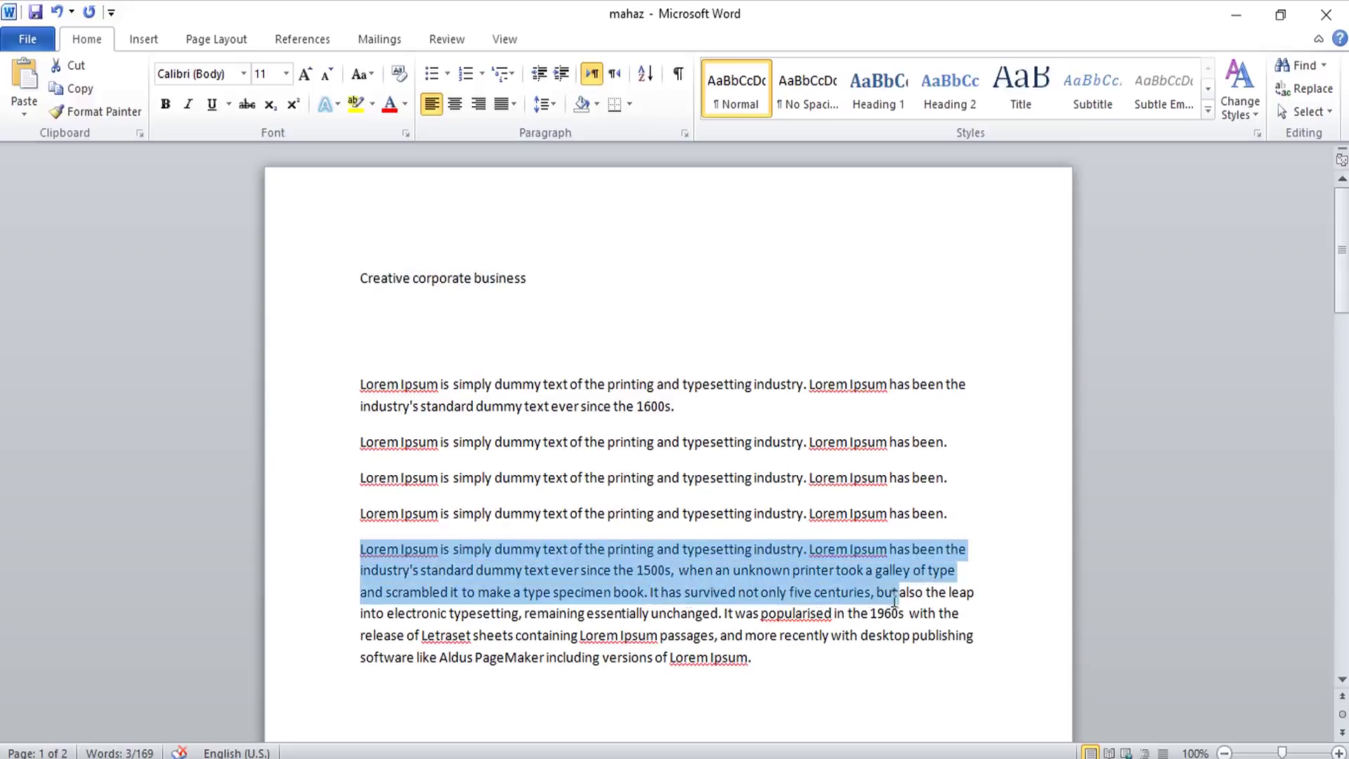
right_click(955, 597)
click(977, 278)
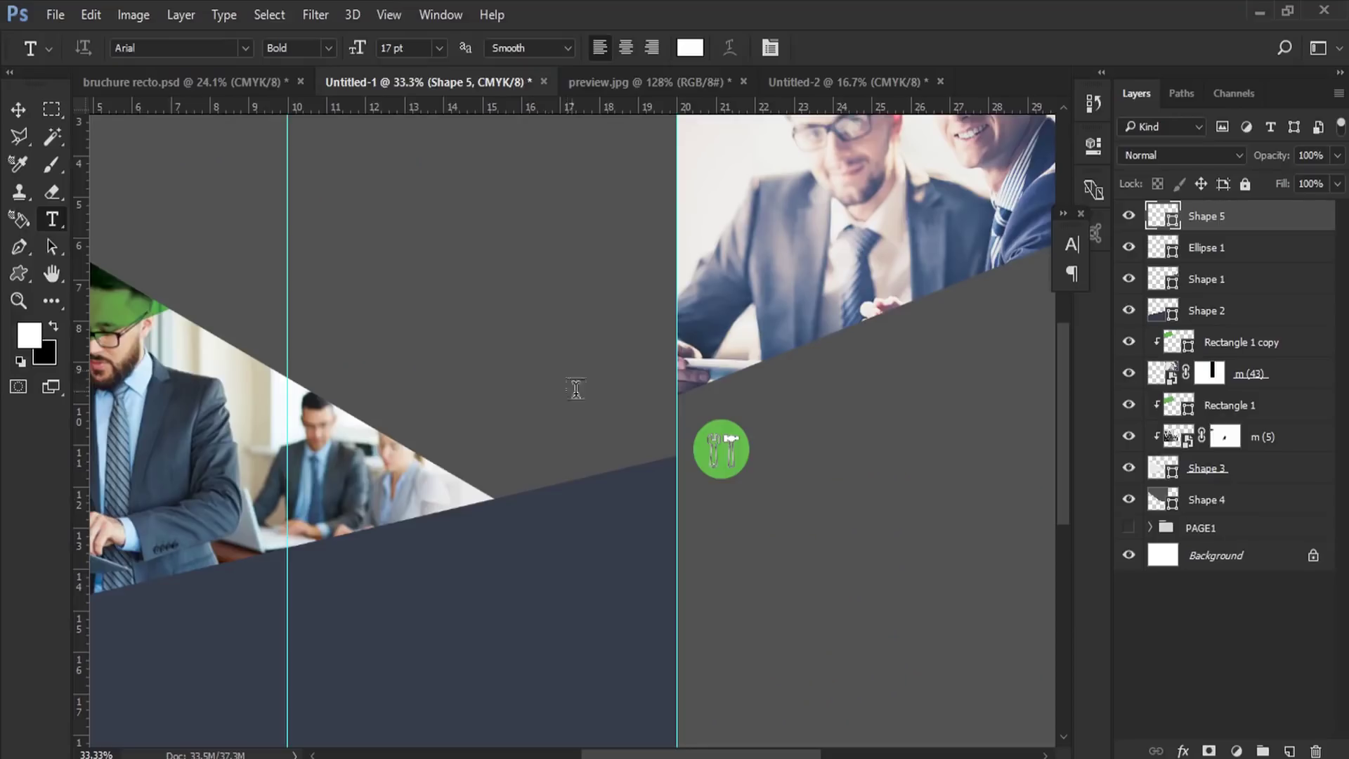
Draw a text box beside the green icon circle and paste the Lorem Ipsum text.
scroll(660, 481, right, 5)
scroll(661, 482, down, 2)
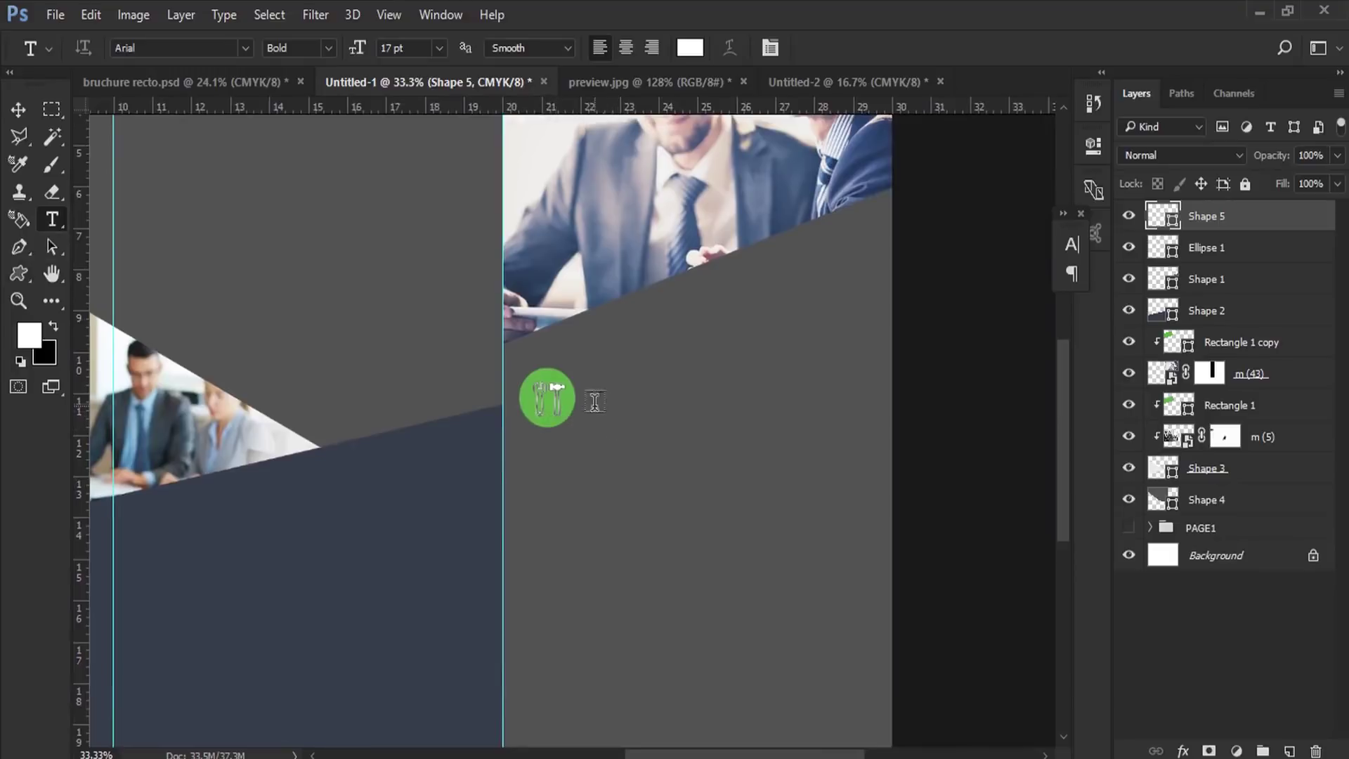
drag(587, 397, 859, 532)
click(437, 48)
click(424, 171)
right_click(624, 411)
click(663, 390)
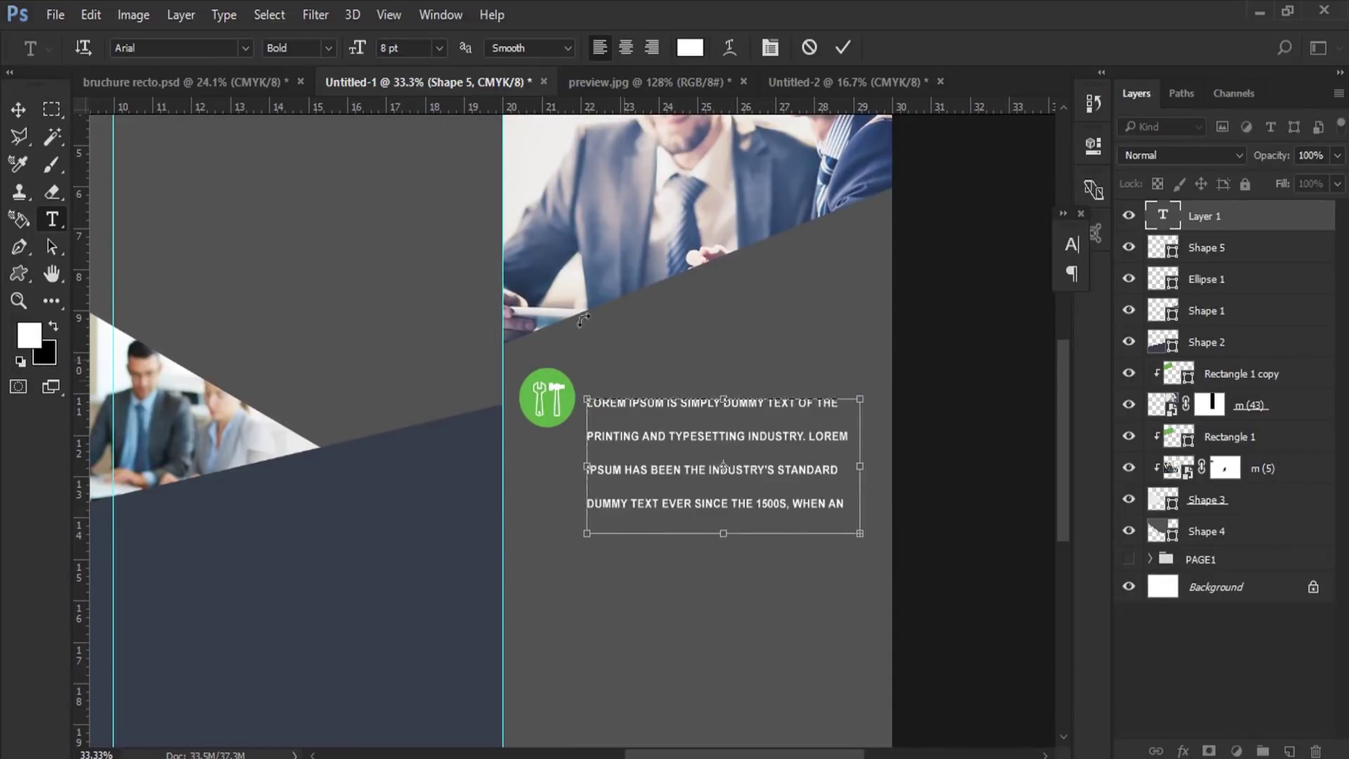
Format the pasted text as Regular, 9 pt, with Auto line spacing.
key(ctrl+a)
click(770, 47)
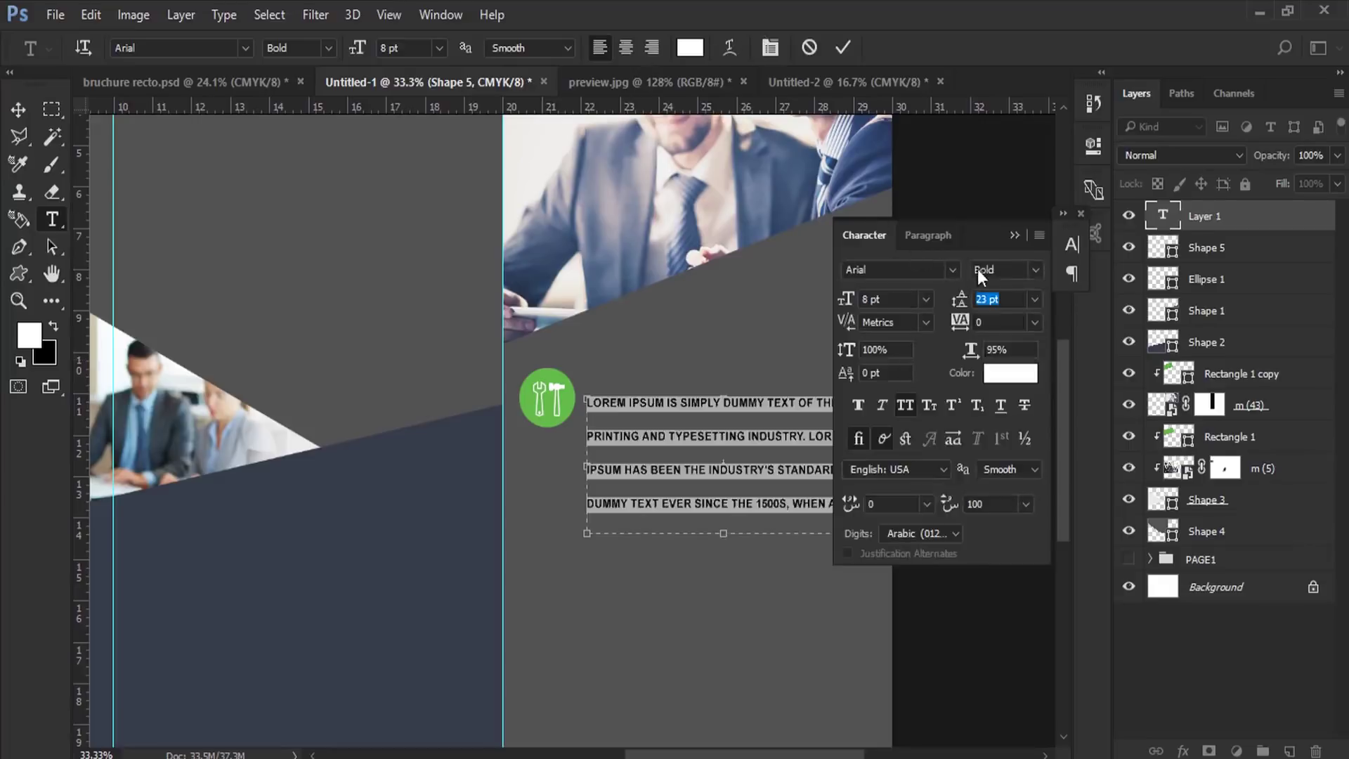
click(1036, 271)
click(994, 304)
click(1034, 299)
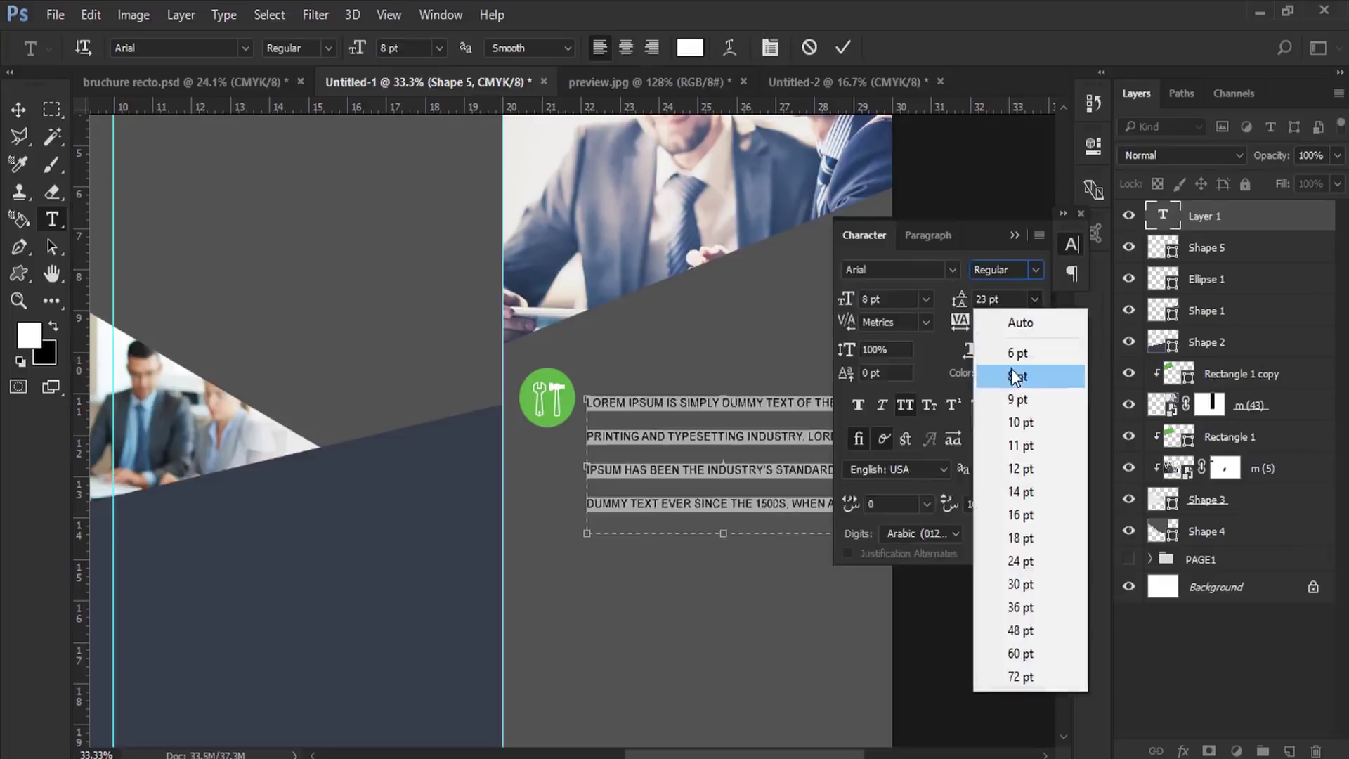
click(1020, 322)
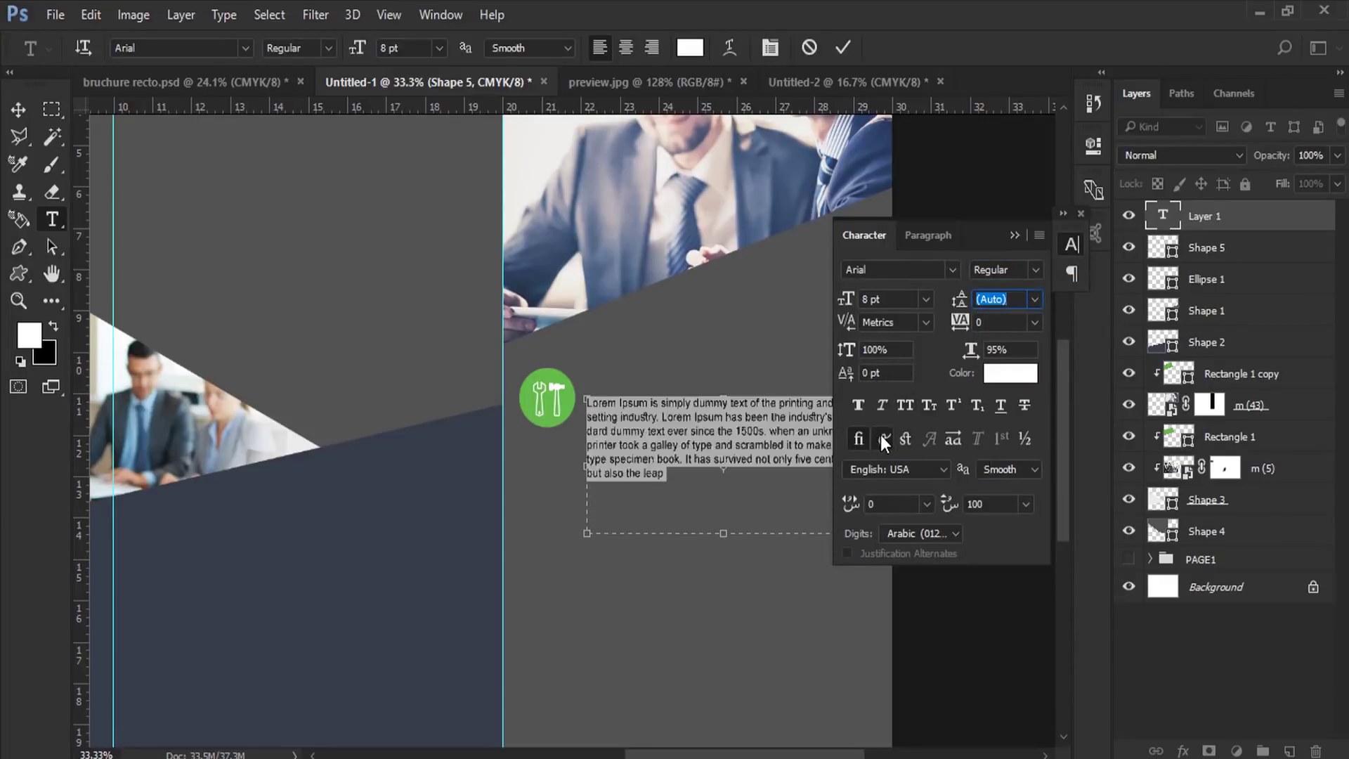
click(926, 304)
click(904, 392)
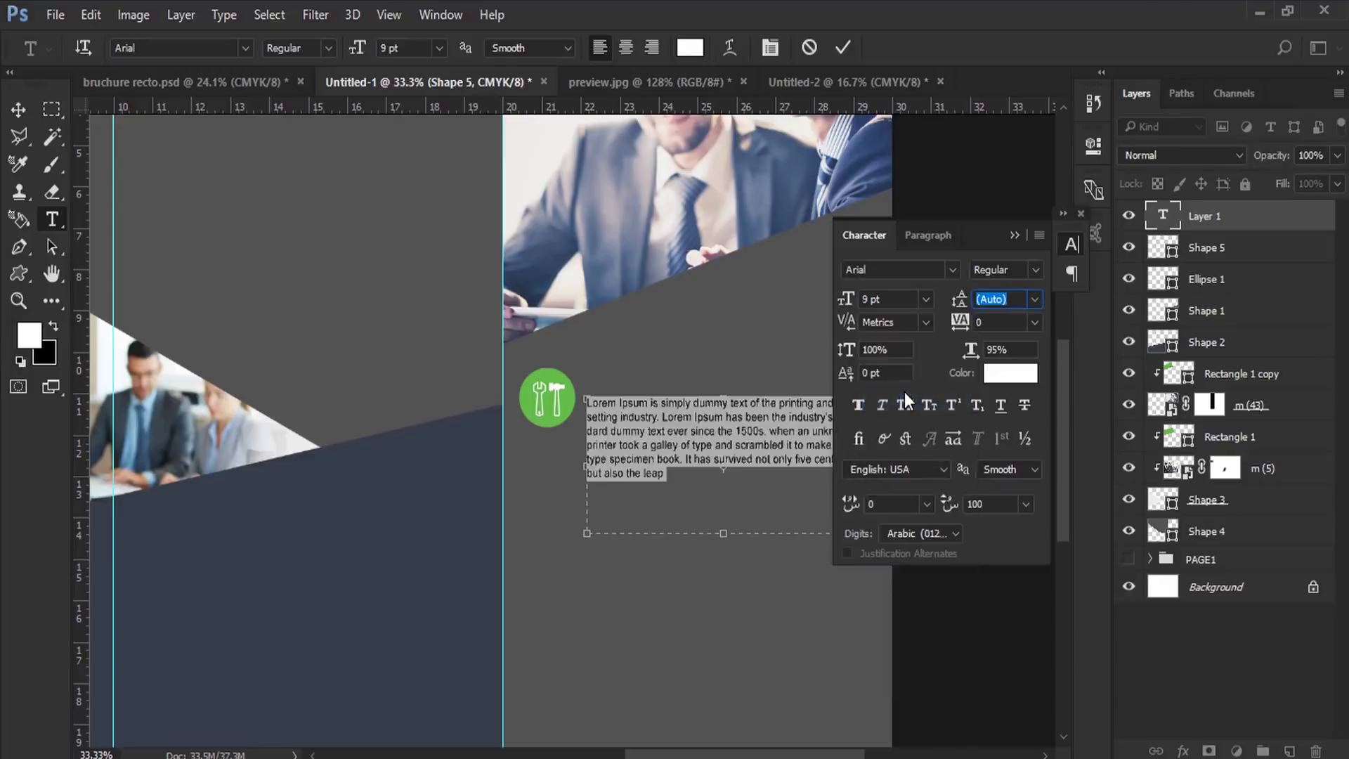
click(1015, 235)
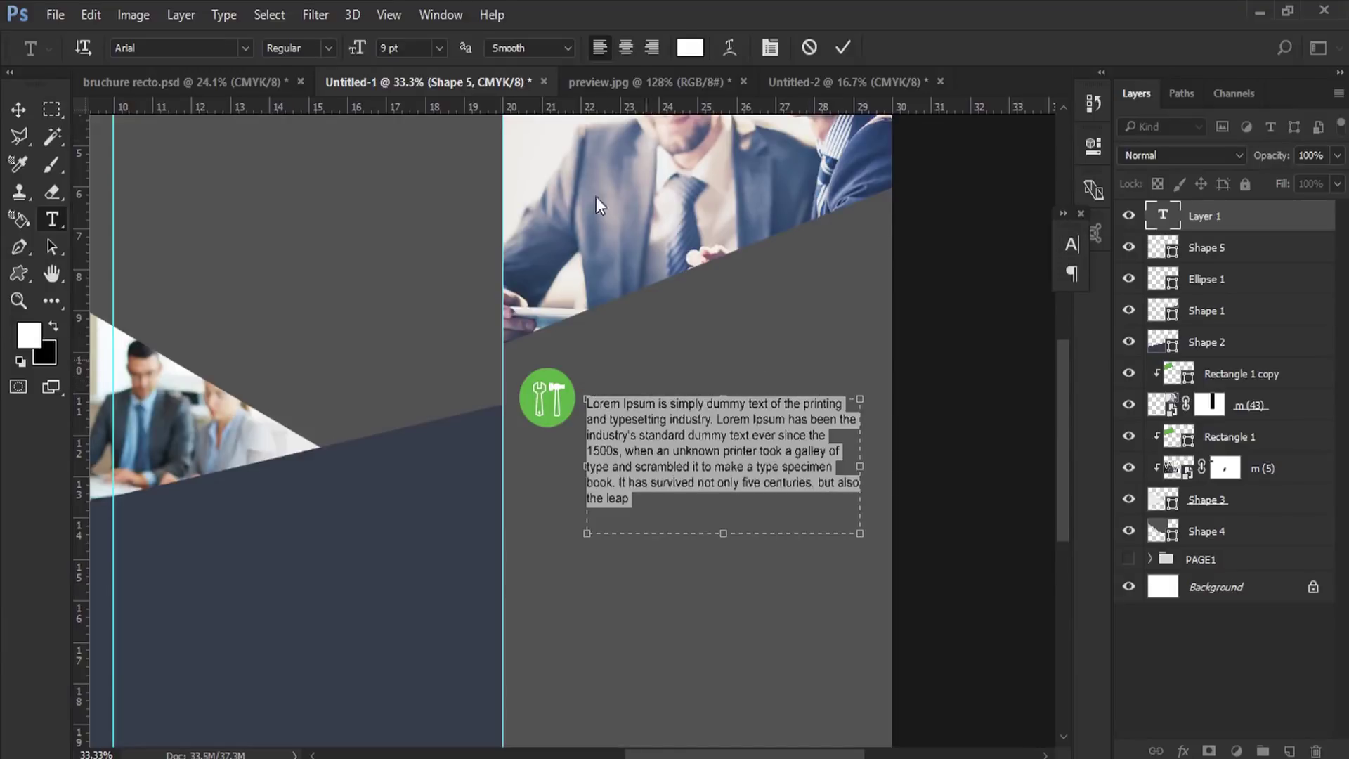
Justify the paragraph with last line left, commit it, and raise it level with the circle.
click(766, 48)
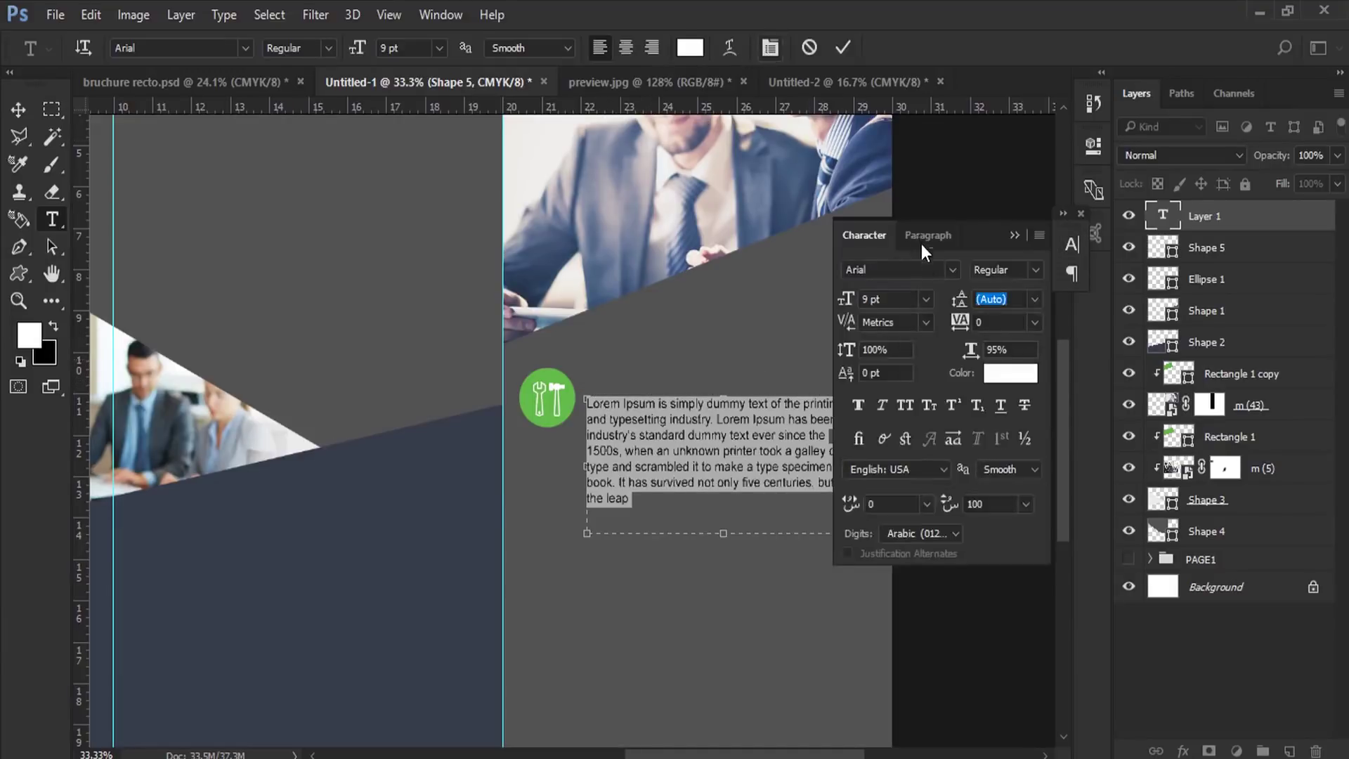
click(926, 236)
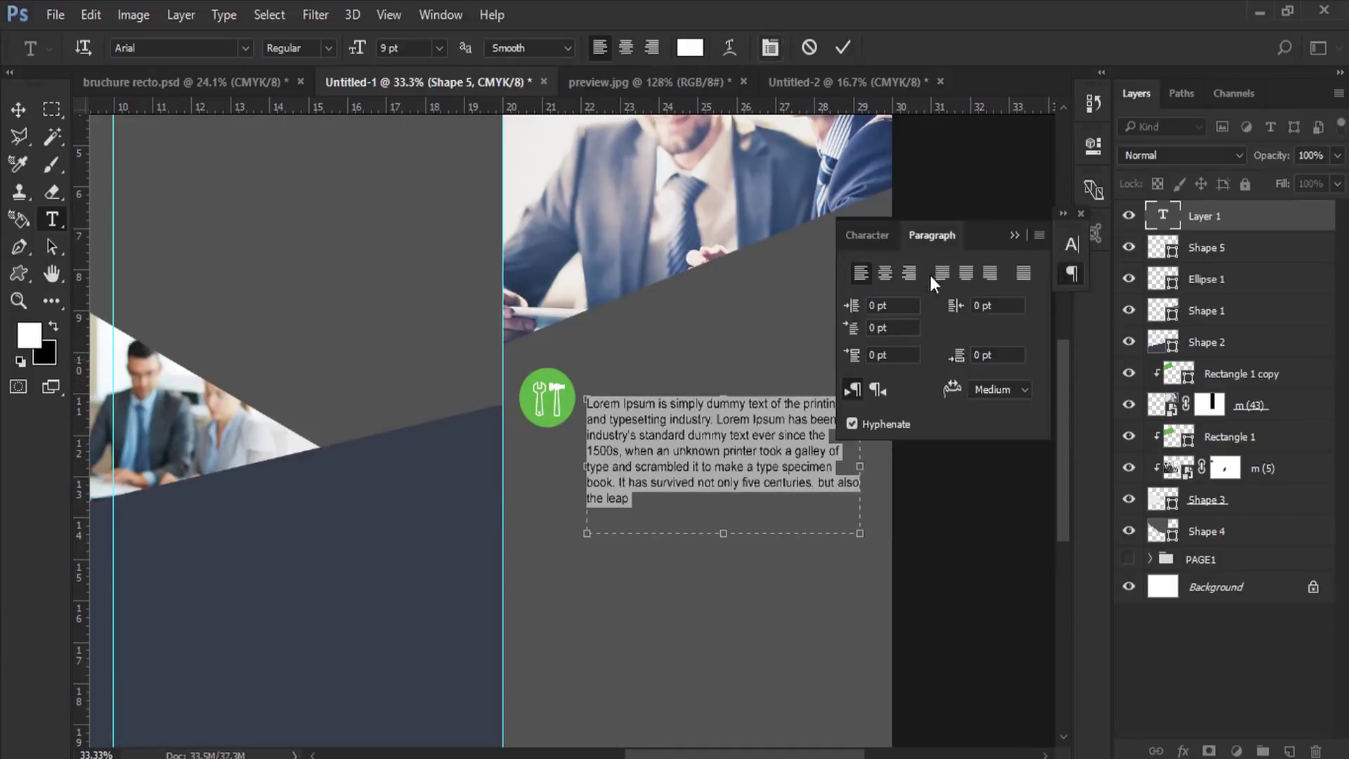
key(ctrl+shift+j)
click(1011, 236)
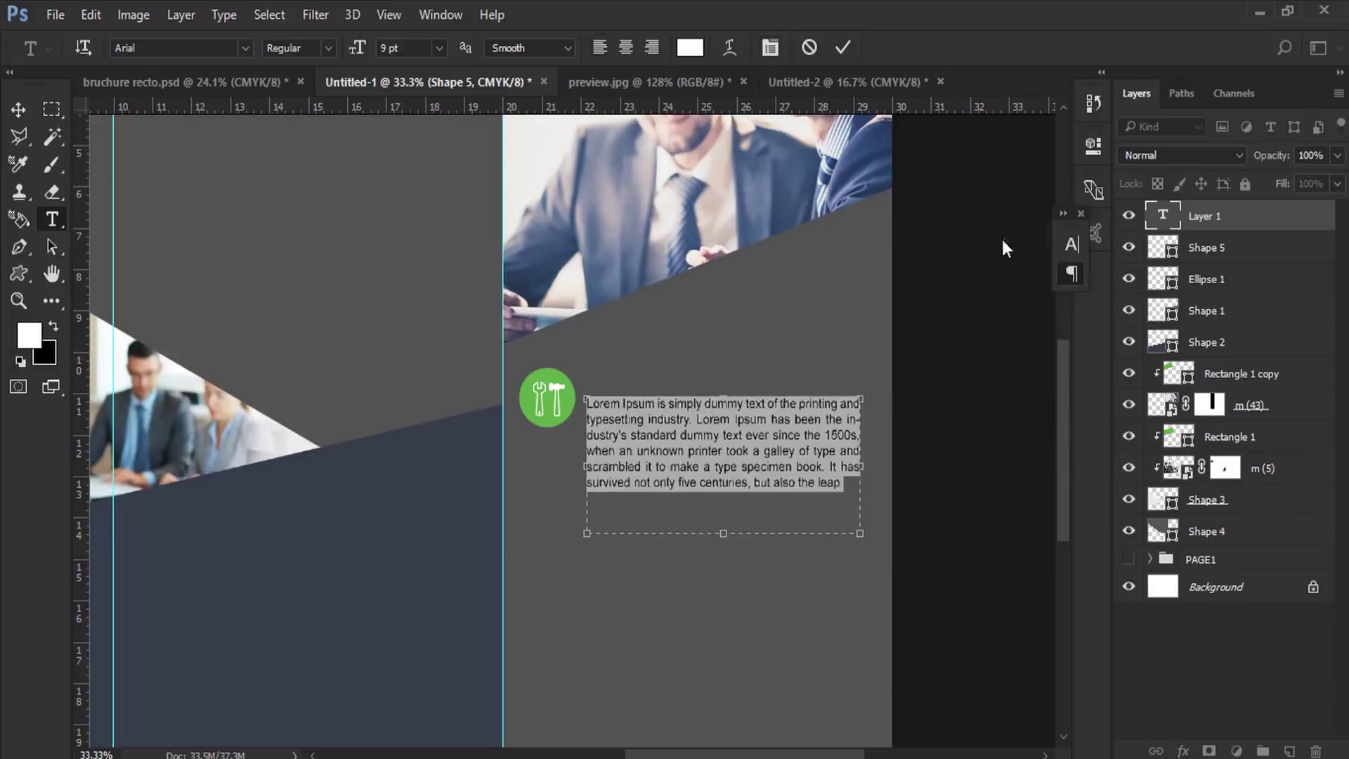
click(19, 111)
drag(745, 458, 742, 437)
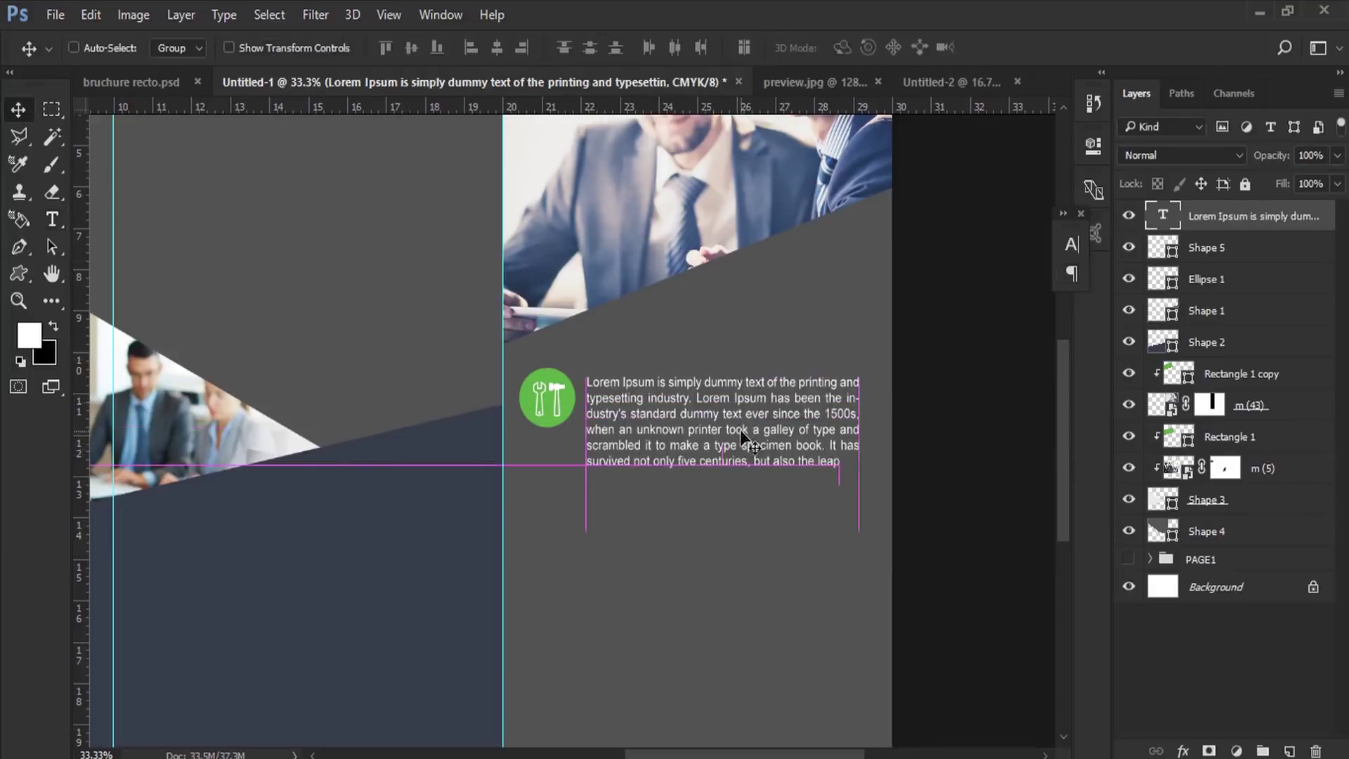
Duplicate the circle, icon and paragraph layers 3.47 cm lower.
click(1129, 247)
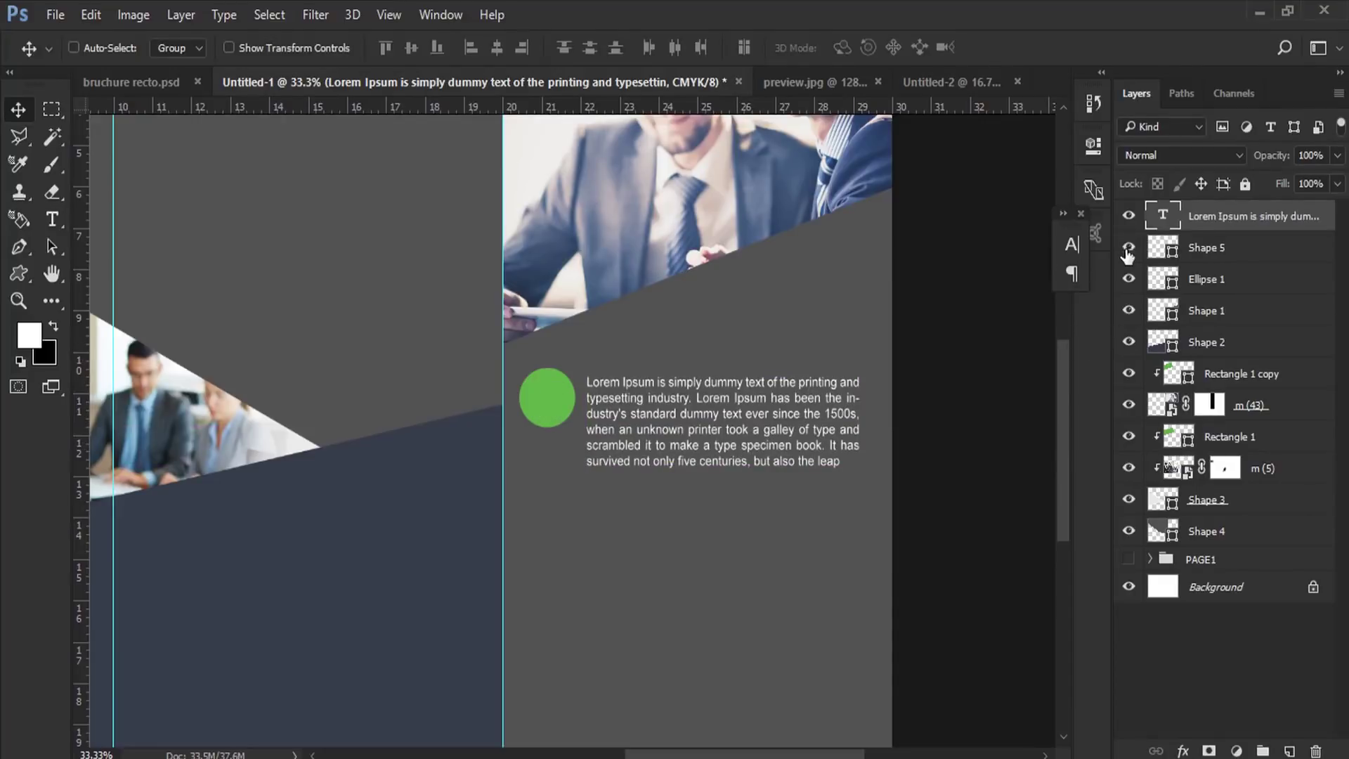
click(1129, 279)
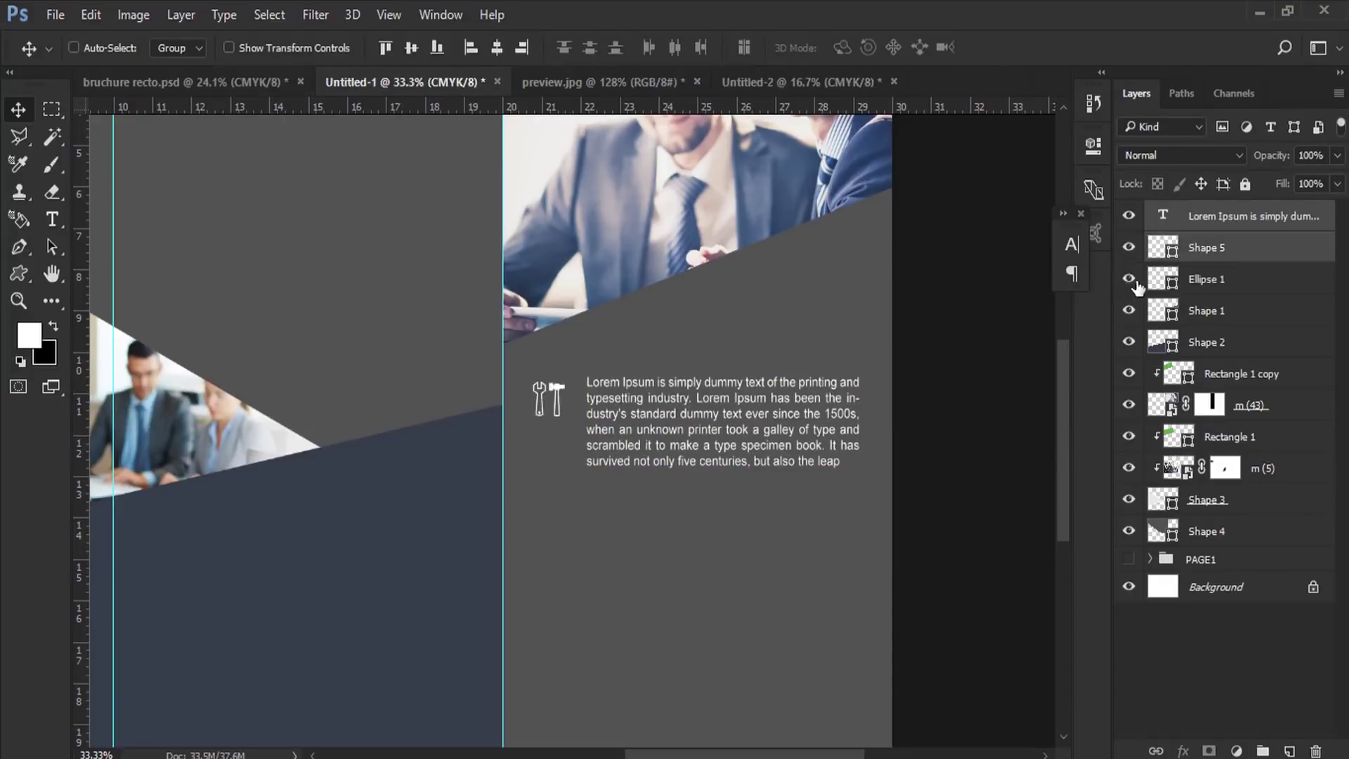
click(1128, 279)
ctrl+click(1206, 279)
mouse_move(713, 431)
mouse_down()
mouse_move(713, 575)
mouse_move(712, 559)
mouse_up()
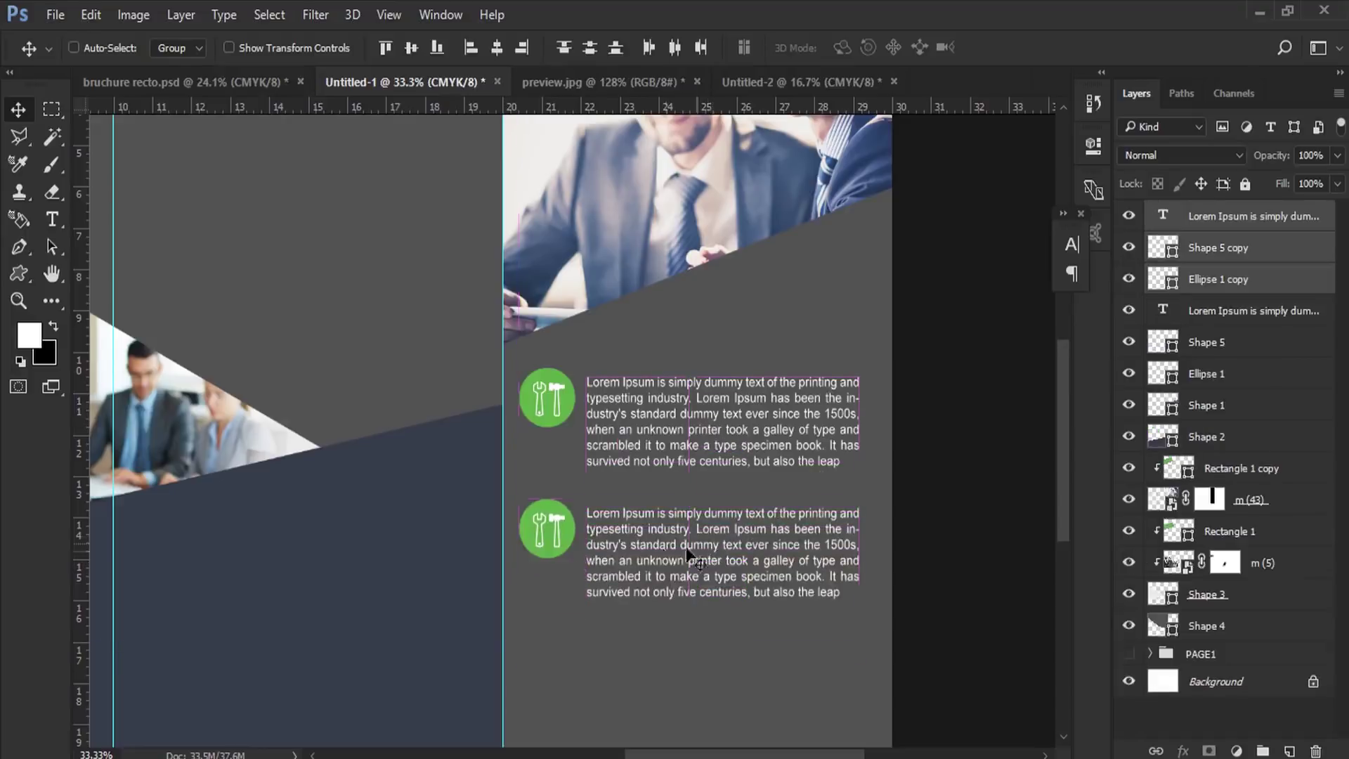
Delete the tool icon from the copied circle.
right_click(546, 515)
click(569, 528)
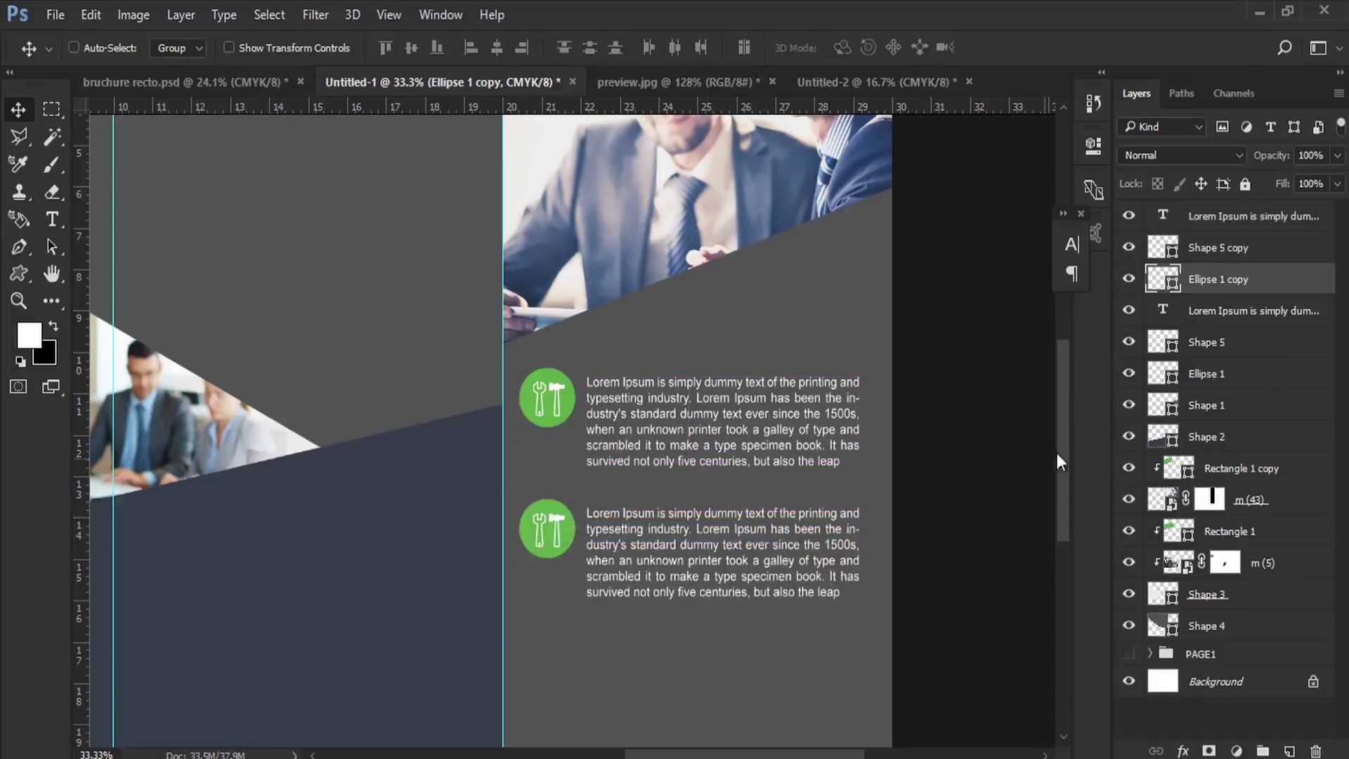
click(1129, 279)
click(1129, 248)
click(1129, 247)
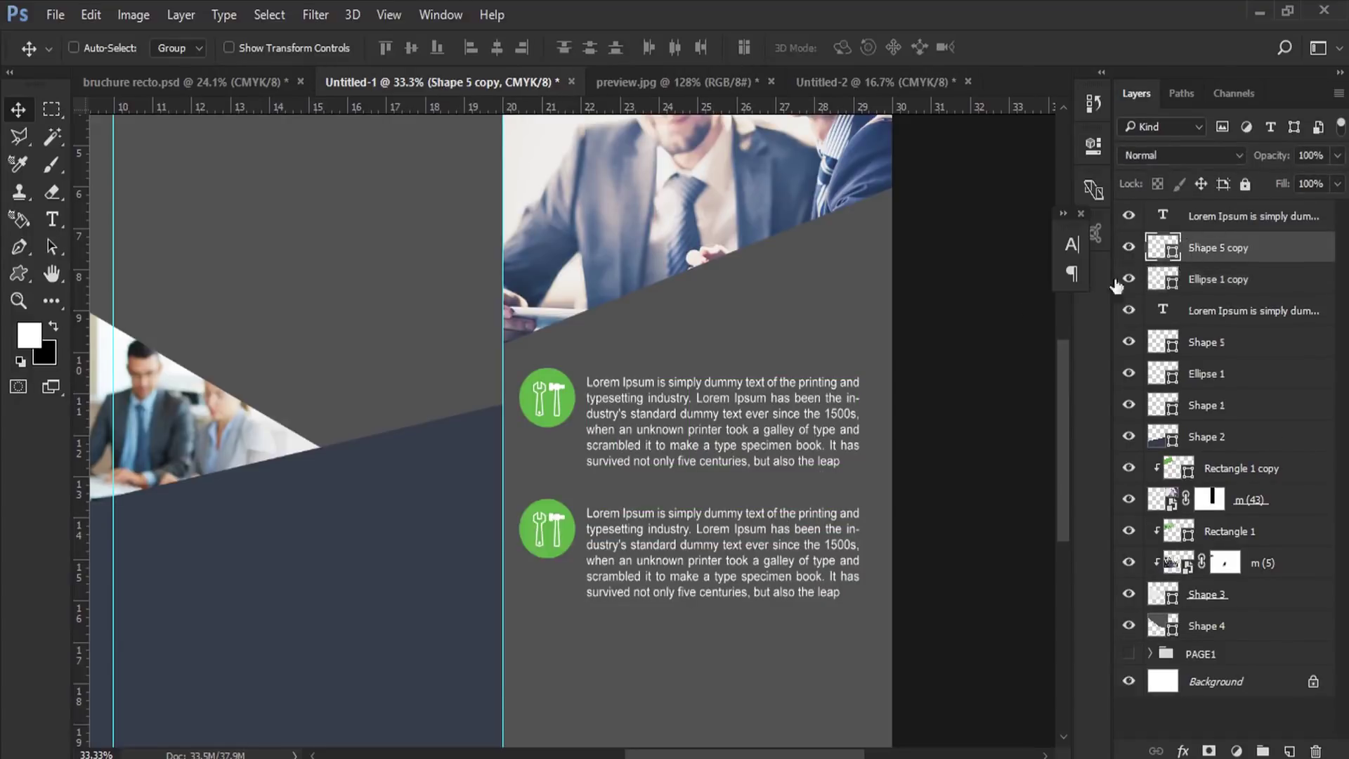
key(Delete)
click(19, 274)
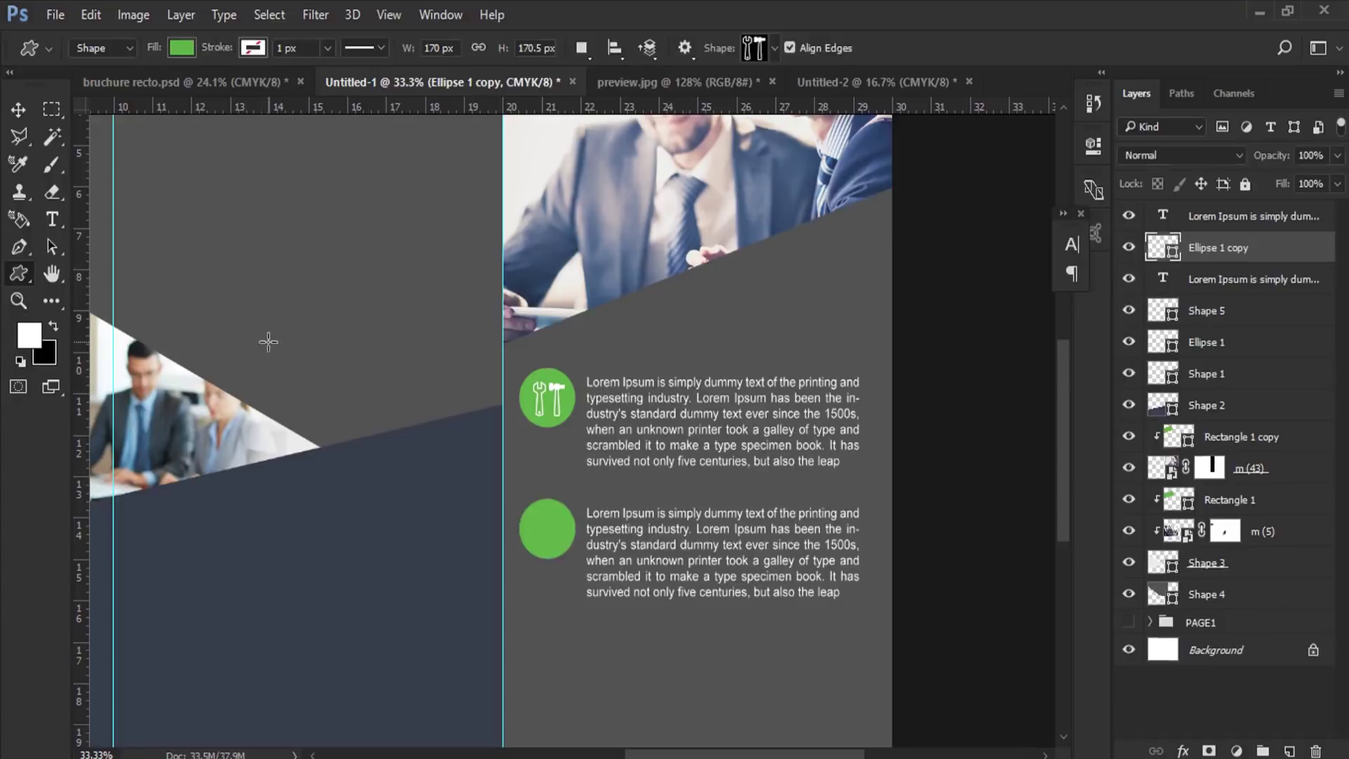
Draw a white house custom shape inside the second green circle.
click(776, 48)
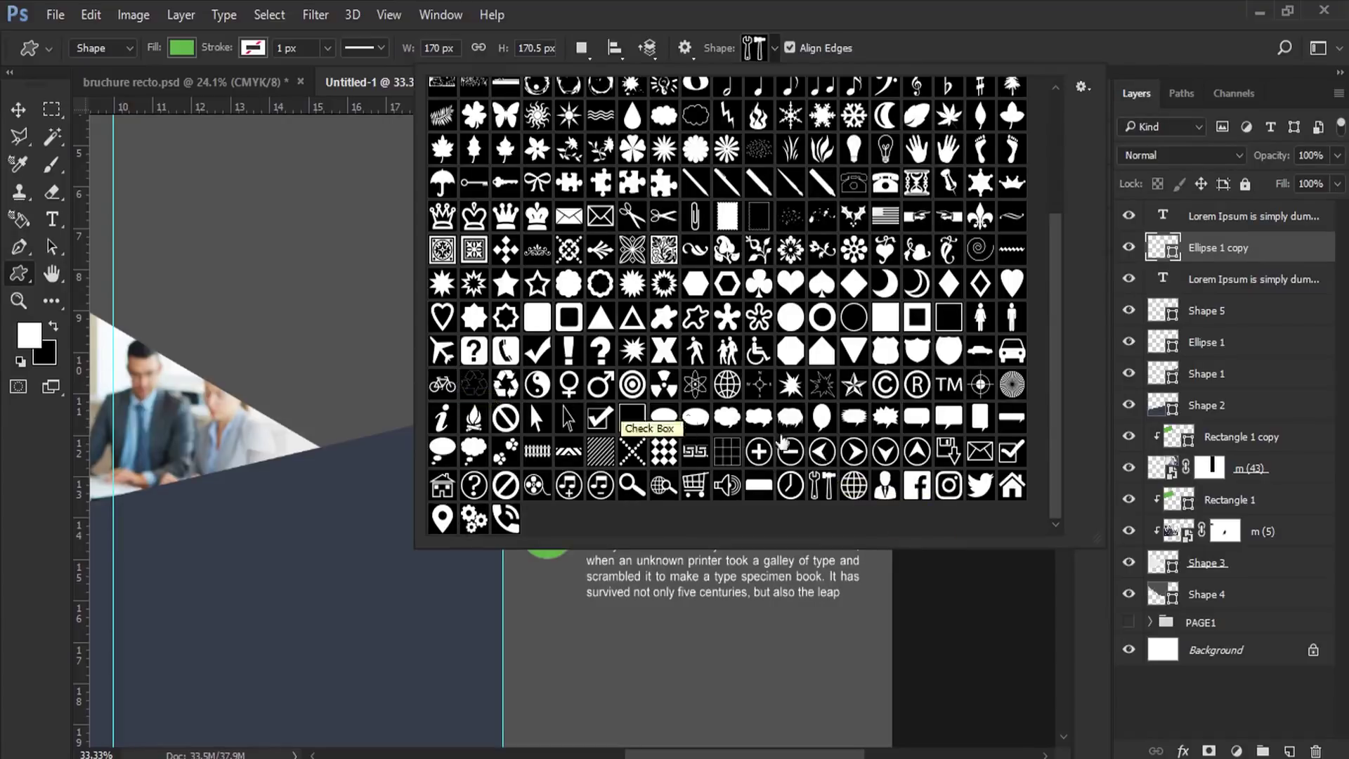
click(1011, 484)
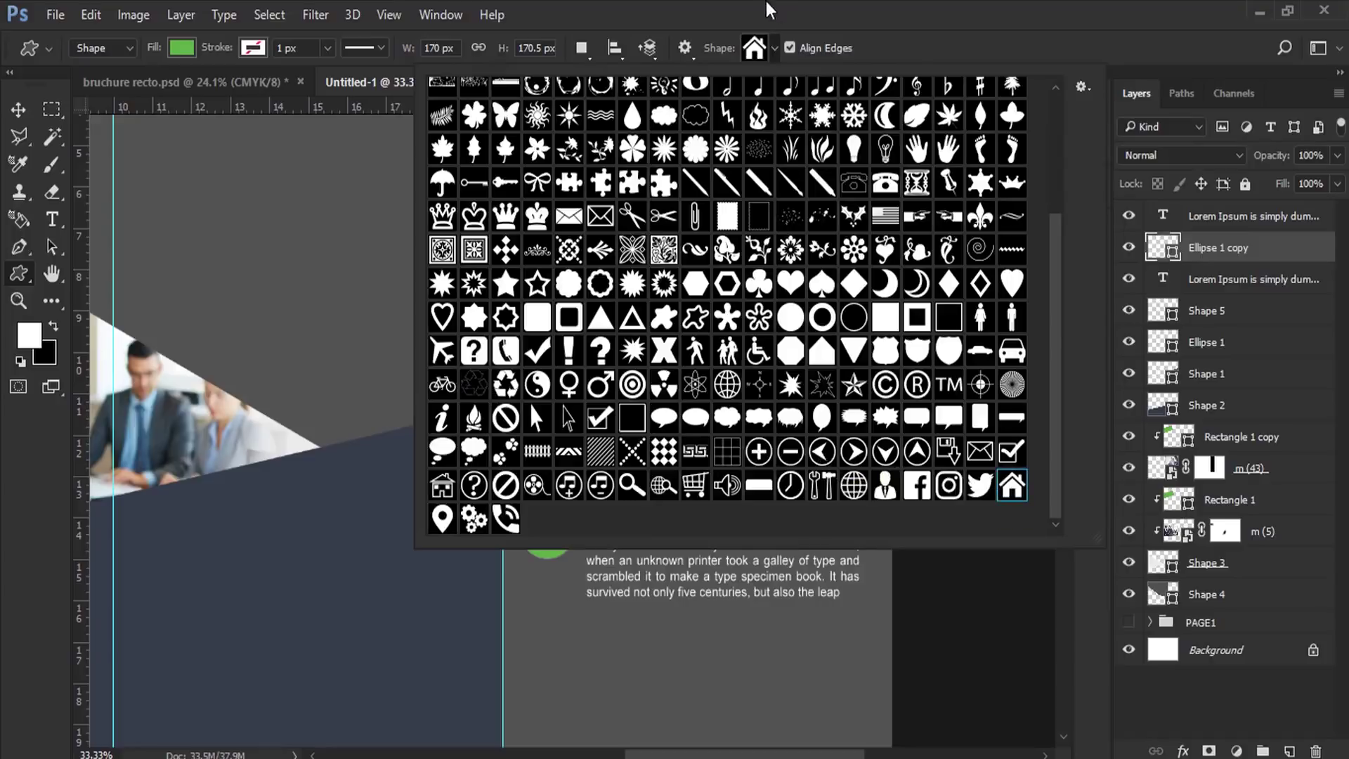
key(Return)
drag(535, 512, 575, 548)
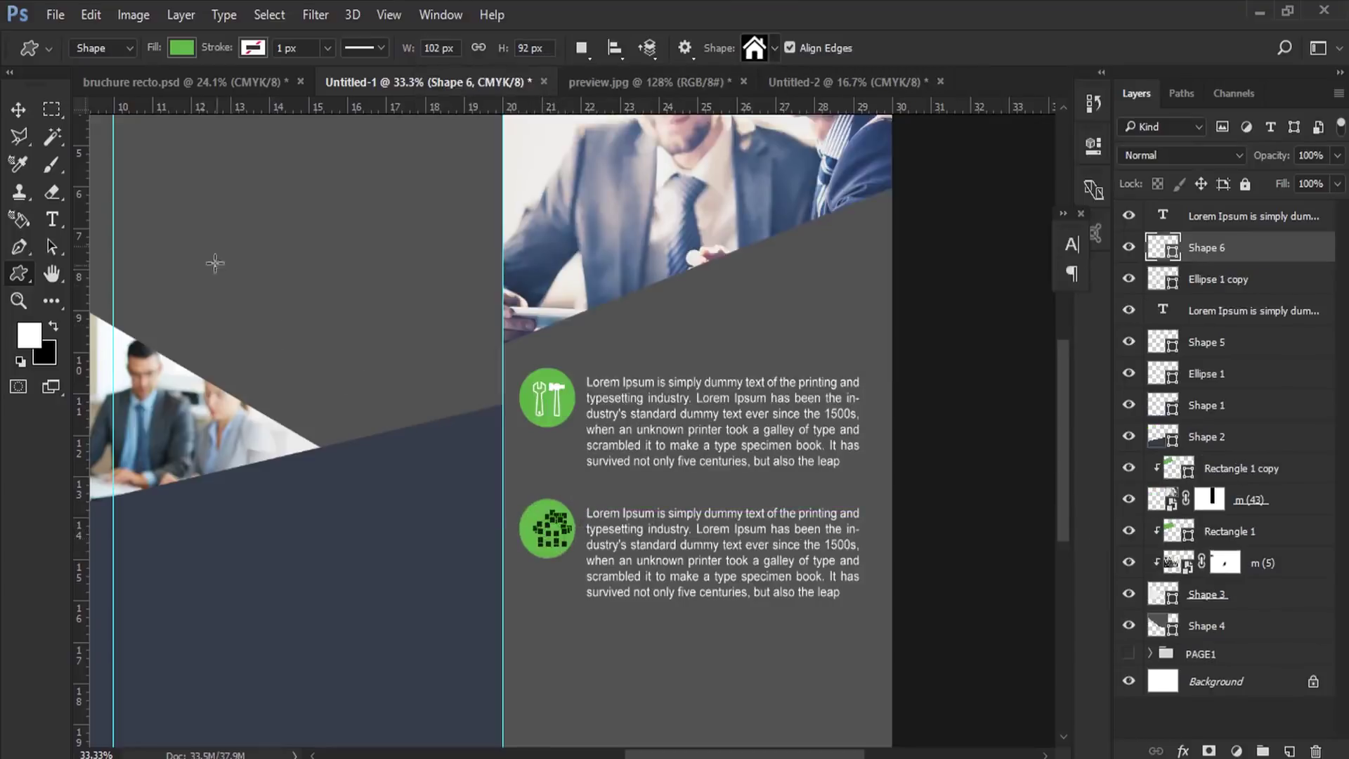
click(182, 47)
click(85, 158)
click(29, 111)
key(Left)
key(Left)
key(Left)
key(Left)
key(Left)
key(Left)
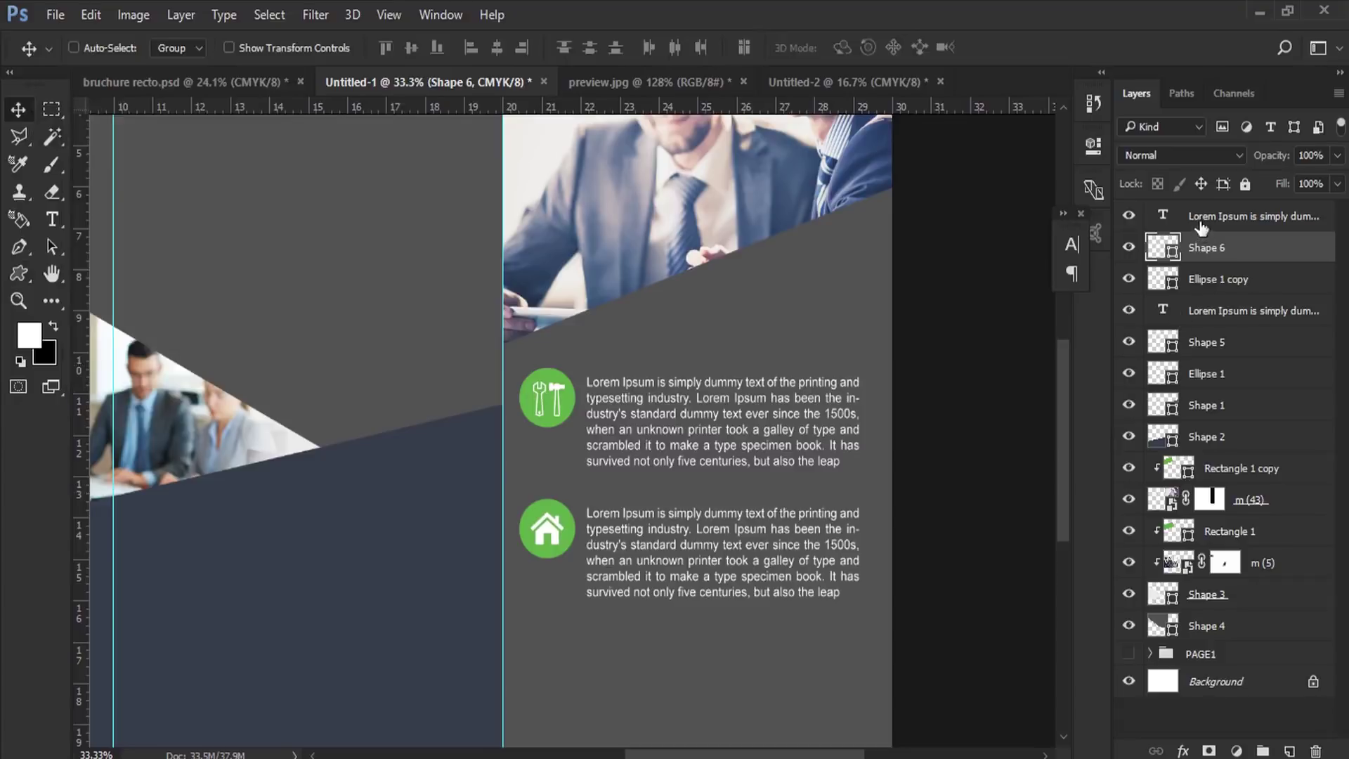
Duplicate the second circle, house and paragraph below as a third row.
ctrl+click(1201, 218)
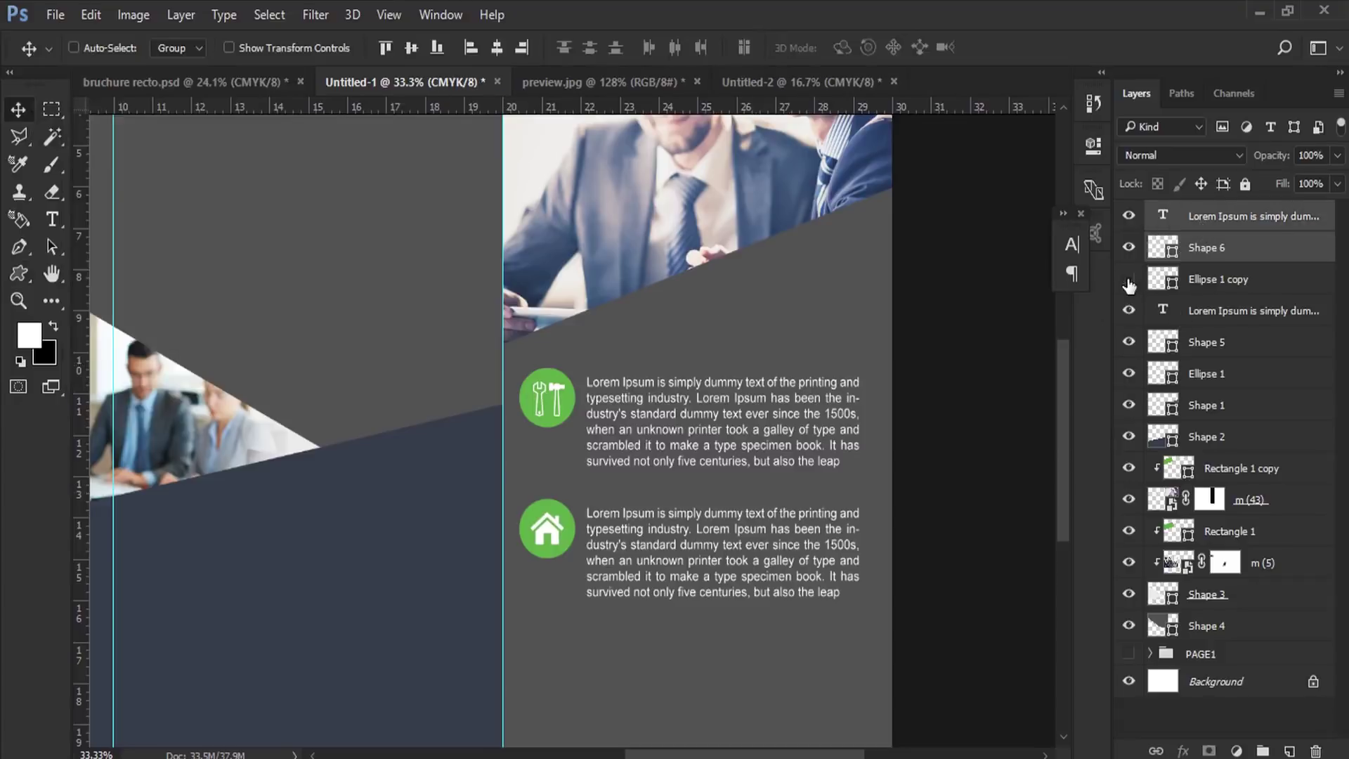
ctrl+click(1208, 280)
scroll(778, 309, down, 3)
scroll(656, 427, down, 1)
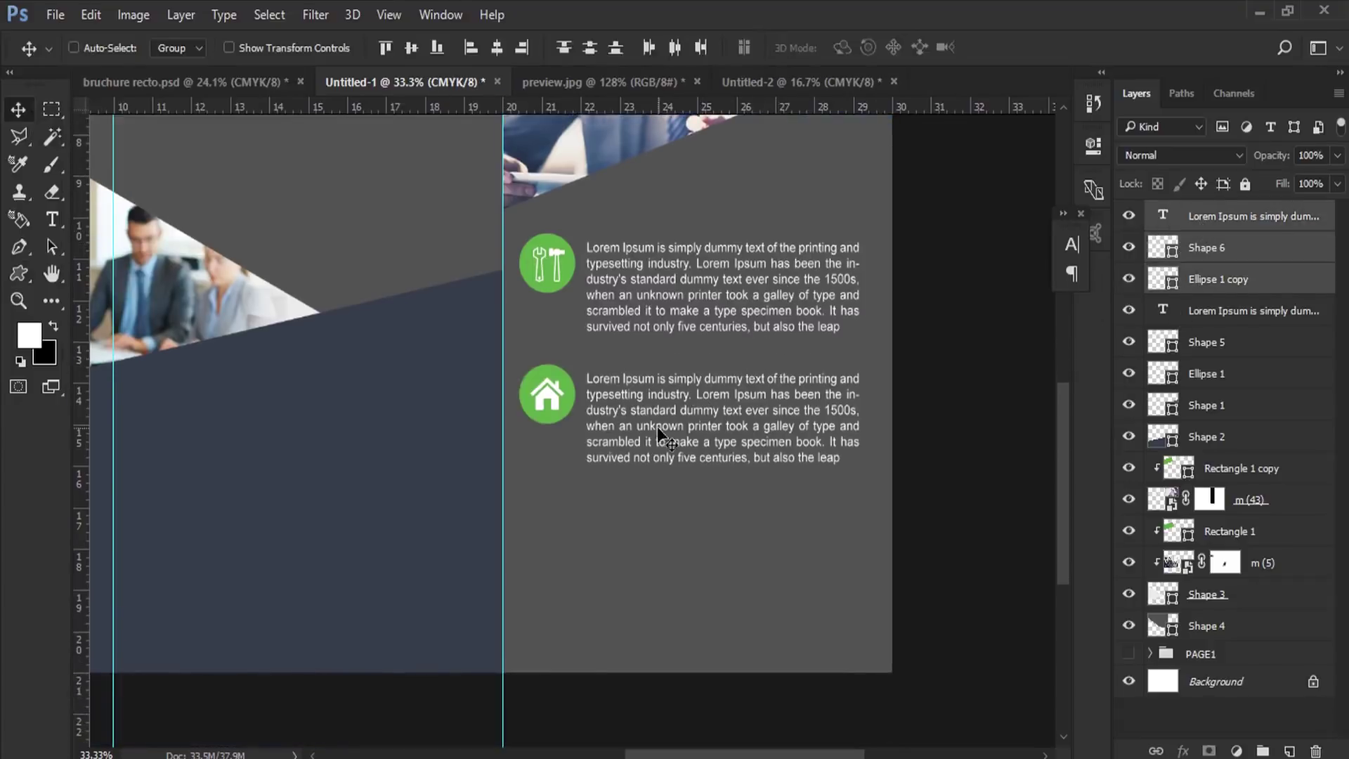
drag(658, 429, 689, 543)
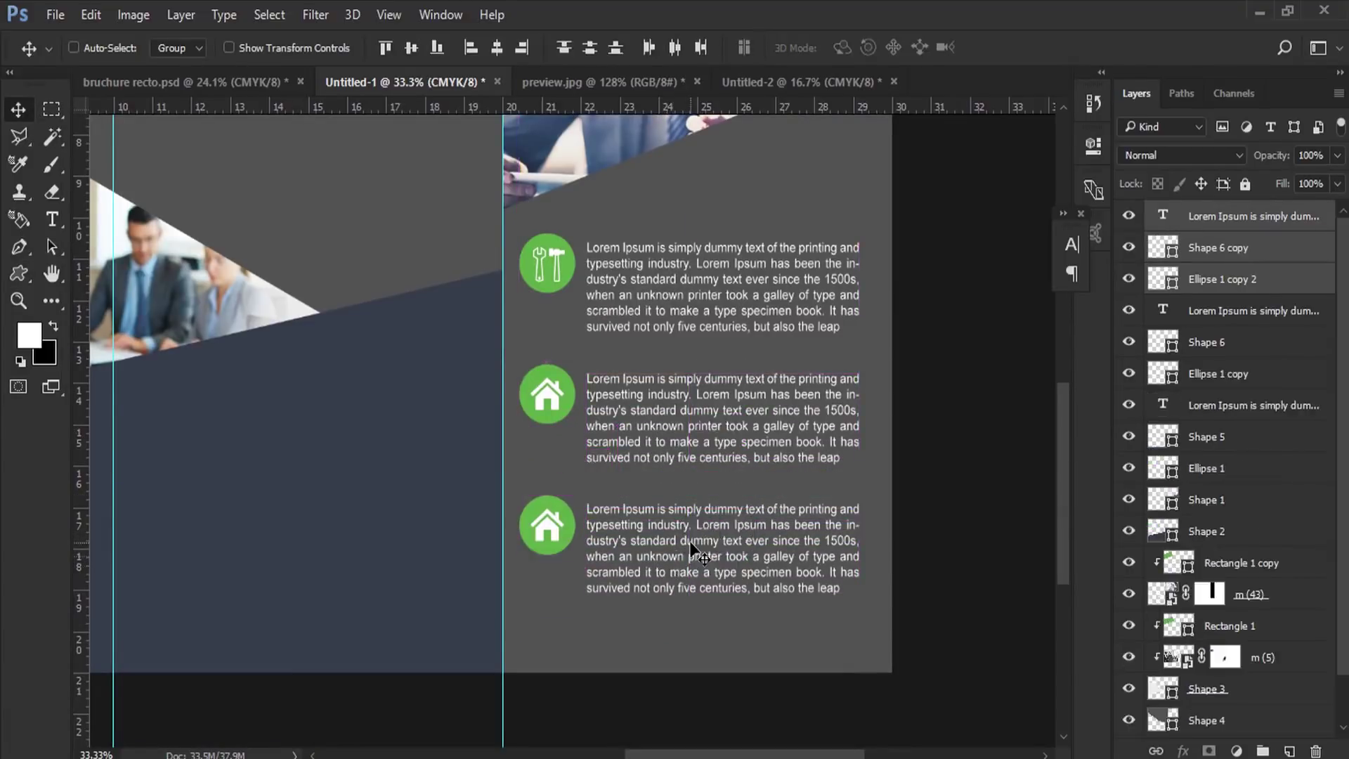
Nudge the third icon block up and delete its house icon layer.
drag(691, 543, 688, 540)
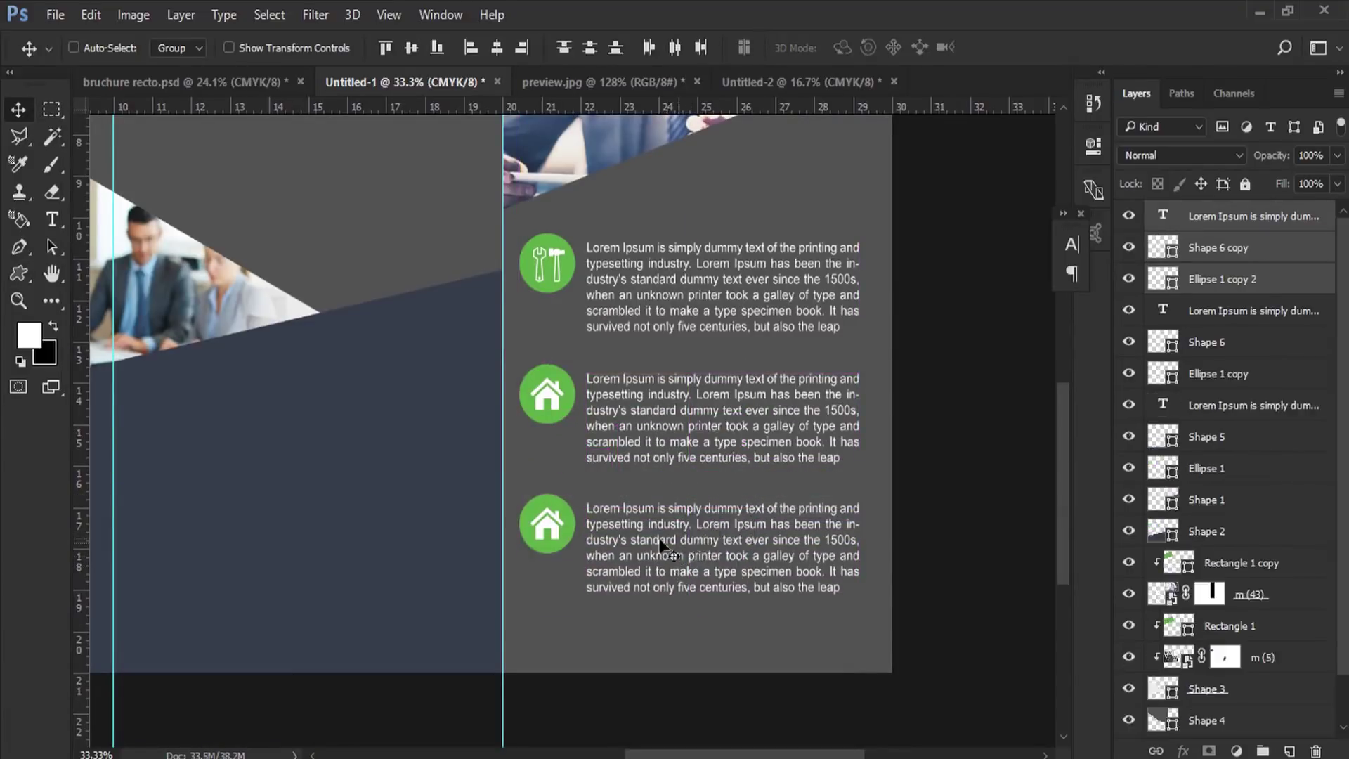
right_click(567, 524)
click(572, 528)
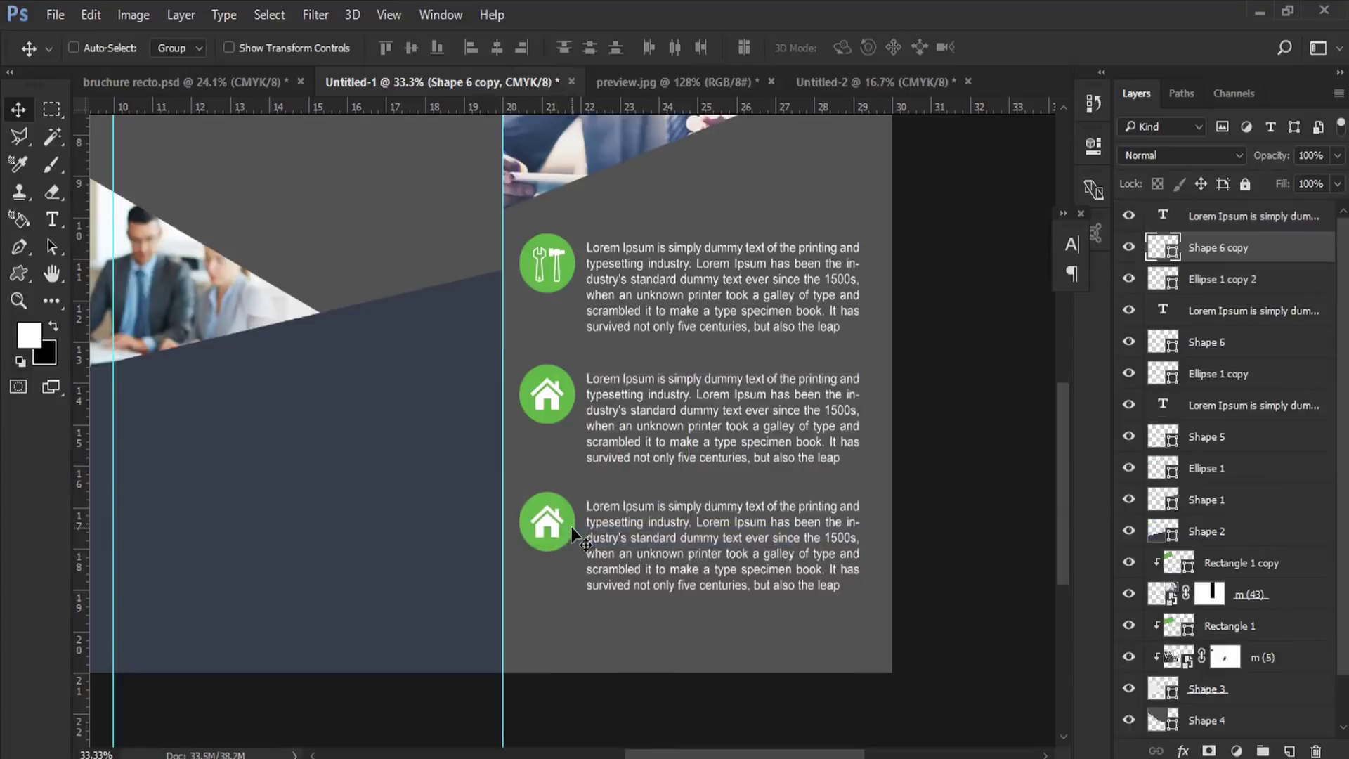
key(Delete)
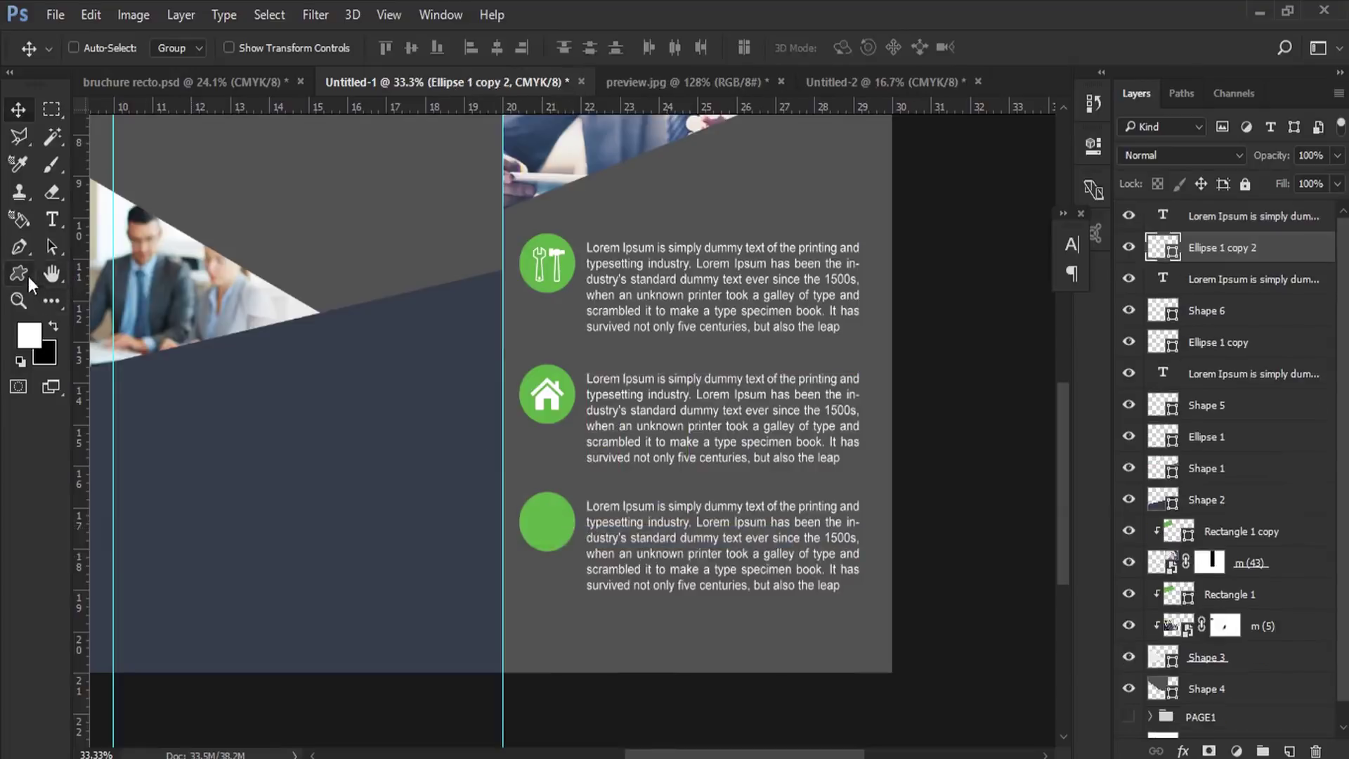
Draw a white clock custom shape in the third green circle and nudge it up.
click(28, 276)
click(774, 48)
click(800, 483)
click(727, 2)
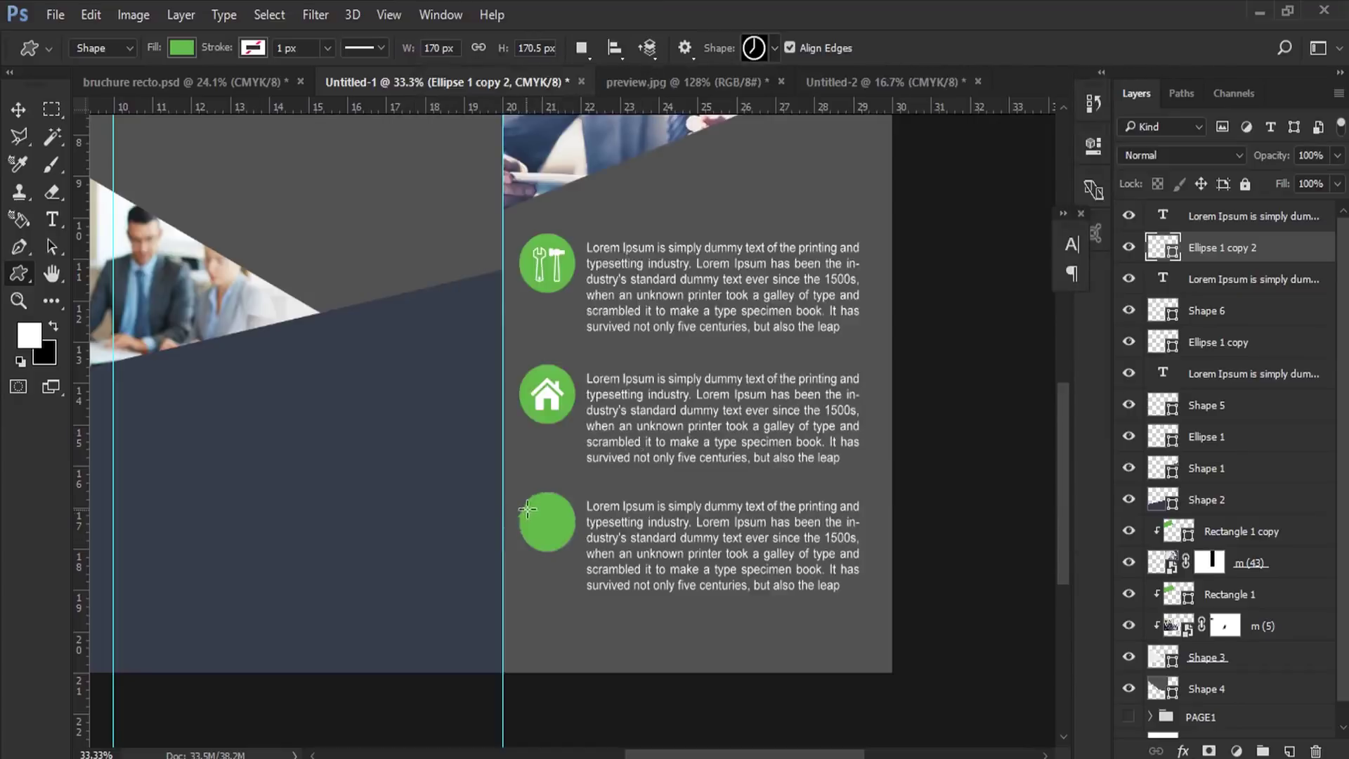
drag(531, 503, 566, 532)
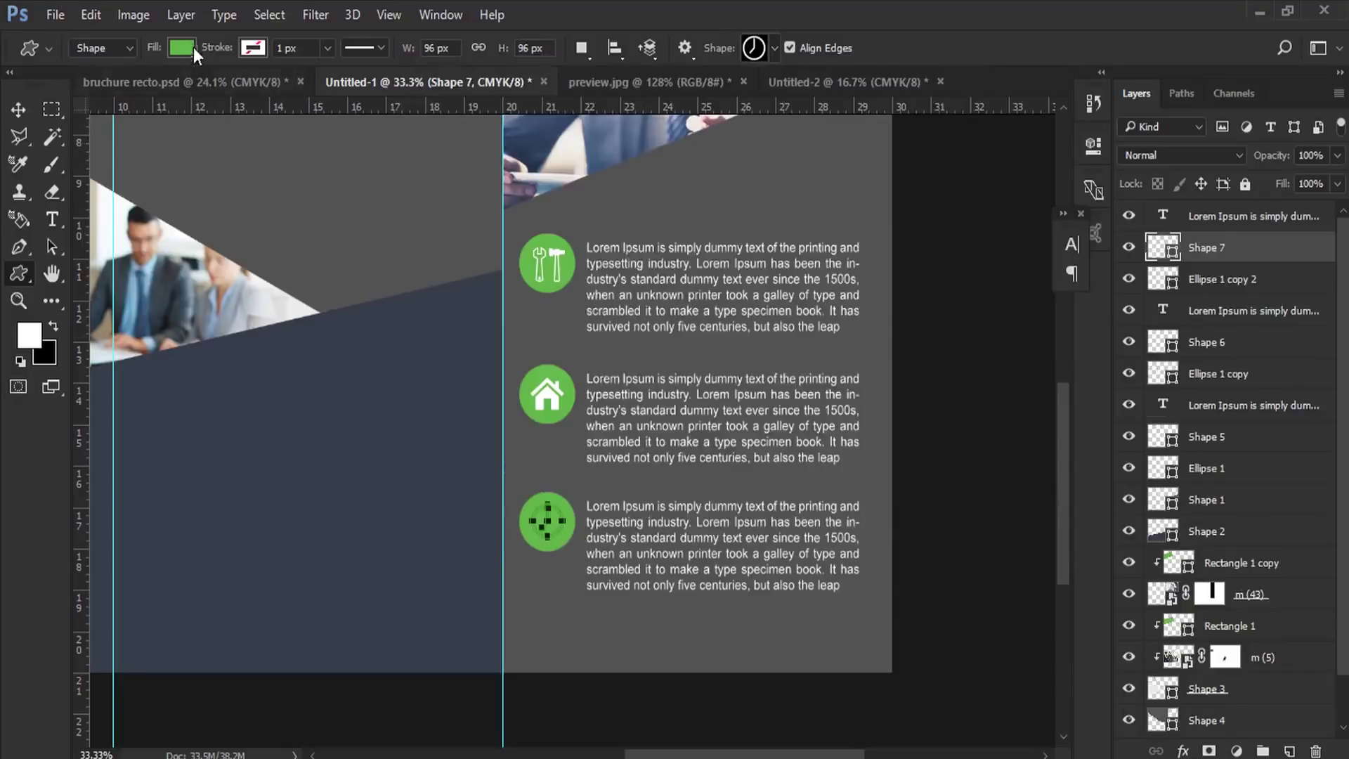
click(192, 48)
click(87, 160)
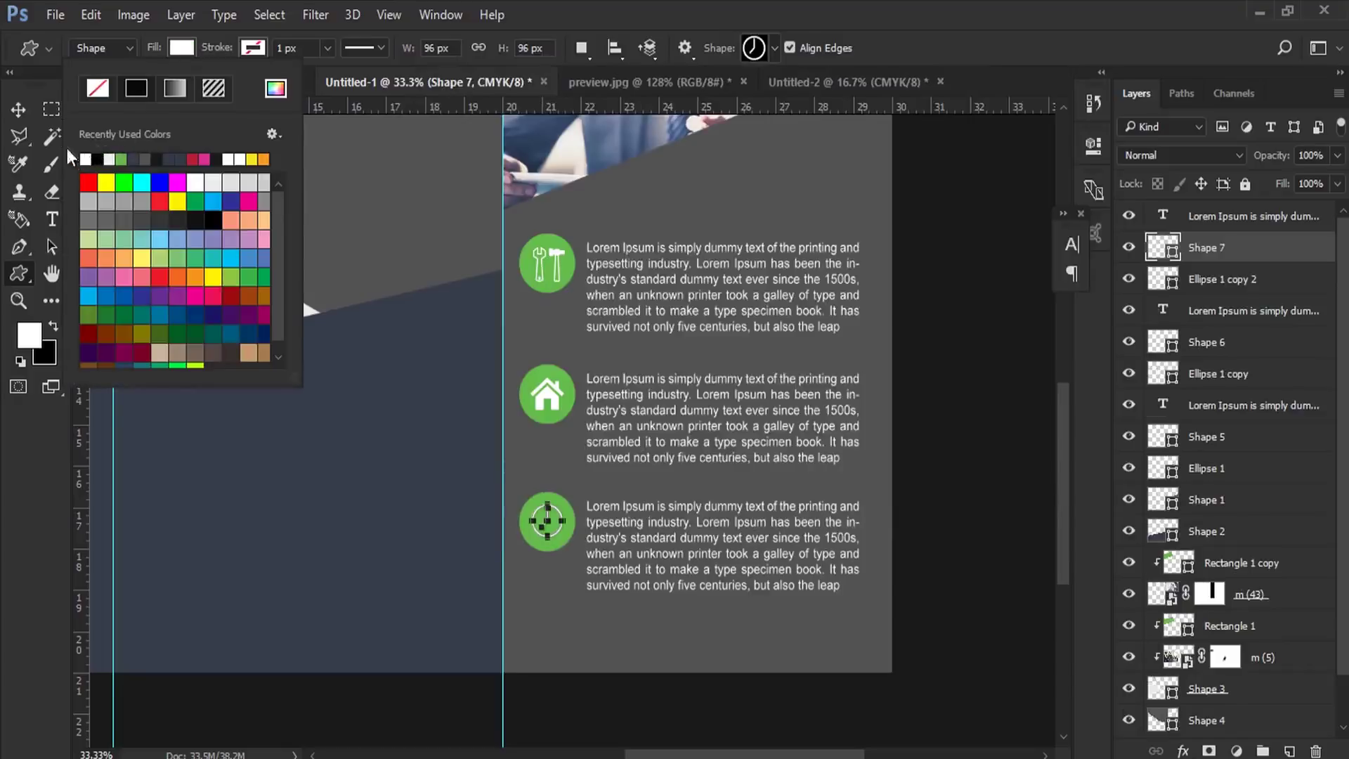
click(19, 111)
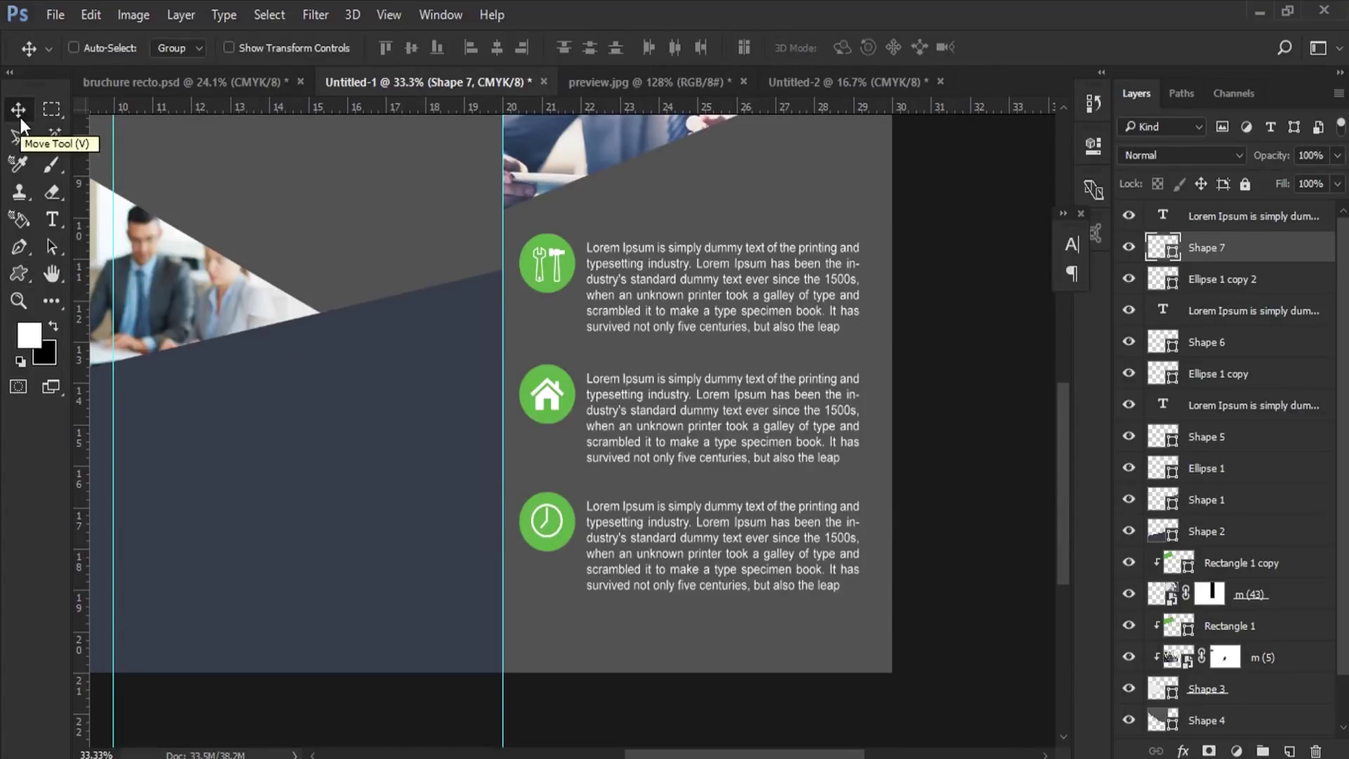
key(shift+Up)
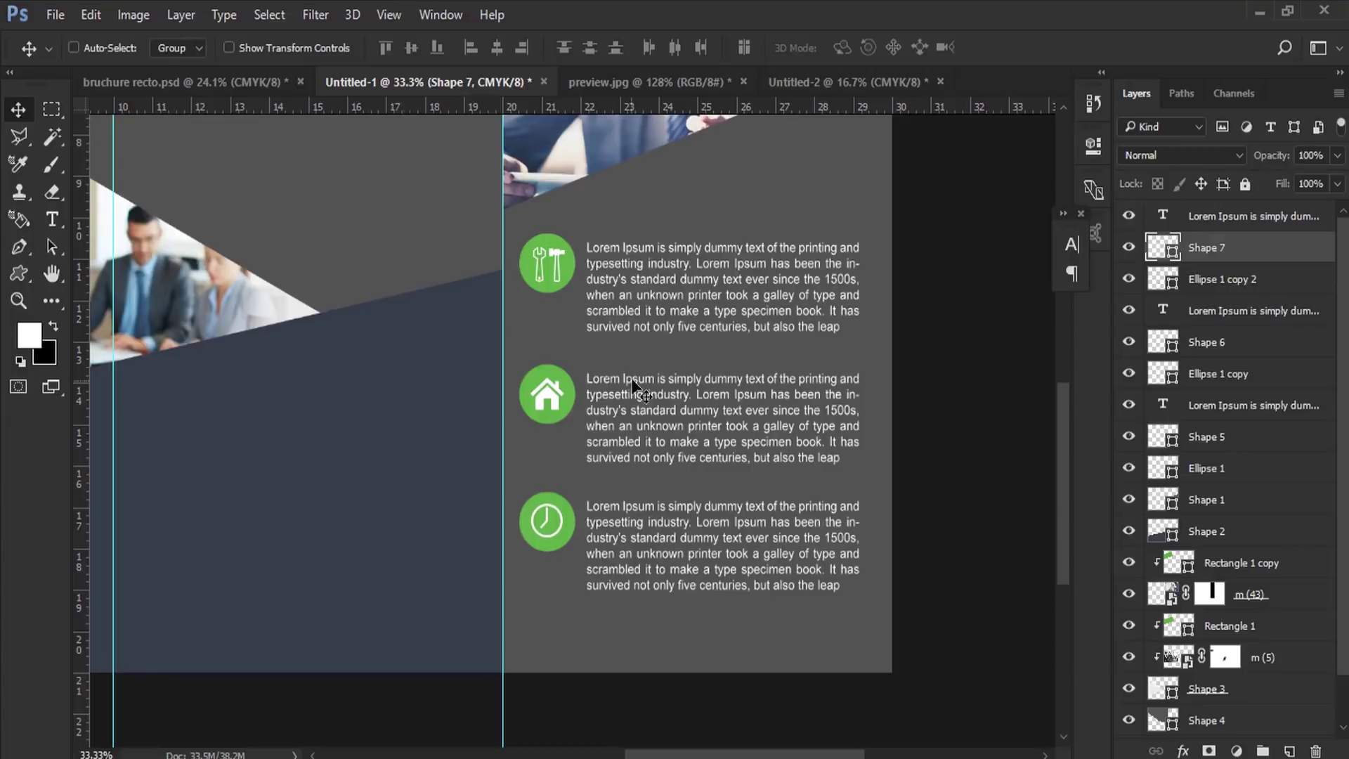
In Word, select the phrase 'Lorem Ipsum is simply dummy' for copying.
scroll(784, 435, up, 1)
drag(356, 385, 540, 385)
right_click(534, 387)
Paste the phrase as a 16 pt heading above the paragraph, breaking before 'is'.
click(578, 422)
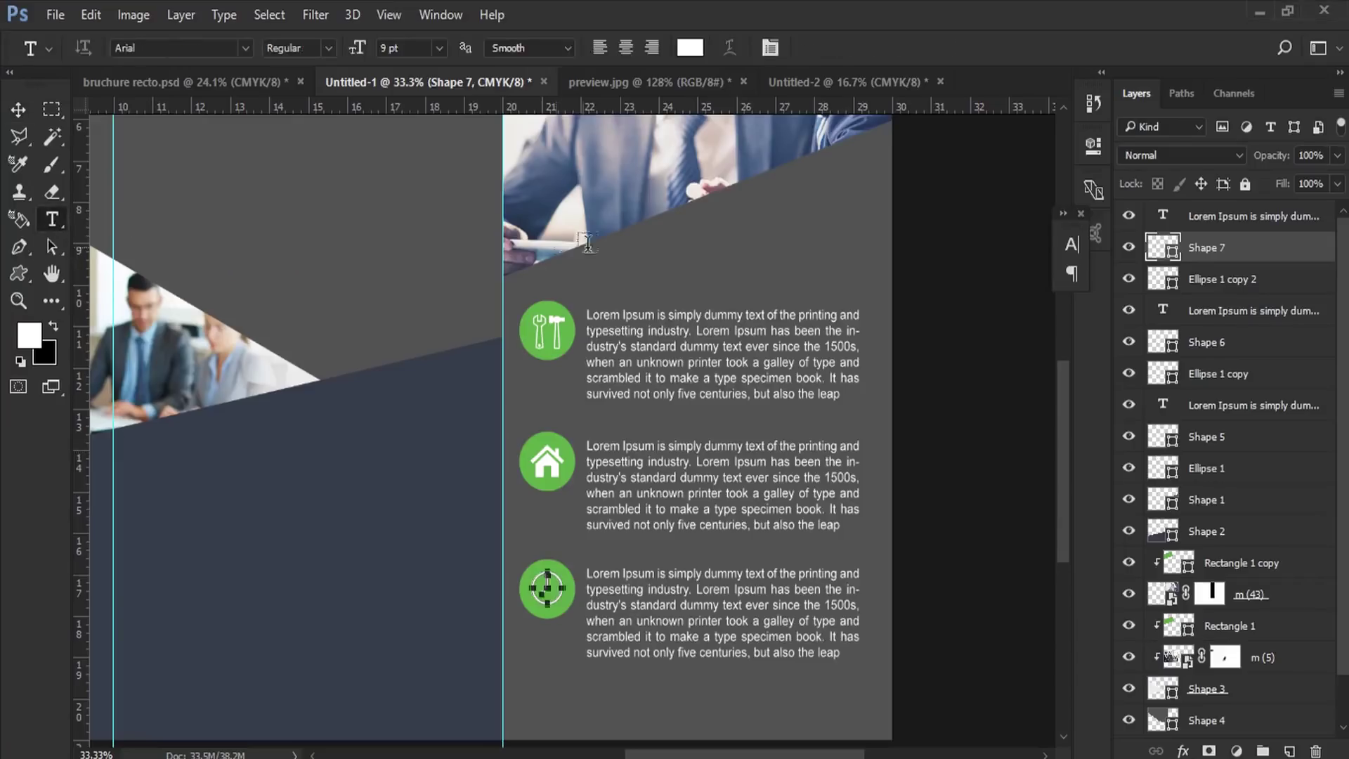
drag(690, 220, 860, 293)
right_click(822, 254)
click(847, 348)
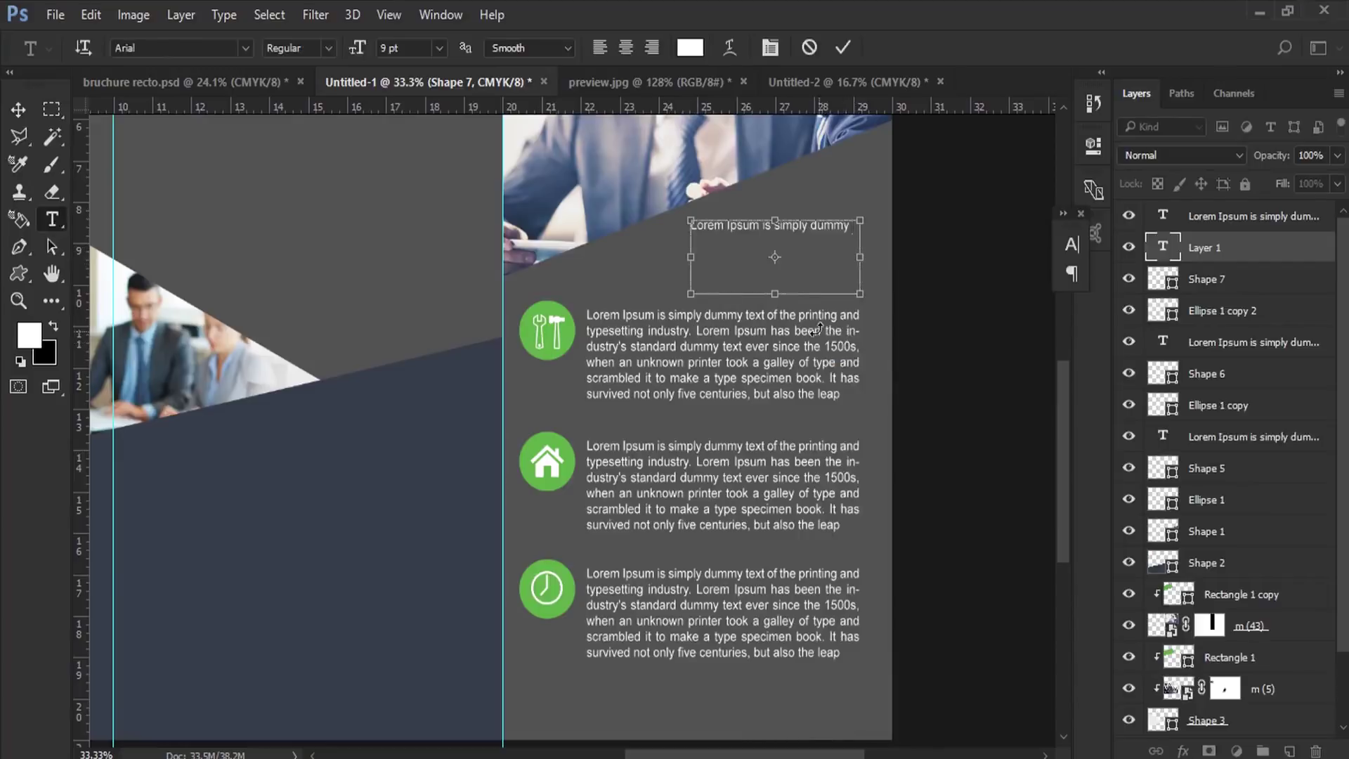
key(ctrl+a)
drag(358, 53, 365, 53)
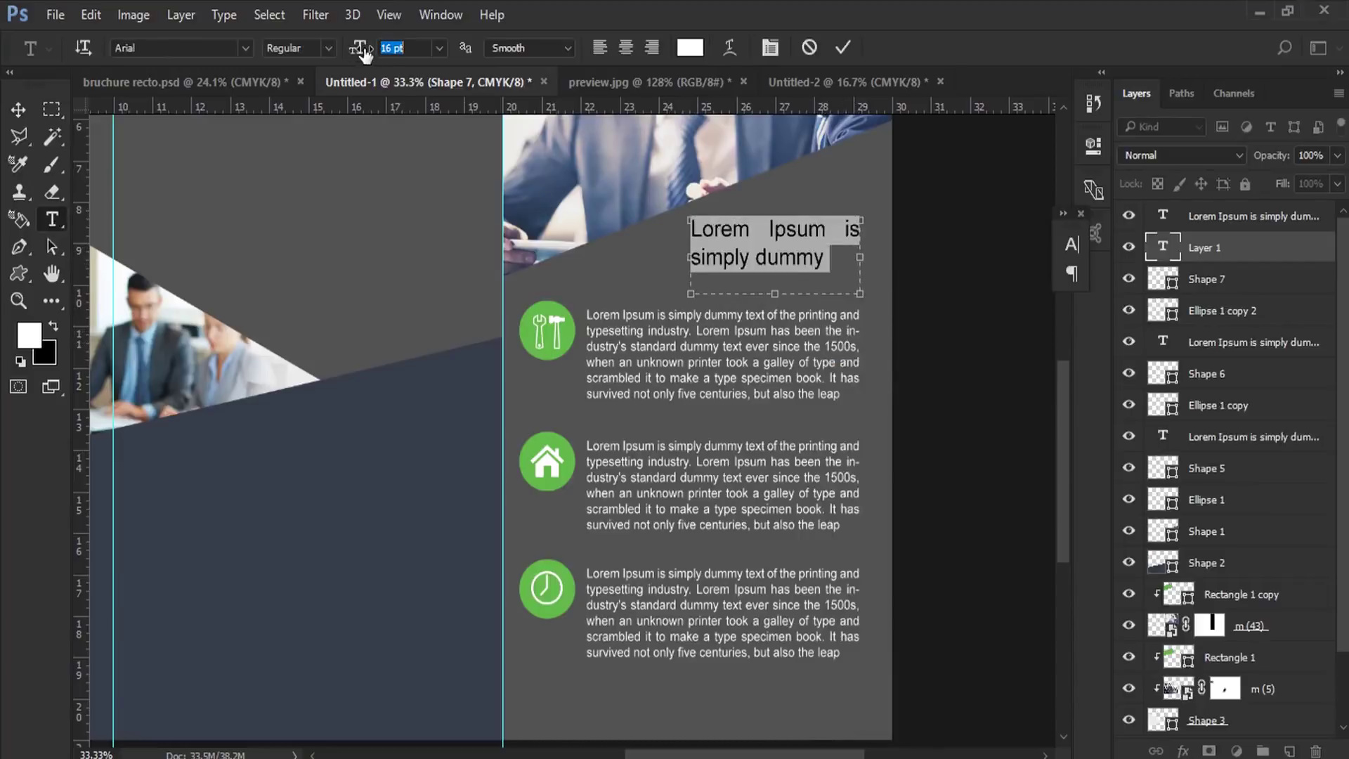
click(842, 226)
key(Return)
Widen the heading box, raise it to 18 pt, and color it the icons' green.
drag(846, 260, 663, 228)
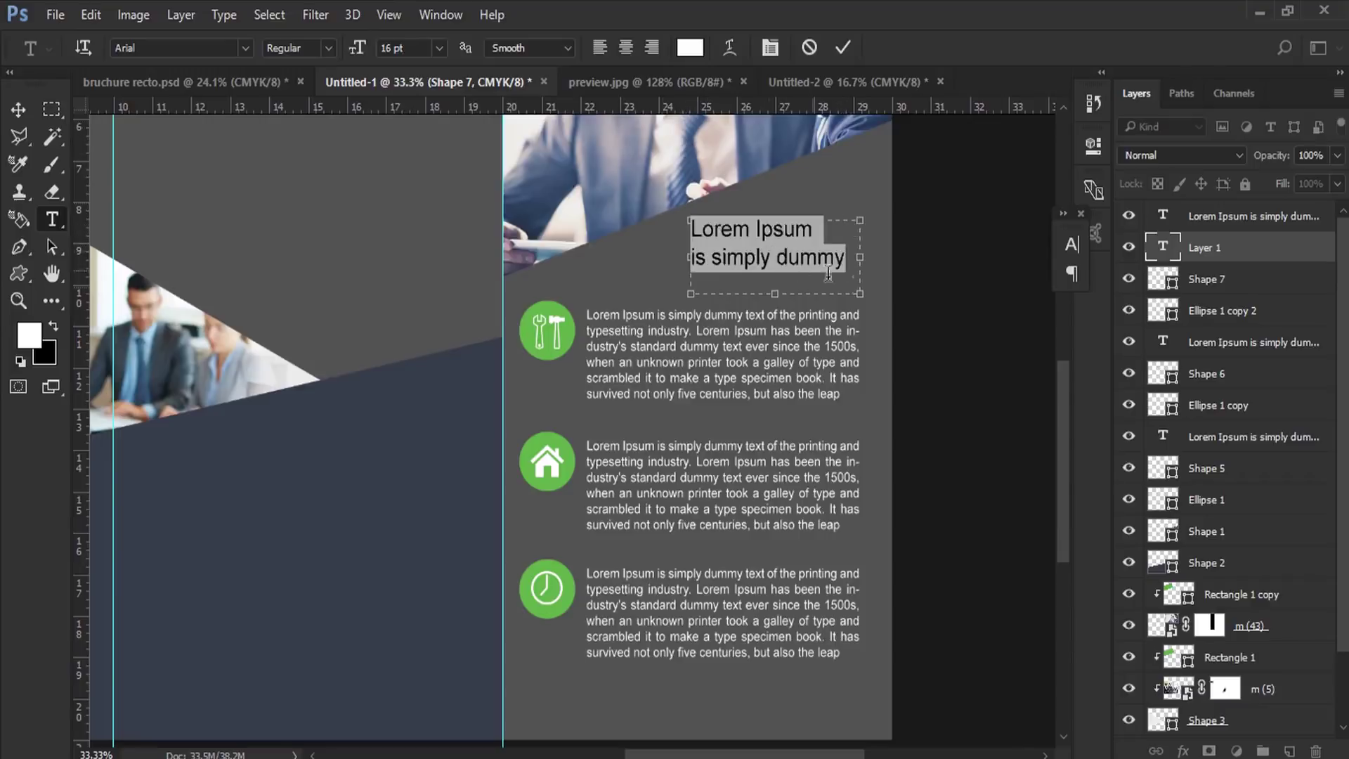
drag(860, 294, 880, 298)
key(Up)
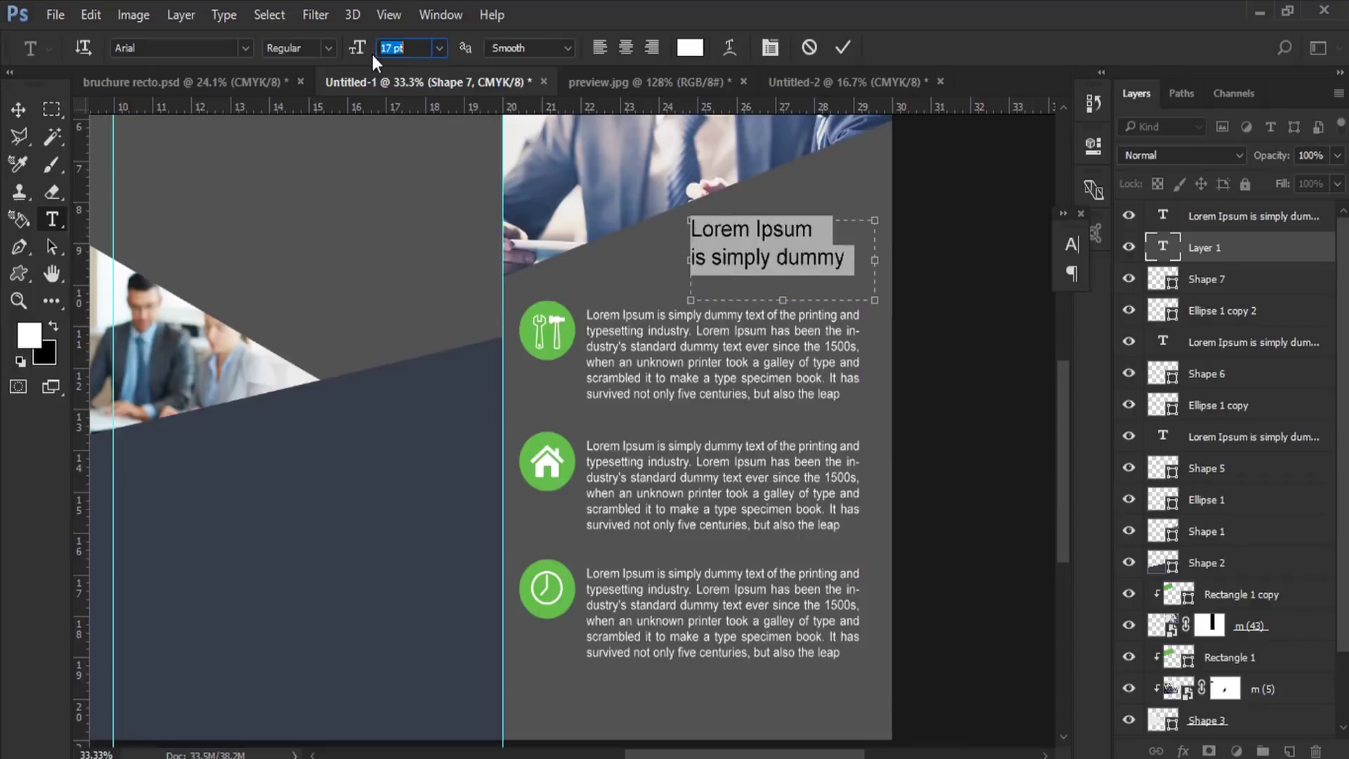
key(Up)
click(30, 335)
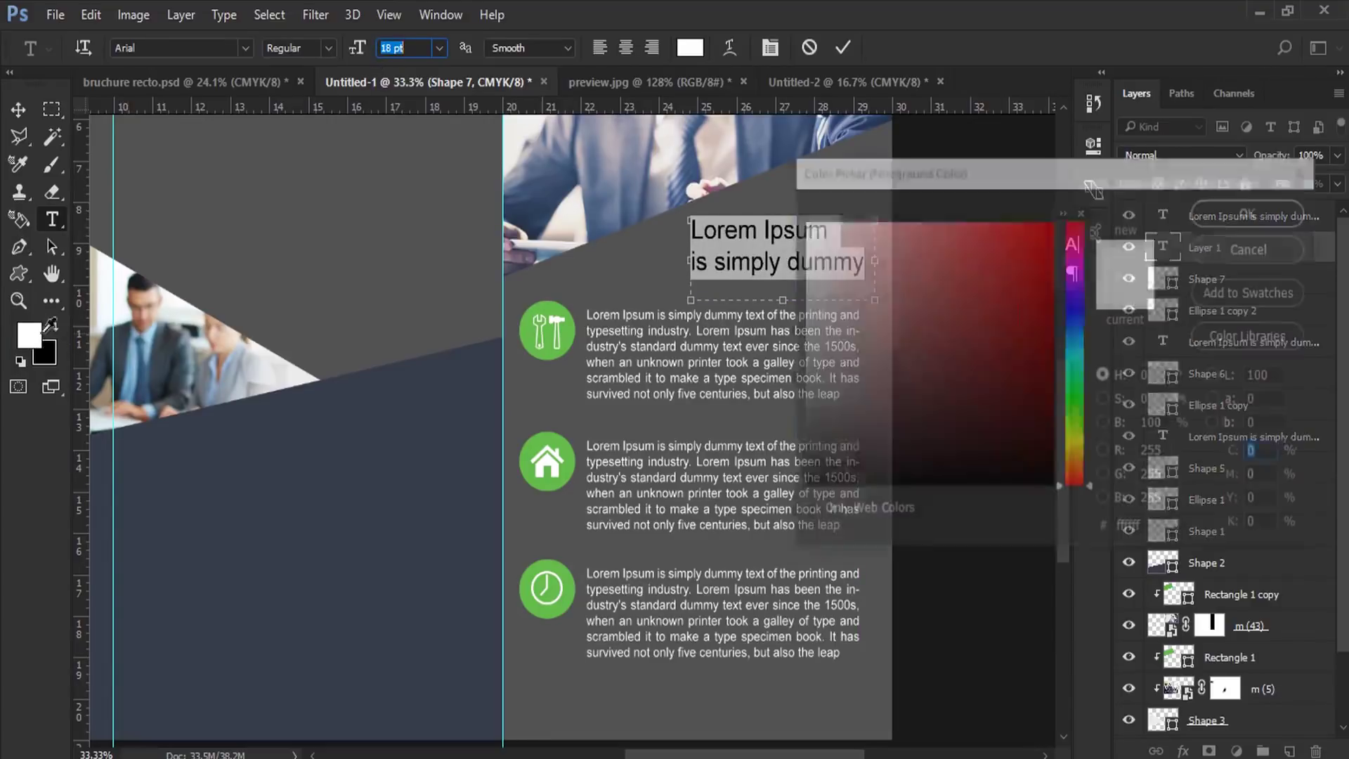
click(568, 335)
click(1215, 213)
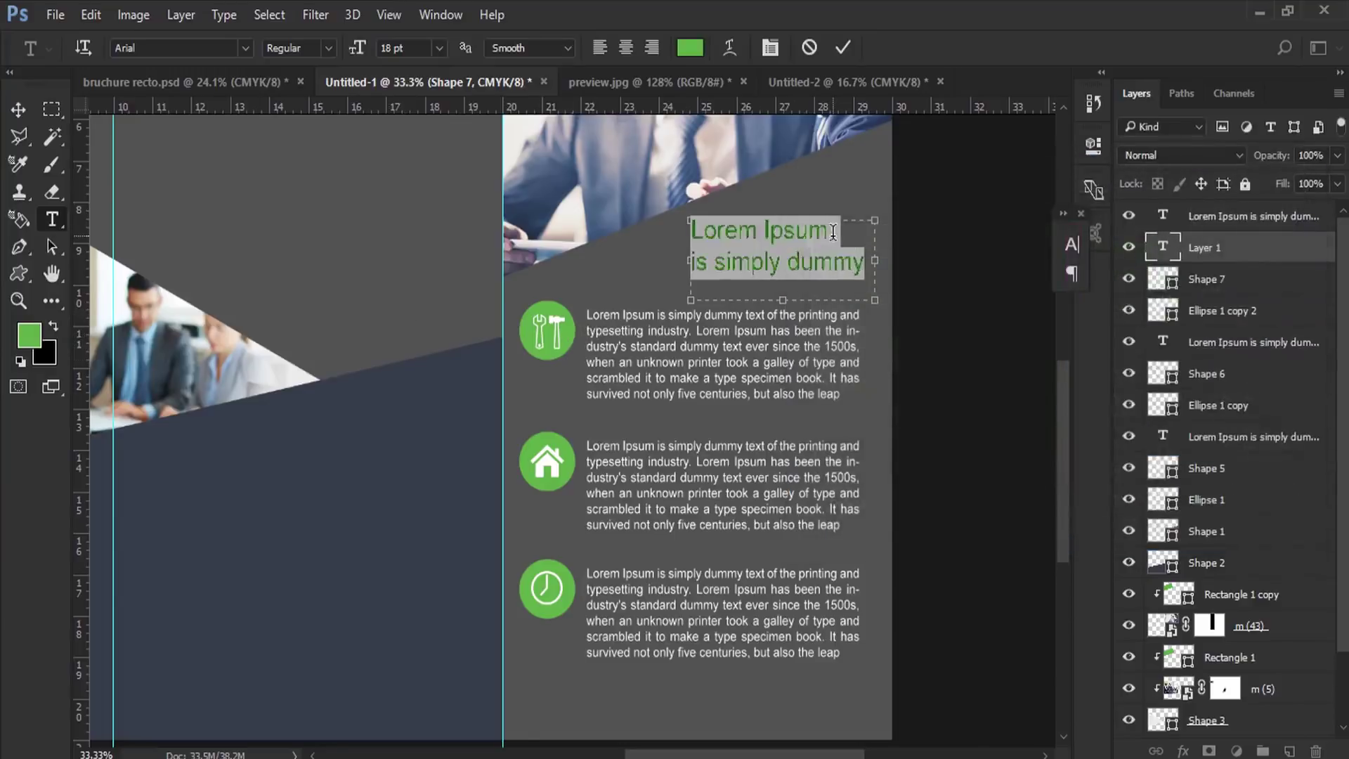
Make the 'Lorem Ipsum' line white and nudge the heading down and left.
drag(834, 231, 686, 230)
click(44, 340)
drag(948, 295, 757, 172)
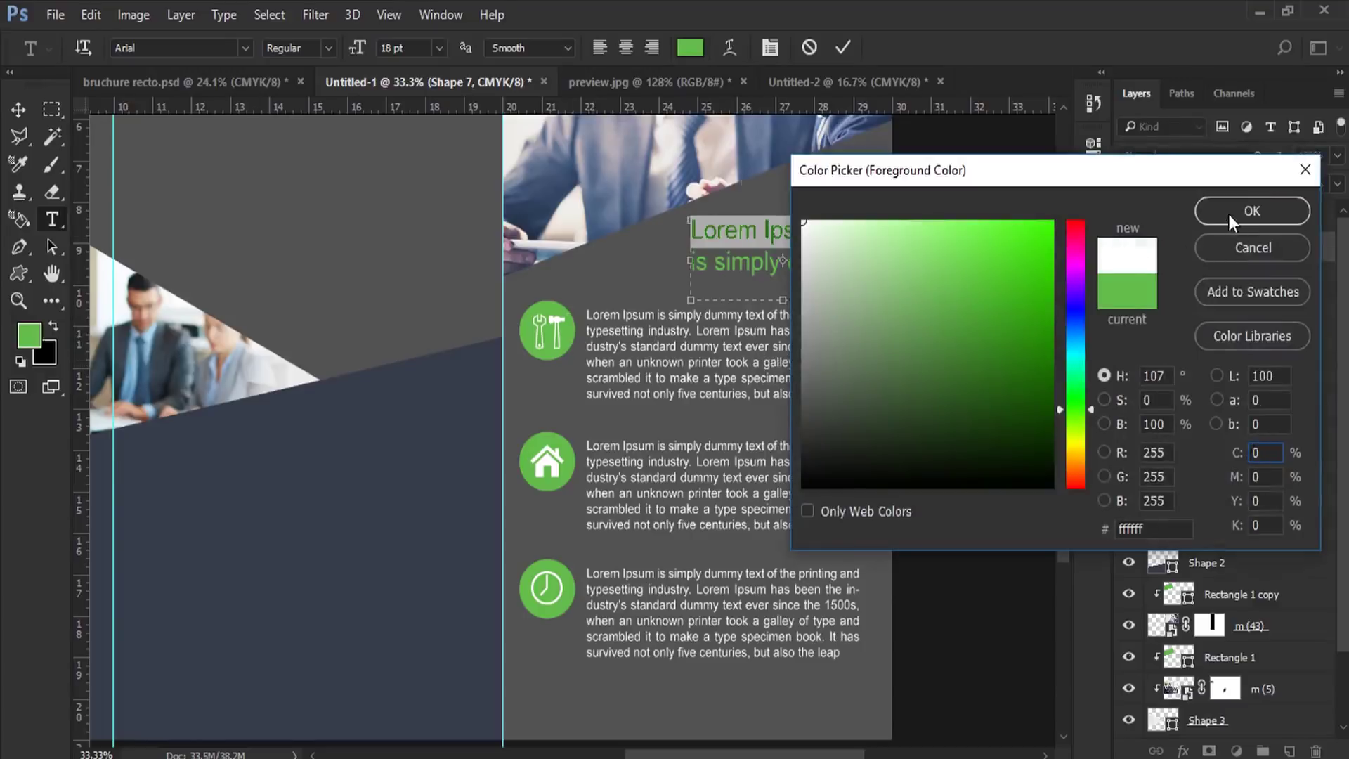
click(1229, 213)
click(19, 111)
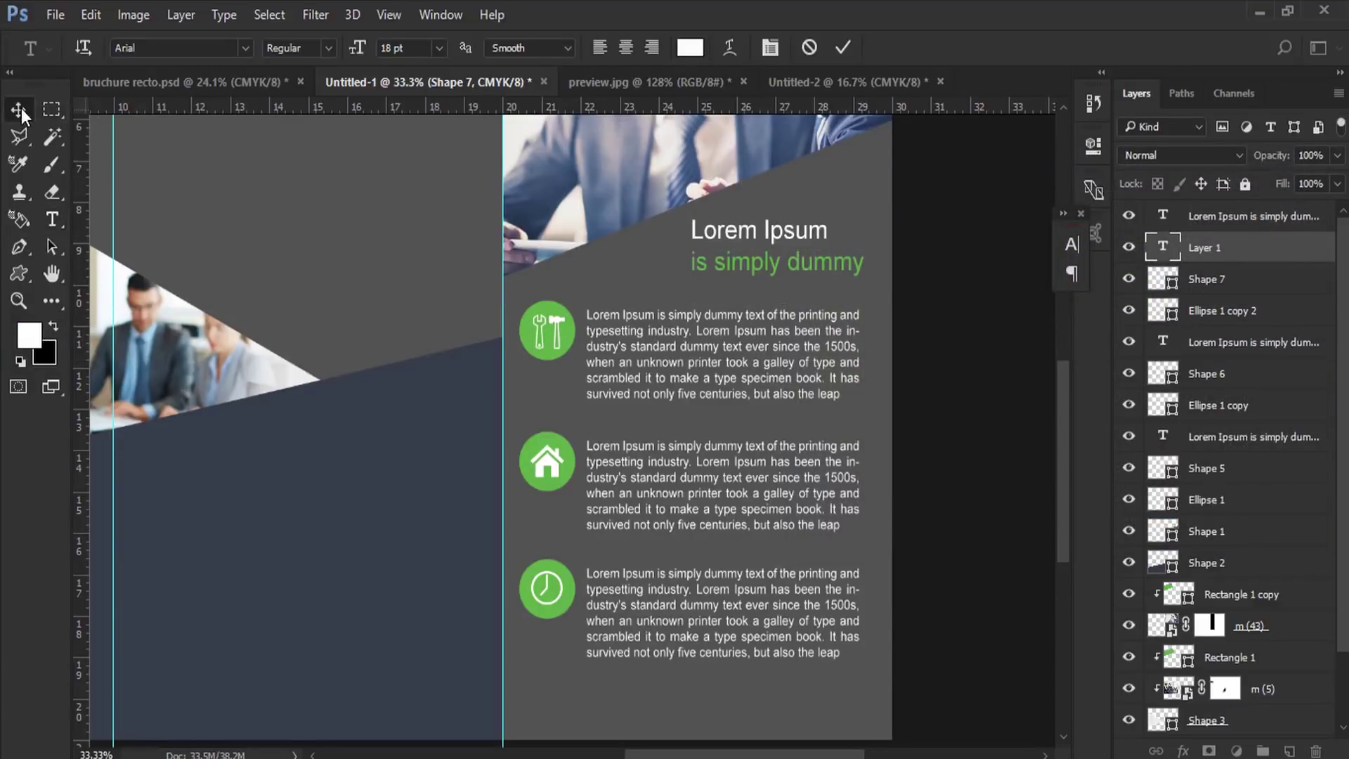
key(shift+Left)
key(shift+Left)
key(shift+Down)
key(shift+Down)
key(shift+Down)
key(shift+Down)
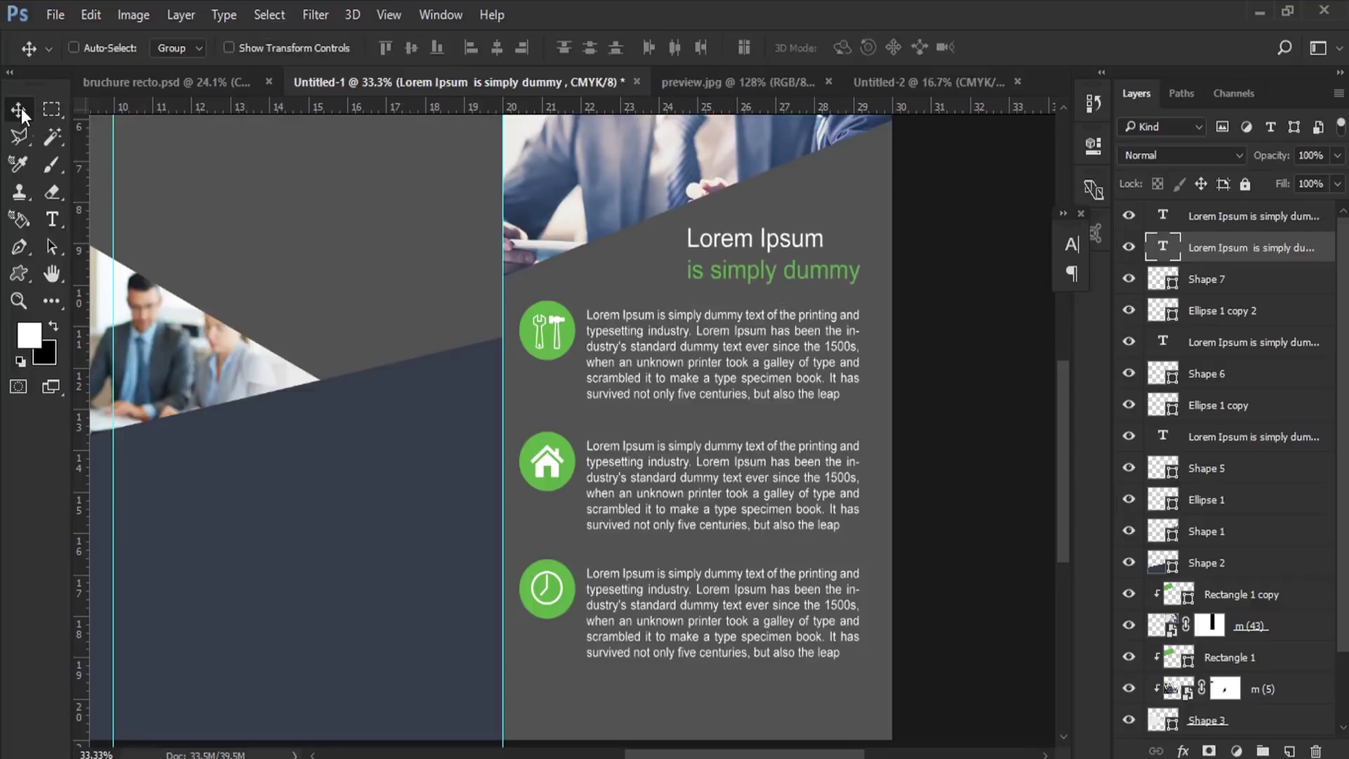
Copy the first lines of the existing body paragraph.
mouse_move(251, 298)
mouse_down()
mouse_move(453, 448)
mouse_move(366, 562)
mouse_up()
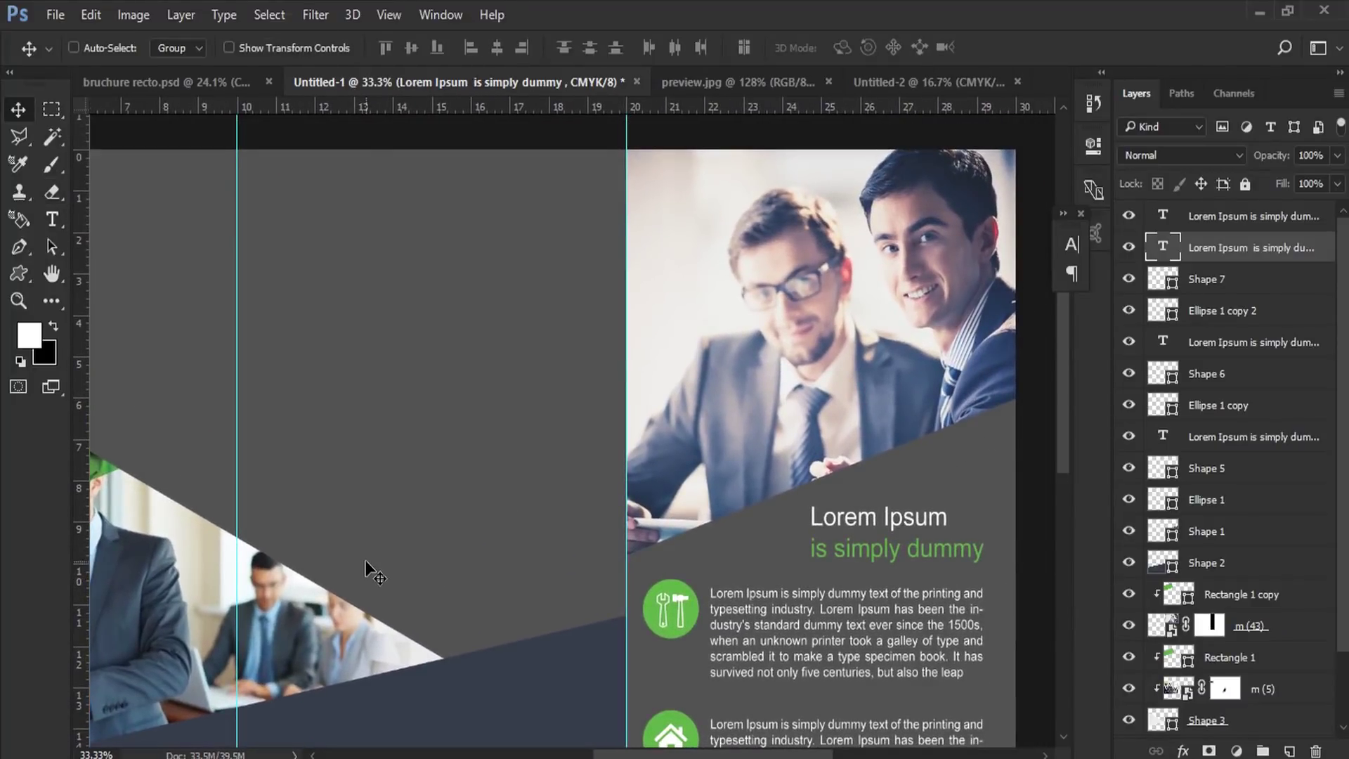
click(52, 220)
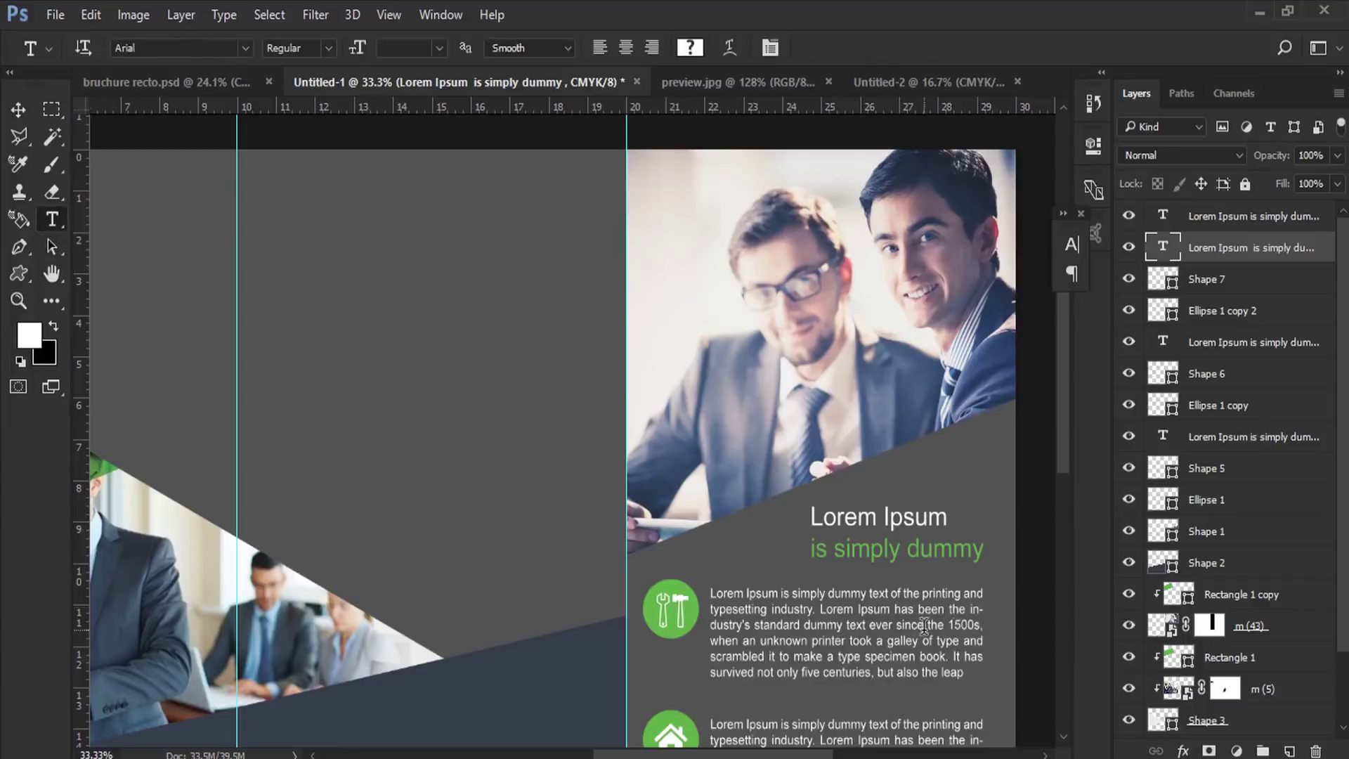
drag(924, 625, 710, 593)
right_click(729, 593)
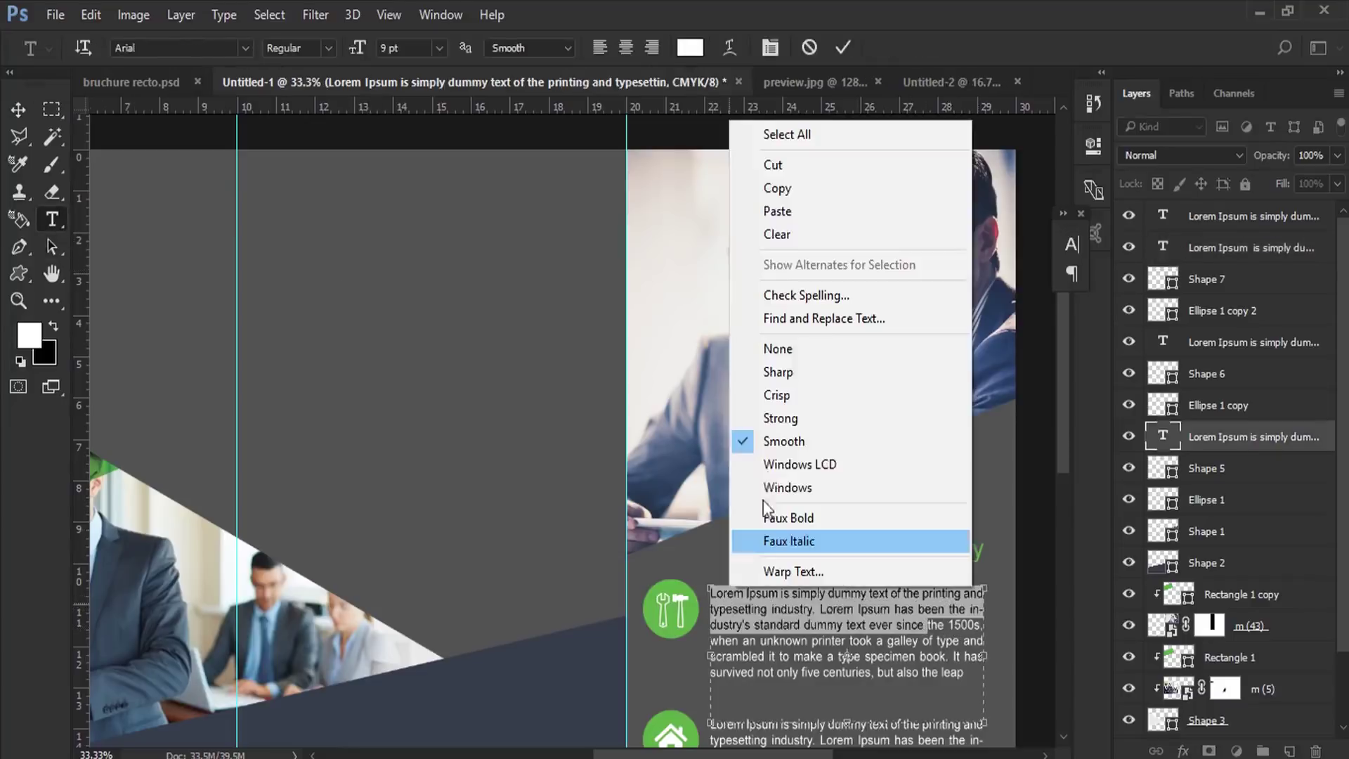
click(778, 189)
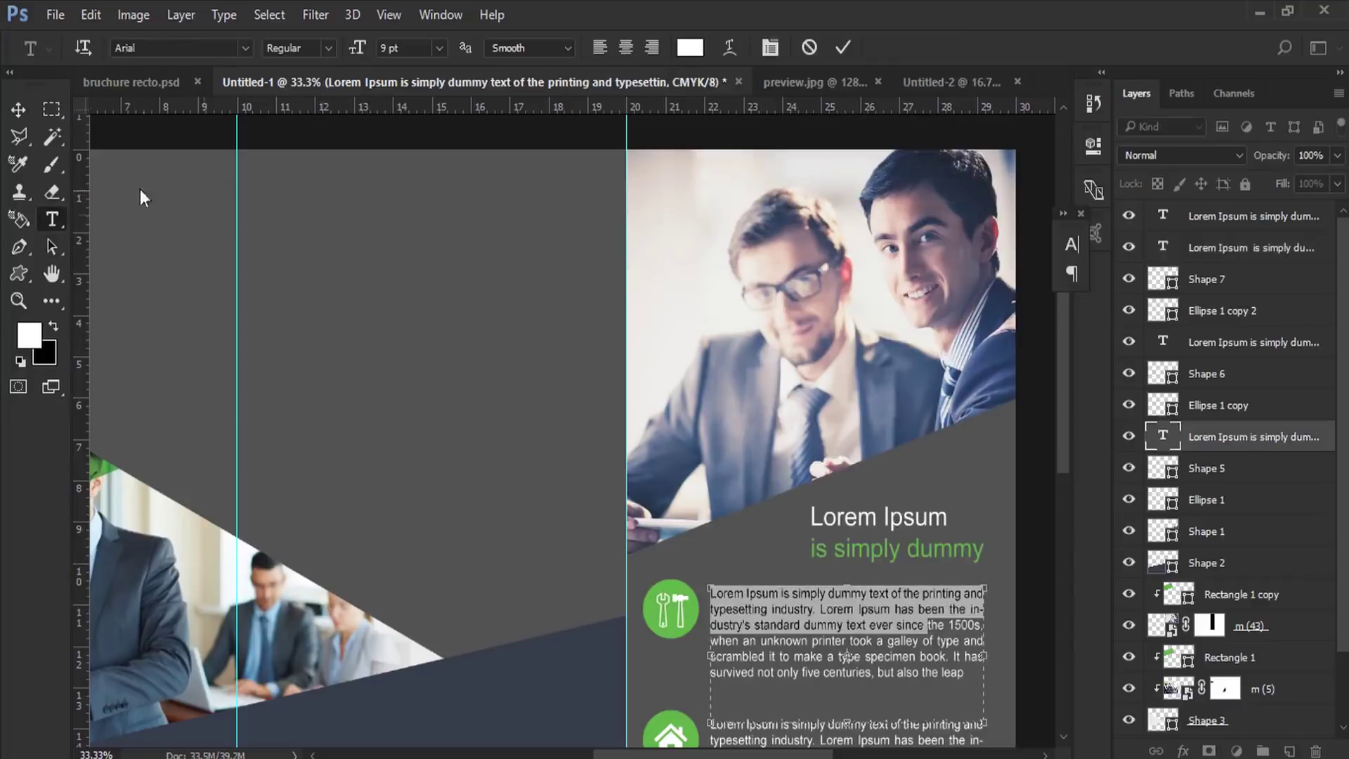
click(19, 109)
Paste the text into a new paragraph box in the left panel, shifted slightly right.
click(52, 220)
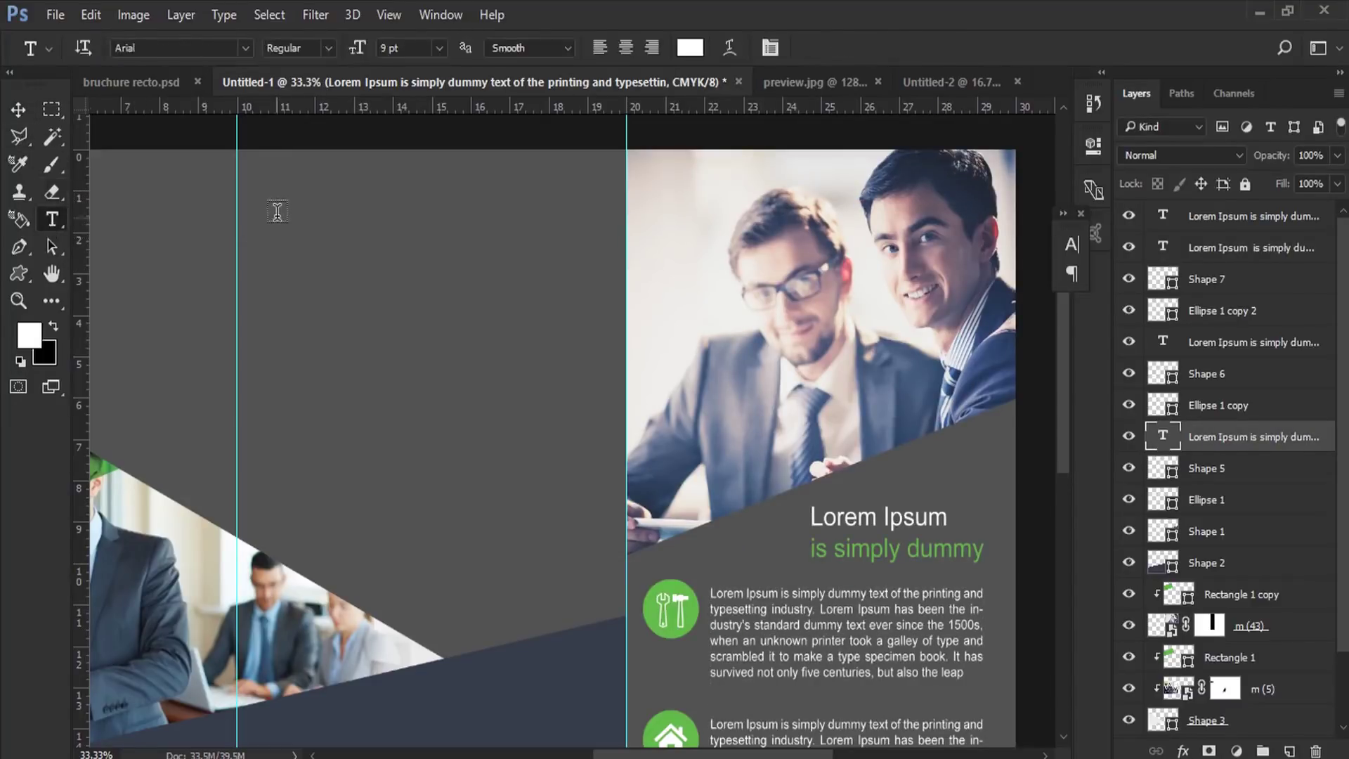
drag(278, 204, 596, 250)
text(Lorem Ipsum is simply dummy text of the printing and typesetting industry. Lorem Ipsum has been the industry's standard dummy text ever since)
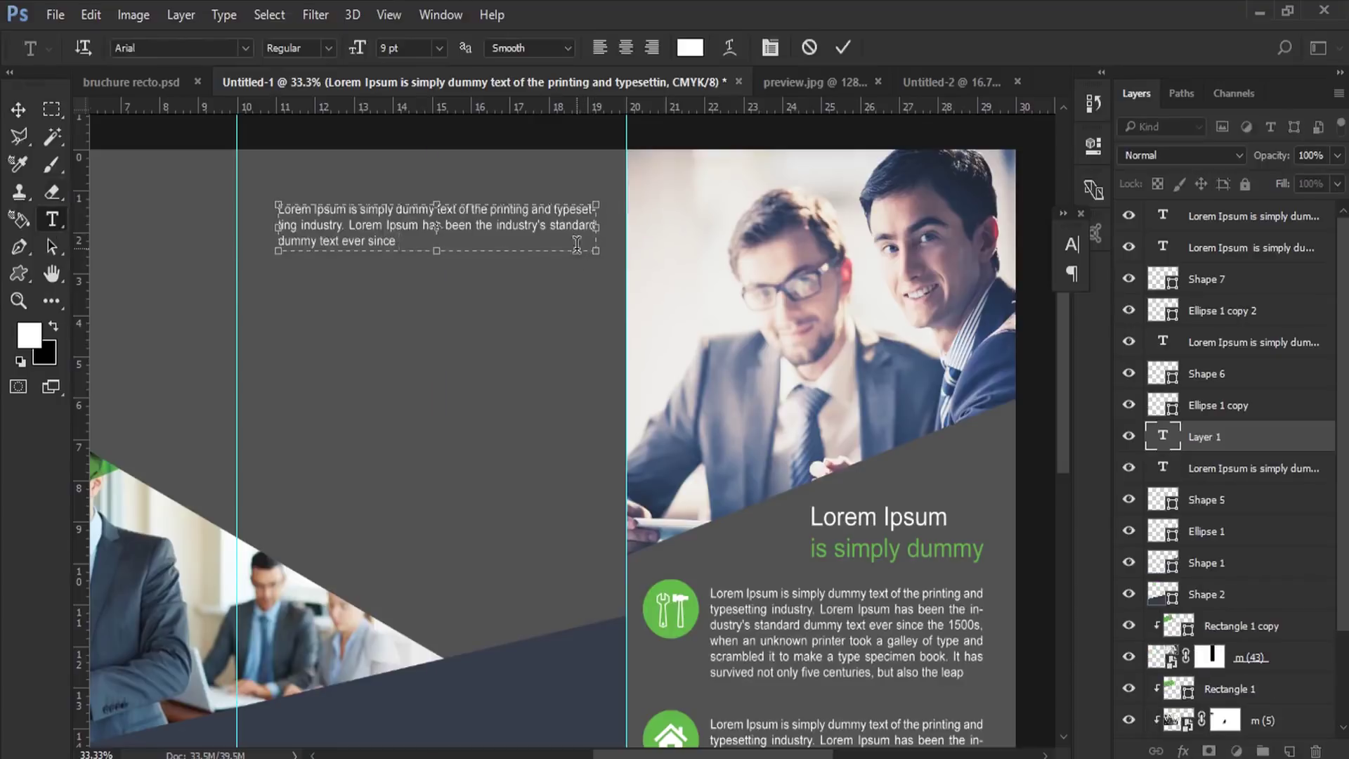
click(19, 109)
drag(352, 217, 360, 223)
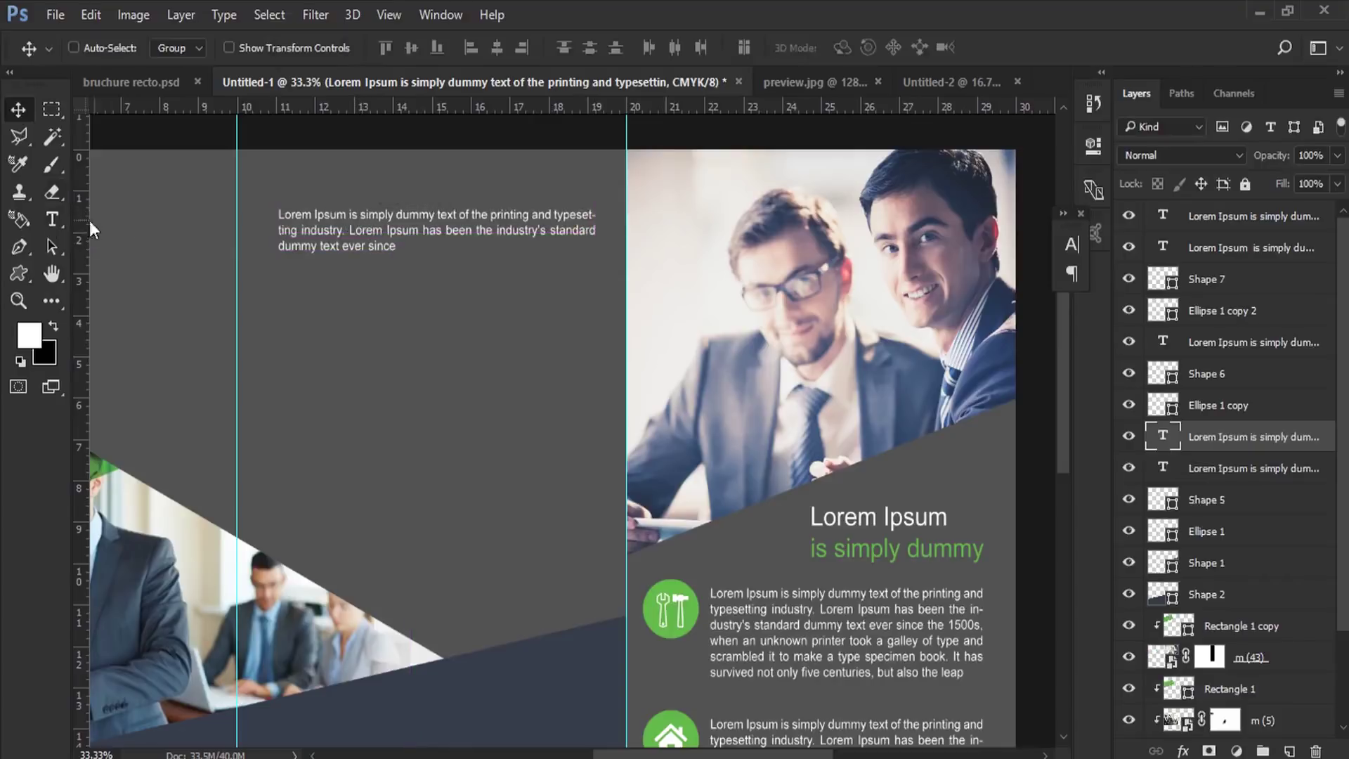
Choose the checkbox checkmark from the custom shape library.
click(19, 273)
click(774, 48)
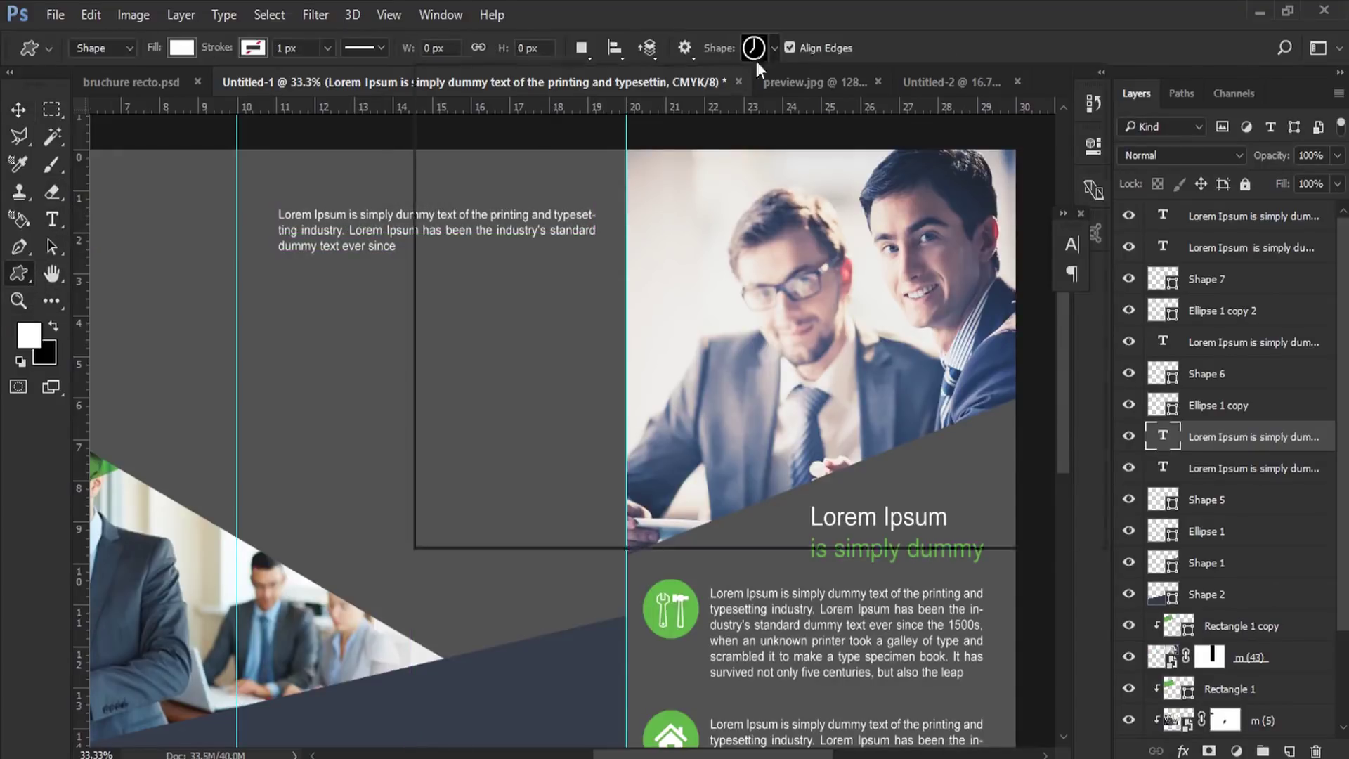
click(1010, 451)
click(553, 23)
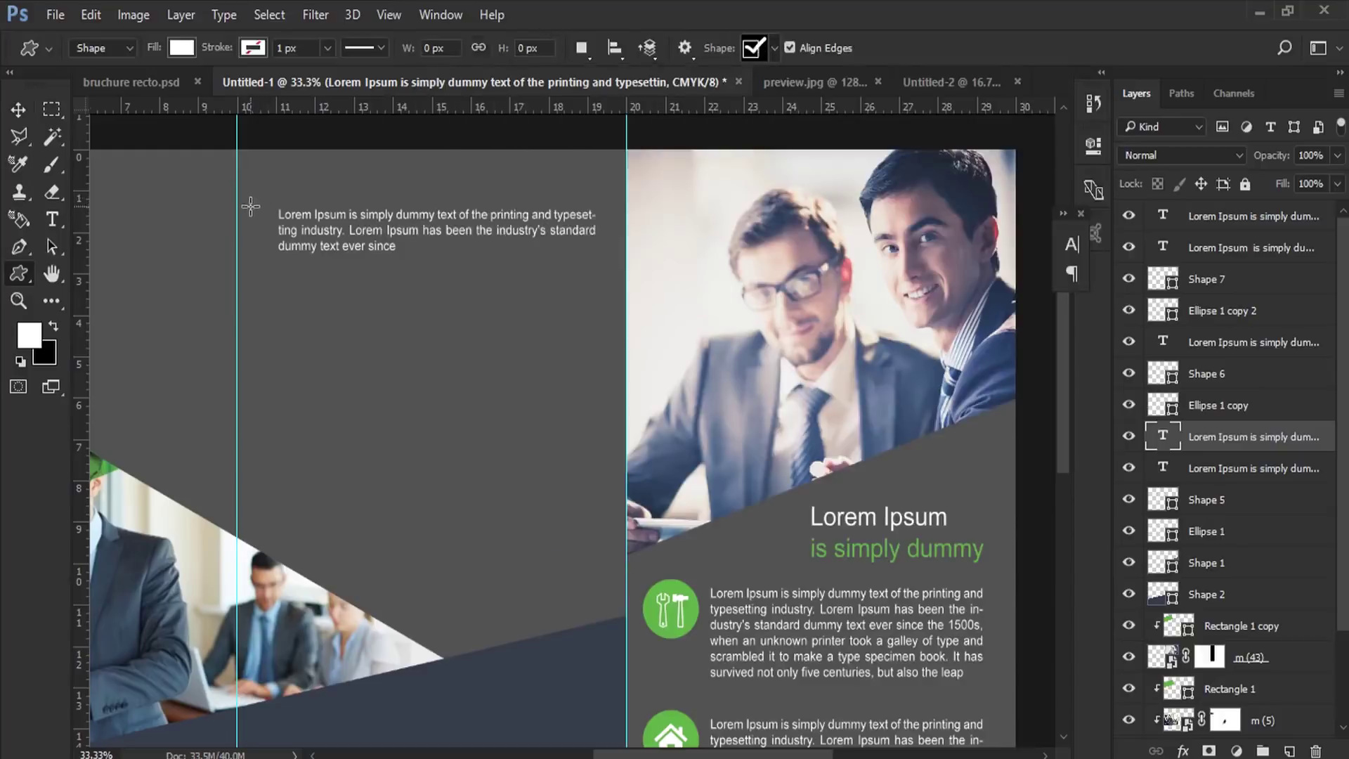
Narrow the new paragraph's box from its left side.
click(52, 219)
click(316, 239)
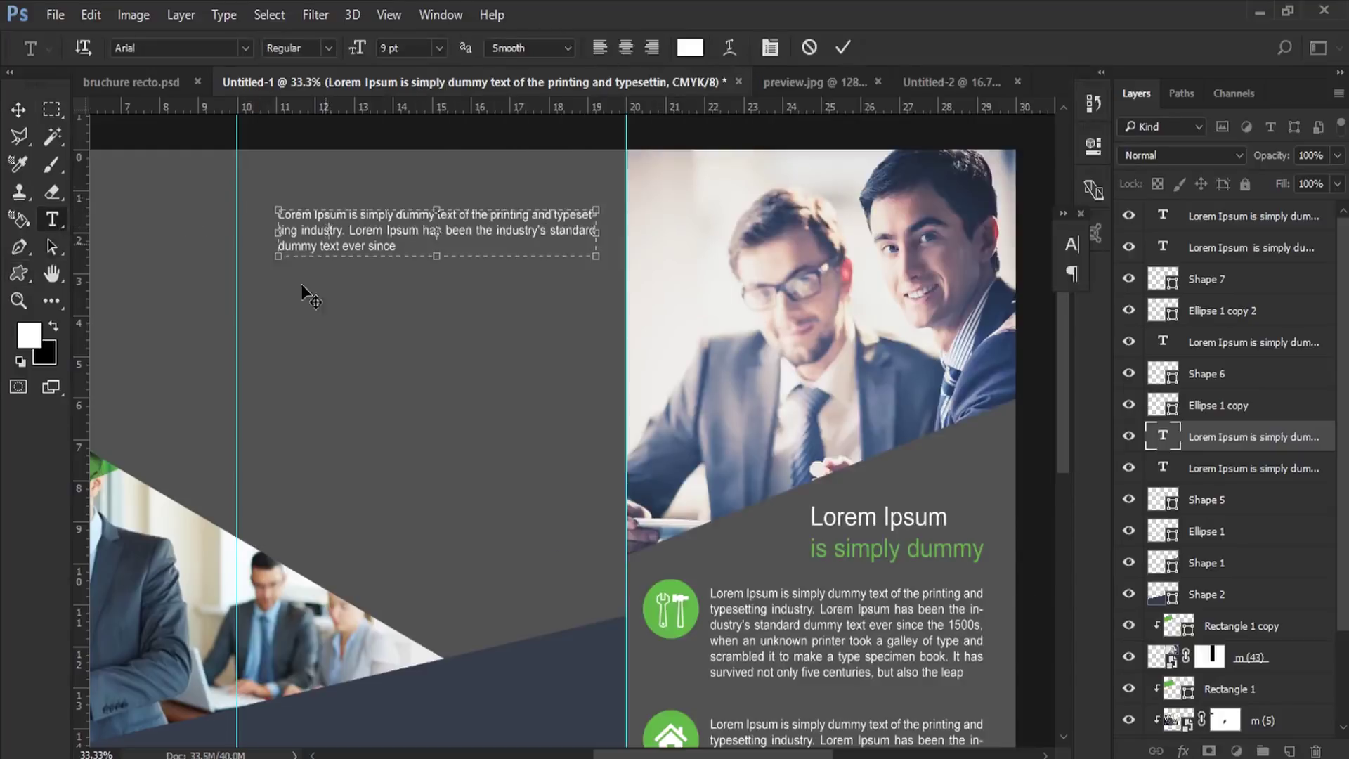
drag(276, 253, 287, 256)
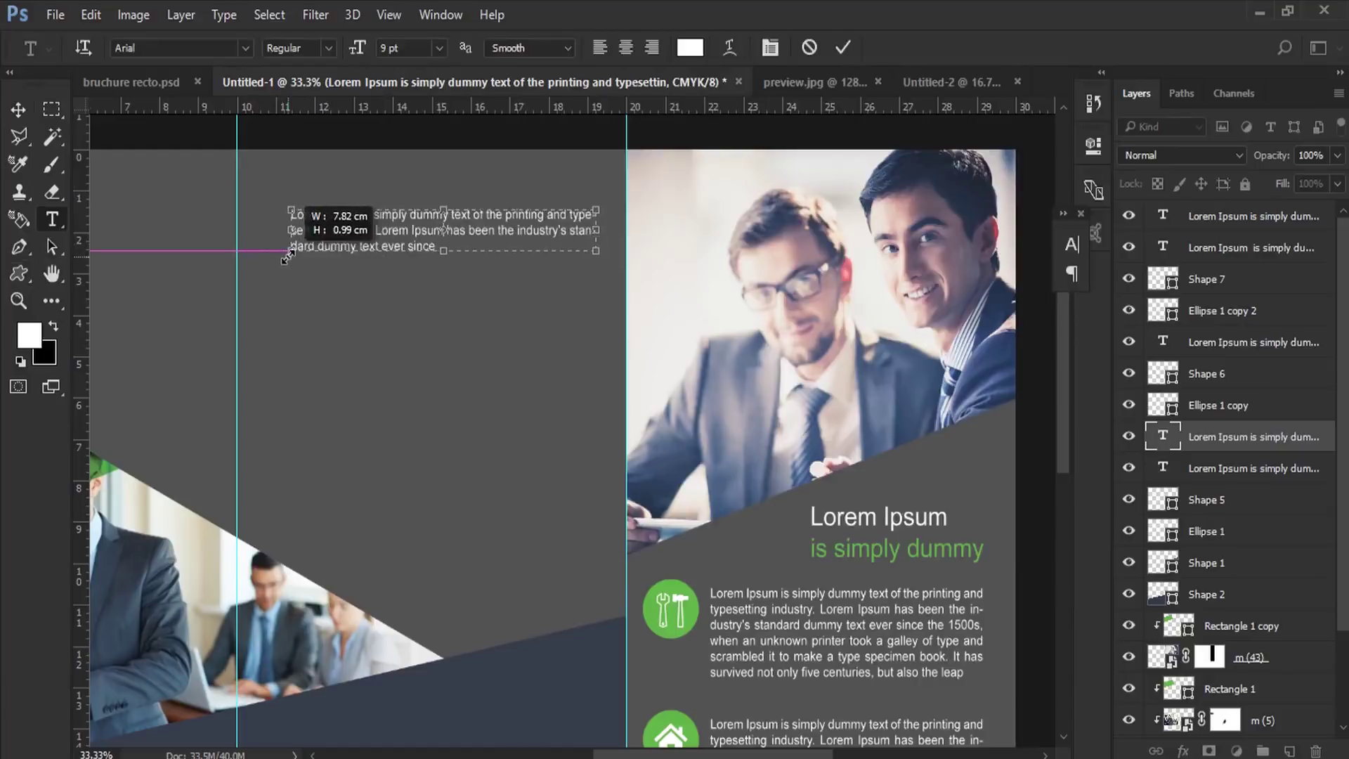
Draw a green checkmark left of the paragraph and shift the paragraph slightly right.
click(19, 109)
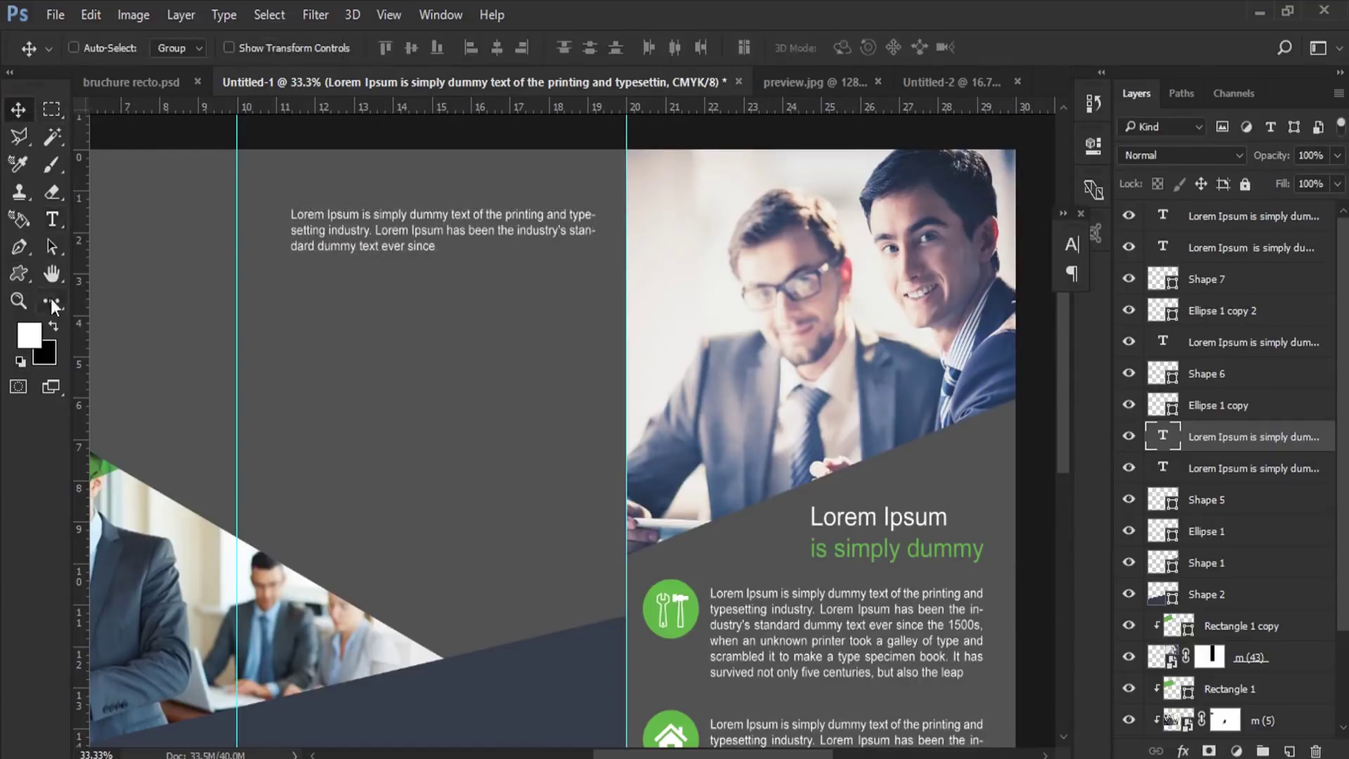
click(18, 273)
drag(259, 205, 283, 231)
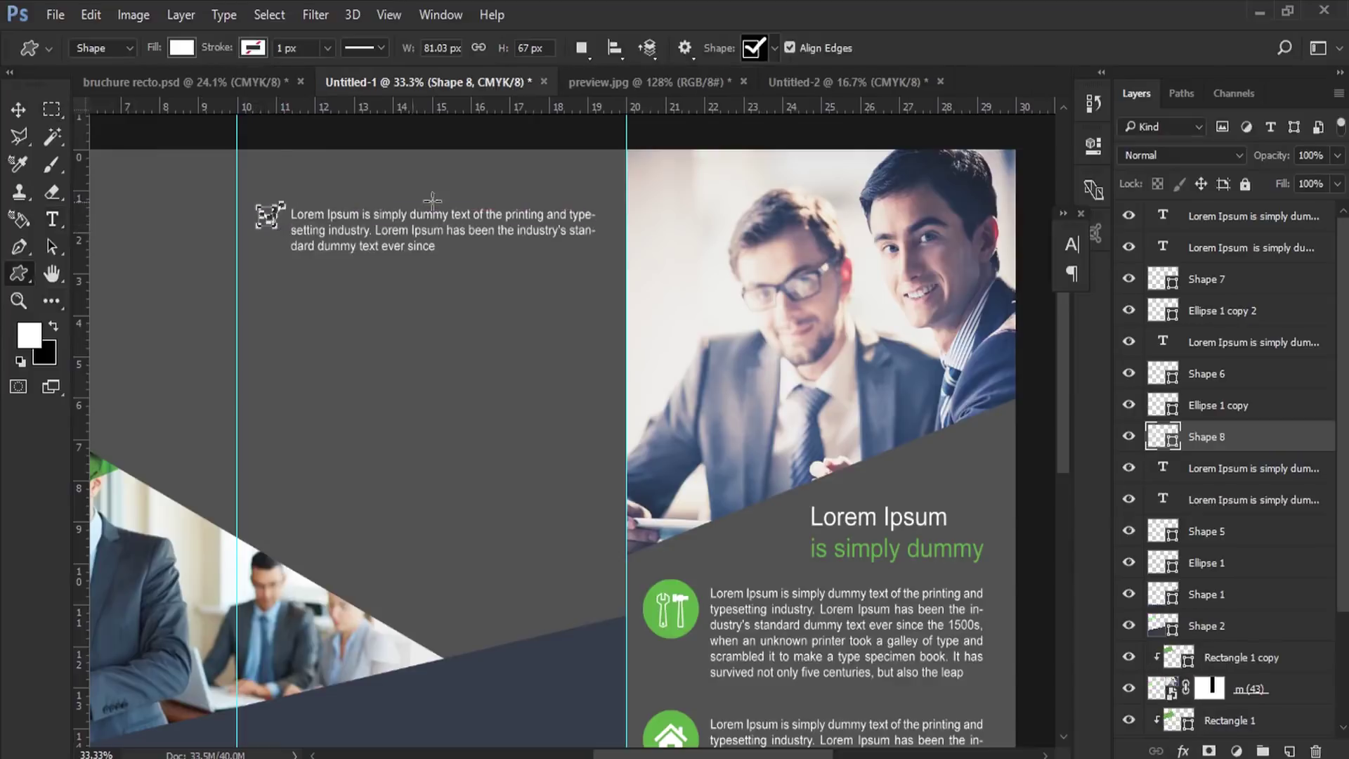
click(183, 52)
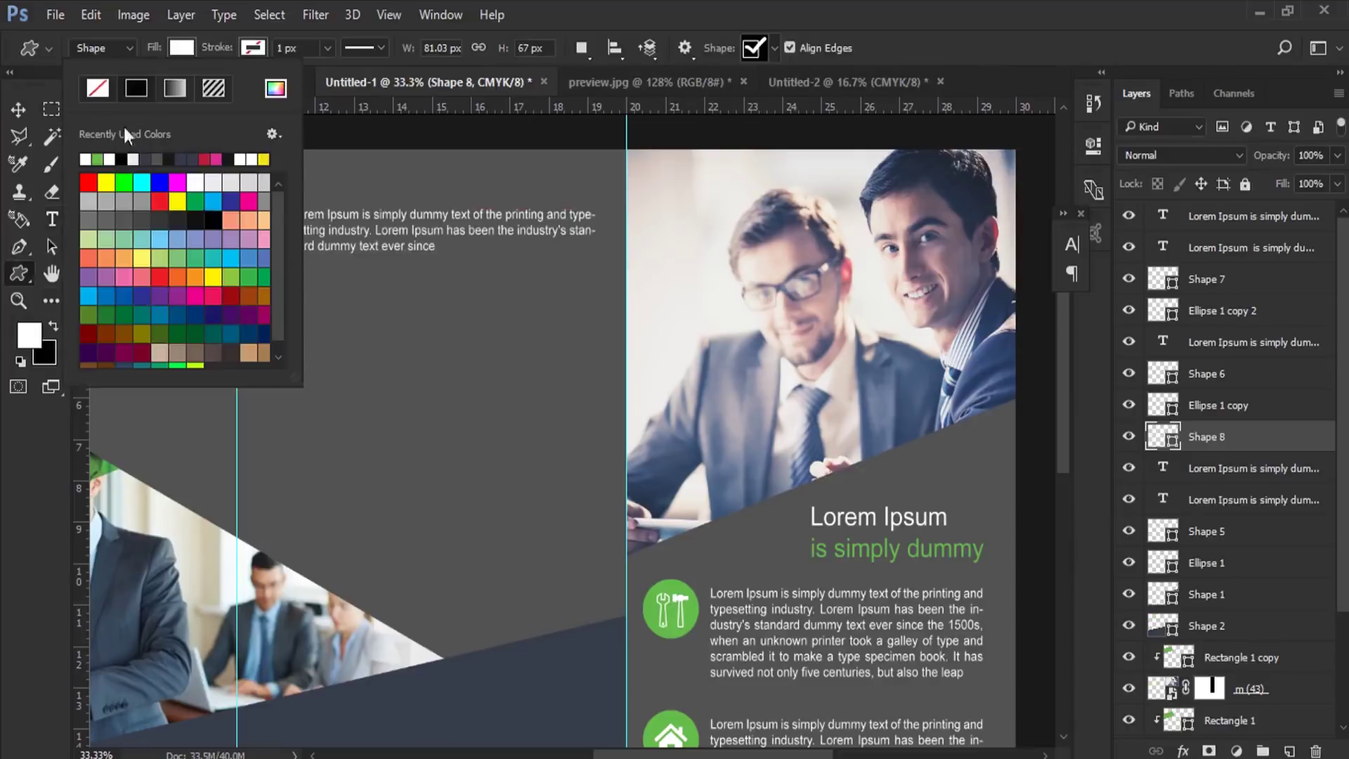
click(97, 160)
click(18, 109)
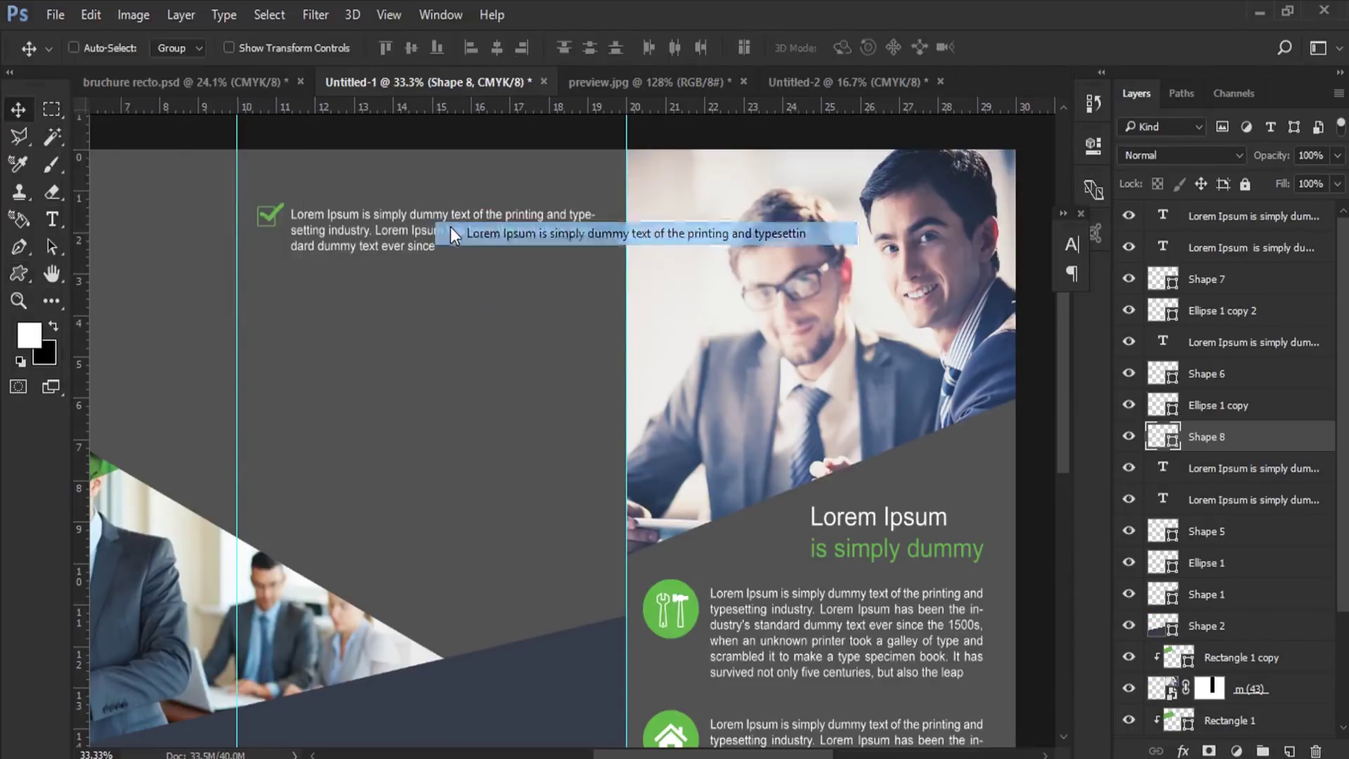
ctrl+click(452, 232)
drag(452, 232, 455, 232)
Duplicate the checkmark and paragraph pair downward into four evenly spaced bullets.
right_click(268, 224)
click(295, 226)
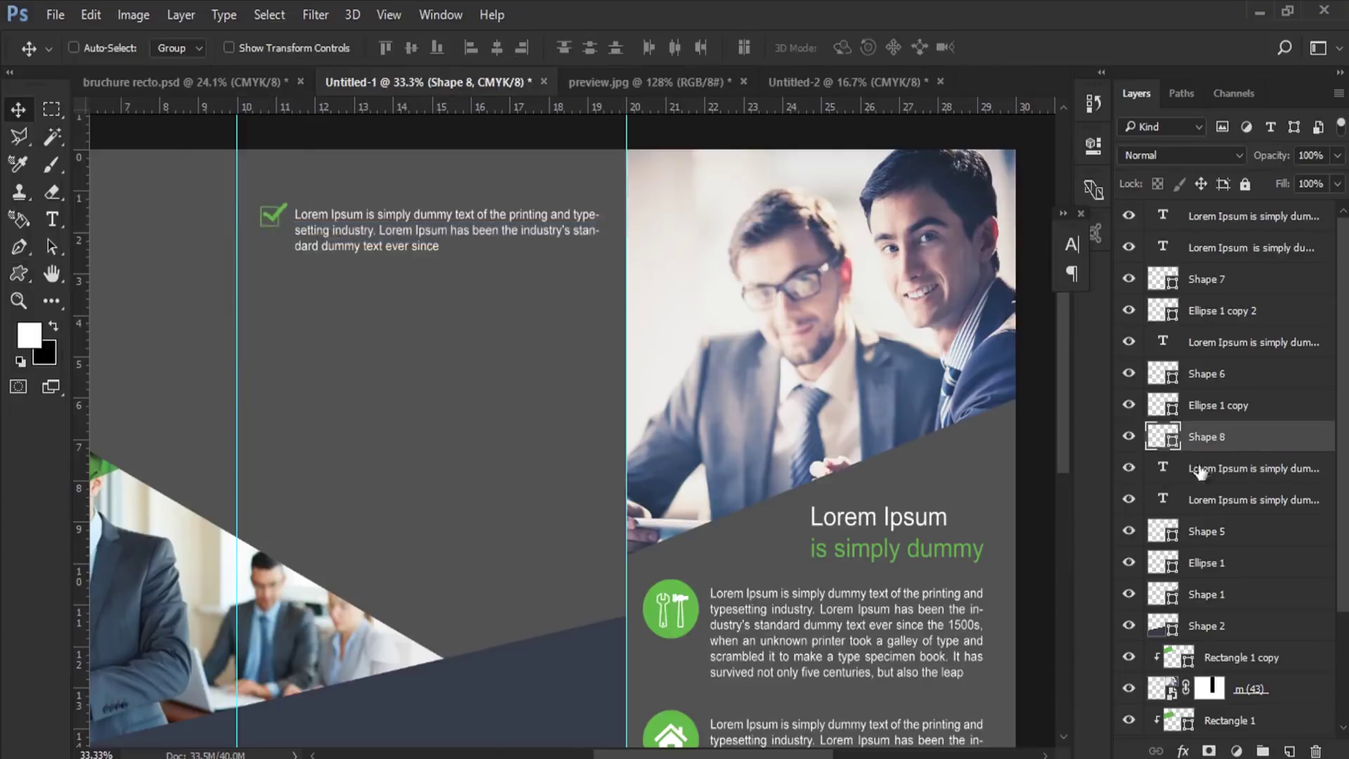
click(1129, 467)
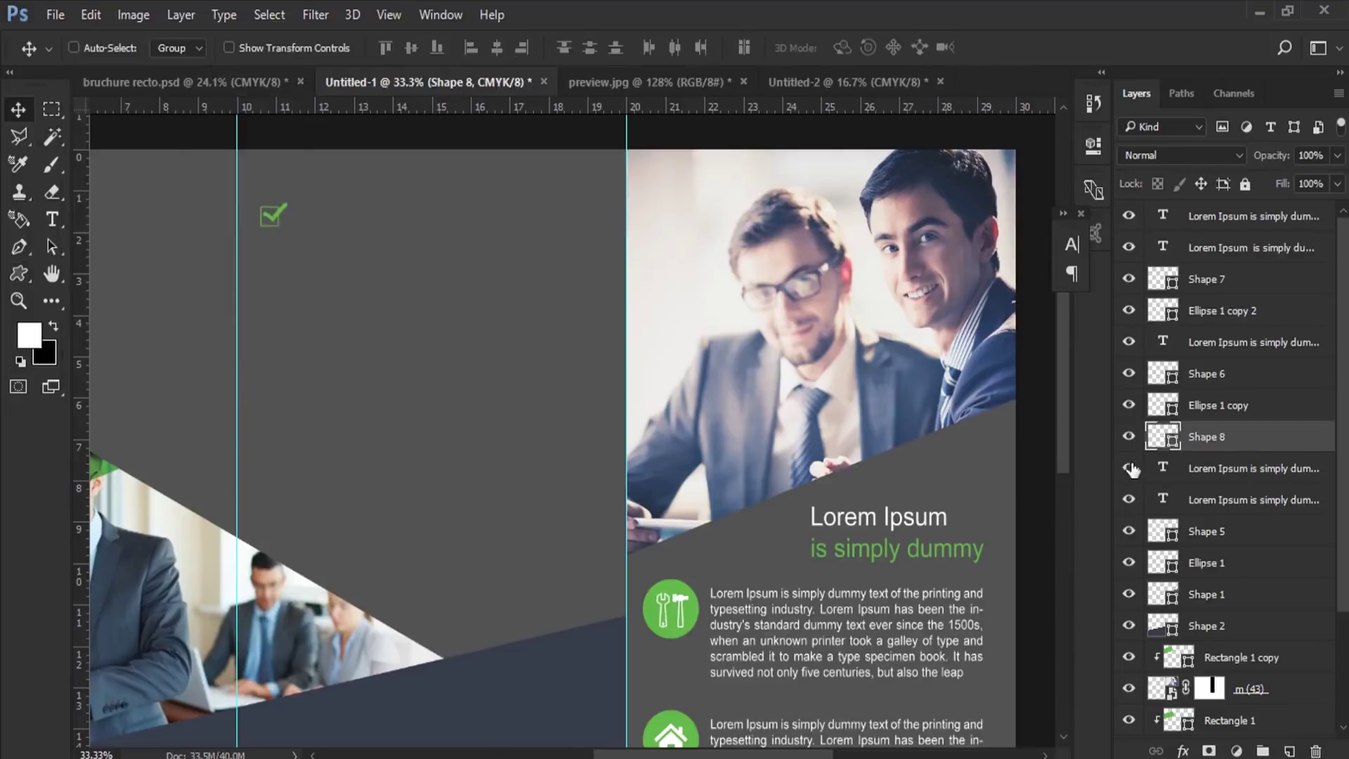
ctrl+click(1214, 469)
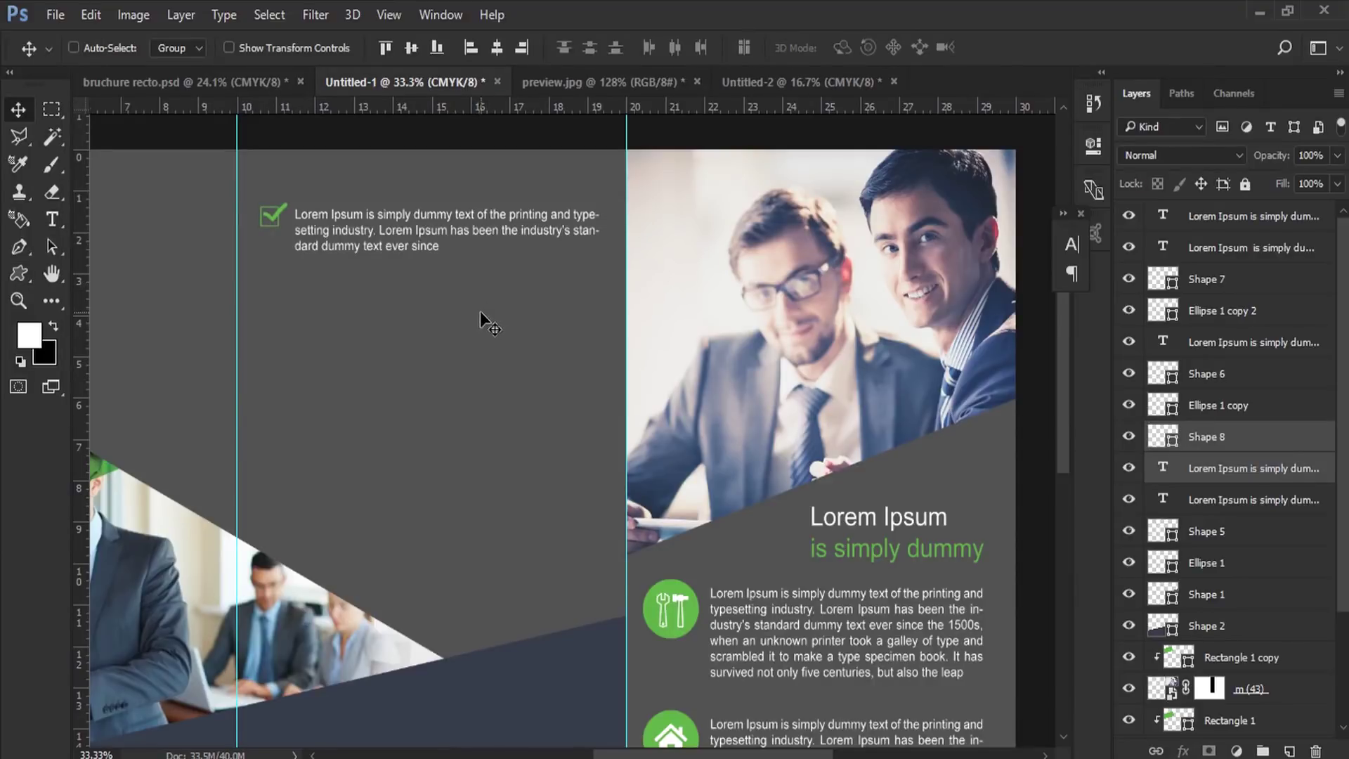
drag(438, 245, 435, 393)
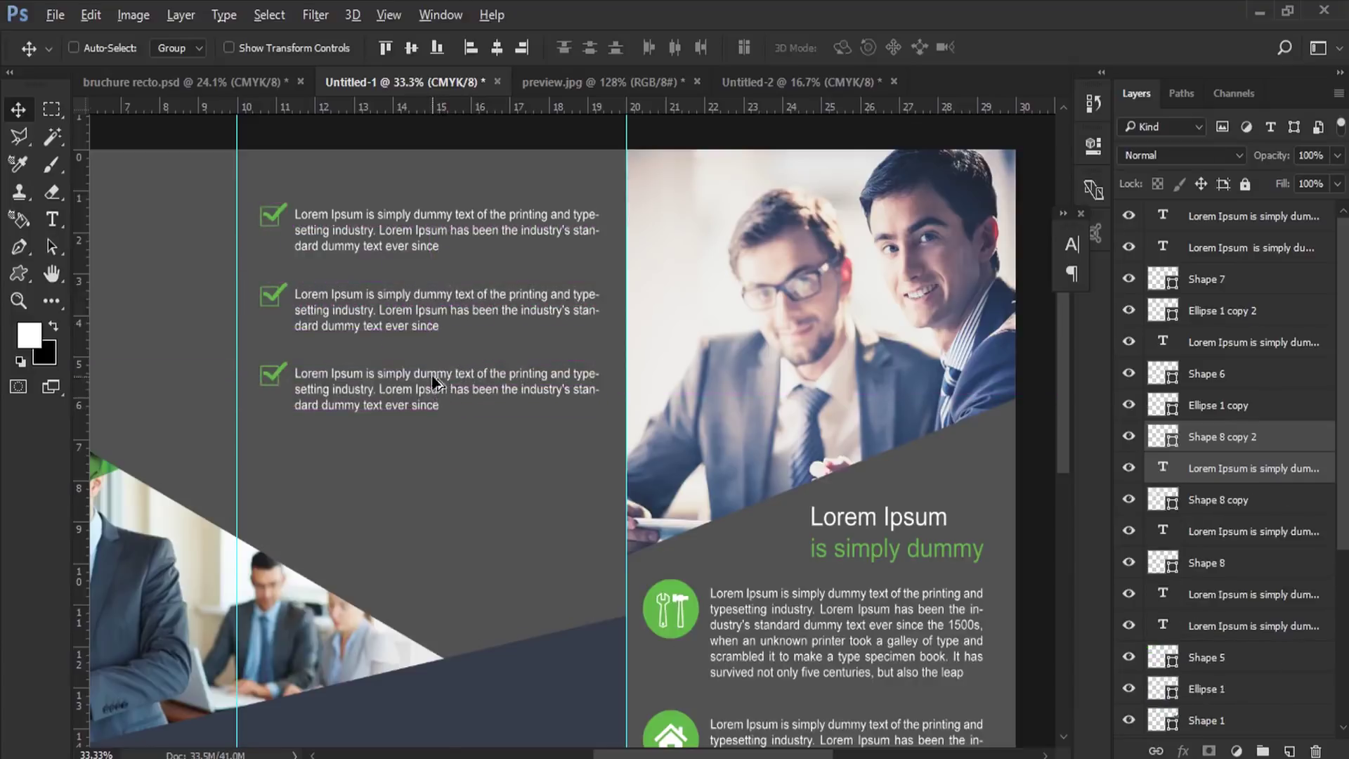
drag(434, 391, 434, 456)
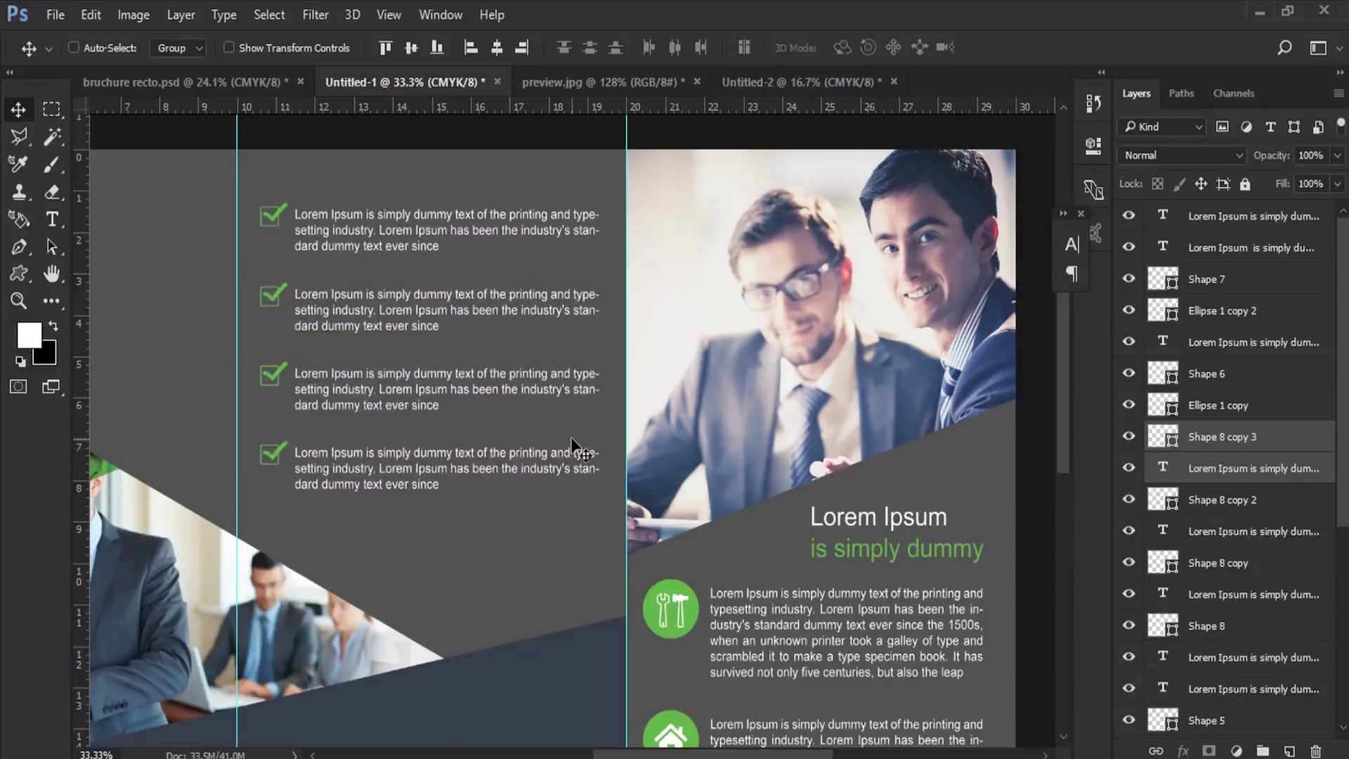
key(shift+Down)
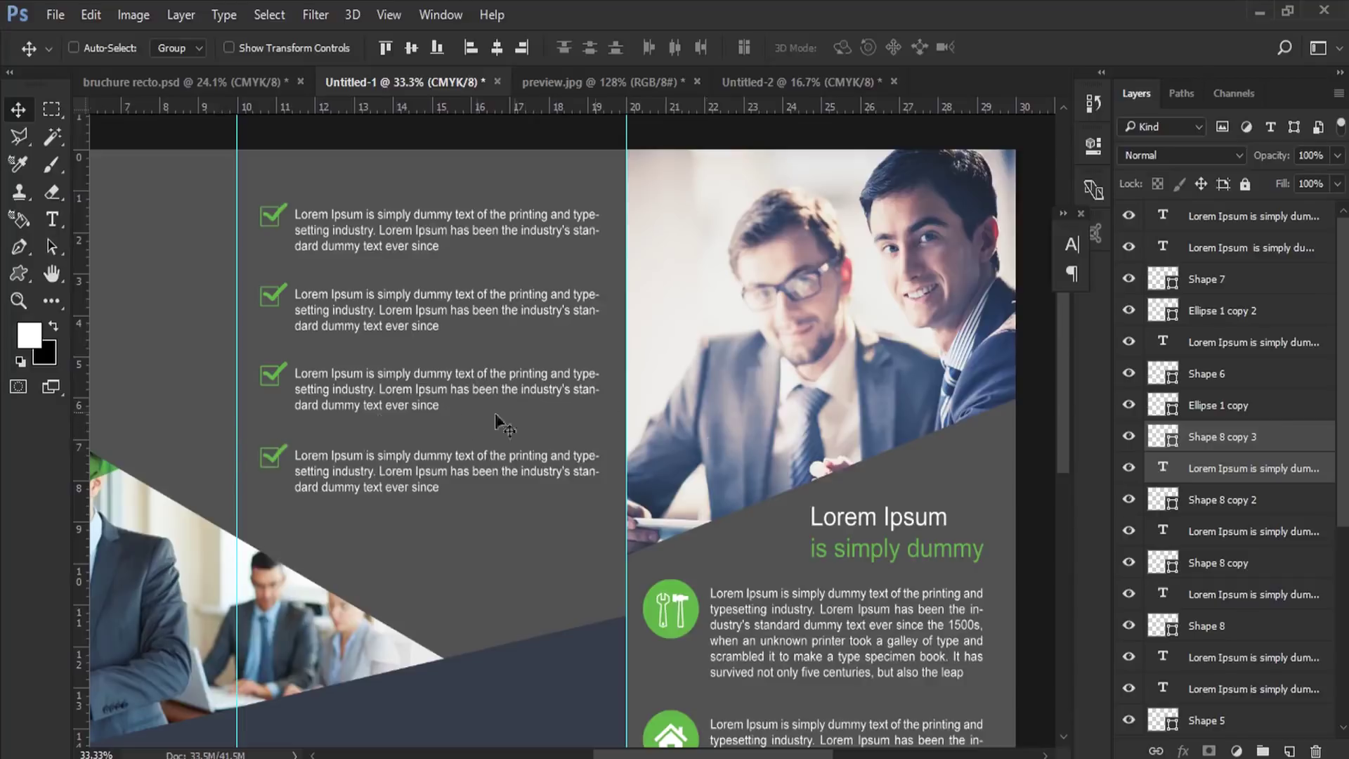
Alt-drag a copy of the checklist text layer into the brochure's left panel.
mouse_move(289, 401)
mouse_down()
mouse_move(349, 391)
mouse_move(630, 456)
mouse_up()
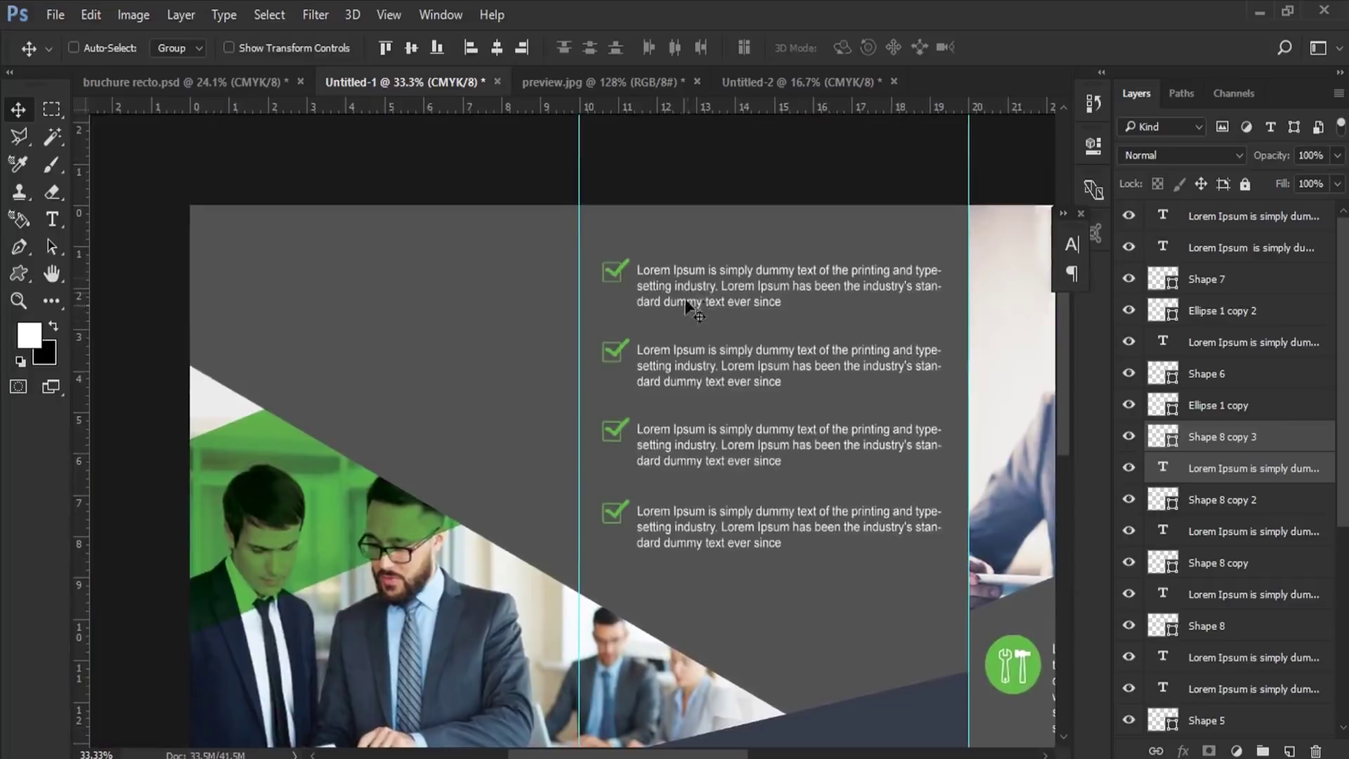
right_click(691, 267)
click(724, 281)
drag(702, 281, 339, 273)
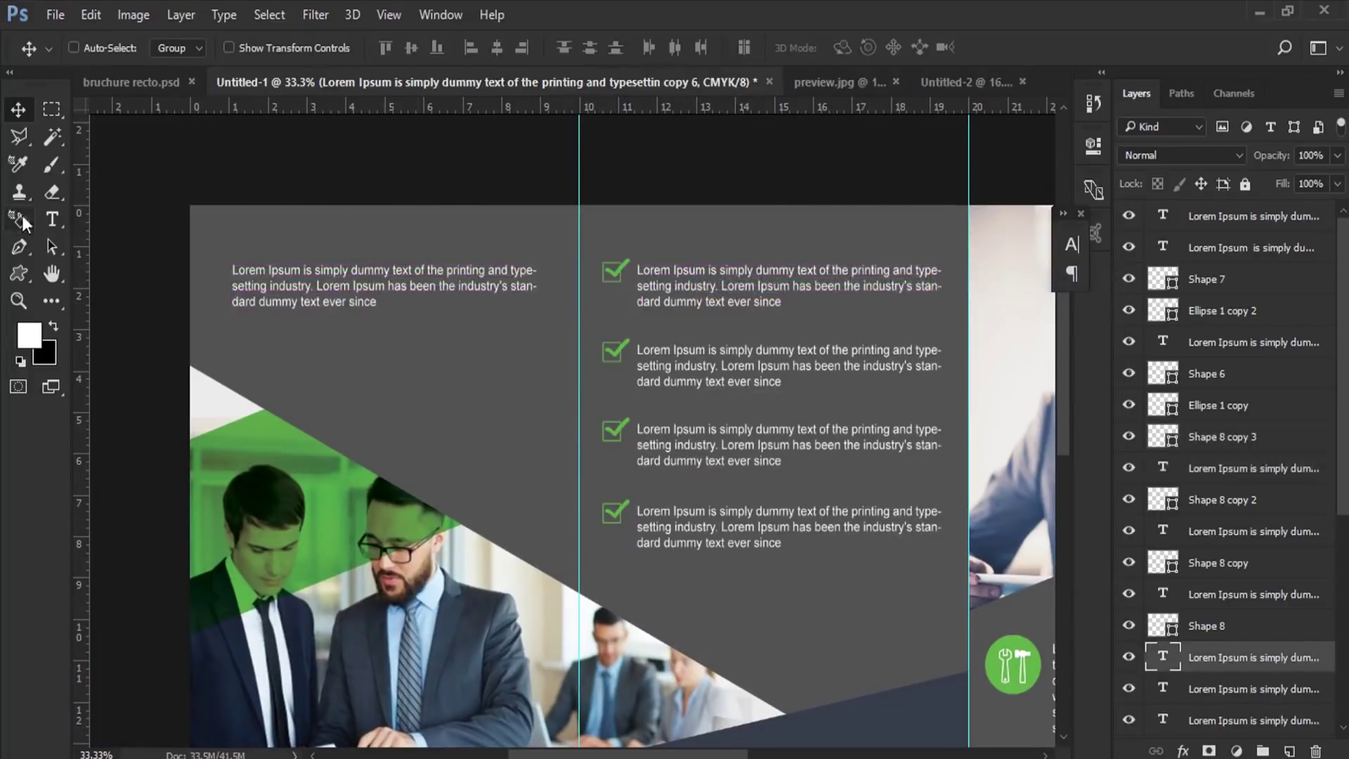
Lengthen the left-panel text by pasting its paragraph twice on new lines in an enlarged box.
click(52, 219)
drag(387, 304, 214, 263)
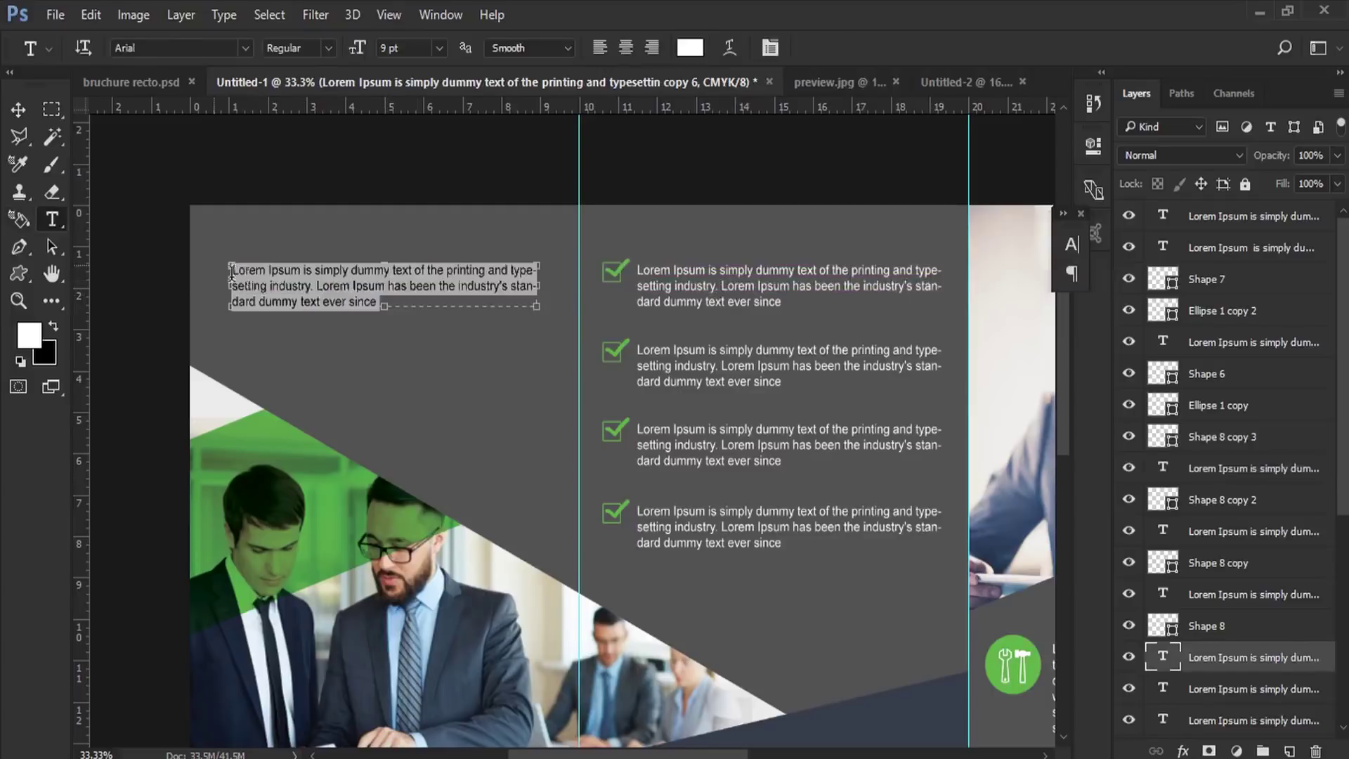
right_click(268, 286)
click(323, 357)
drag(383, 306, 383, 416)
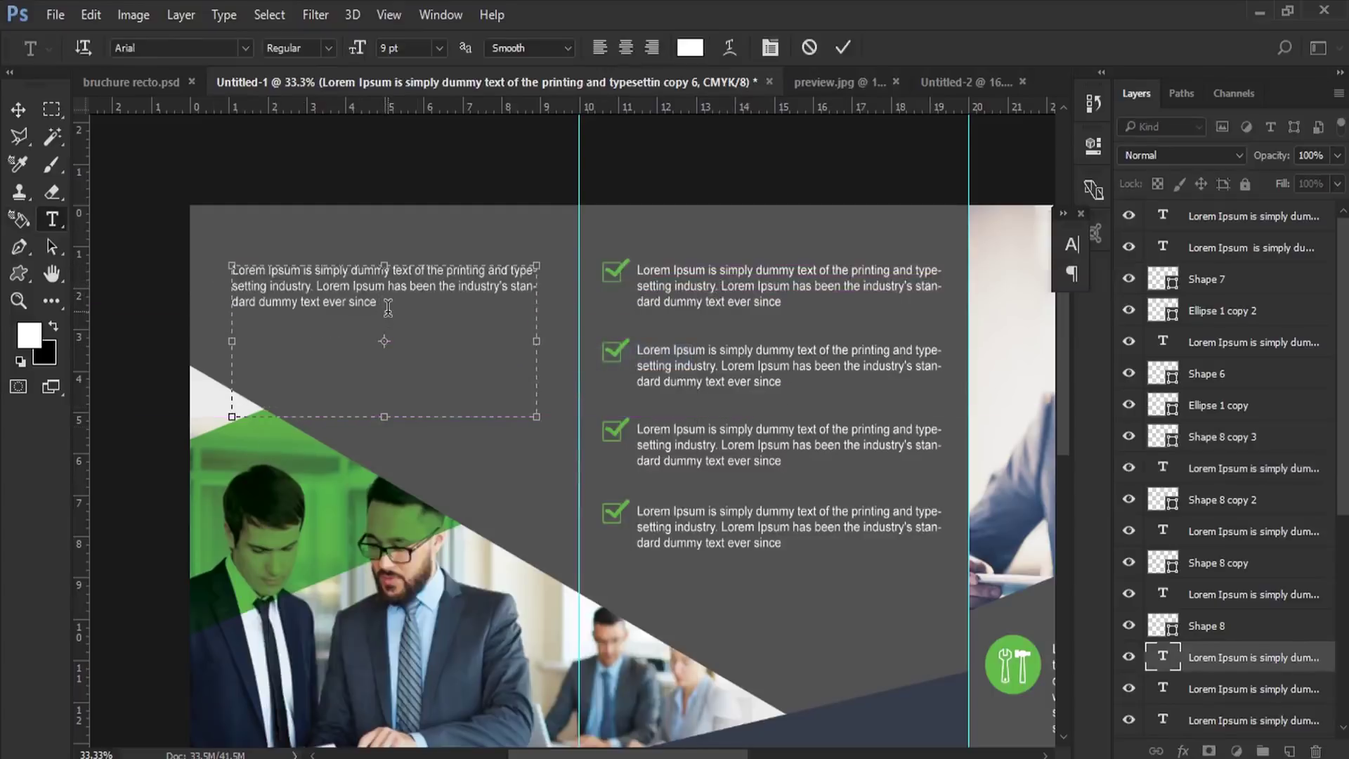
key(Return)
key(ctrl+v)
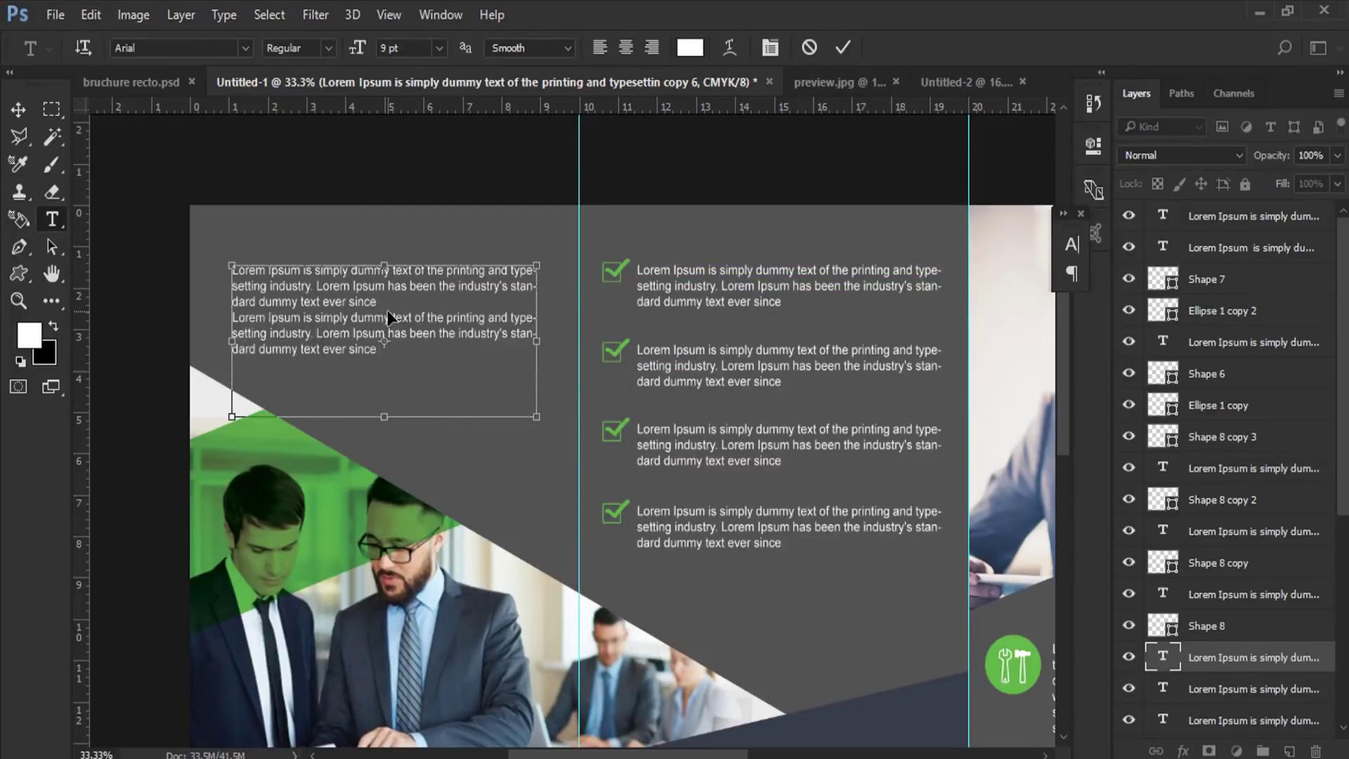
key(ctrl+v)
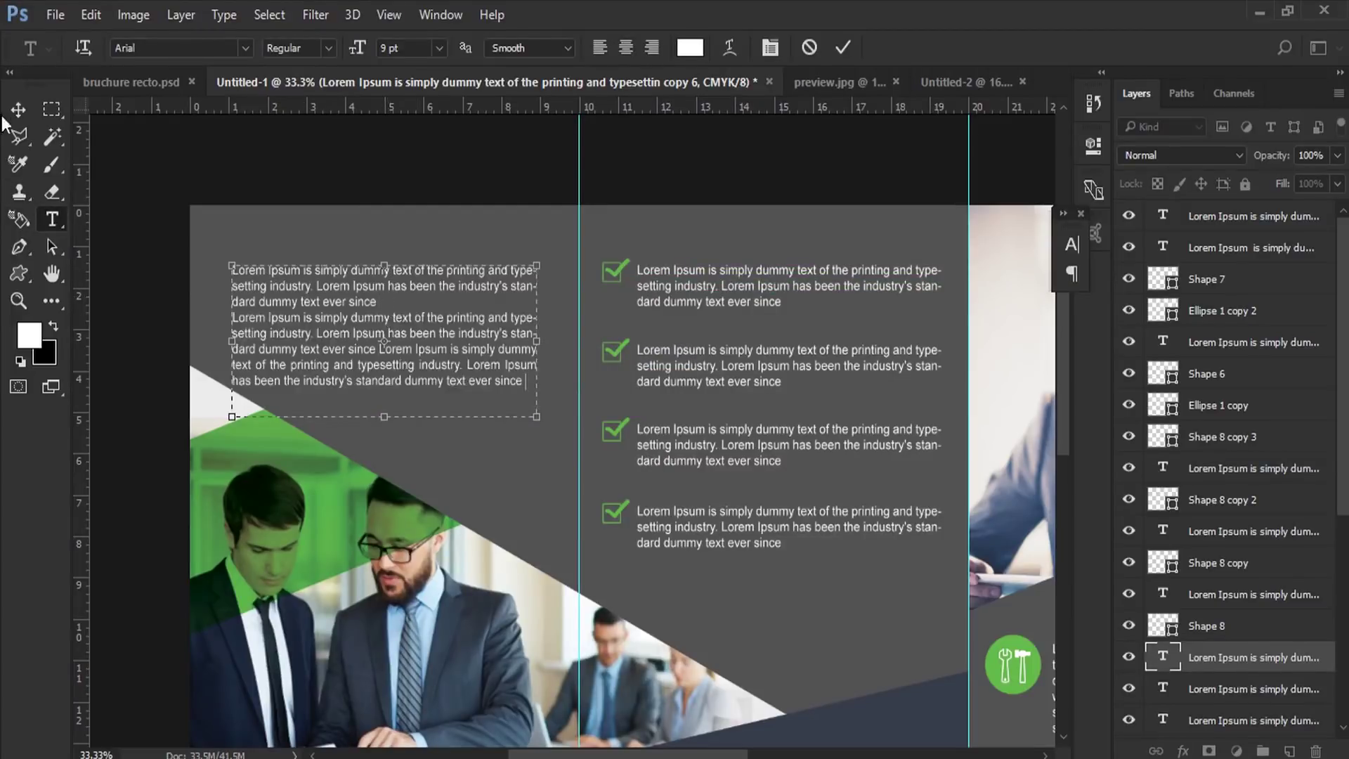
click(18, 109)
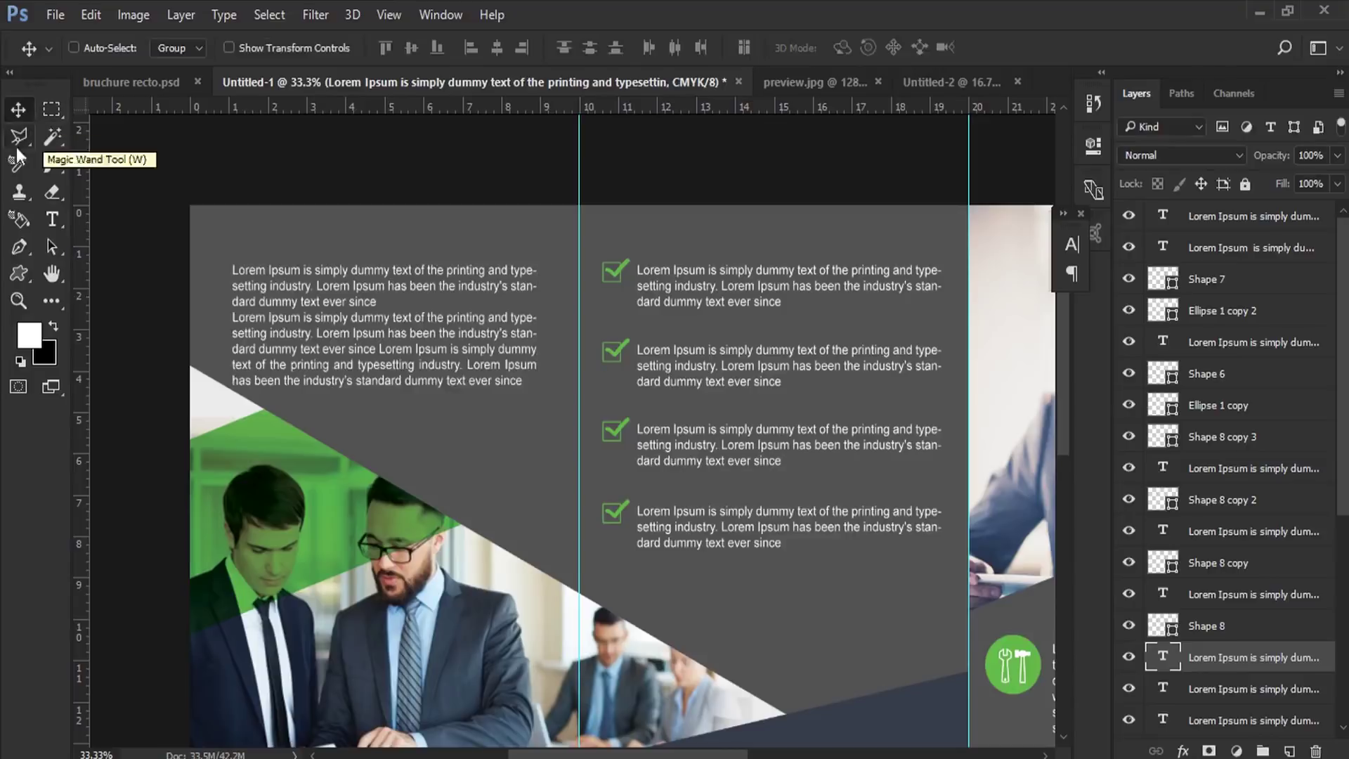
Trim the paragraph to end at 'typesetting industry.' and nudge it slightly down.
click(52, 220)
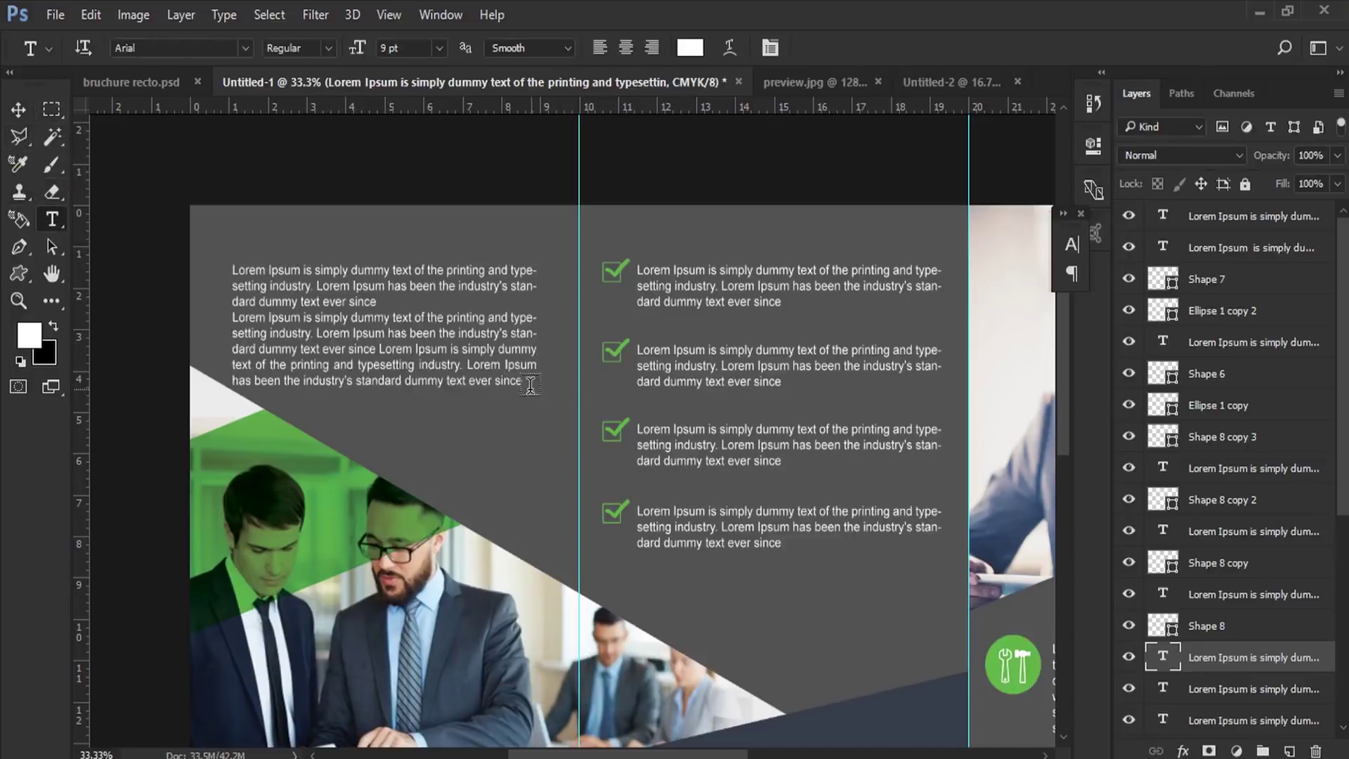
double_click(523, 382)
drag(523, 383, 469, 362)
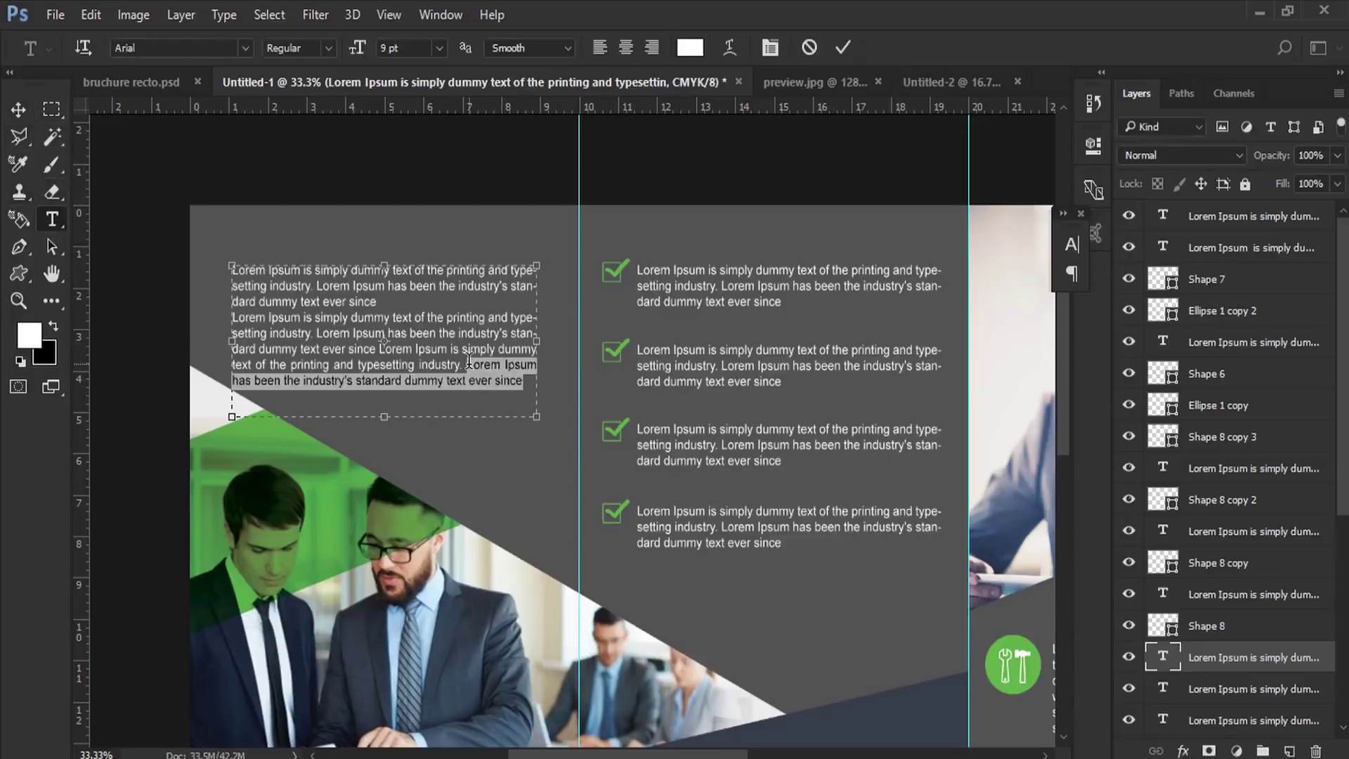
click(470, 361)
key(ctrl+shift+End)
key(Delete)
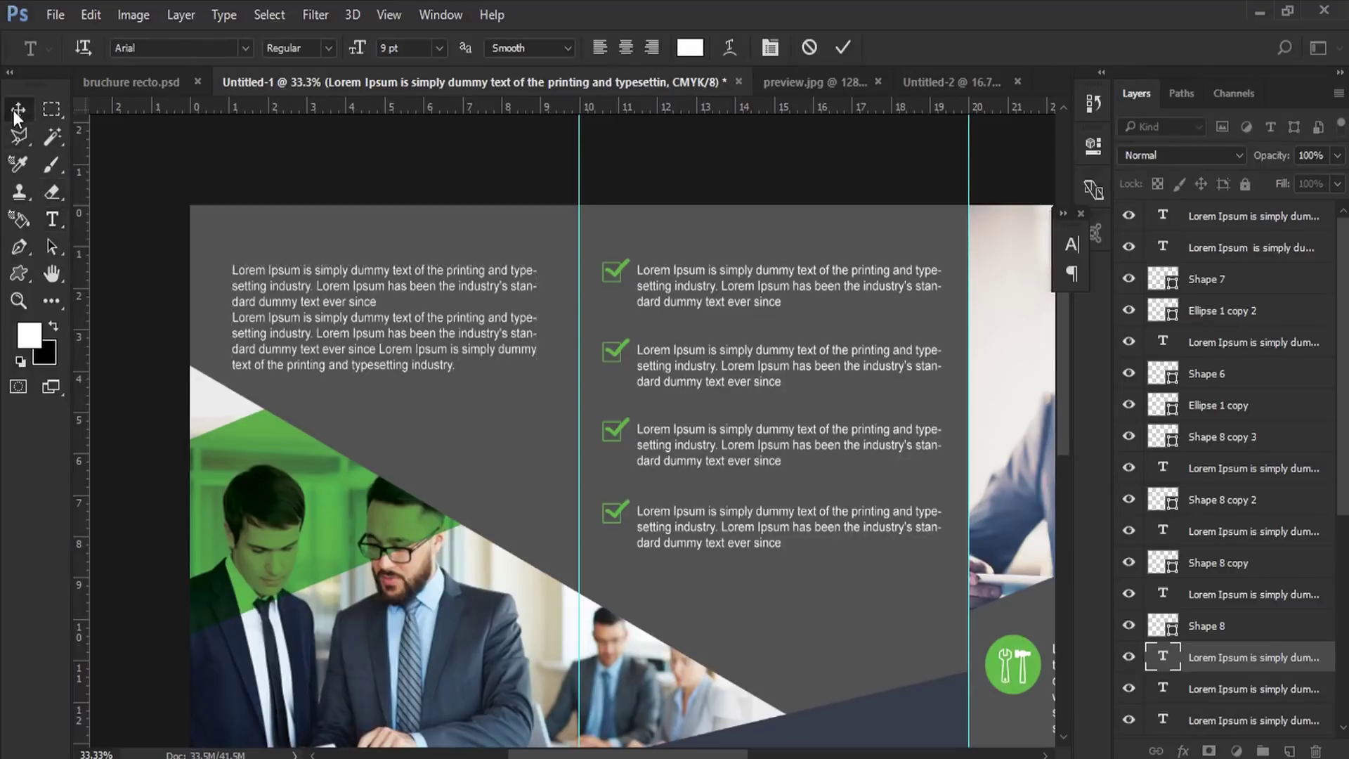
click(18, 109)
key(shift+Down)
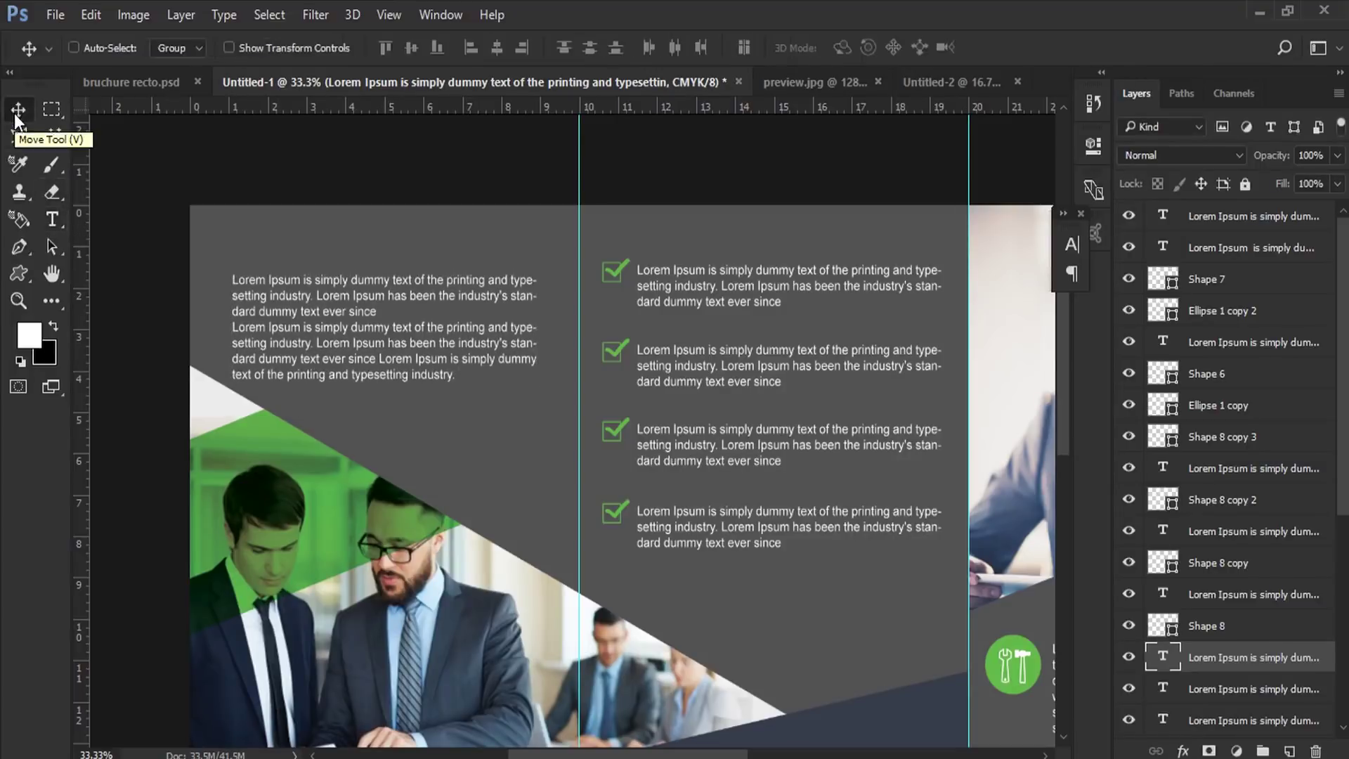
Copy the words 'Lorem Ipsum is simply dummy' from the first checklist item.
click(52, 219)
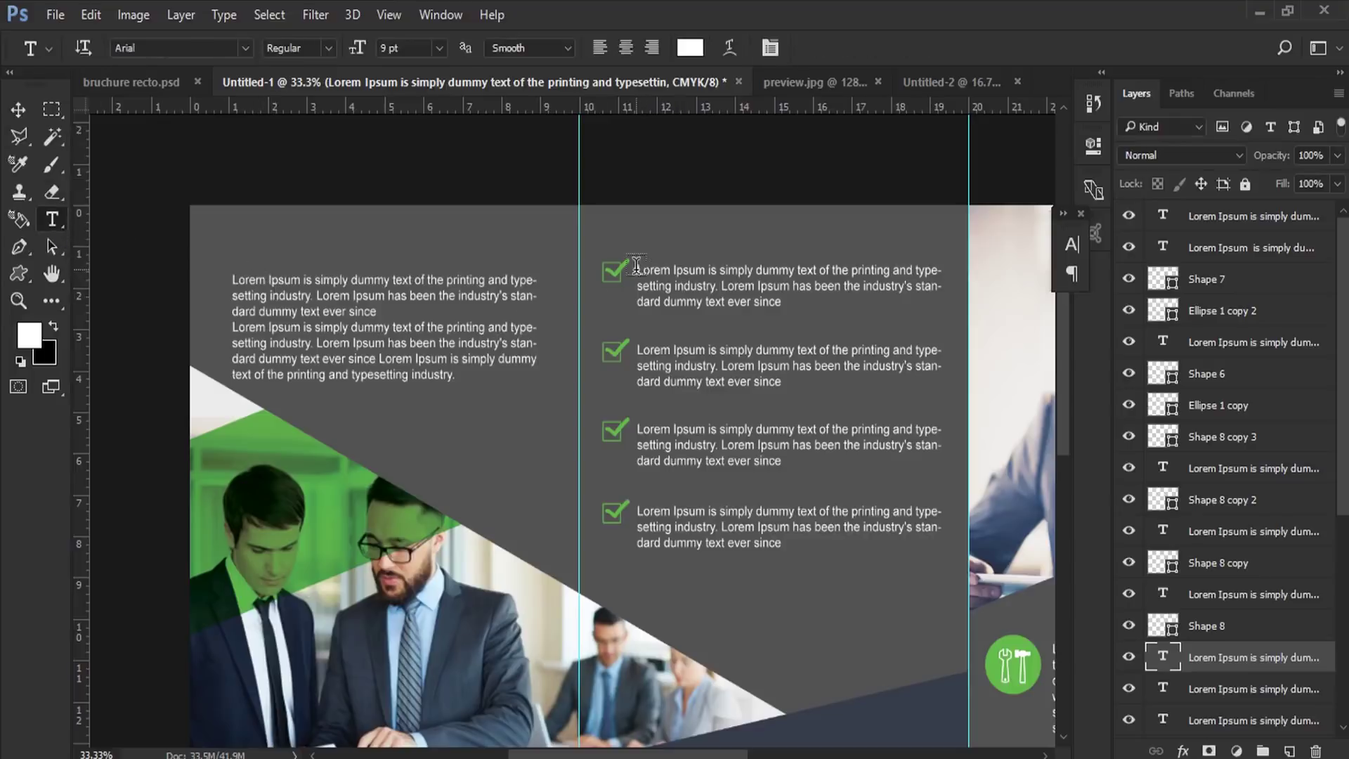
drag(641, 269, 791, 274)
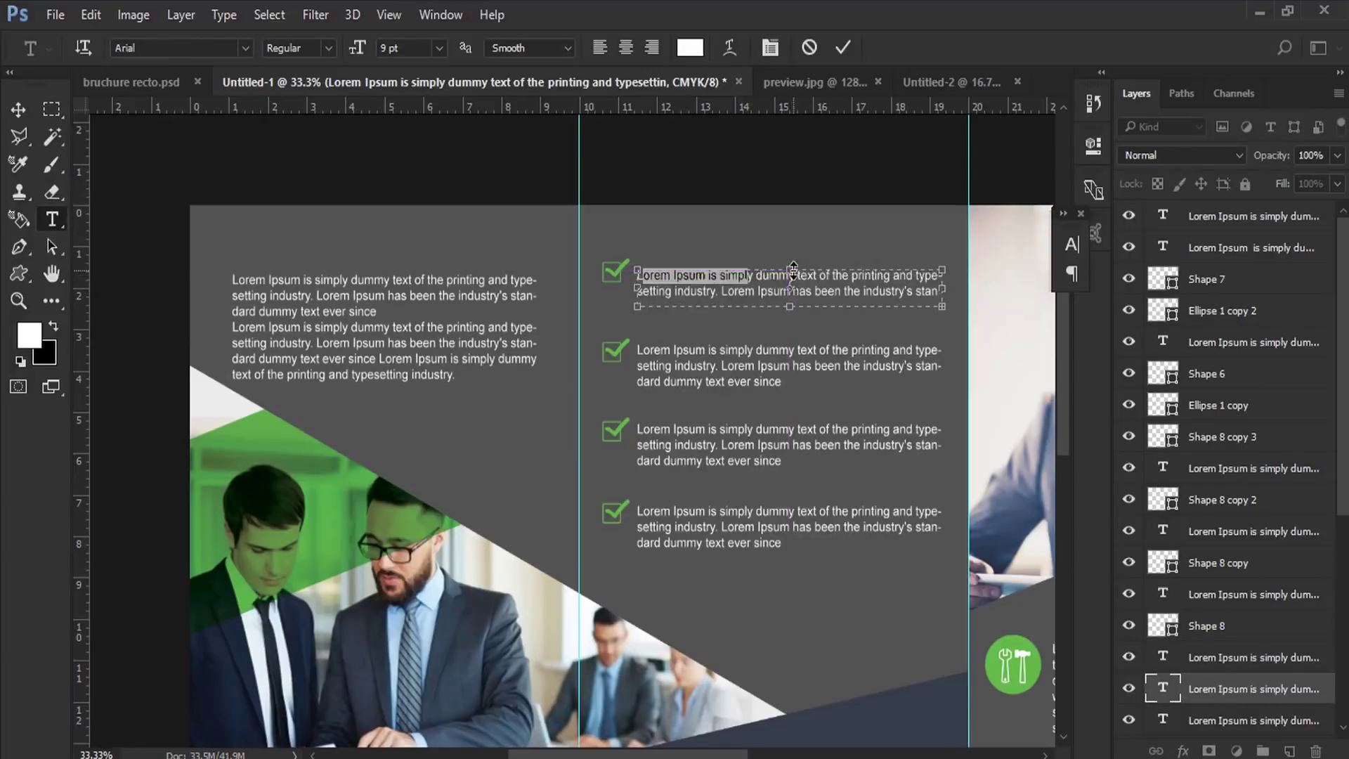
drag(794, 272, 664, 271)
right_click(639, 274)
click(691, 347)
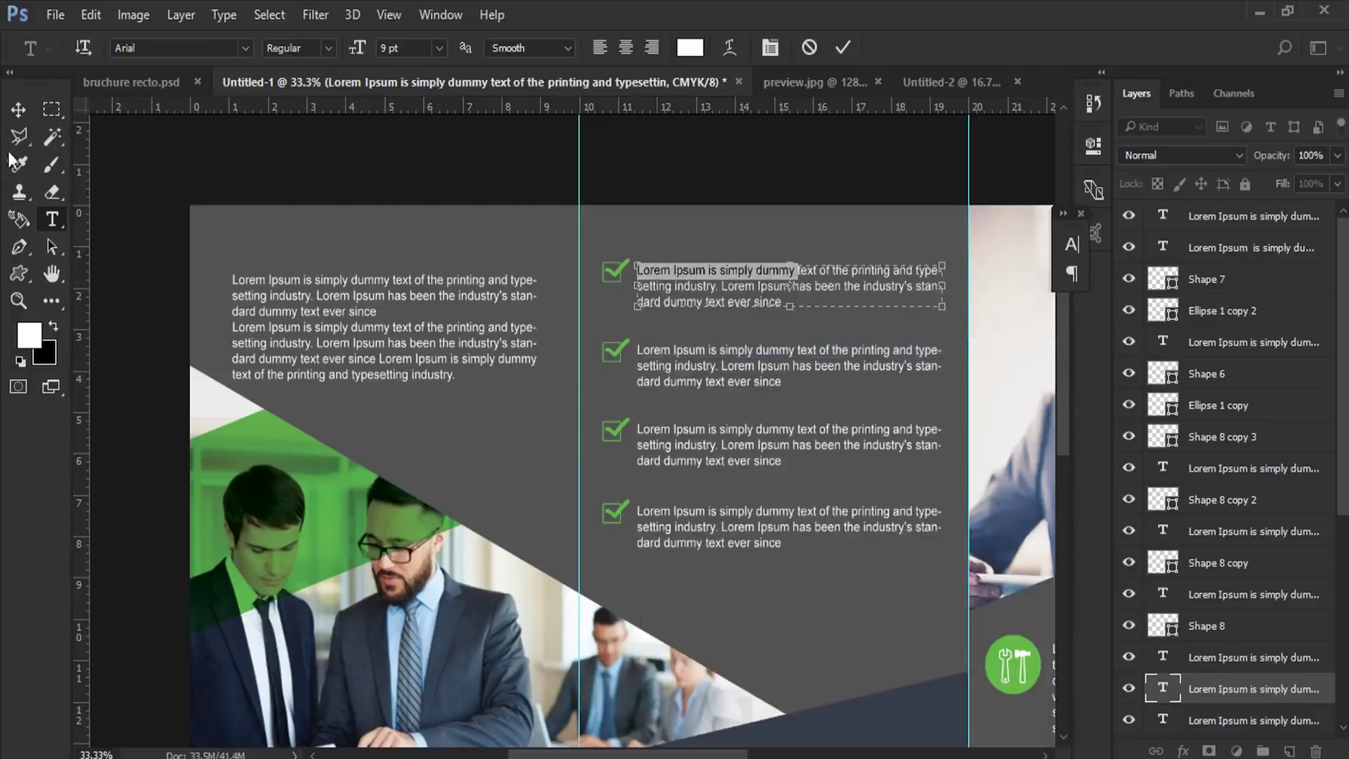
click(19, 112)
Paste 'Lorem Ipsum is simply dummy' as new type above the left-panel paragraph.
key(t)
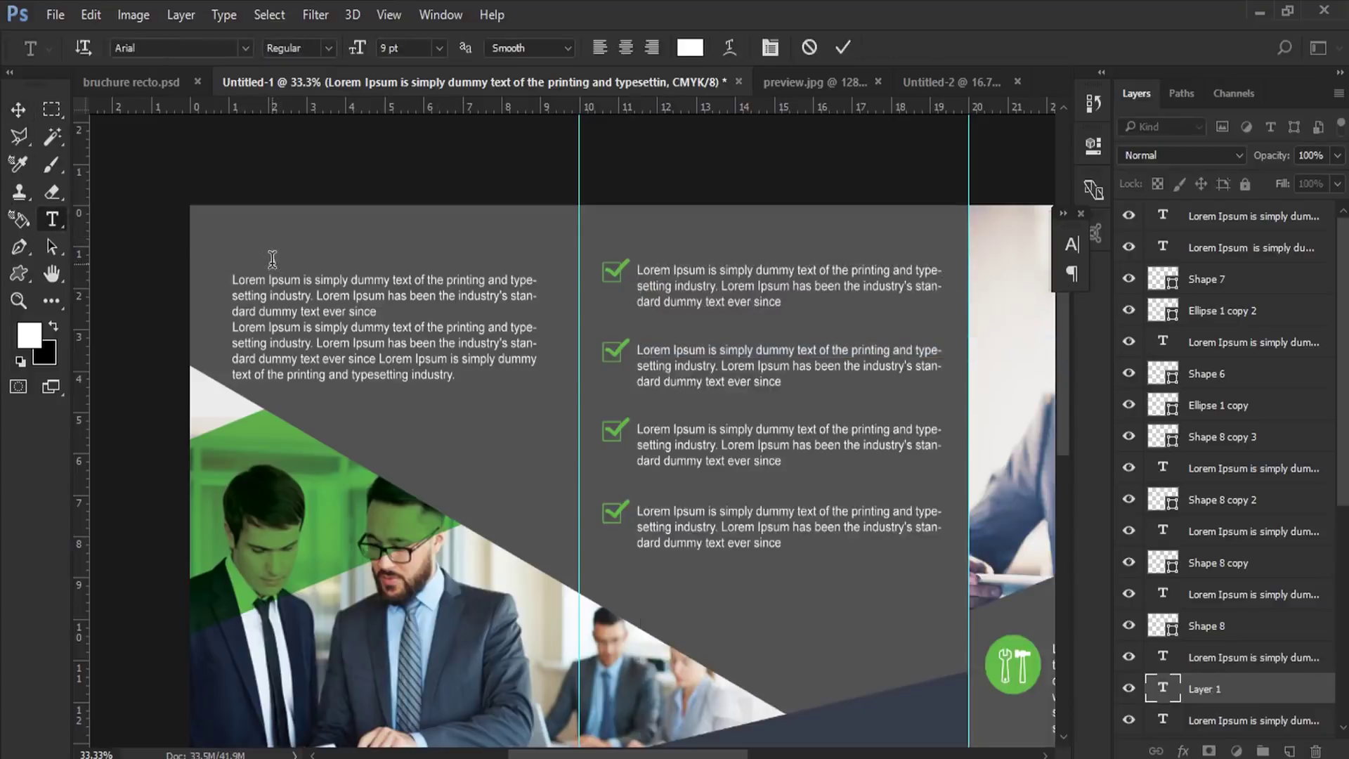
click(272, 259)
right_click(272, 259)
click(310, 346)
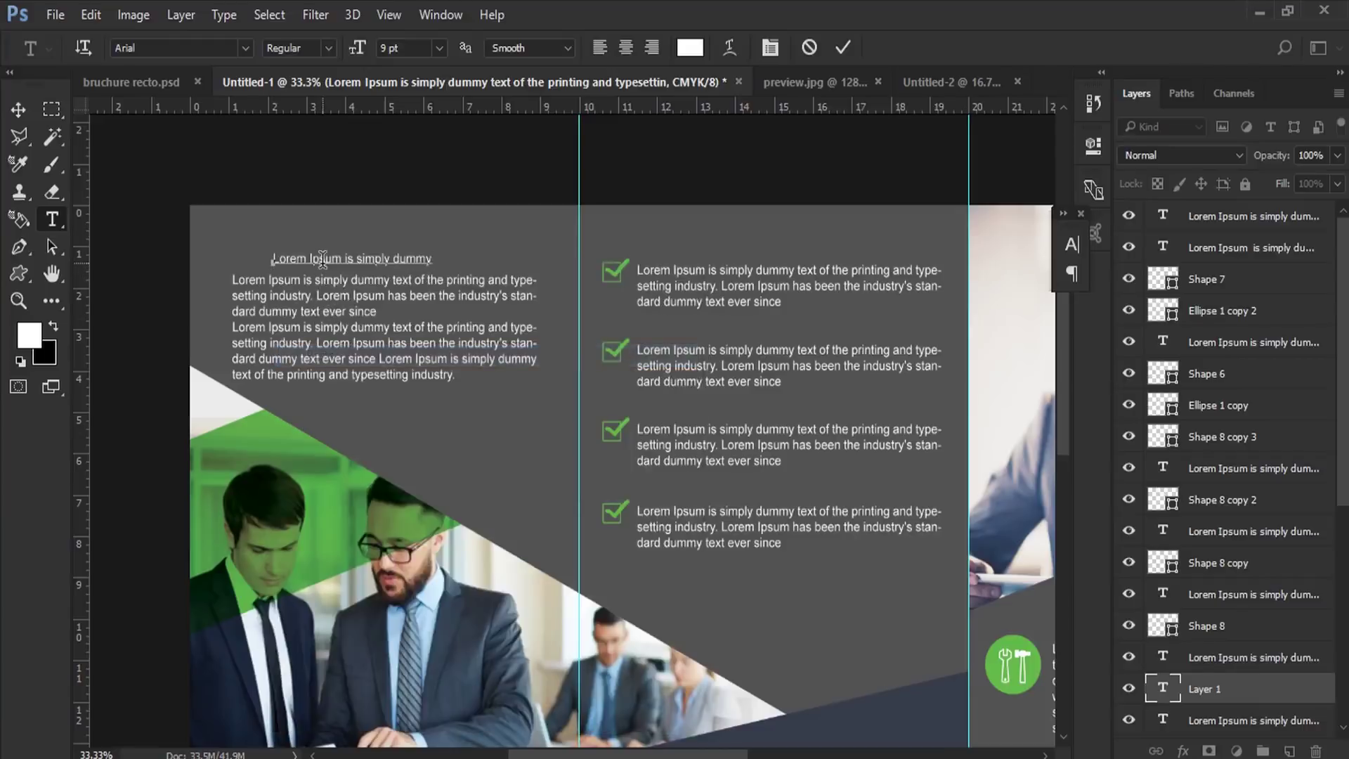
key(ctrl+a)
Make the heading bold and colour it the checkmark green 64bc4b.
click(769, 47)
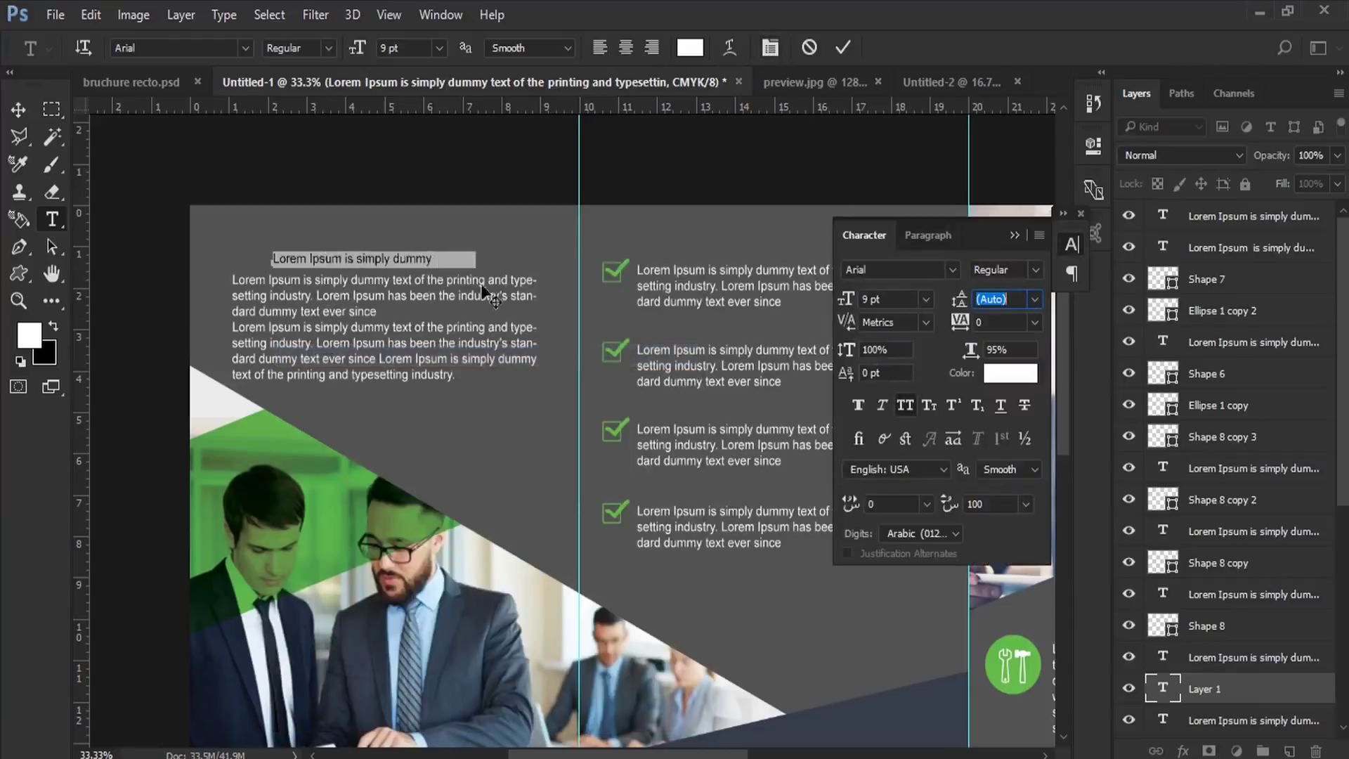
click(1035, 270)
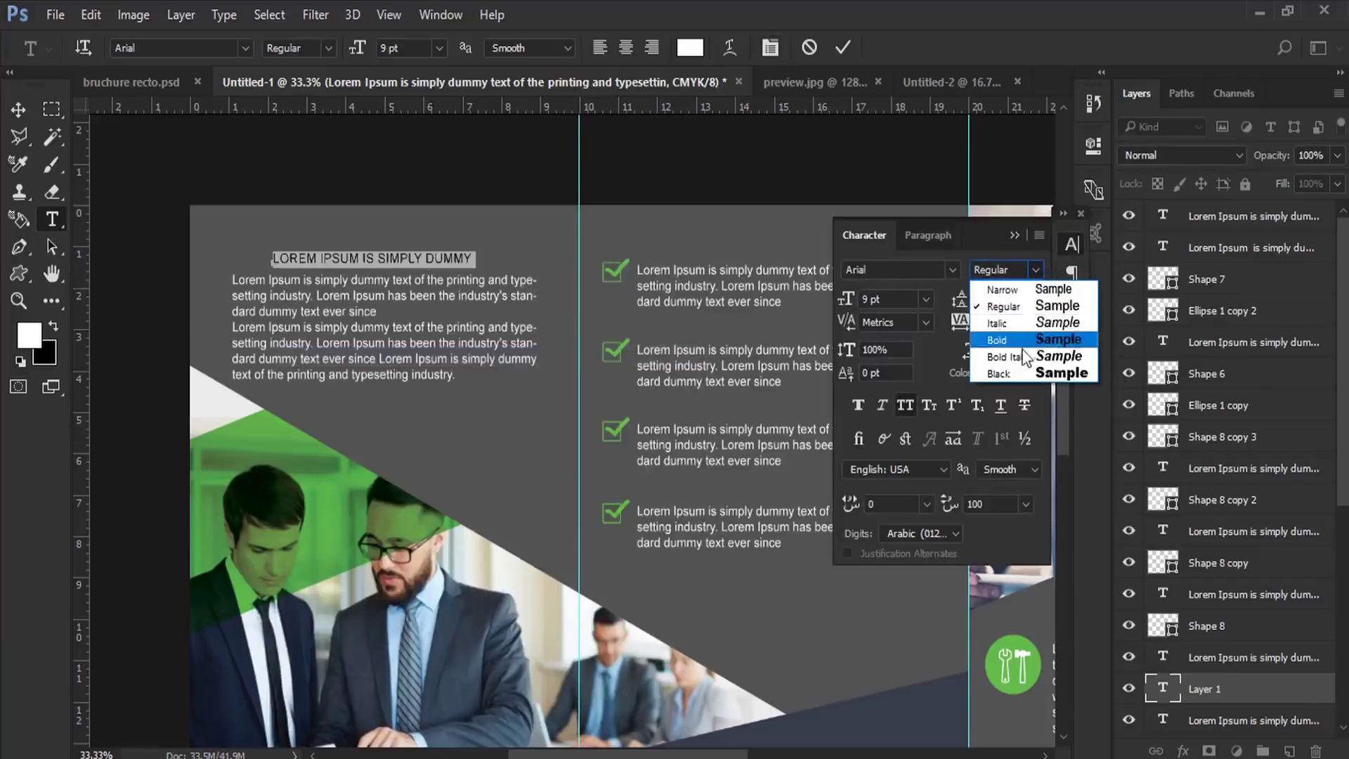
click(990, 338)
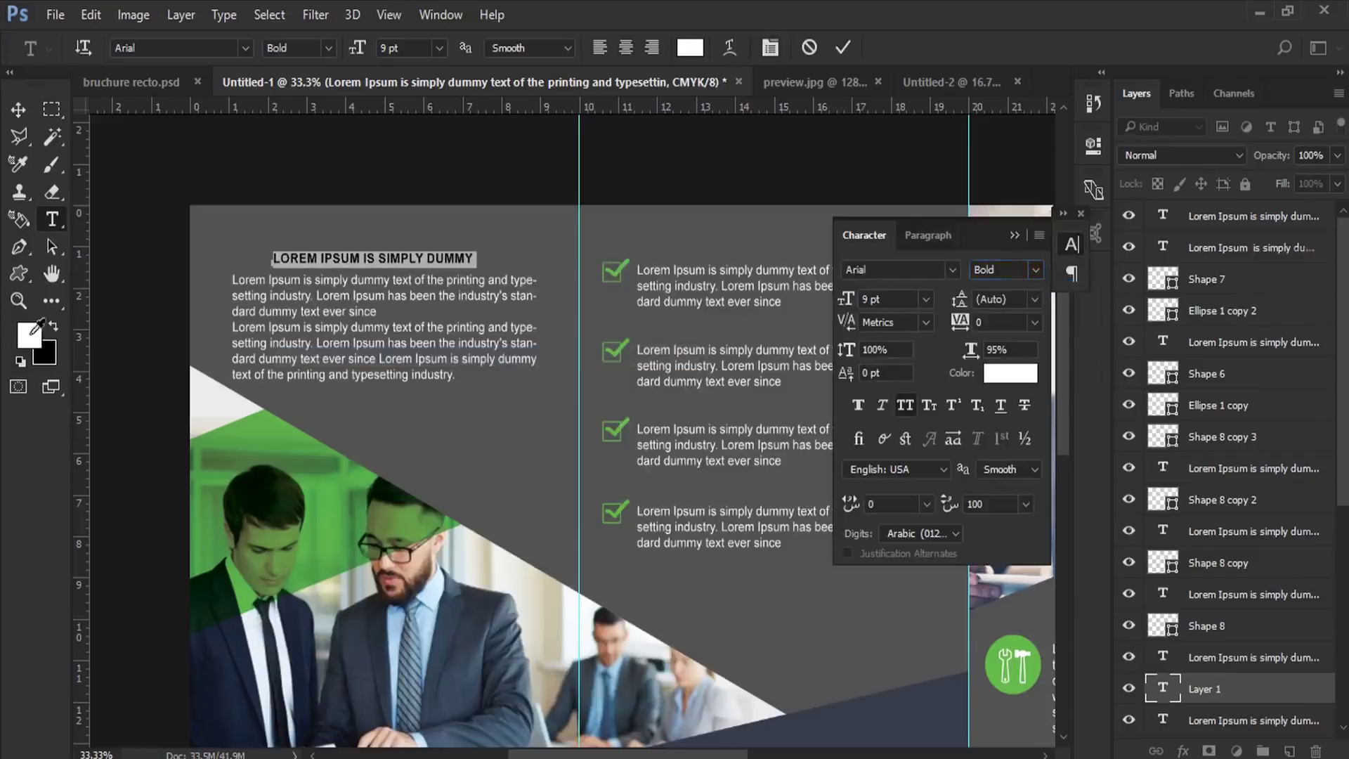
click(32, 331)
click(621, 347)
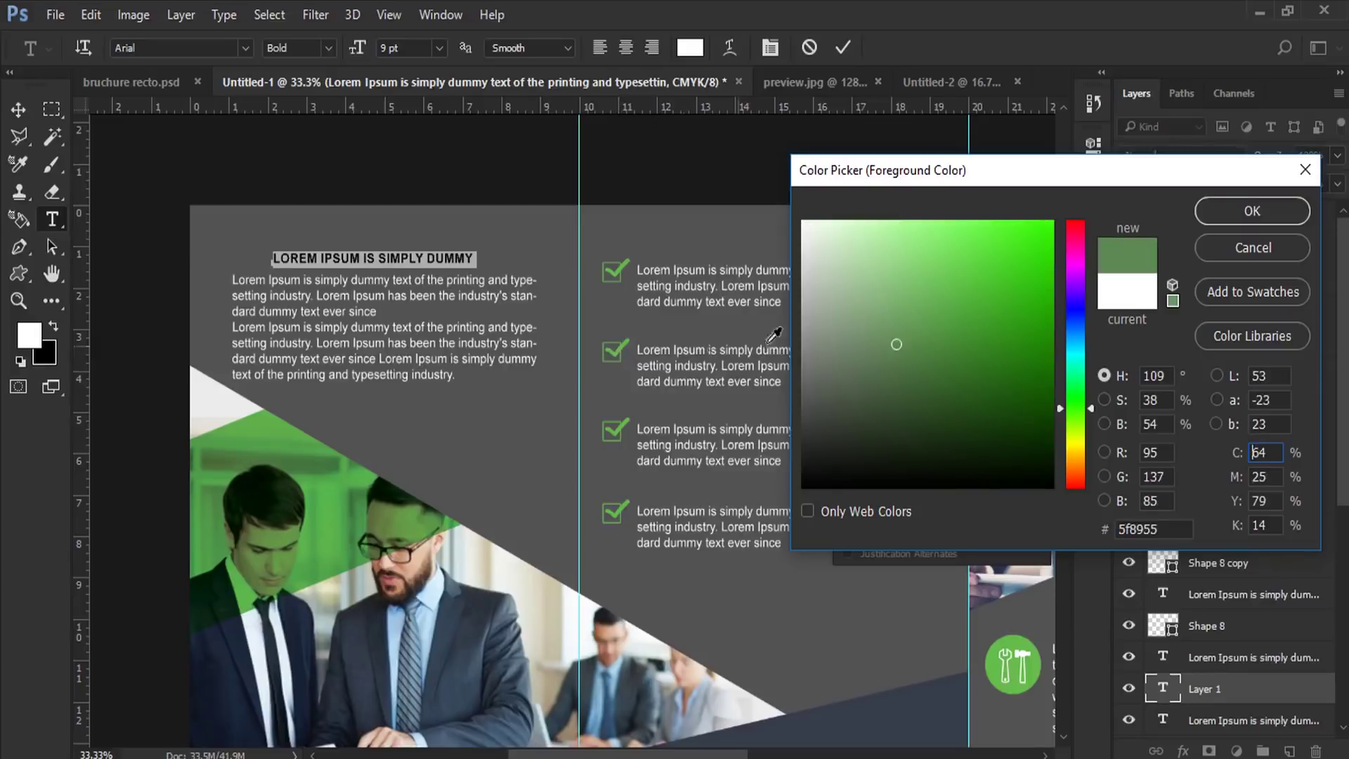
click(628, 343)
click(626, 342)
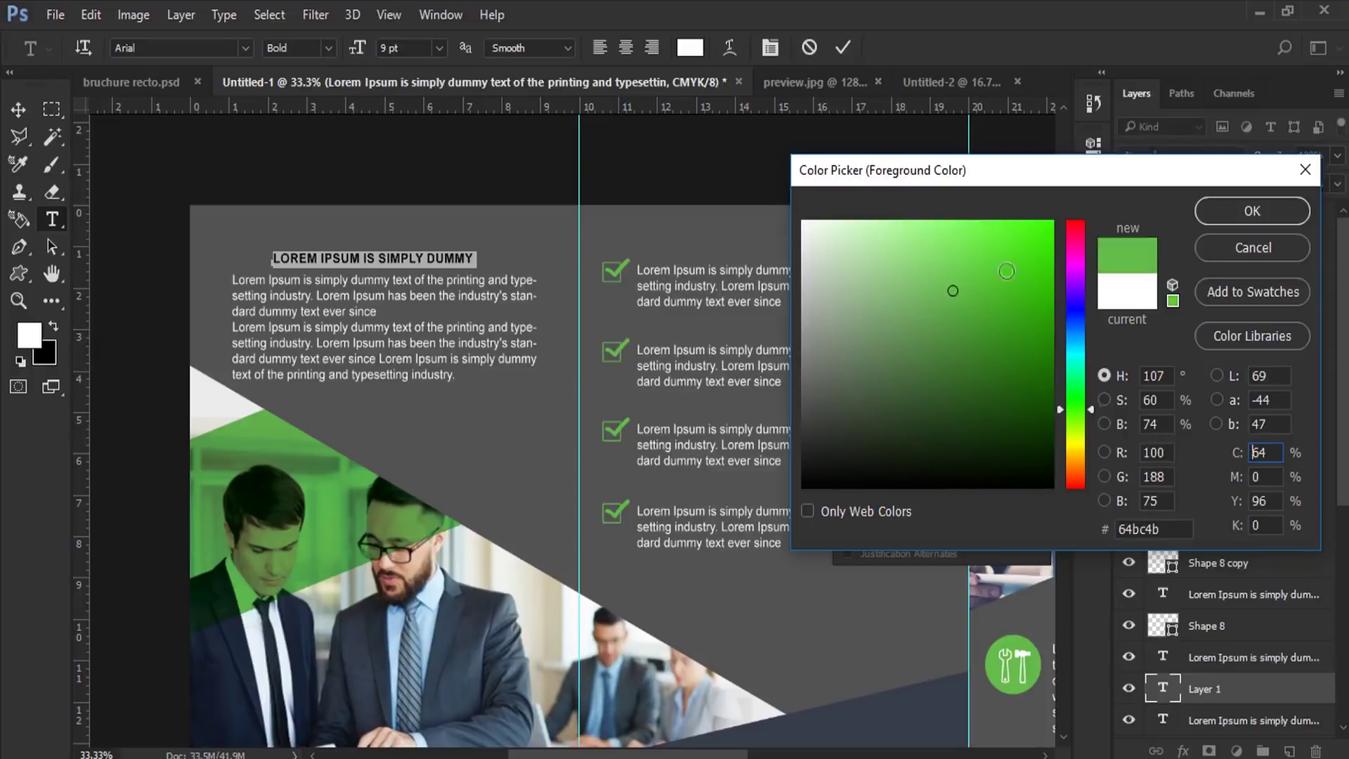
click(1253, 211)
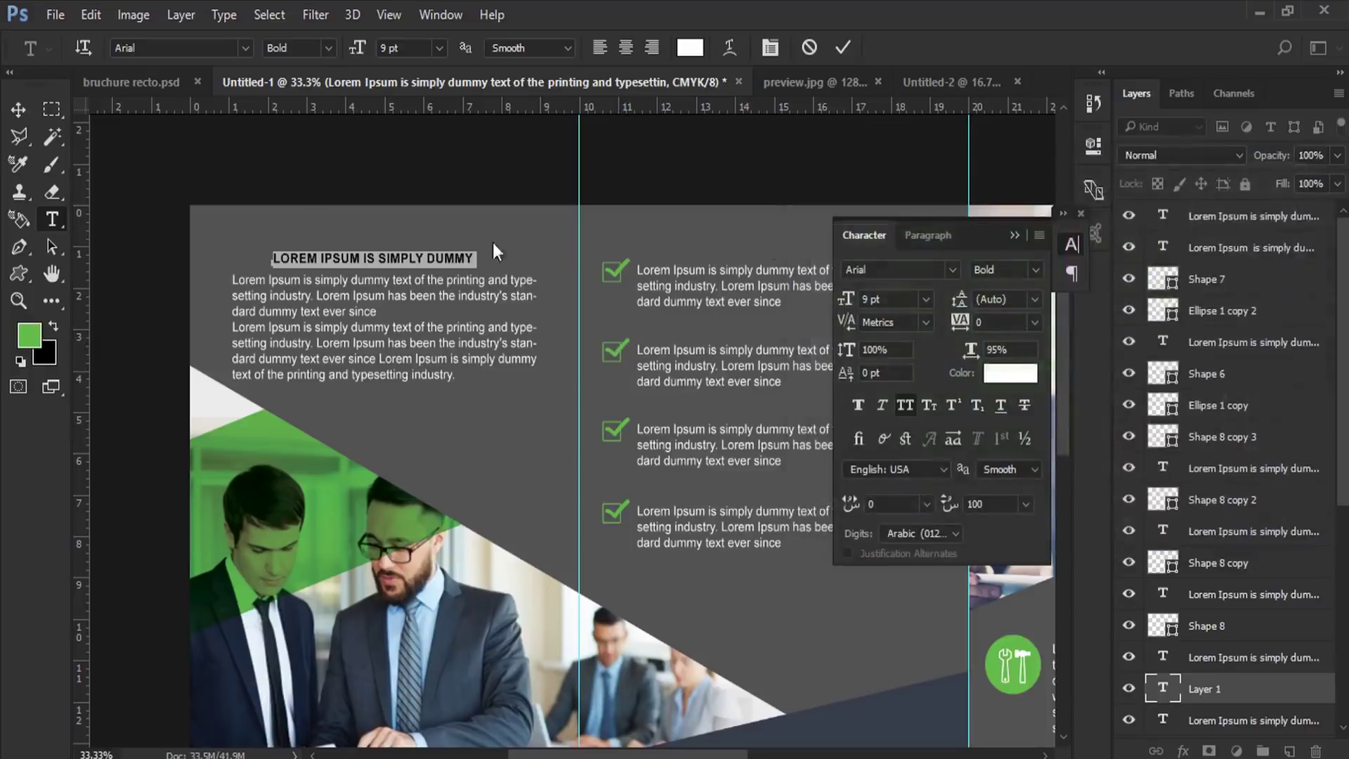
click(18, 109)
ctrl+click(171, 422)
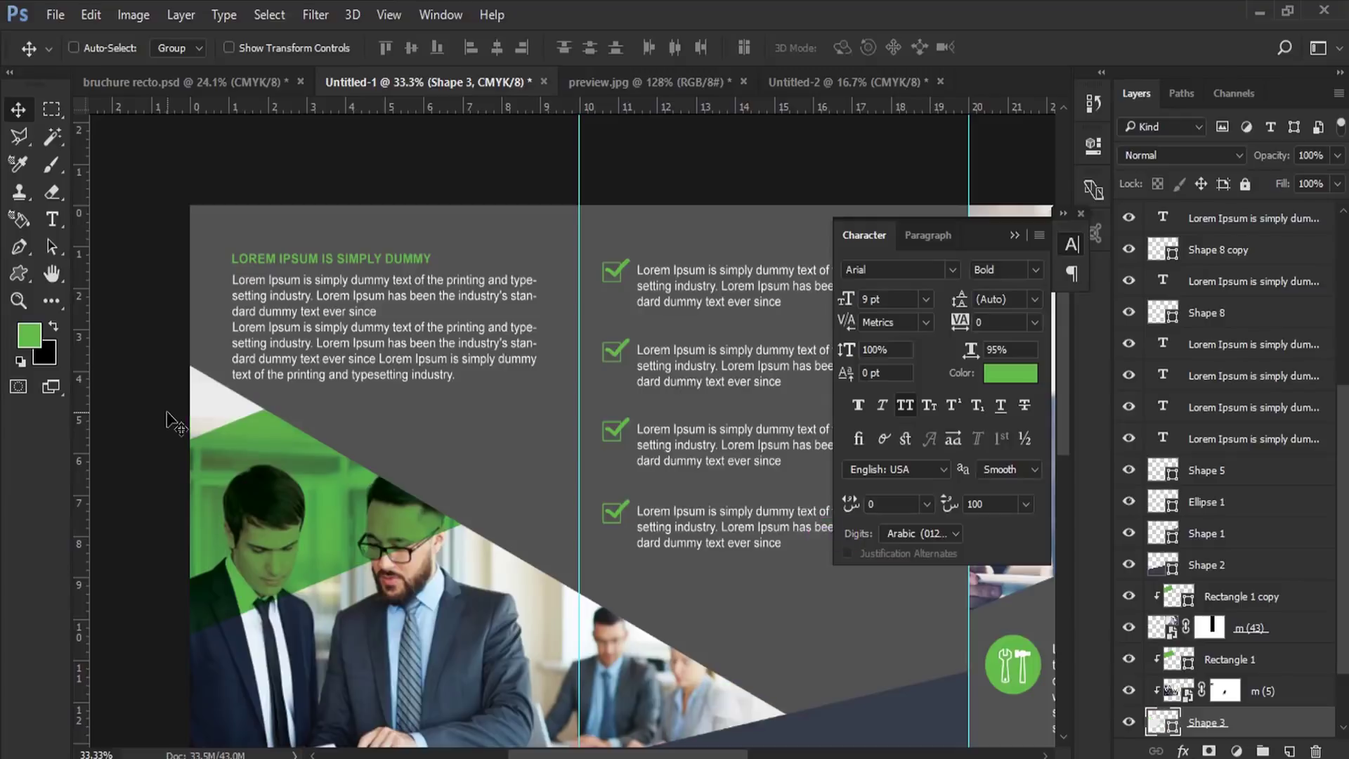
Duplicate the green Rectangle 1 triangle upward and set the copy's blend mode to Normal.
scroll(1236, 668, down, 1)
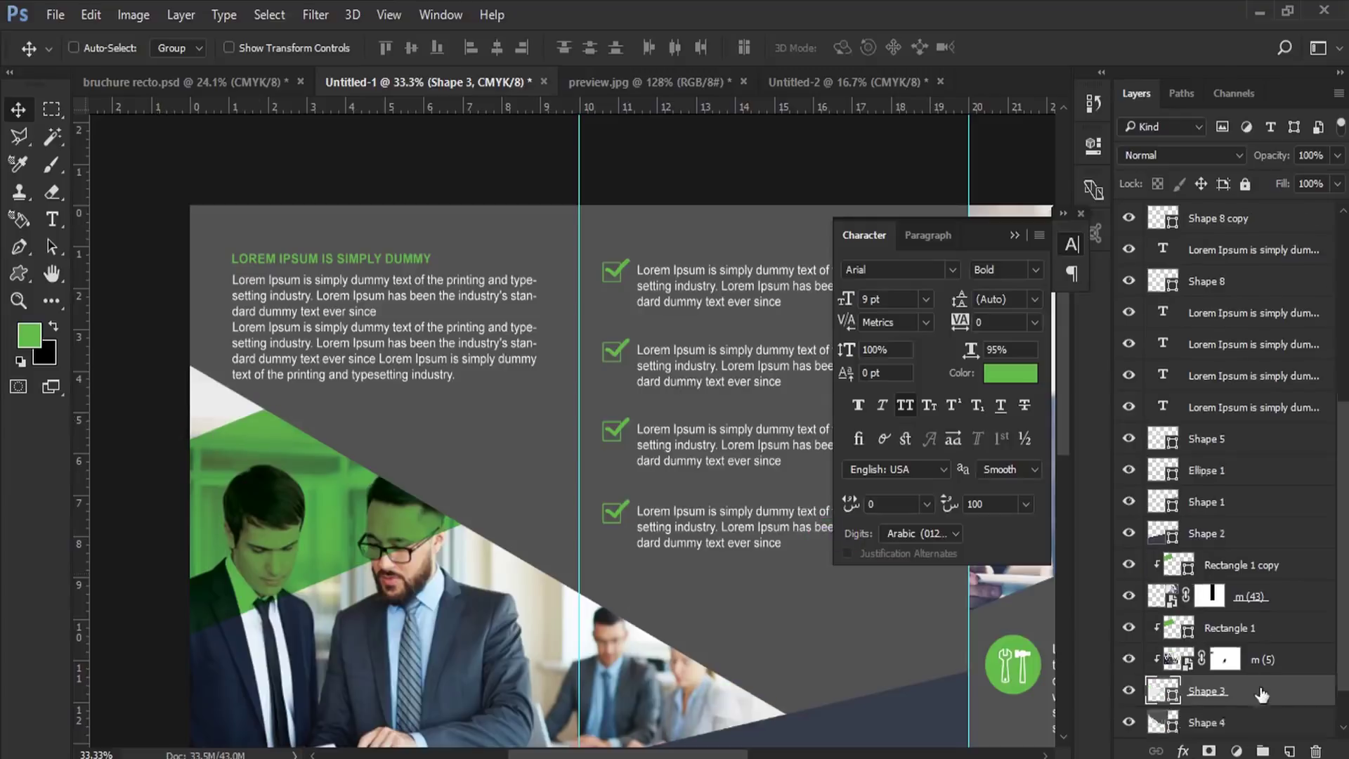
scroll(1259, 693, down, 2)
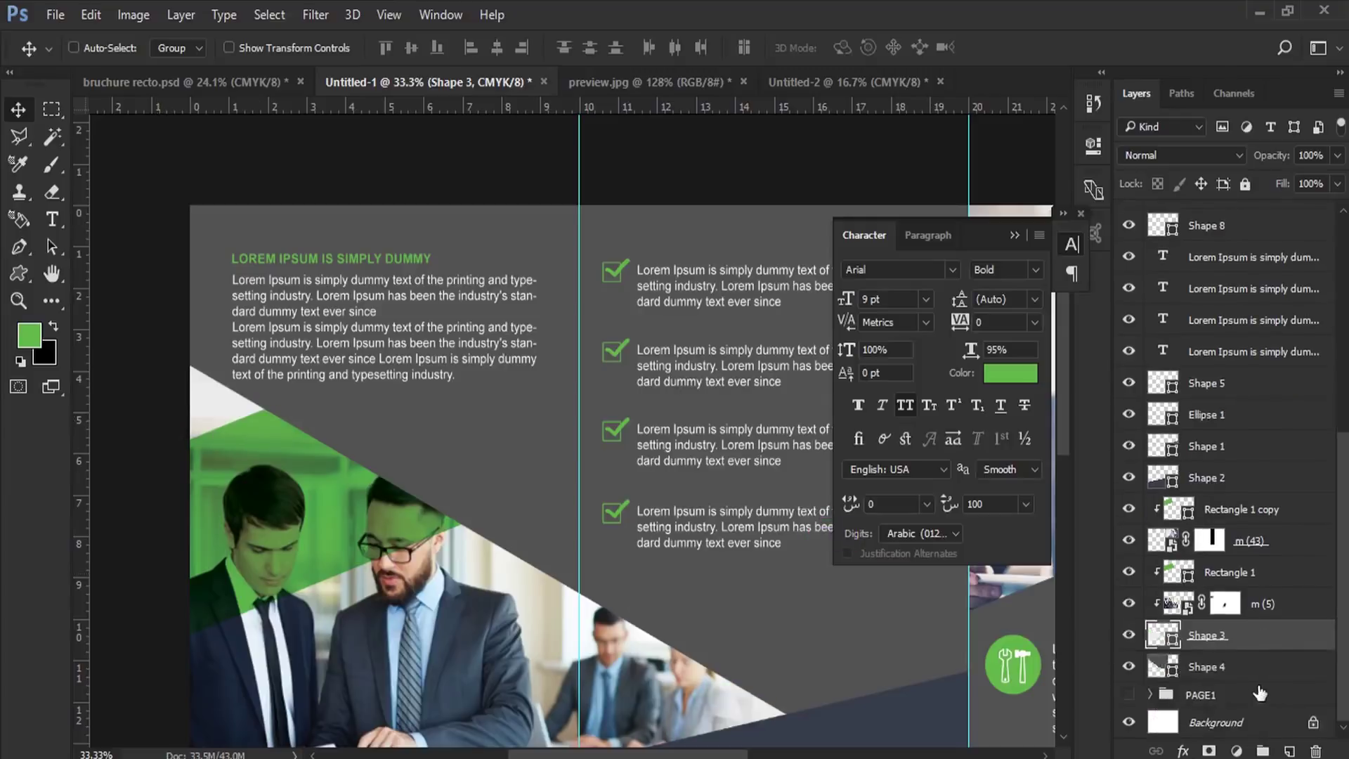
click(1127, 636)
right_click(218, 453)
click(245, 469)
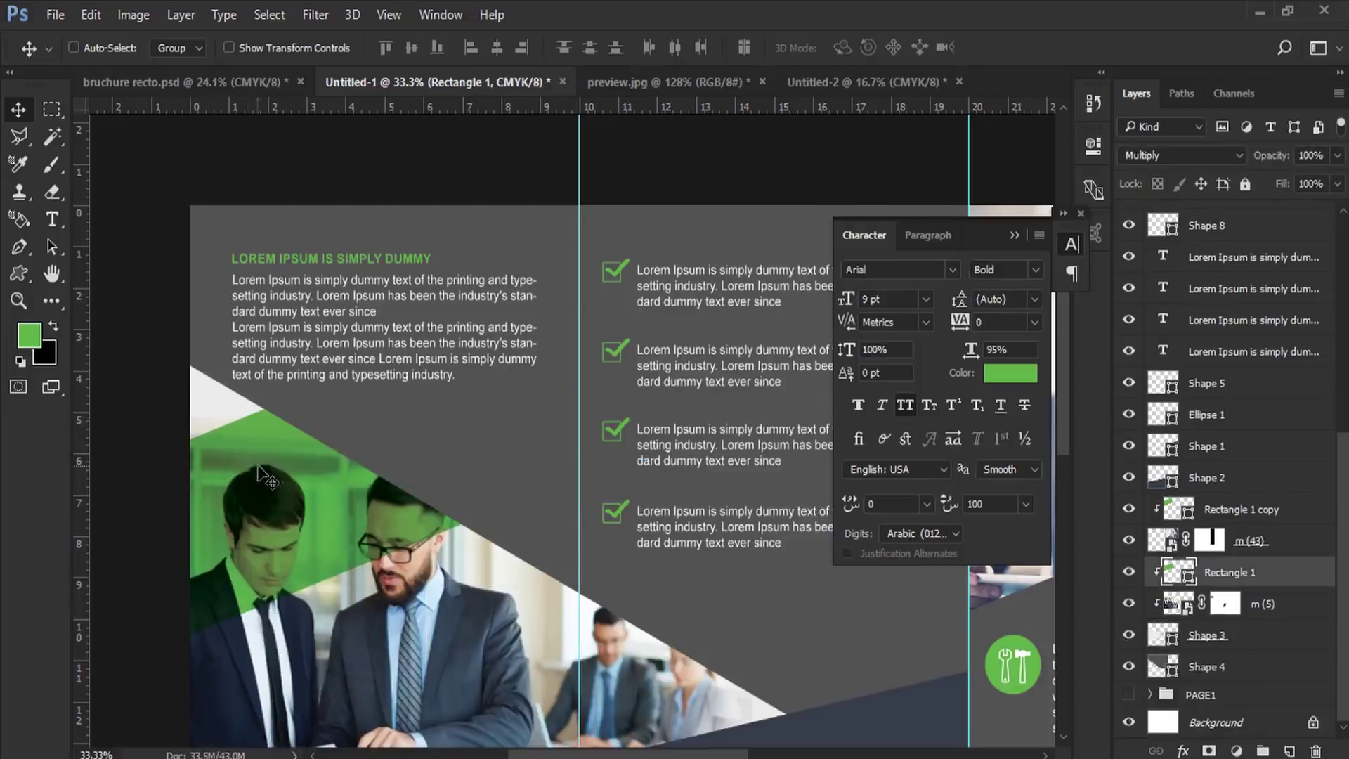
alt+drag(288, 468, 281, 429)
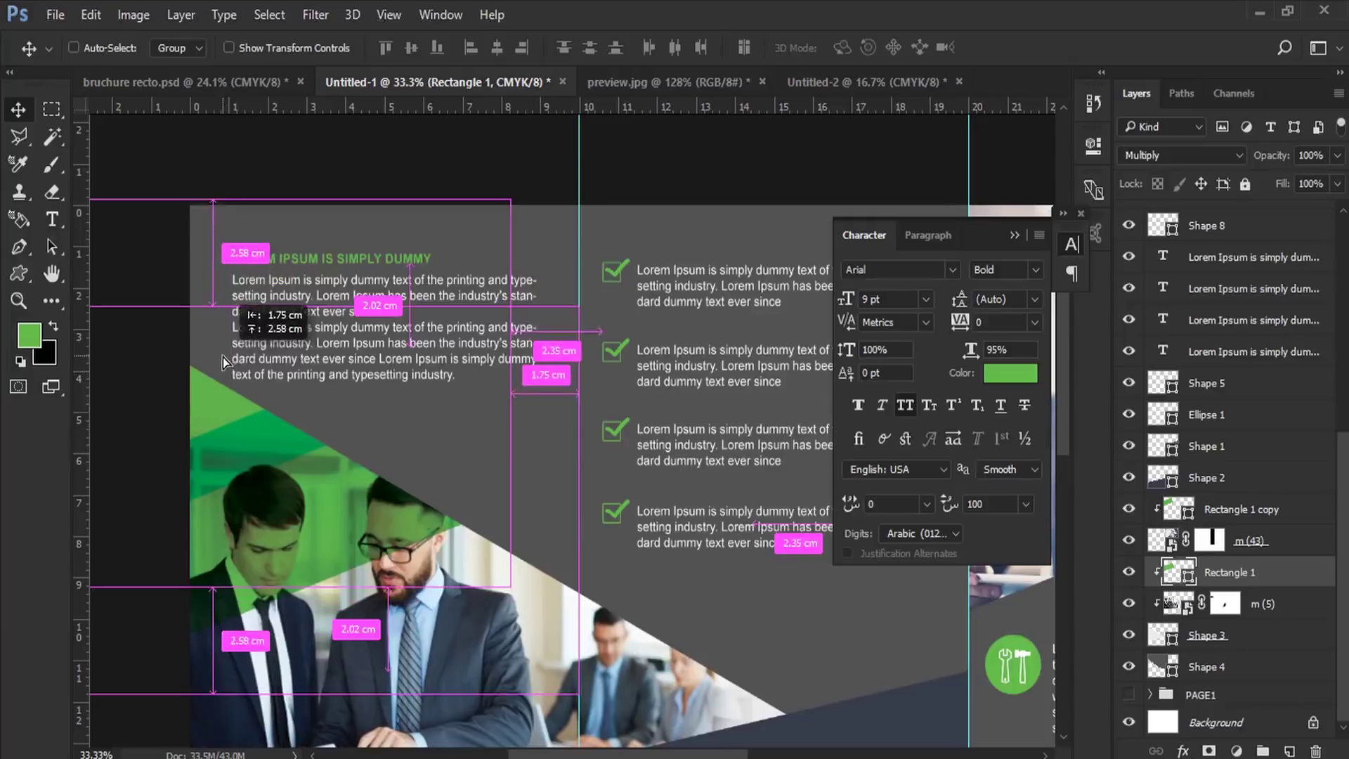
click(1209, 164)
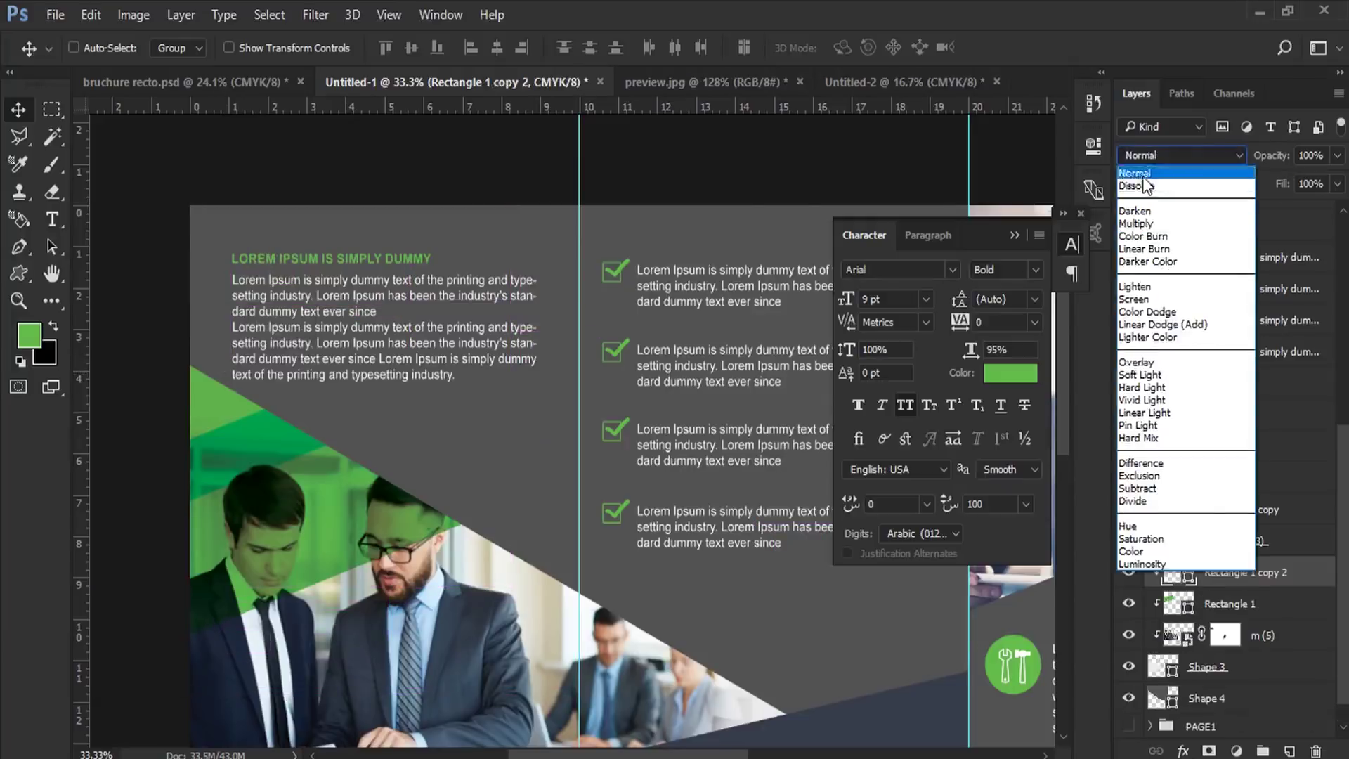
click(1145, 172)
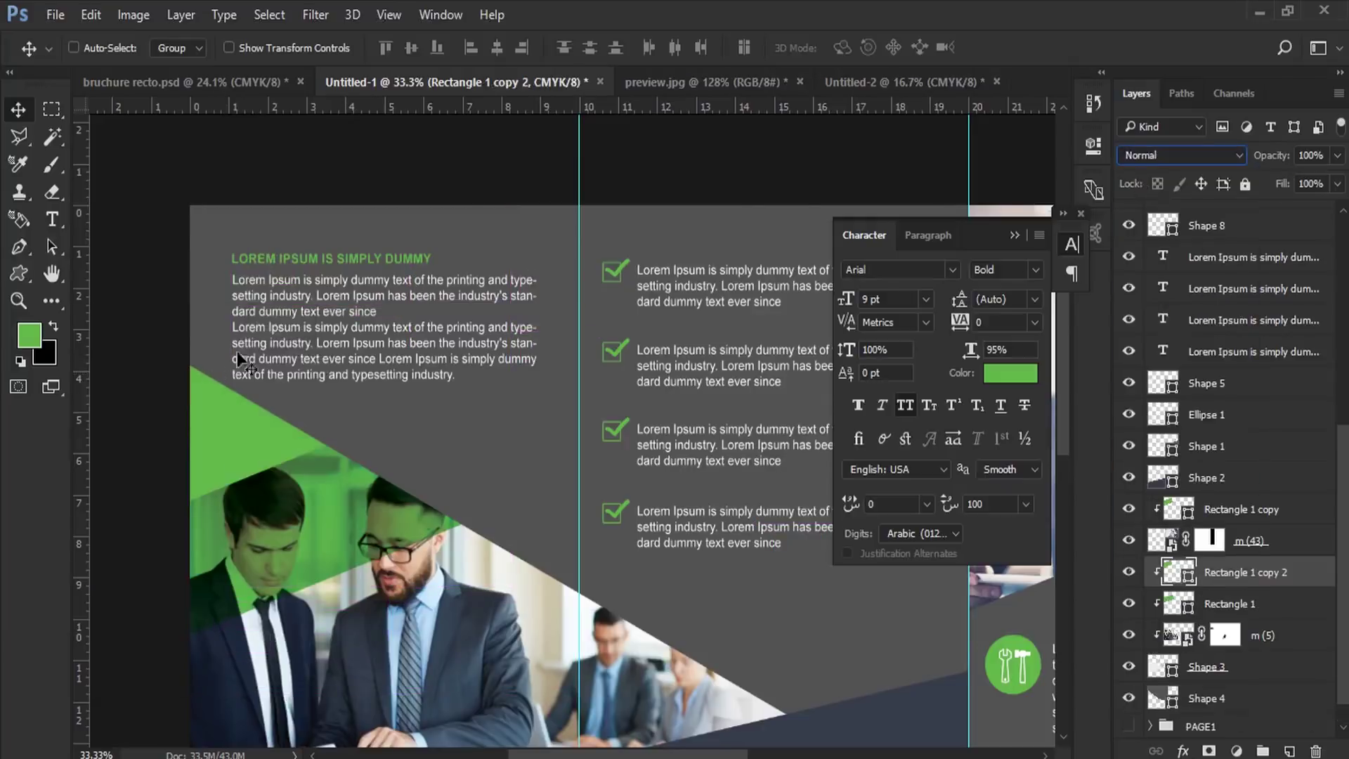
Fit the brochure on screen and open BlankMap-World-noborders.png from File Explorer.
drag(616, 427, 352, 348)
mouse_move(680, 446)
mouse_down()
mouse_move(556, 372)
mouse_move(625, 194)
mouse_up()
click(388, 14)
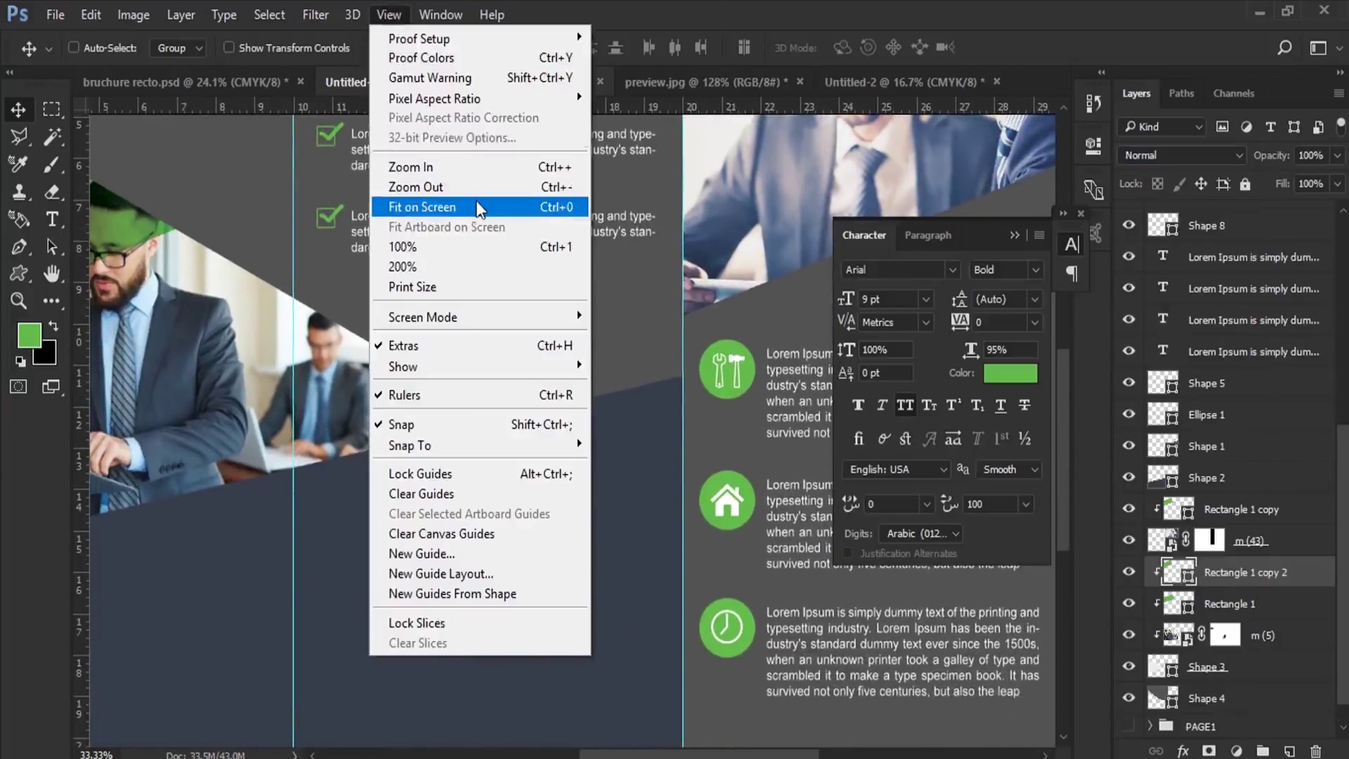
click(477, 208)
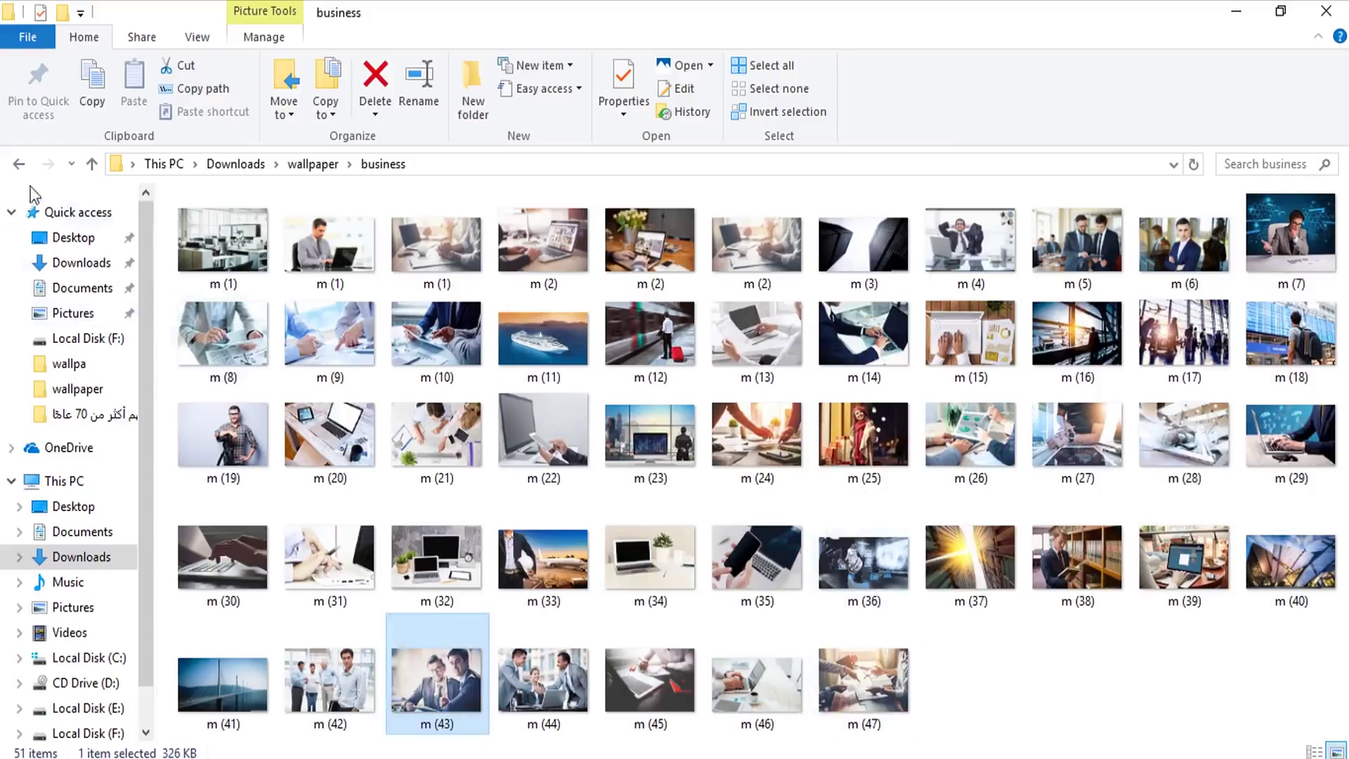
click(17, 166)
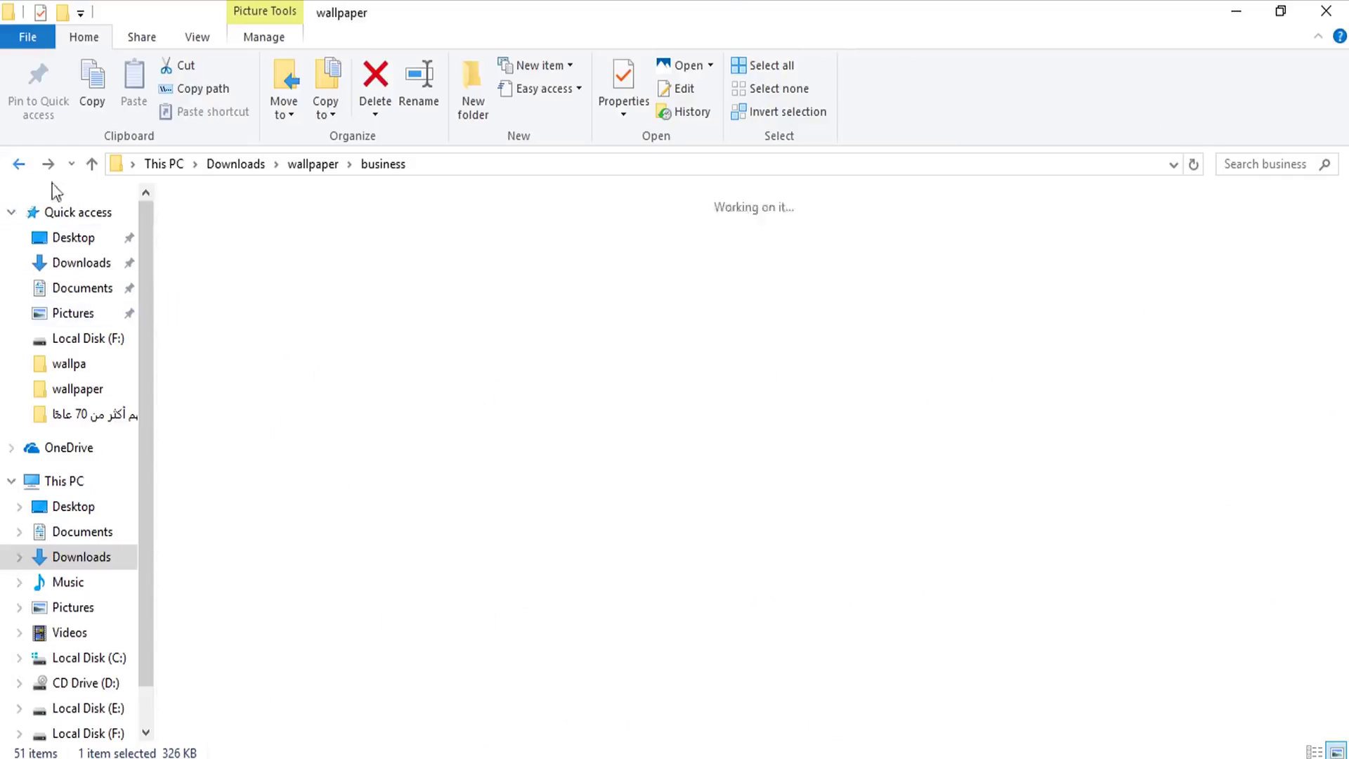
mouse_move(1047, 295)
mouse_down()
mouse_move(276, 756)
mouse_move(1039, 77)
mouse_up()
click(1015, 235)
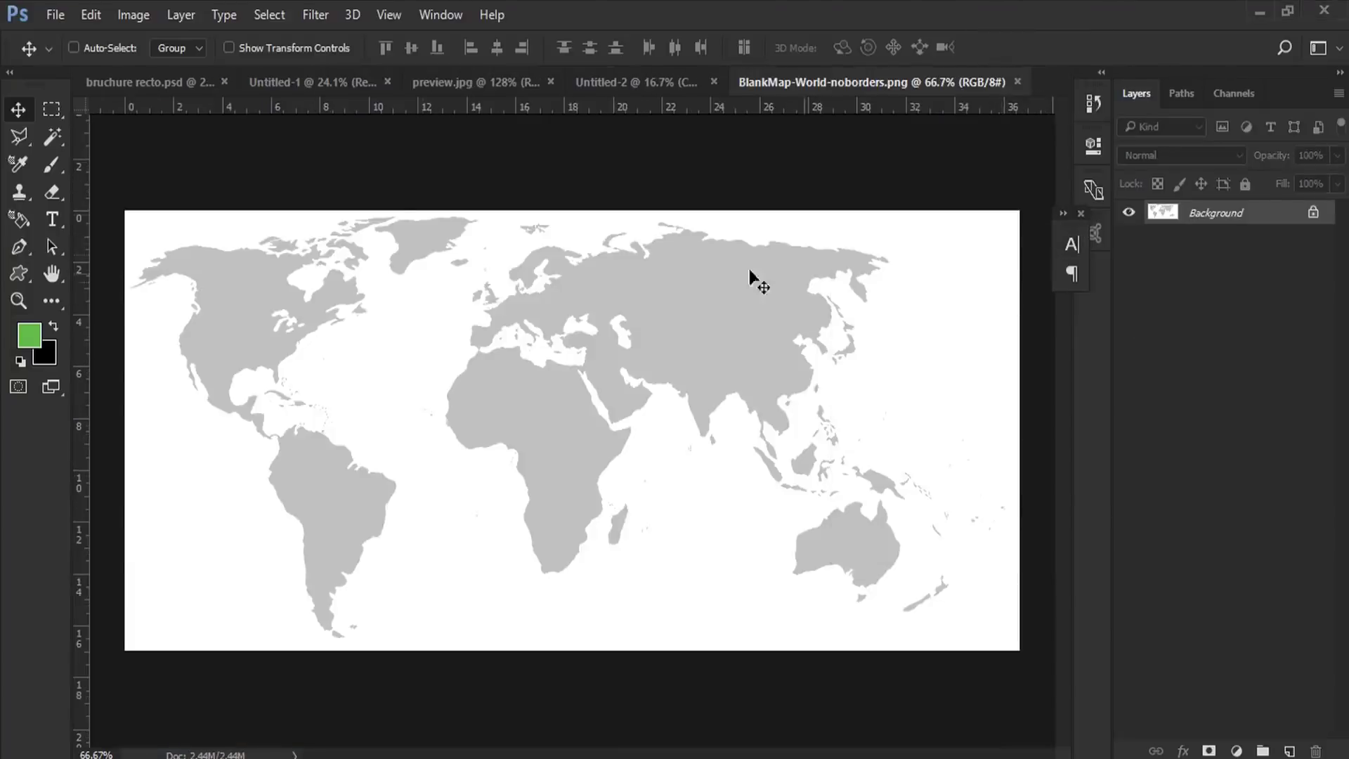
Unlock the map's background and clear the white ocean selected with Color Range.
double_click(1226, 220)
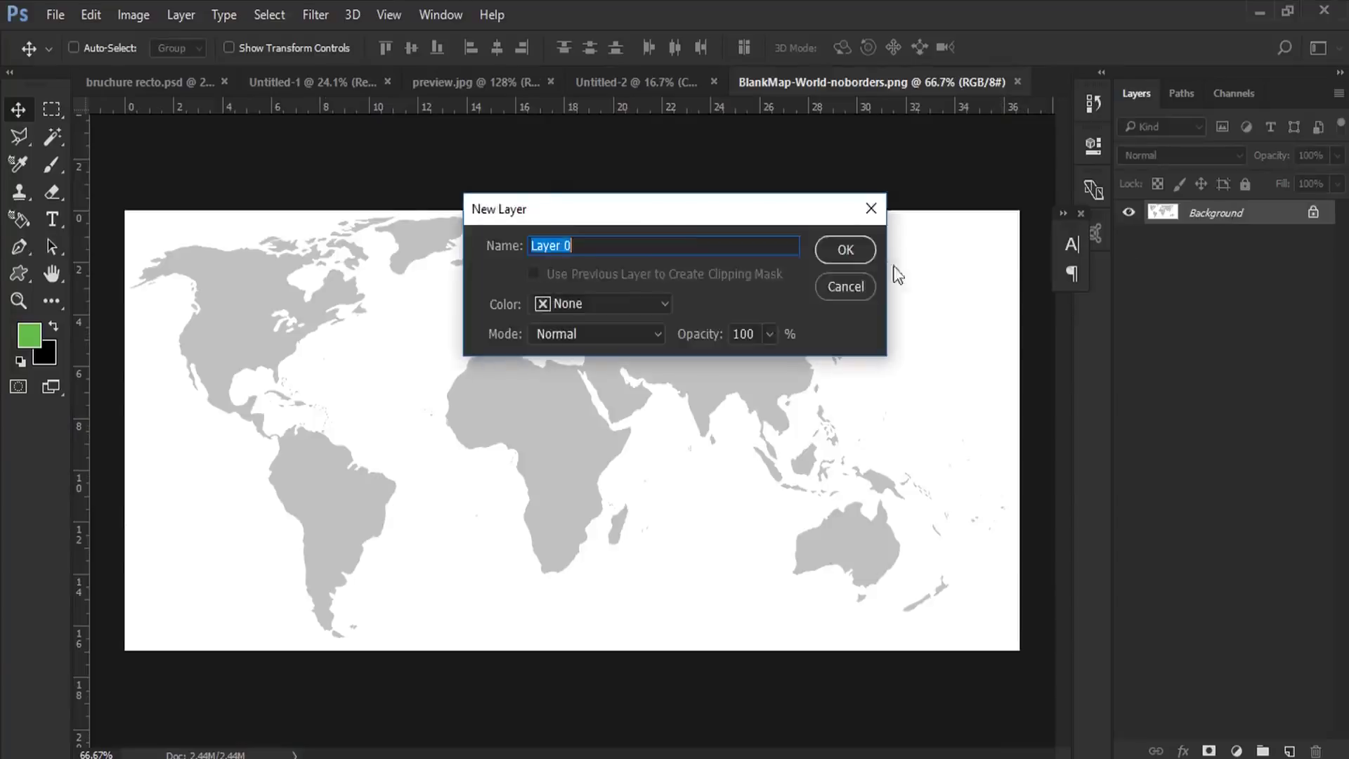
key(Return)
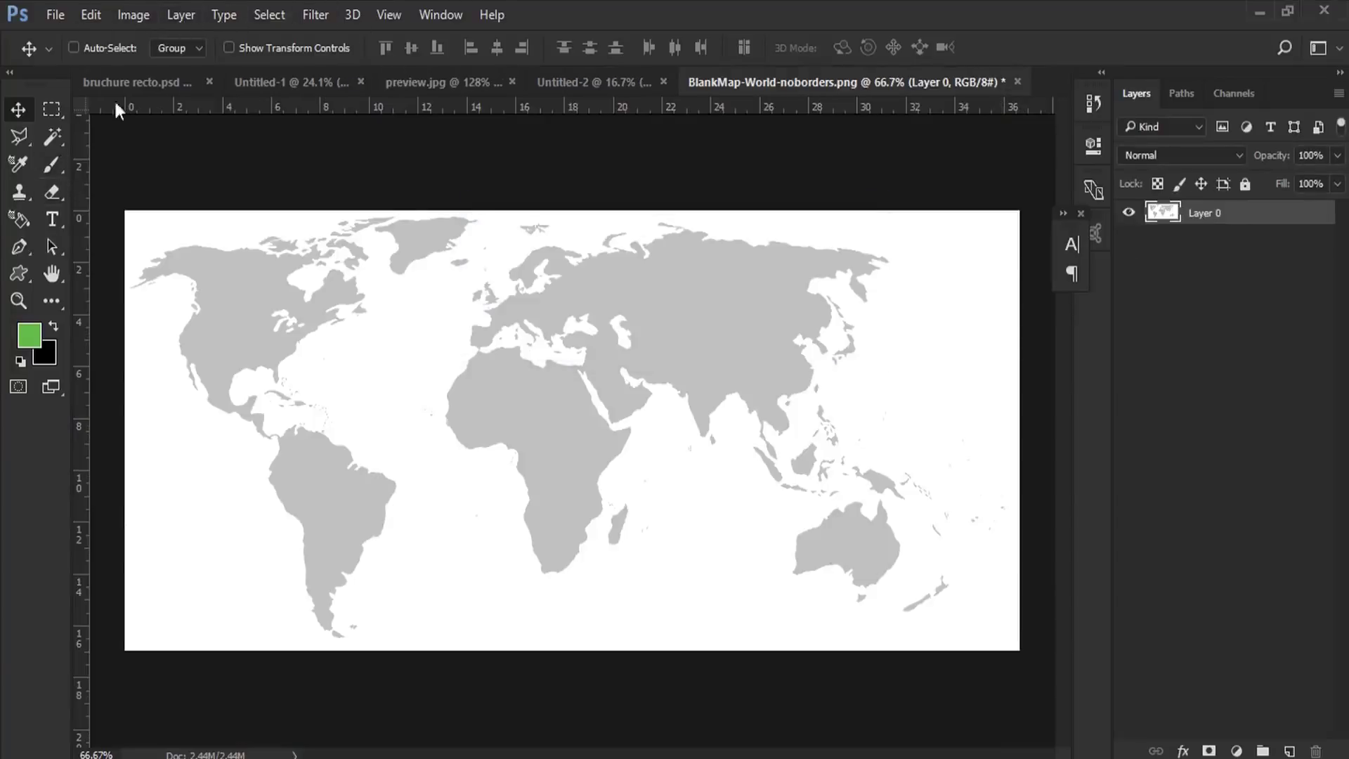
click(268, 15)
click(291, 214)
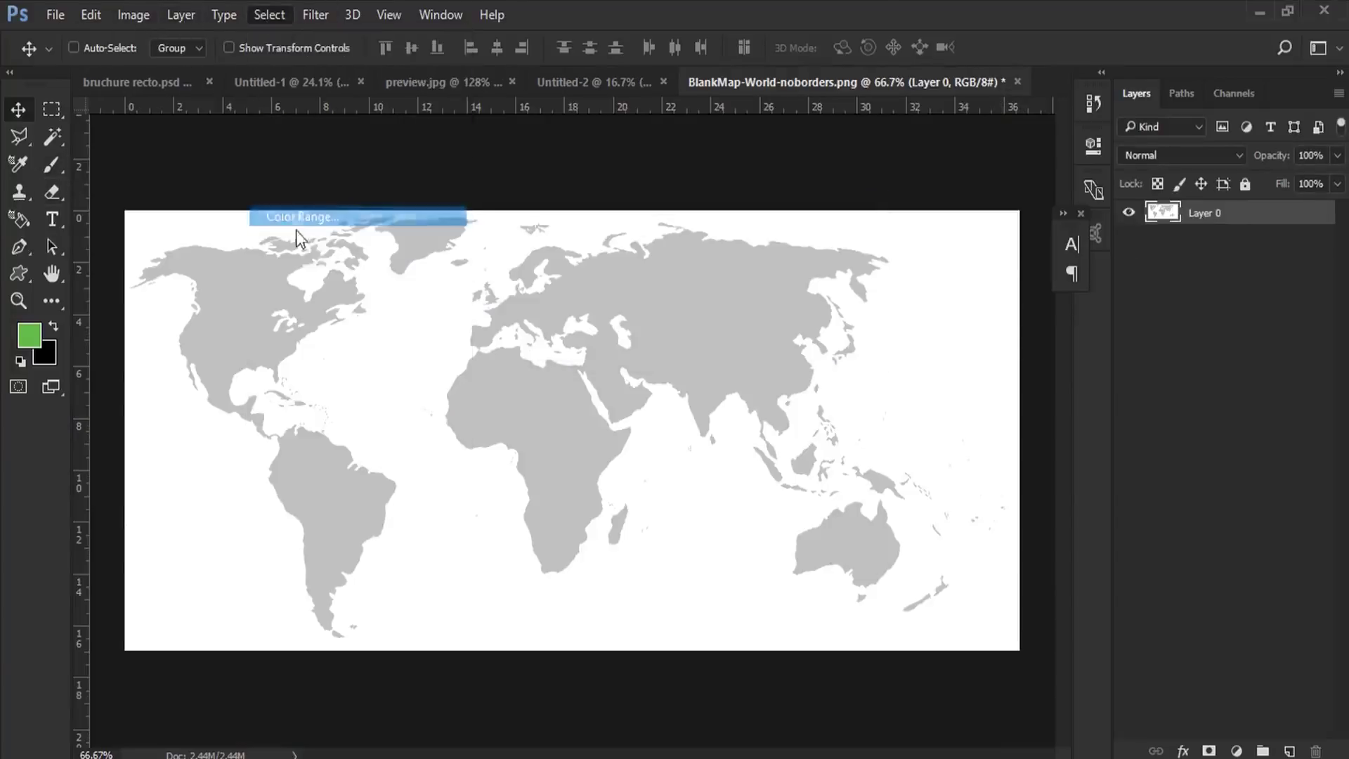
click(370, 344)
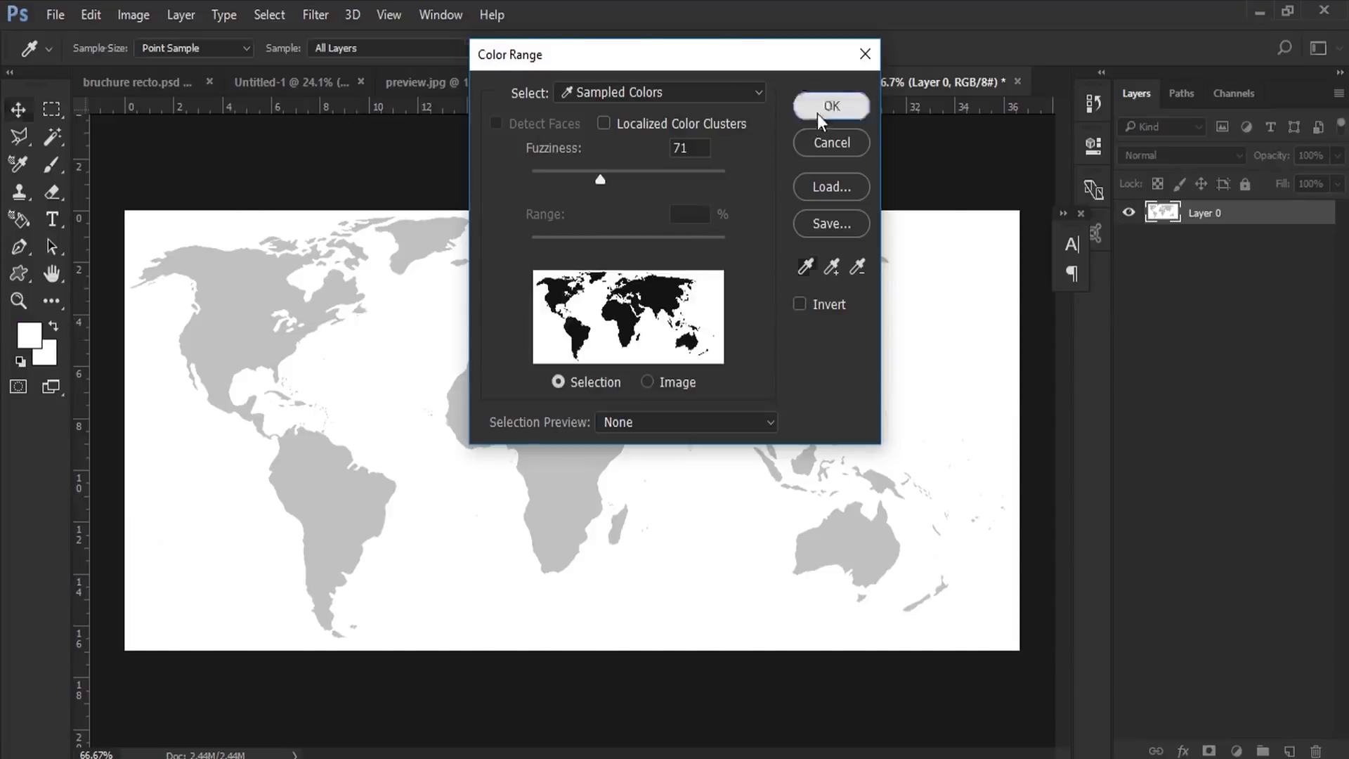
click(816, 109)
key(v)
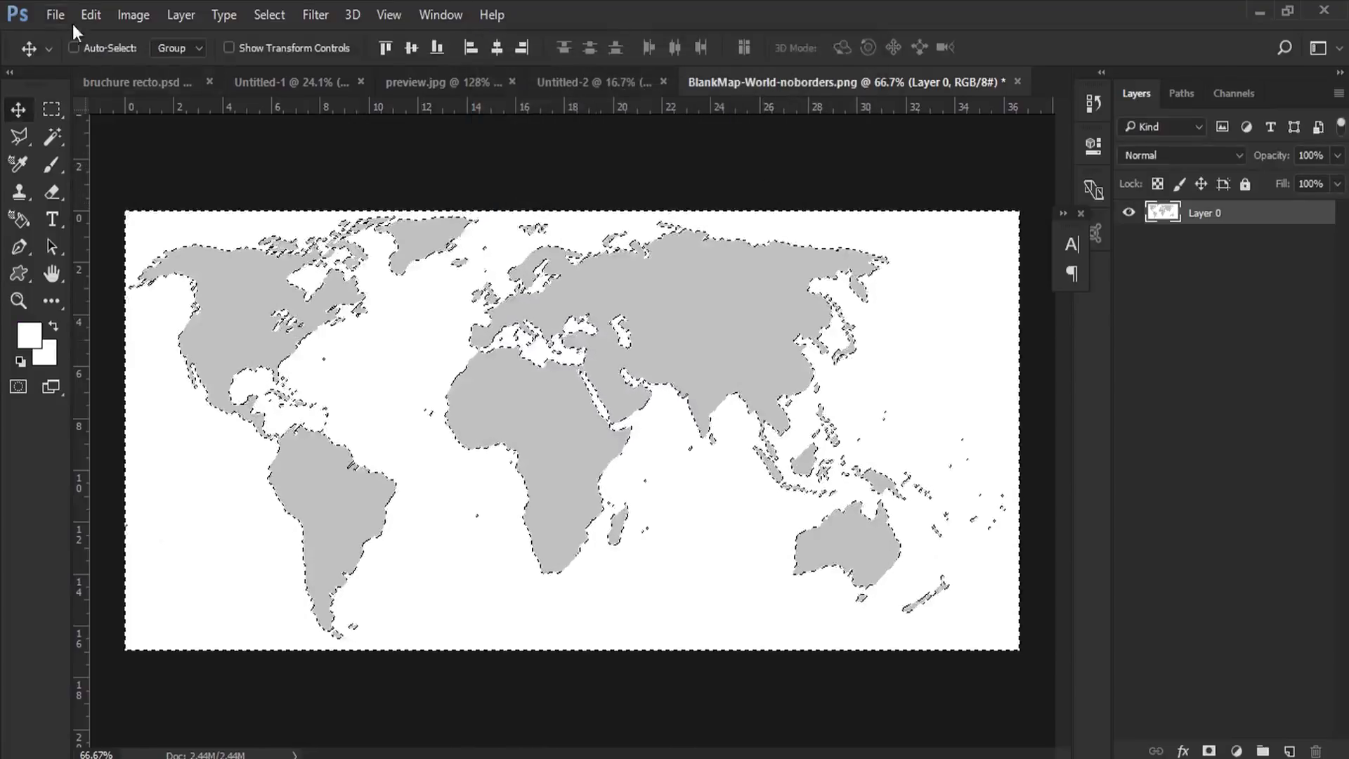
click(91, 14)
click(131, 232)
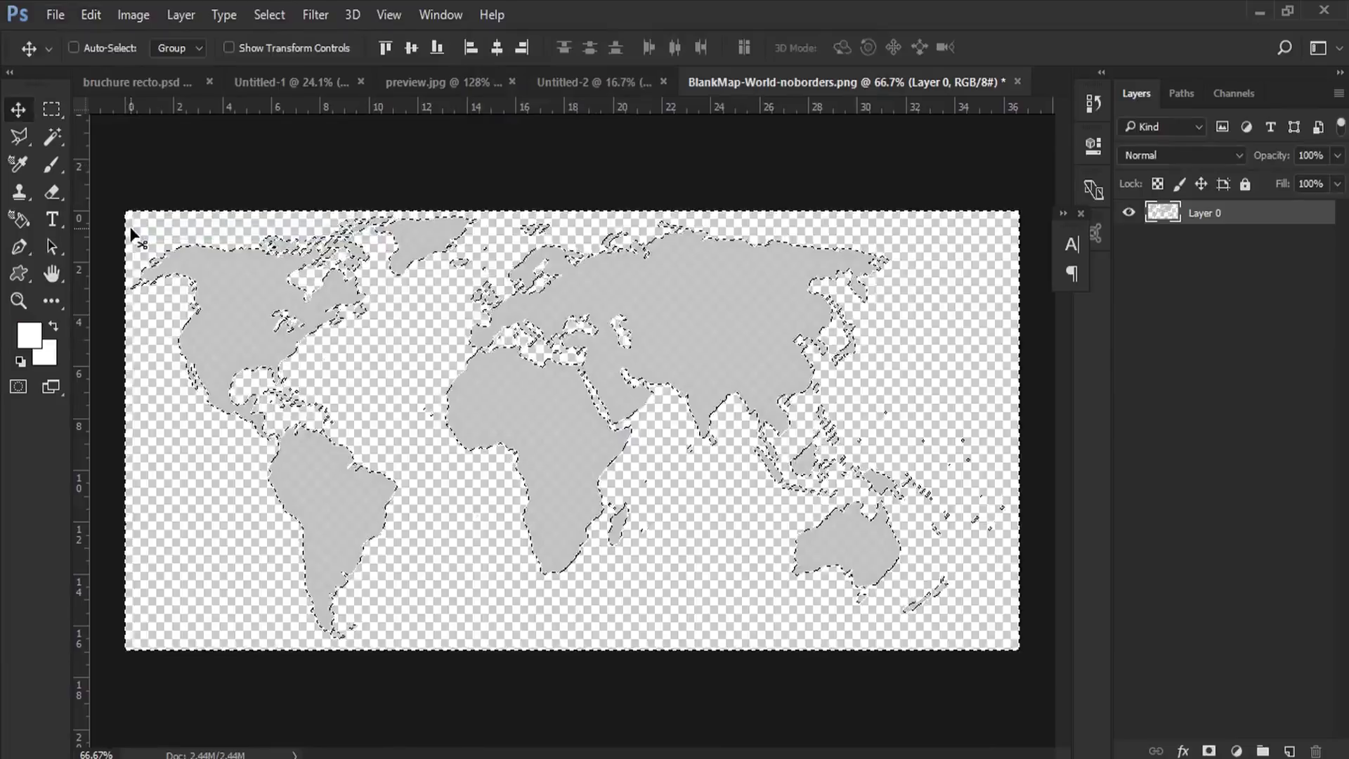
key(ctrl+d)
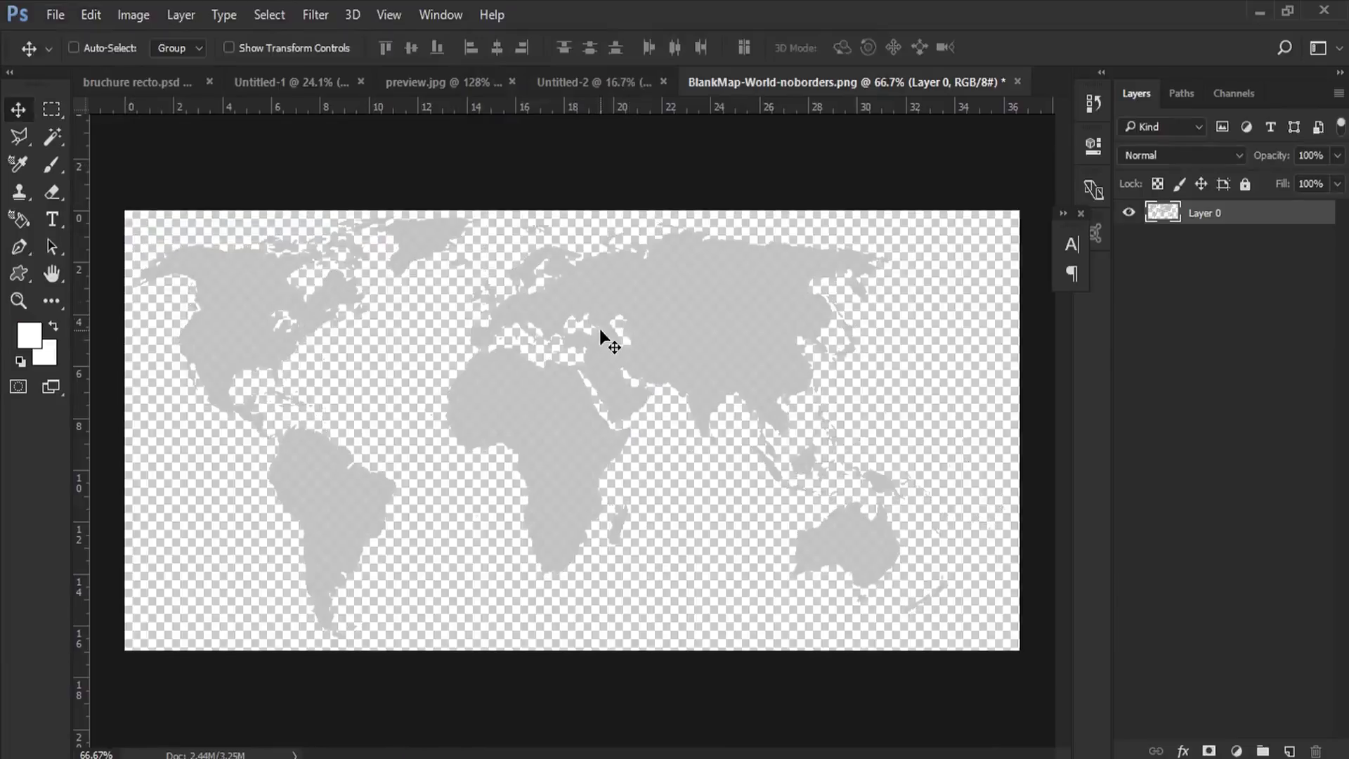
Turn the map white with a Color Overlay, convert it to a smart object, and move it into the brochure.
right_click(1232, 224)
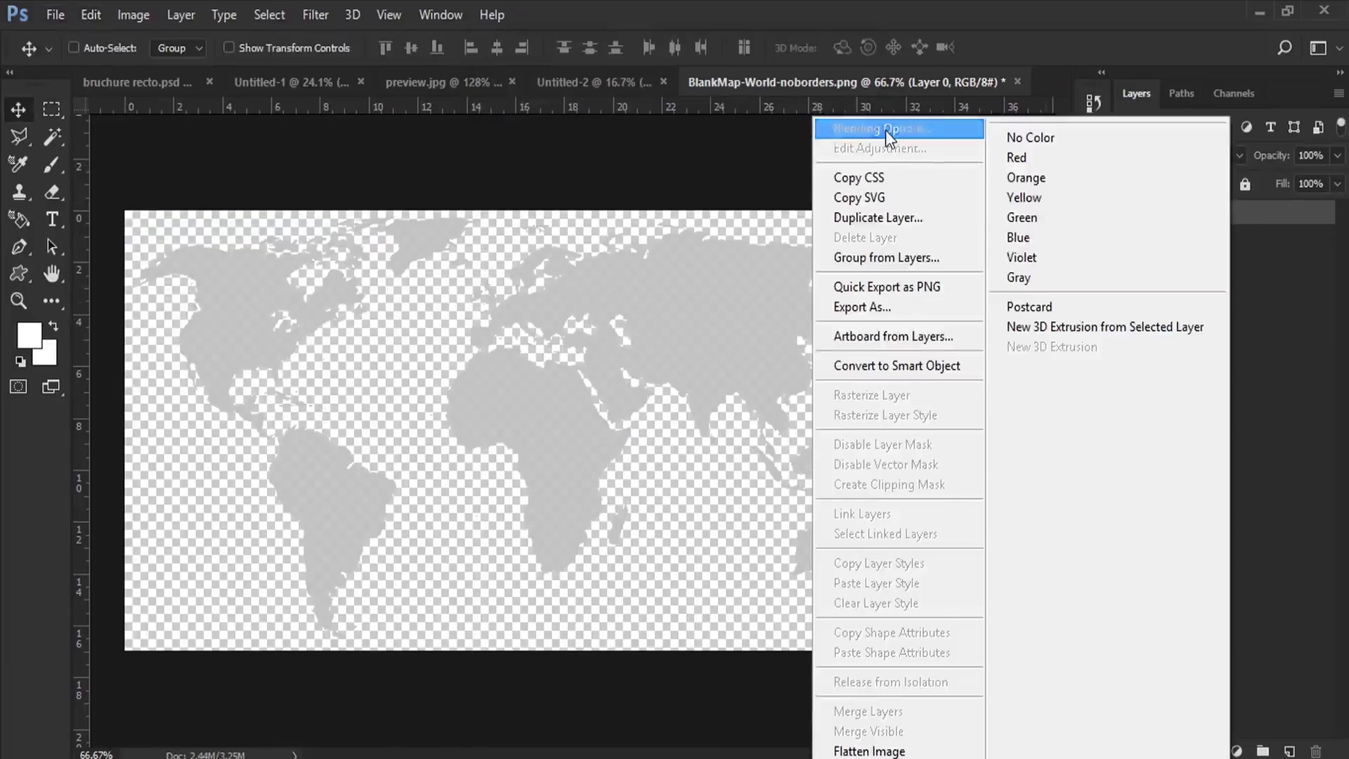
click(885, 129)
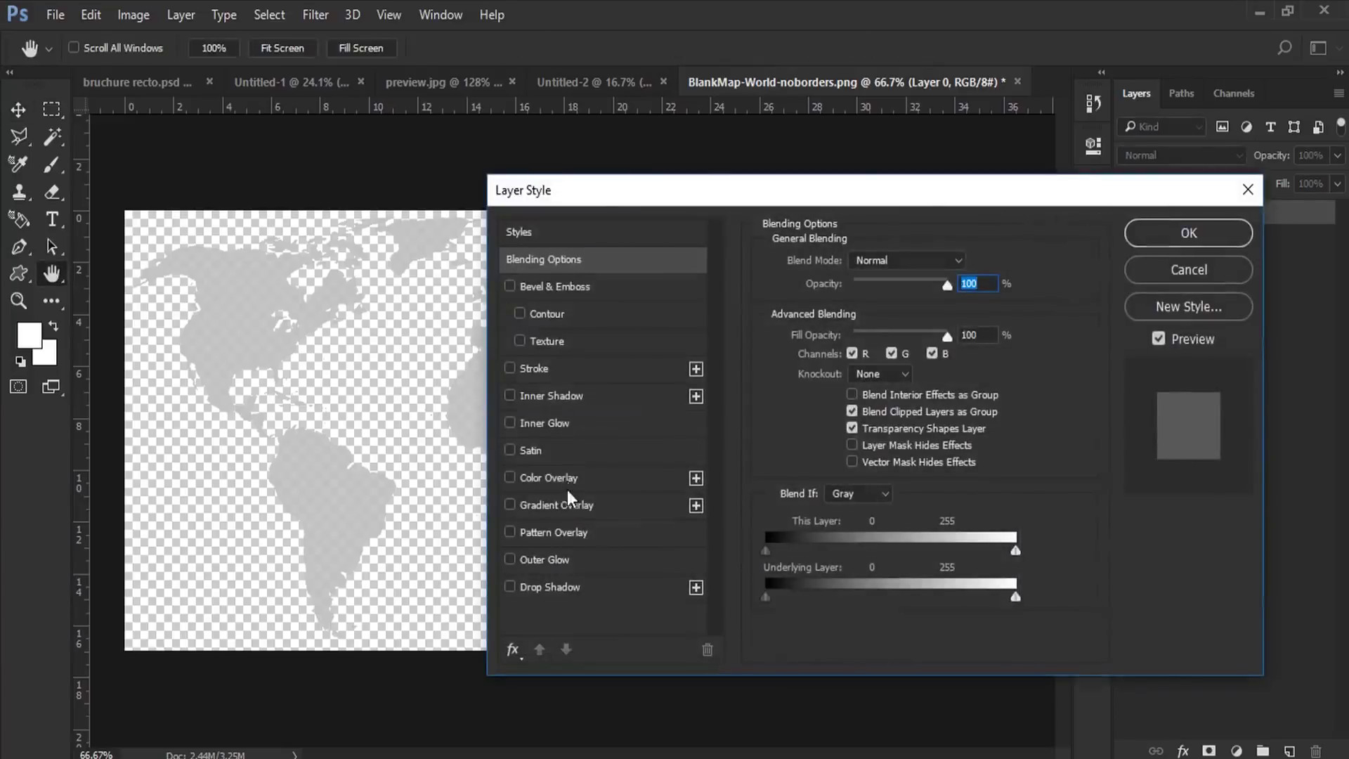
click(555, 478)
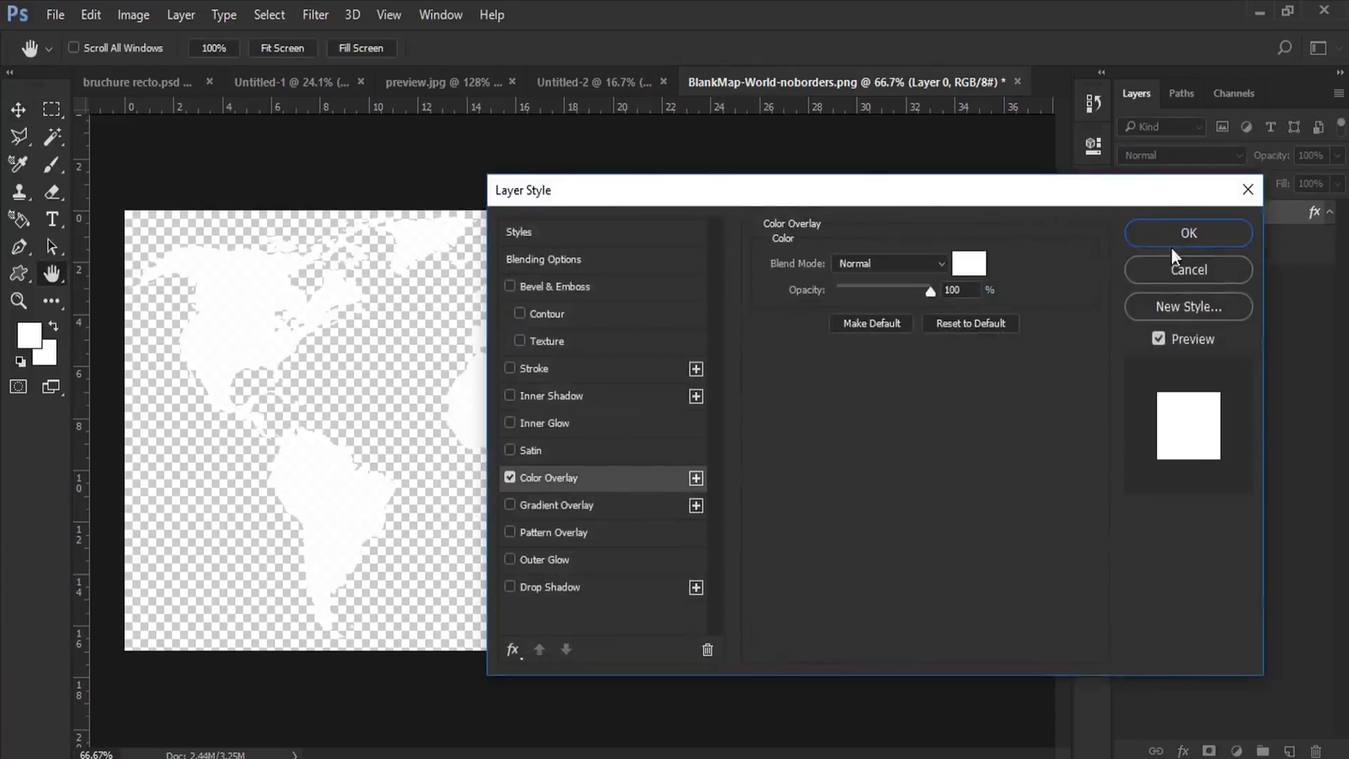
click(1187, 243)
right_click(1244, 224)
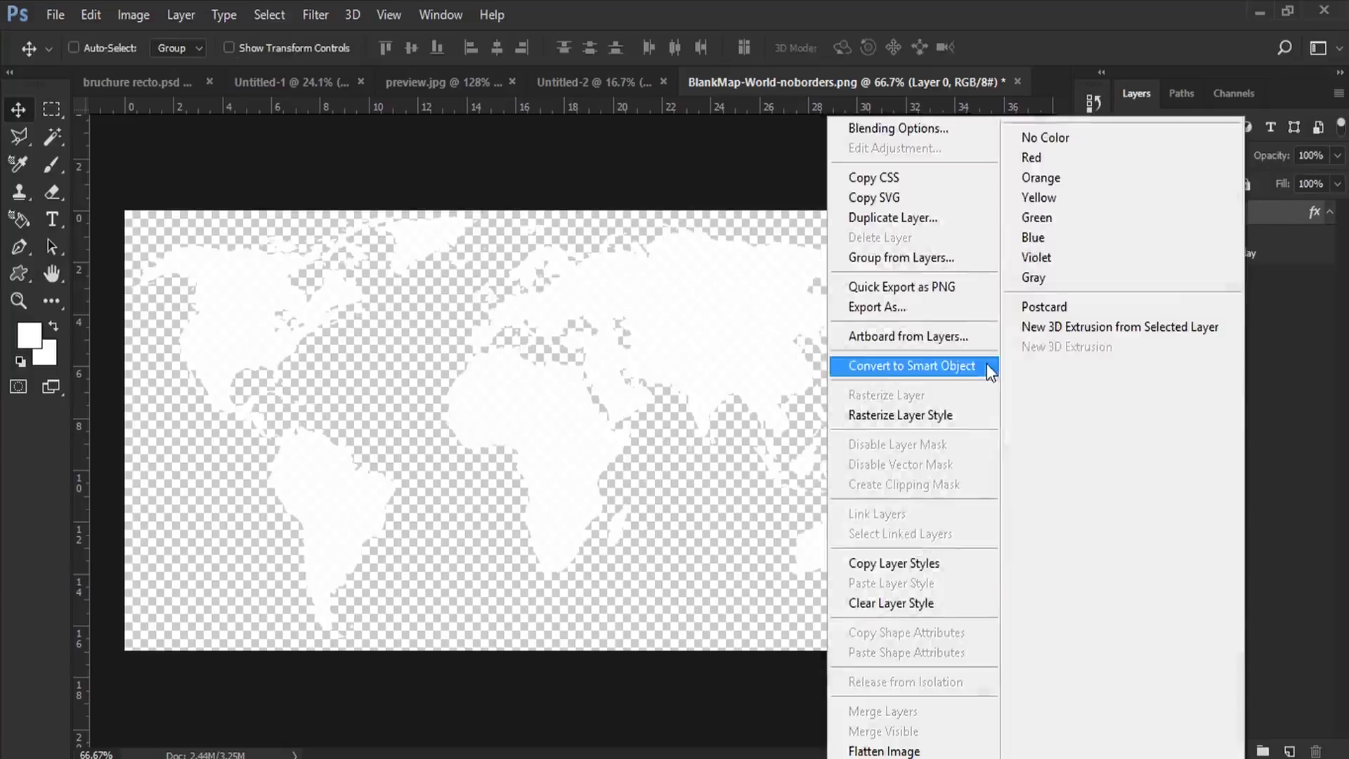
click(987, 364)
mouse_move(262, 288)
mouse_down()
mouse_move(296, 84)
mouse_move(389, 506)
mouse_up()
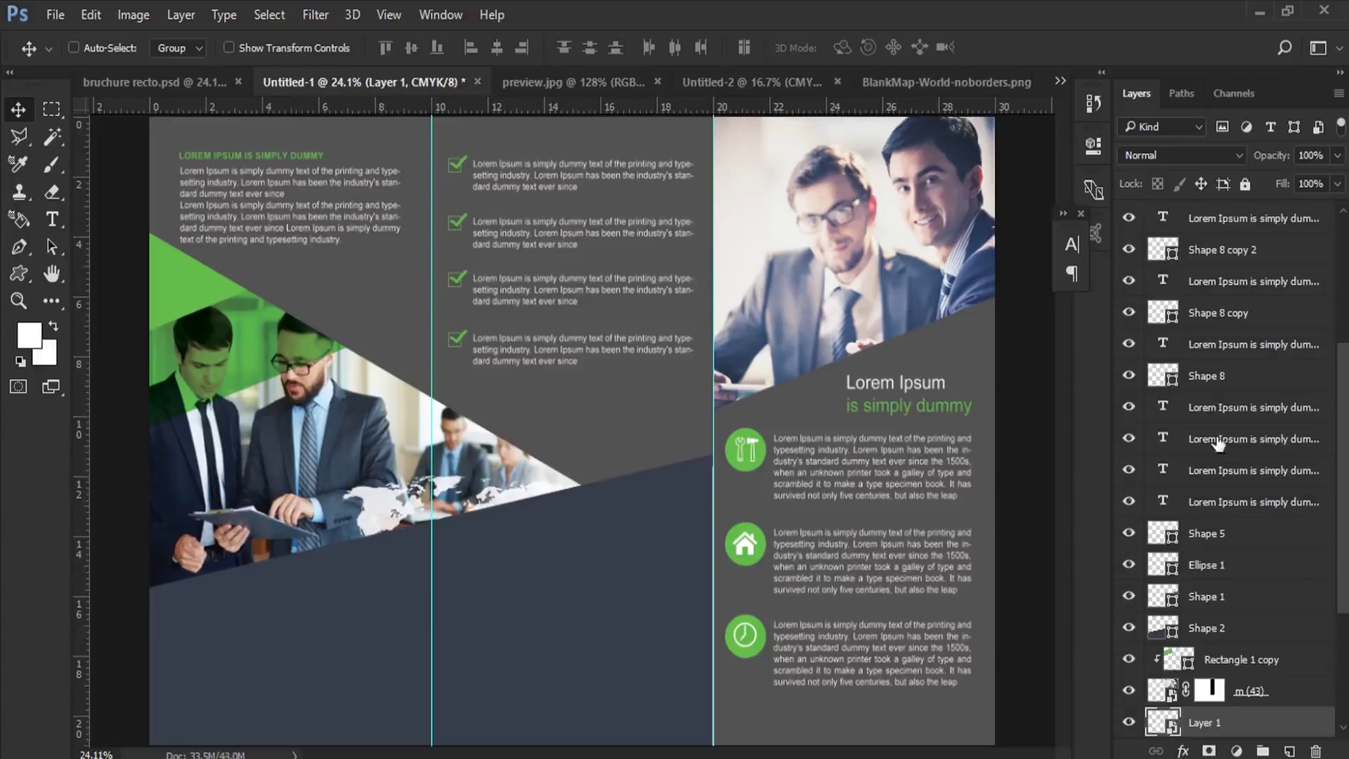
Move the map layer to the top of the stack and scale it down into the middle panel.
mouse_move(1223, 723)
mouse_down()
mouse_move(1224, 193)
mouse_move(1225, 207)
mouse_up()
mouse_move(587, 513)
mouse_down()
mouse_move(603, 600)
mouse_move(617, 608)
mouse_up()
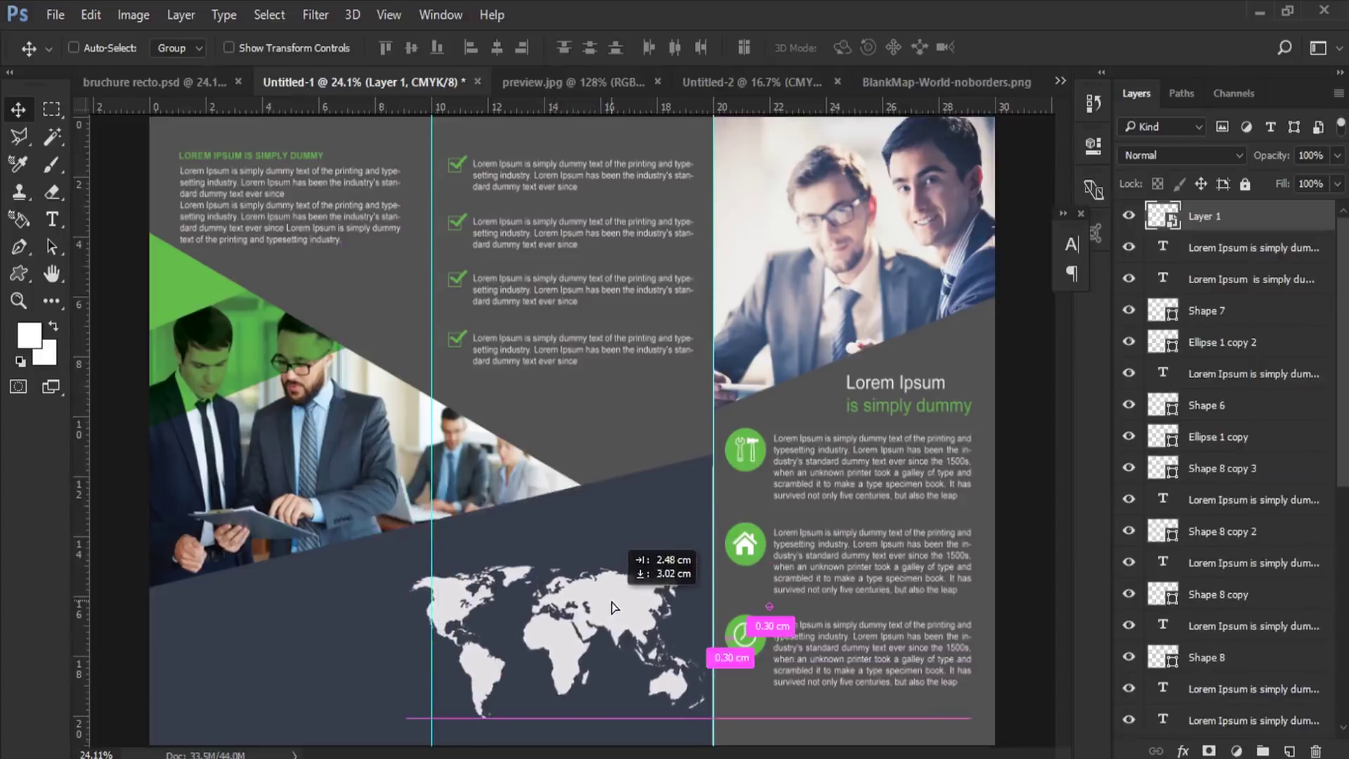
key(ctrl+t)
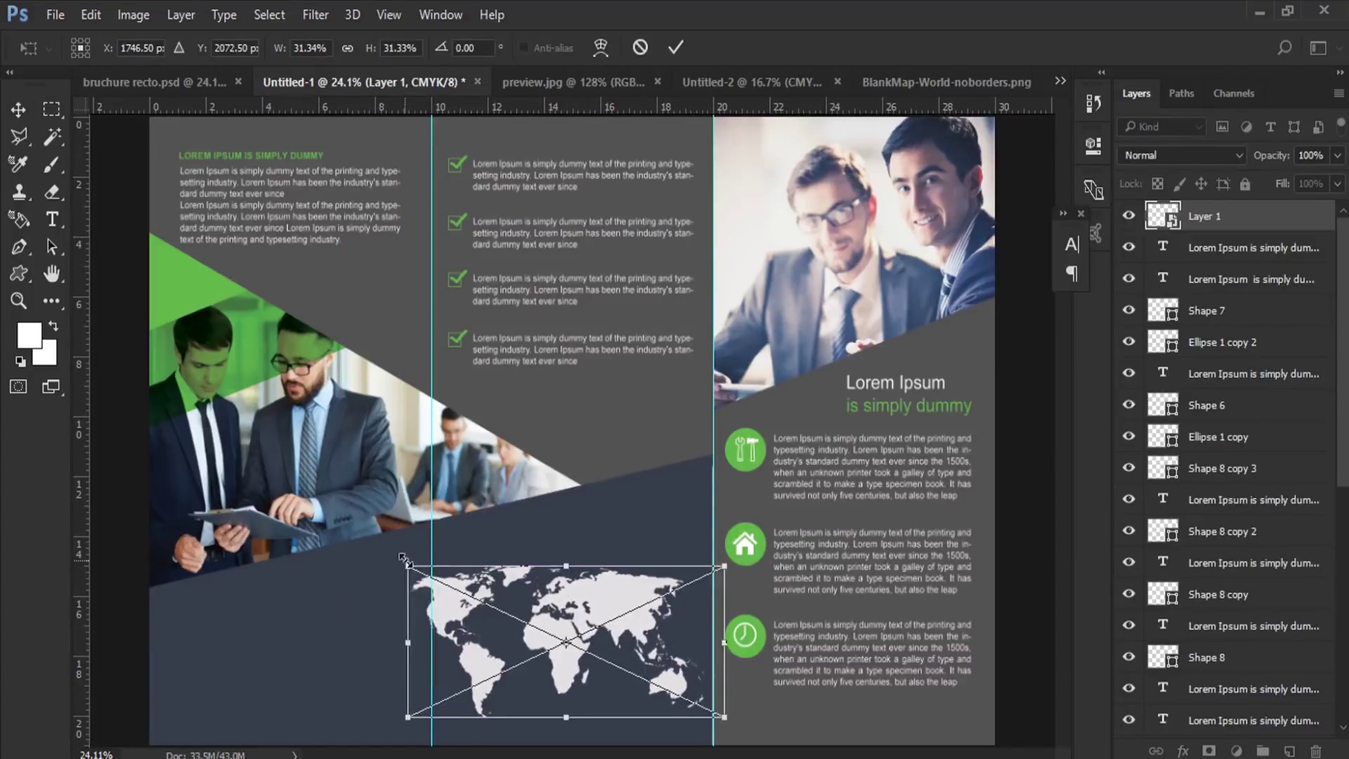
drag(420, 572, 457, 591)
drag(728, 656, 713, 659)
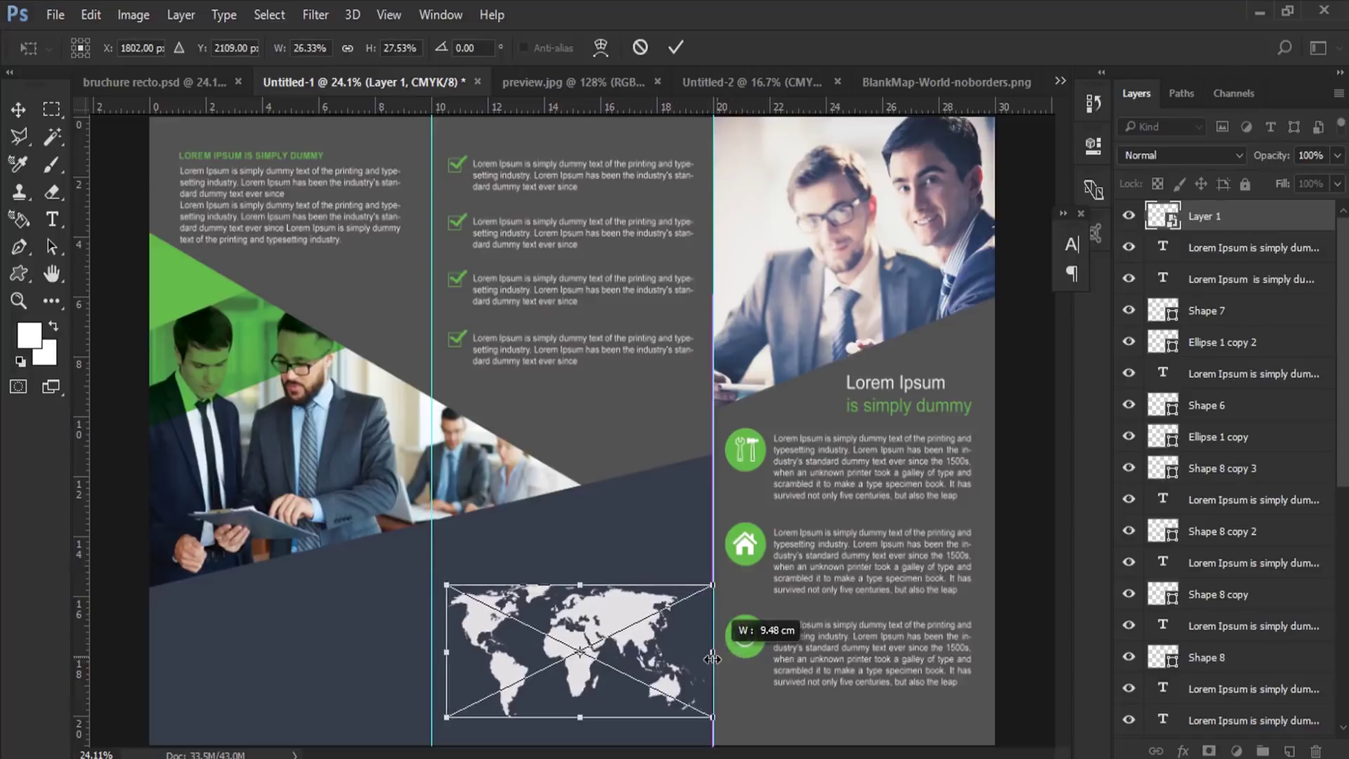
drag(456, 588, 449, 586)
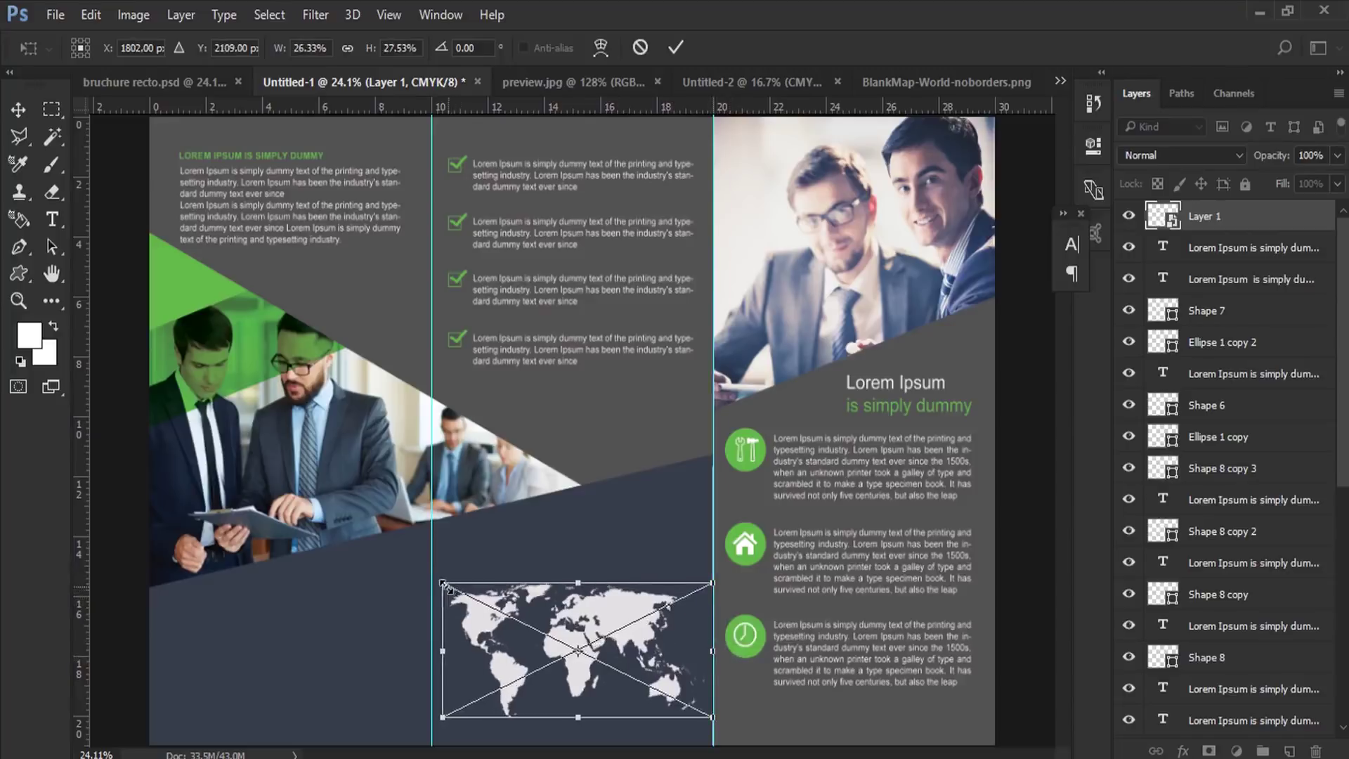
key(Return)
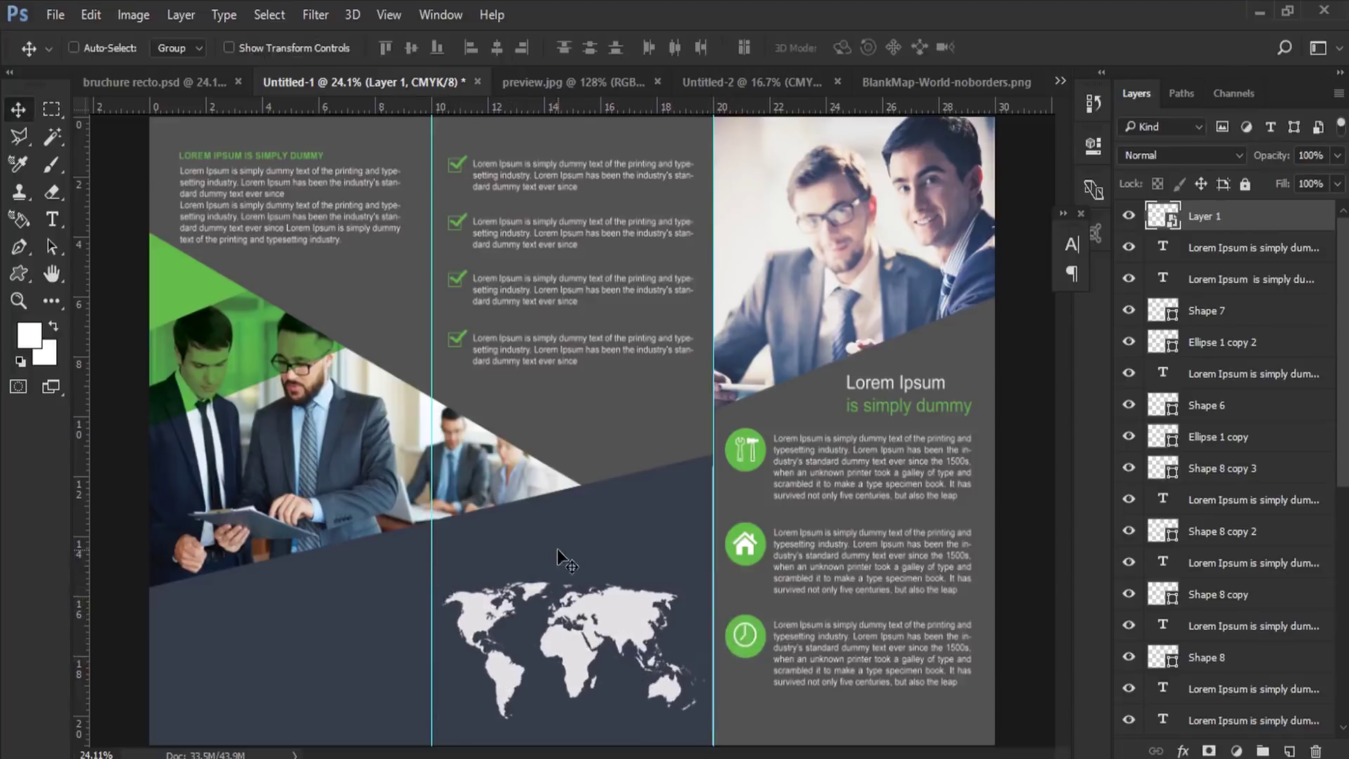
Zoom in on the world map and raise it about 63 px.
click(20, 300)
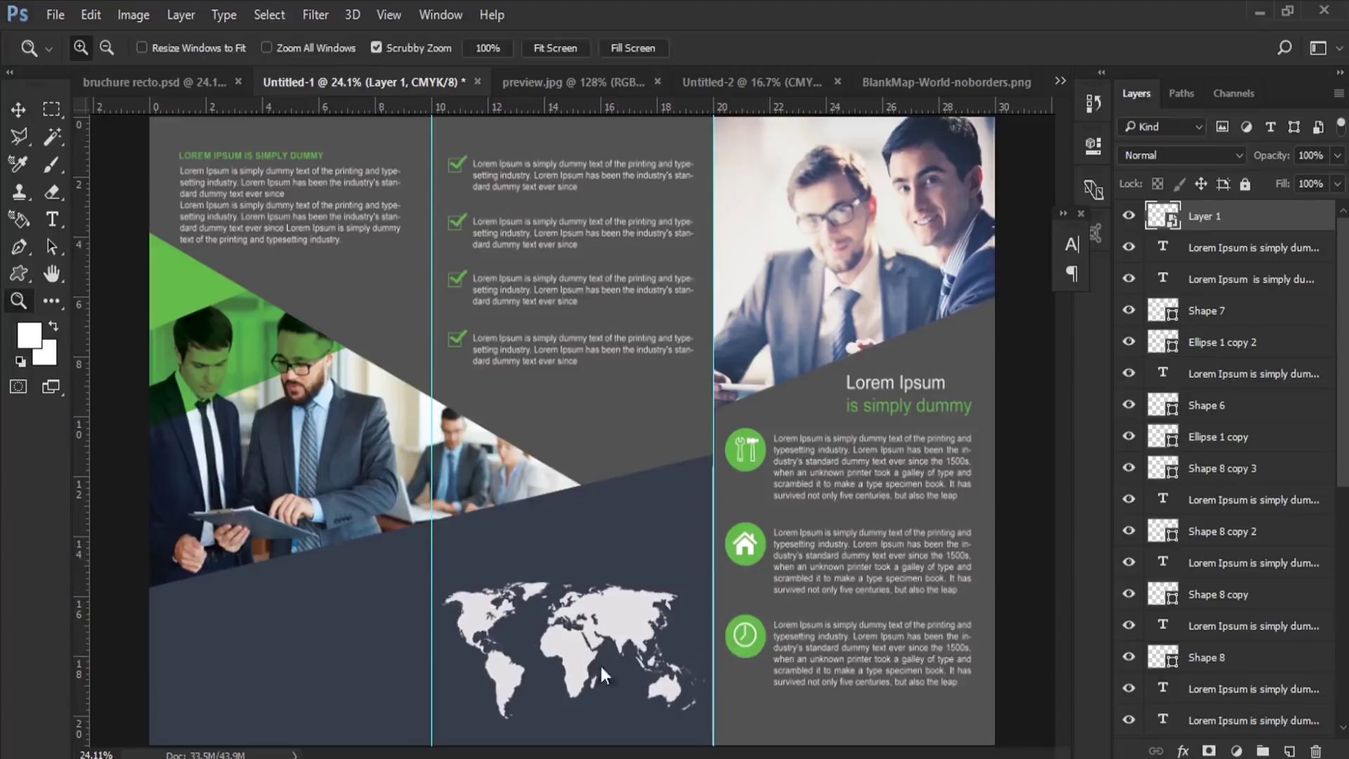
click(594, 661)
scroll(590, 657, down, 3)
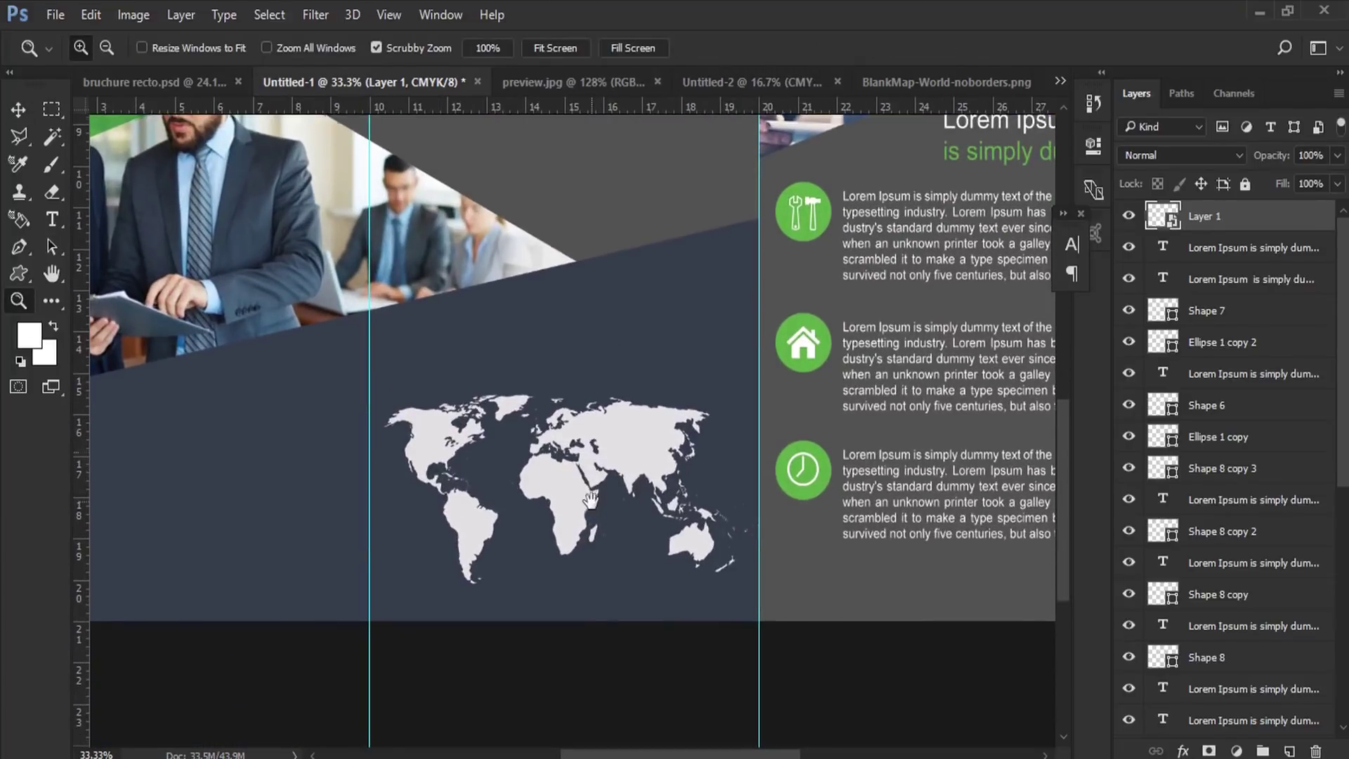
click(593, 495)
click(20, 111)
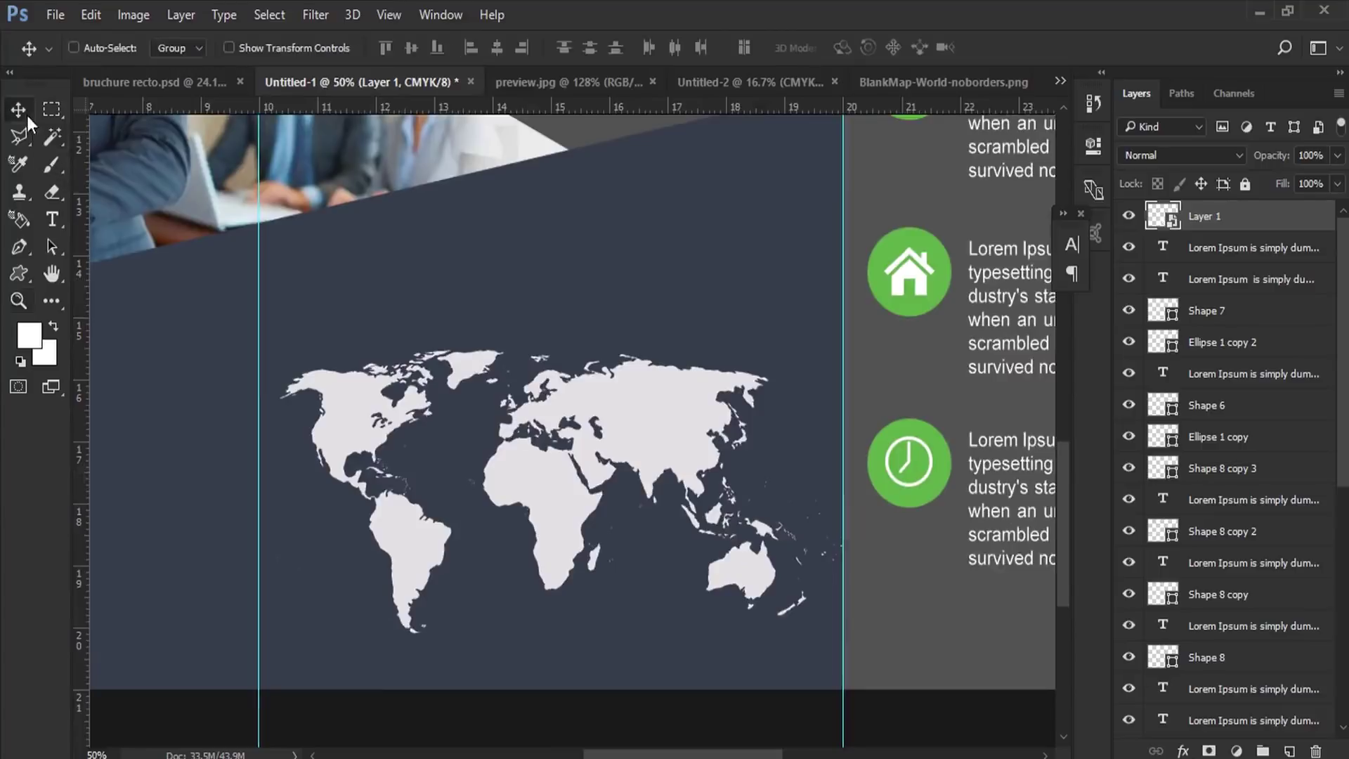
drag(502, 456, 502, 411)
Draw a location-pin custom shape over North America on the map.
click(14, 274)
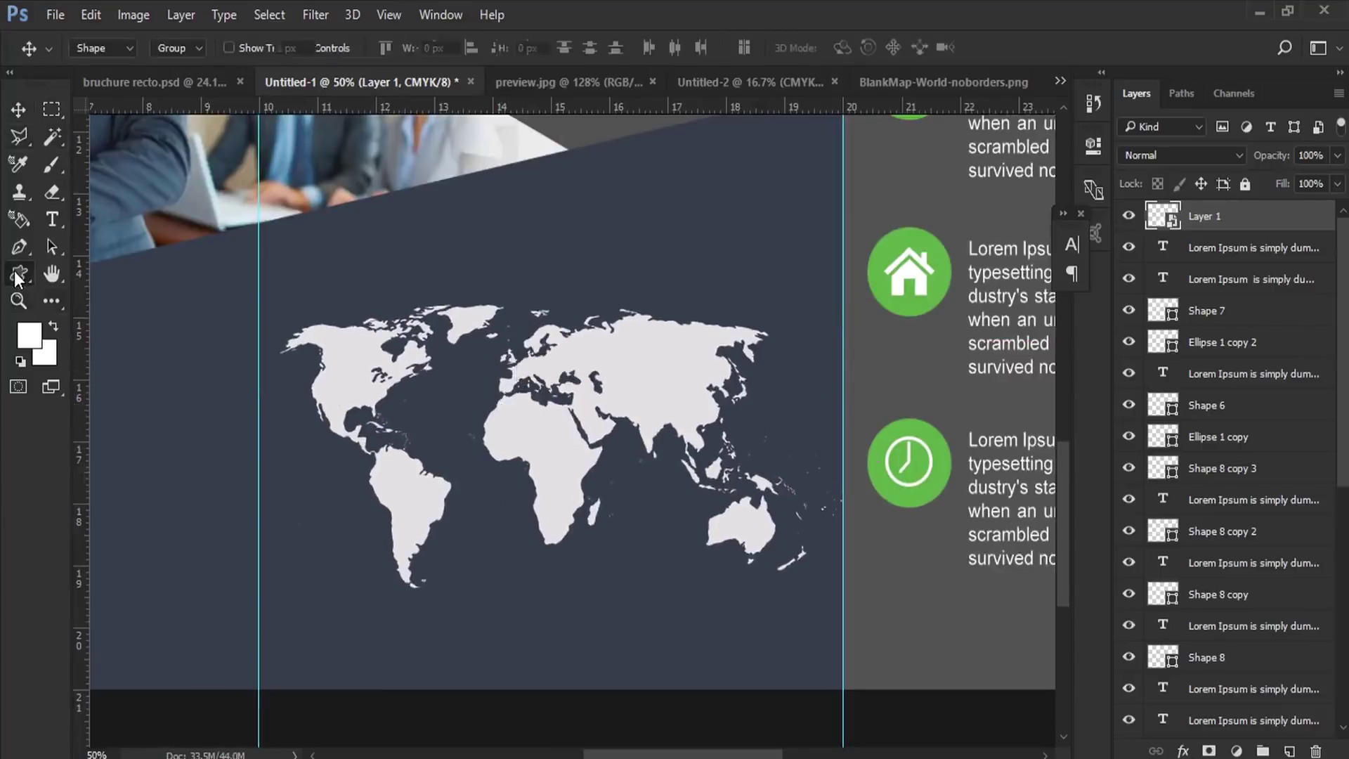
right_click(14, 271)
click(79, 373)
click(760, 48)
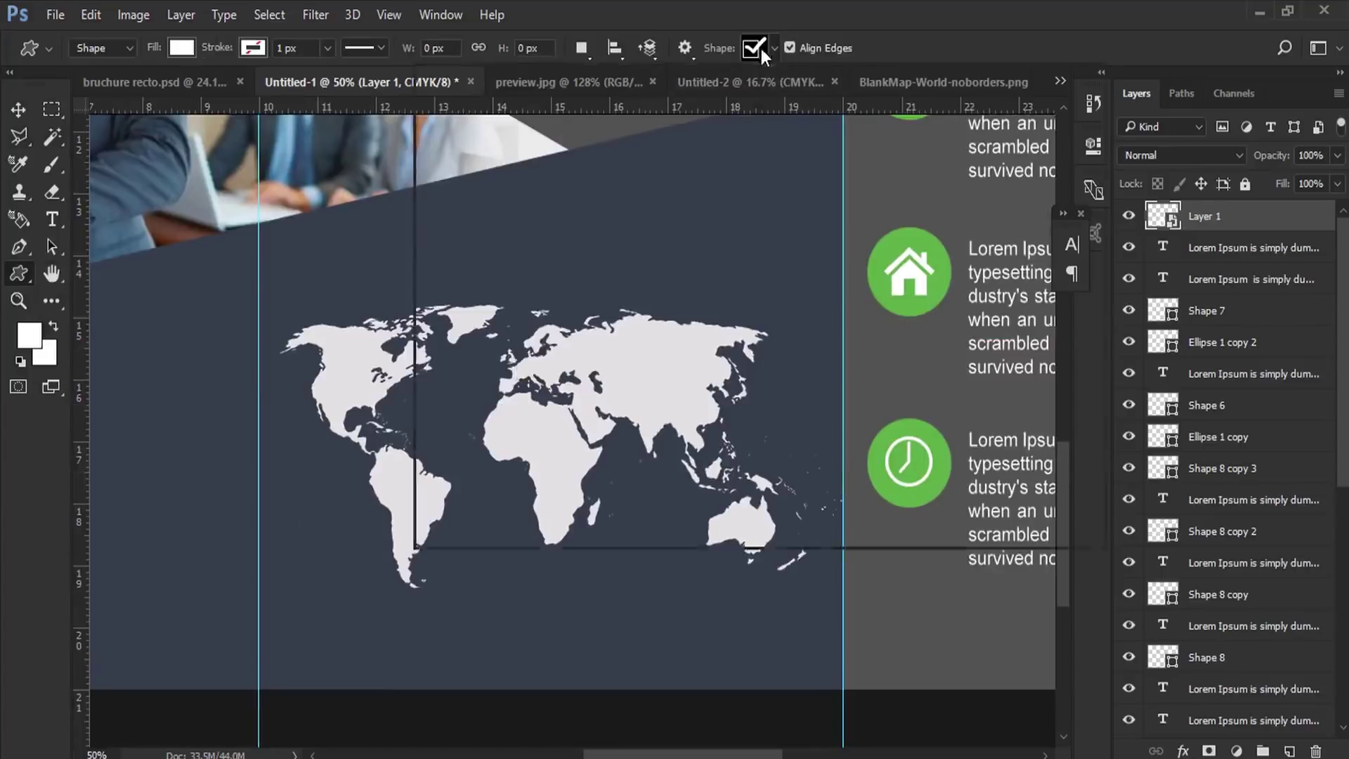
click(442, 520)
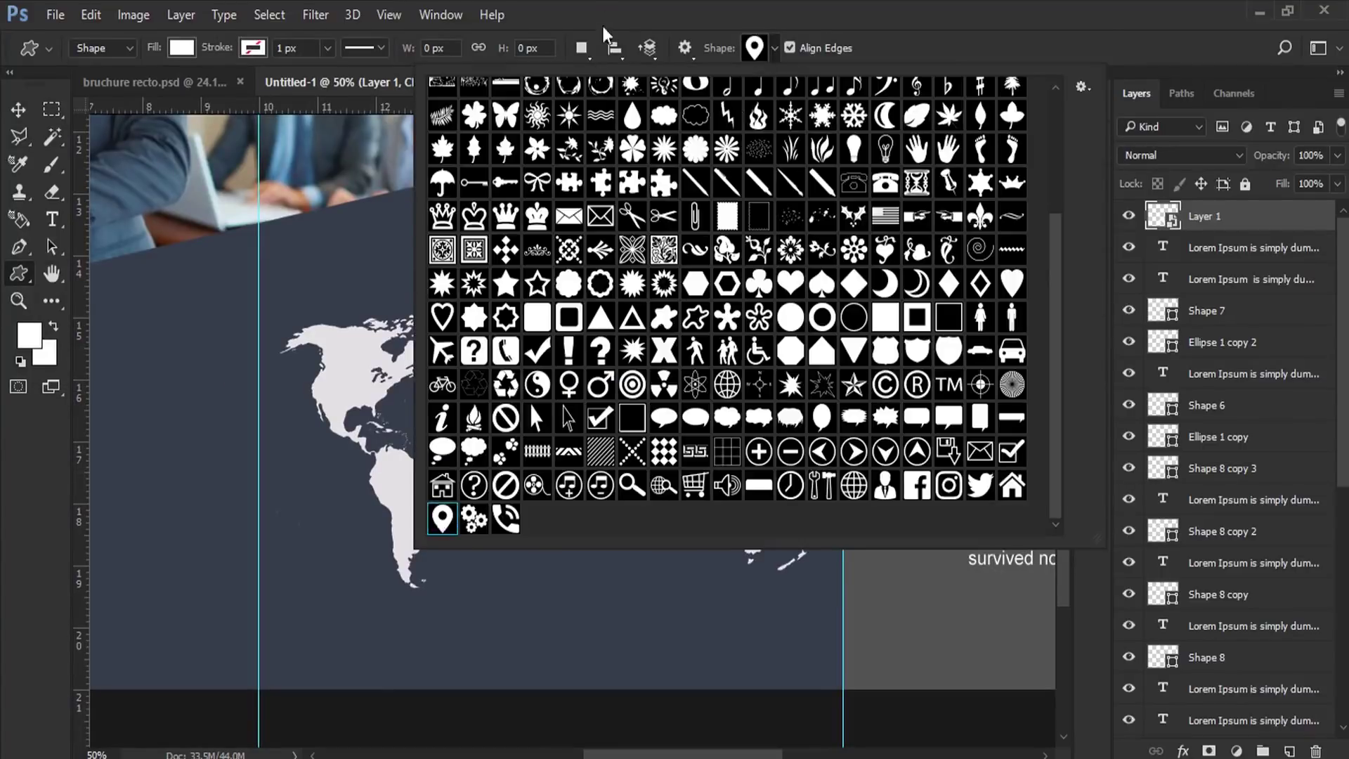
click(603, 26)
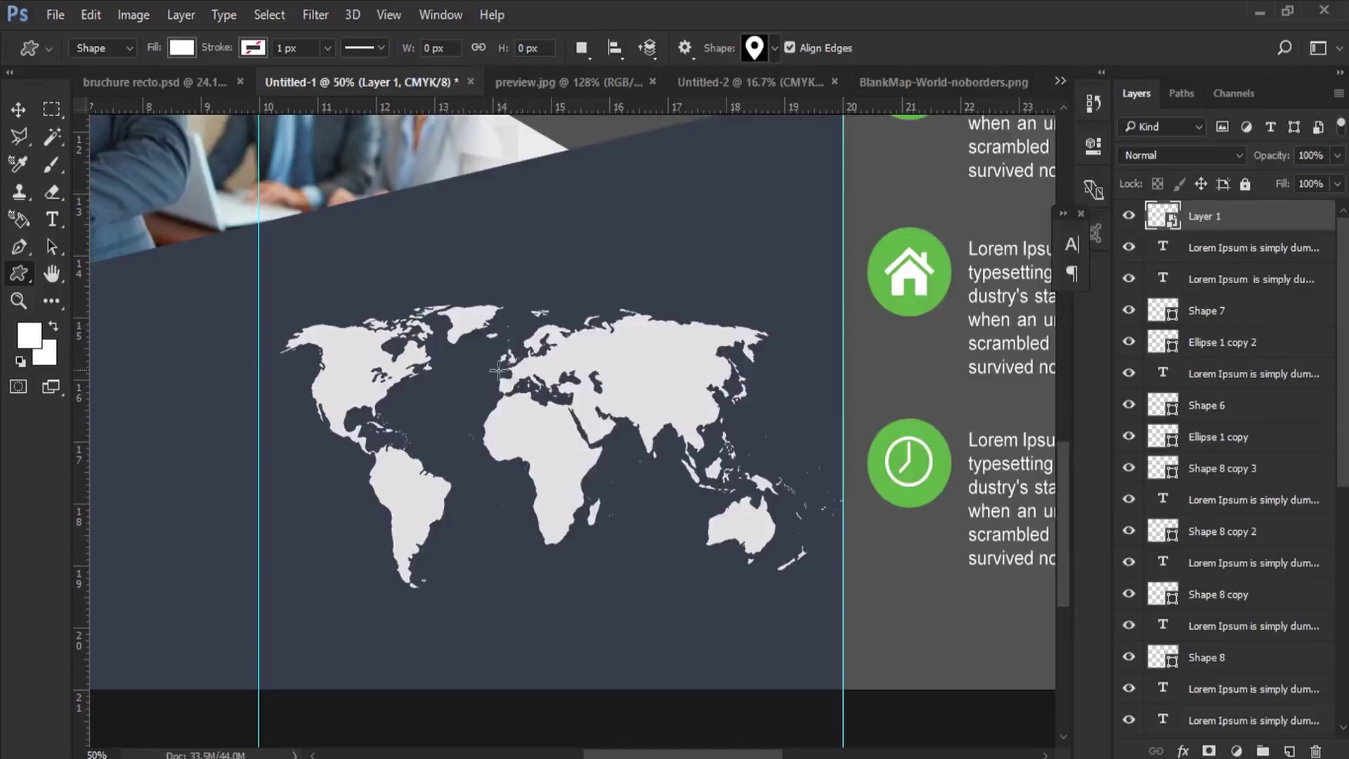
drag(354, 304, 390, 345)
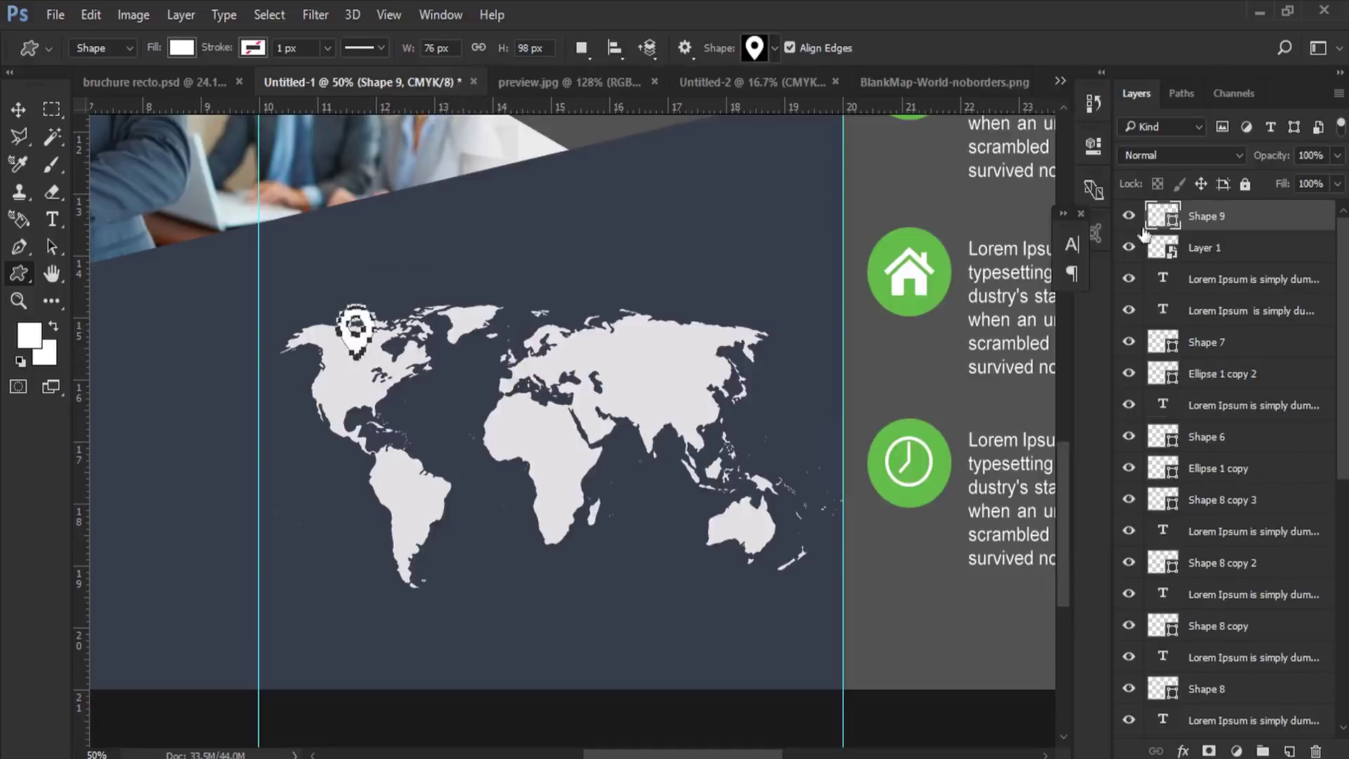
Fill the pin with the circle icons' green and duplicate it to Africa, northern Asia and Australia.
double_click(1155, 219)
drag(852, 193, 868, 351)
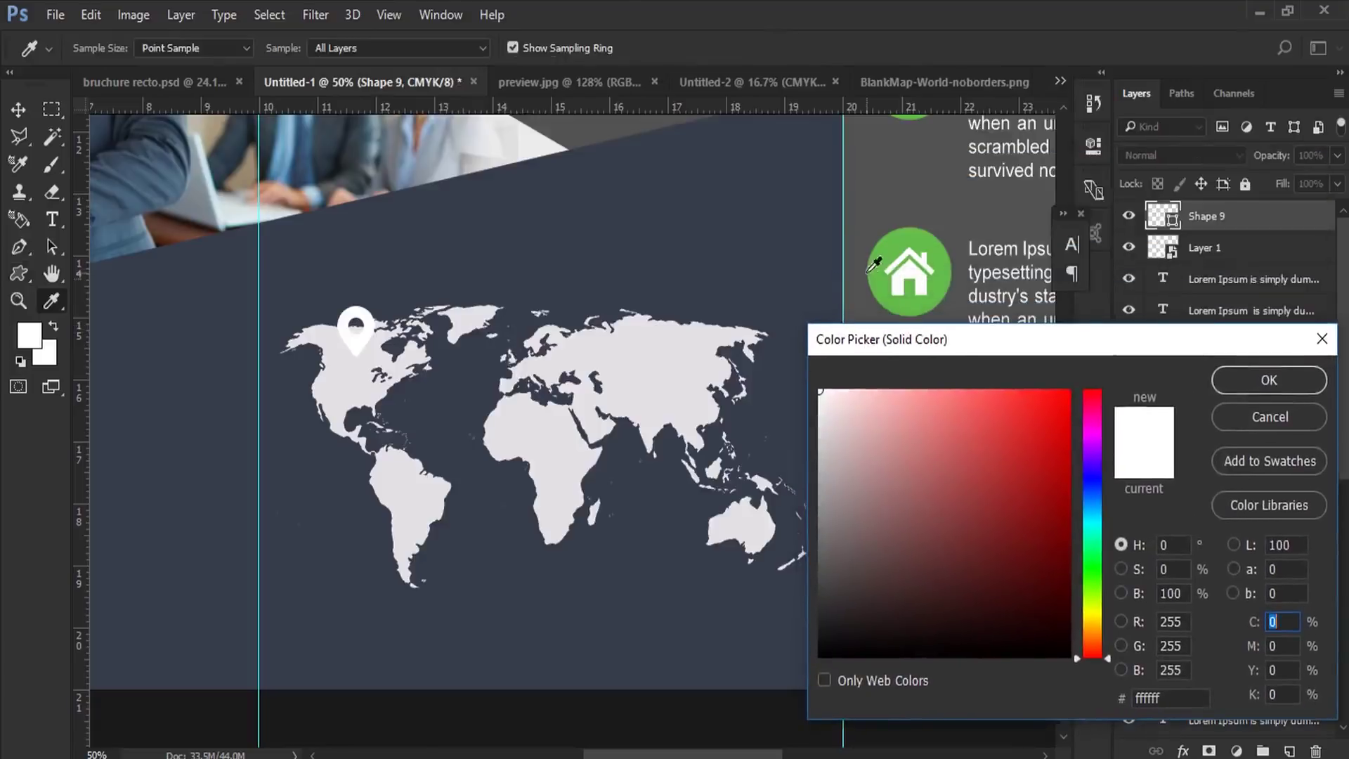
click(883, 257)
click(1228, 378)
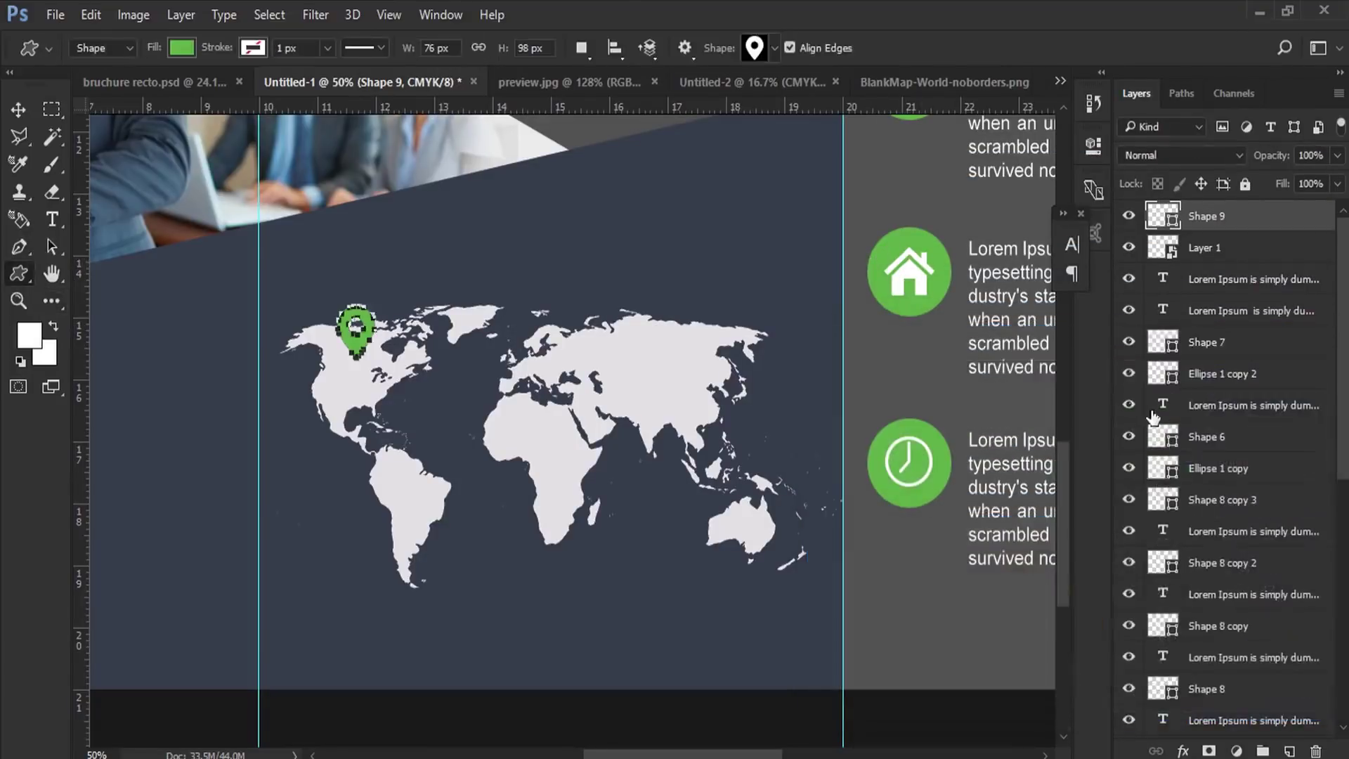
click(20, 109)
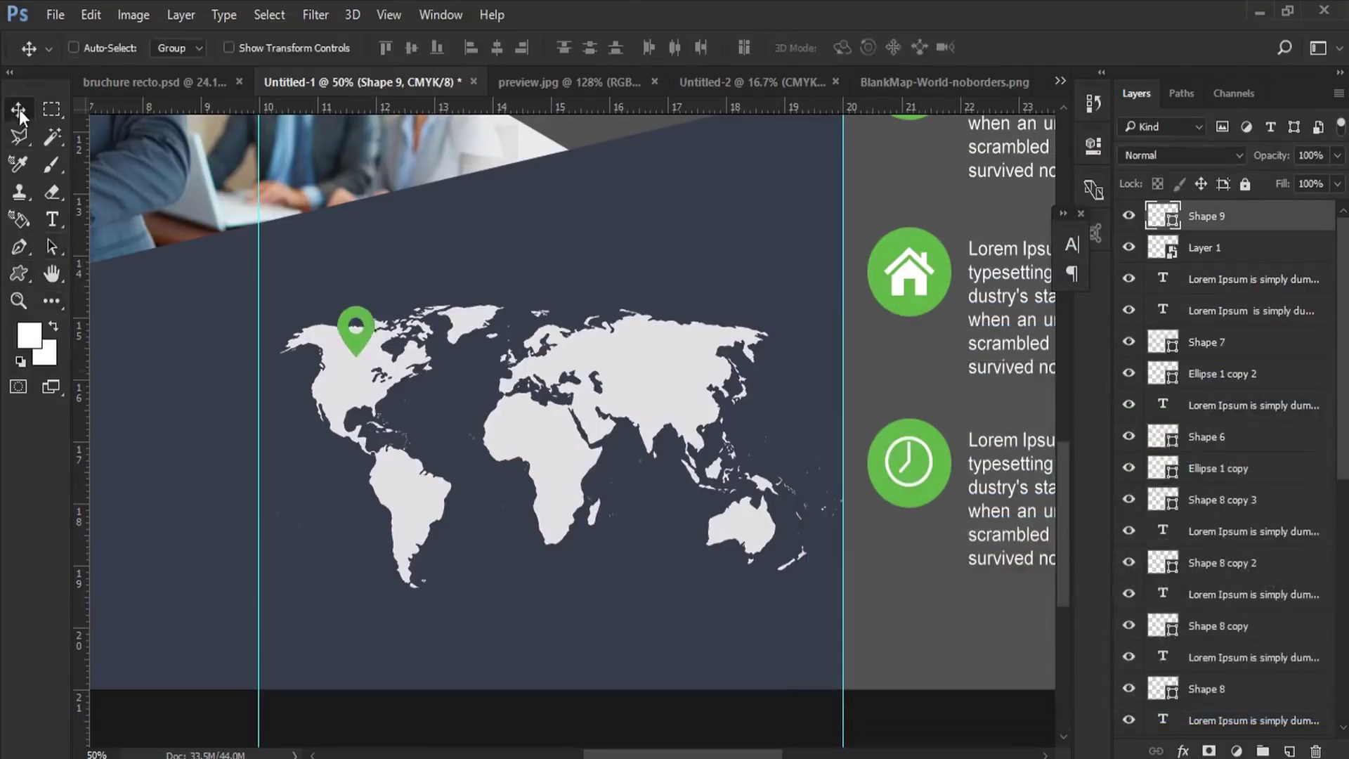
mouse_move(373, 334)
mouse_down()
mouse_move(577, 469)
mouse_move(768, 499)
mouse_move(695, 338)
mouse_up()
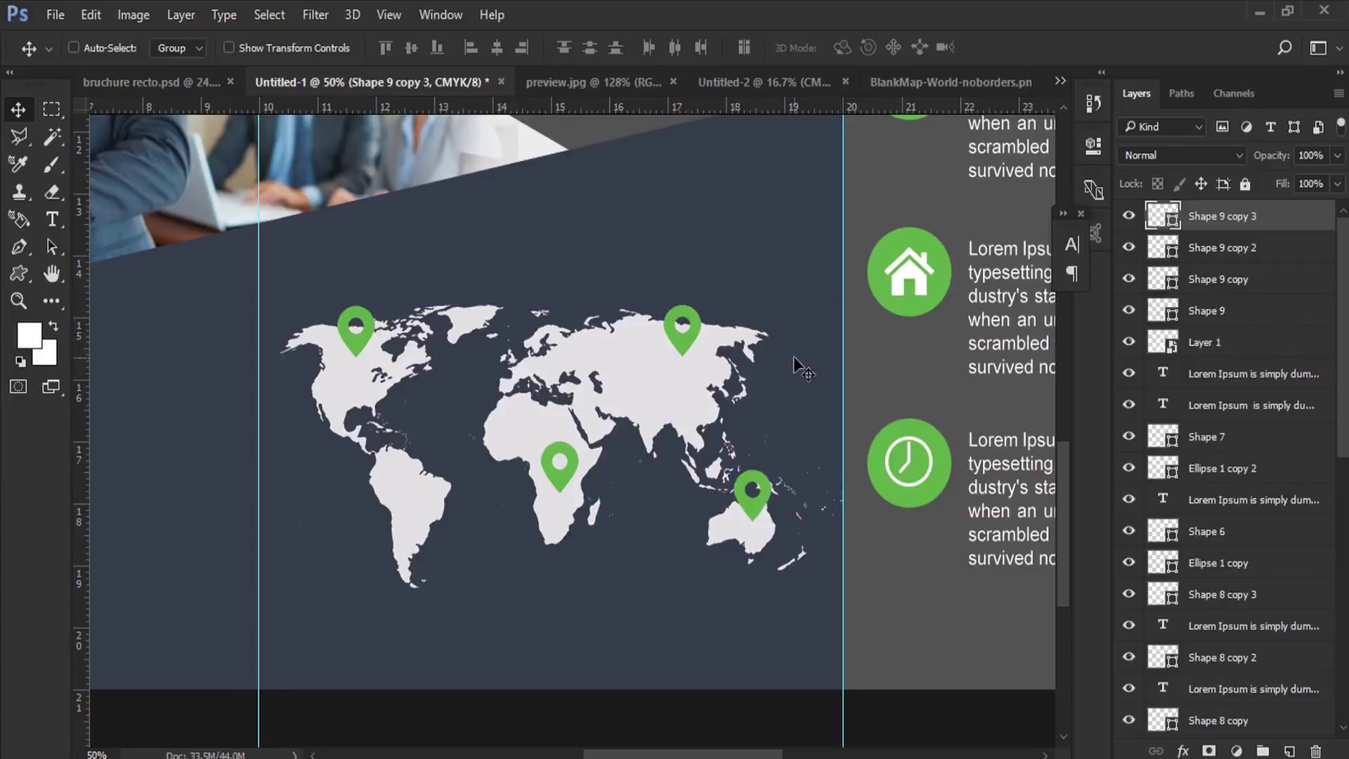
click(17, 301)
alt+click(460, 330)
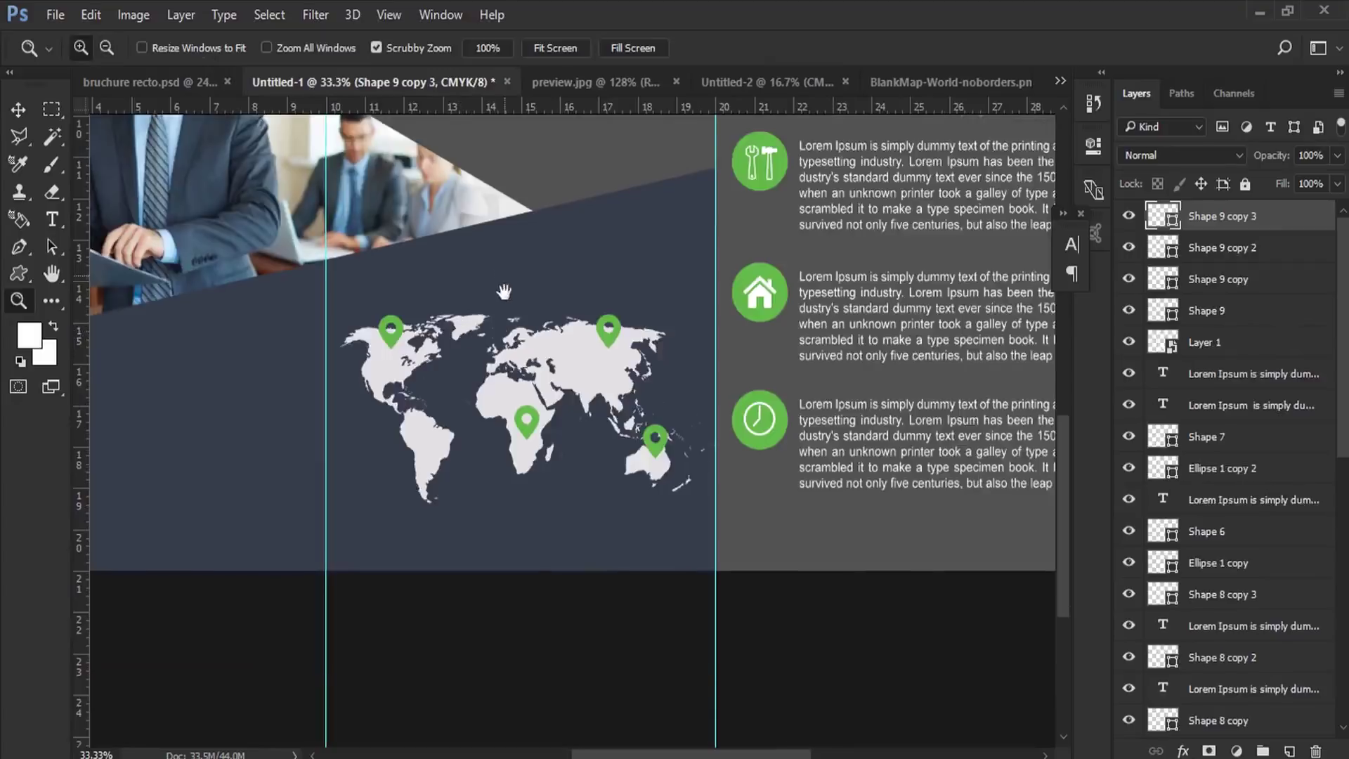
Alt-drag a copy of the paragraph text layer to just below the world map.
drag(503, 290, 498, 453)
drag(414, 306, 424, 232)
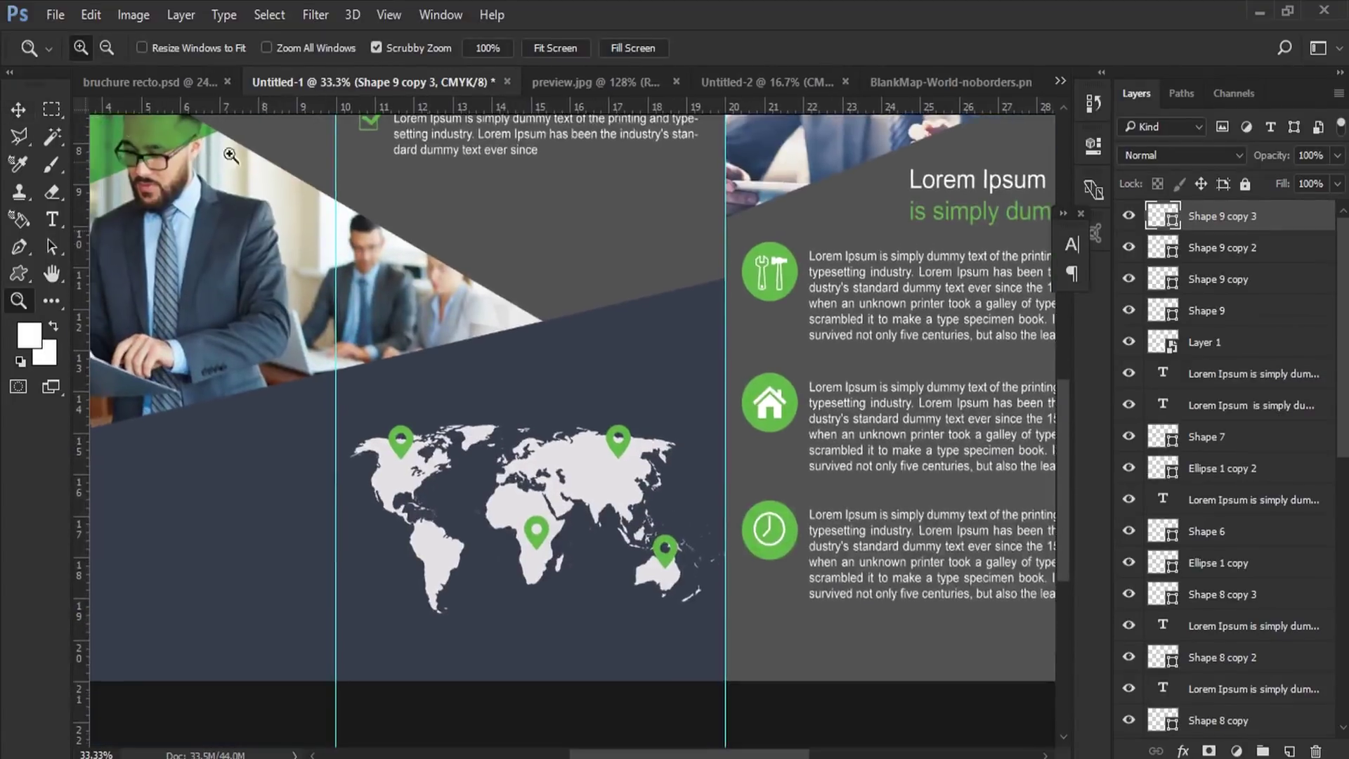
click(18, 109)
right_click(449, 128)
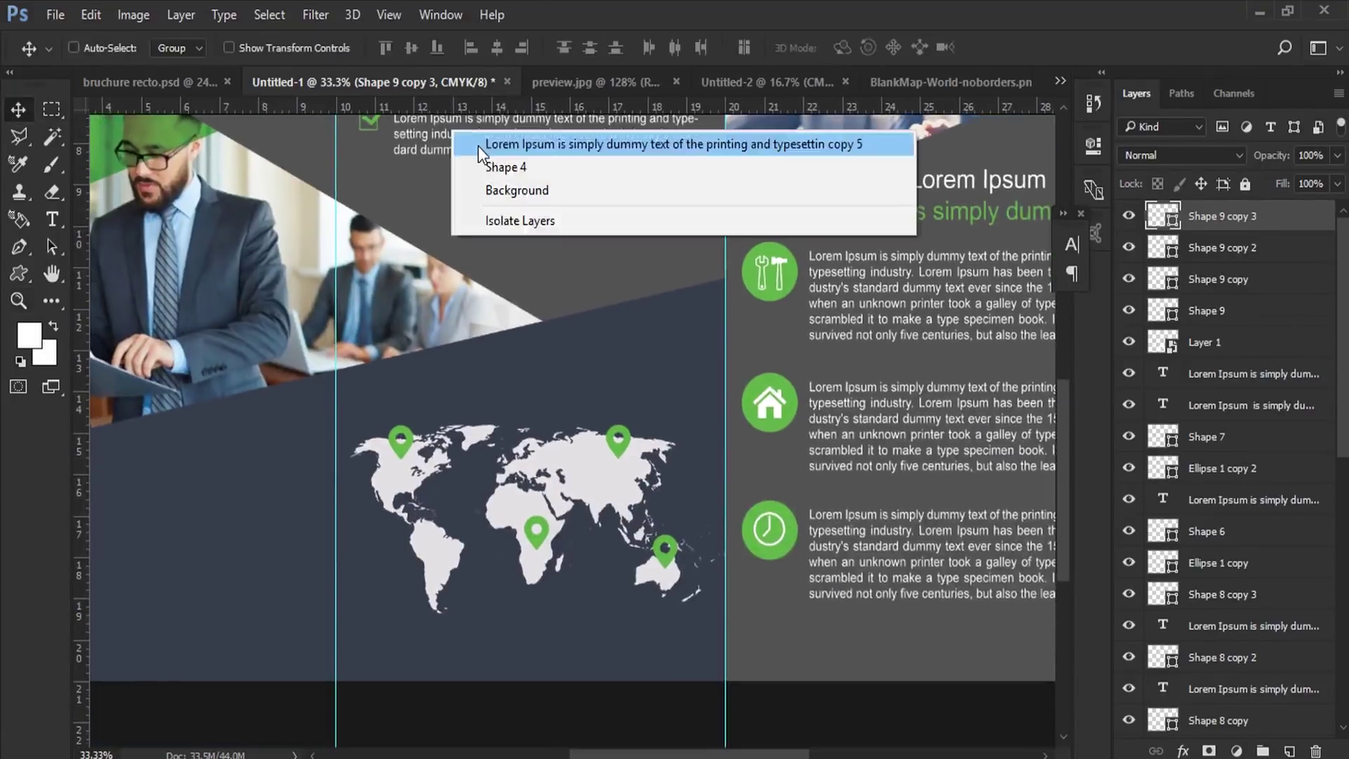
click(481, 143)
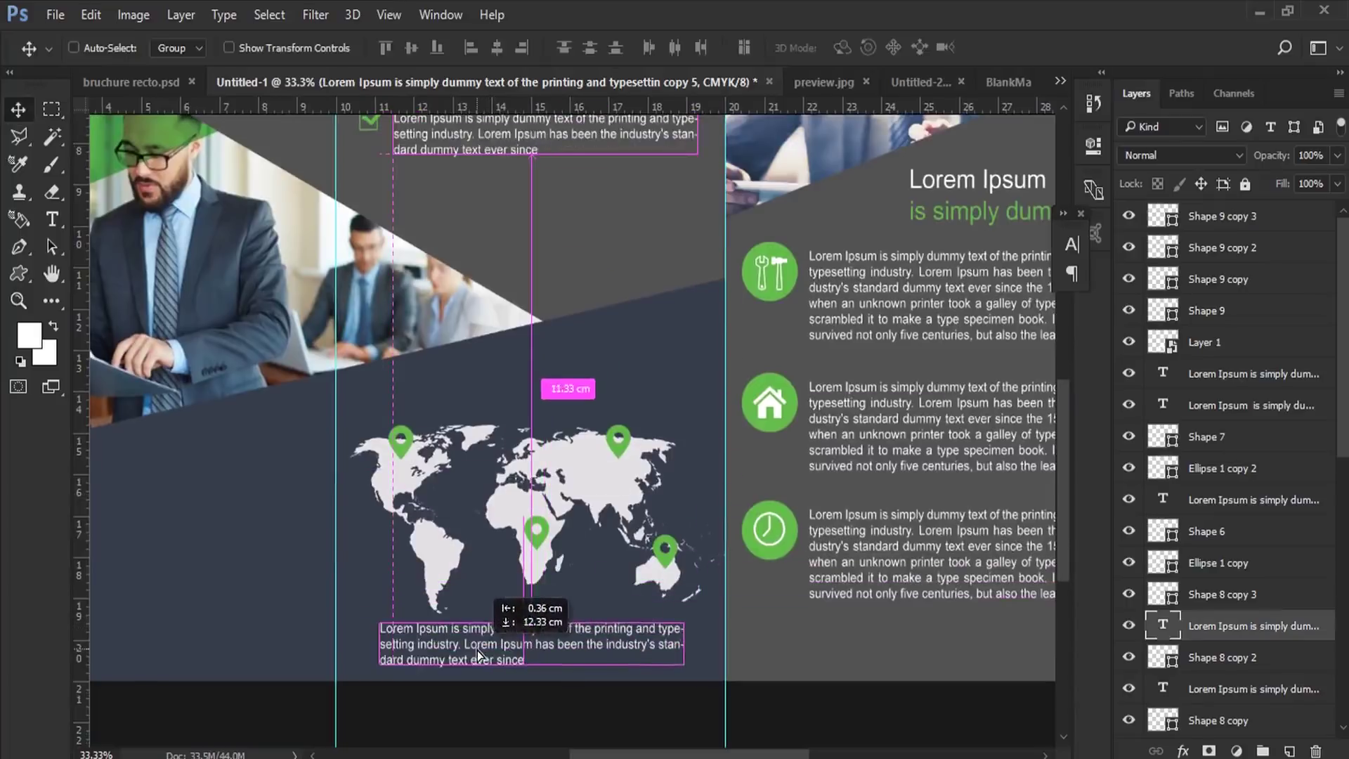
drag(482, 144, 469, 653)
Delete everything in the copied text after 'setting industry.'.
click(51, 221)
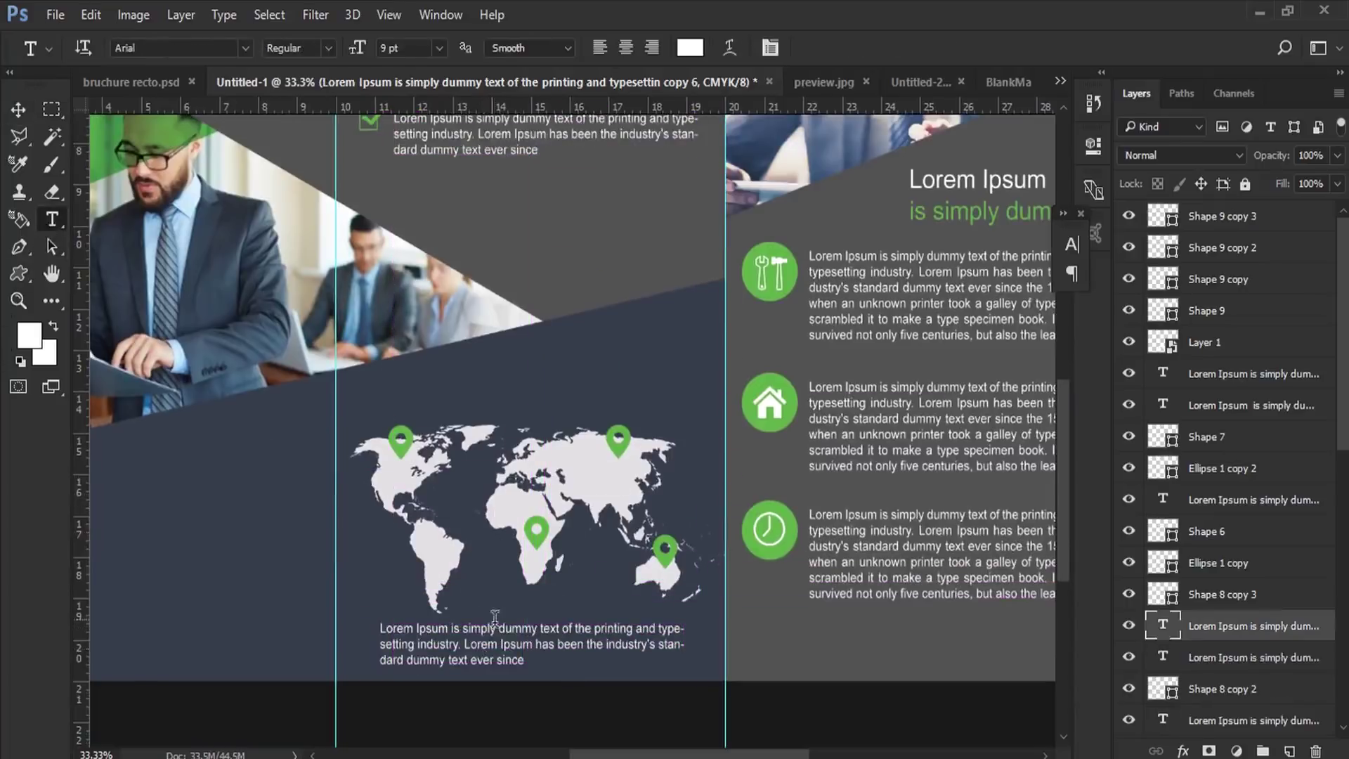
click(530, 656)
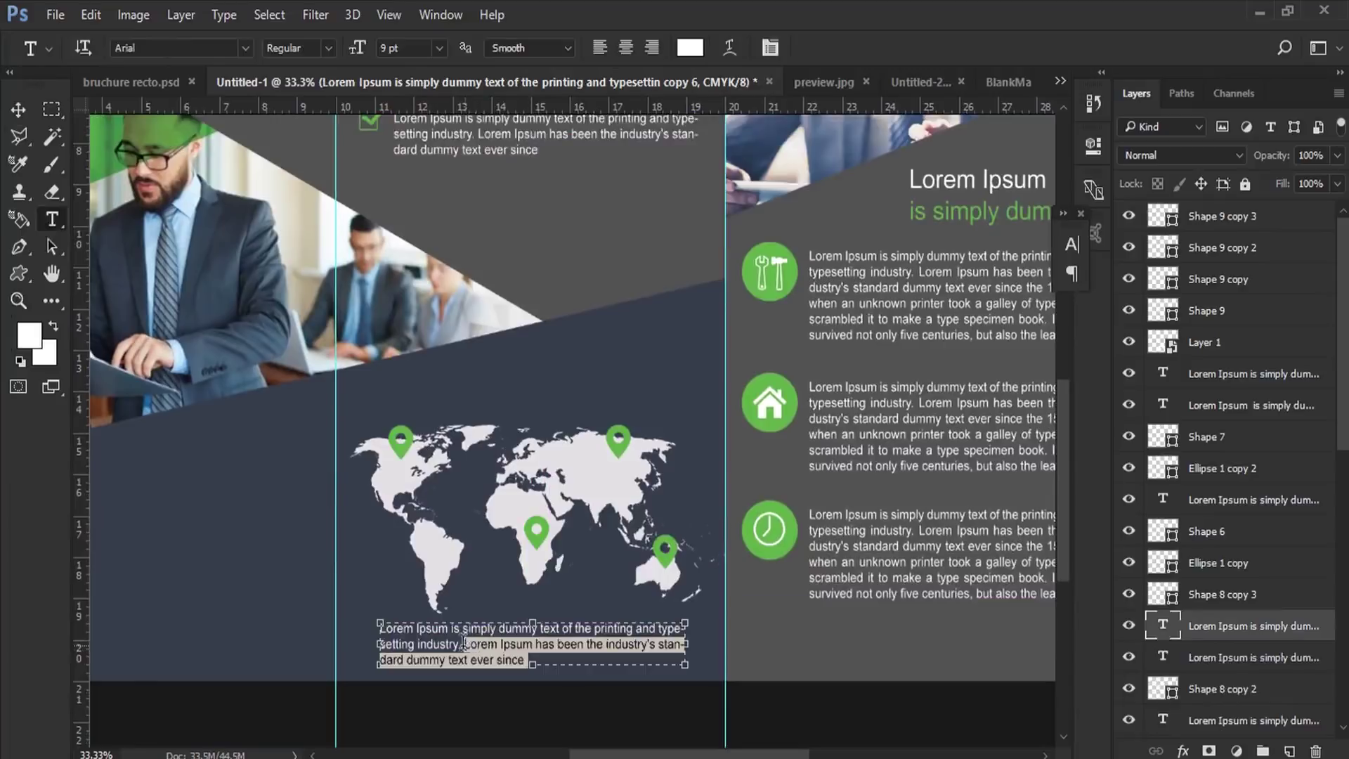
click(465, 642)
key(ctrl+shift+End)
key(Delete)
Centre the caption, colour it the icon green, and nudge it down.
key(ctrl+a)
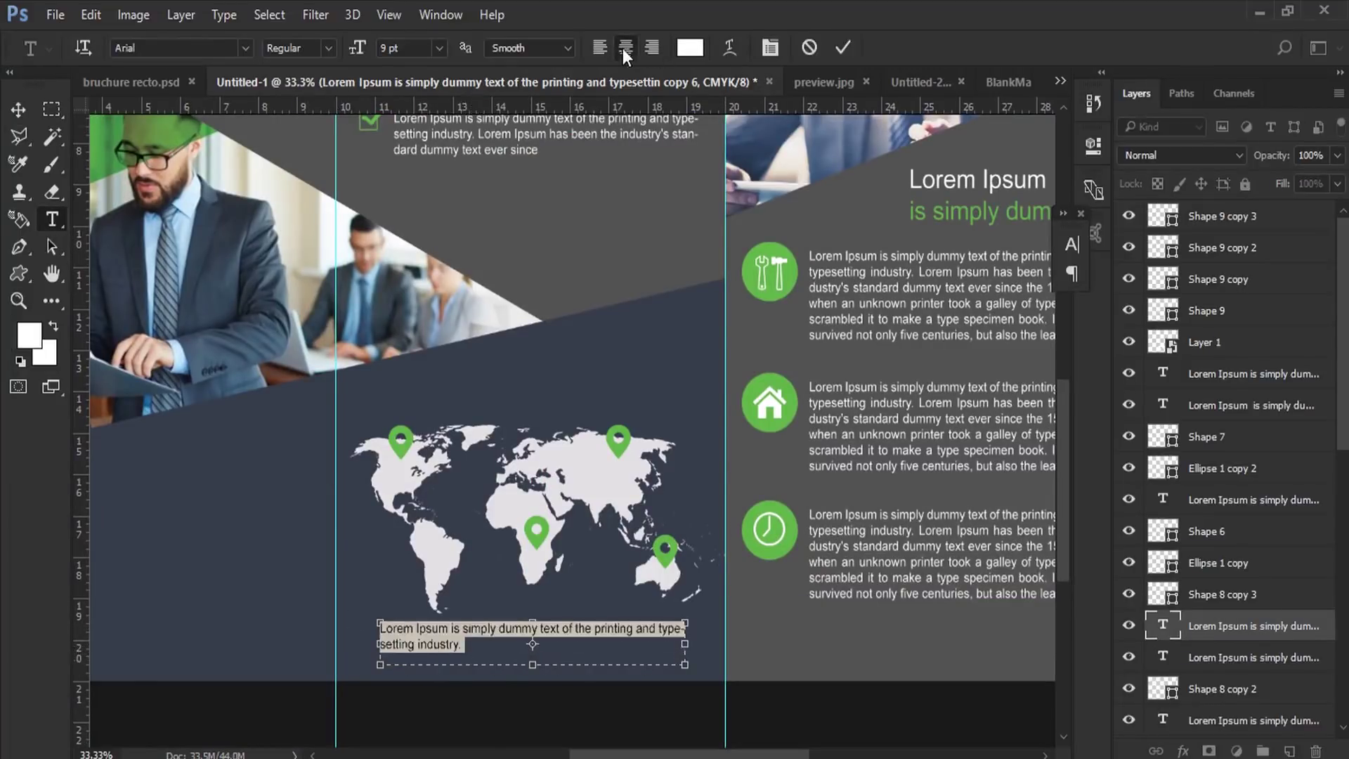
click(624, 47)
click(31, 334)
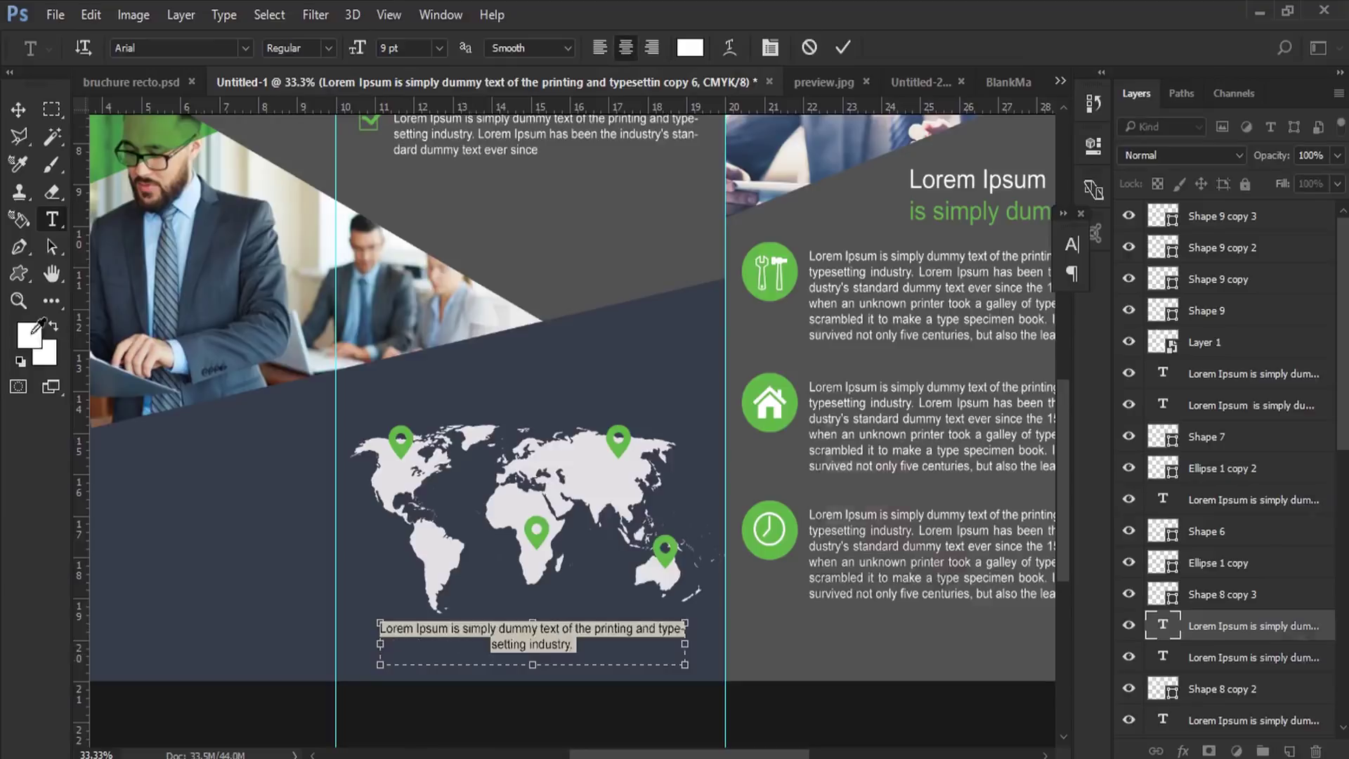
click(794, 388)
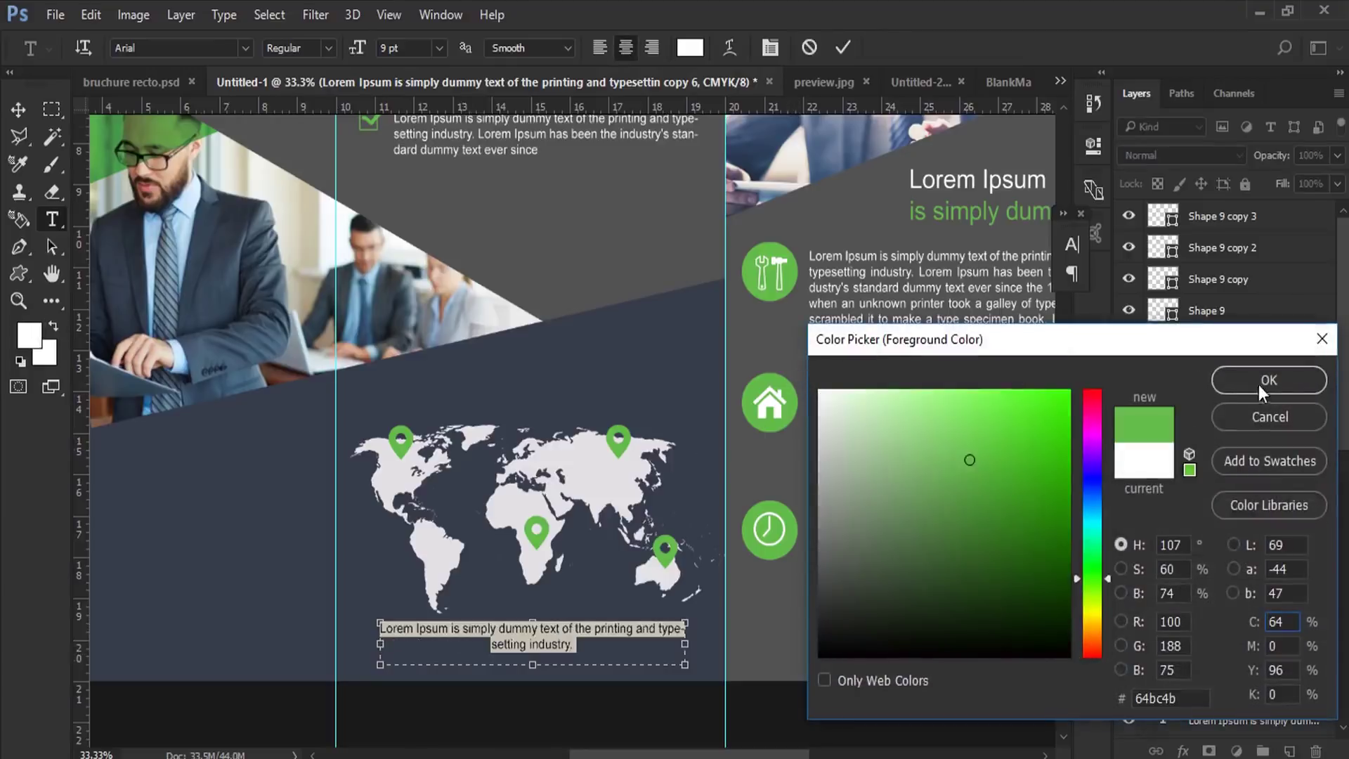
click(1258, 385)
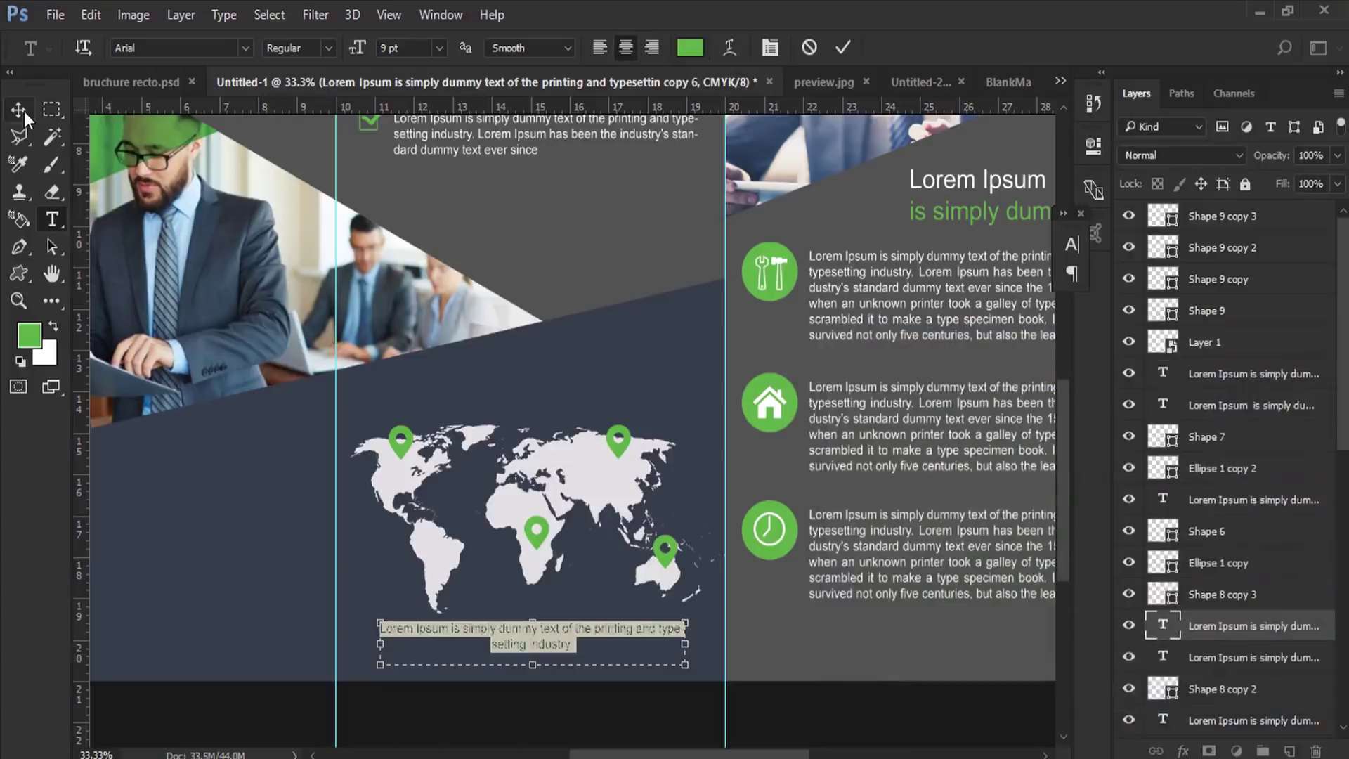
key(shift+Down)
key(shift+Down)
key(shift+Down)
key(shift+Down)
key(shift+Down)
key(shift+Down)
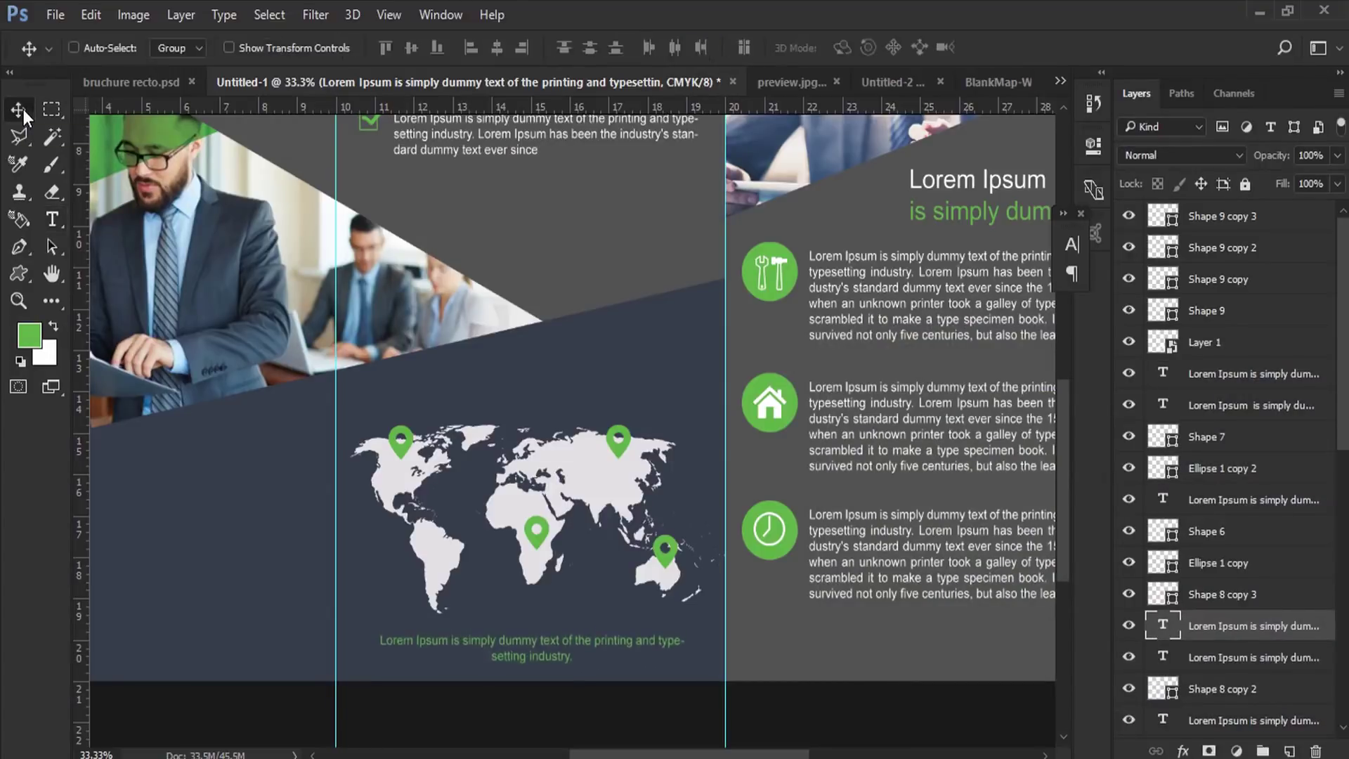
drag(297, 460, 446, 436)
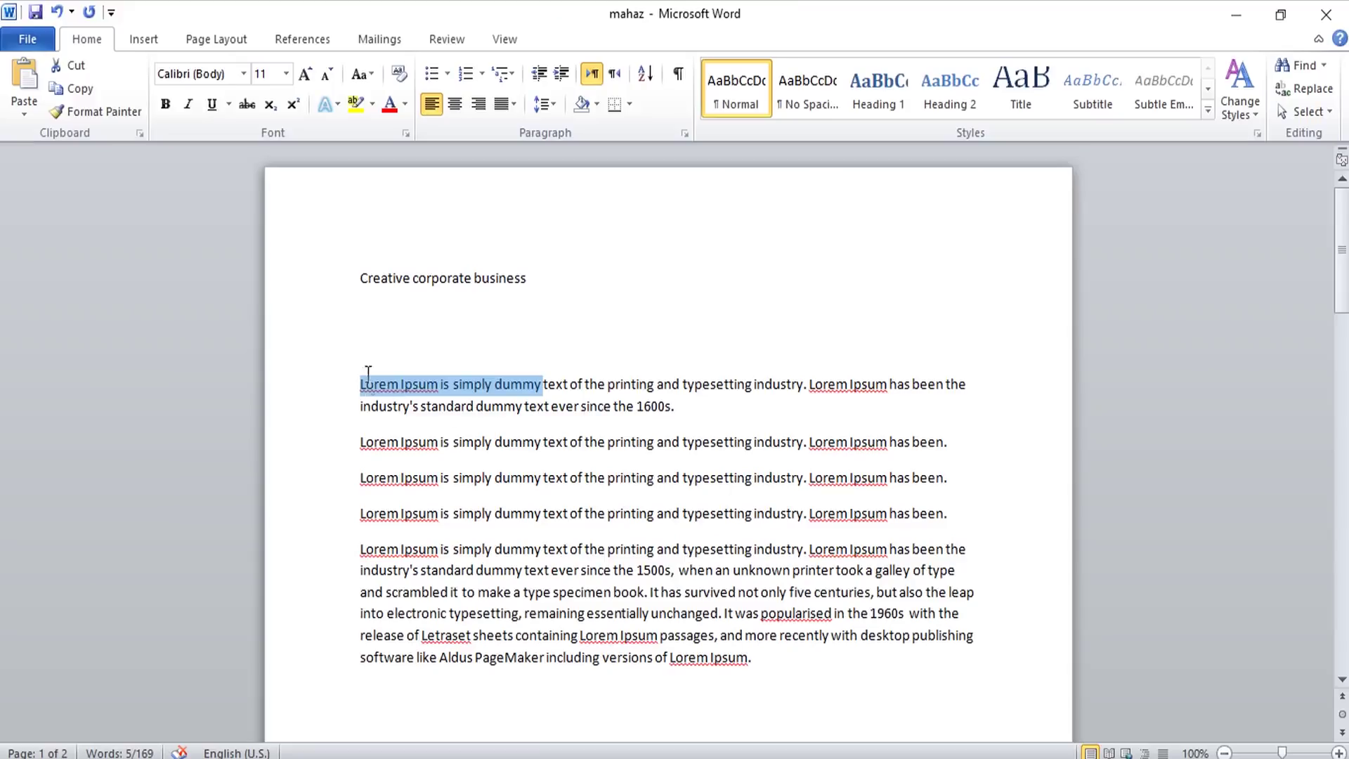
Copy the Word paragraph ending 'Lorem Ipsum has been.' and return to Photoshop.
drag(362, 441, 950, 455)
key(ctrl+c)
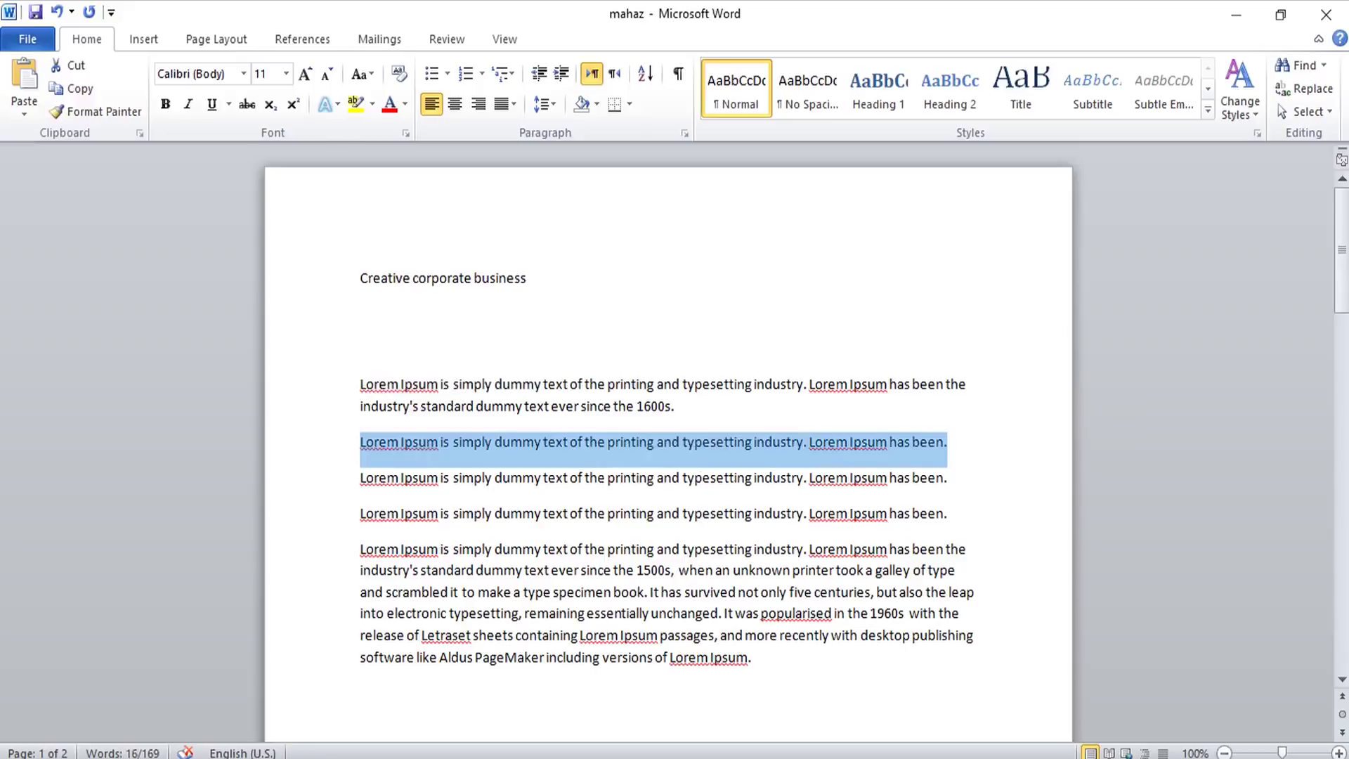
key(alt+Tab)
Paste the copied paragraph into a text box left of the map, set to 18 pt and right-aligned.
click(49, 223)
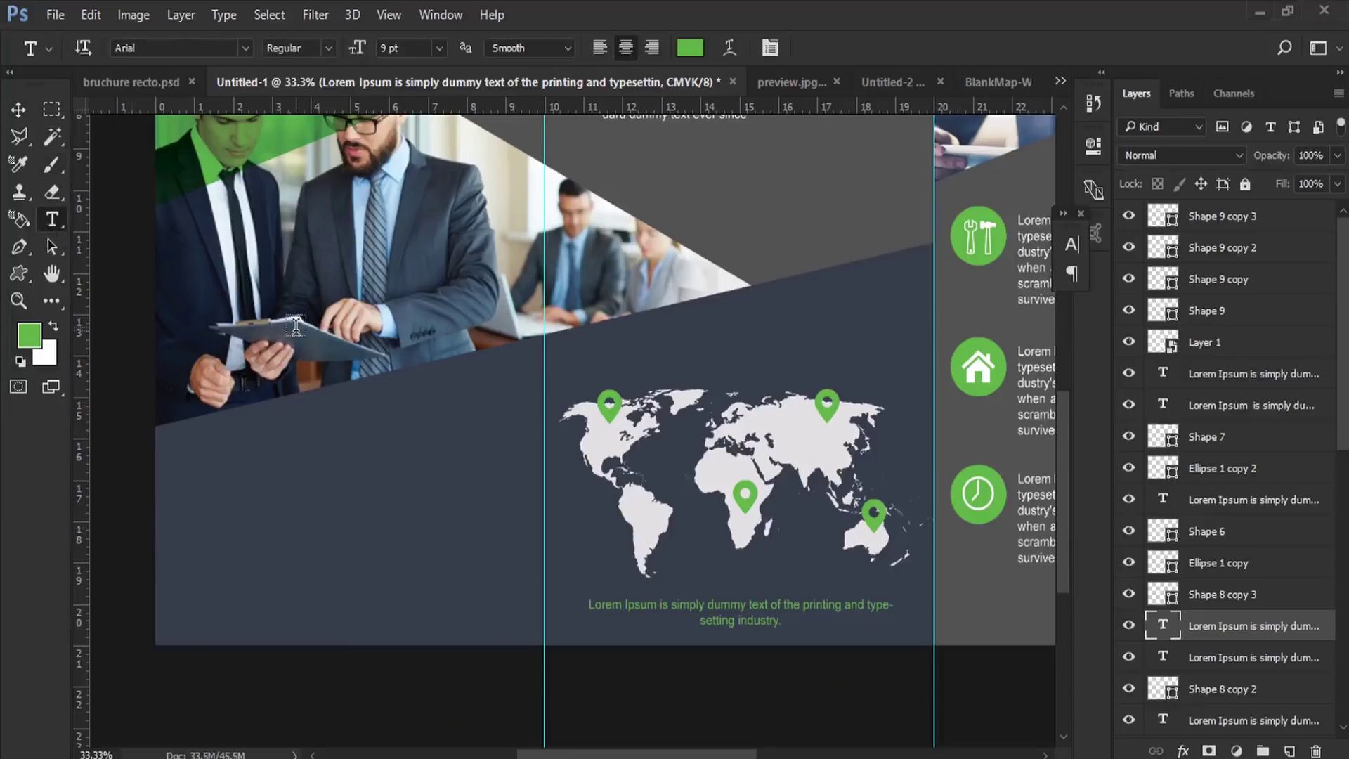
drag(270, 424, 504, 599)
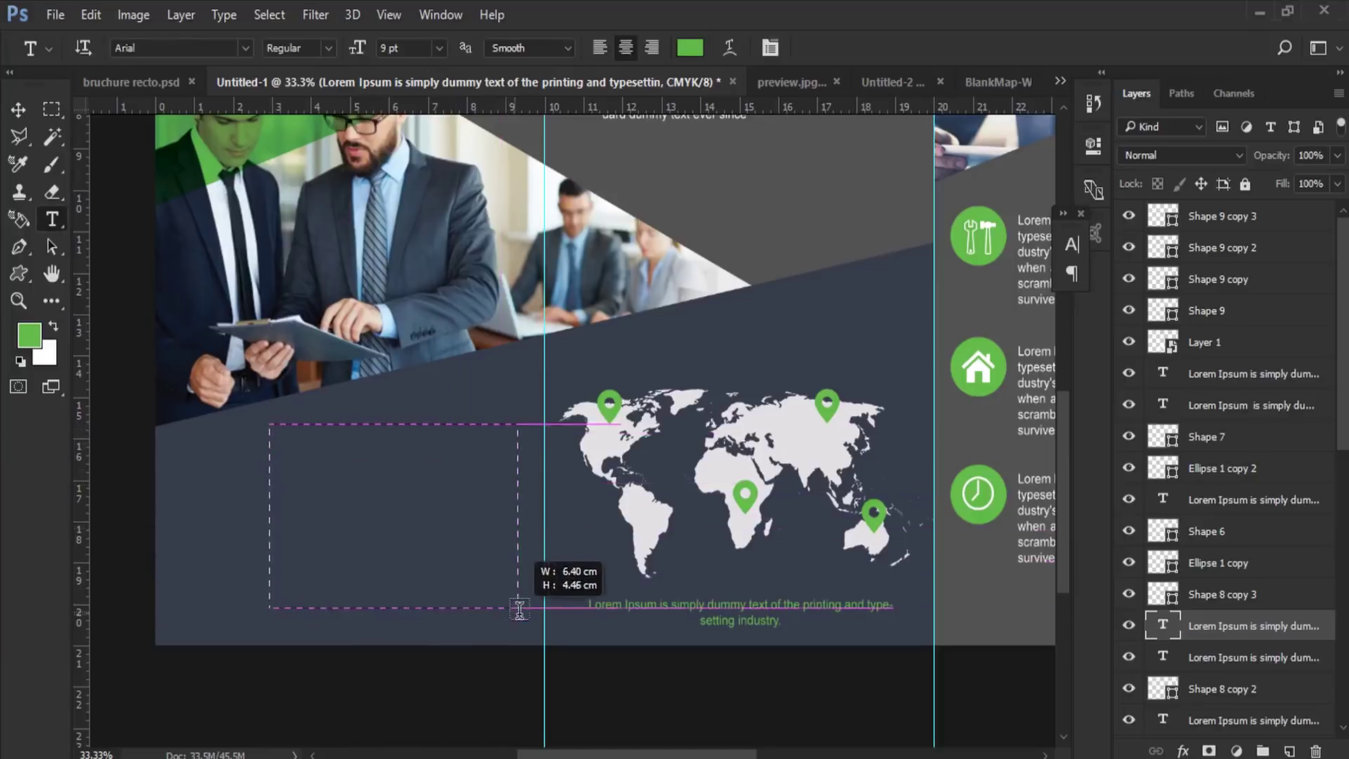
drag(504, 599, 521, 618)
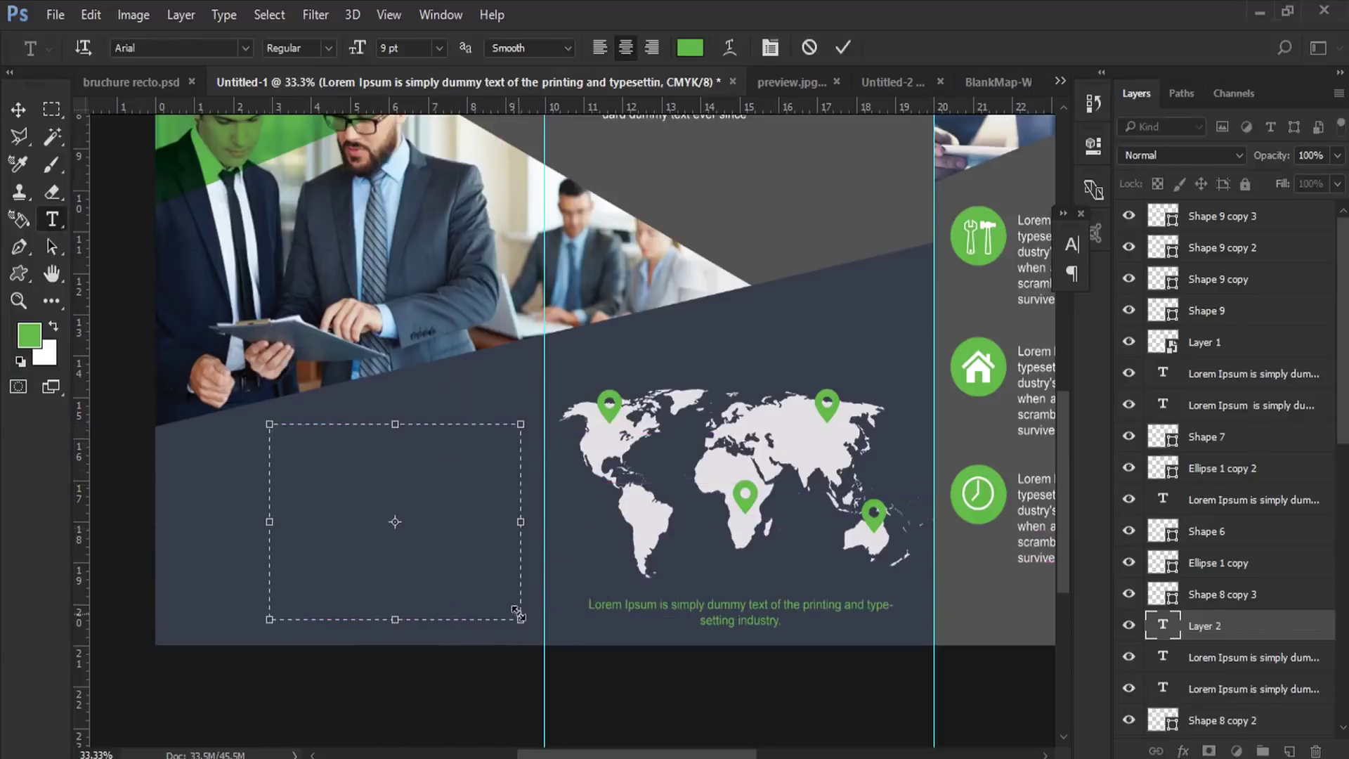
key(ctrl+v)
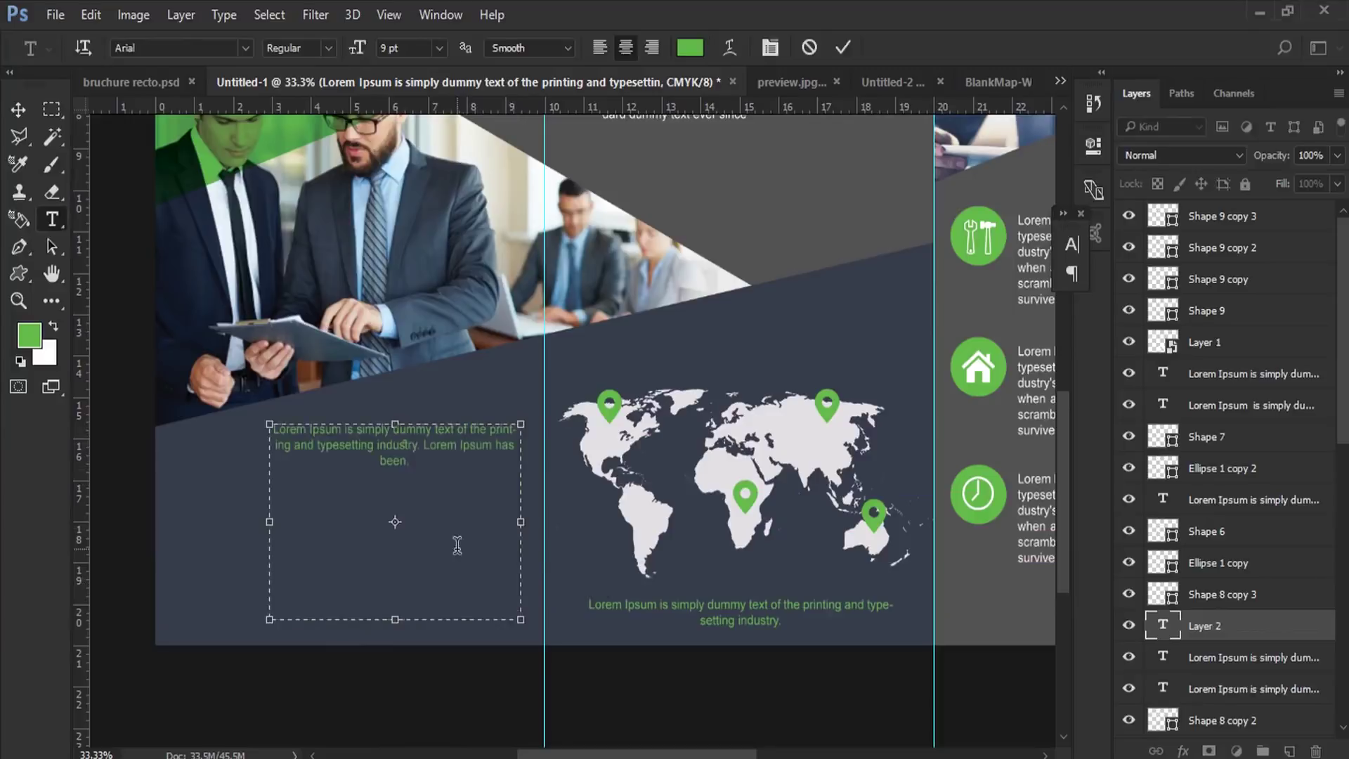
key(ctrl+a)
mouse_move(353, 49)
mouse_down()
mouse_move(370, 57)
mouse_move(360, 55)
mouse_up()
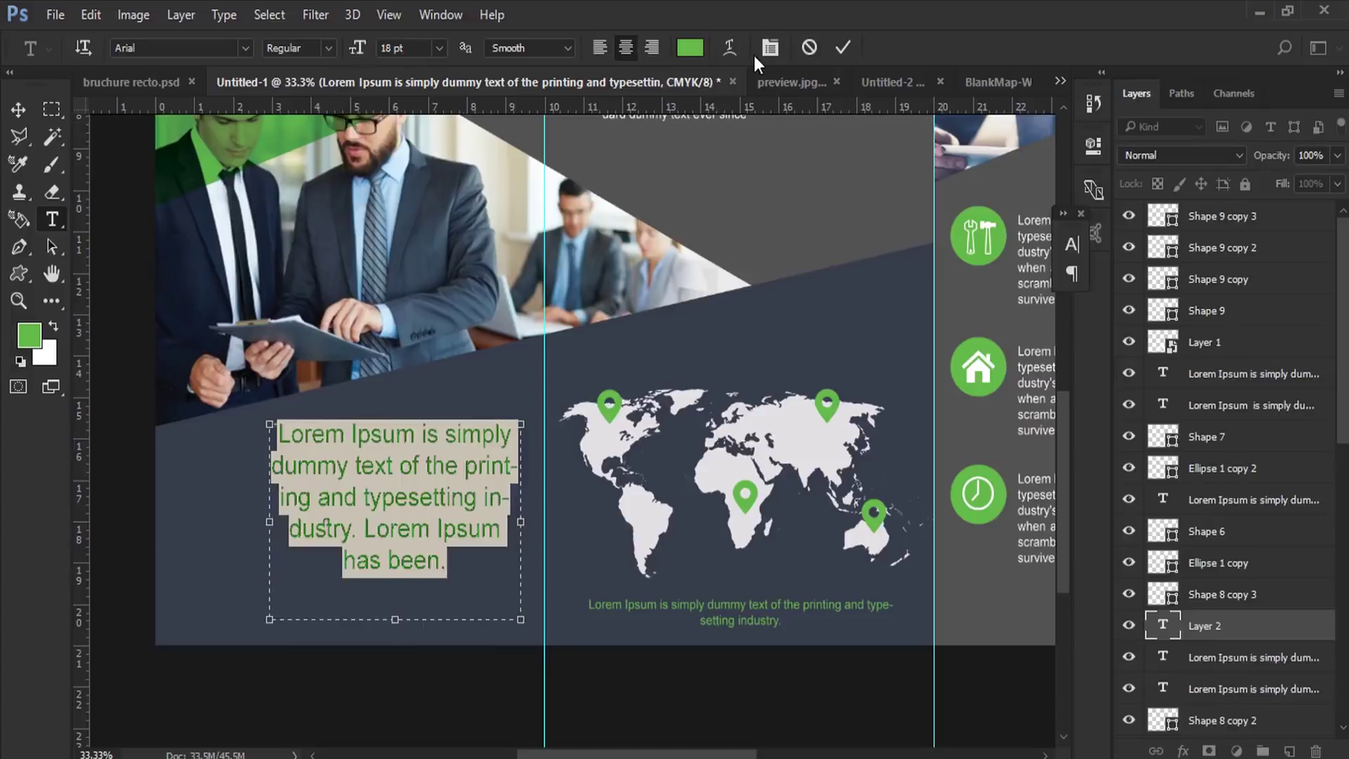
click(655, 47)
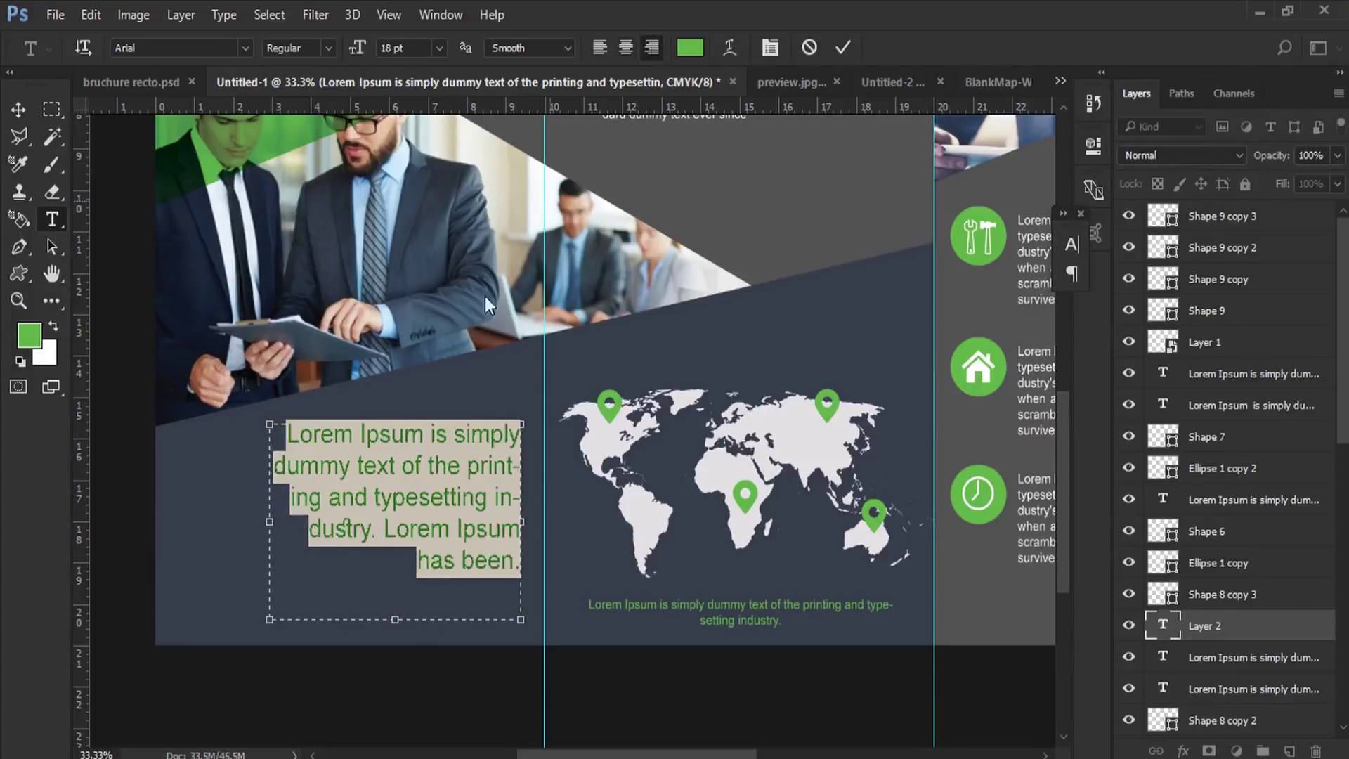
drag(257, 622, 239, 615)
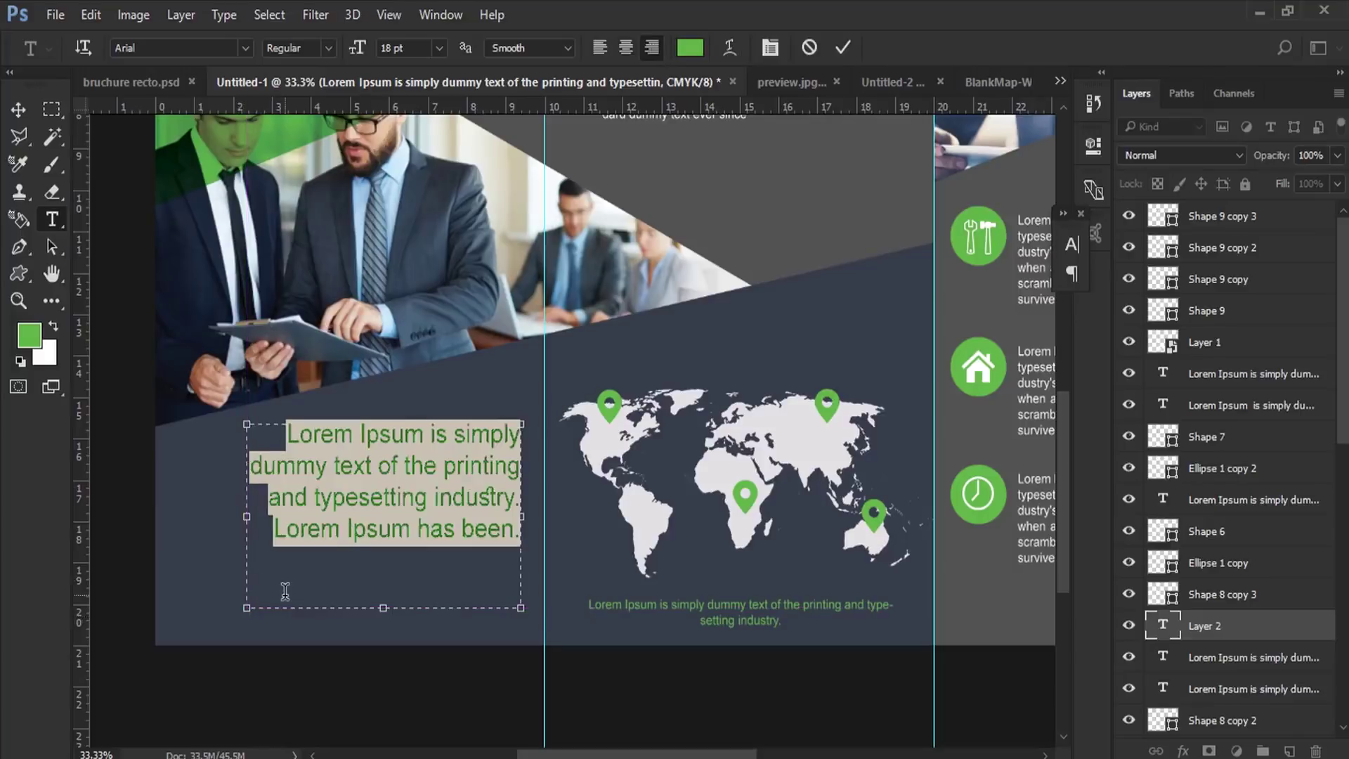
Colour the paragraph's first two lines white, commit, and nudge it down.
click(769, 49)
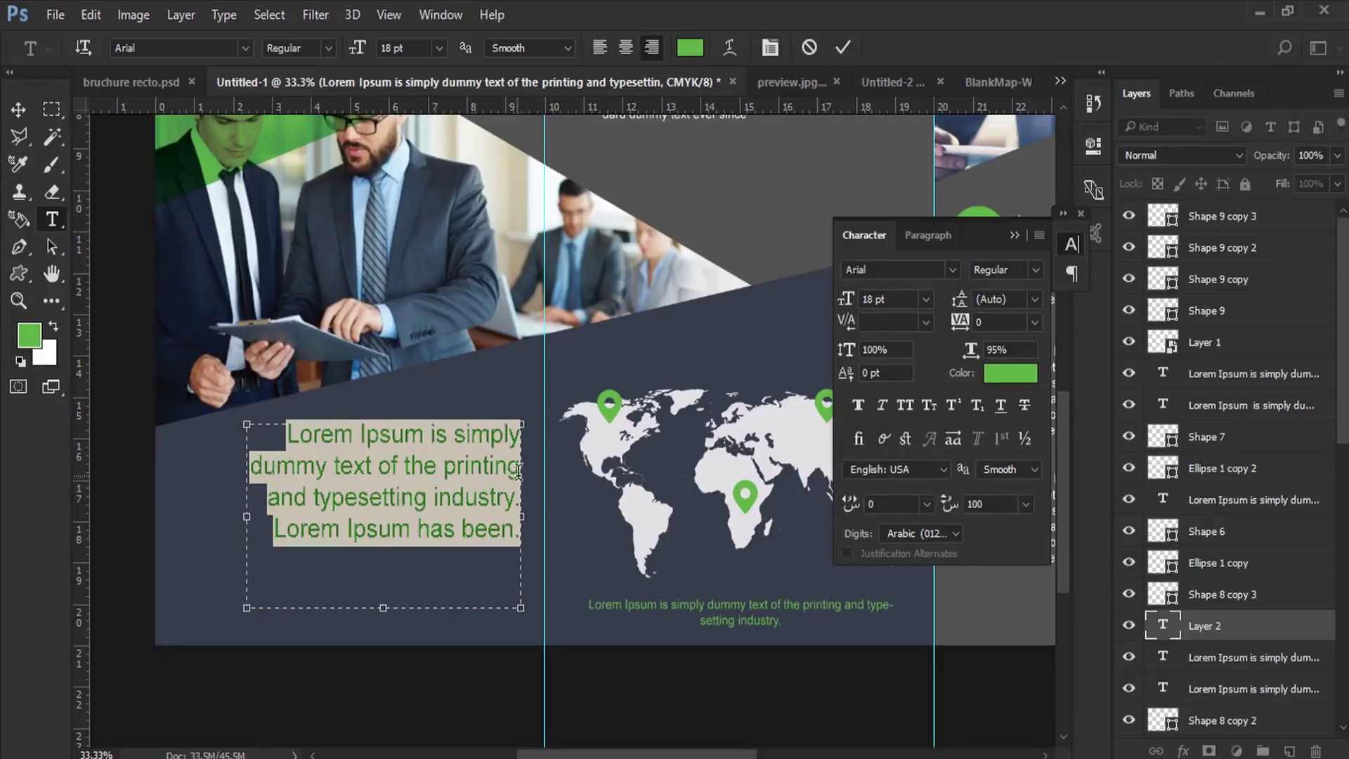
drag(519, 472, 284, 436)
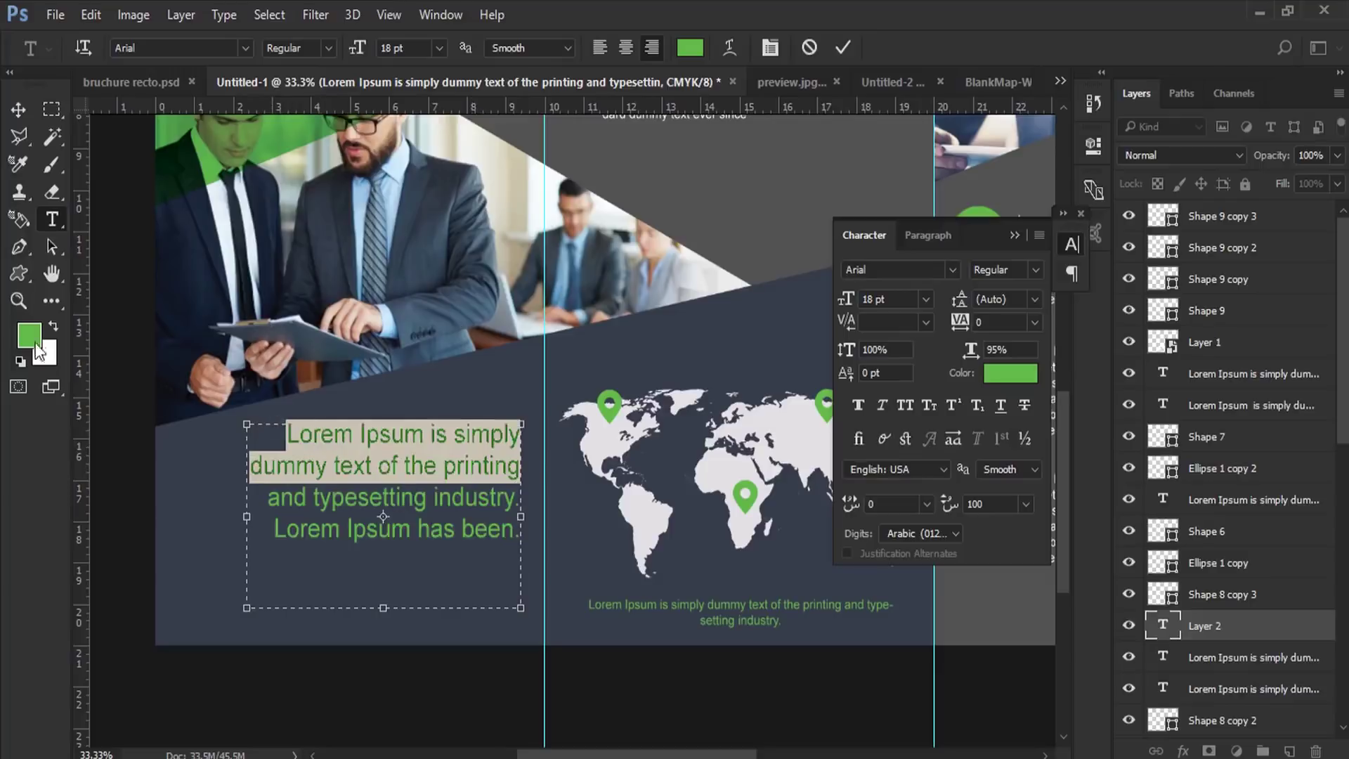
key(alt+BackSpace)
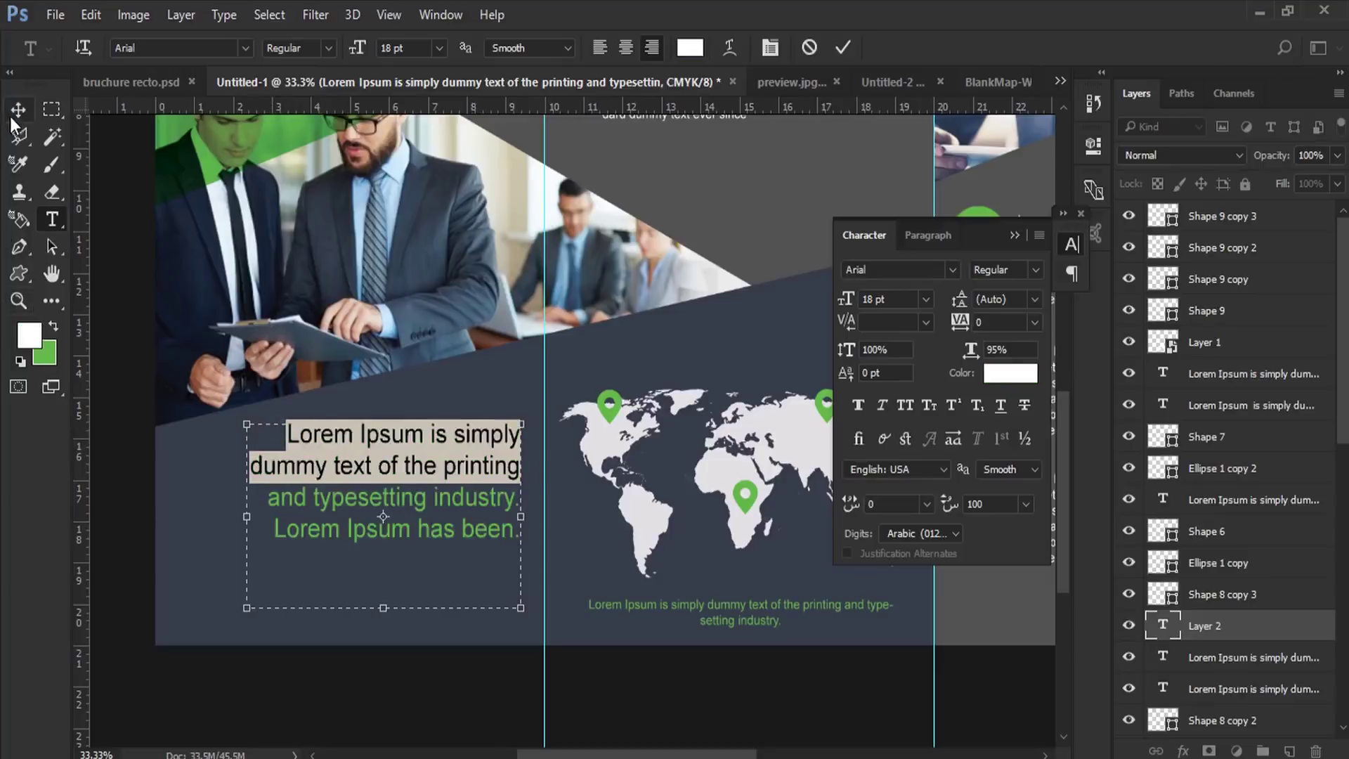
click(11, 116)
key(shift+Down)
key(shift+Down)
key(shift+Down)
key(shift+Down)
key(shift+Down)
key(shift+Down)
key(shift+Down)
key(shift+Down)
key(shift+Down)
key(shift+Down)
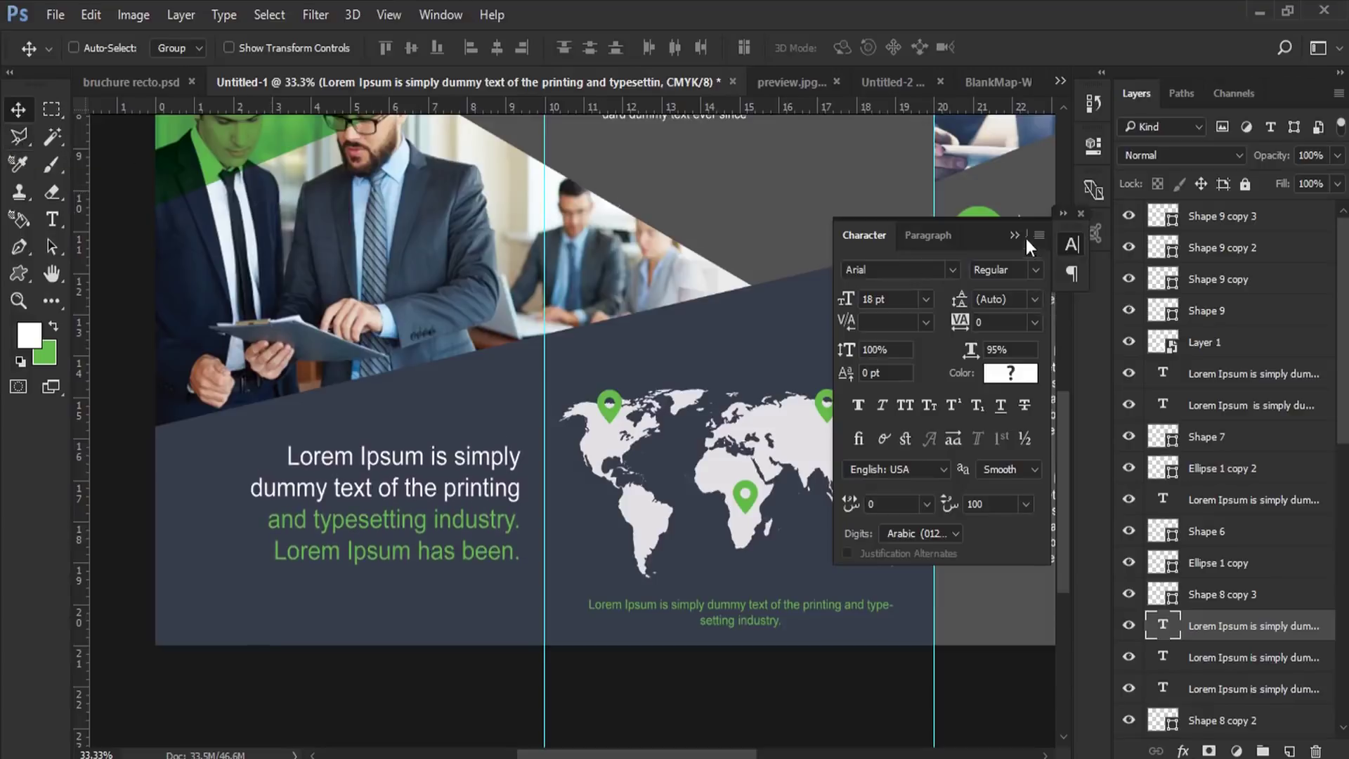
Fit the inside spread on screen, then switch to the bruchure recto.psd document.
click(1024, 236)
click(389, 14)
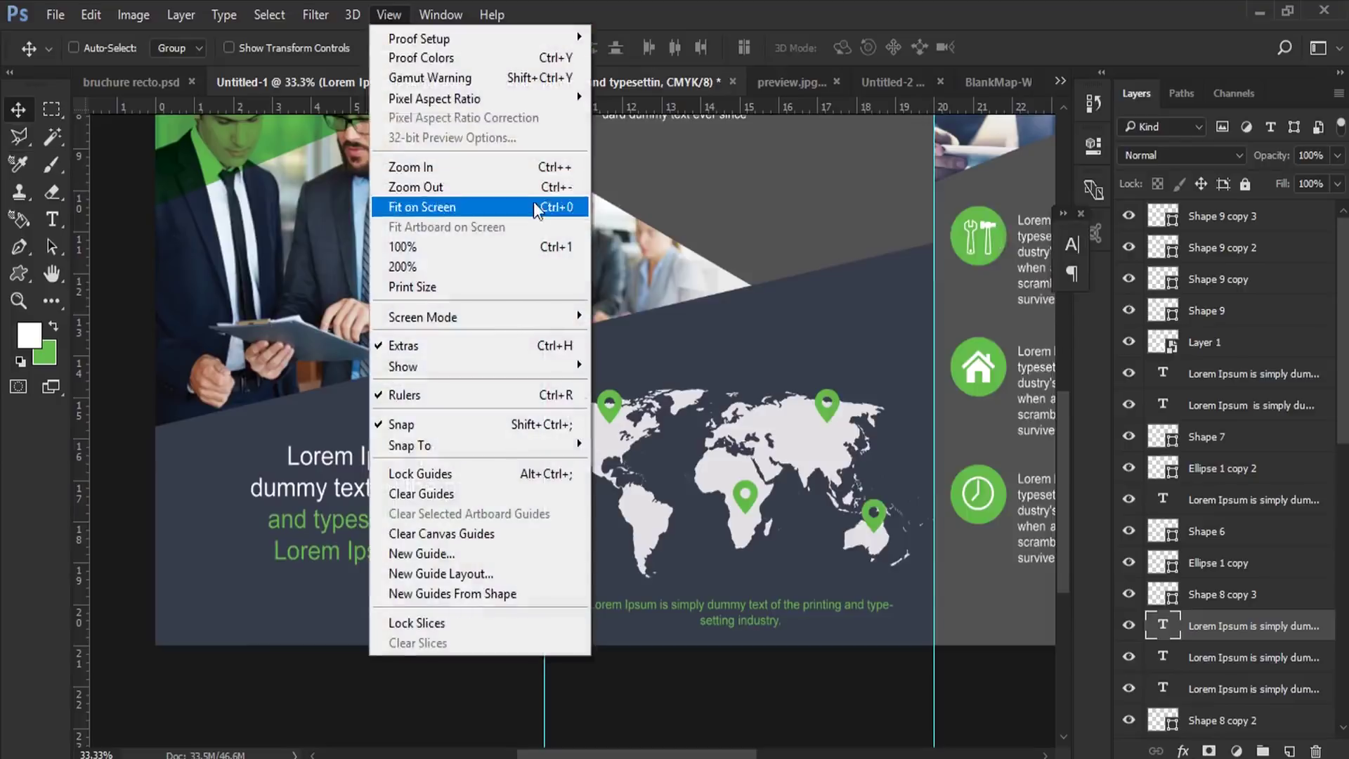
click(533, 202)
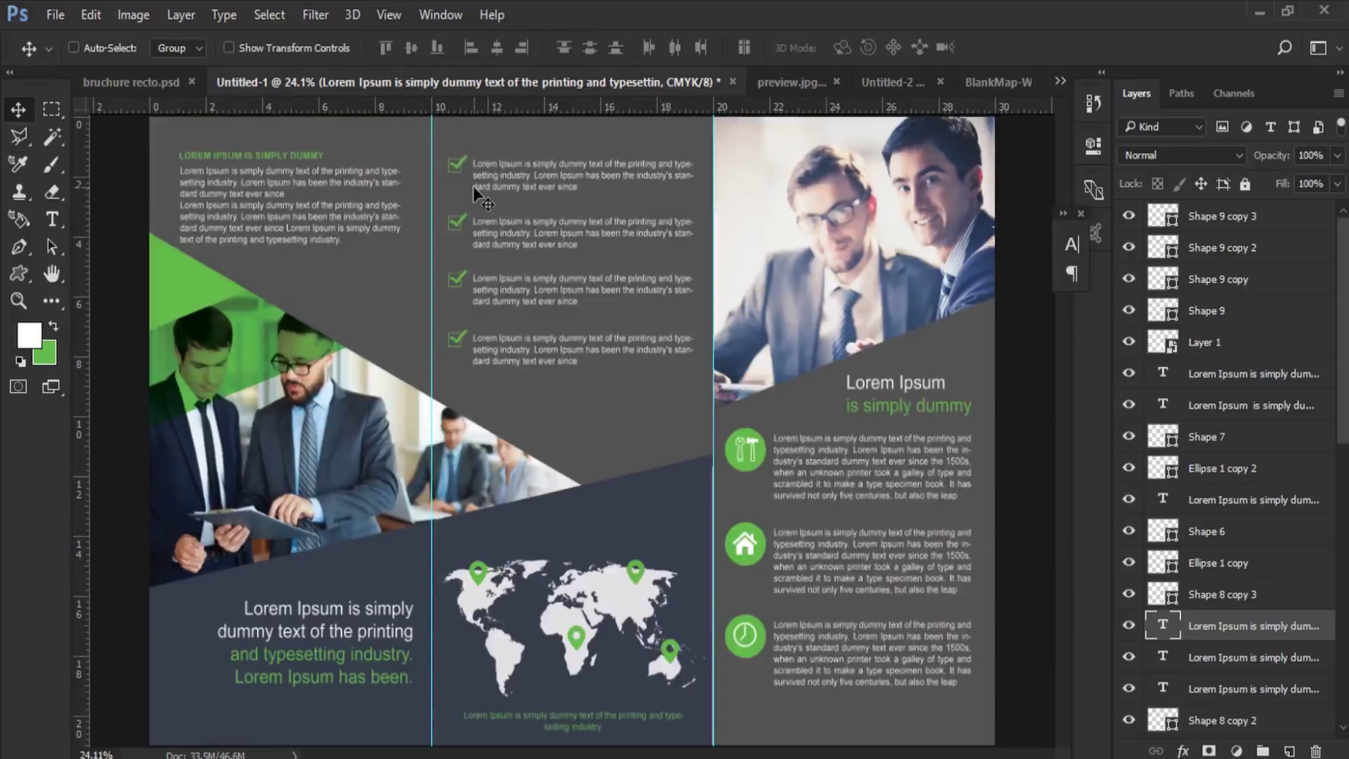
click(158, 83)
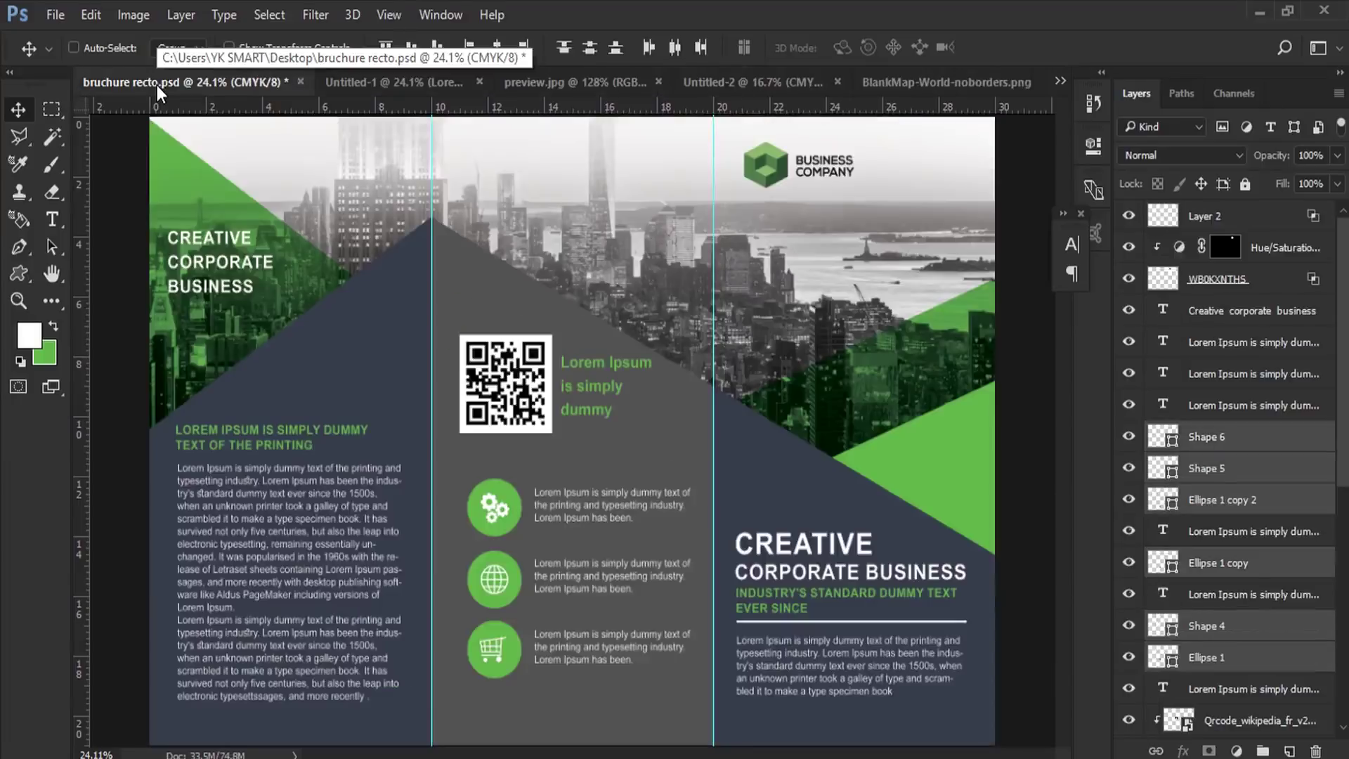